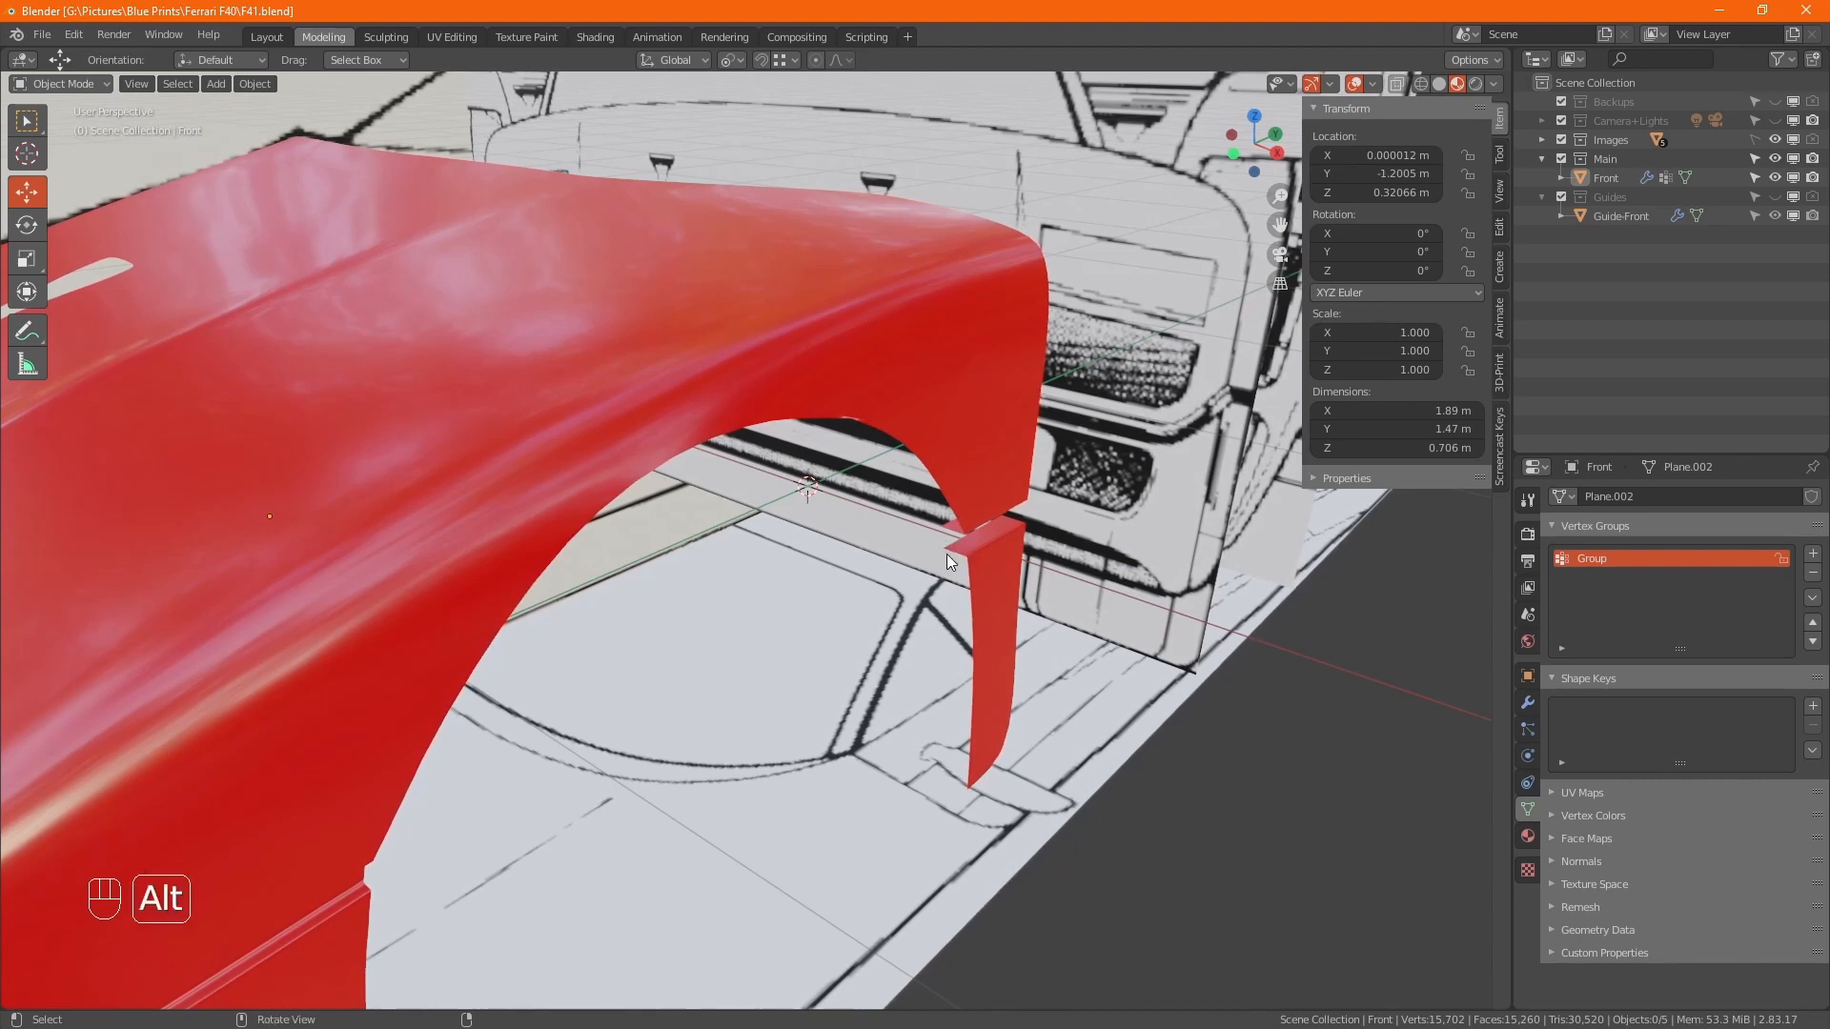
# Examine the front fender's shape behind the wheel arch and compare it with the Ferrari F40 reference photos.
pyautogui.keyDown('alt'); pyautogui.moveTo(946, 552); pyautogui.dragTo(848, 534, button='middle'); pyautogui.keyUp('alt')
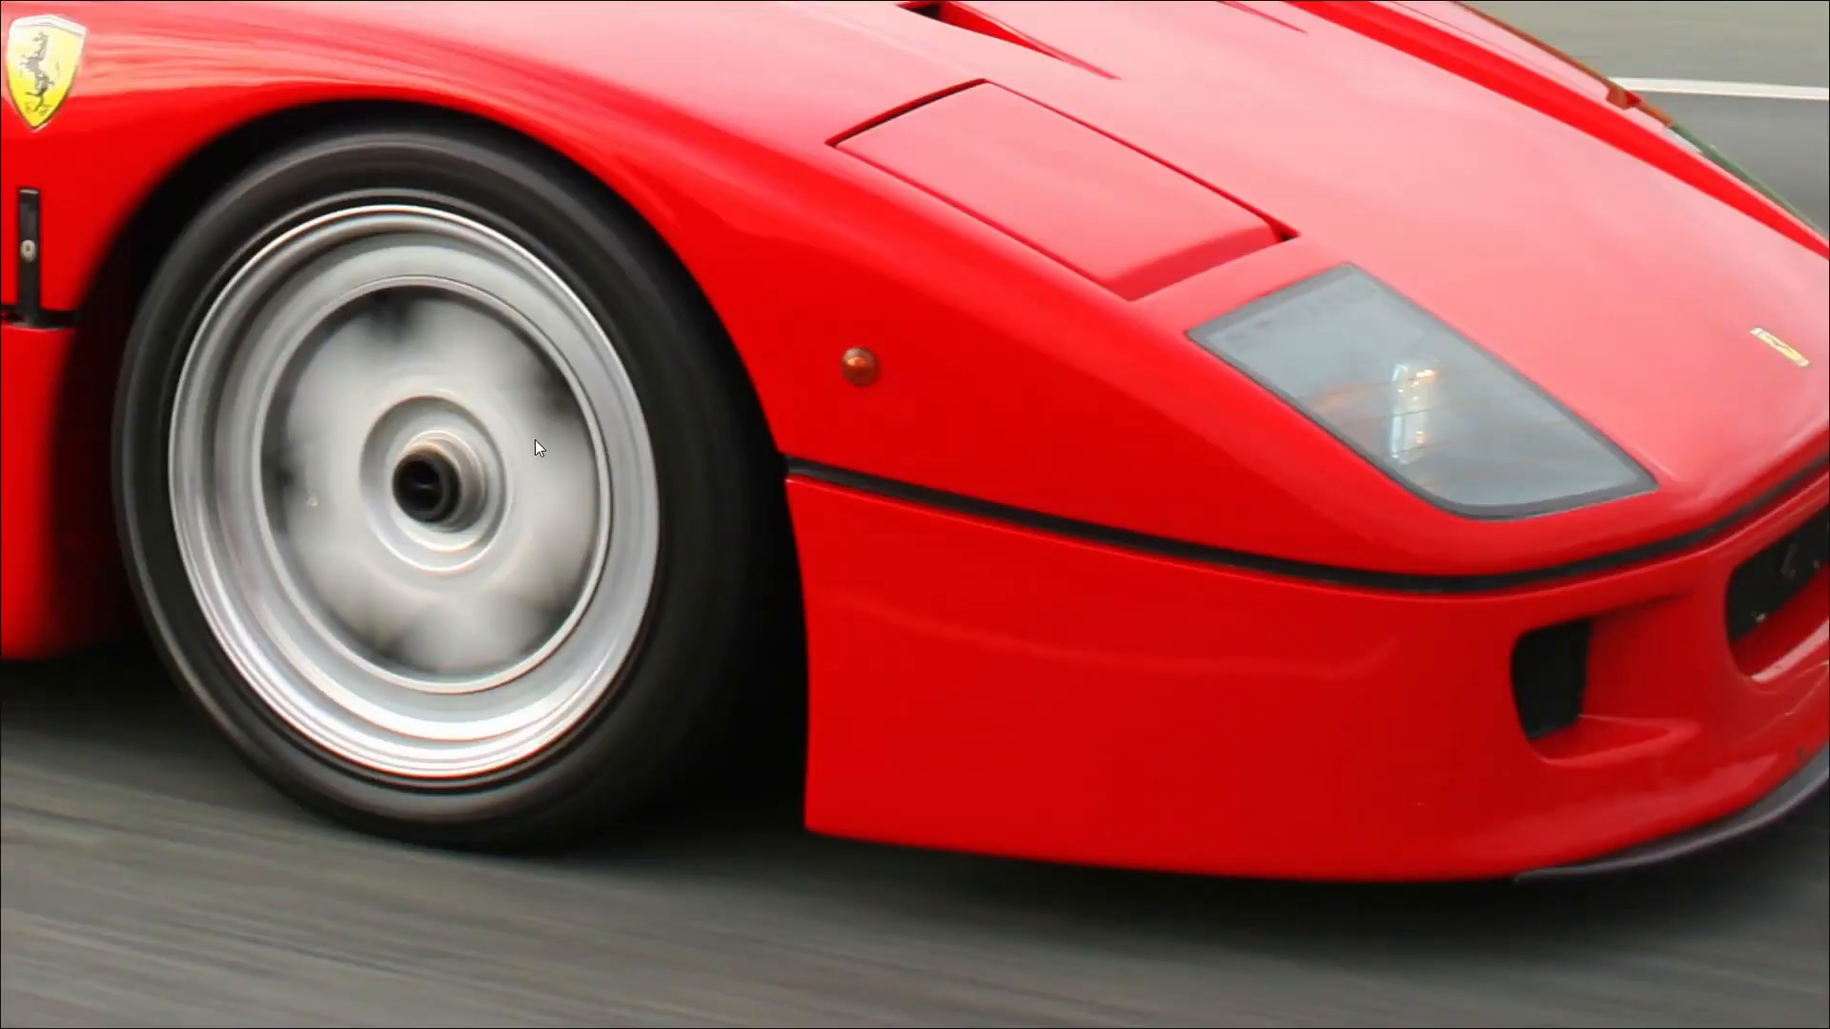
pyautogui.scroll(1, 534, 438)
pyautogui.moveTo(535, 438); pyautogui.dragTo(706, 575, button='middle')
pyautogui.scroll(-9, 729, 559)
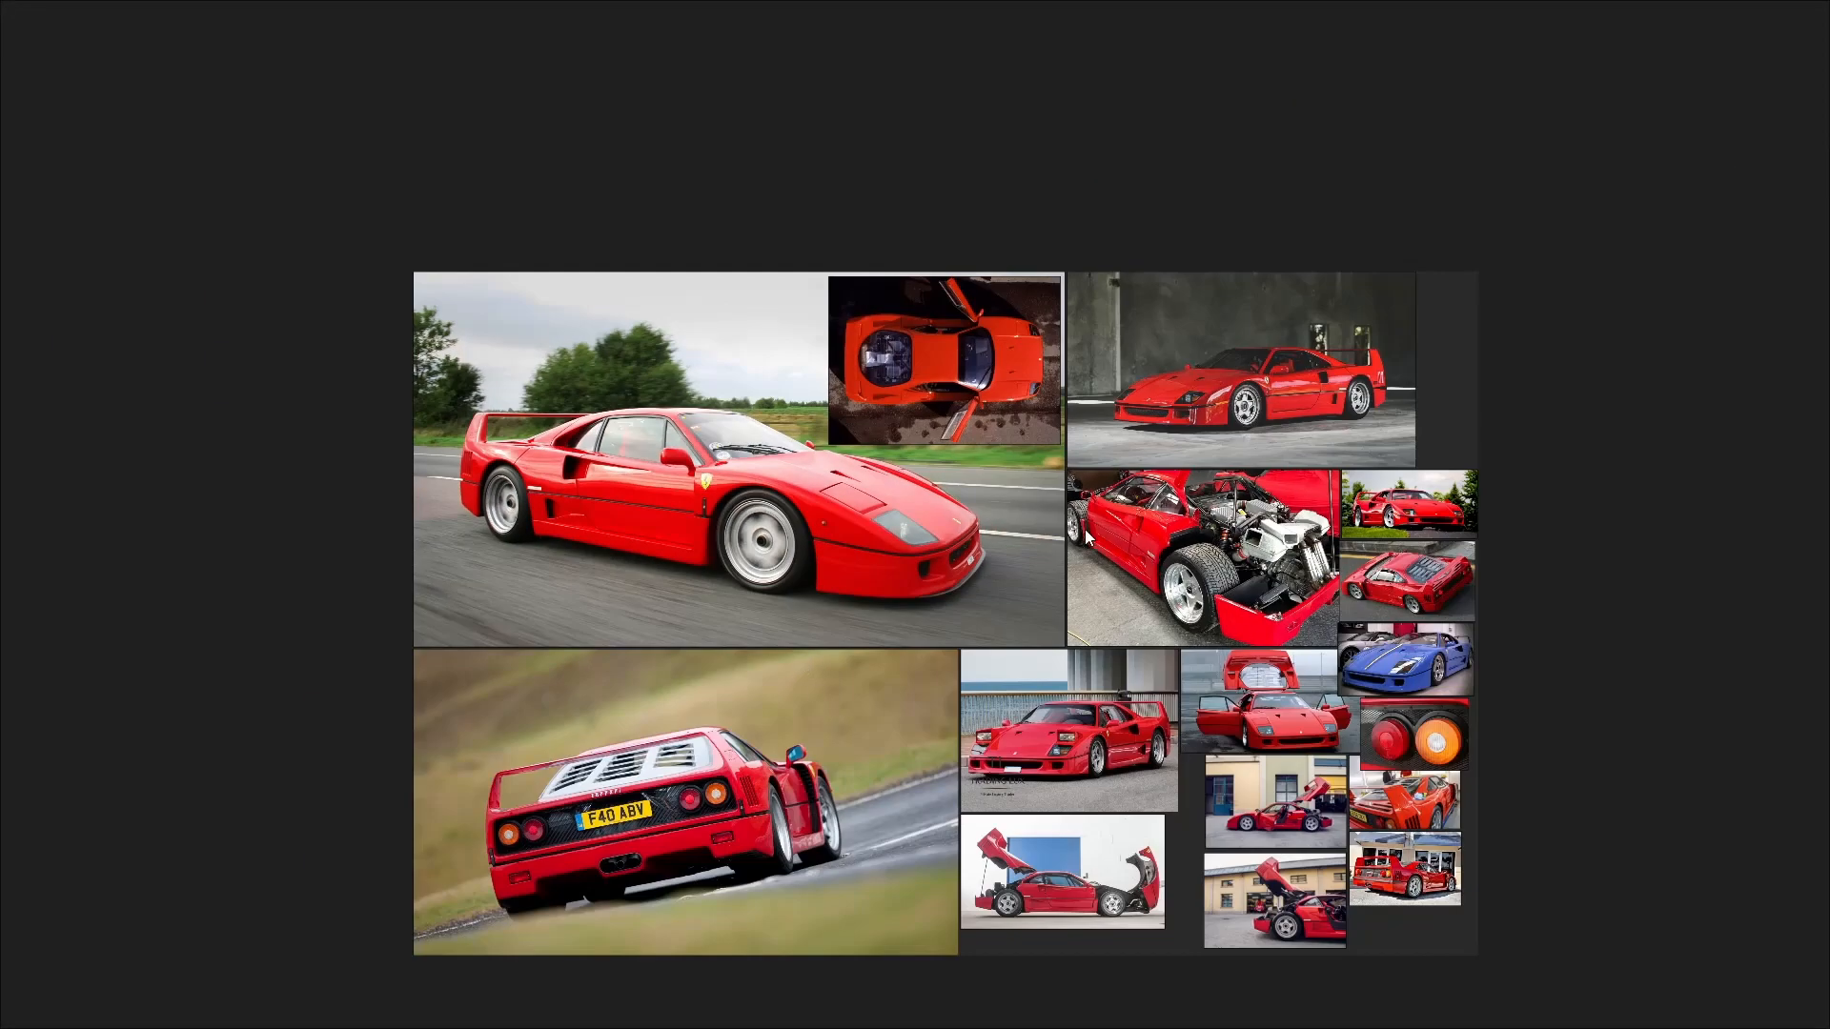
pyautogui.scroll(9, 1084, 529)
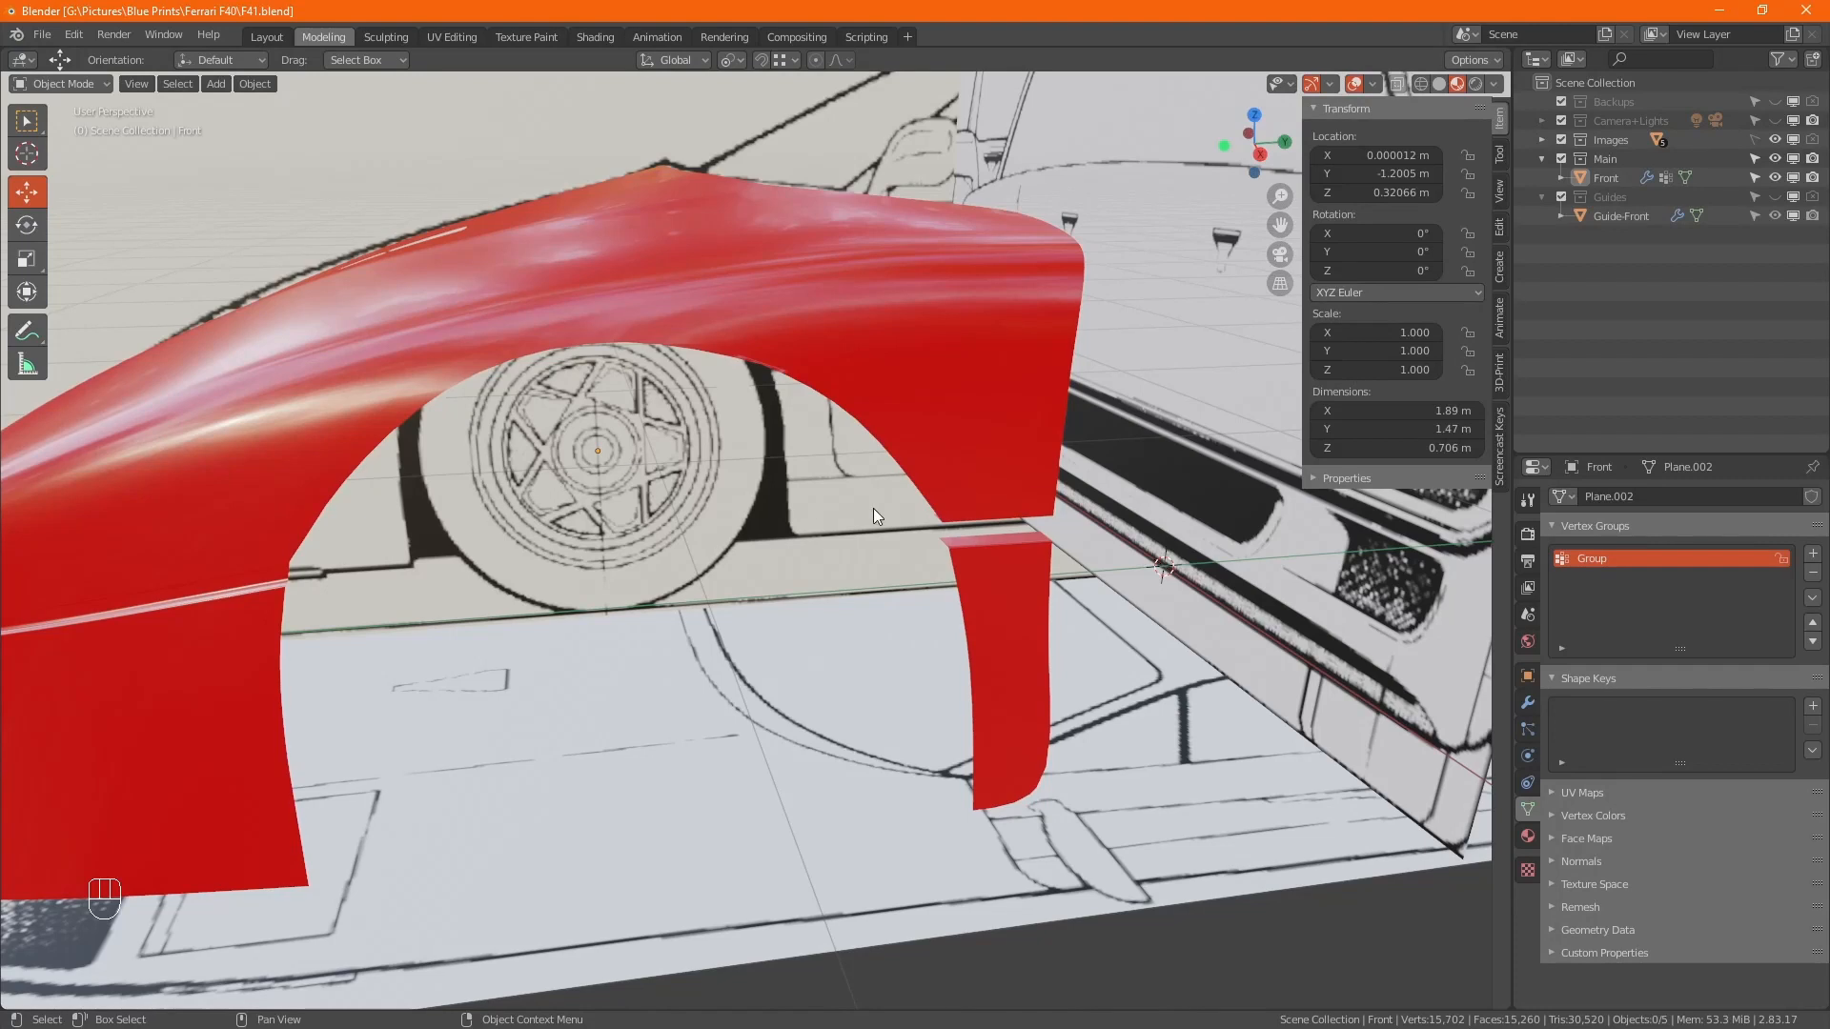
pyautogui.moveTo(873, 507); pyautogui.dragTo(1065, 465, button='middle')
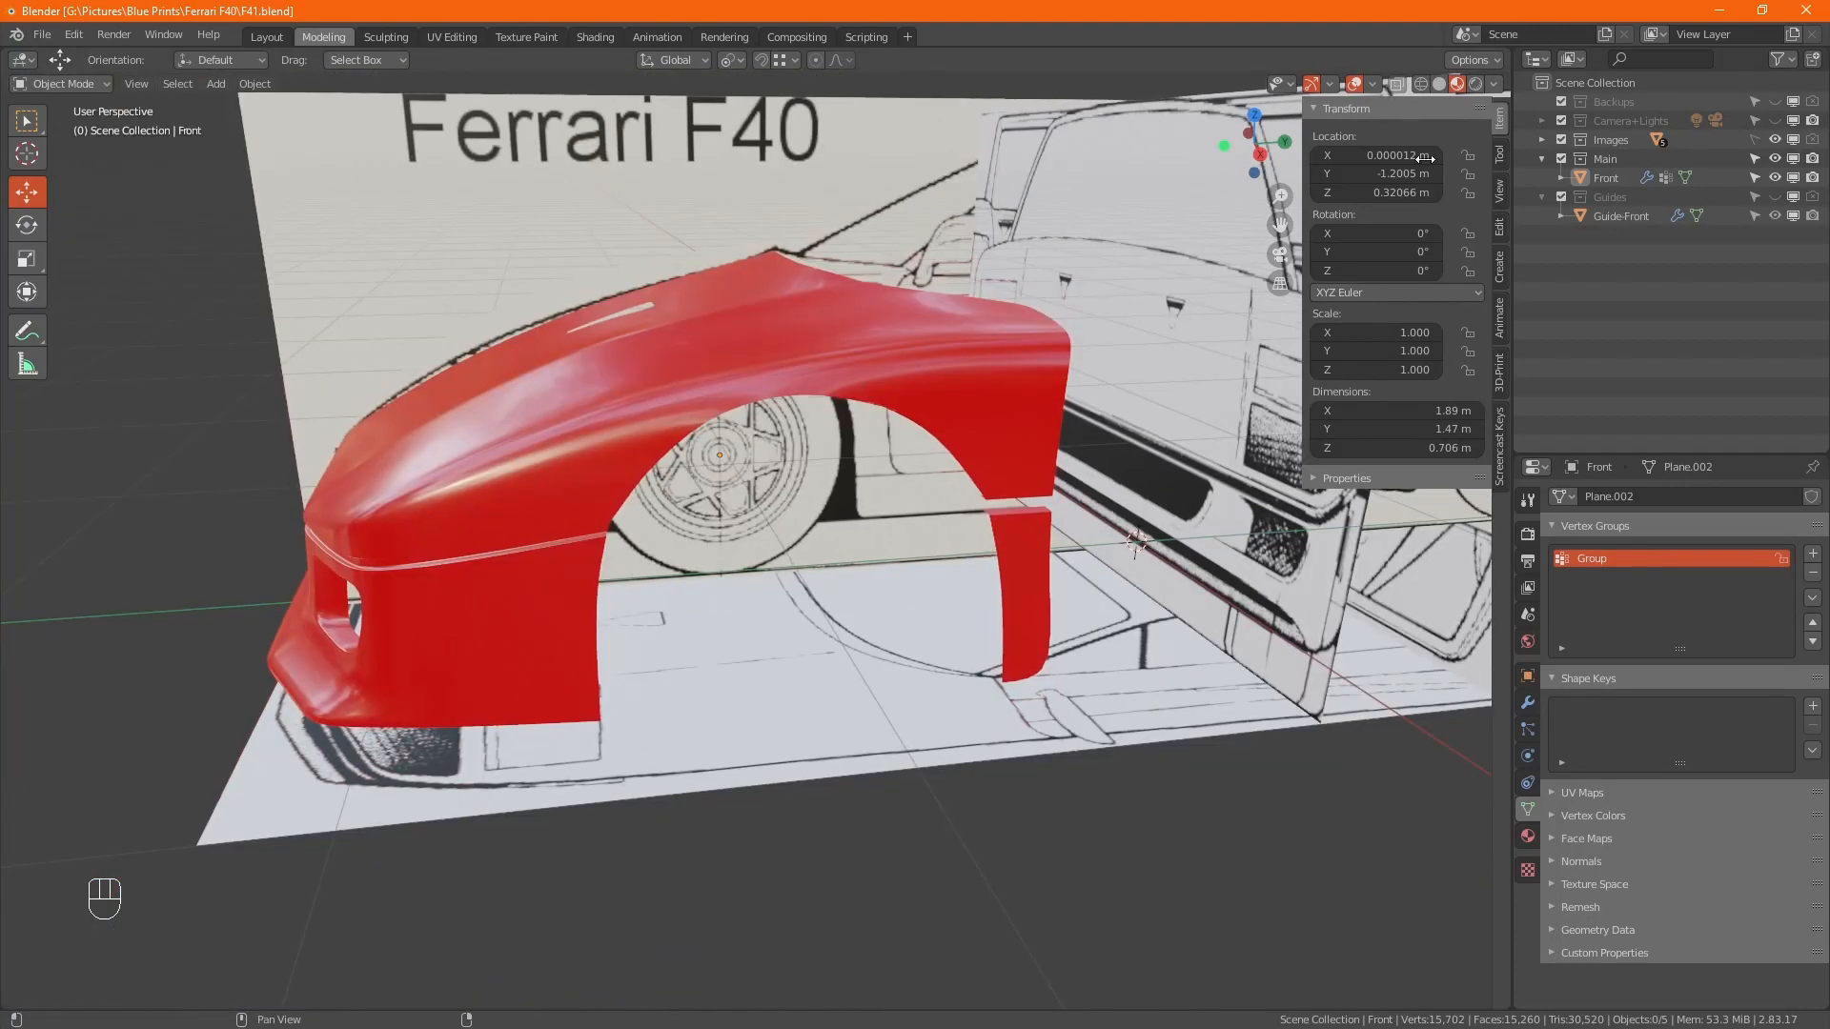
# Switch the viewport to solid shading and show the car in the right orthographic view.
pyautogui.click(1439, 83)
pyautogui.moveTo(1125, 381); pyautogui.dragTo(736, 450, button='middle')
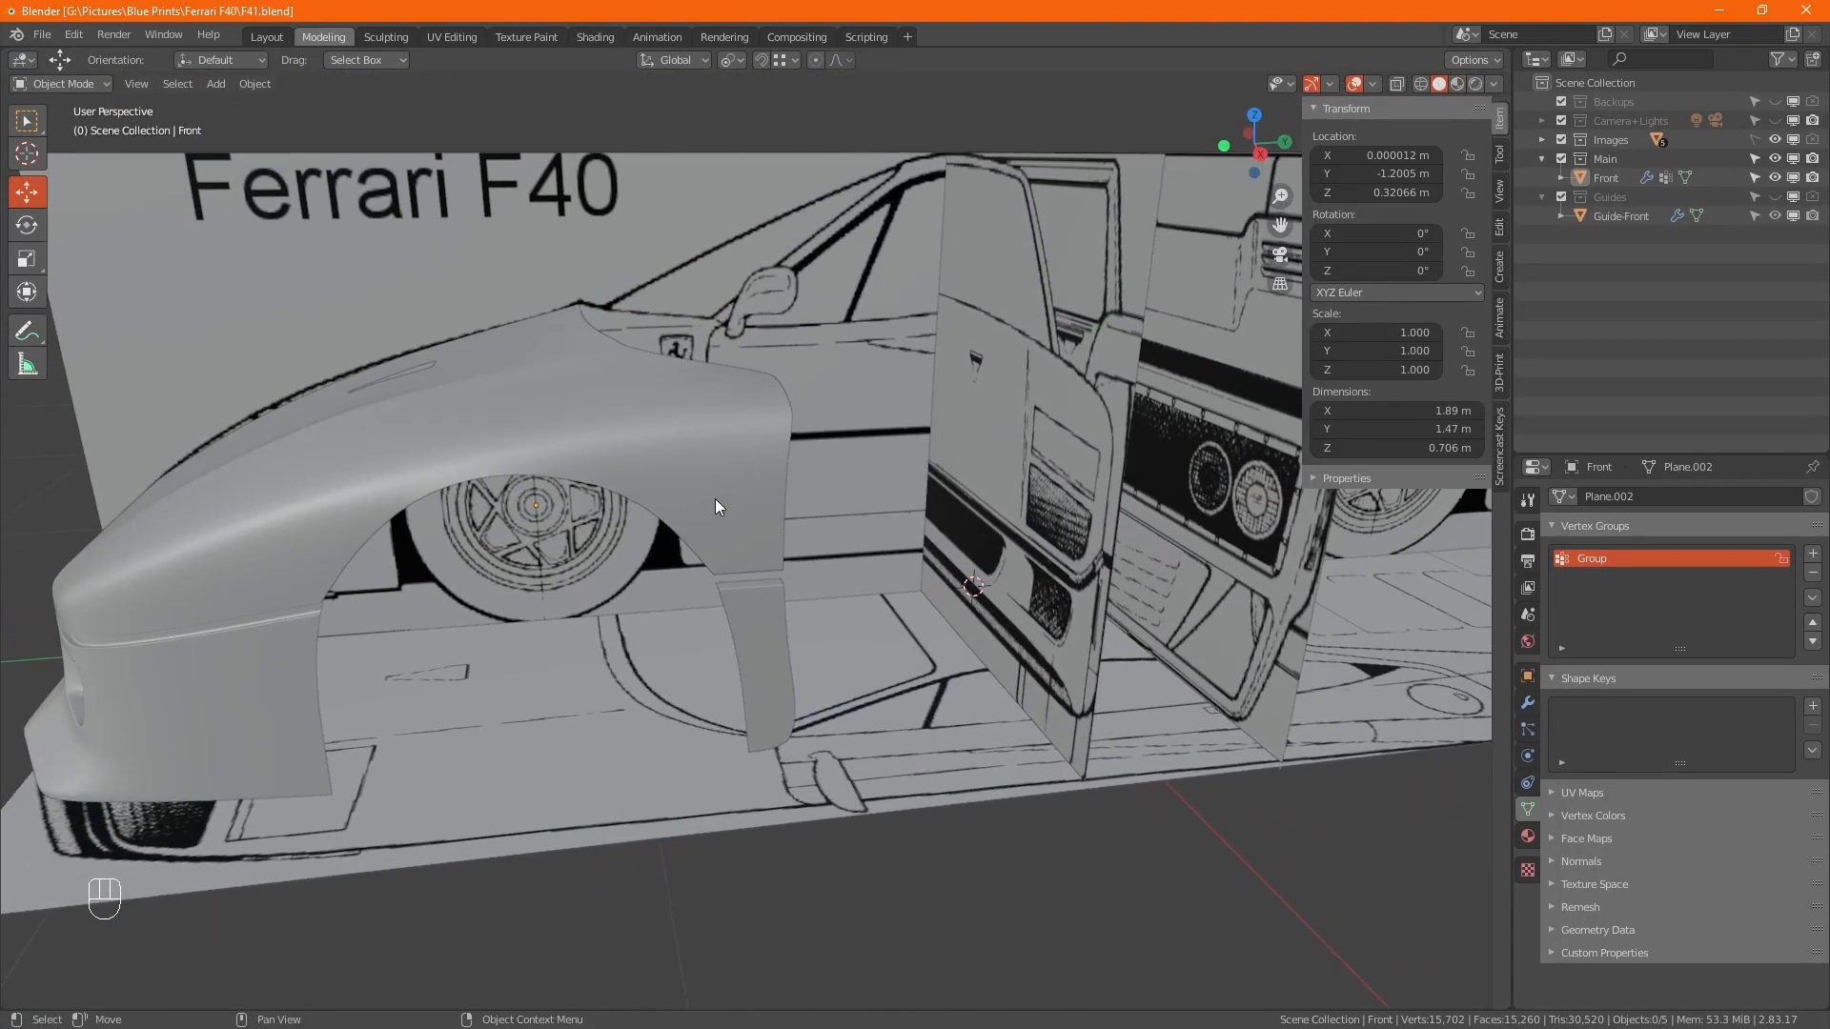
pyautogui.scroll(-5, 826, 500)
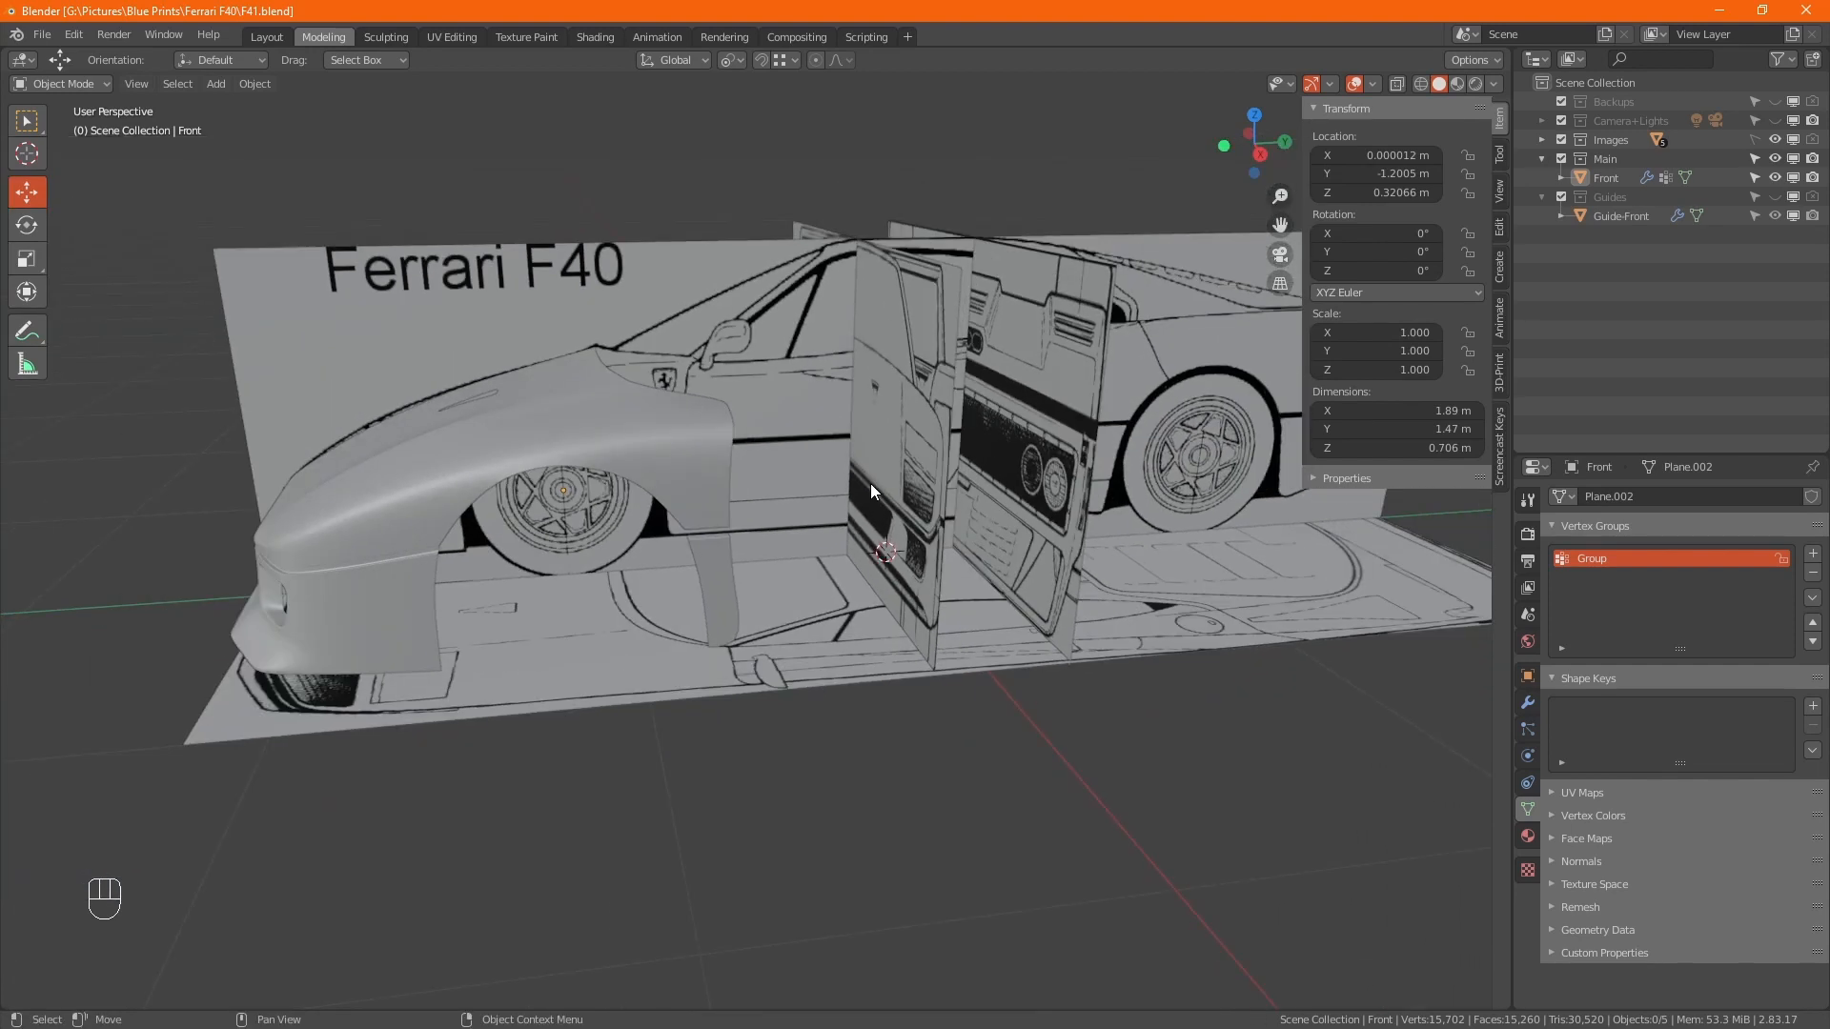
pyautogui.keyDown('shift'); pyautogui.moveTo(888, 523); pyautogui.dragTo(671, 492, button='middle'); pyautogui.keyUp('shift')
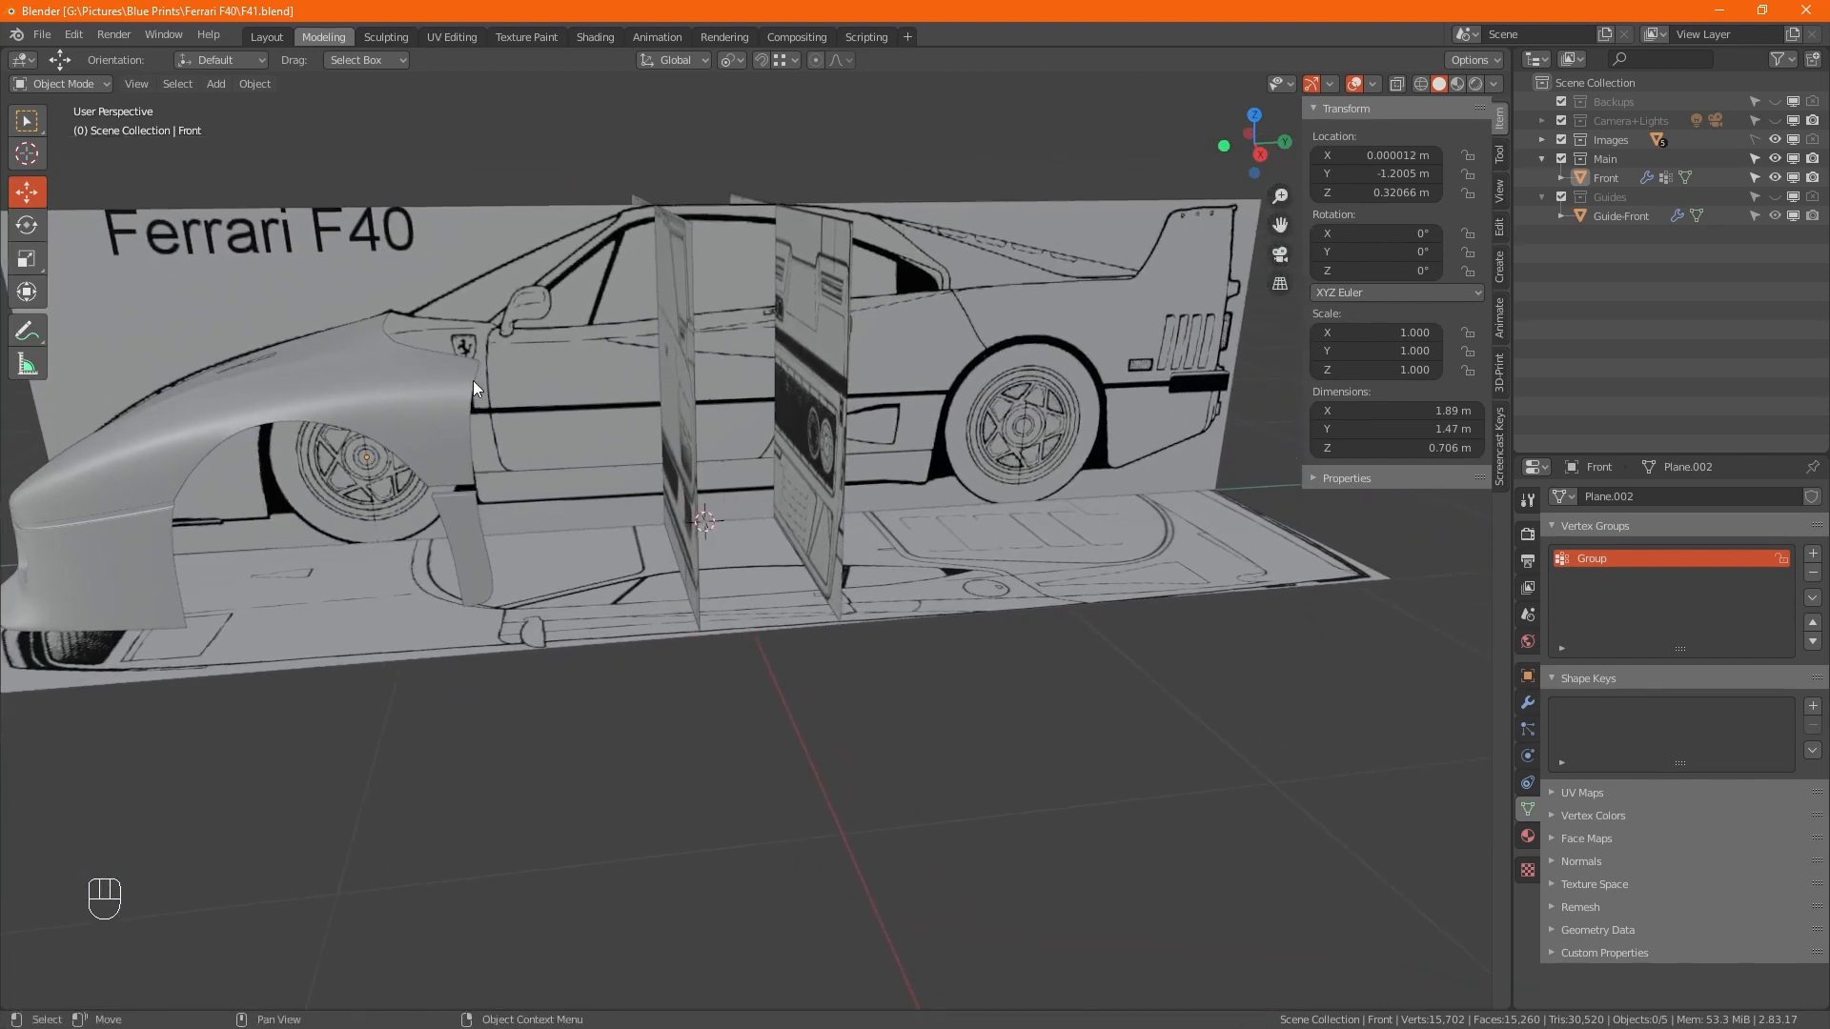
pyautogui.press('KP_3')
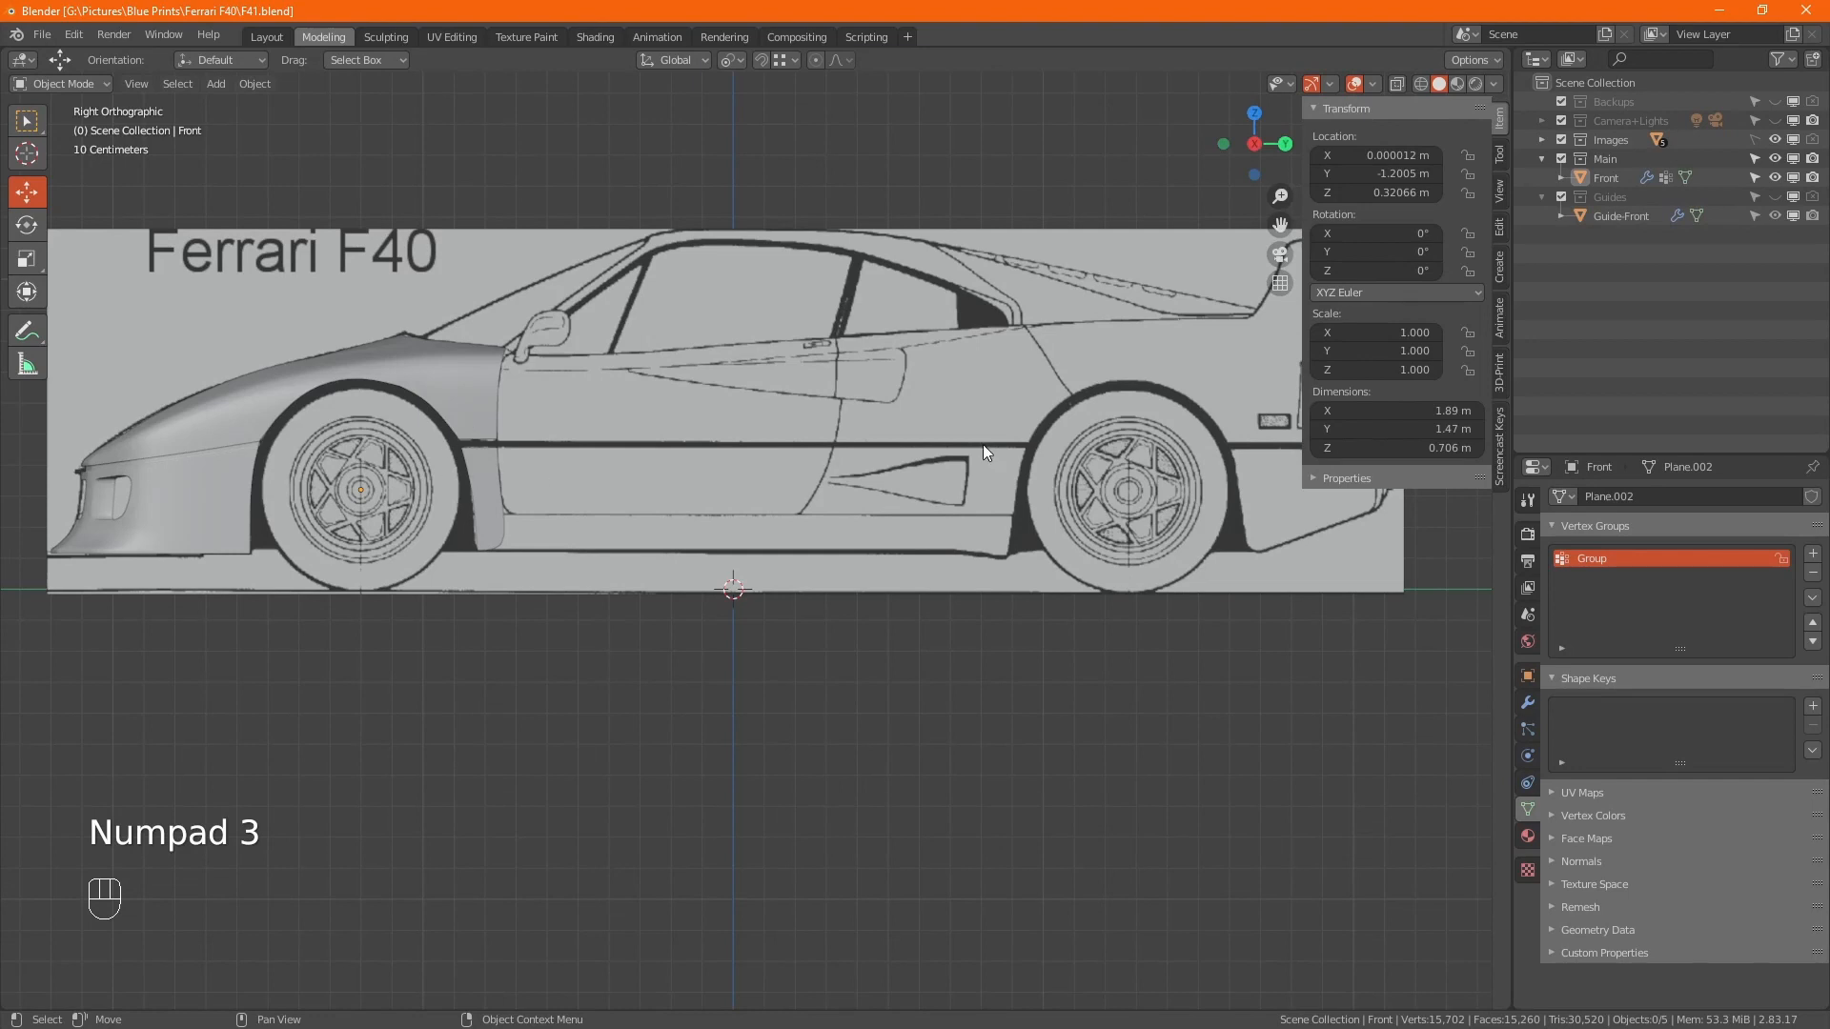
# Hide the Main collection, show the Guides collection and select the Guide-Front object.
pyautogui.click(1775, 158)
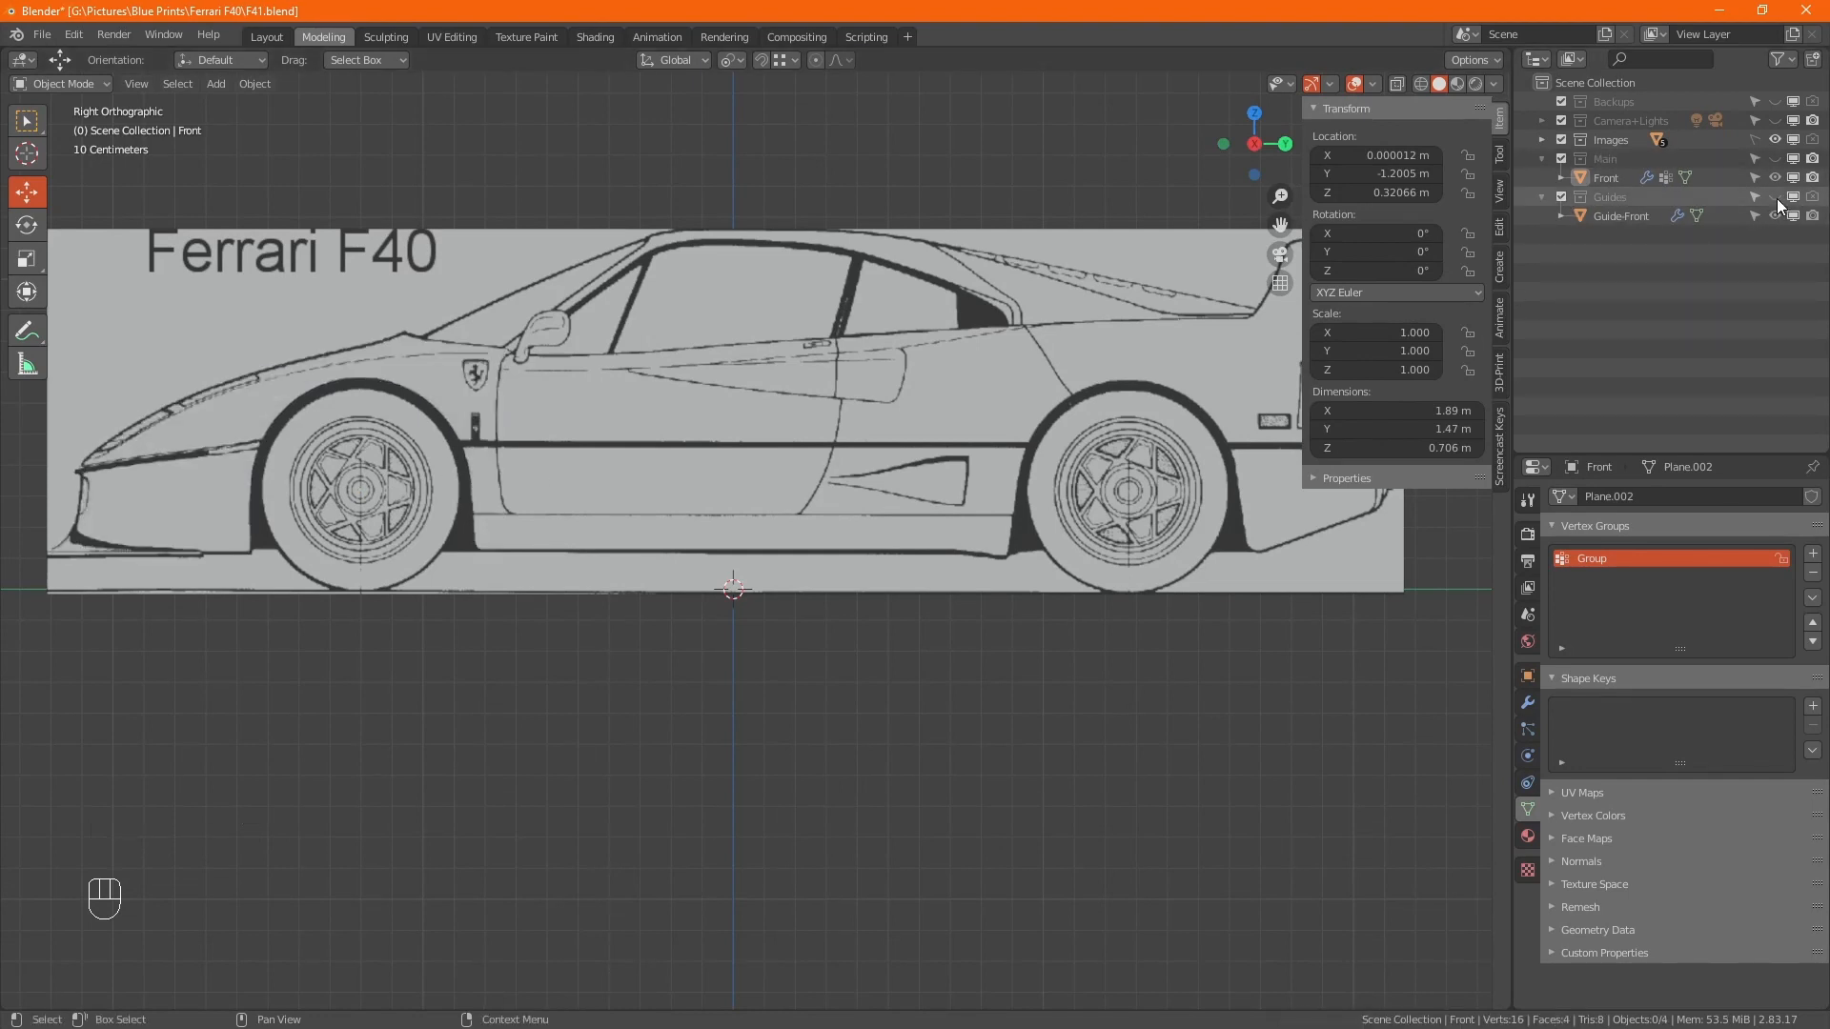
pyautogui.click(1775, 197)
pyautogui.click(472, 448)
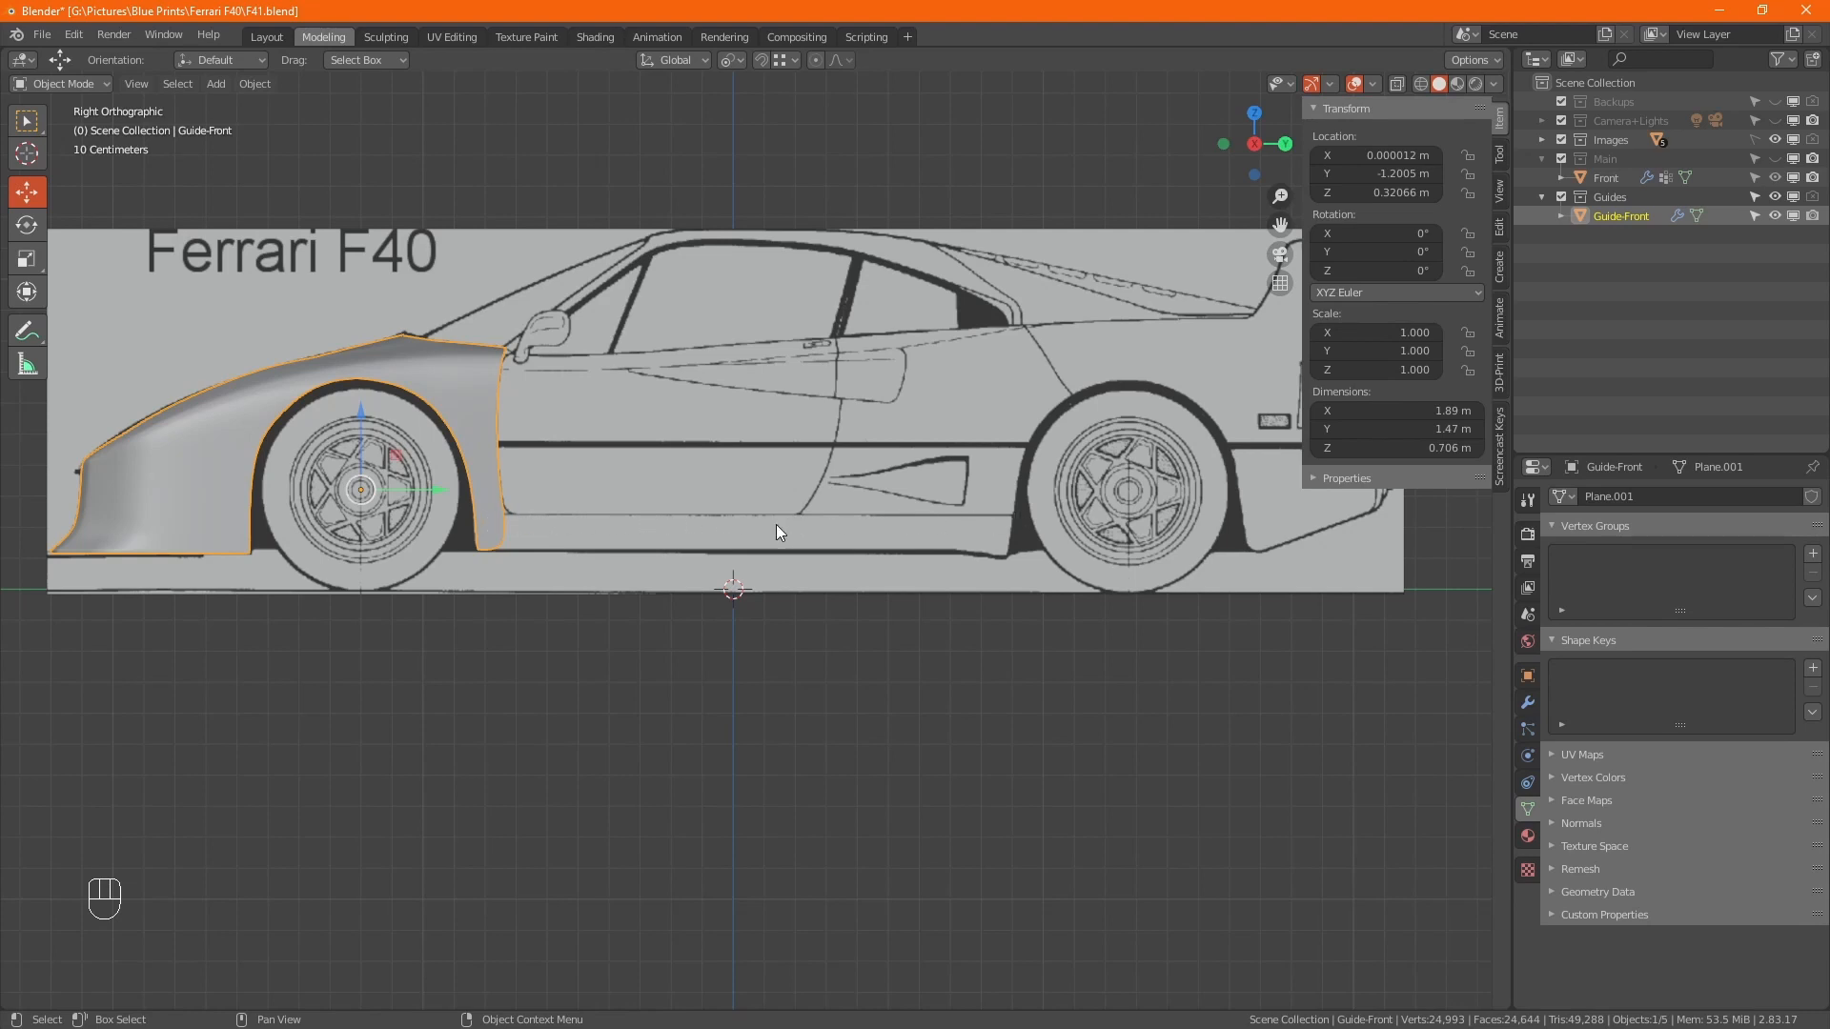
# In Edit Mode, add one loop cut across Guide-Front's lowest section behind the front wheel, level with the blueprint's sill line.
pyautogui.keyDown('alt'); pyautogui.moveTo(745, 535); pyautogui.dragTo(625, 592); pyautogui.keyUp('alt')
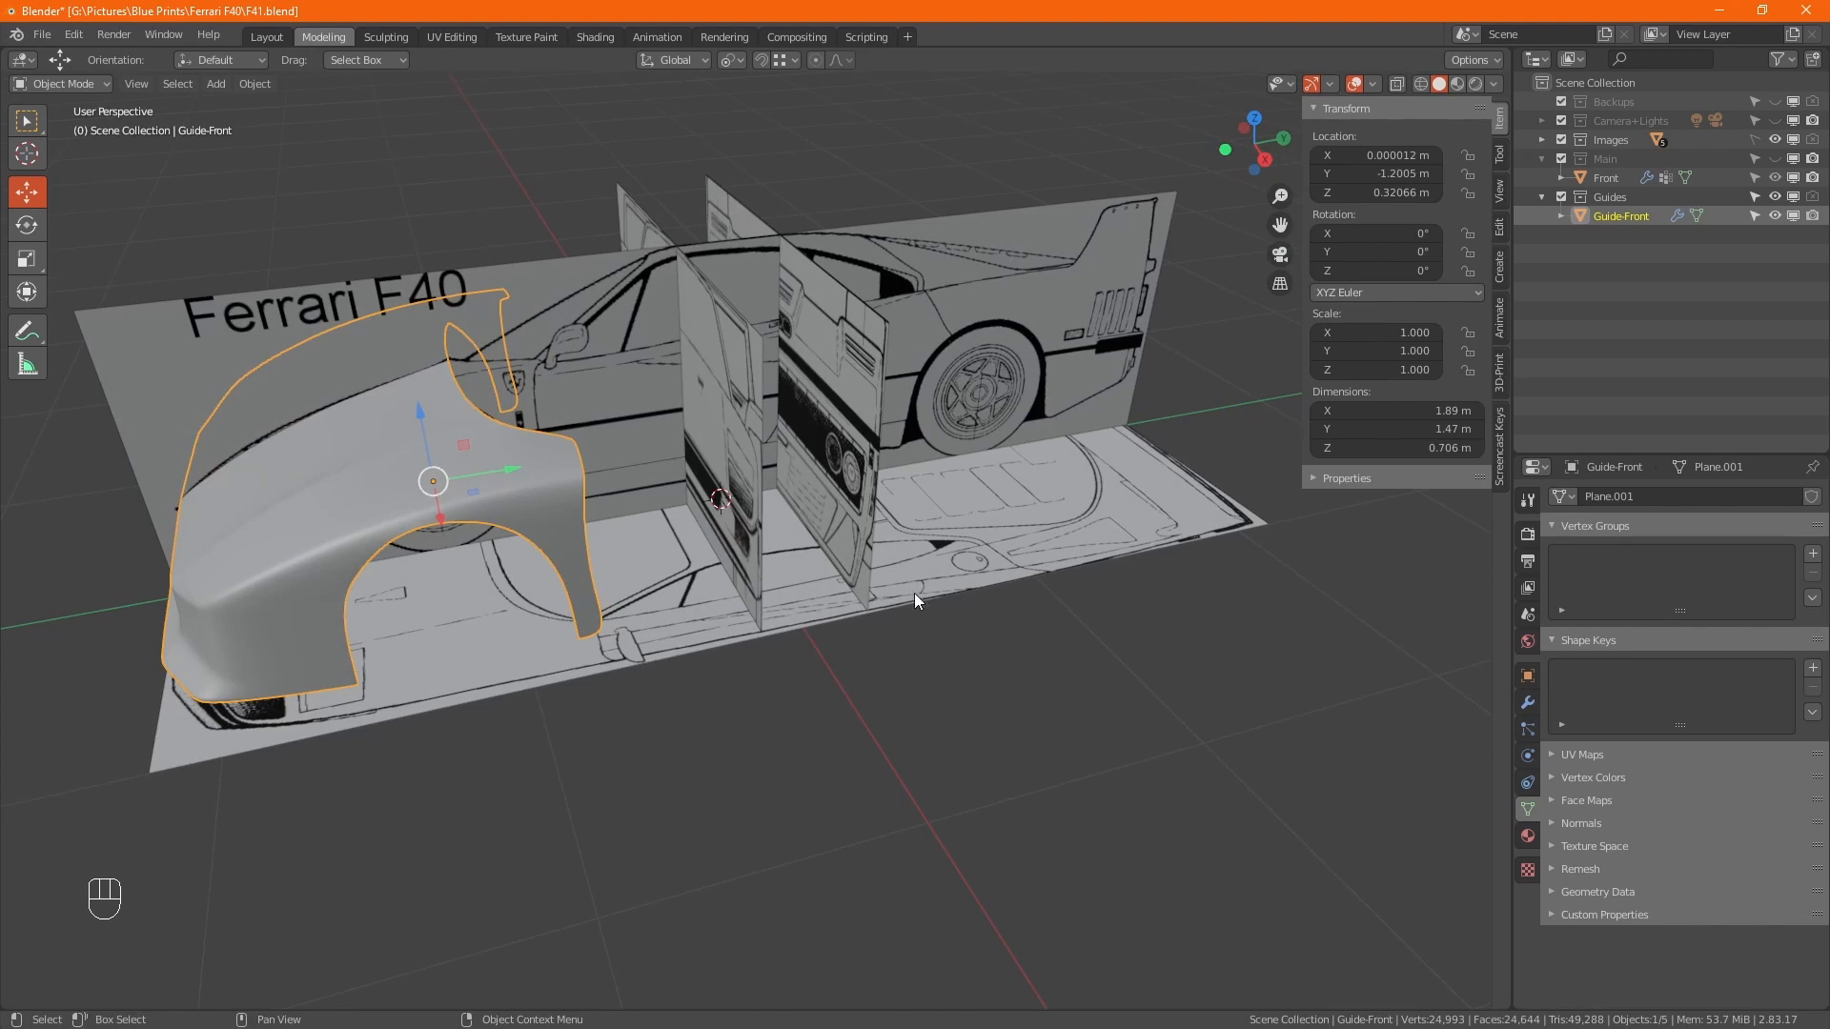
pyautogui.moveTo(774, 627)
pyautogui.keyDown('alt'); pyautogui.mouseDown()
pyautogui.moveTo(786, 639)
pyautogui.moveTo(744, 599)
pyautogui.moveTo(762, 598)
pyautogui.mouseUp(); pyautogui.keyUp('alt')
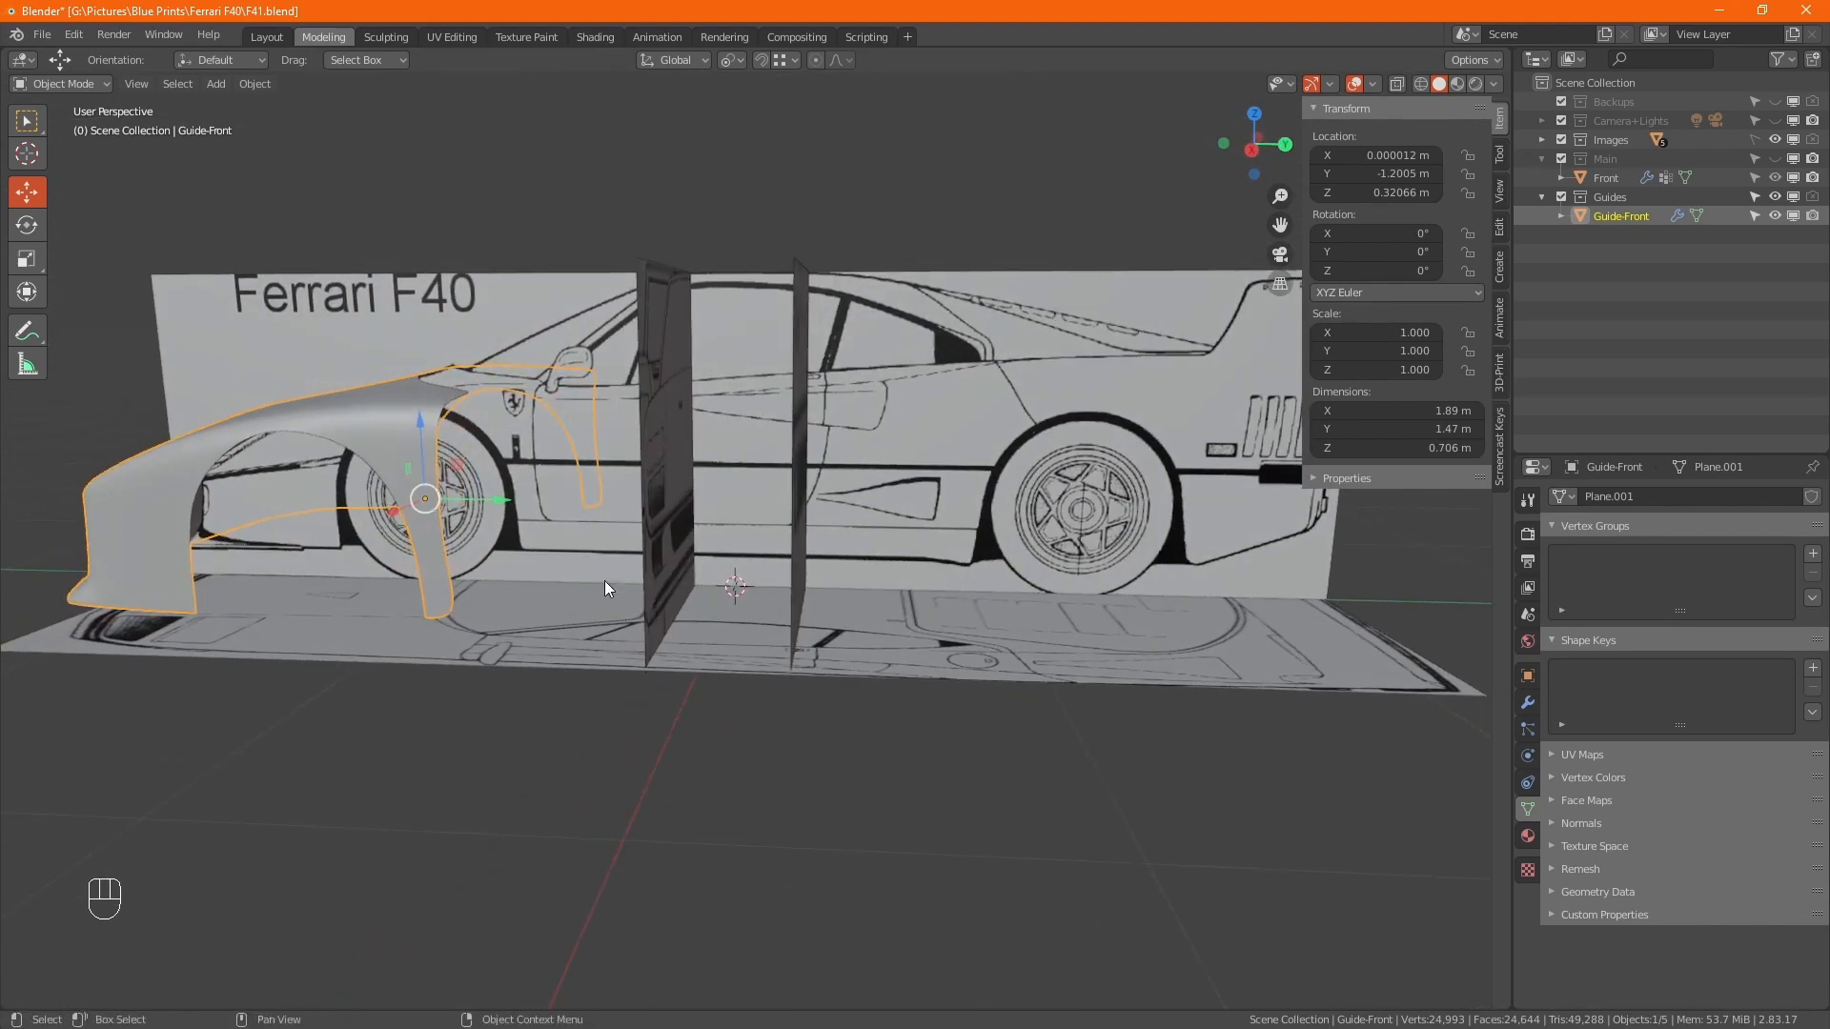
pyautogui.press('Tab')
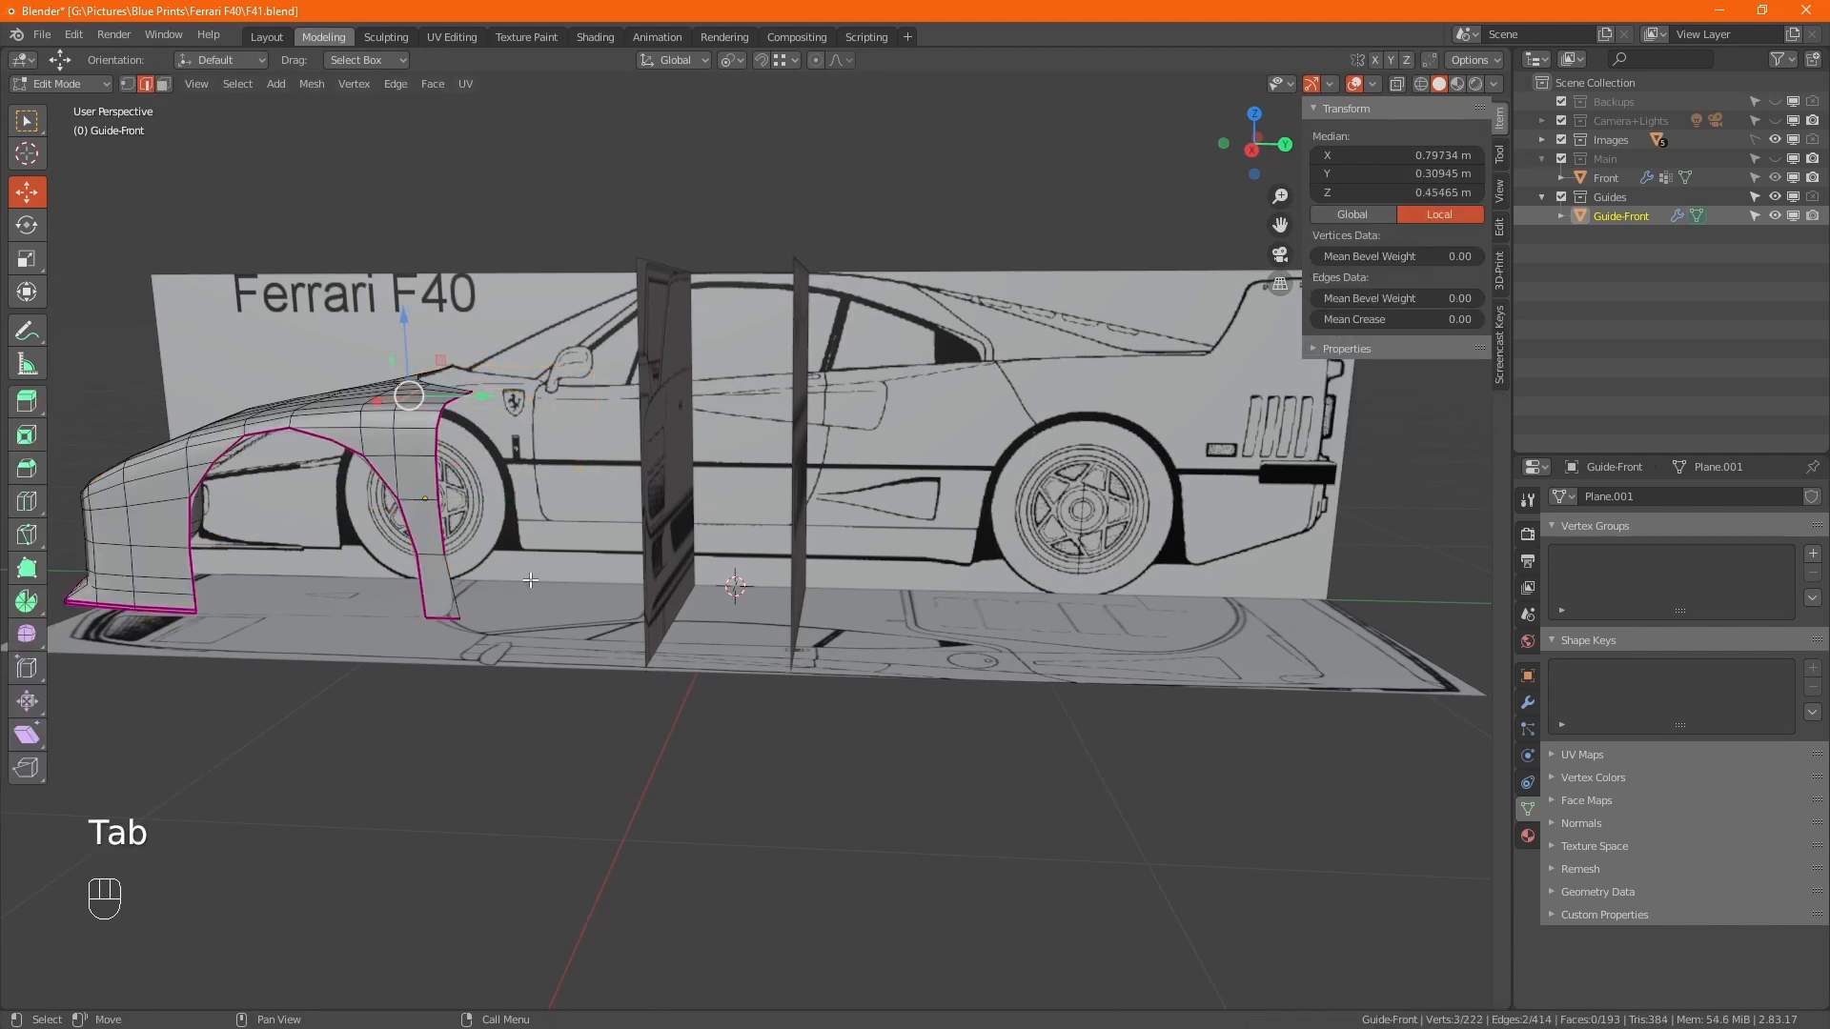
pyautogui.press('KP_3')
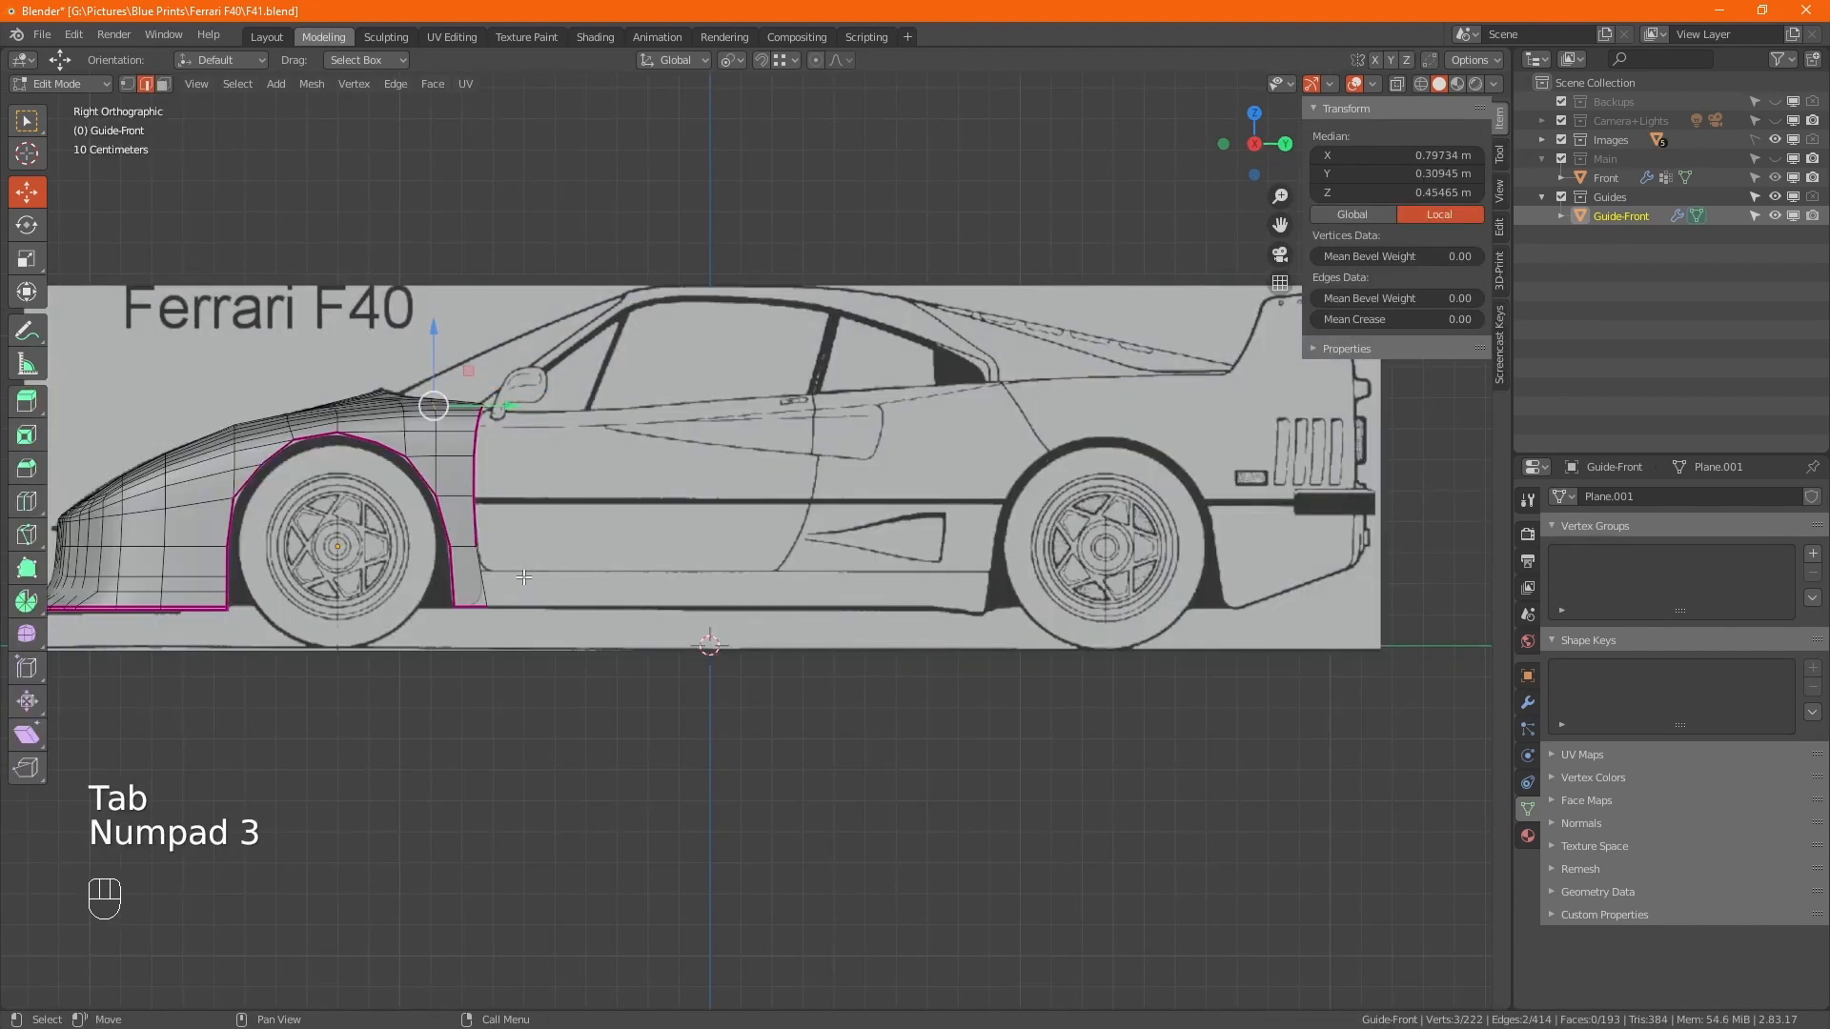
pyautogui.keyDown('ctrl'); pyautogui.moveTo(523, 576); pyautogui.dragTo(684, 562, button='middle'); pyautogui.keyUp('ctrl')
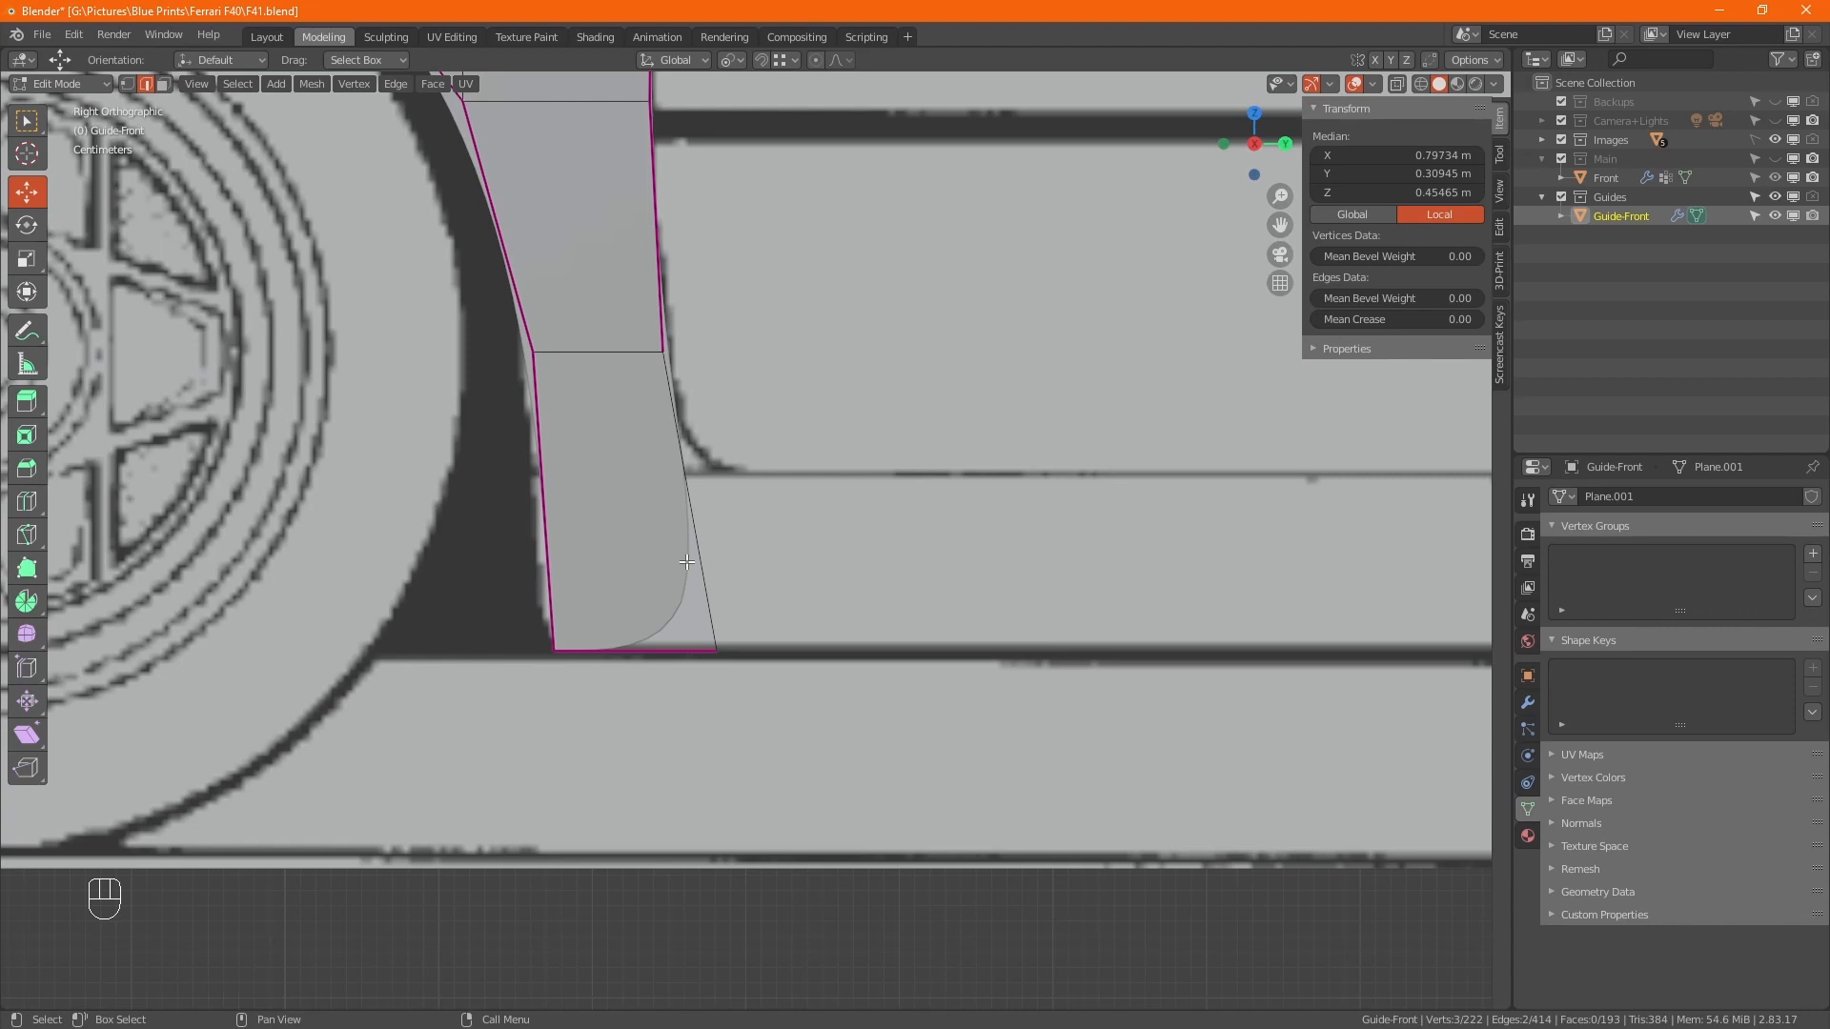
pyautogui.press('ctrl')
pyautogui.hotkey('ctrl', 'r')
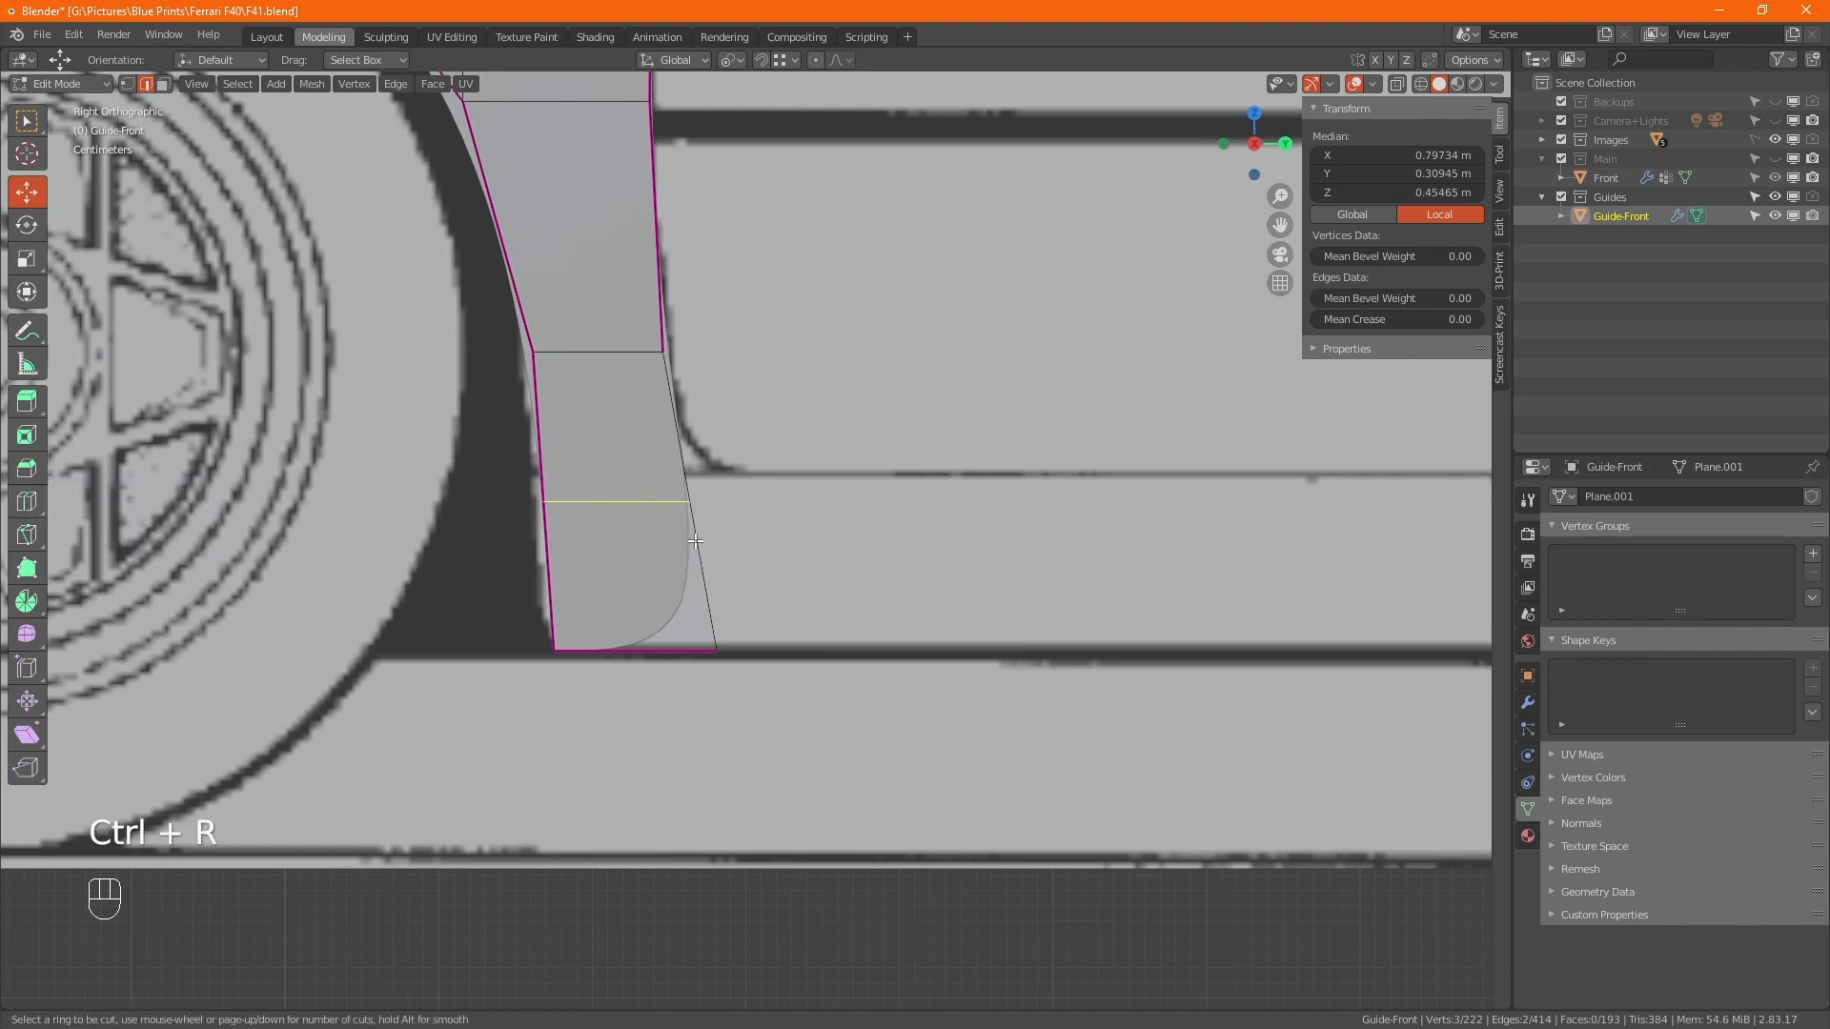
pyautogui.click(675, 534)
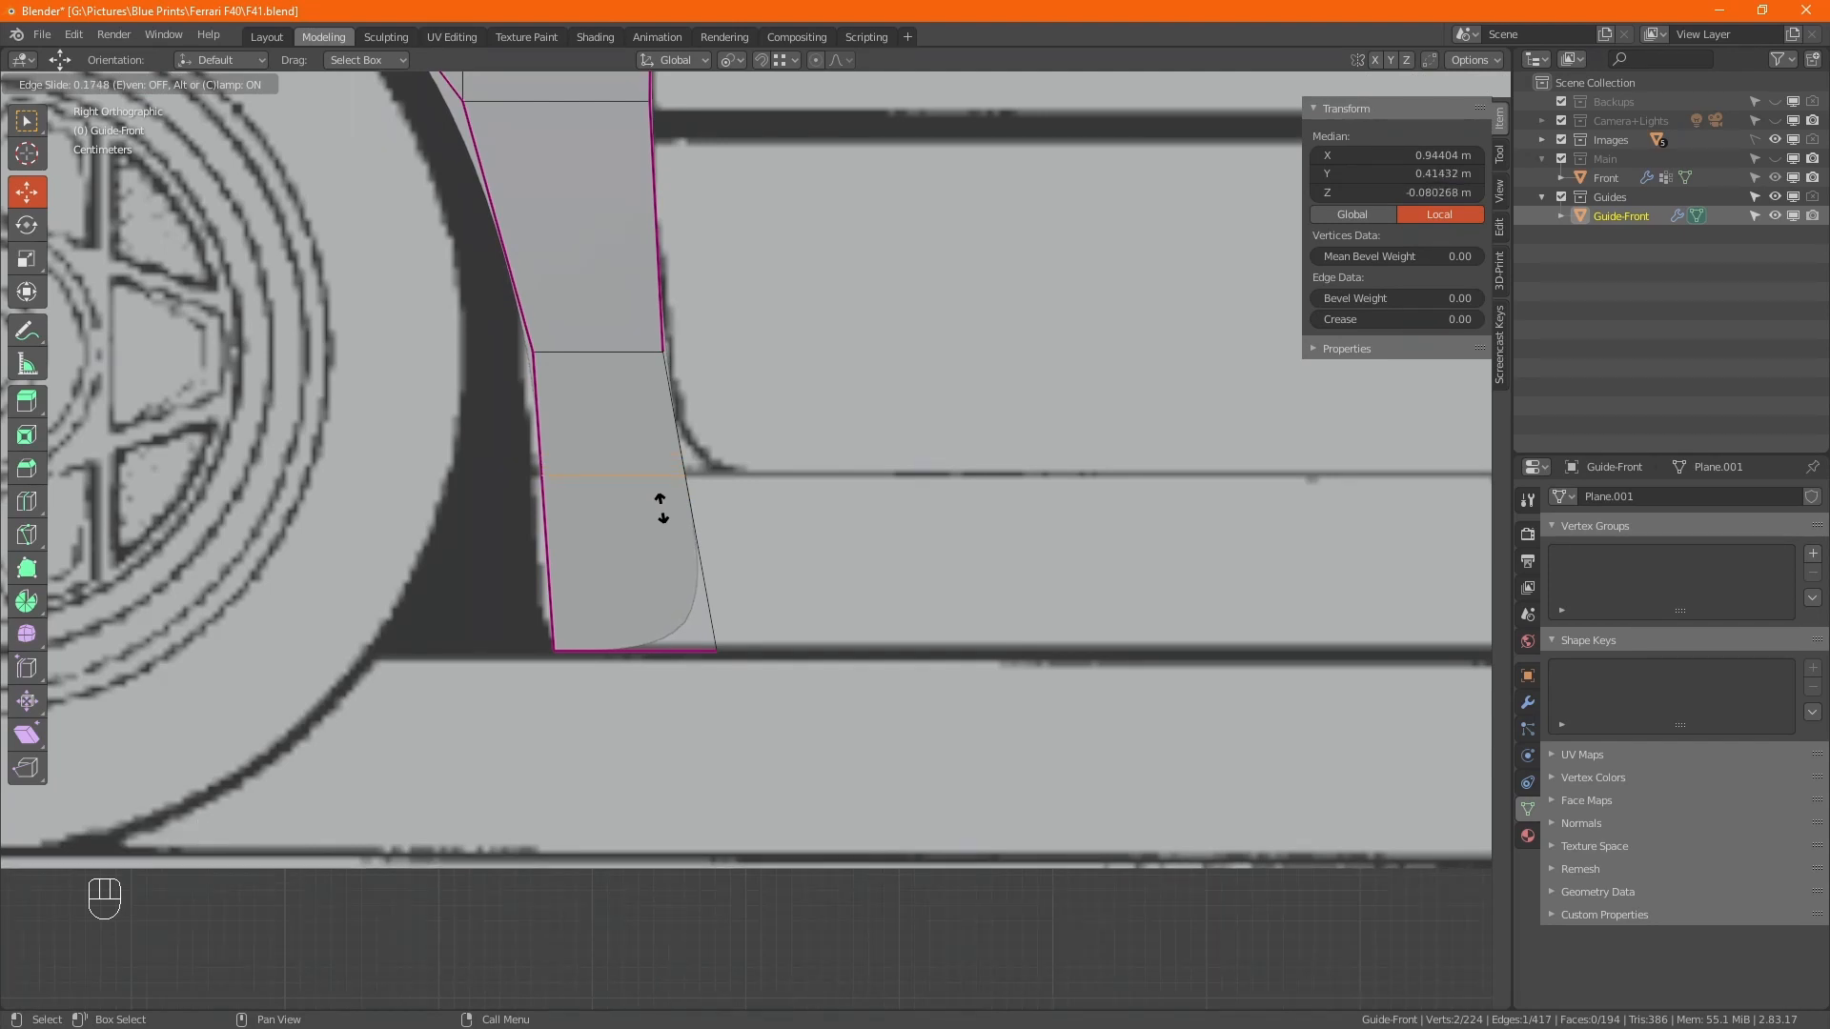
pyautogui.click(662, 509)
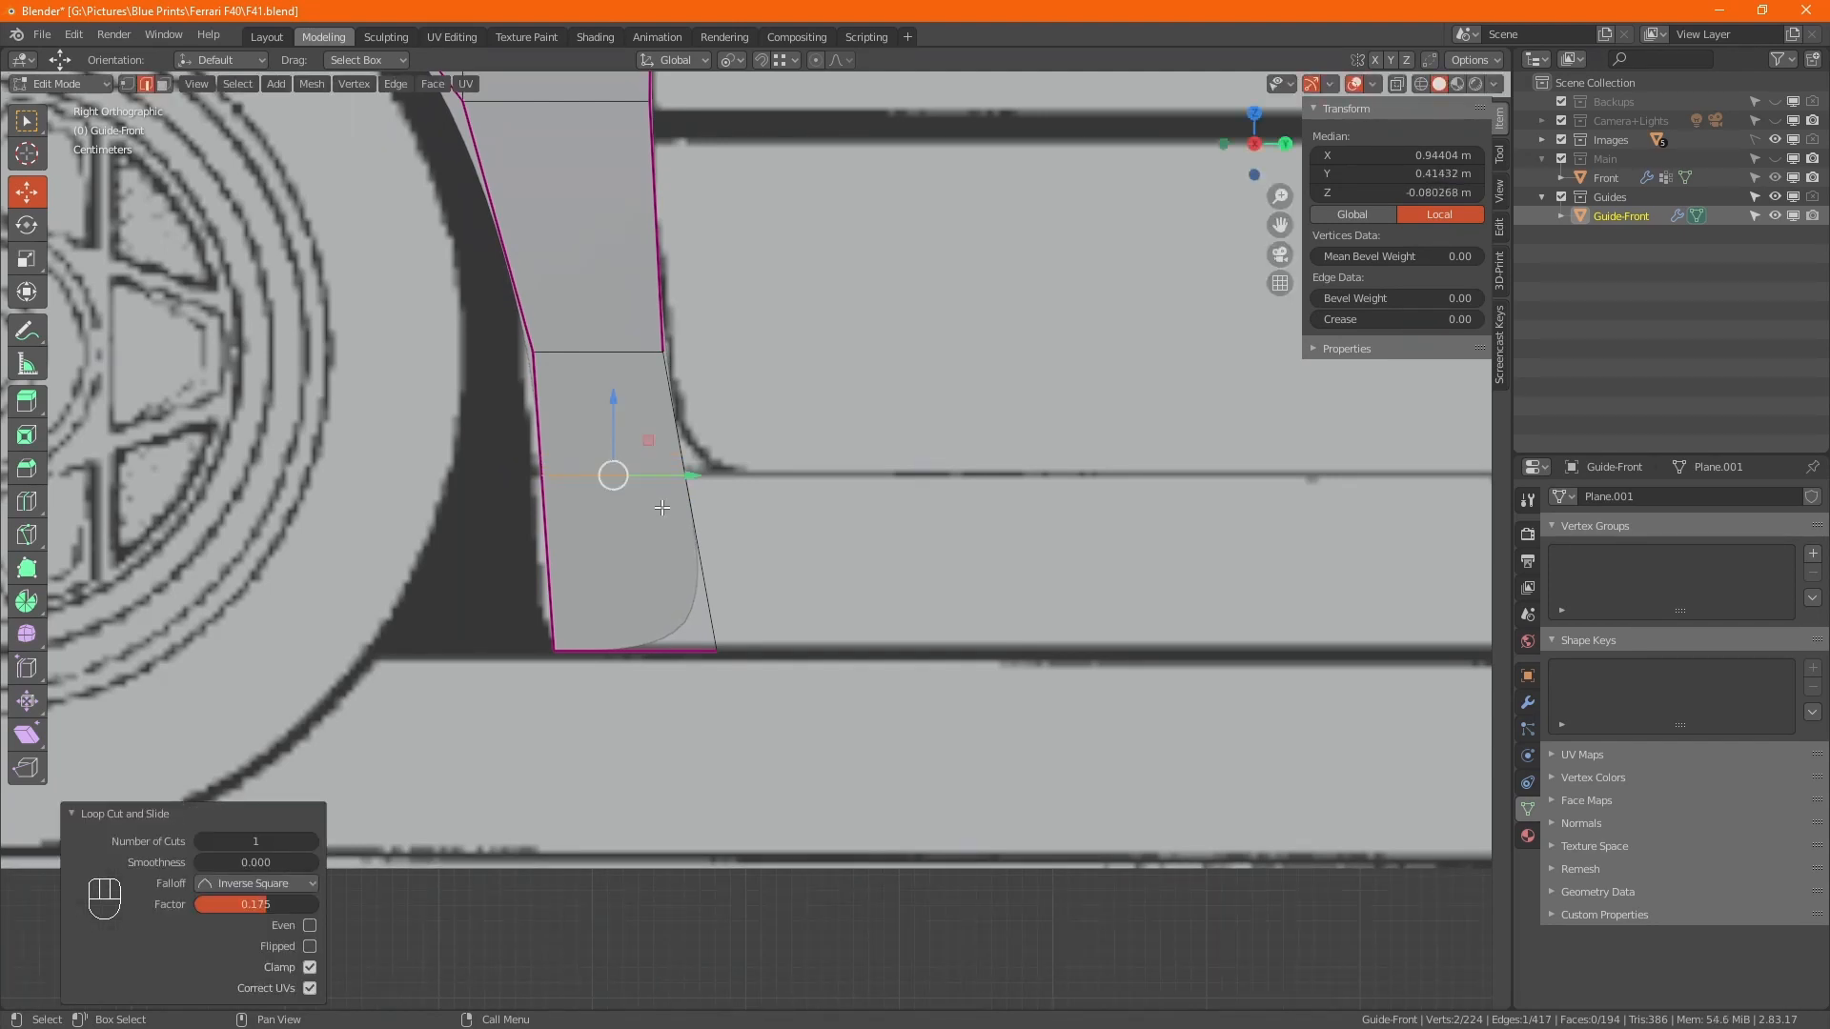
# Extrude the rear edge below the new loop cut about 0.065 m along Y into the sill.
pyautogui.click(679, 520)
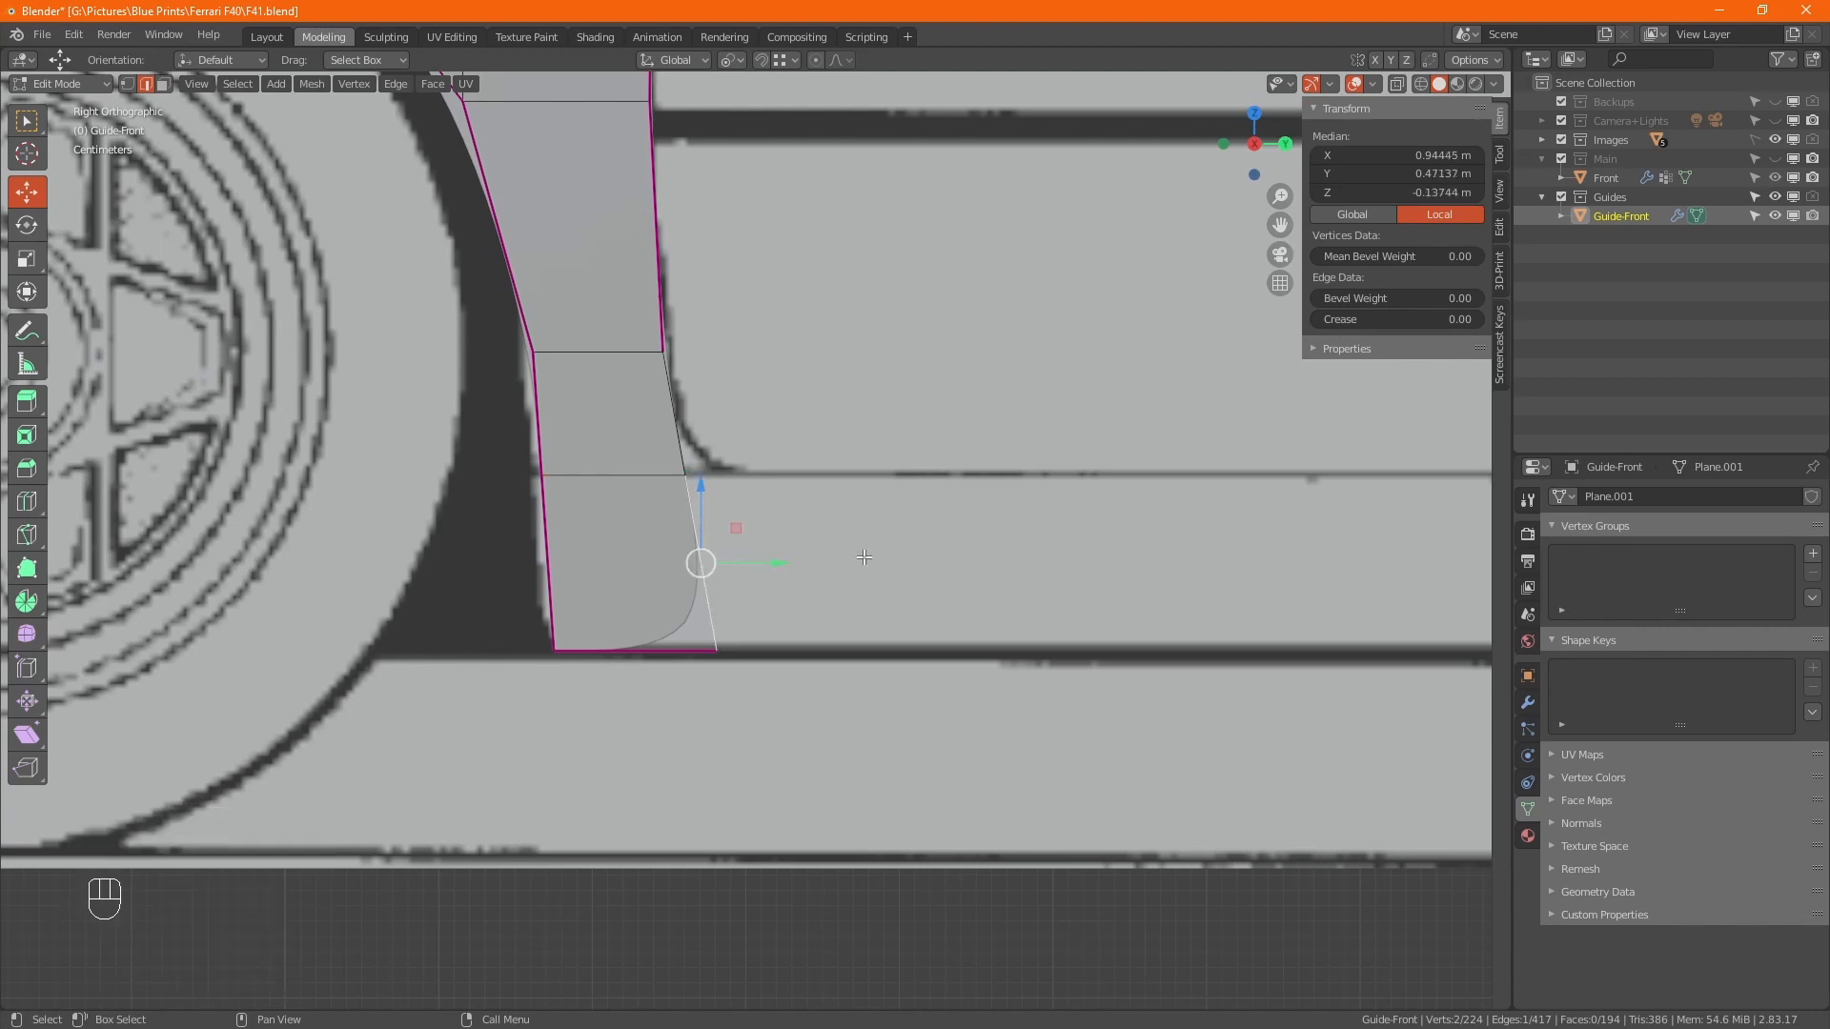
pyautogui.press('KP_7')
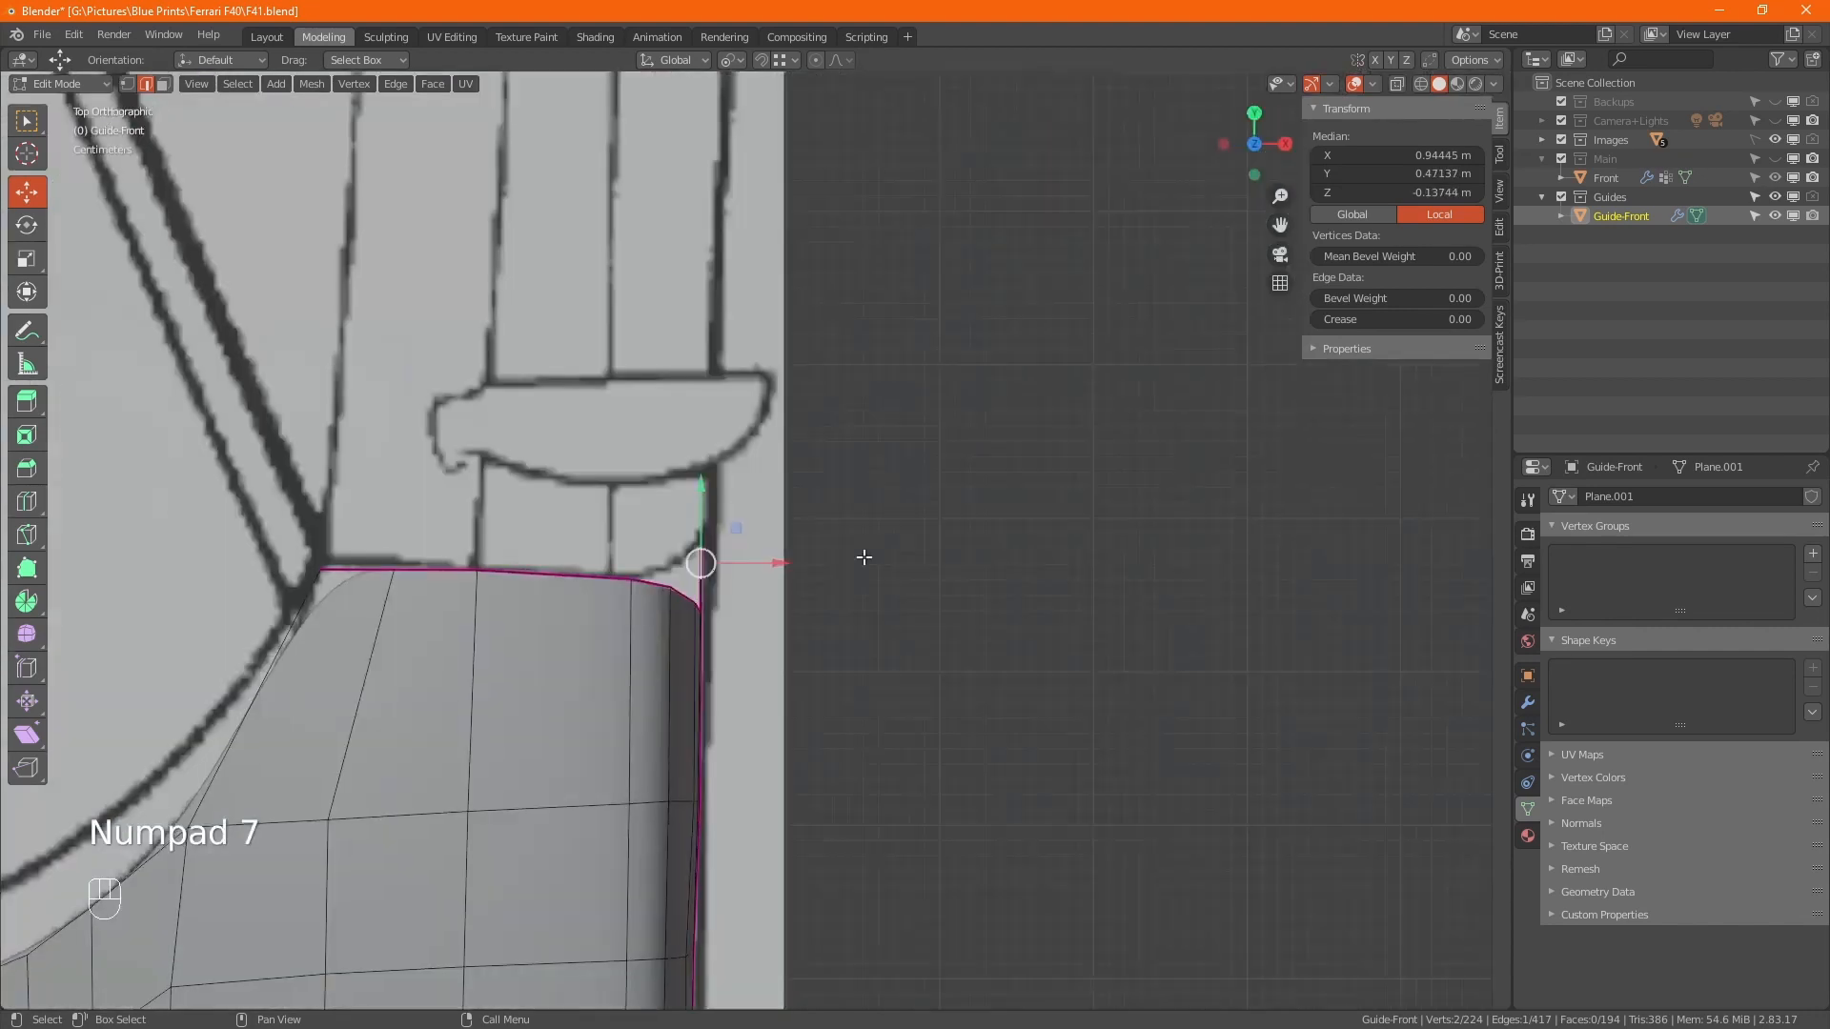
pyautogui.keyDown('ctrl'); pyautogui.moveTo(861, 552); pyautogui.dragTo(736, 647, button='middle'); pyautogui.keyUp('ctrl')
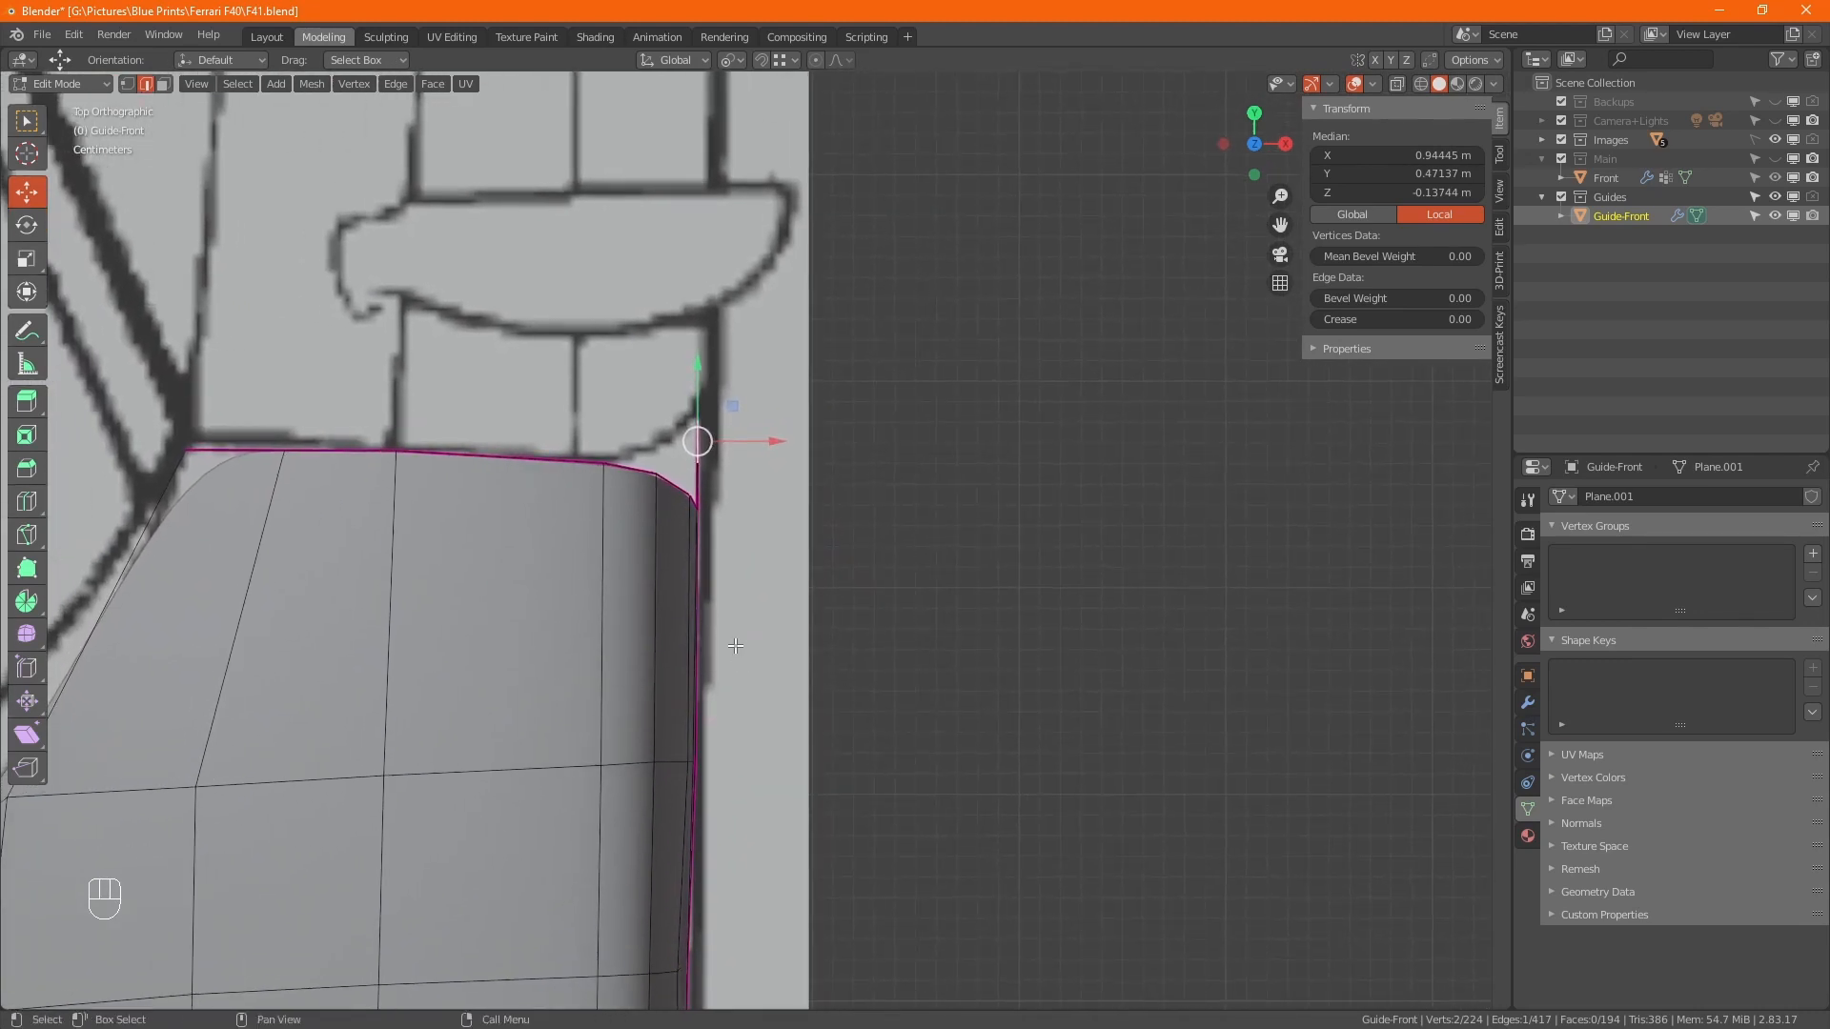
pyautogui.press('KP_3')
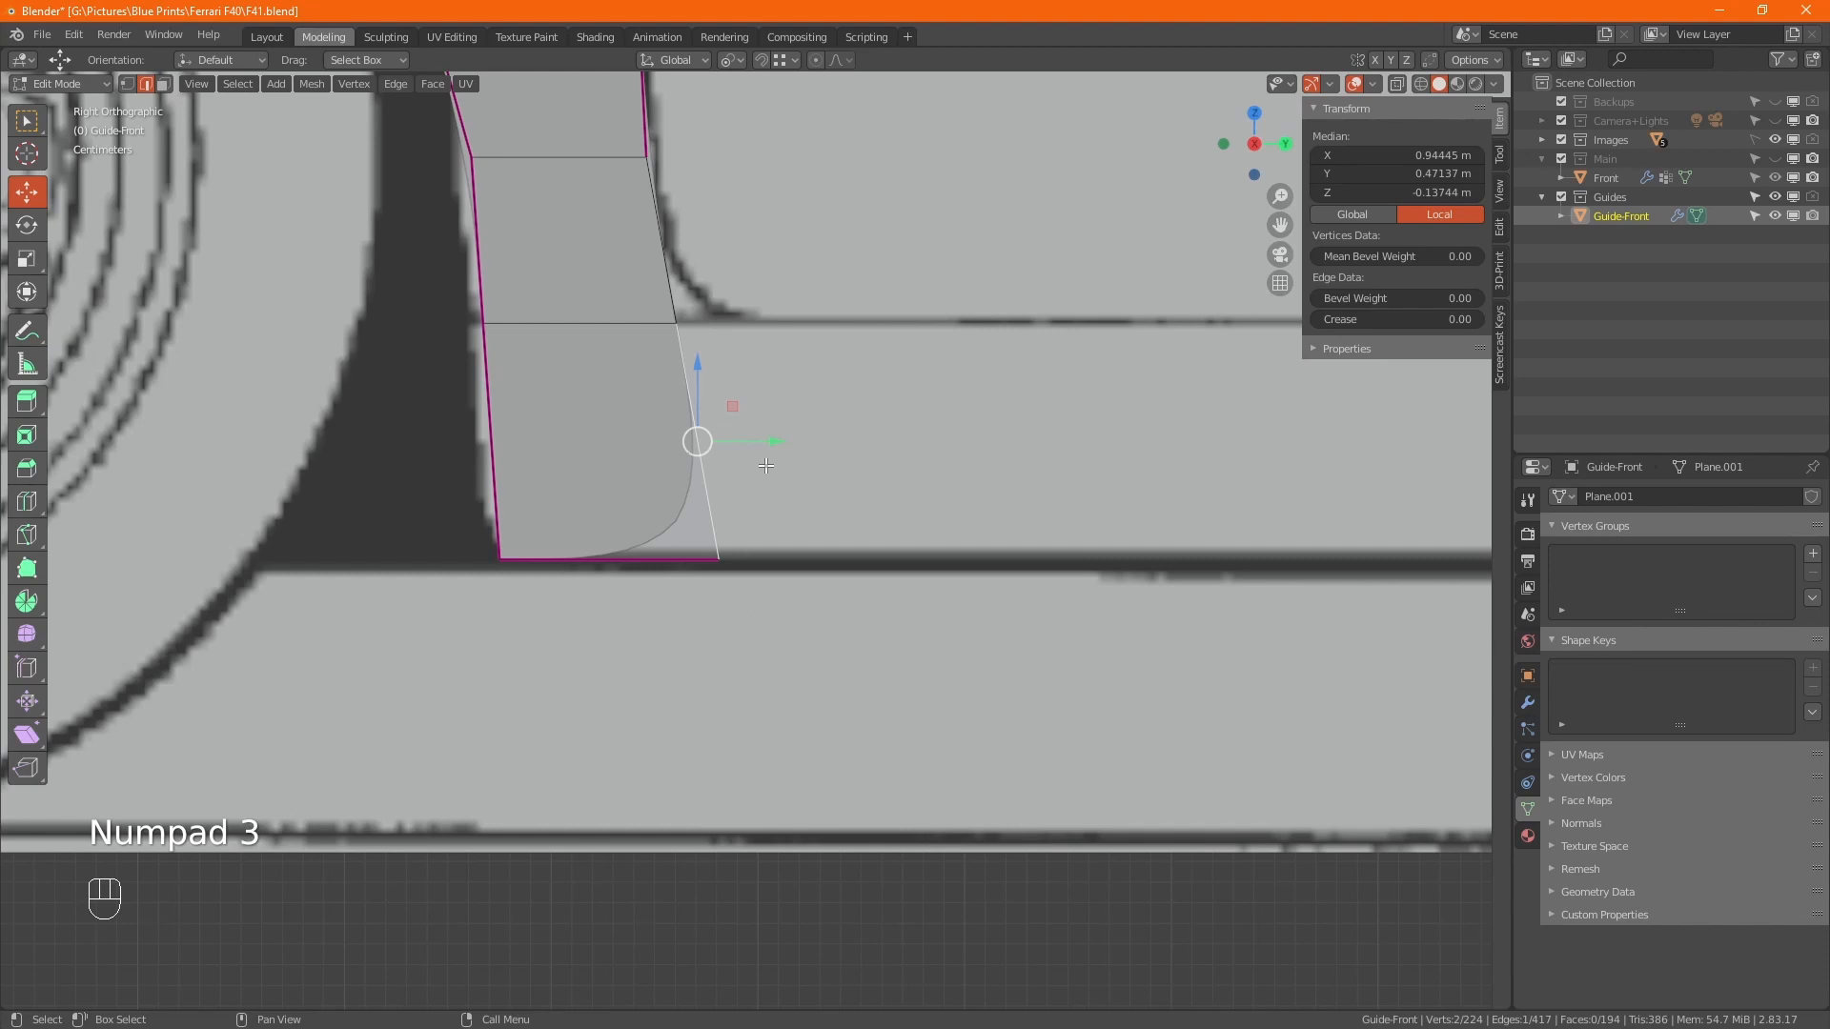
pyautogui.moveTo(769, 438); pyautogui.dragTo(774, 448)
pyautogui.hotkey('ctrl', 'z')
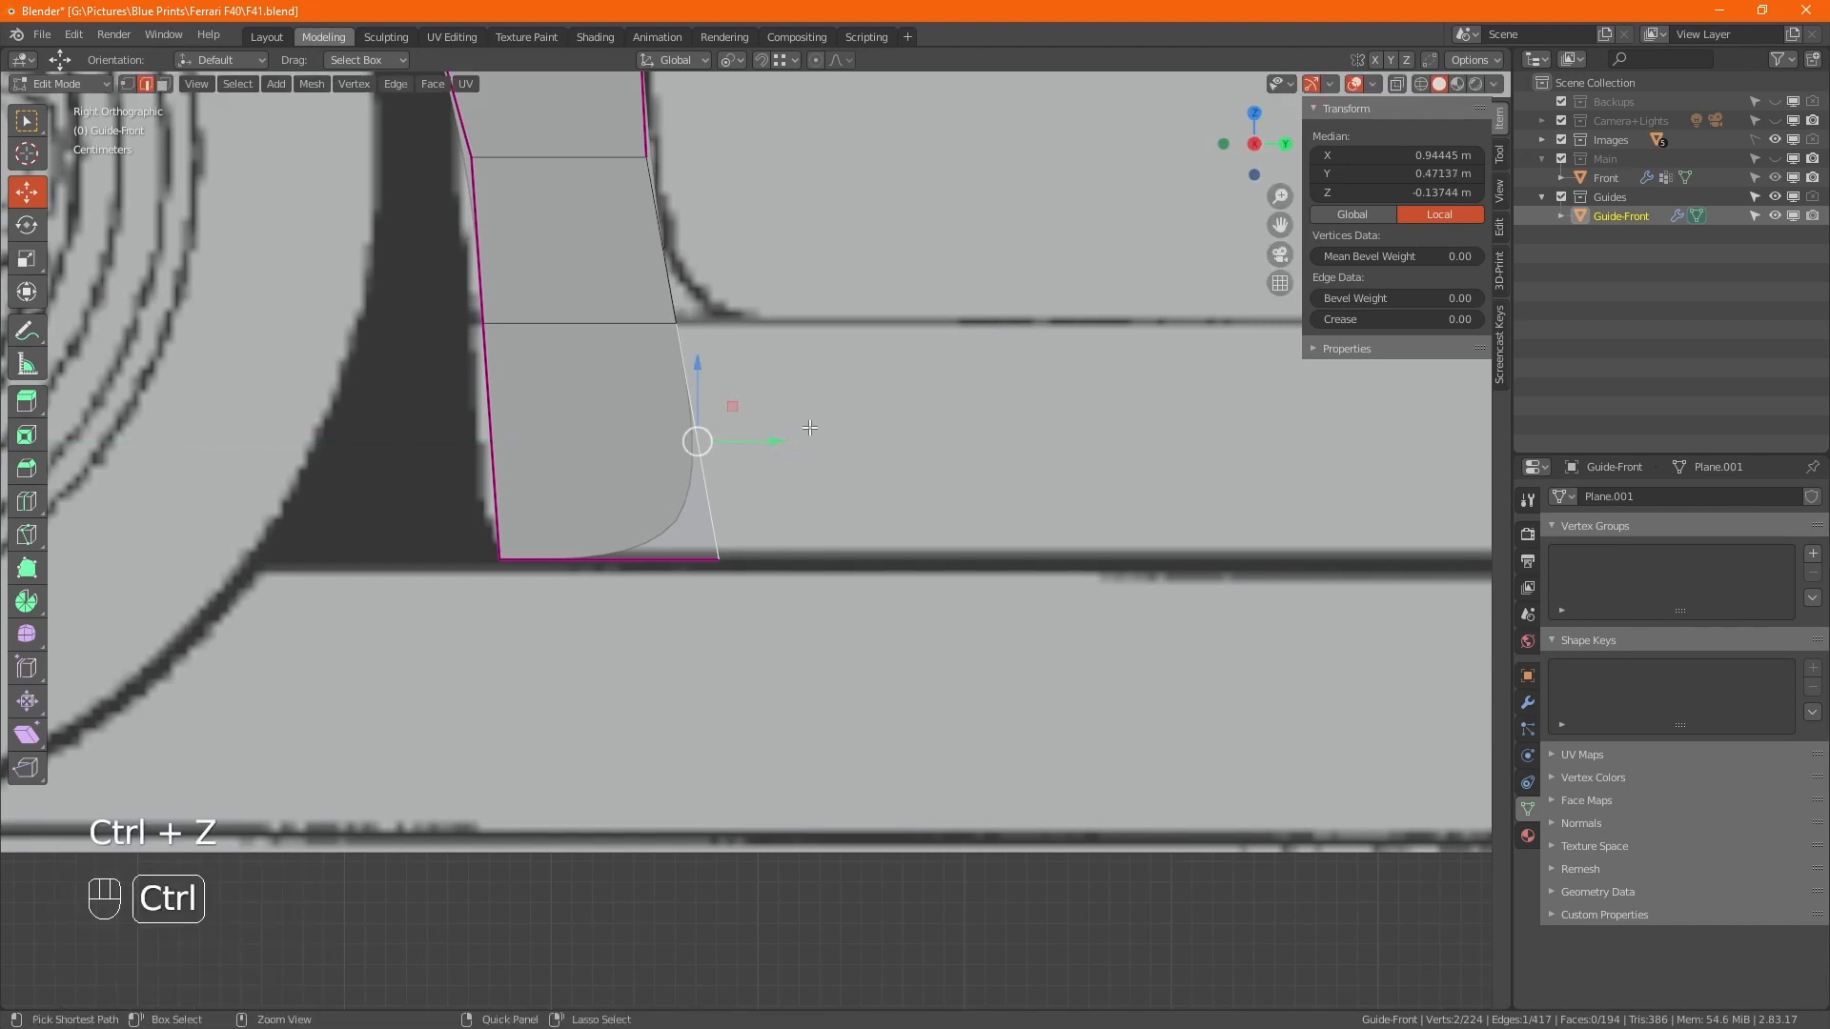
pyautogui.keyDown('ctrl'); pyautogui.moveTo(809, 417); pyautogui.dragTo(827, 554, button='middle'); pyautogui.keyUp('ctrl')
pyautogui.moveTo(904, 494); pyautogui.dragTo(704, 606, button='middle')
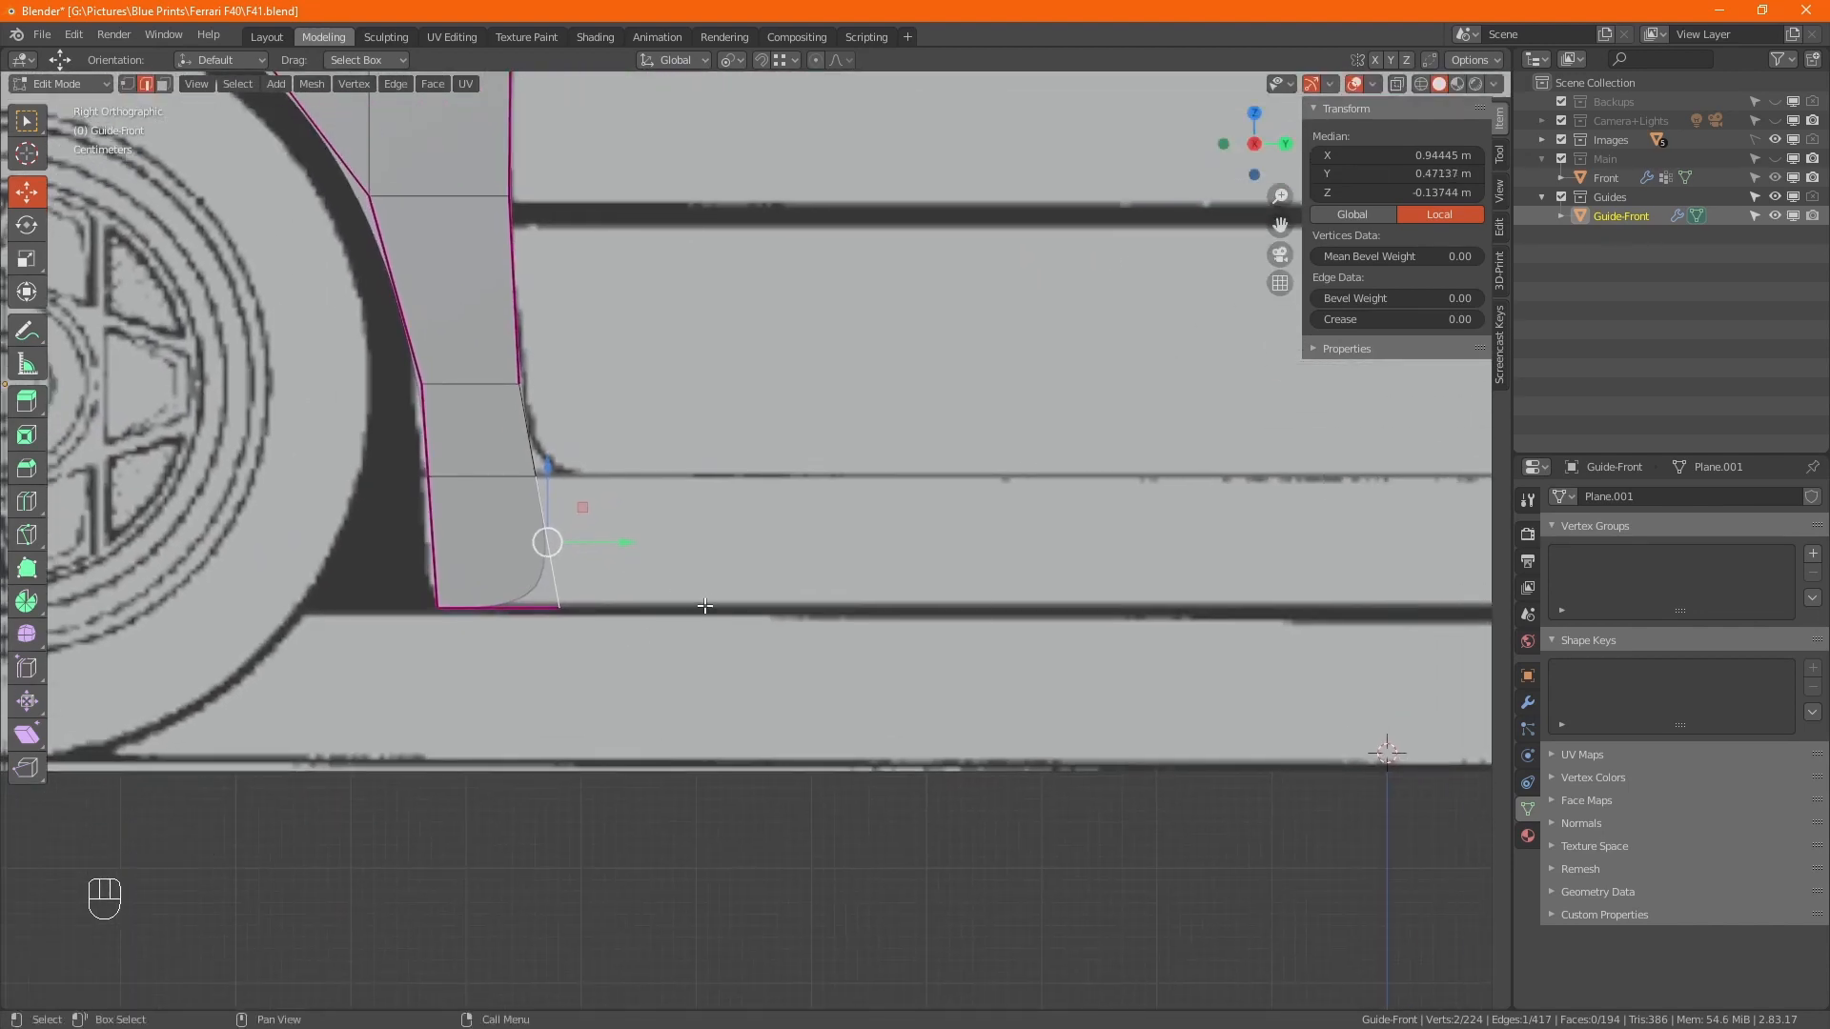
pyautogui.press('e')
pyautogui.press('y')
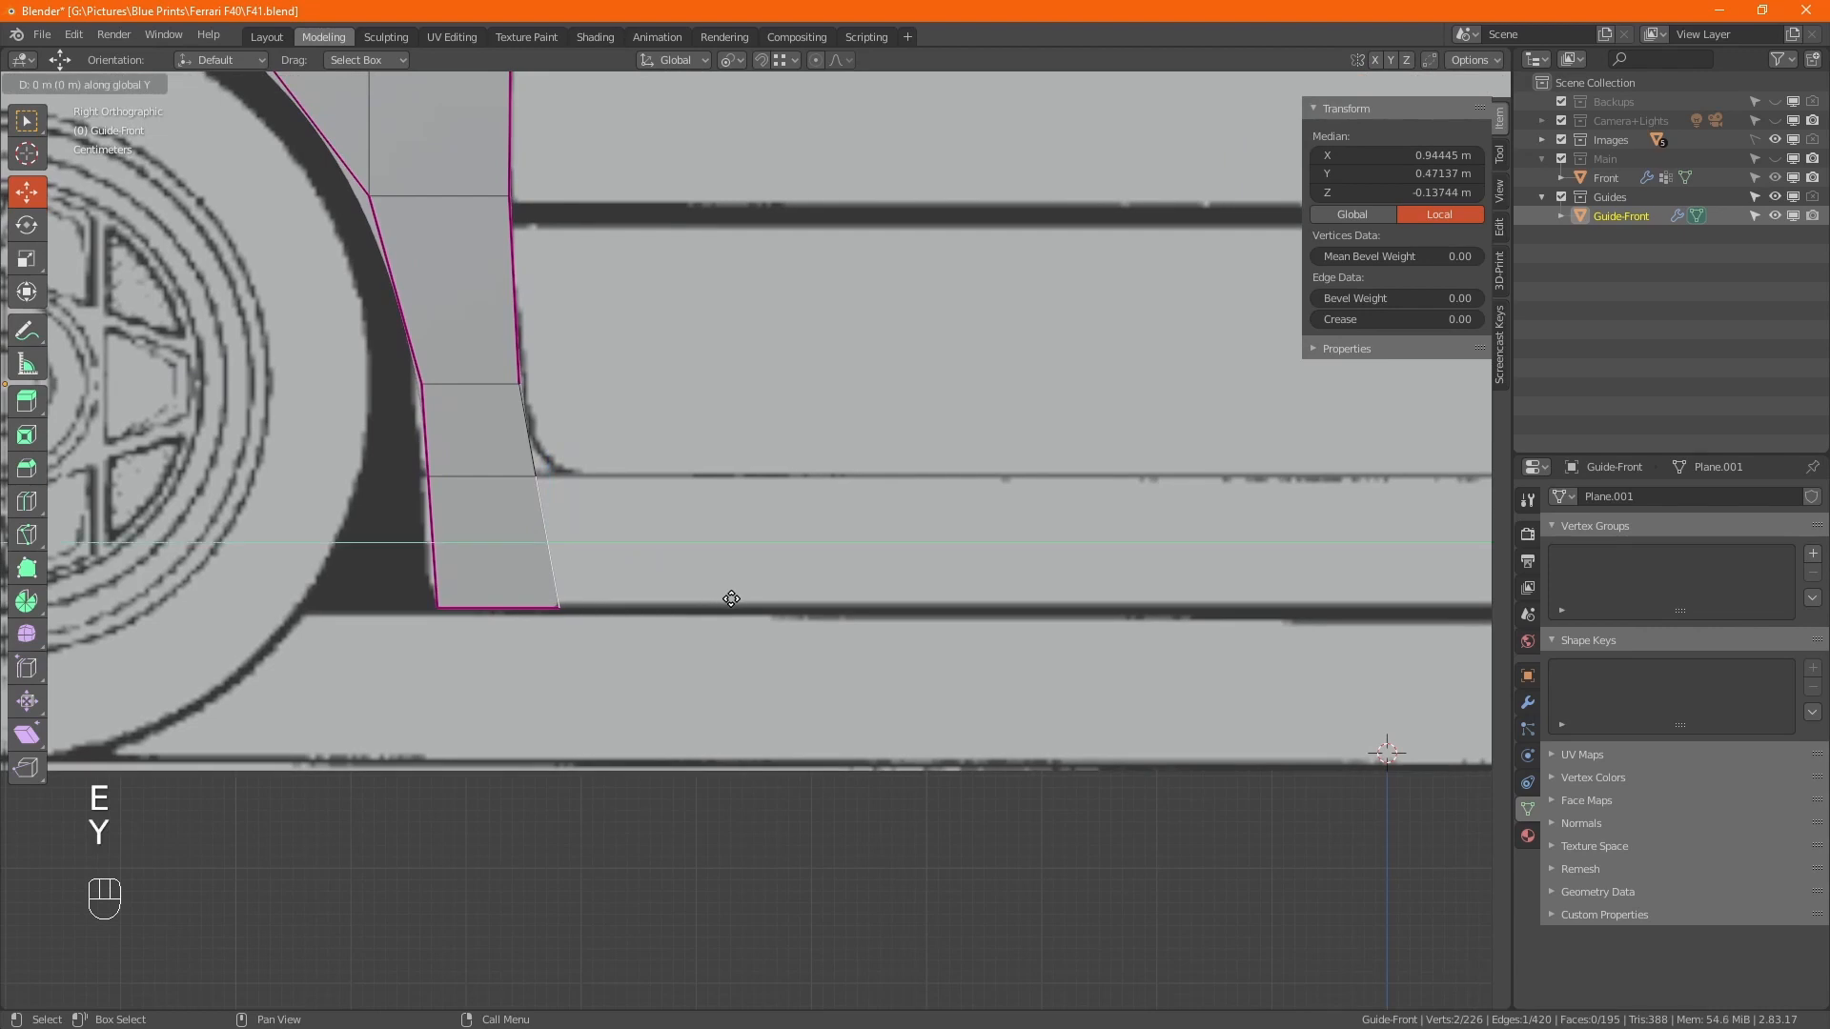
pyautogui.click(790, 599)
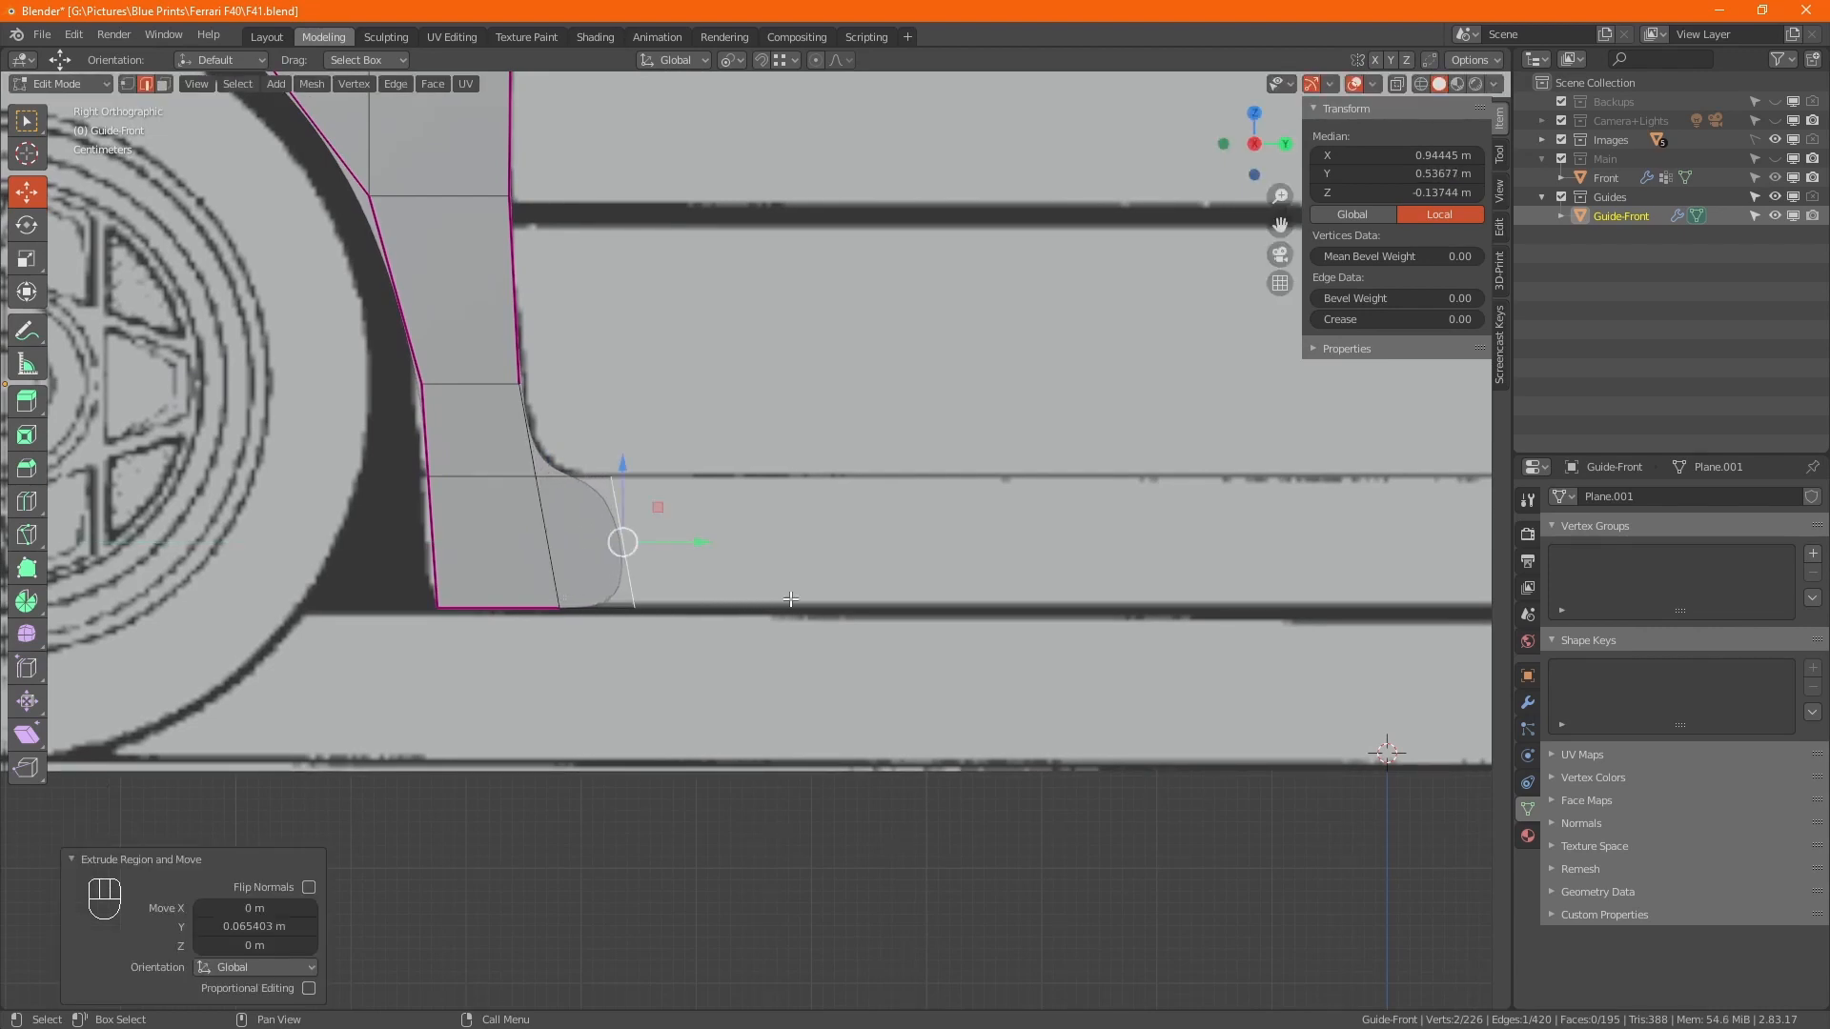
# Shift the new sill edge about 0.0026 m outward along X and extrude it about 0.76 m rearward, following the top blueprint's body side.
pyautogui.press('KP_7')
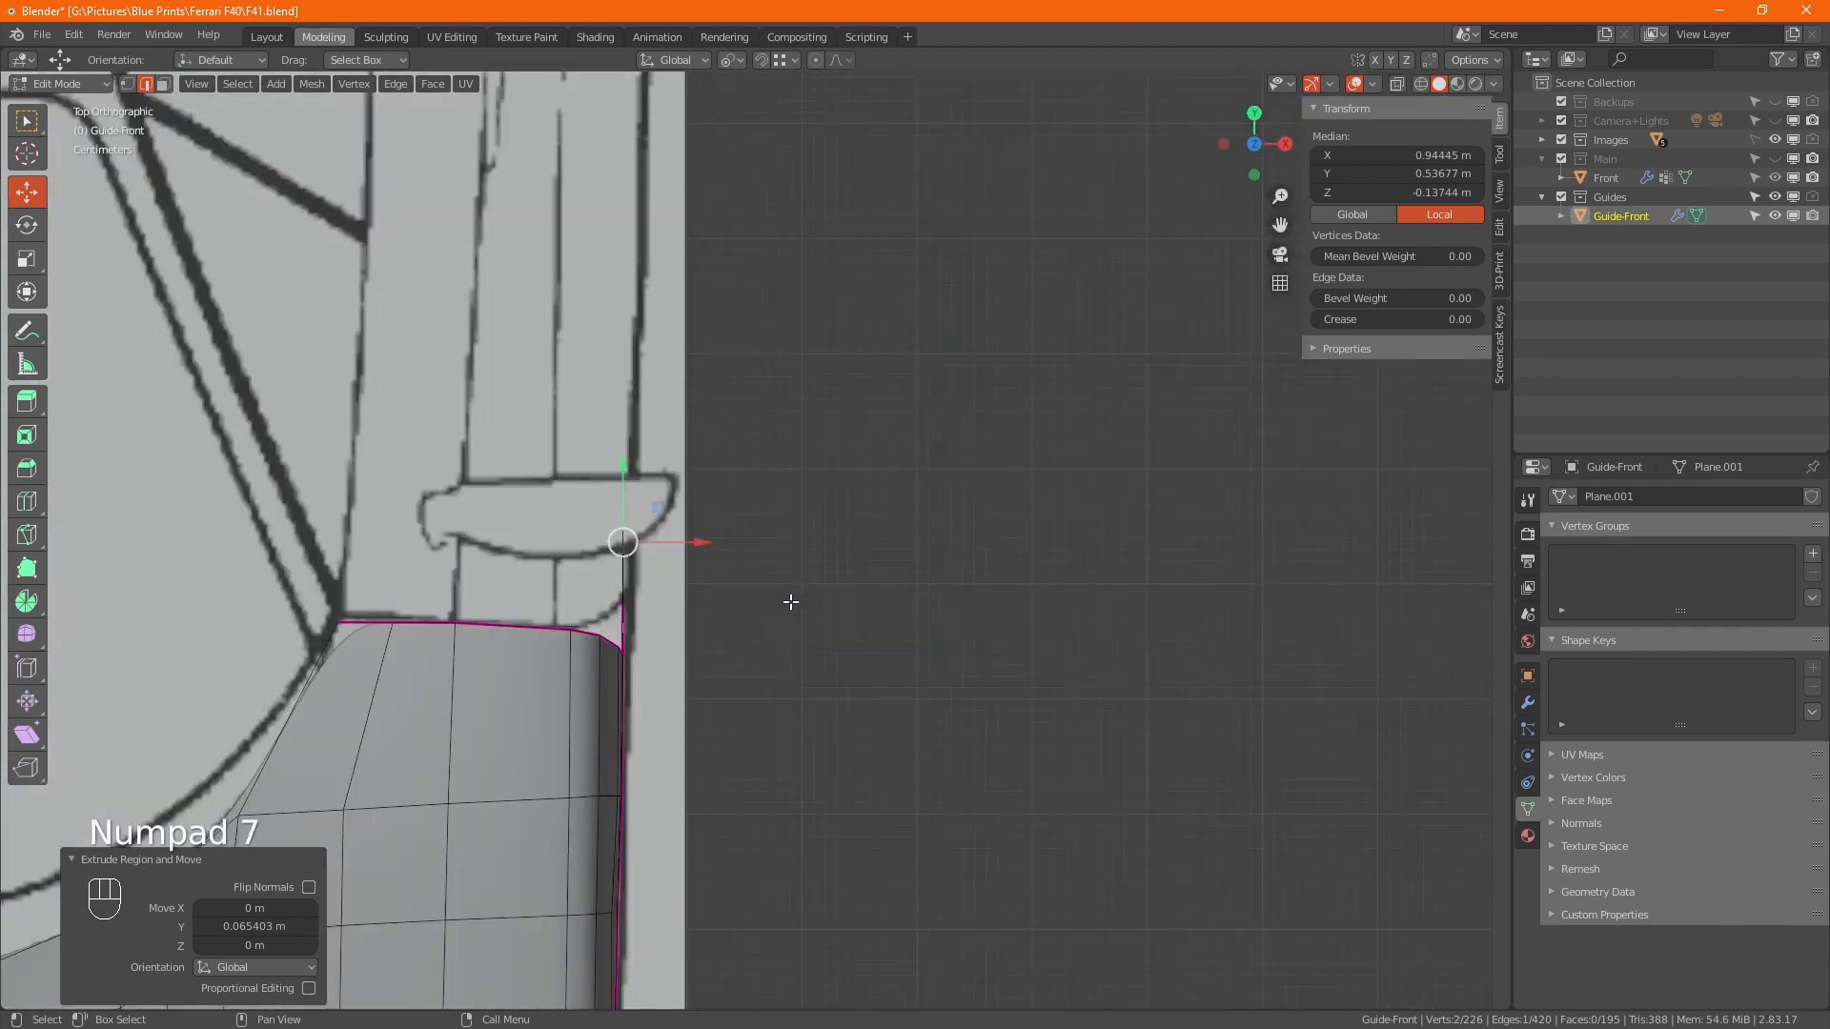
pyautogui.moveTo(679, 548); pyautogui.dragTo(688, 532)
pyautogui.keyDown('shift'); pyautogui.moveTo(695, 531); pyautogui.dragTo(730, 810, button='middle'); pyautogui.keyUp('shift')
pyautogui.keyDown('ctrl'); pyautogui.moveTo(726, 577); pyautogui.dragTo(743, 785, button='middle'); pyautogui.keyUp('ctrl')
pyautogui.keyDown('shift'); pyautogui.moveTo(774, 517); pyautogui.dragTo(787, 627, button='middle'); pyautogui.keyUp('shift')
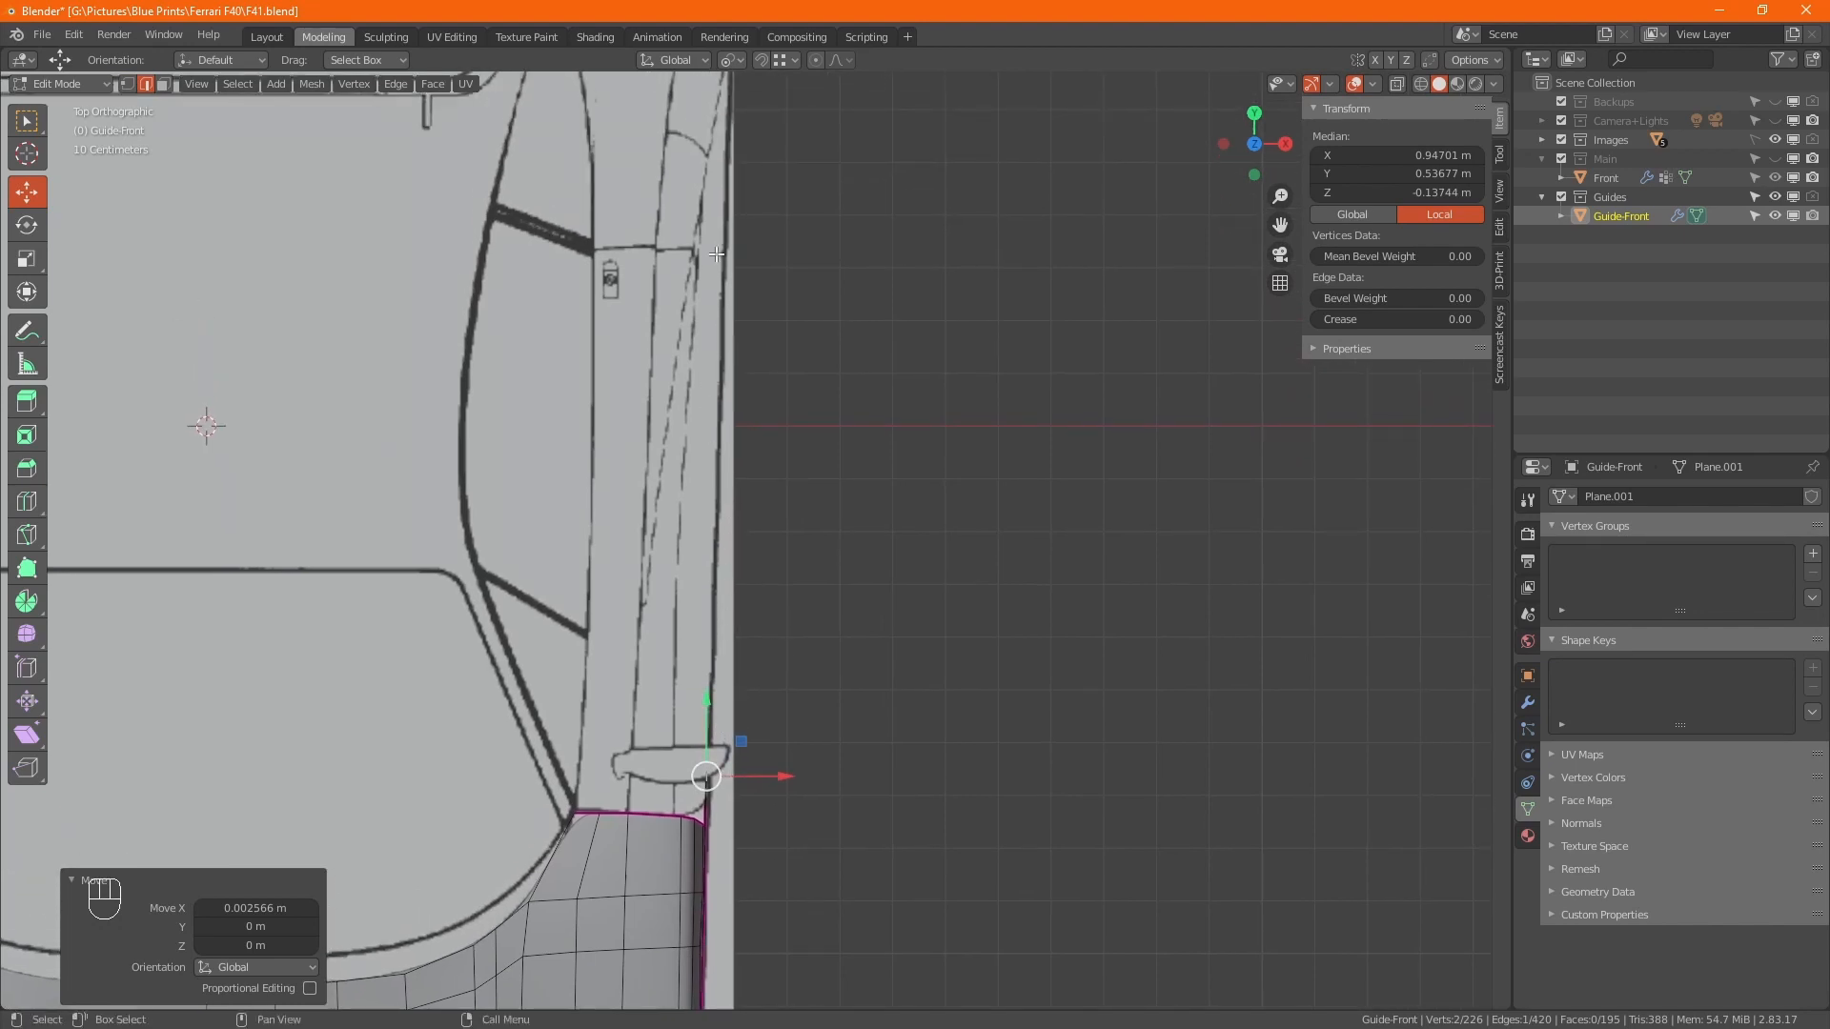
pyautogui.keyDown('shift'); pyautogui.moveTo(737, 178); pyautogui.dragTo(660, 368, button='middle'); pyautogui.keyUp('shift')
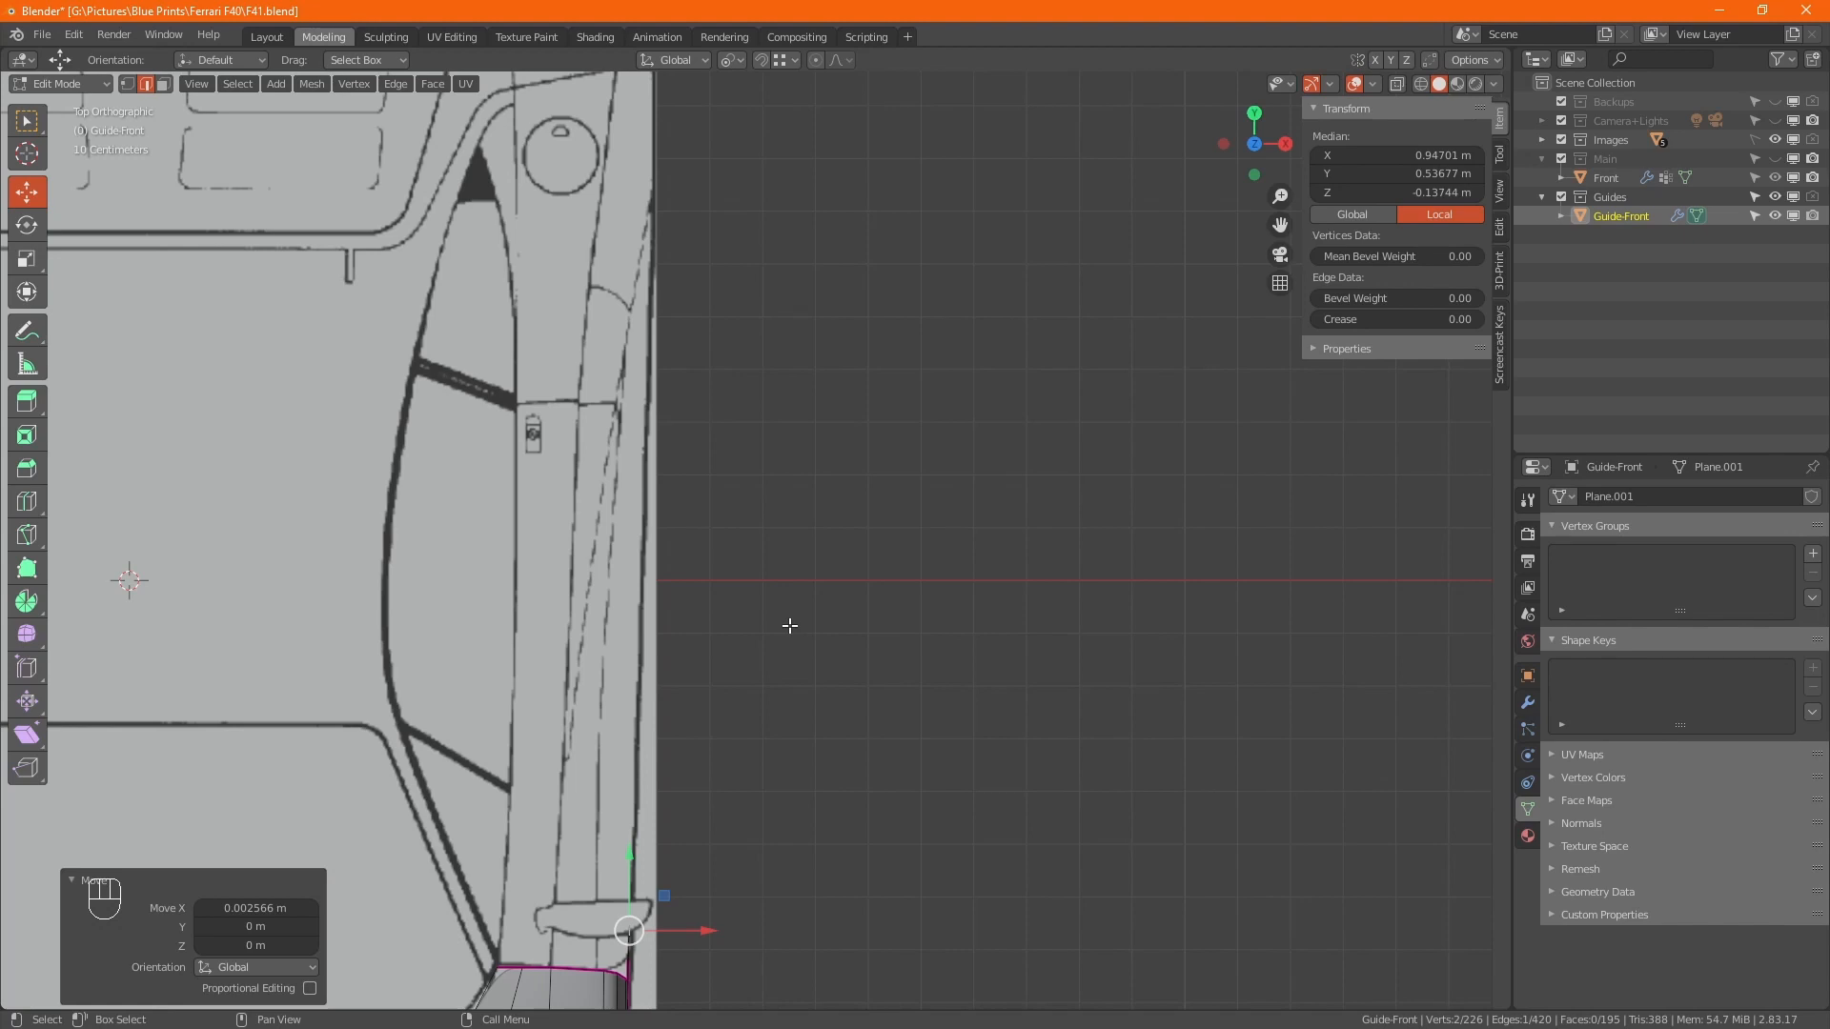
pyautogui.press('e')
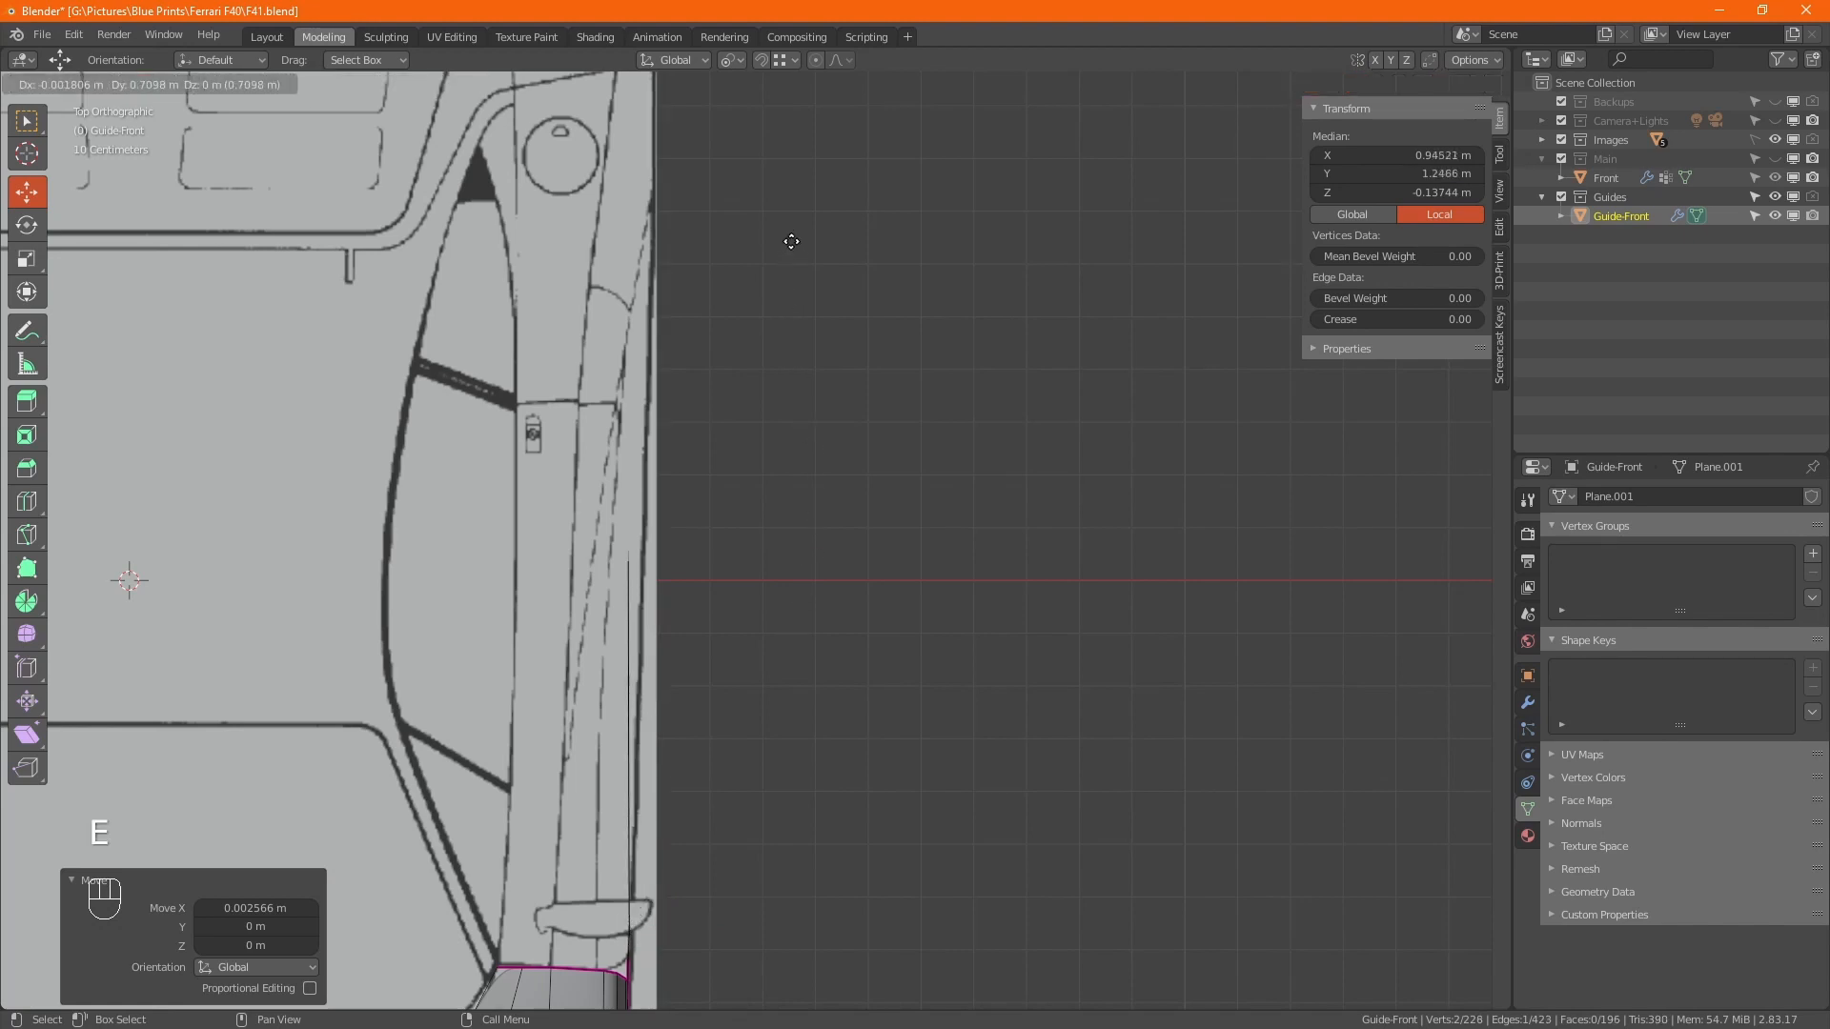
pyautogui.click(806, 226)
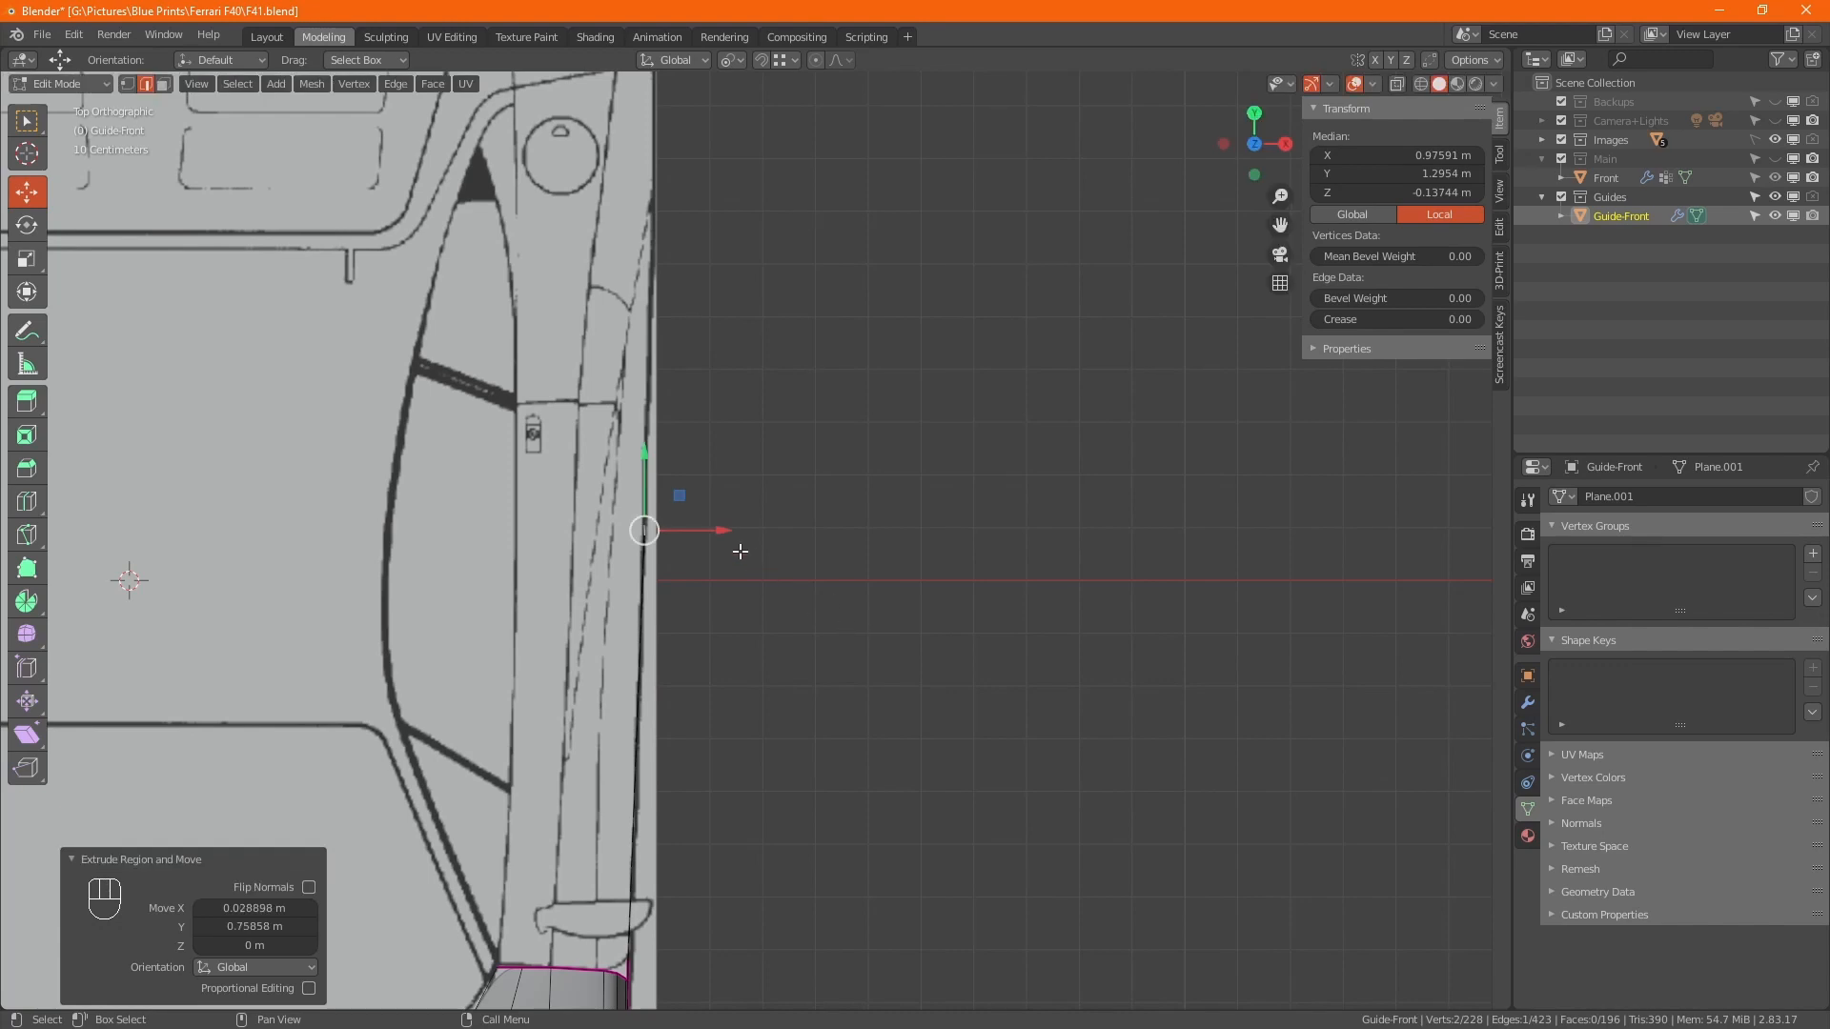
# Straighten the extruded sill end edge vertically by scaling it to 0 along Y.
pyautogui.press('KP_3')
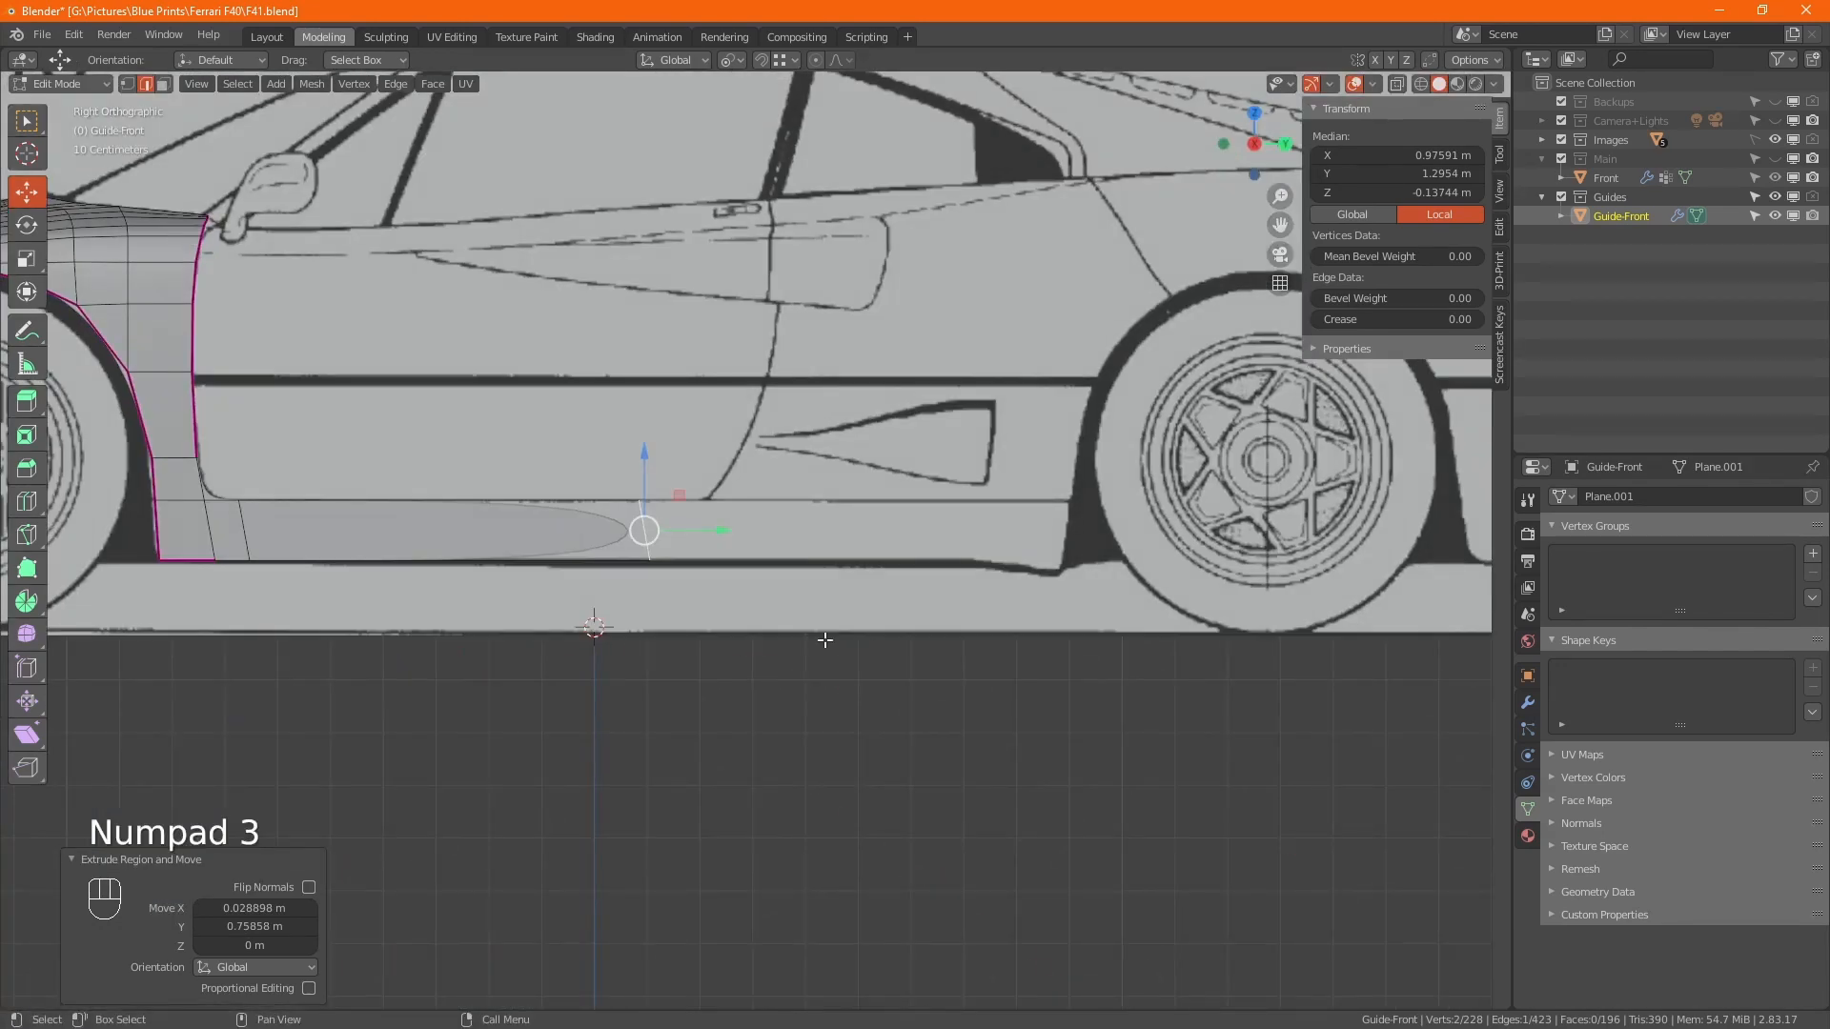
pyautogui.press('s')
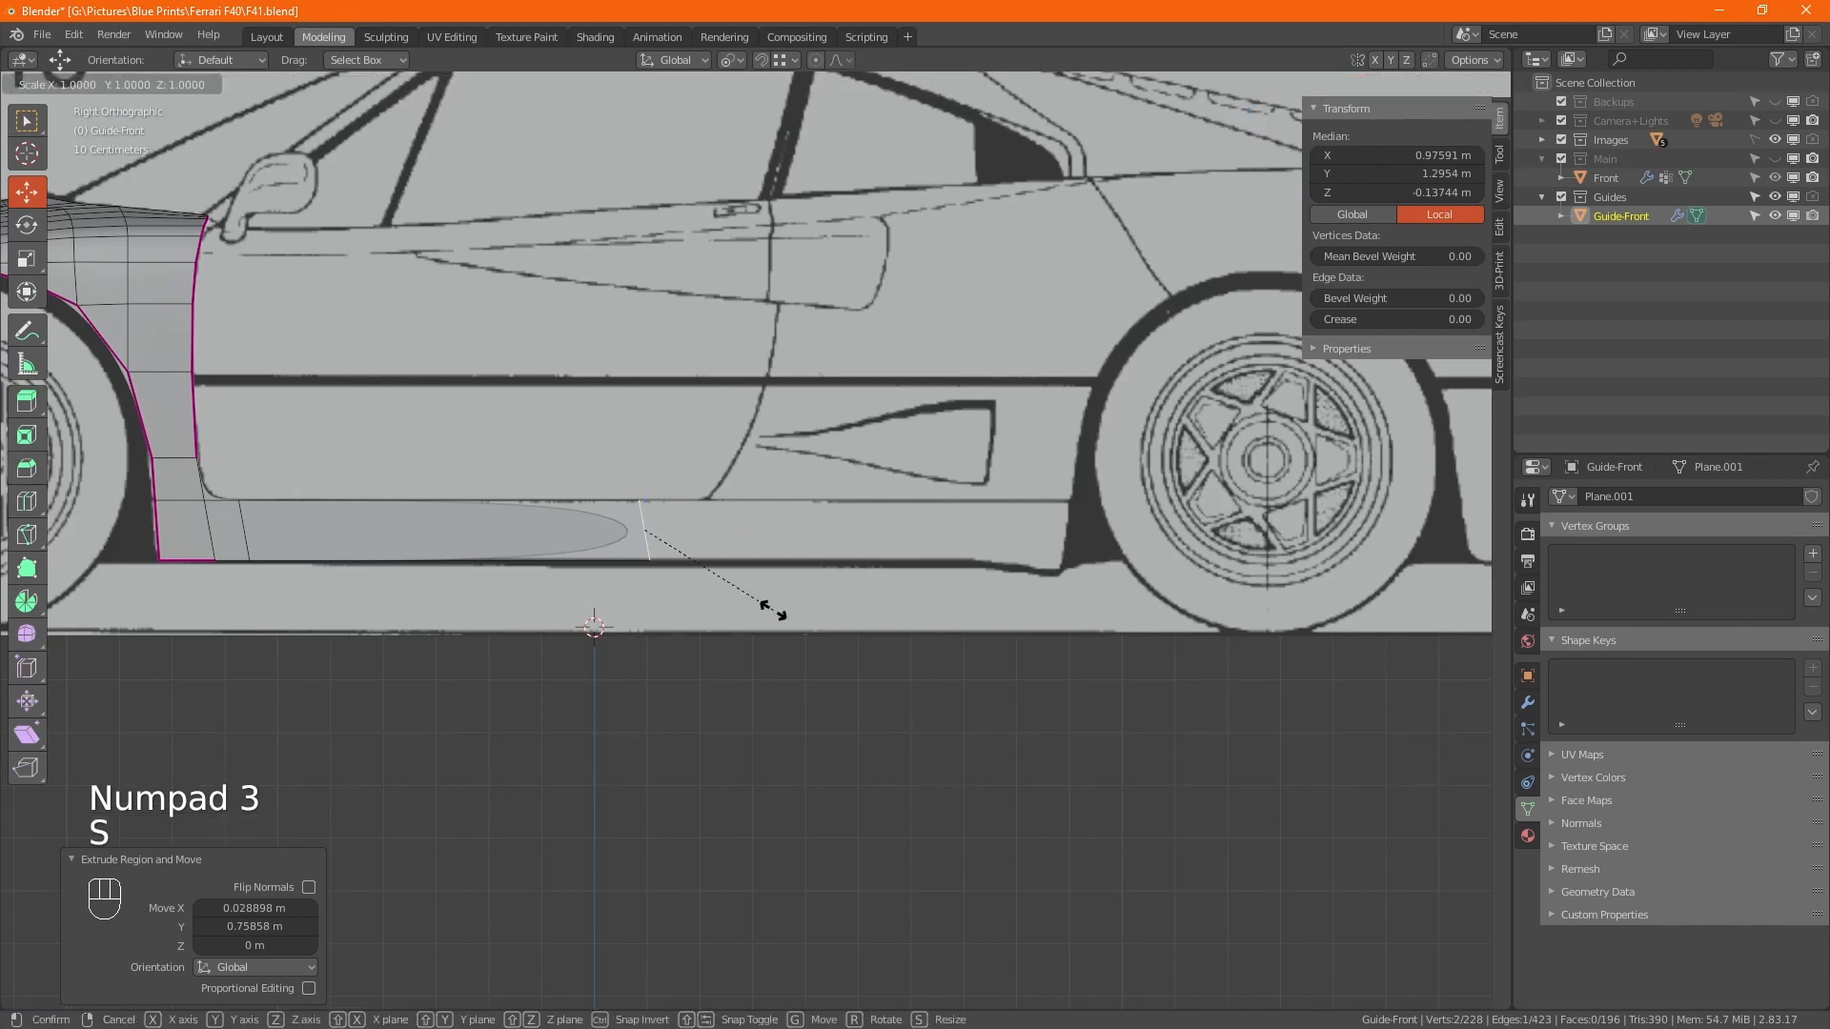
pyautogui.press('y')
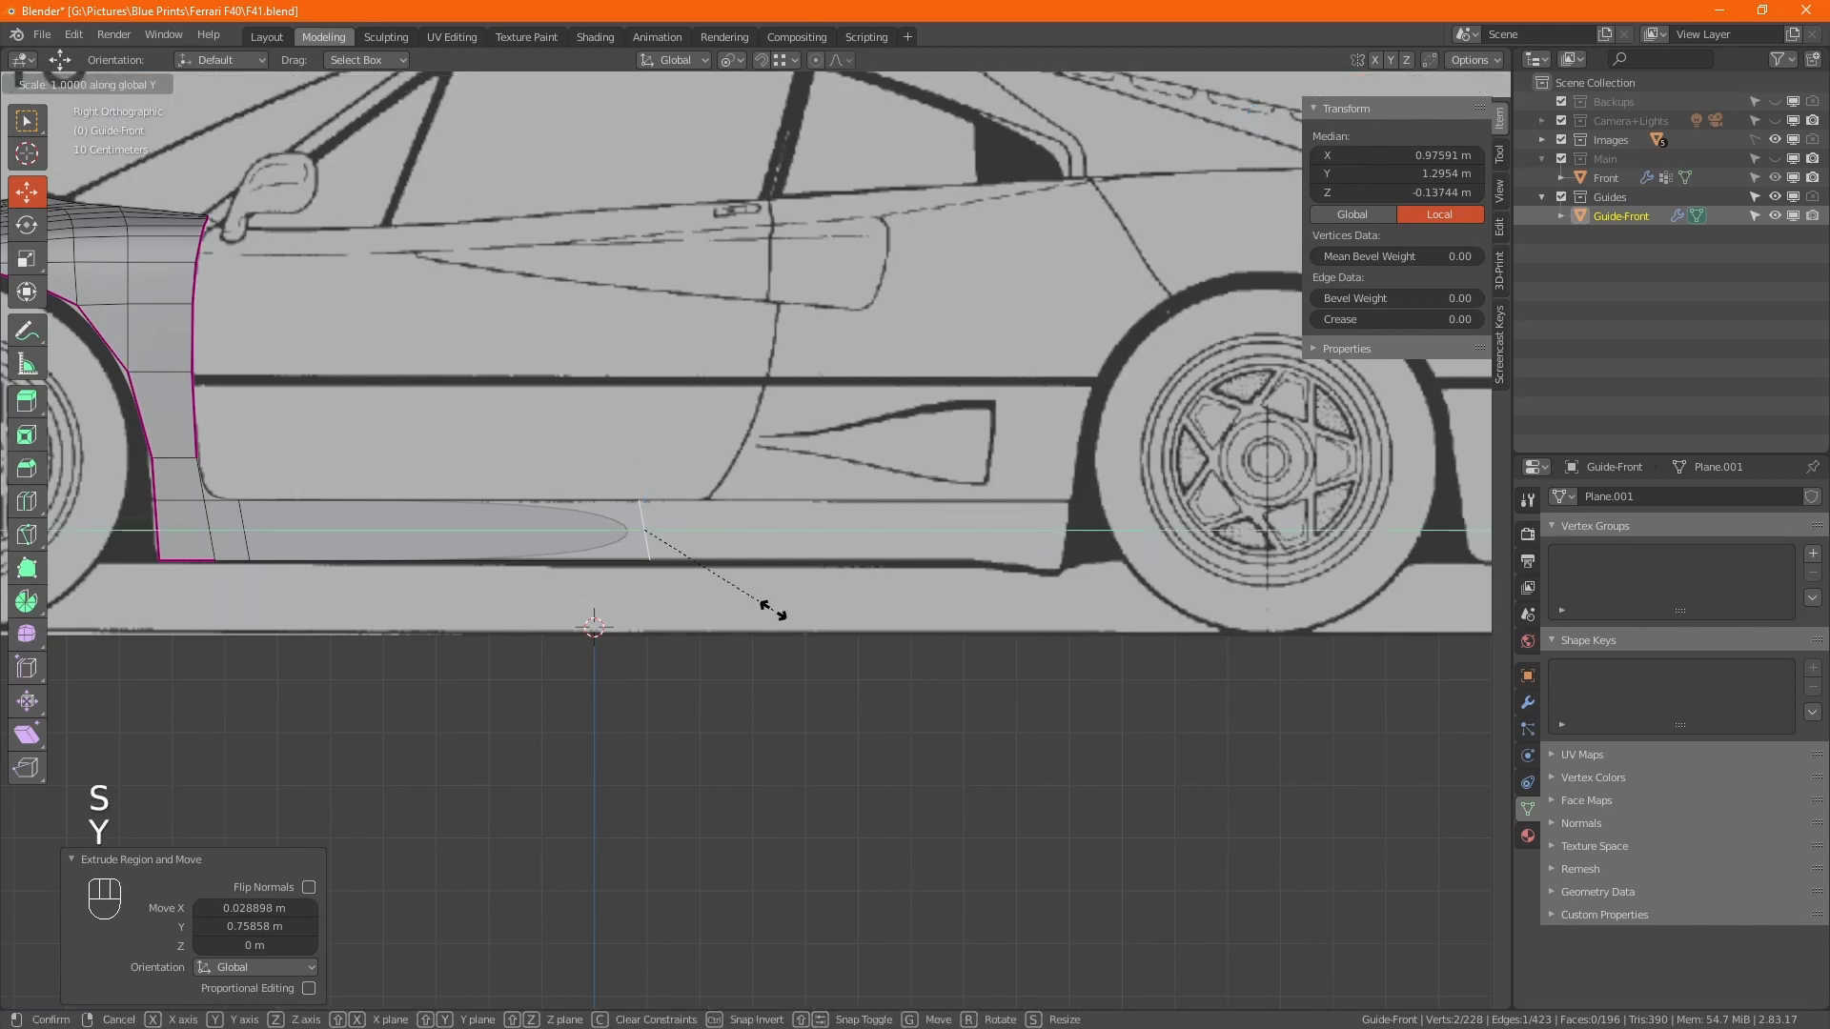
pyautogui.press('KP_0')
pyautogui.press('KP_Enter')
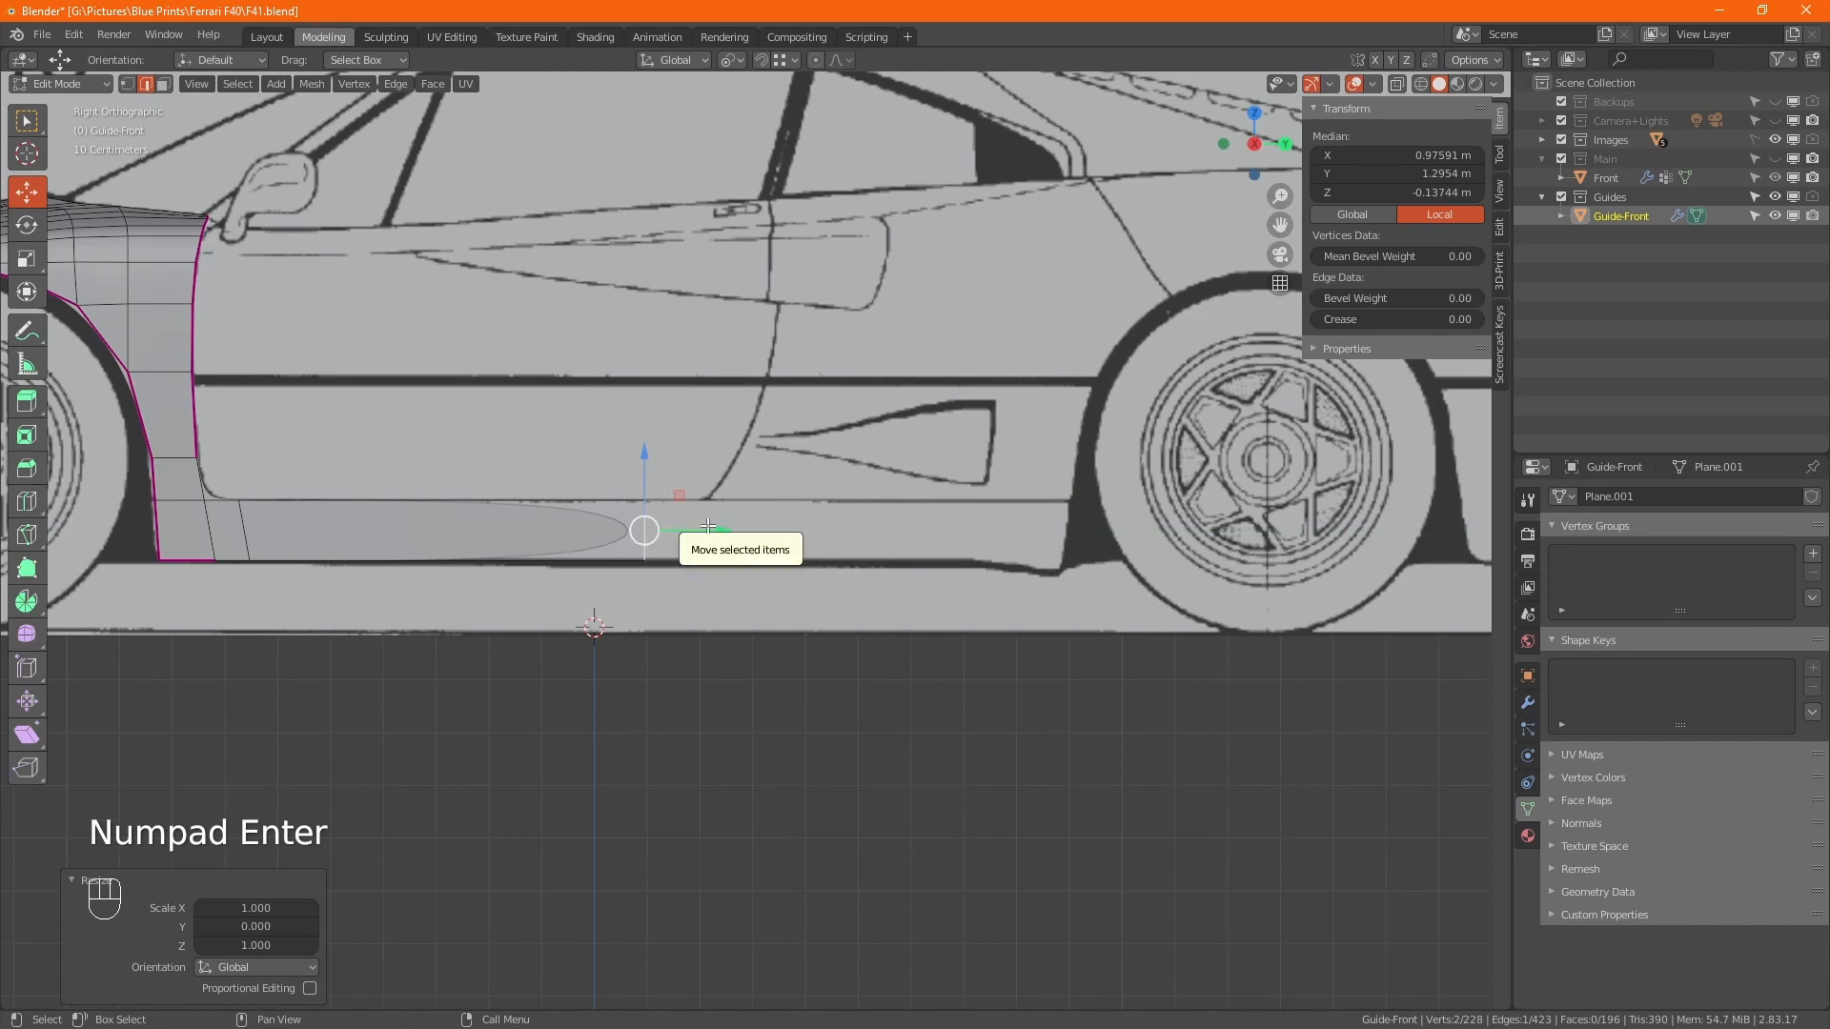
# Move the sill's end edge back along Y to the door's rear cut line, then extrude it about 0.51 m further rearward.
pyautogui.moveTo(720, 531); pyautogui.dragTo(770, 532)
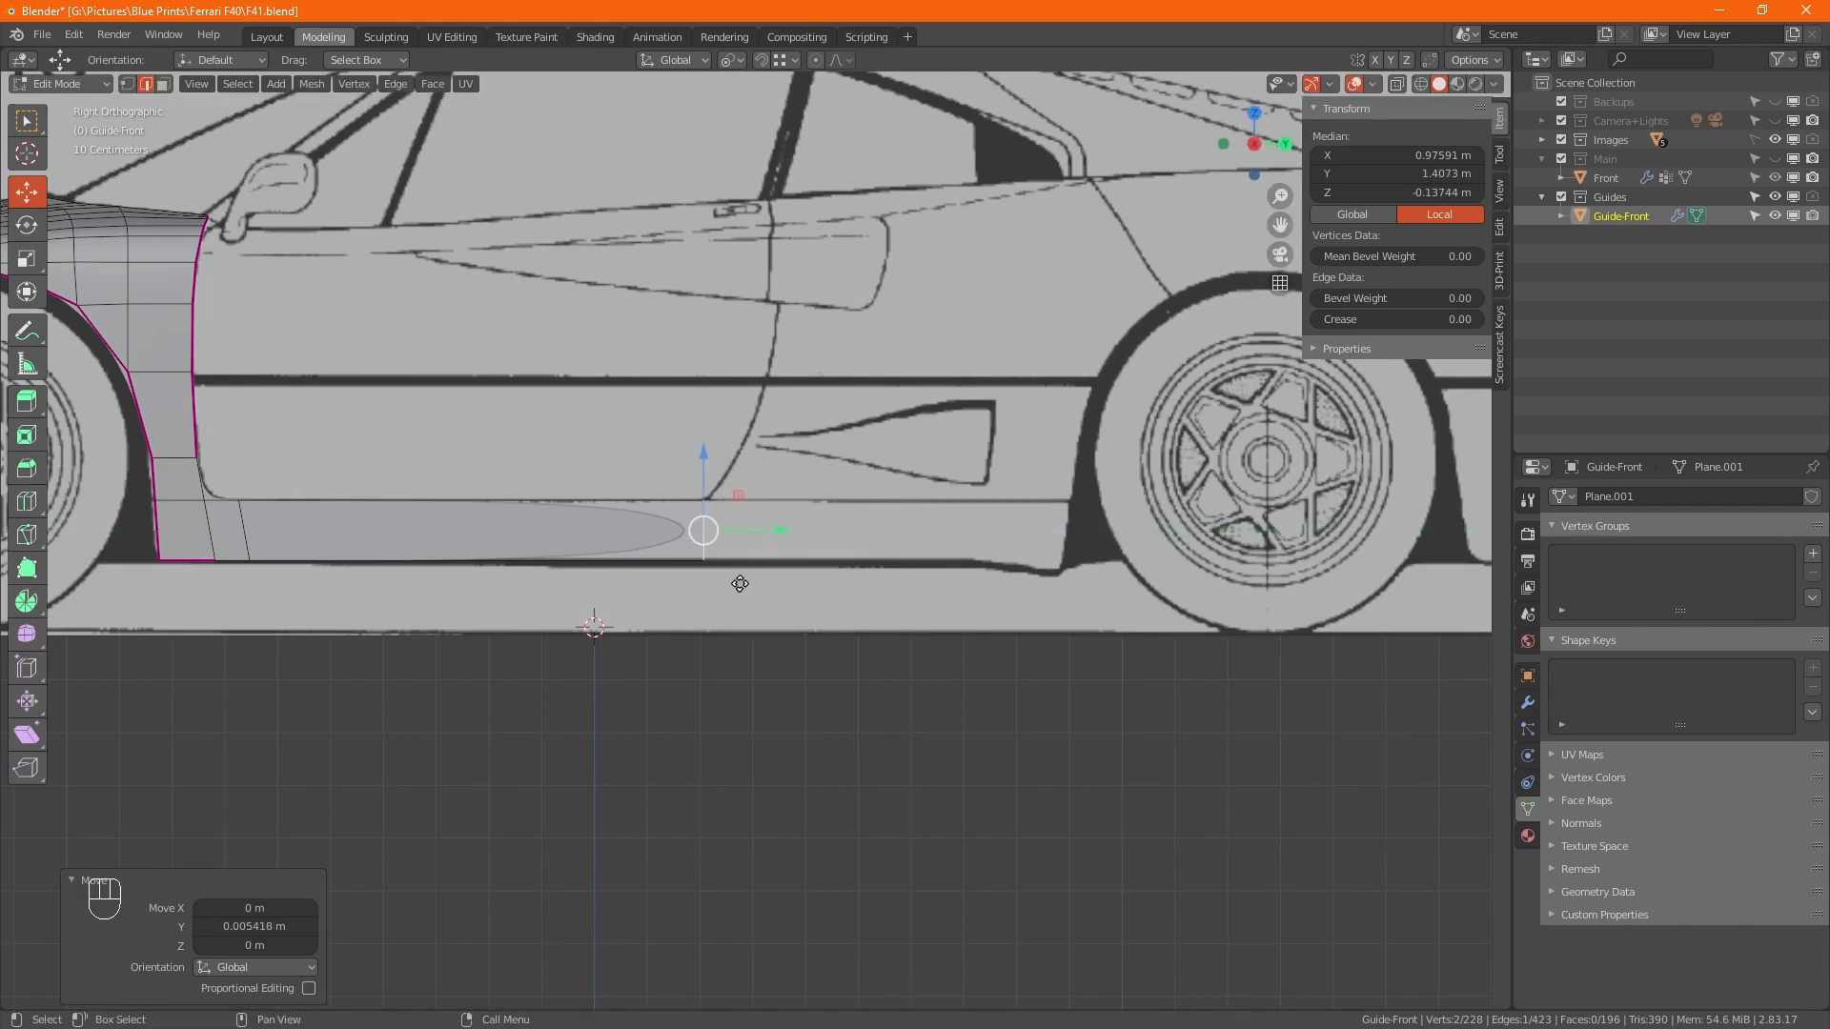
pyautogui.press('e')
pyautogui.press('y')
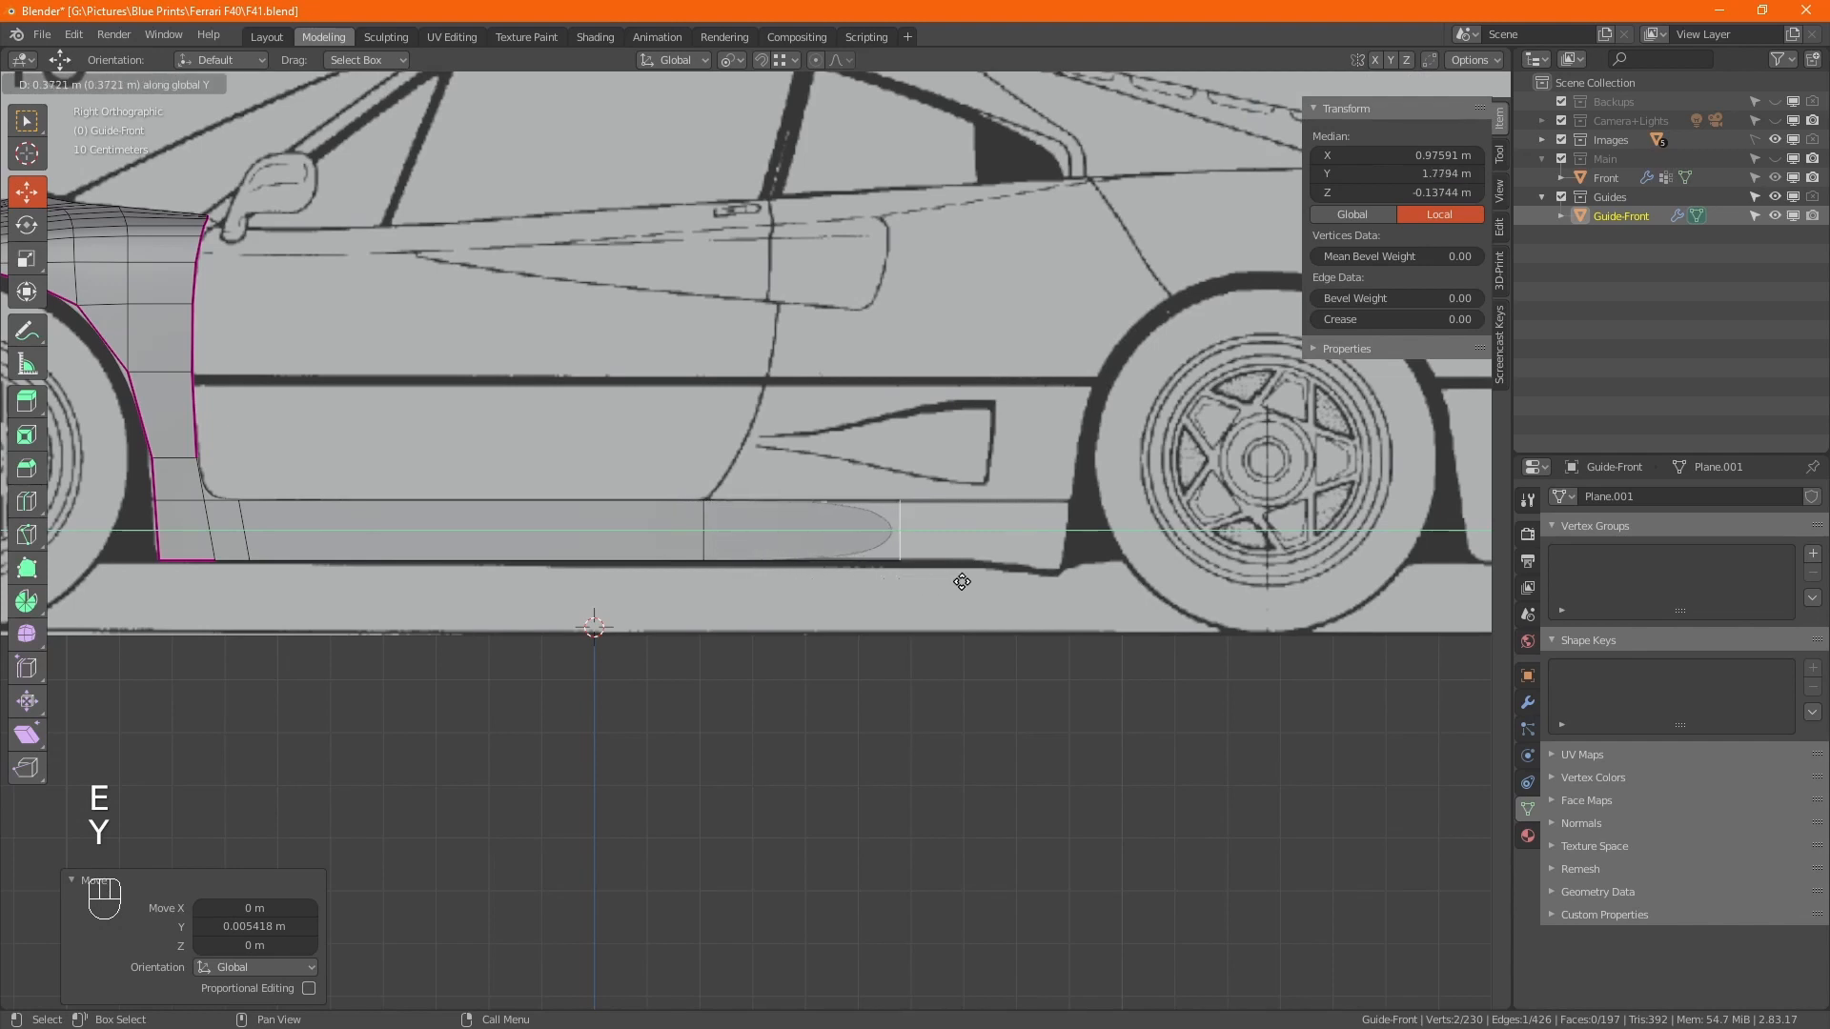
pyautogui.click(1011, 578)
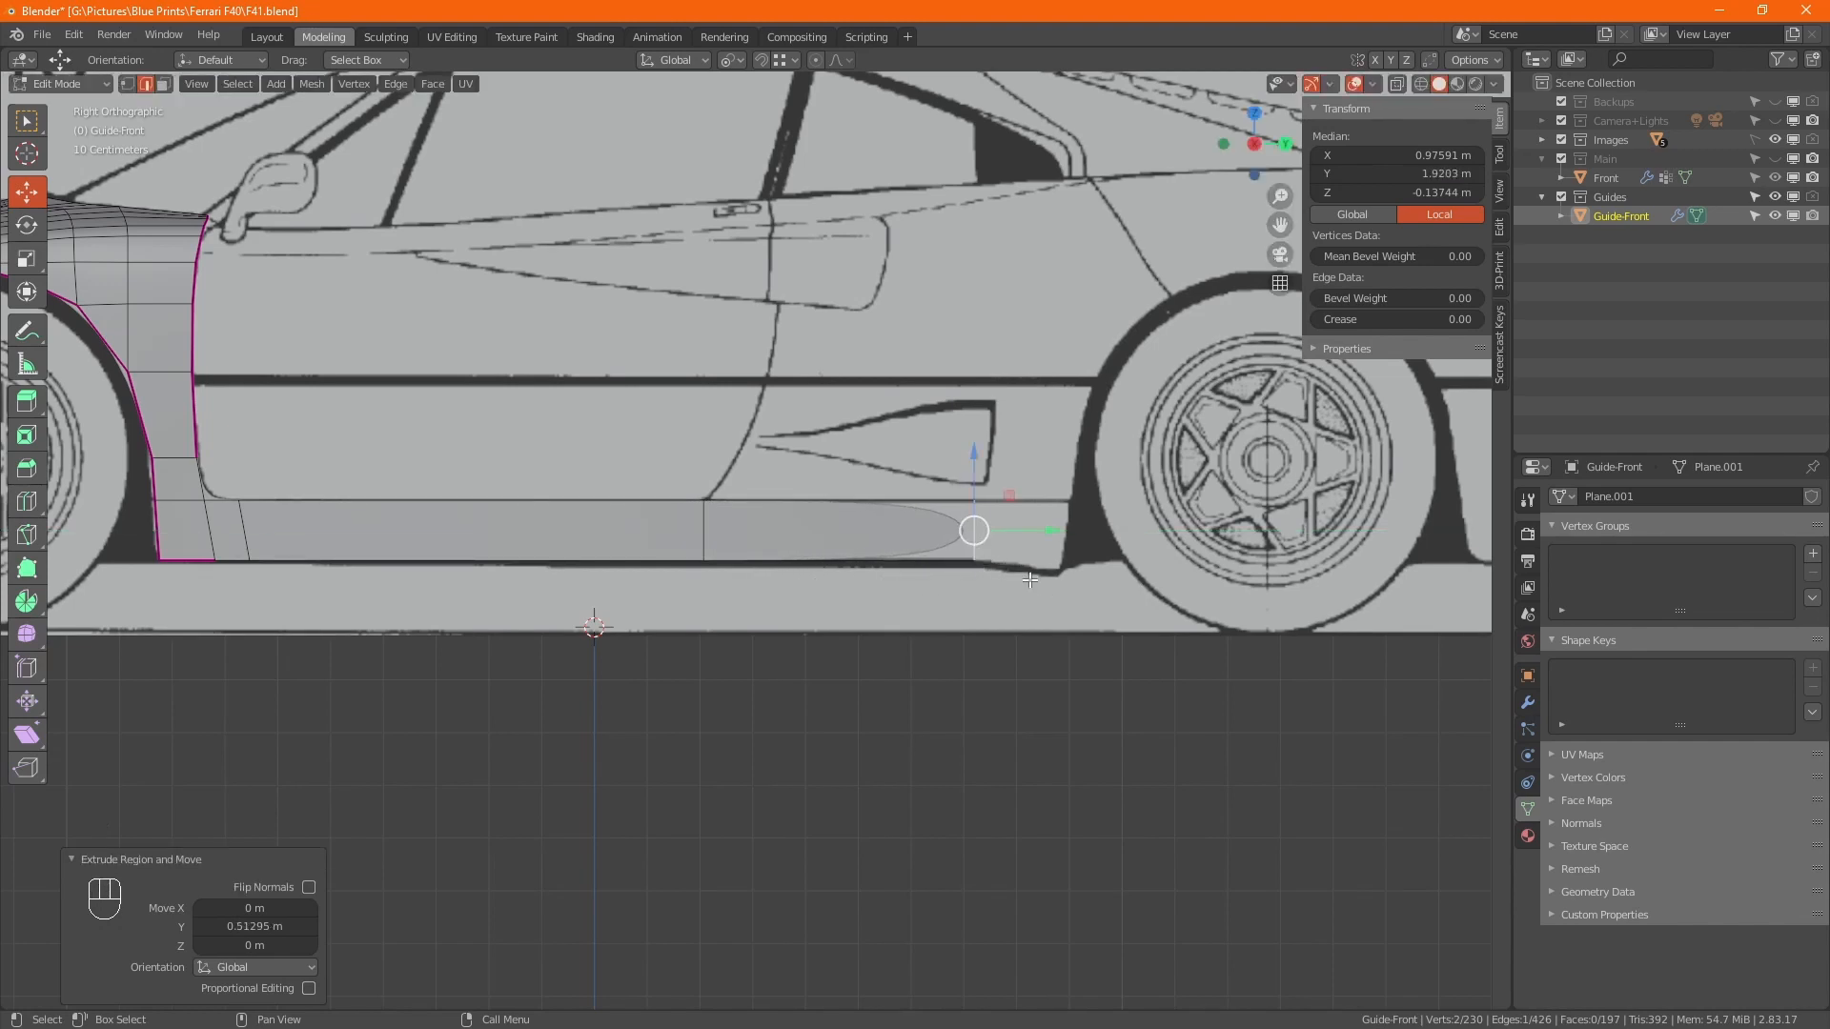
# Shift the new sill end edge about 0.017 m outward along X to match the top blueprint's body side.
pyautogui.moveTo(1020, 580); pyautogui.dragTo(738, 631, button='middle')
pyautogui.press('KP_7')
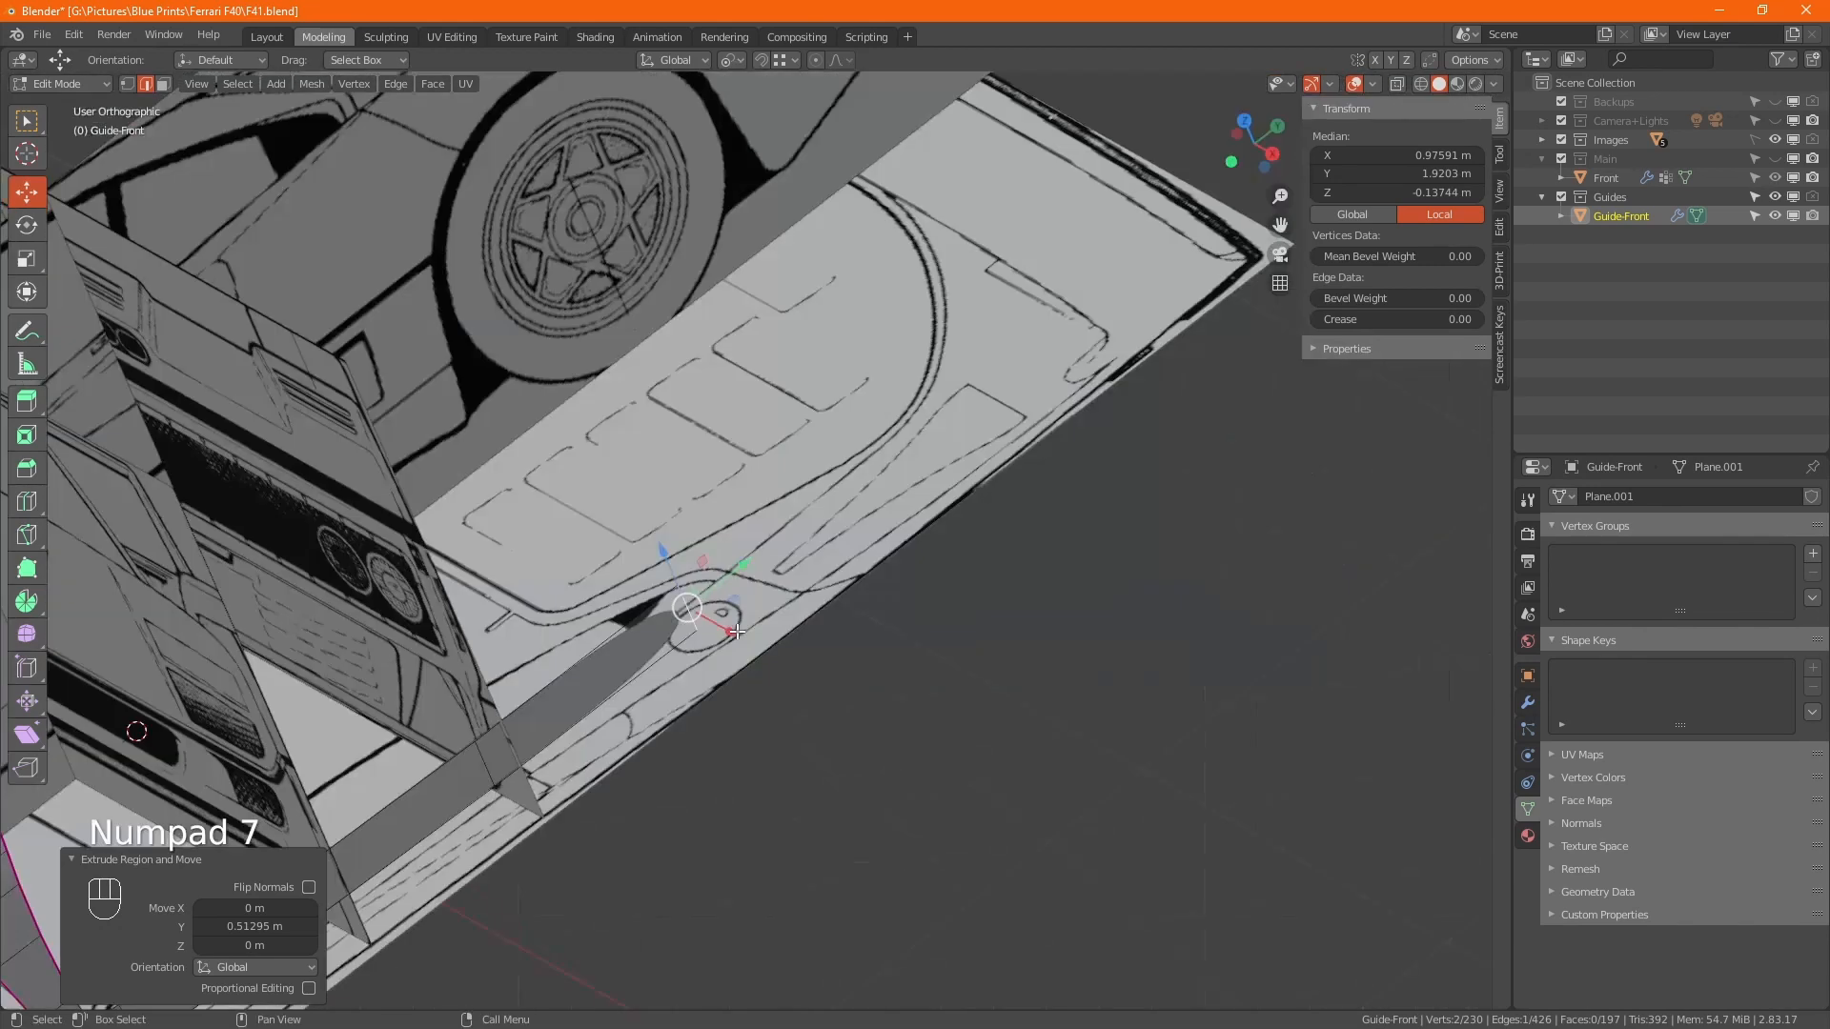
pyautogui.press('g')
pyautogui.press('x')
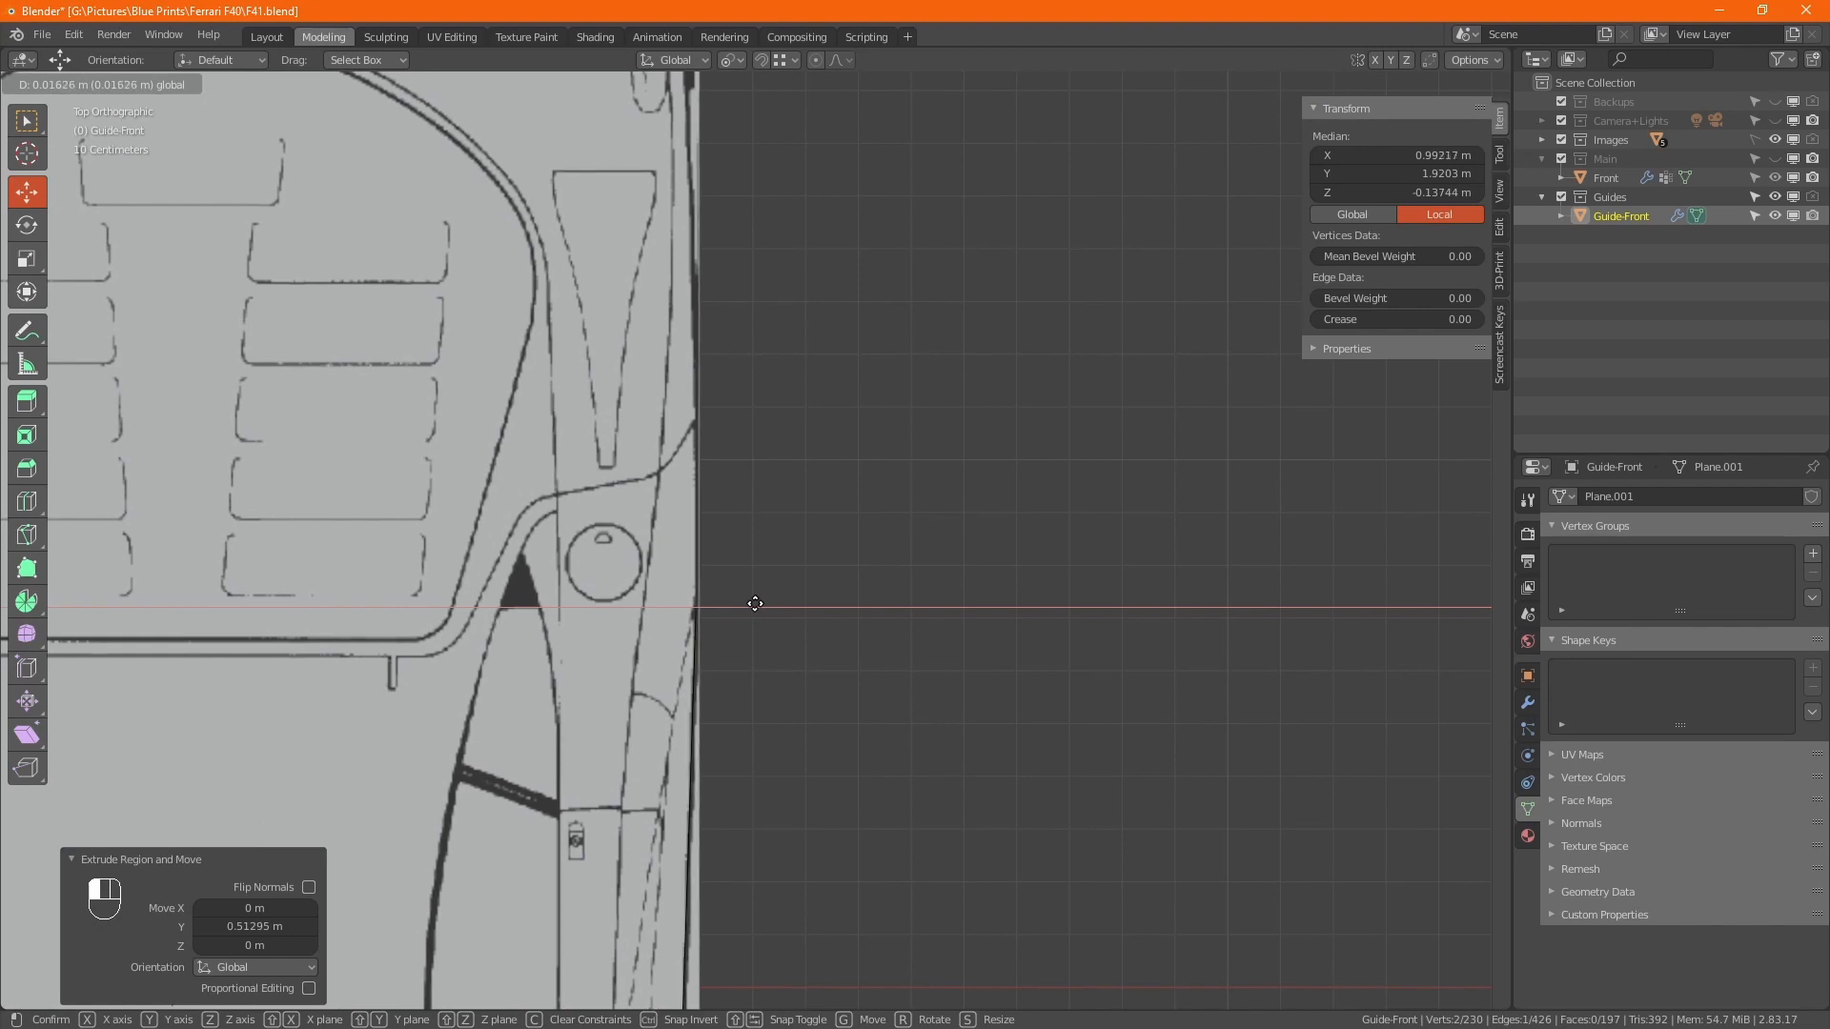
pyautogui.press('shift')
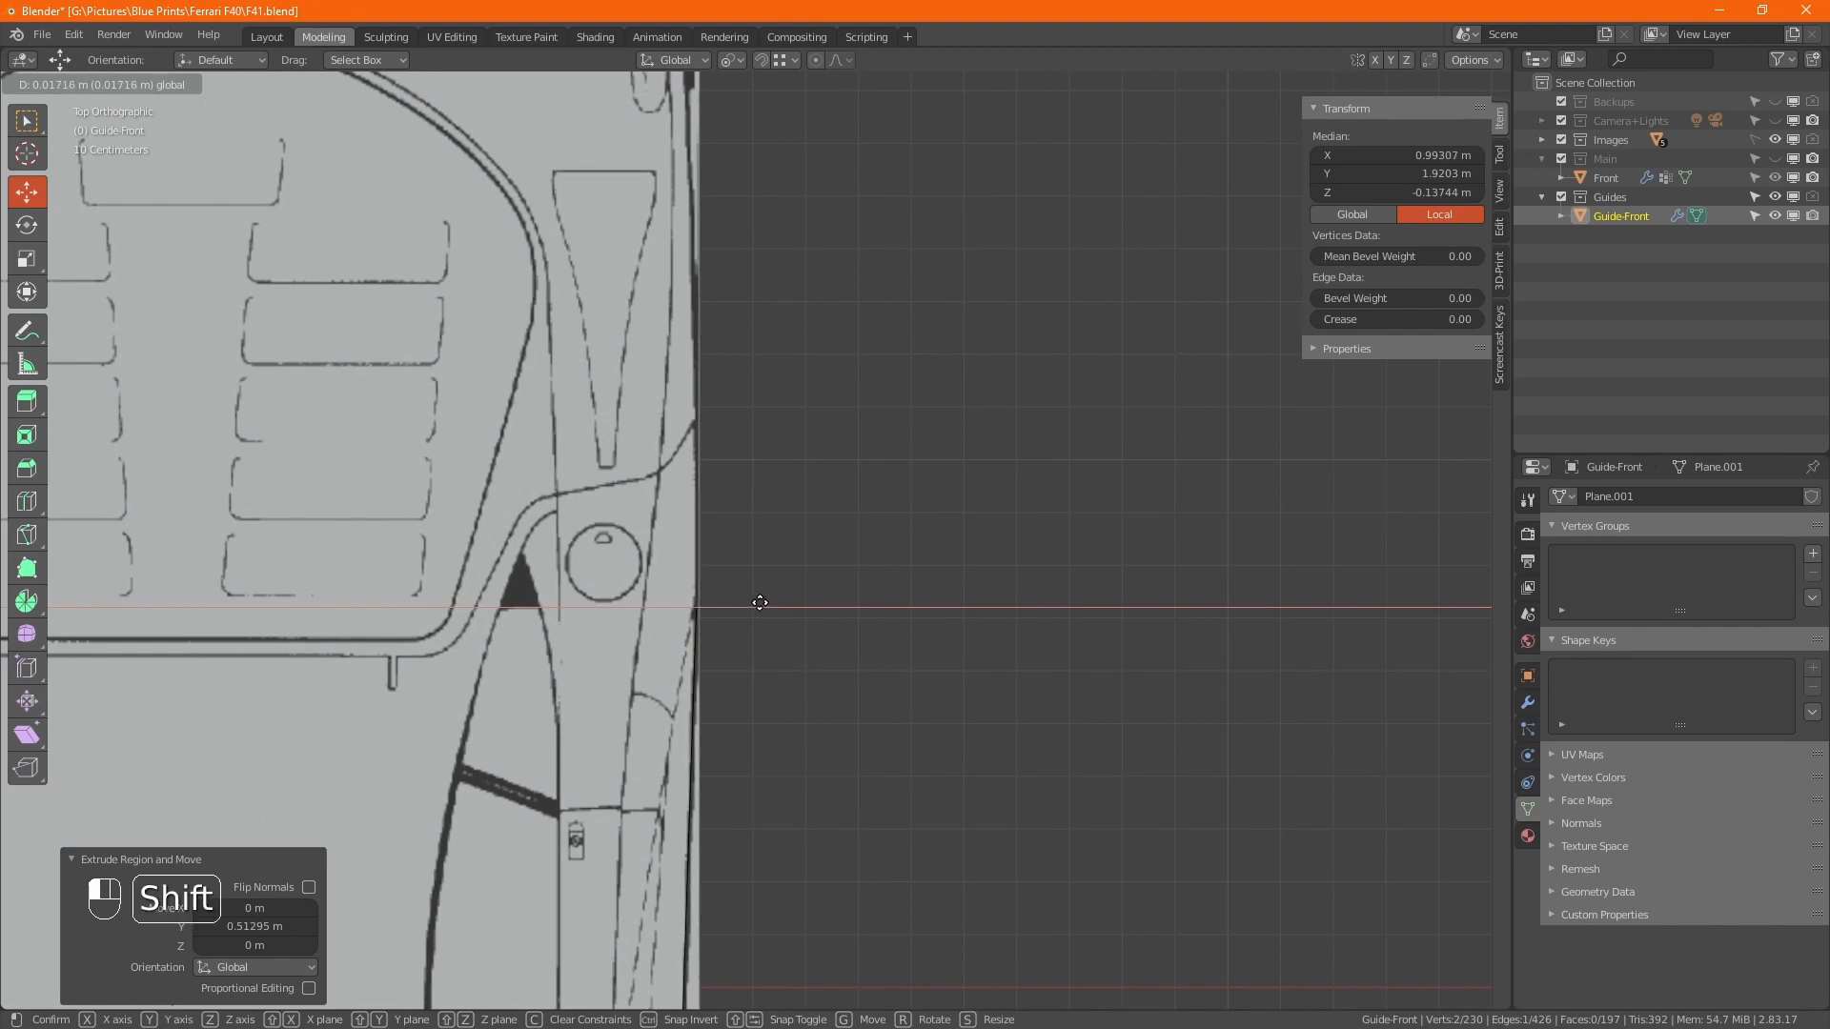
pyautogui.click(759, 602)
pyautogui.keyDown('shift'); pyautogui.moveTo(784, 804); pyautogui.dragTo(756, 447, button='middle'); pyautogui.keyUp('shift')
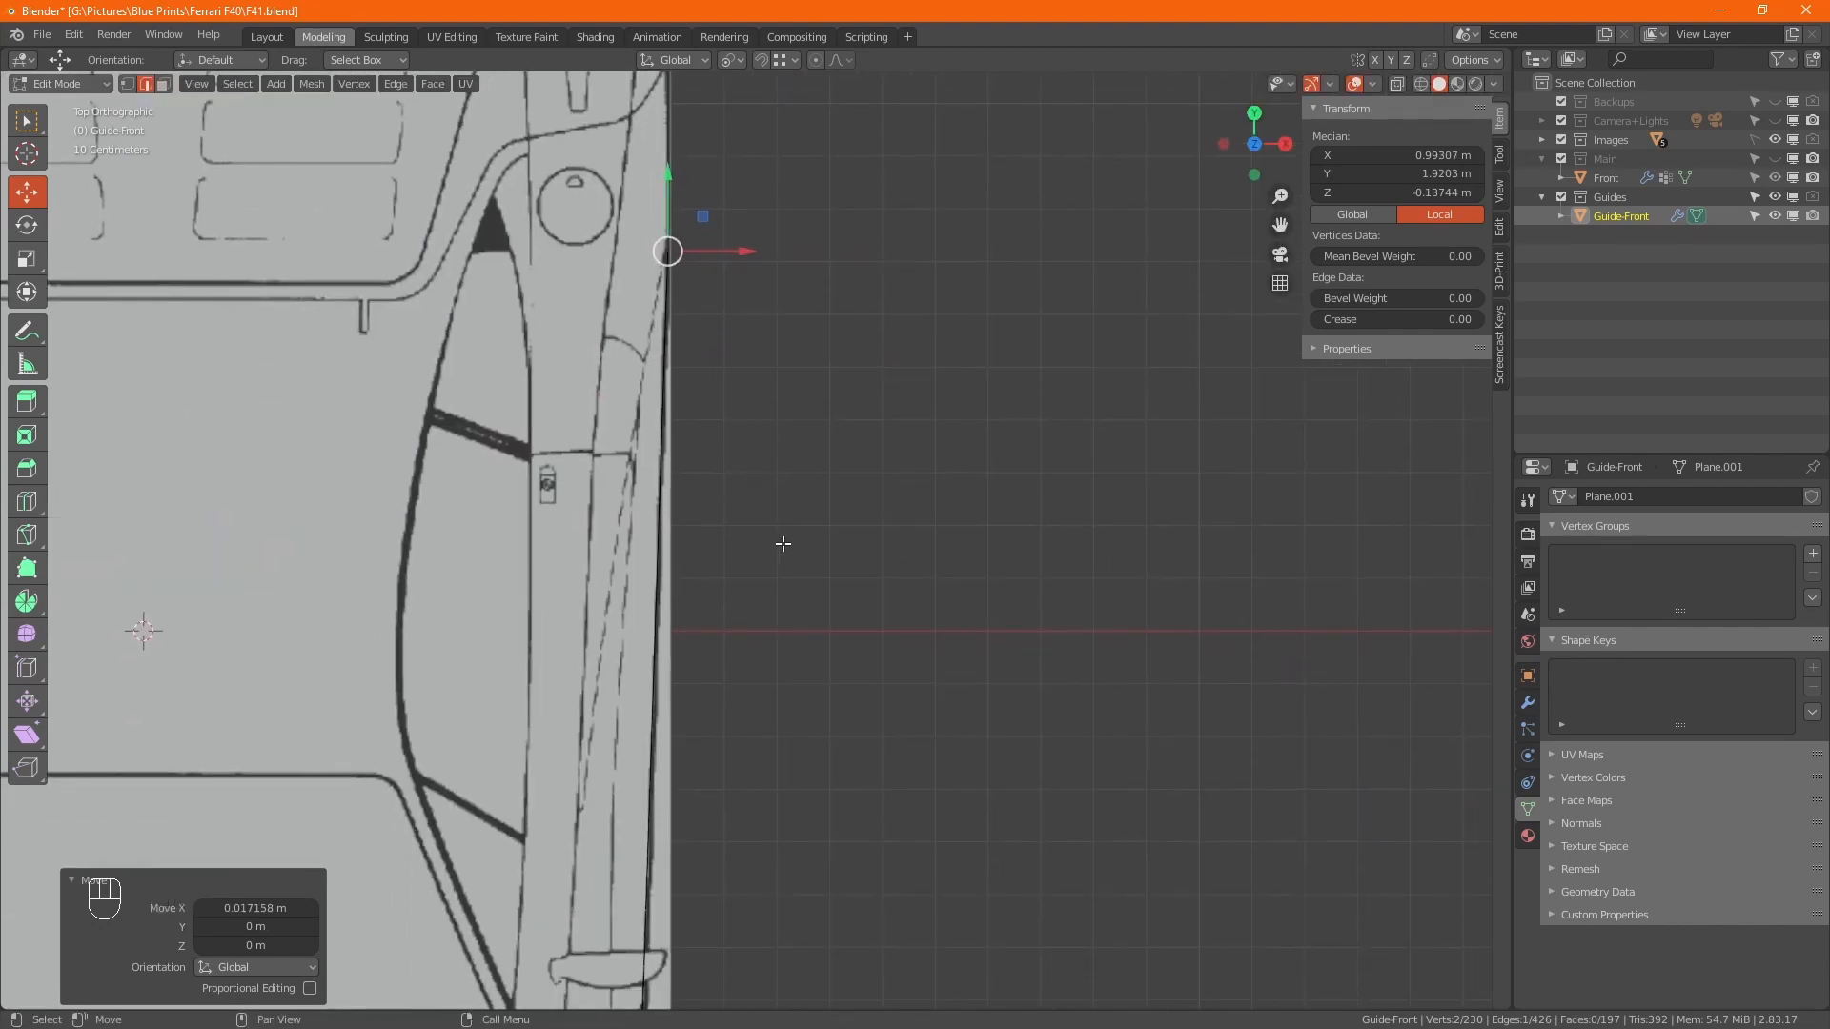
pyautogui.press('1')
pyautogui.moveTo(821, 443); pyautogui.dragTo(646, 569)
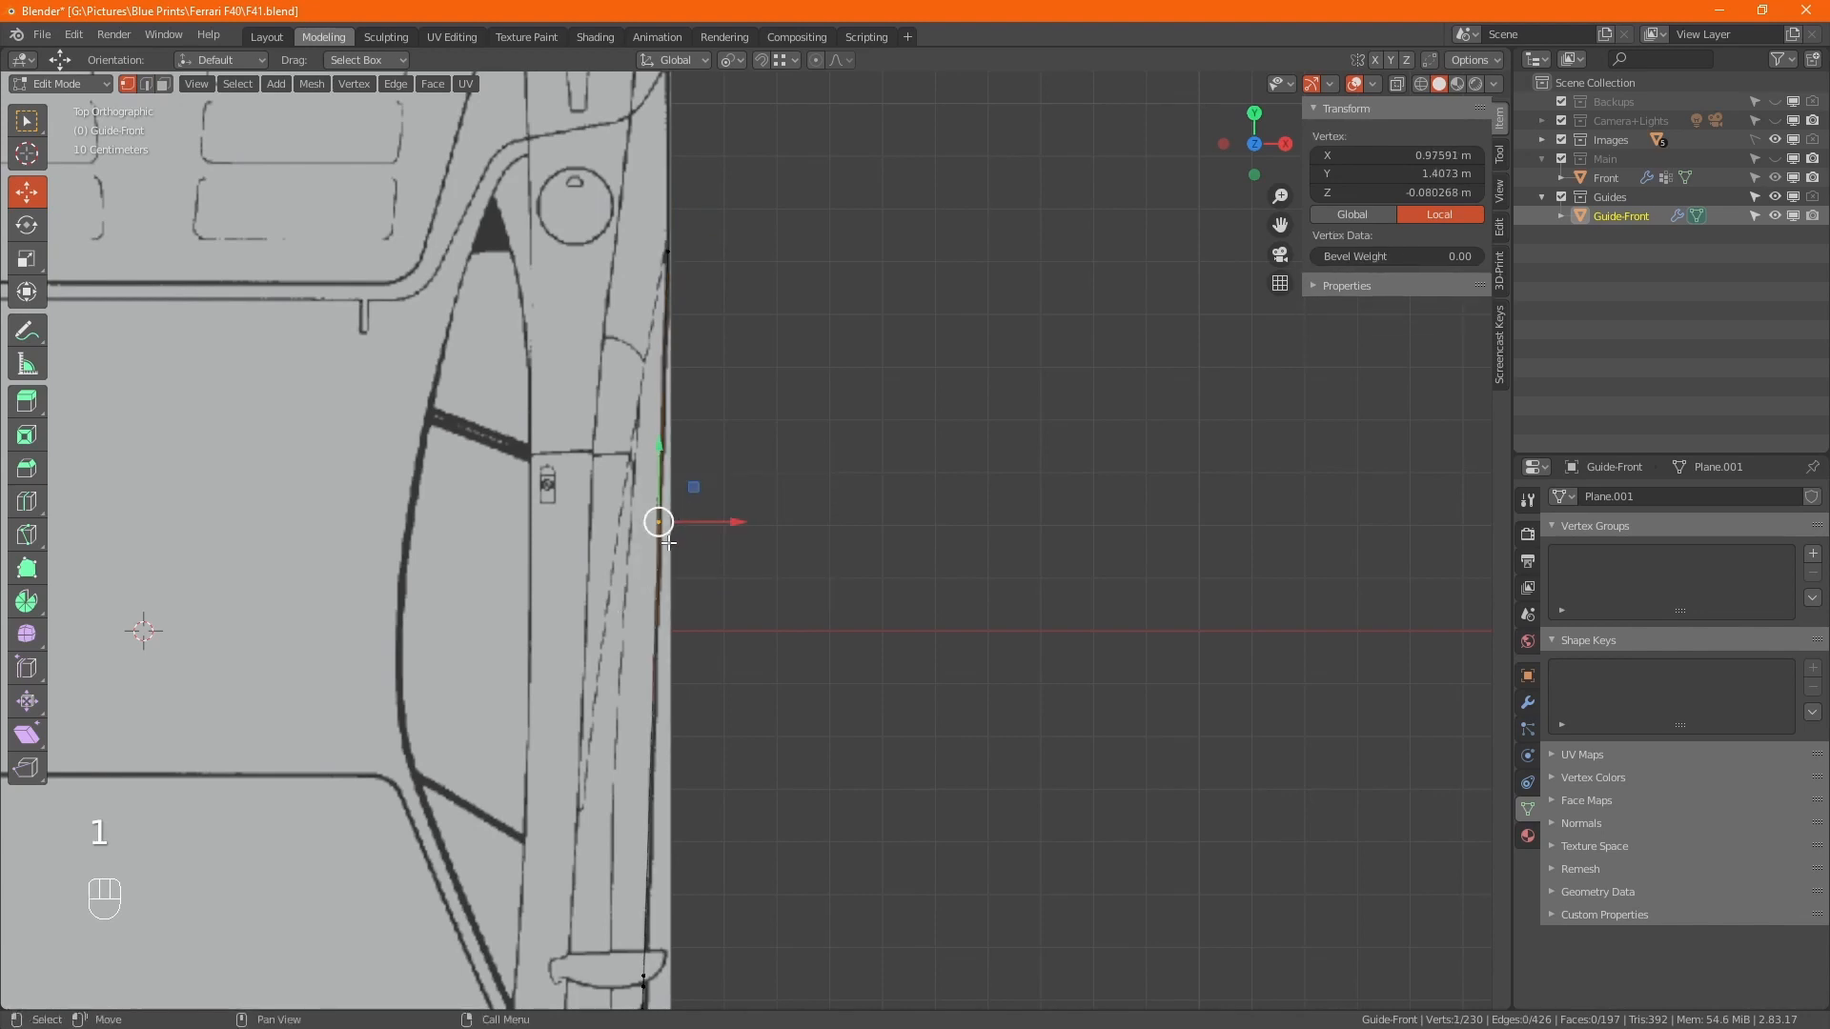
pyautogui.moveTo(776, 204)
pyautogui.mouseDown()
pyautogui.moveTo(667, 298)
pyautogui.moveTo(627, 300)
pyautogui.mouseUp()
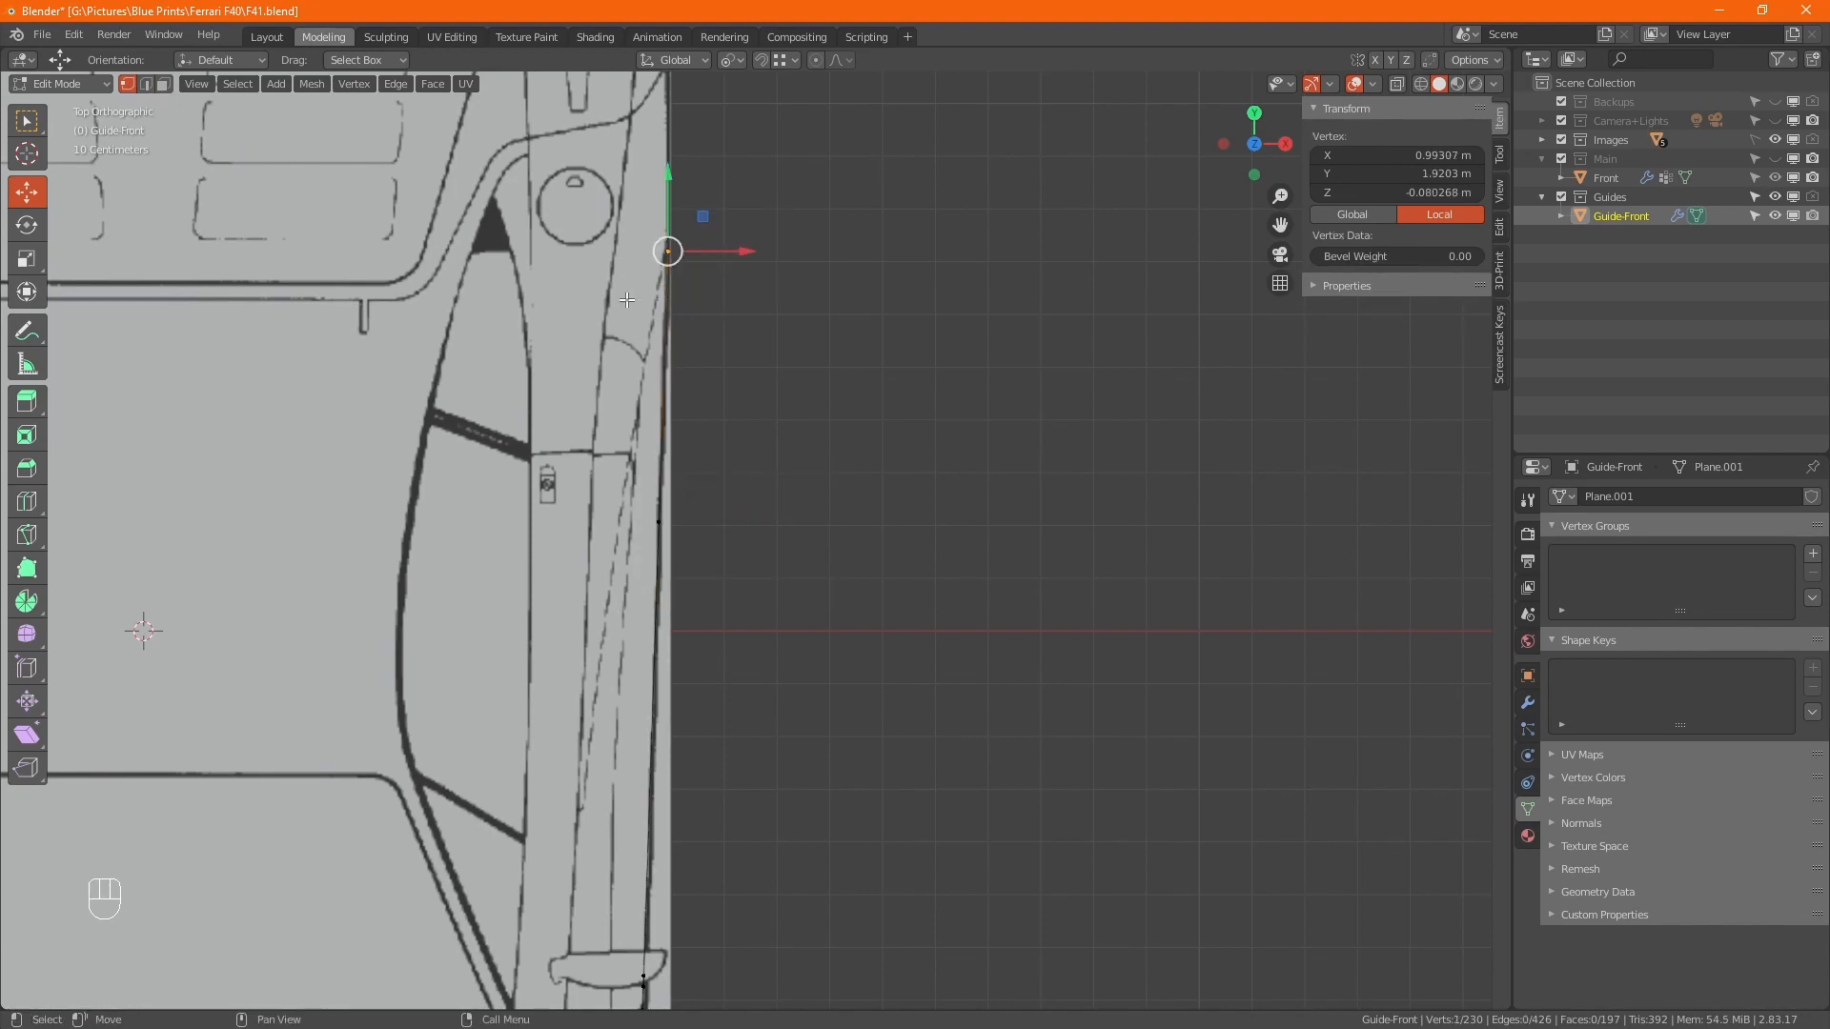
# Extrude the sill's end edge about 0.18 m along Y to the front of the rear wheel arch in the side blueprint.
pyautogui.press('KP_3')
pyautogui.moveTo(682, 320); pyautogui.dragTo(637, 381, button='middle')
pyautogui.moveTo(733, 544); pyautogui.dragTo(599, 436)
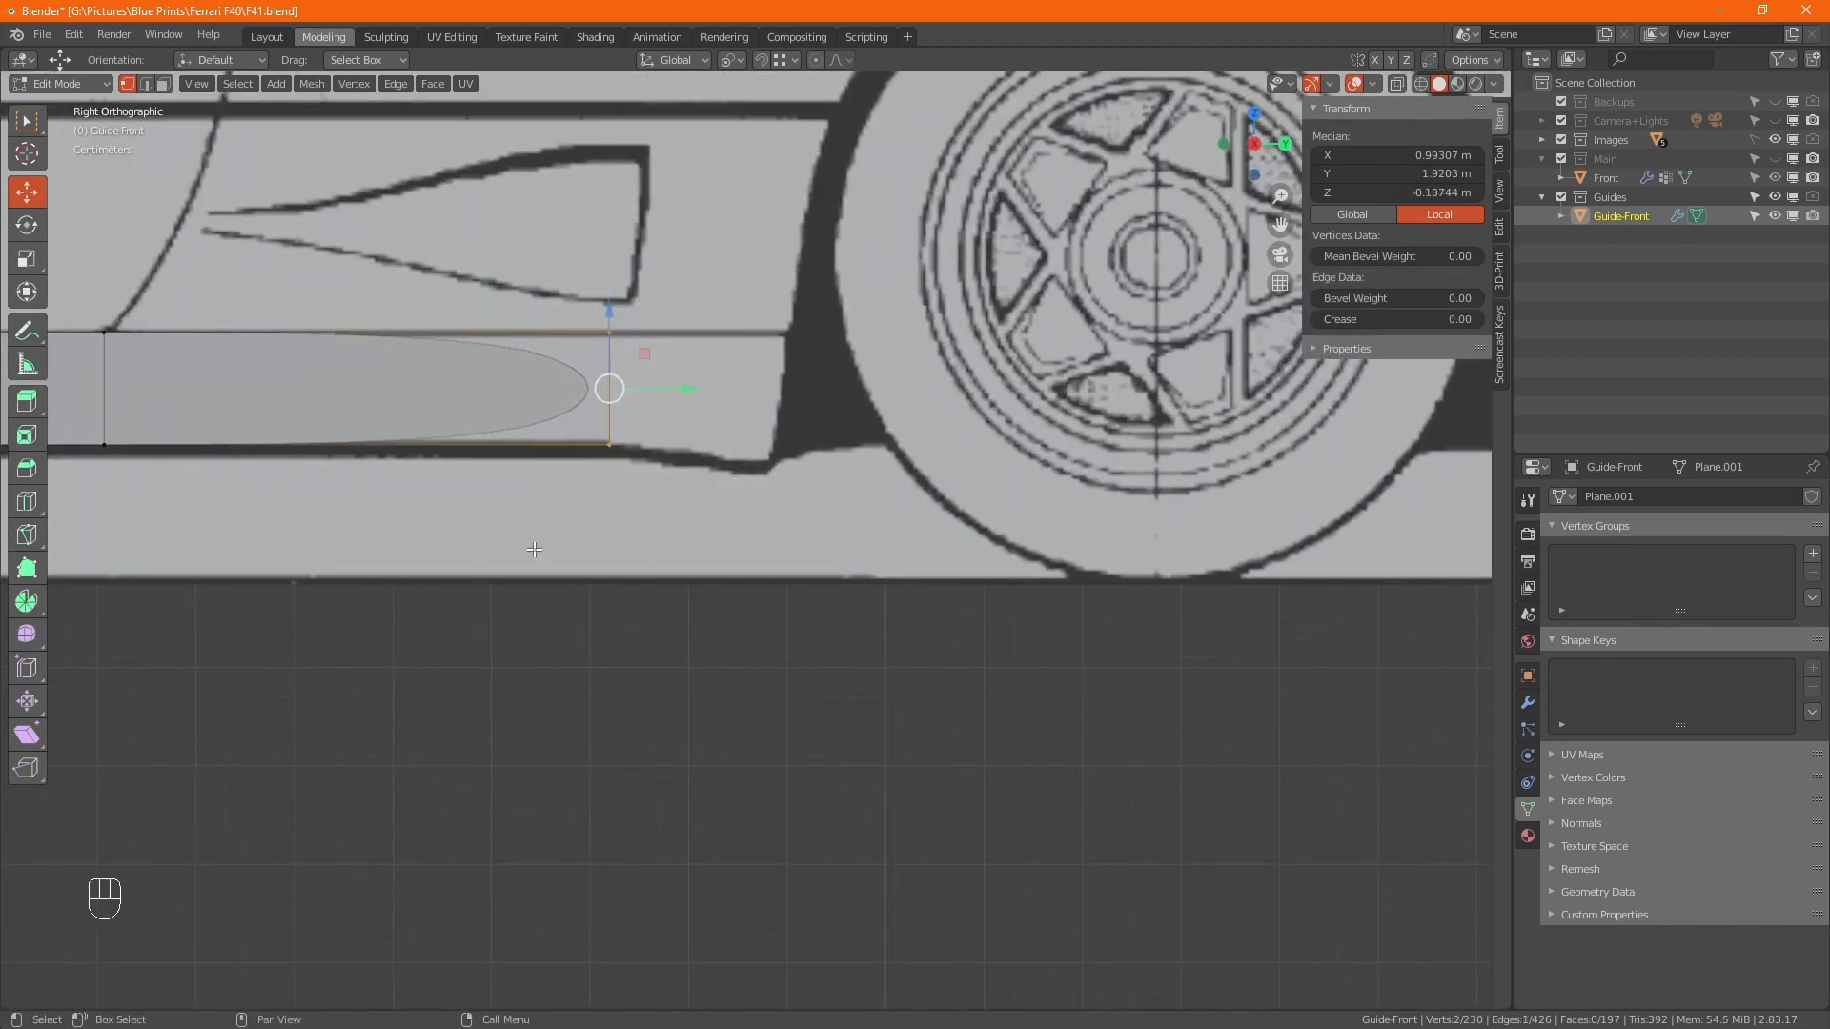
pyautogui.press('e')
pyautogui.press('y')
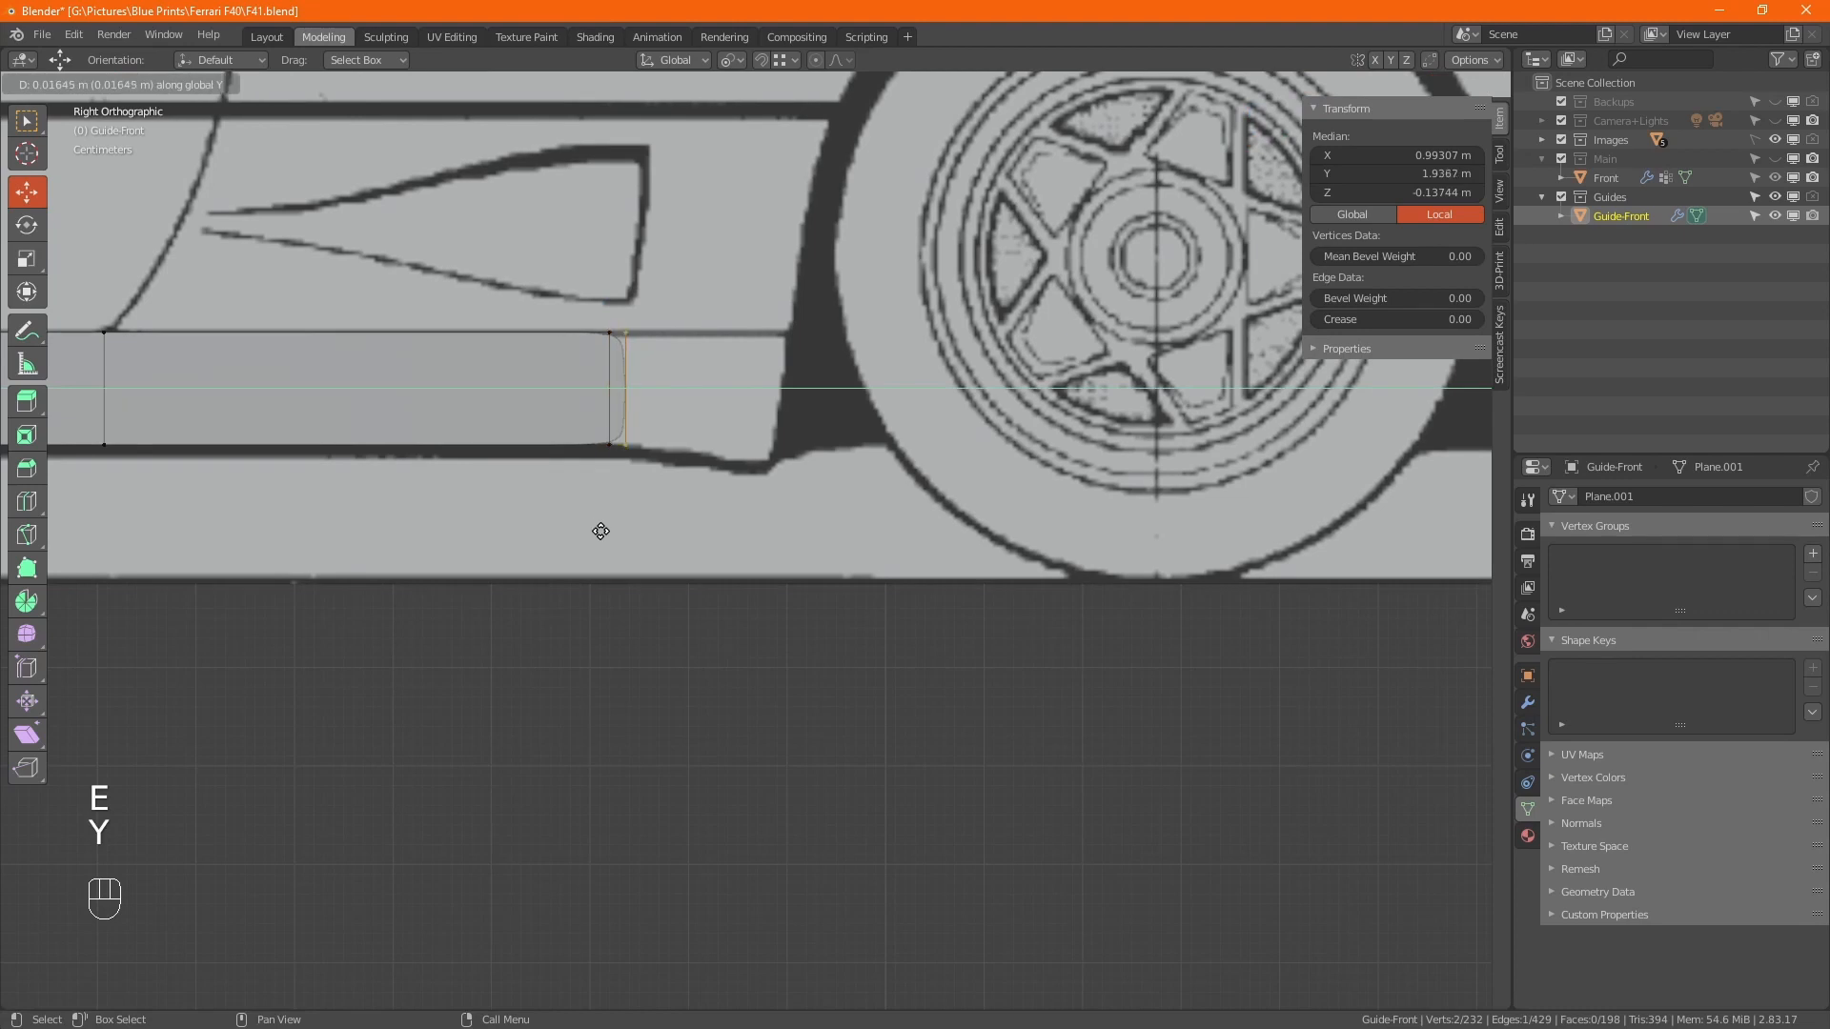
pyautogui.click(743, 524)
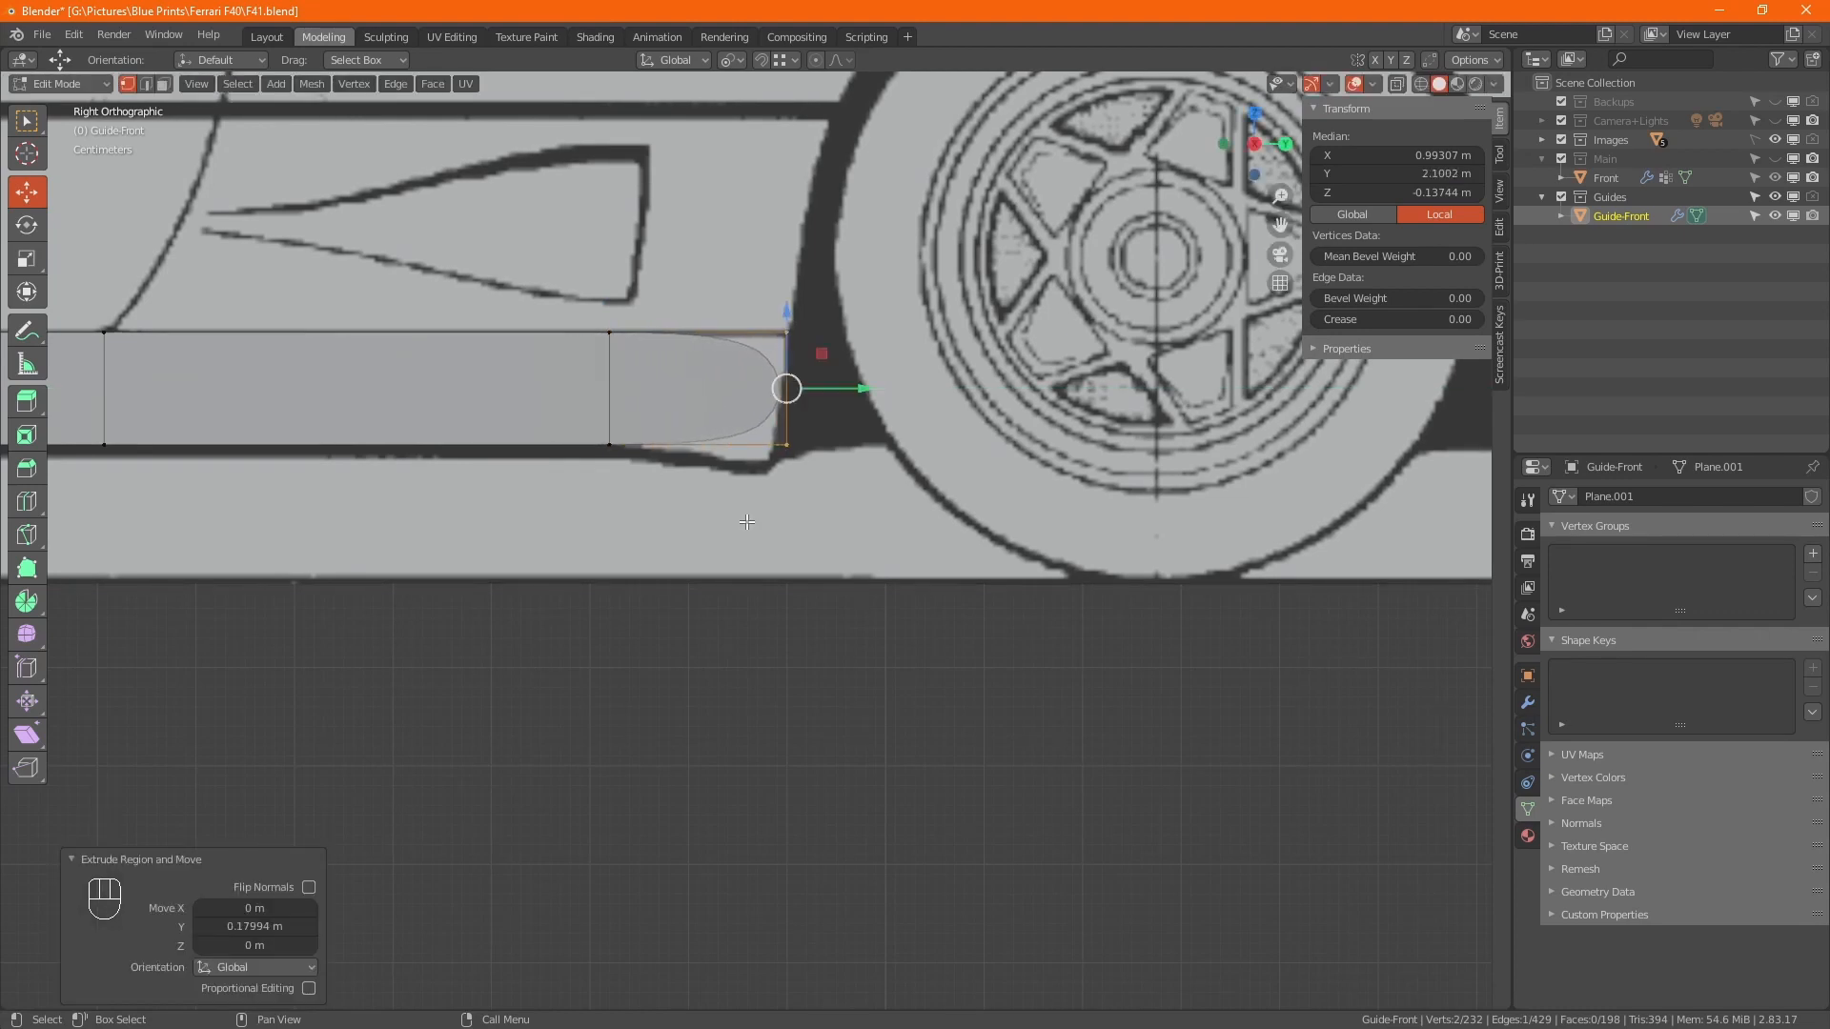
# Move the sill's lower rear corner vertex about 0.022 m forward and 0.021 m down onto the blueprint's sill corner.
pyautogui.click(803, 444)
pyautogui.press('g')
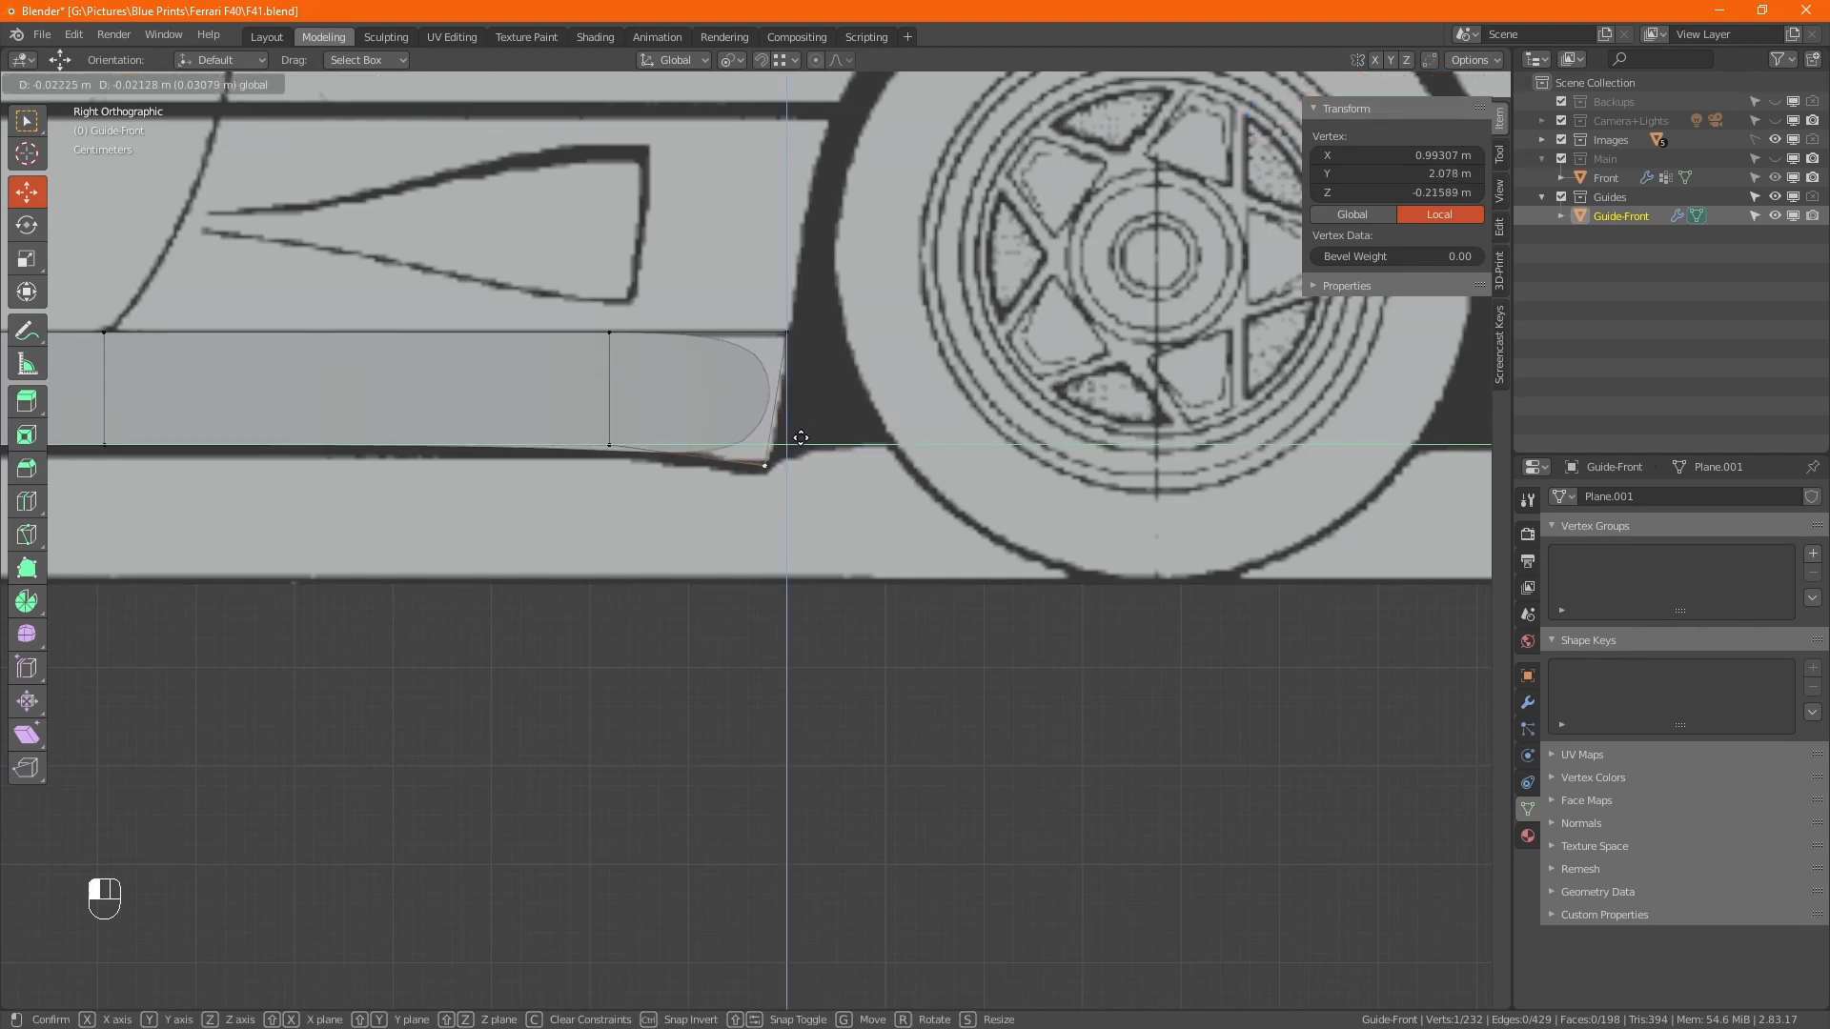
pyautogui.click(801, 438)
# Select the sill's rear end edge and examine its alignment with the body side in the top blueprint.
pyautogui.keyDown('alt'); pyautogui.click(780, 395); pyautogui.keyUp('alt')
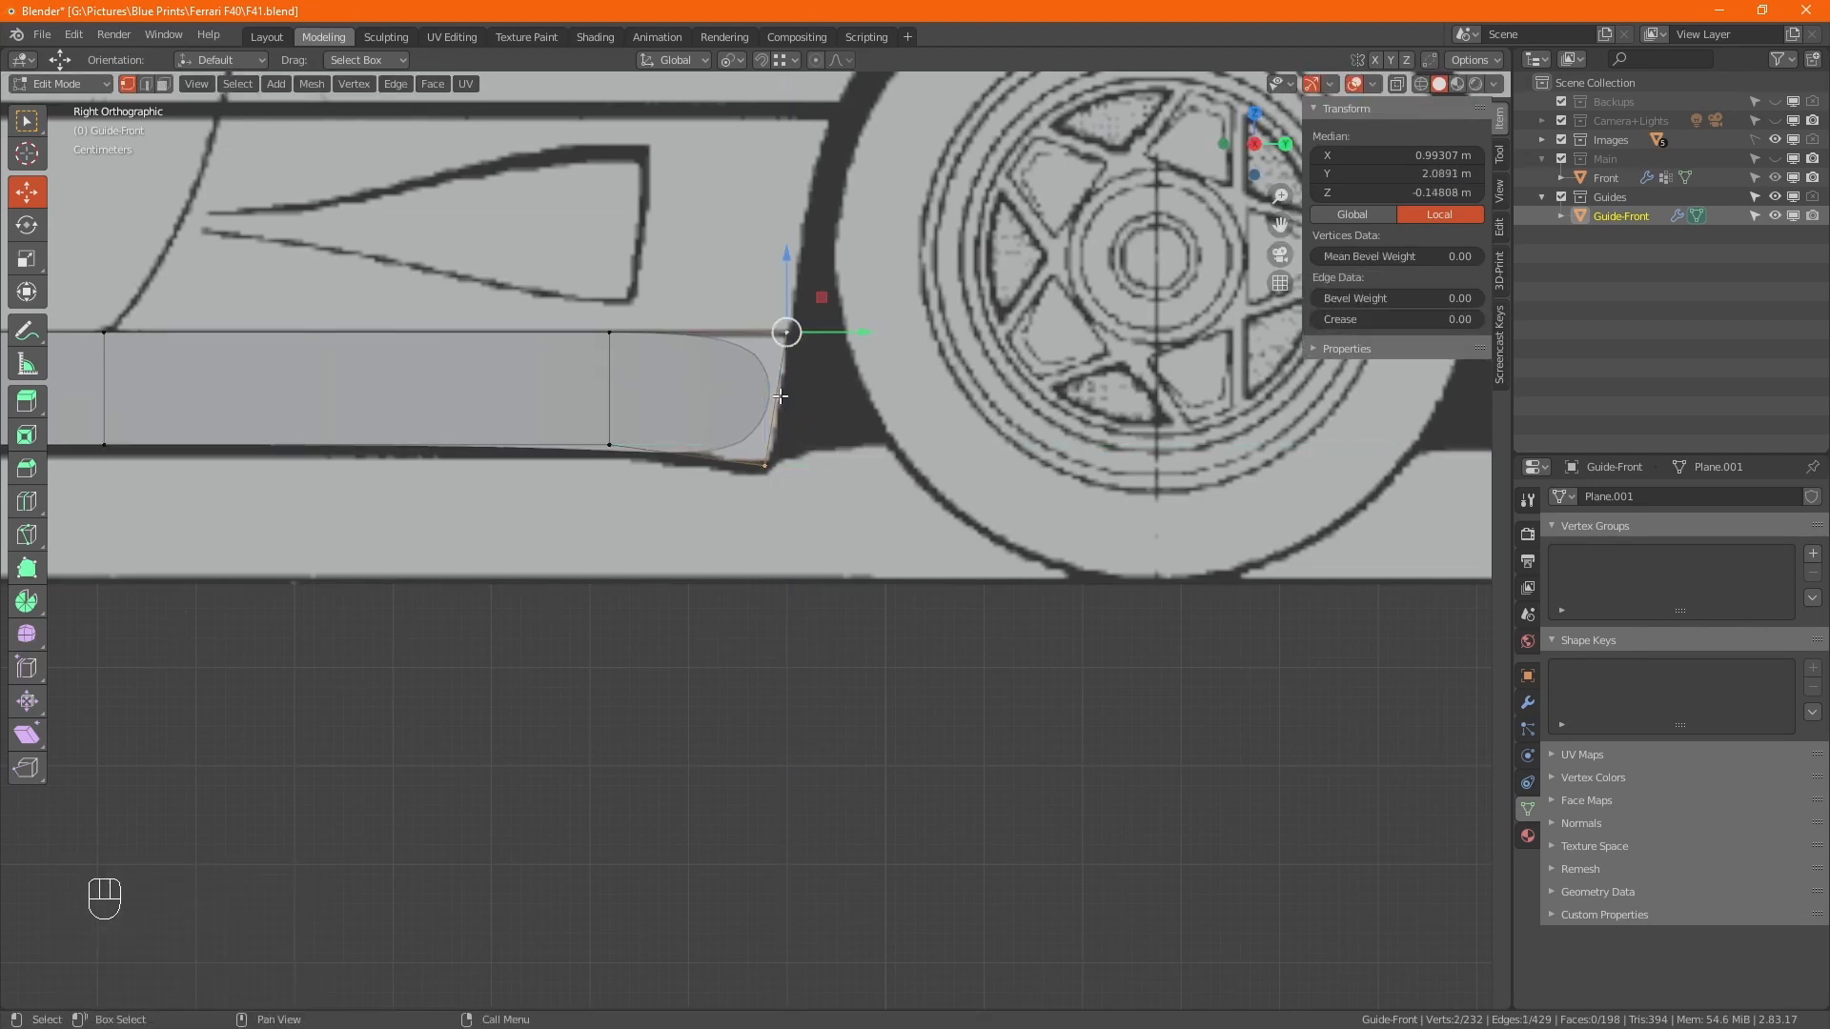
pyautogui.press('KP_7')
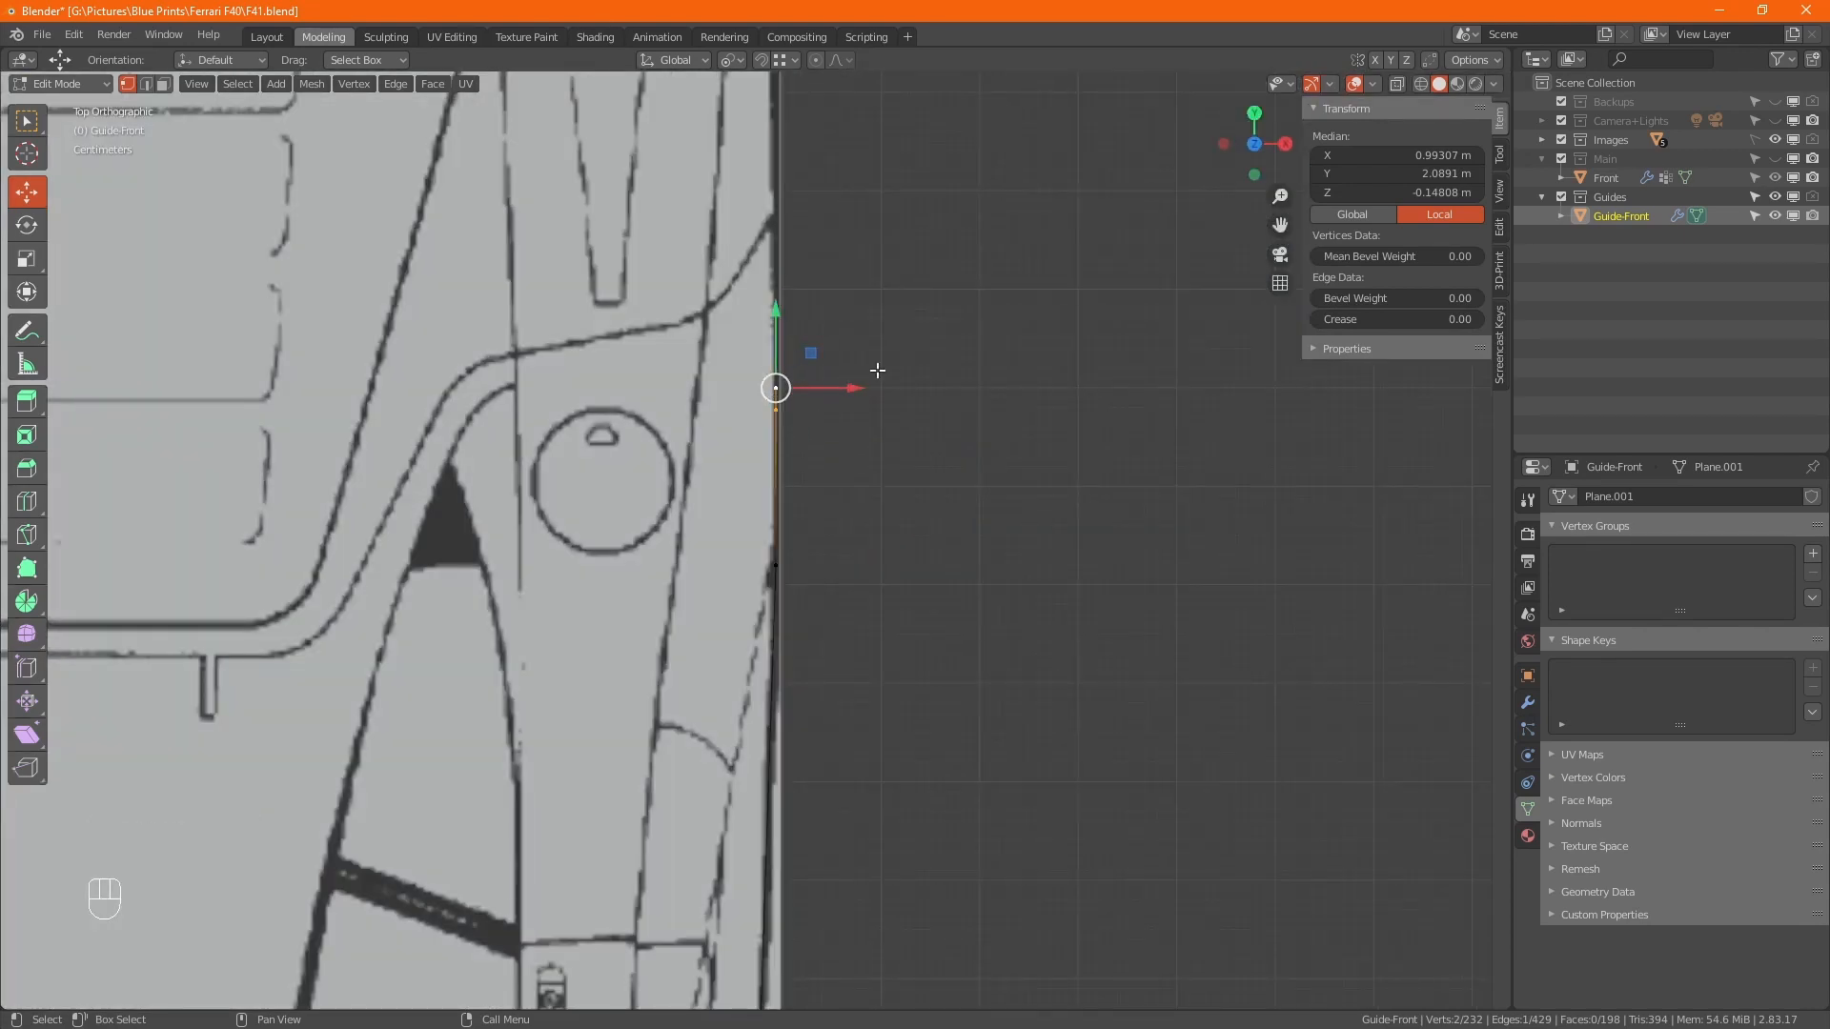
pyautogui.moveTo(874, 372); pyautogui.dragTo(758, 597, button='middle')
pyautogui.scroll(-2, 788, 484)
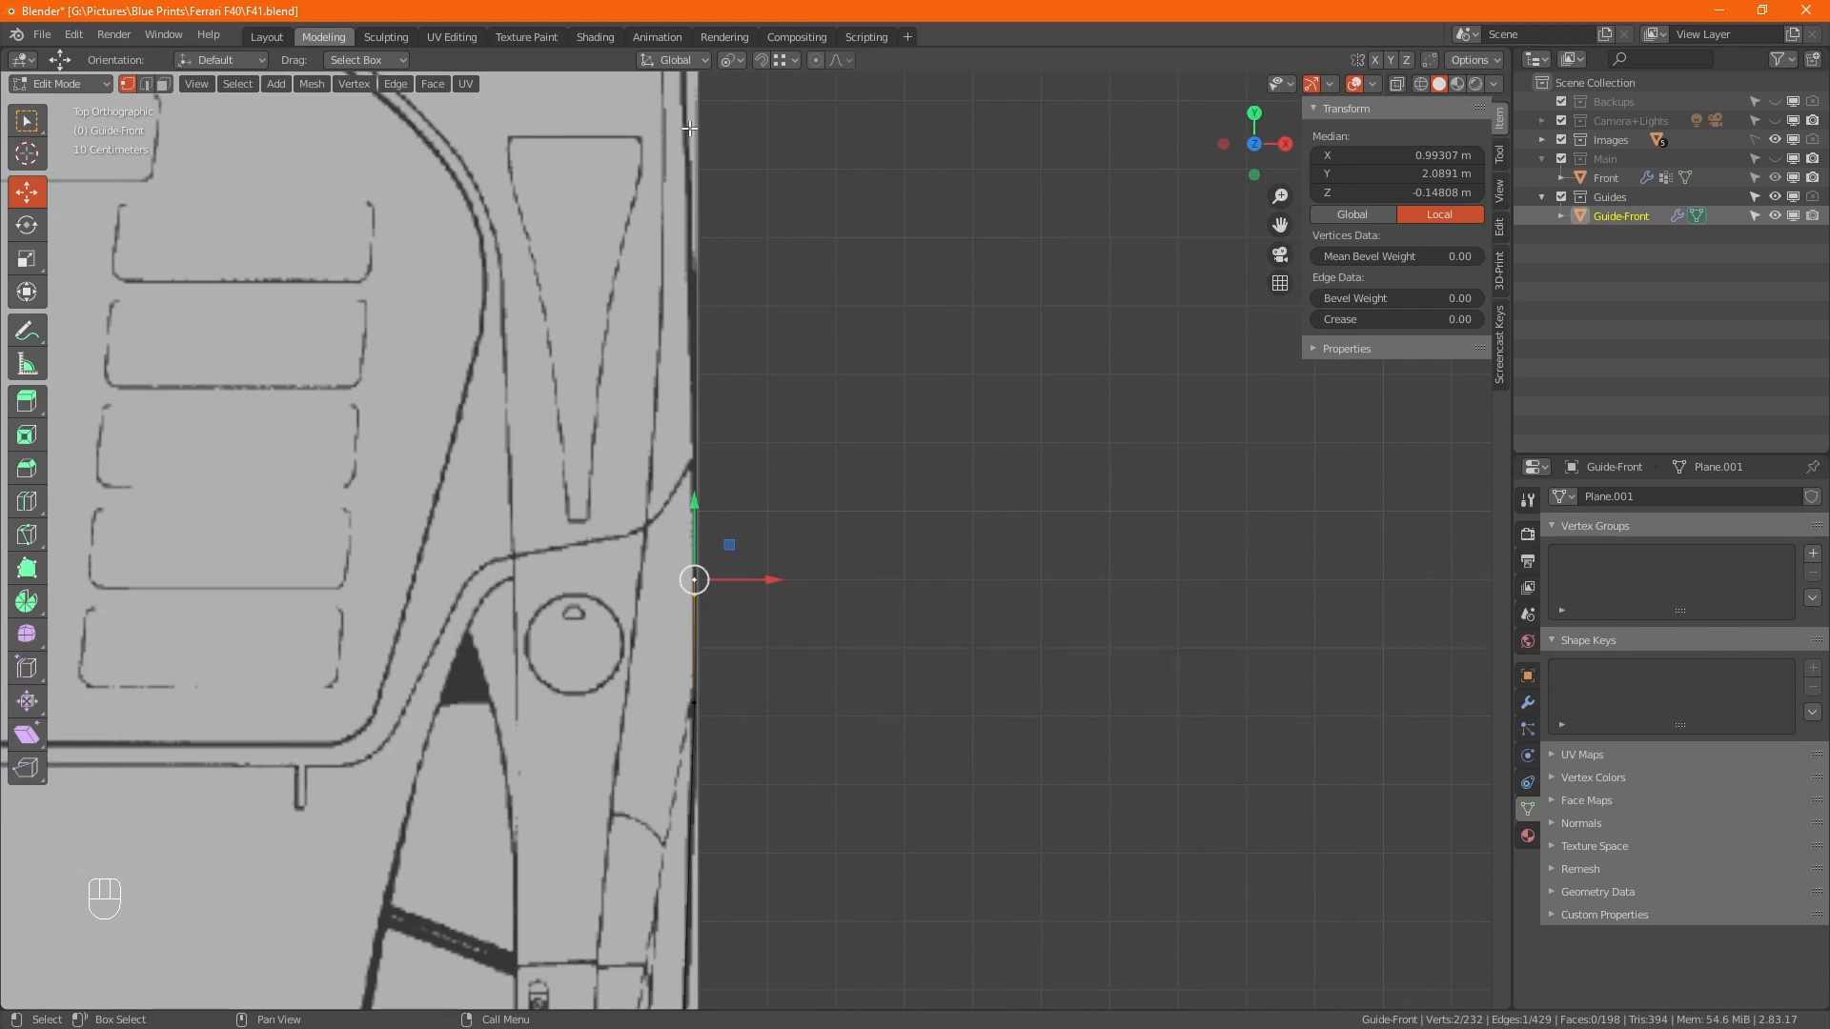
pyautogui.keyDown('shift'); pyautogui.moveTo(752, 277); pyautogui.dragTo(624, 592, button='middle'); pyautogui.keyUp('shift')
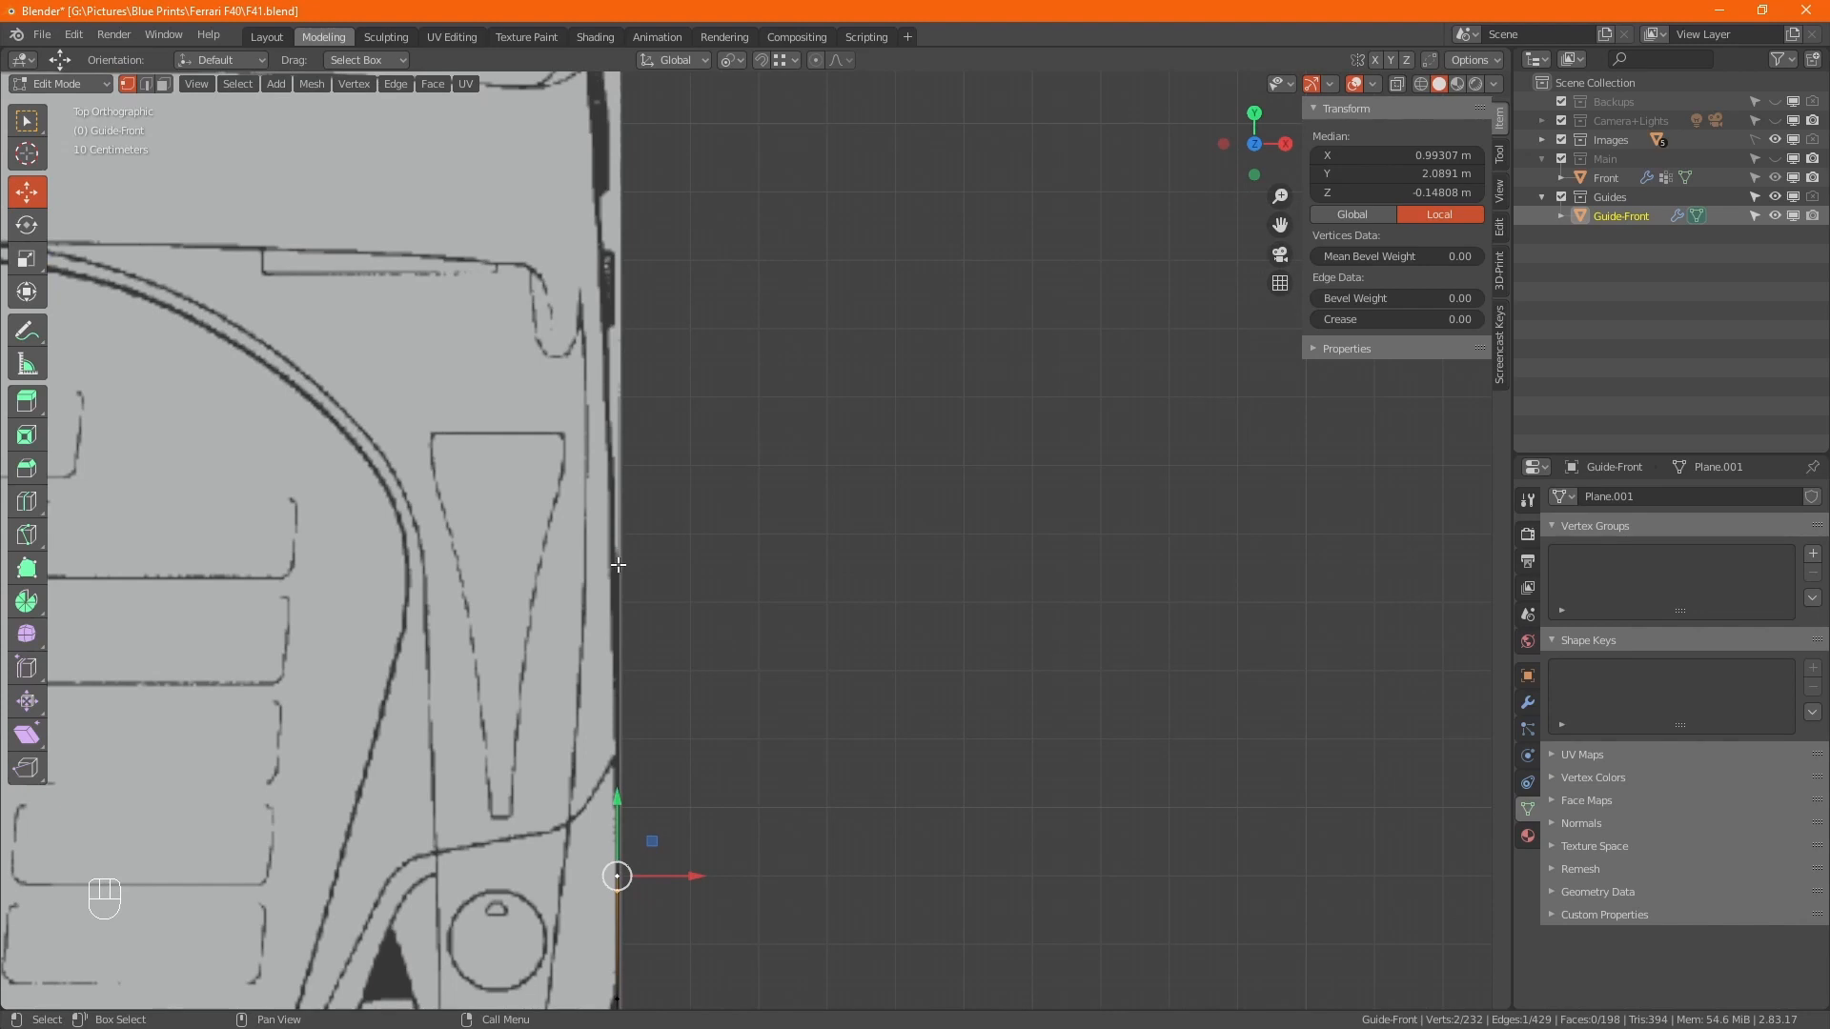
pyautogui.keyDown('shift'); pyautogui.moveTo(626, 746); pyautogui.dragTo(666, 556, button='middle'); pyautogui.keyUp('shift')
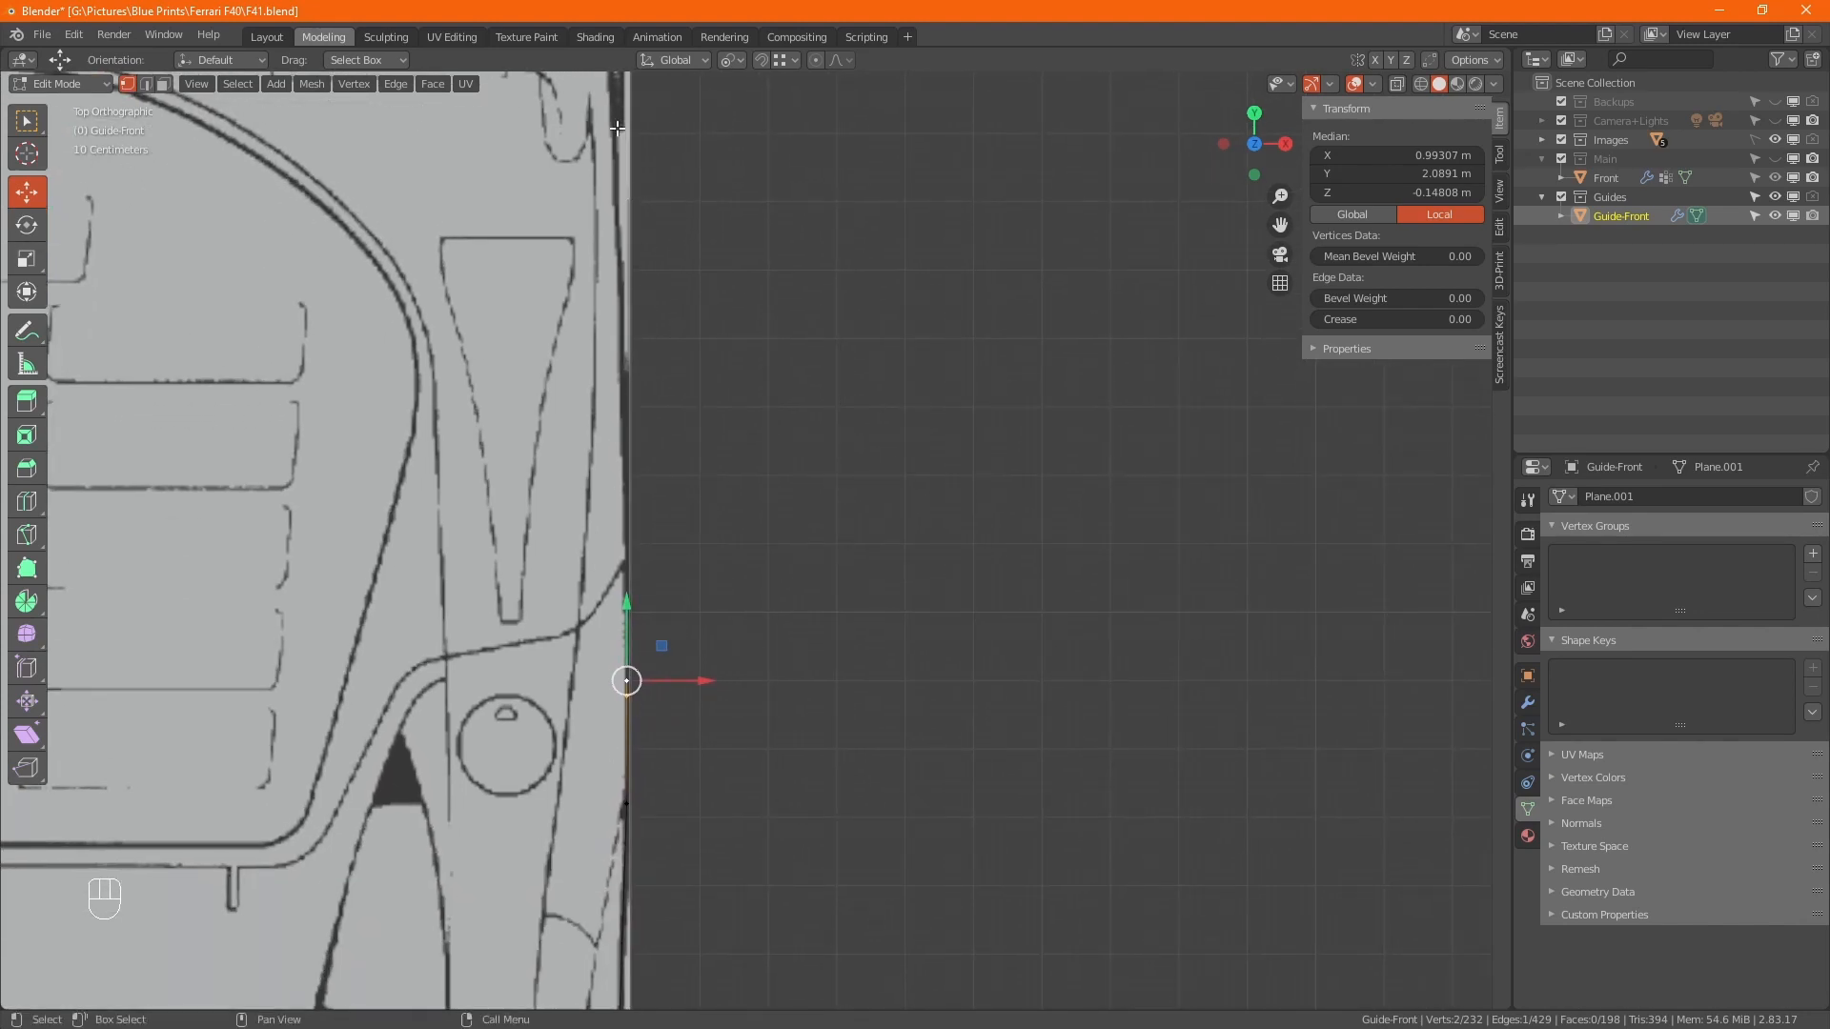
pyautogui.keyDown('shift'); pyautogui.moveTo(701, 230); pyautogui.dragTo(711, 333, button='middle'); pyautogui.keyUp('shift')
pyautogui.scroll(-1, 717, 338)
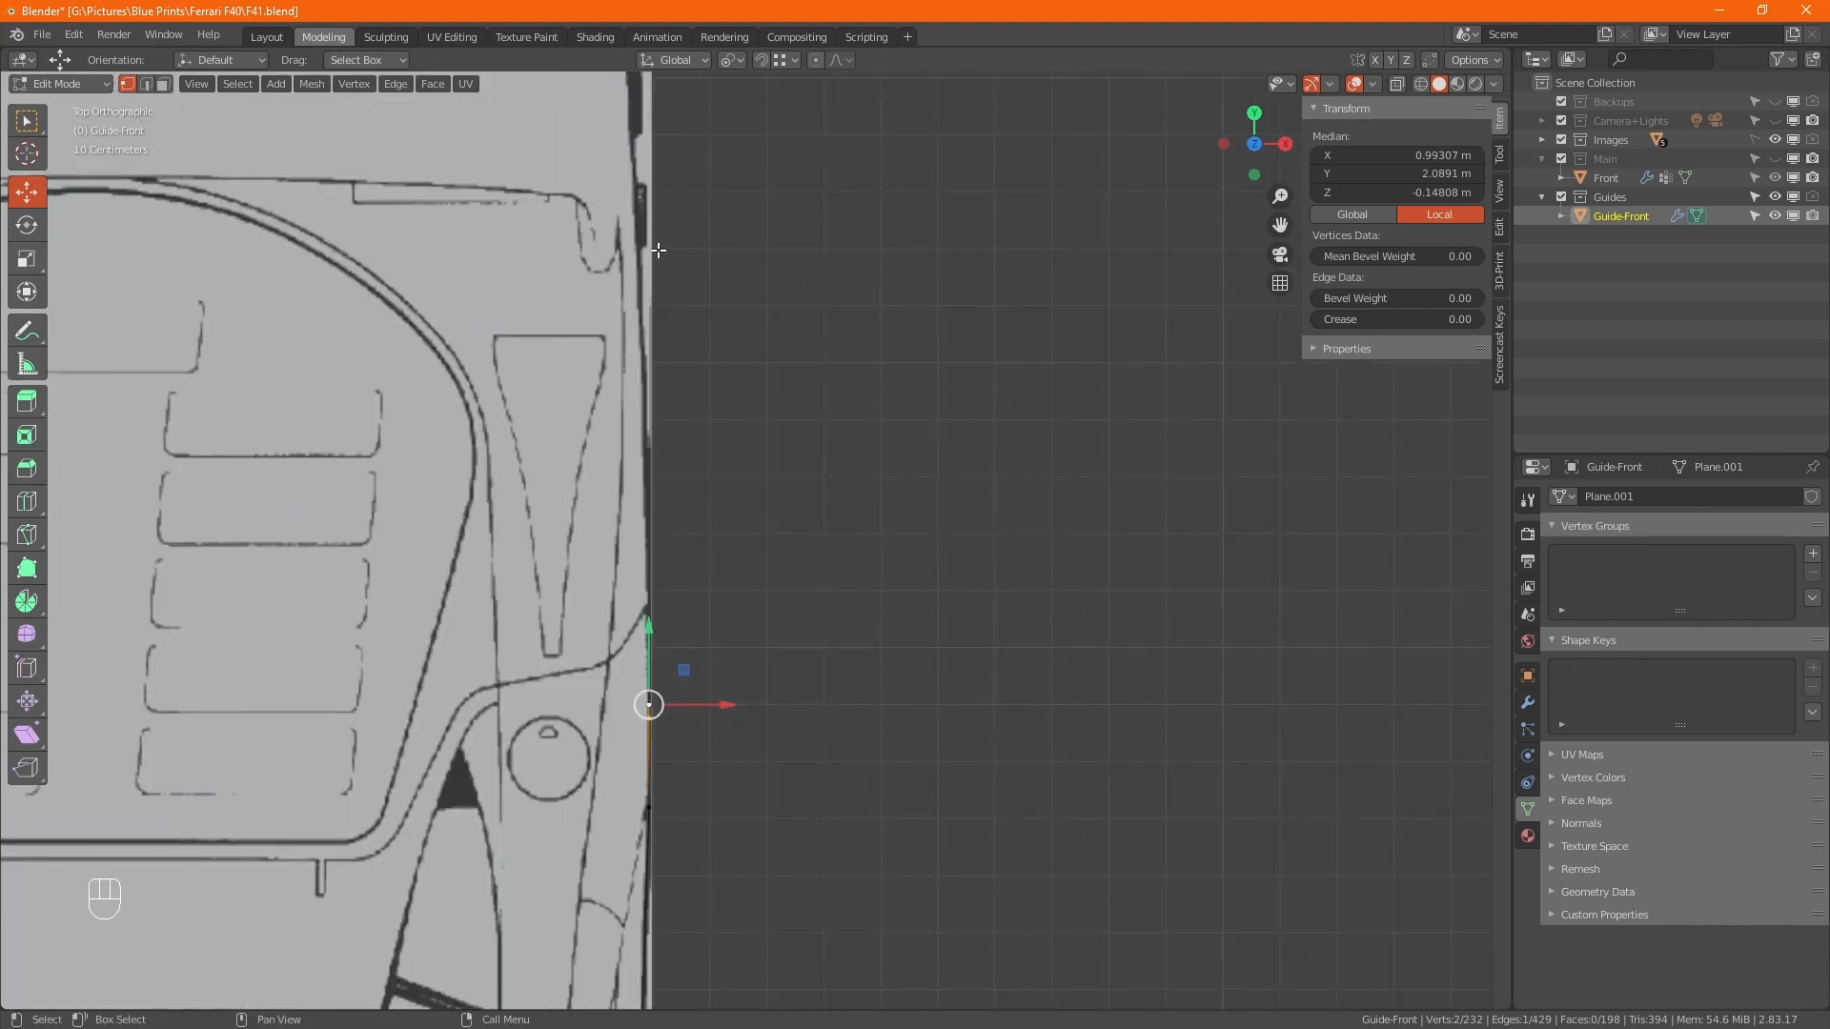
pyautogui.scroll(-5, 800, 648)
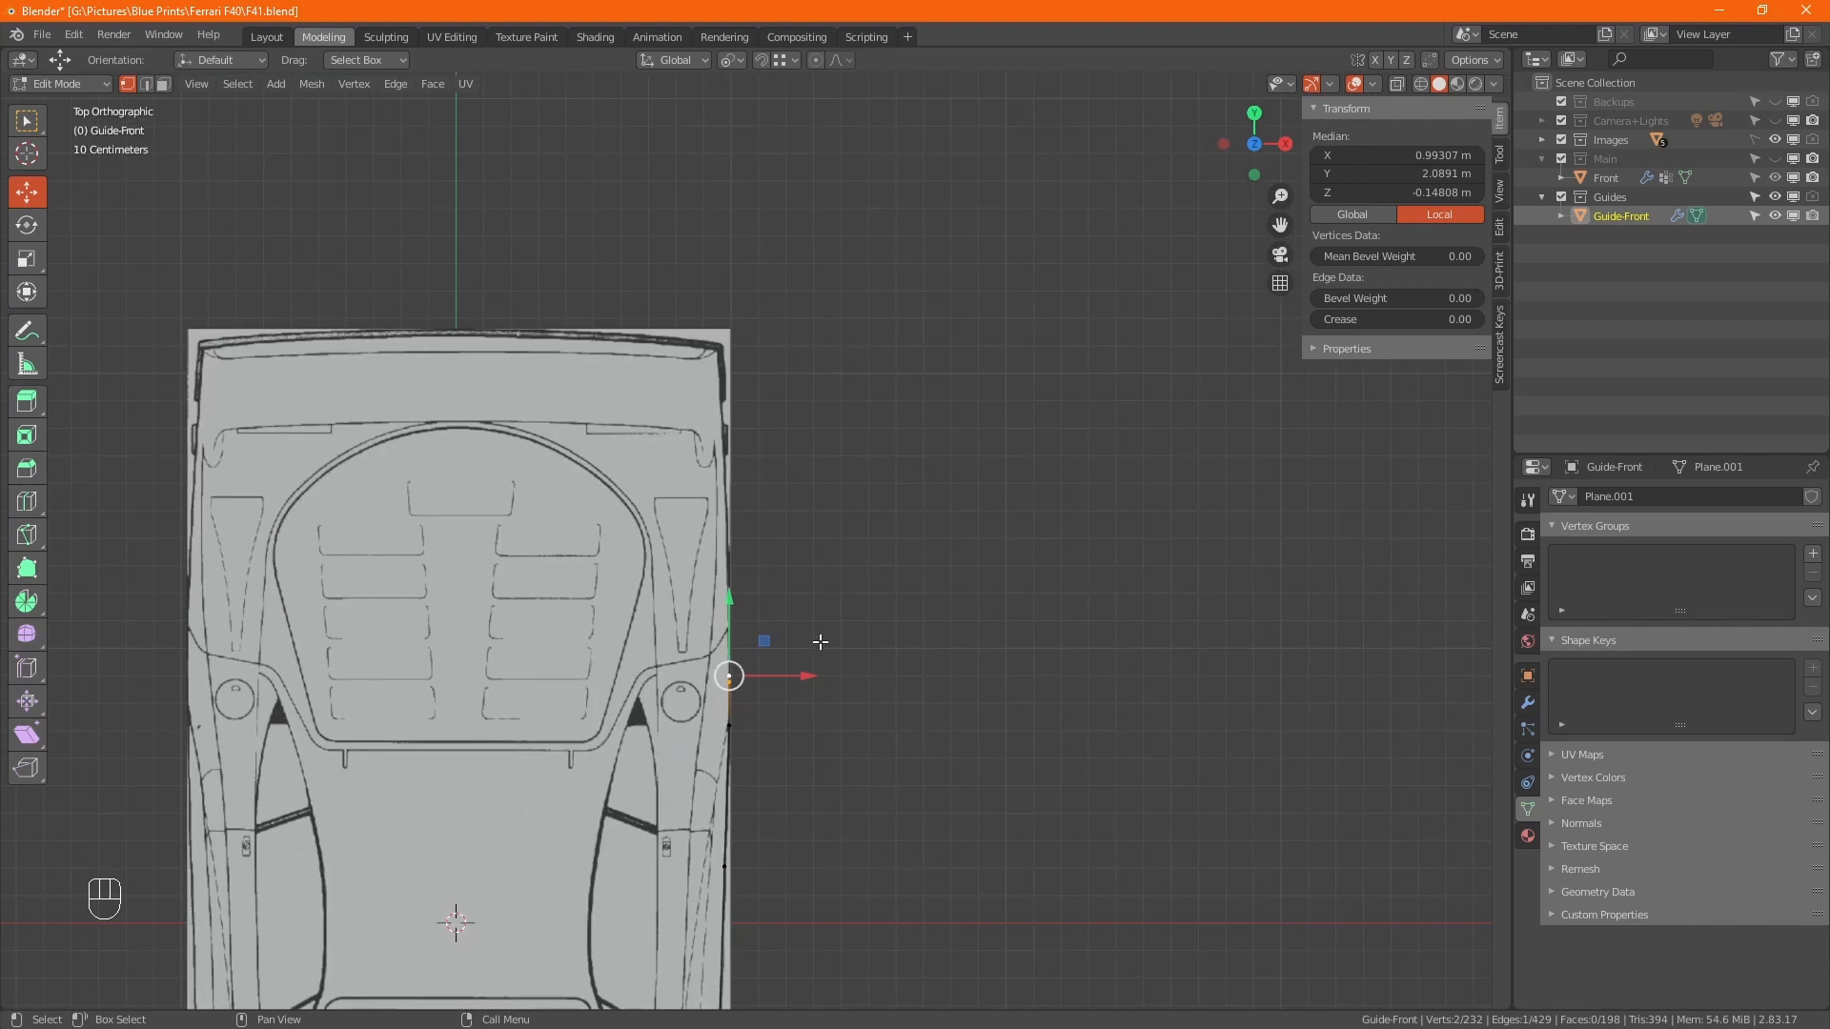
# Compare the sill's rear end edge with the front and rear blueprints, and inspect how the rear blueprint is oriented.
pyautogui.press('KP_1')
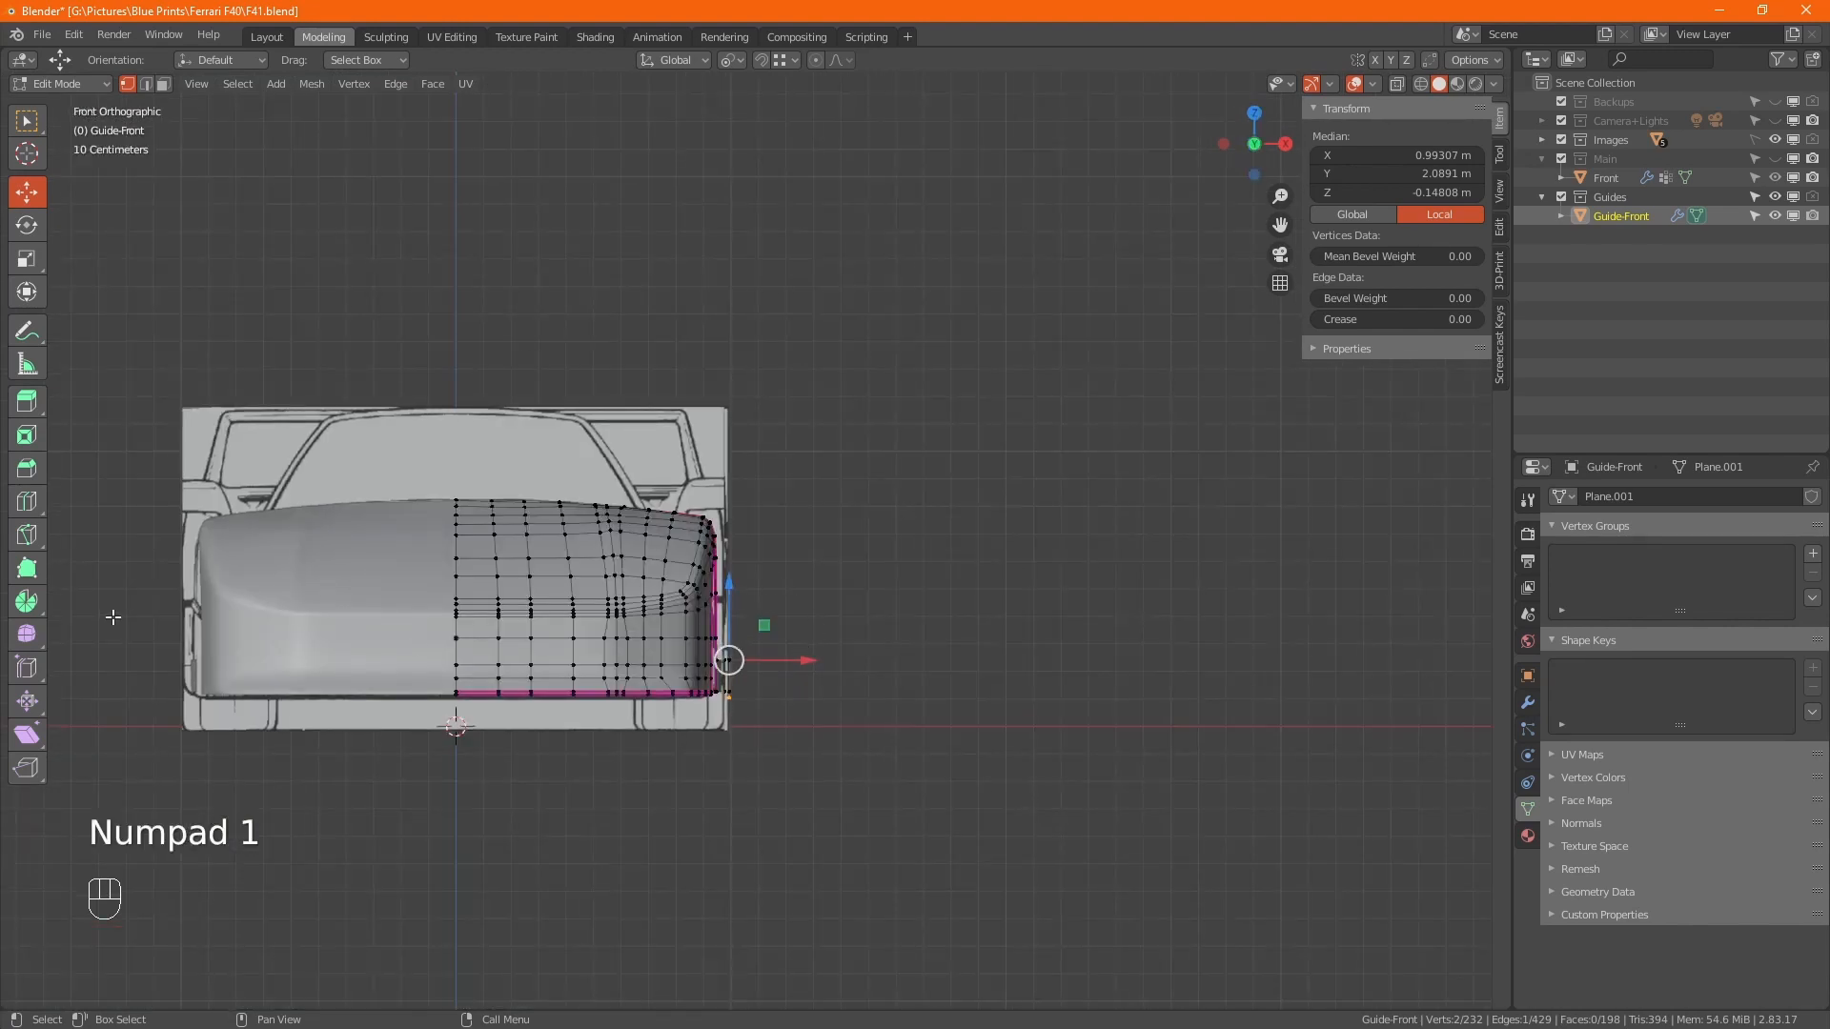
pyautogui.scroll(4, 168, 614)
pyautogui.scroll(-1, 175, 604)
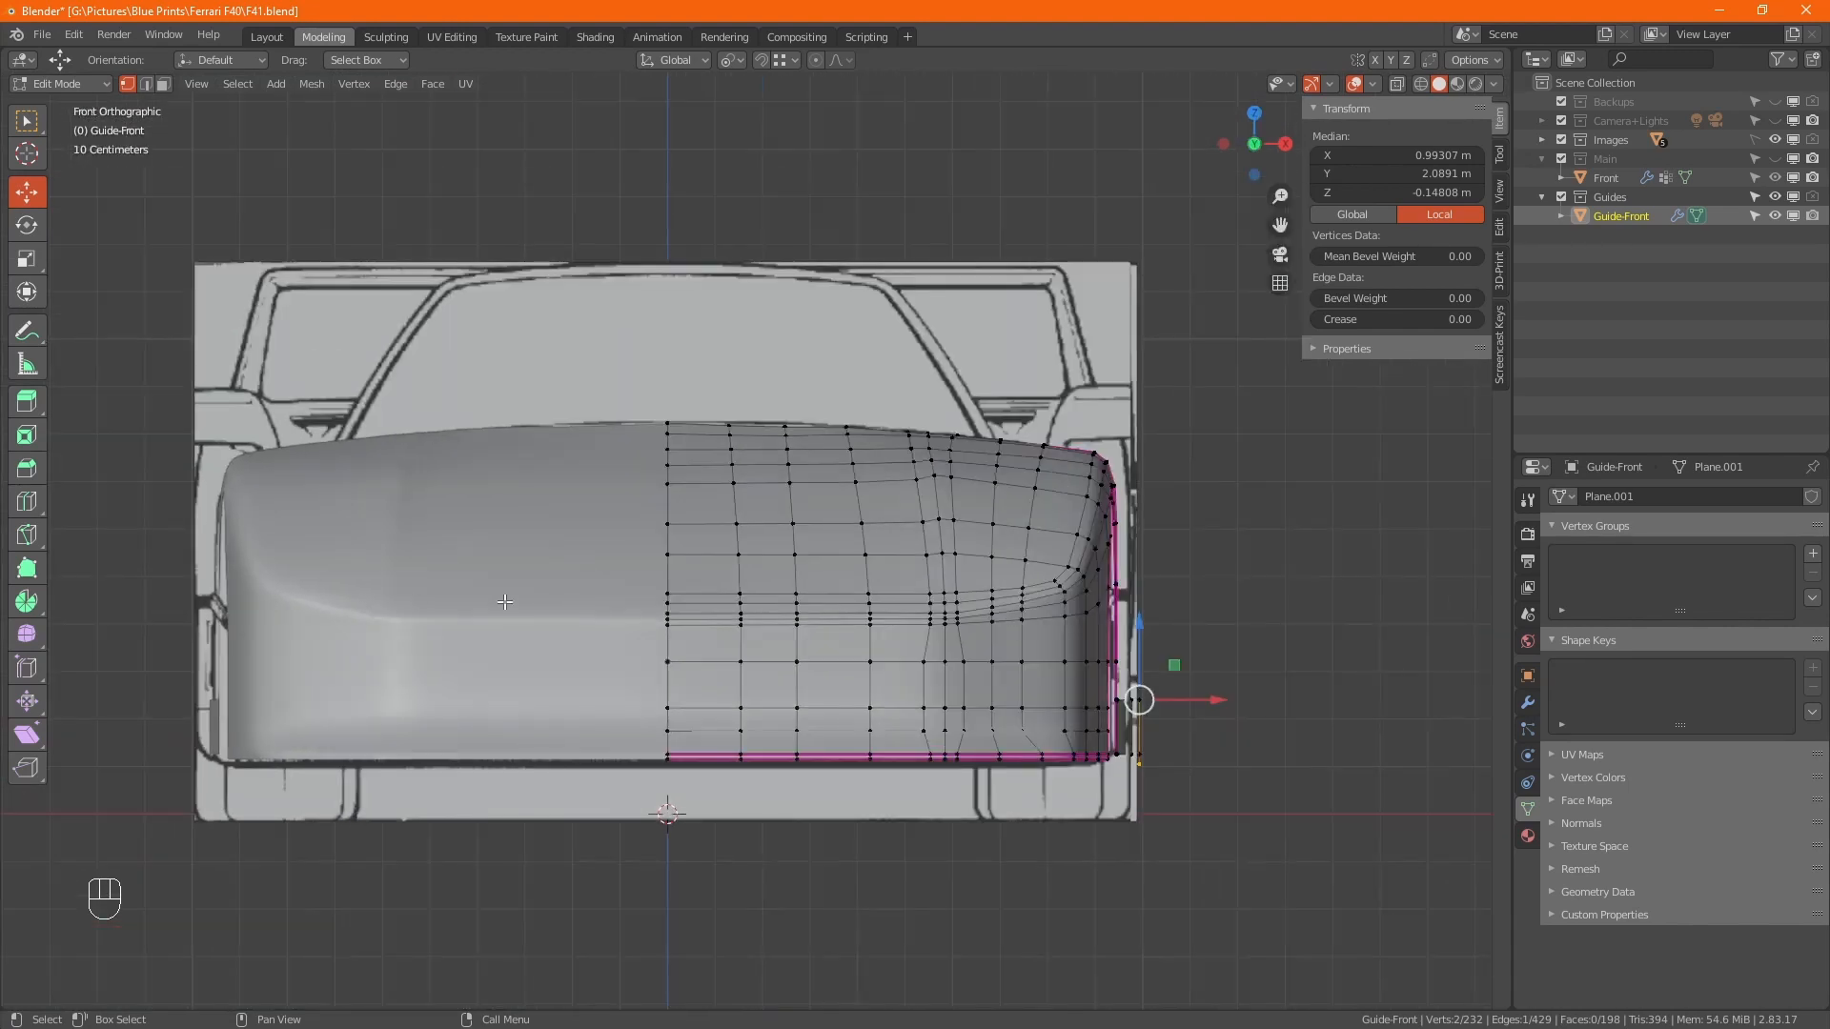
pyautogui.scroll(-1, 1145, 636)
pyautogui.keyDown('shift'); pyautogui.moveTo(1145, 637); pyautogui.dragTo(959, 602, button='middle'); pyautogui.keyUp('shift')
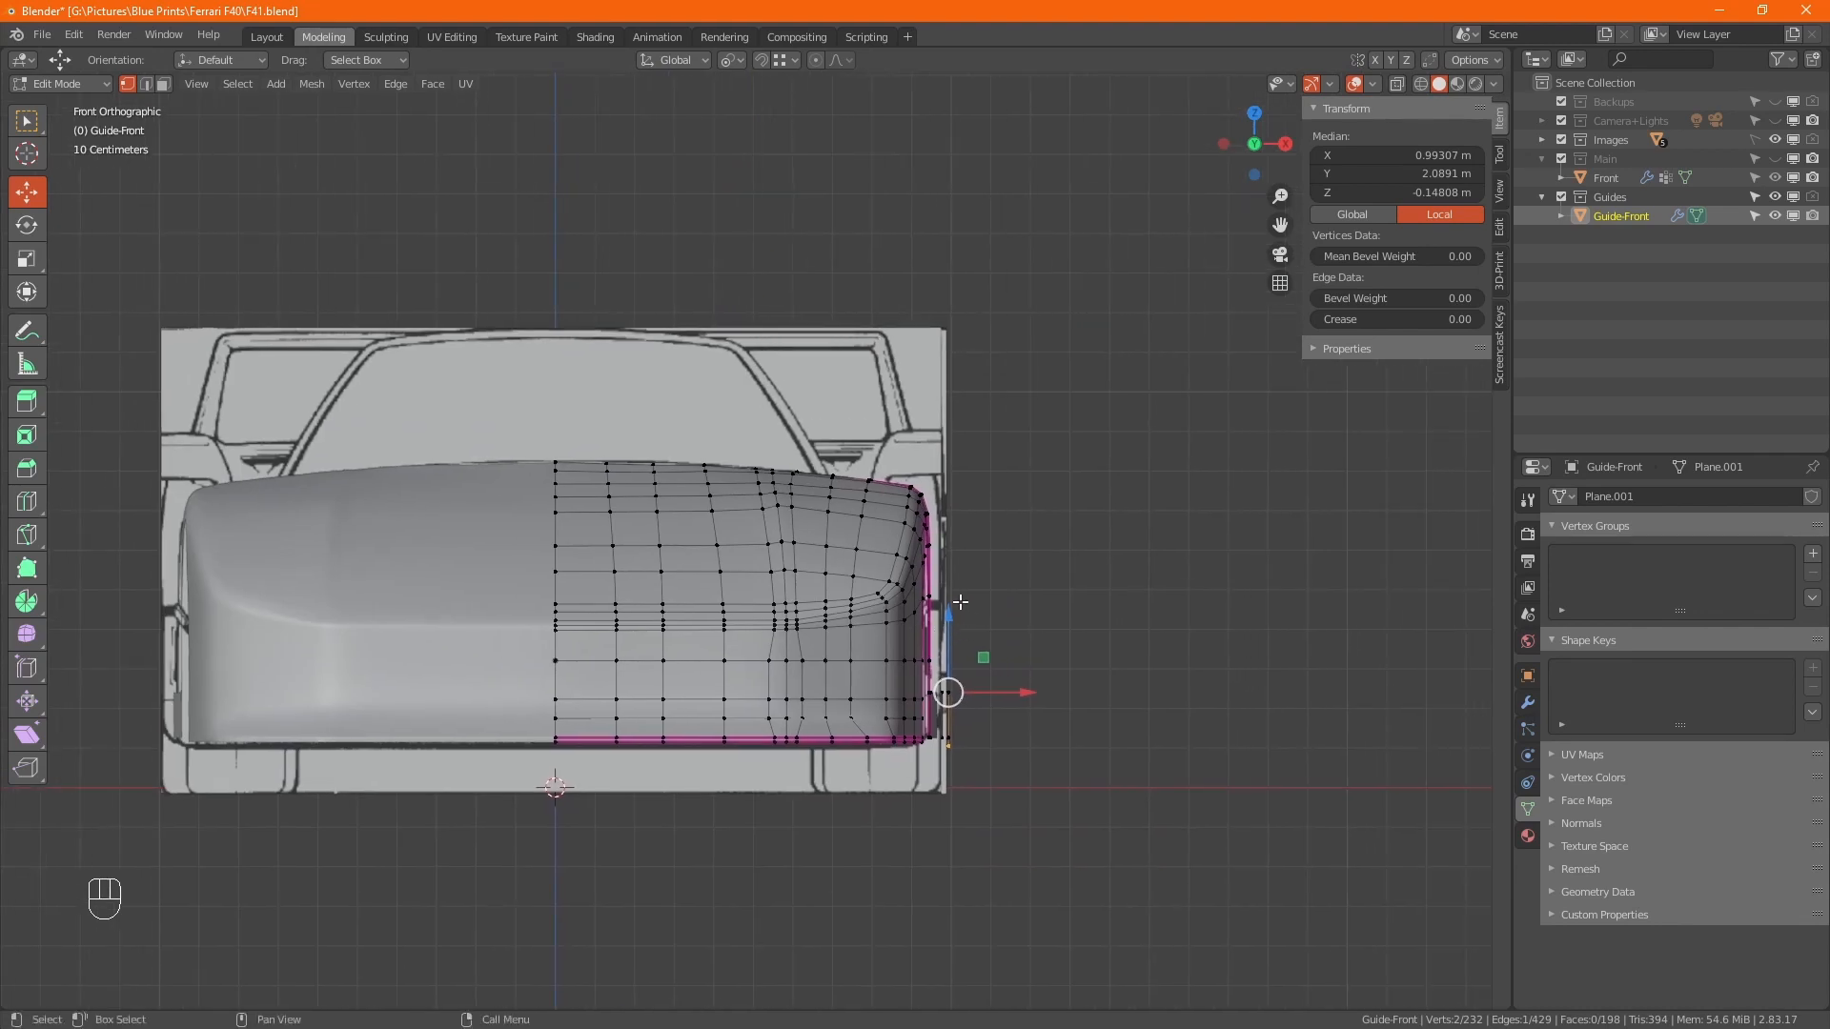
pyautogui.scroll(6, 959, 656)
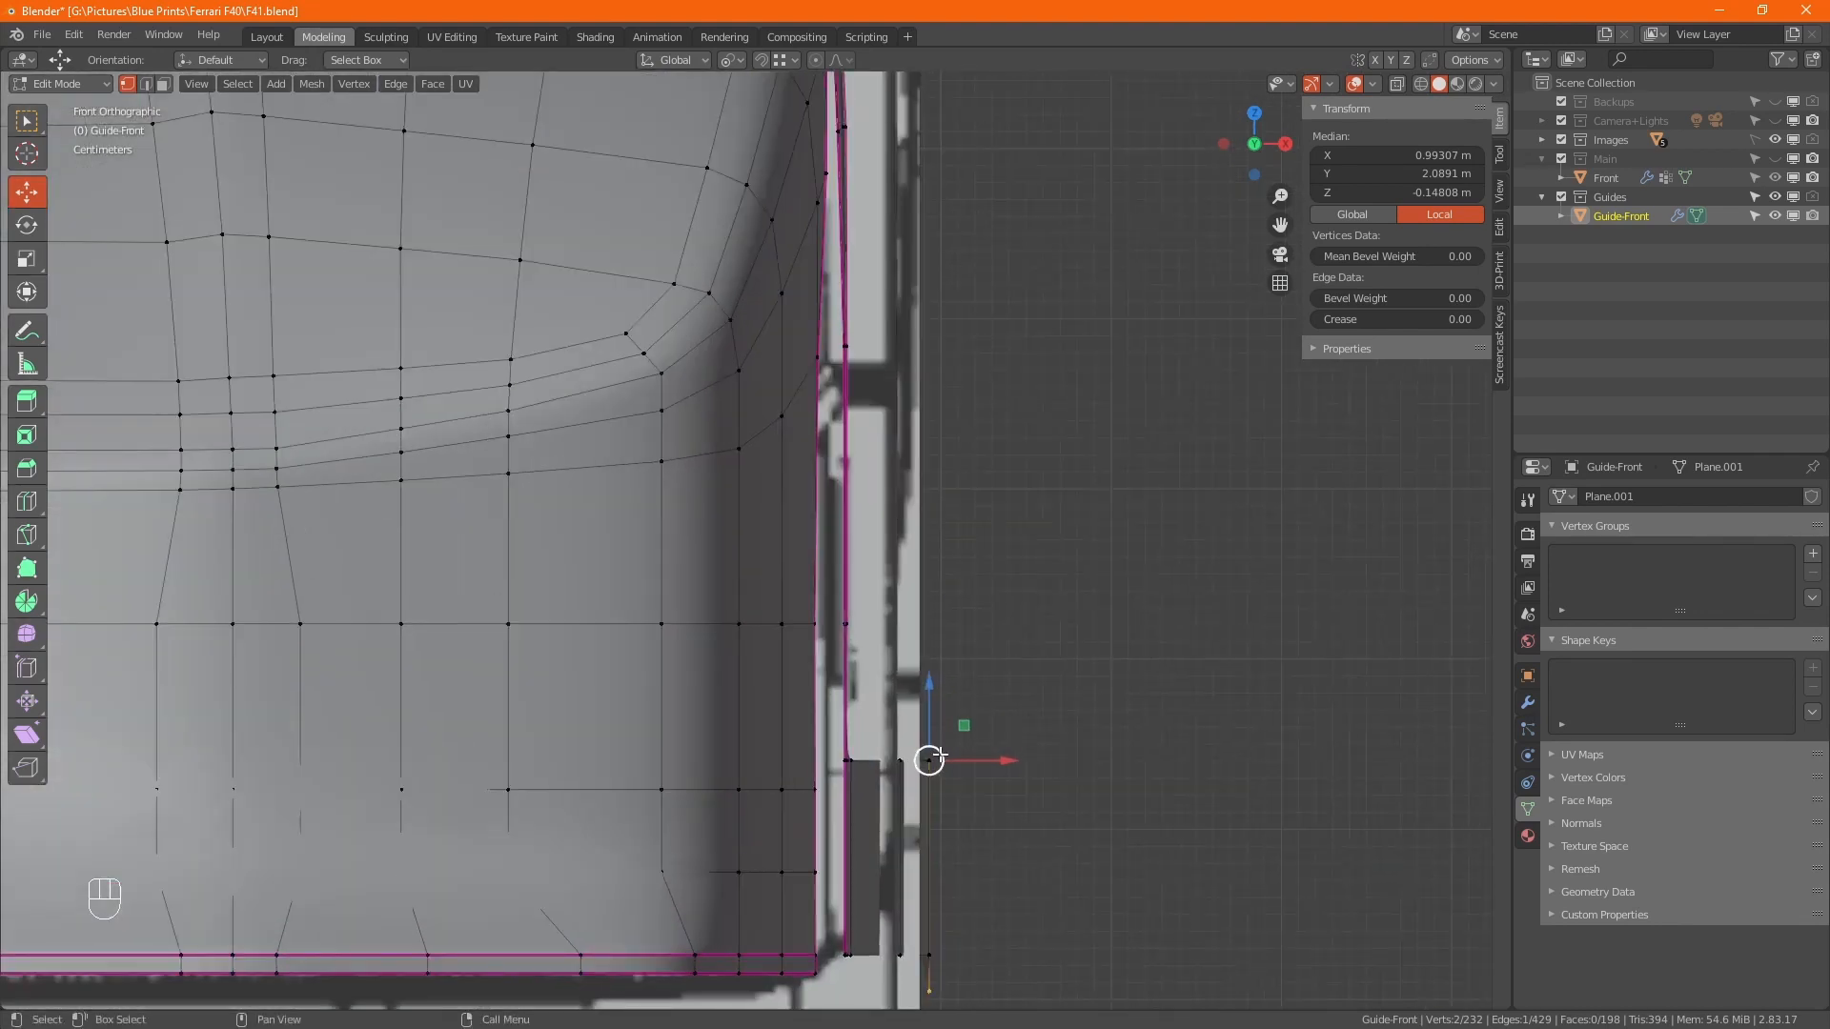
pyautogui.keyDown('shift'); pyautogui.moveTo(970, 883); pyautogui.dragTo(829, 544, button='middle'); pyautogui.keyUp('shift')
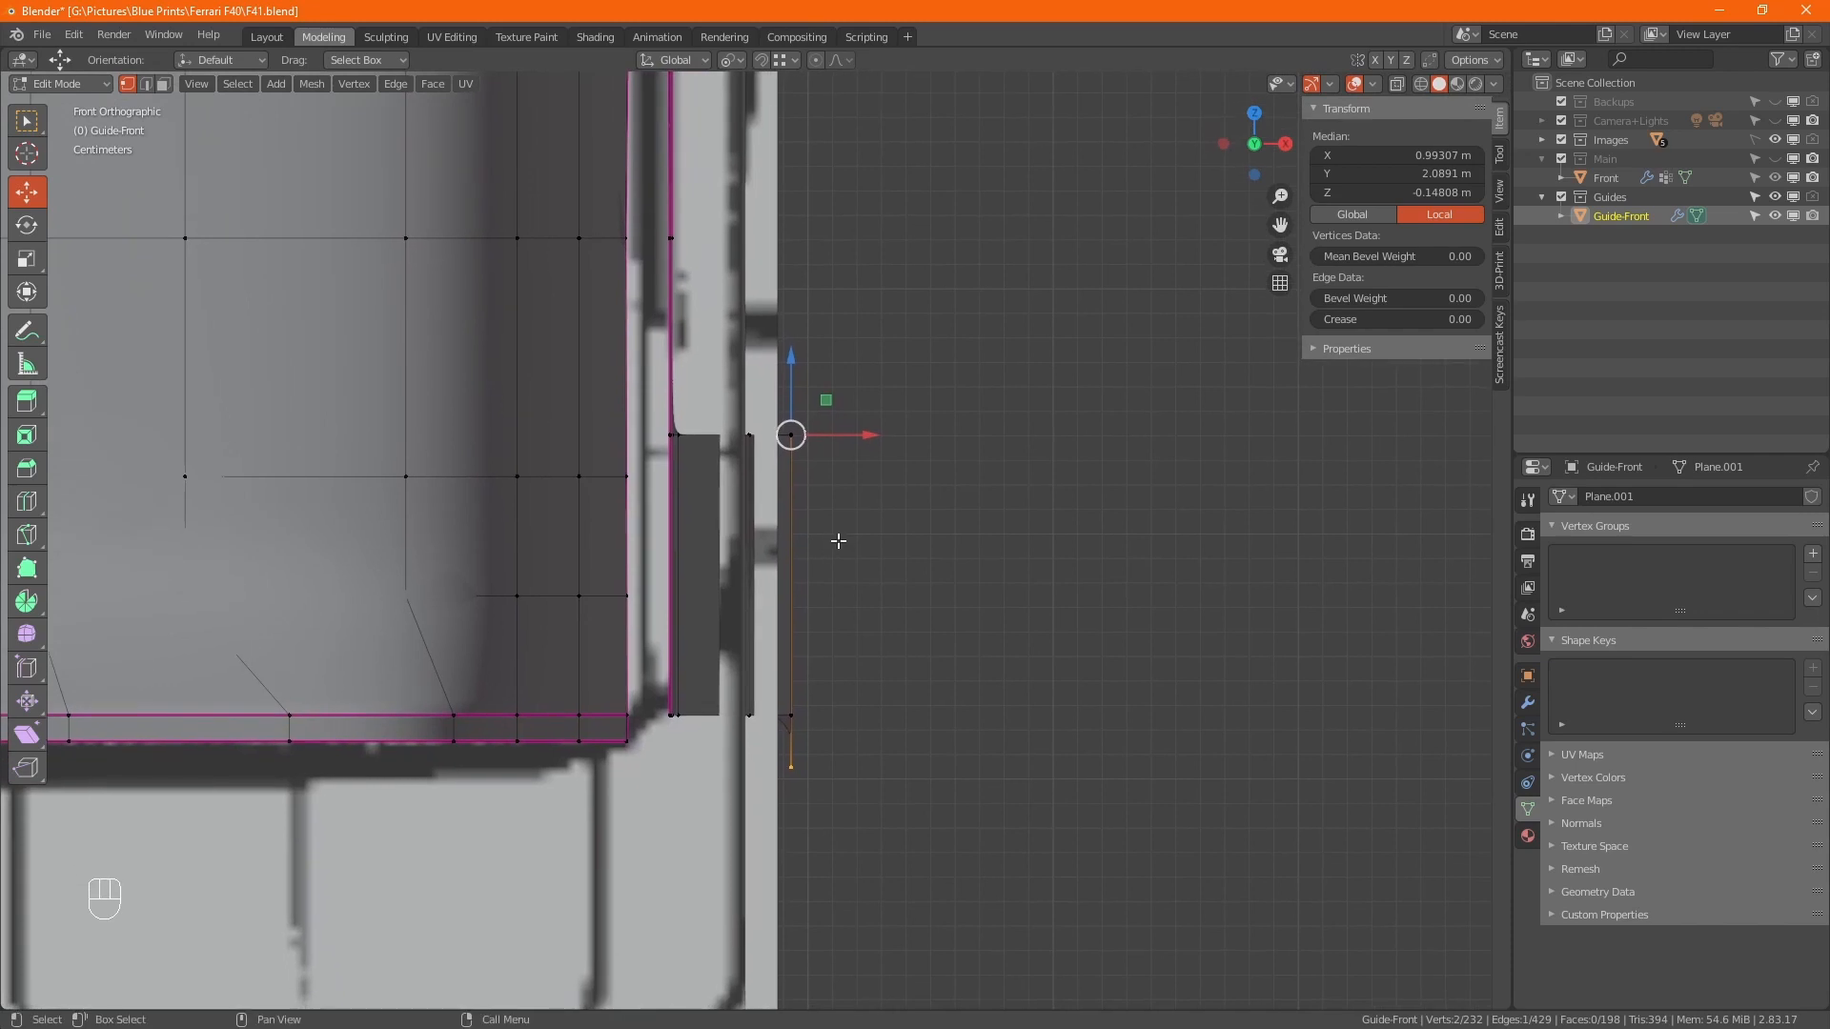
pyautogui.scroll(-1, 905, 626)
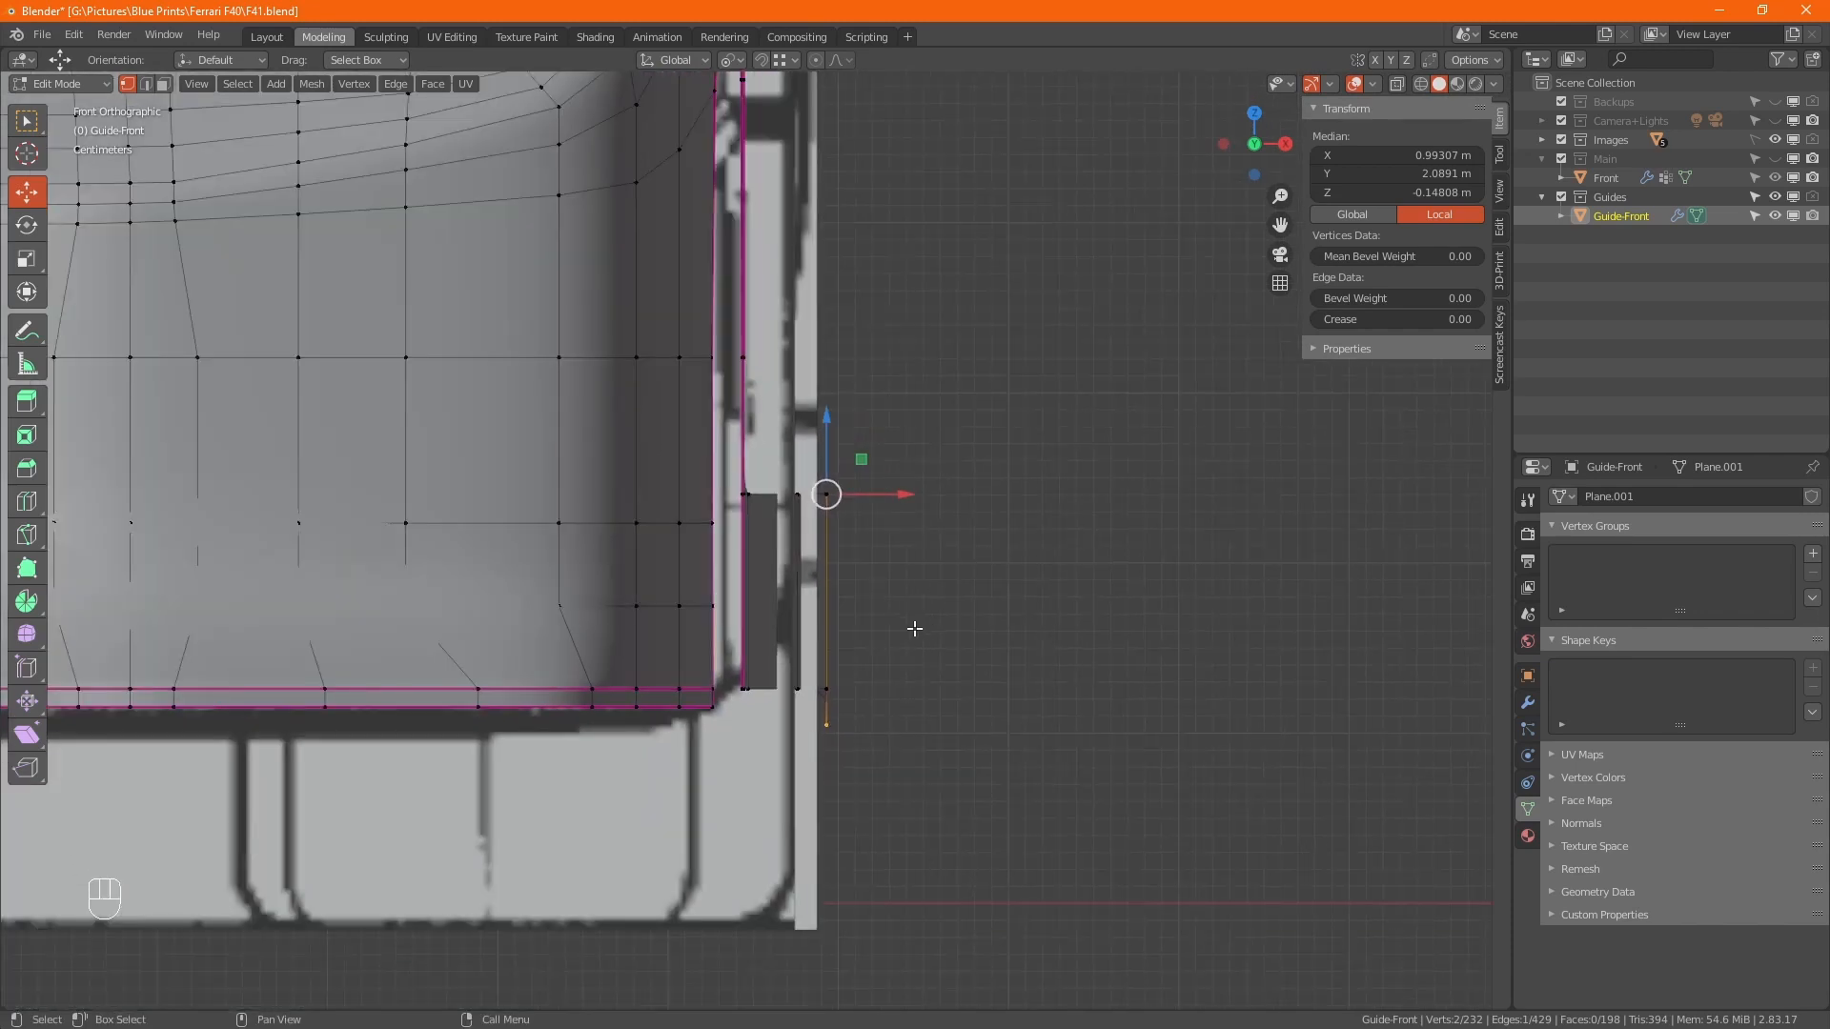
pyautogui.press('ctrl+KP_1')
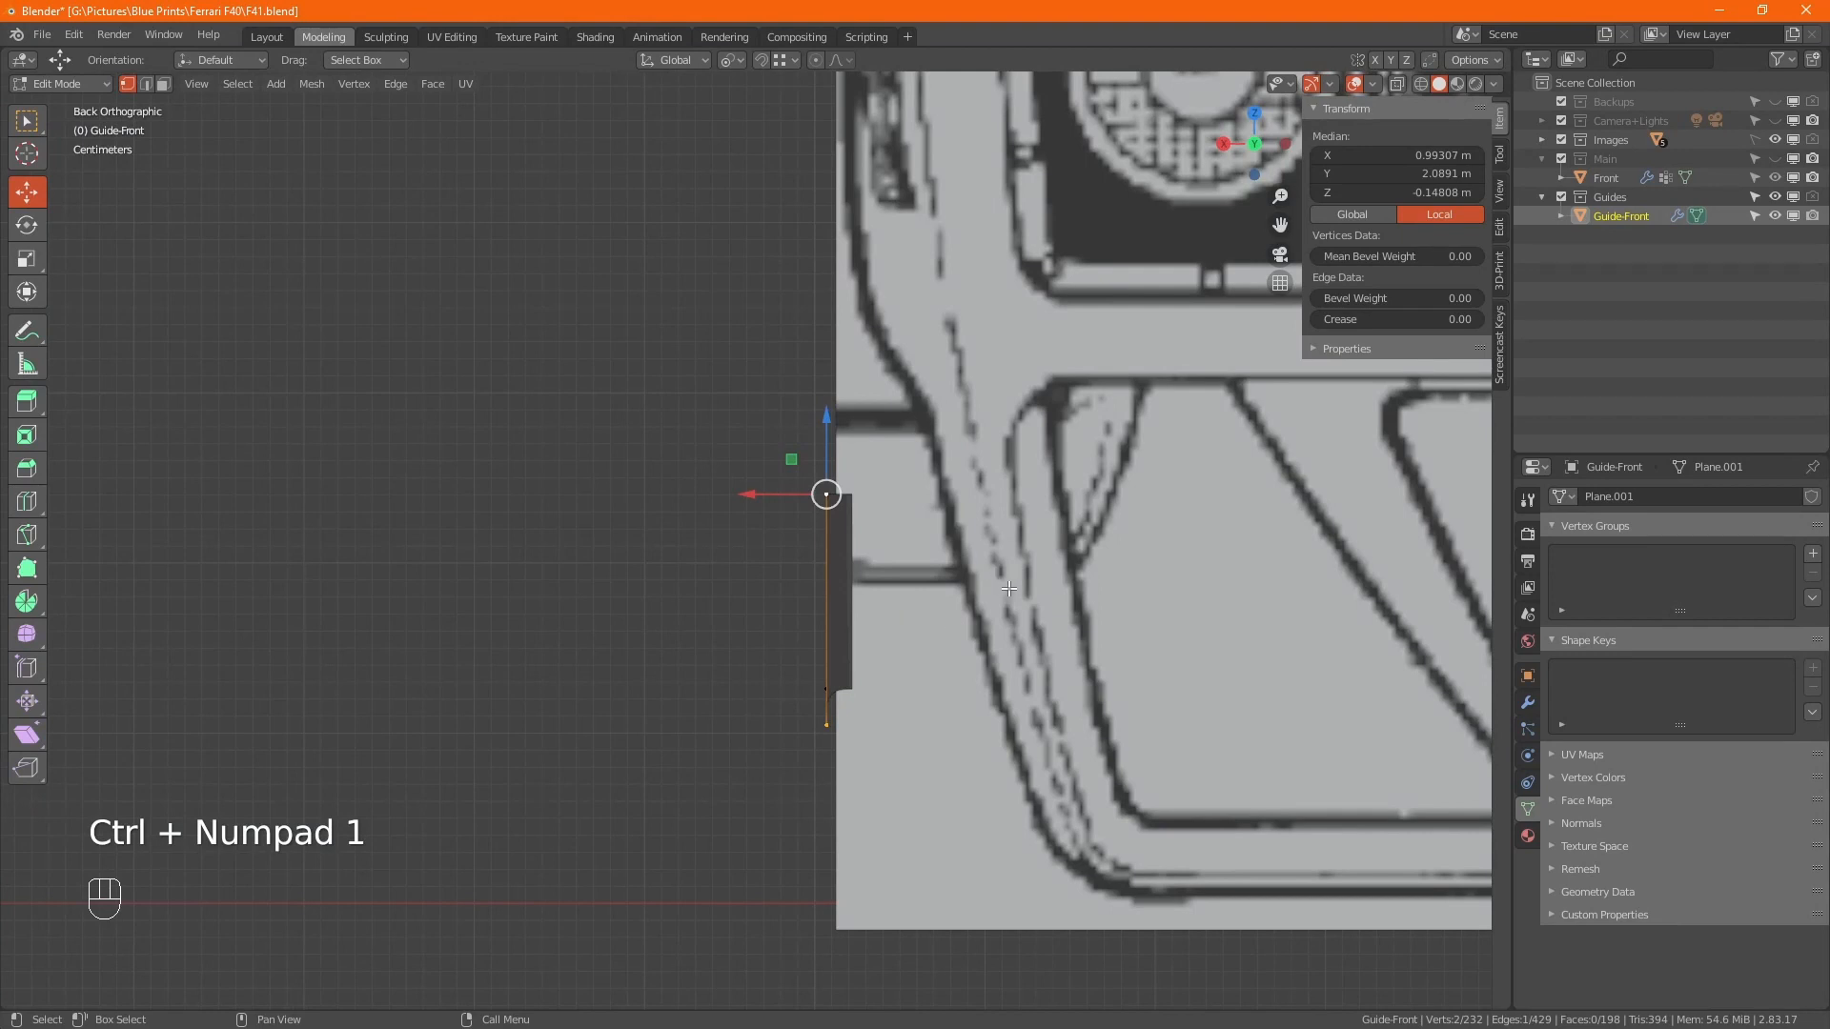
pyautogui.keyDown('ctrl'); pyautogui.moveTo(900, 381); pyautogui.dragTo(931, 662, button='middle'); pyautogui.keyUp('ctrl')
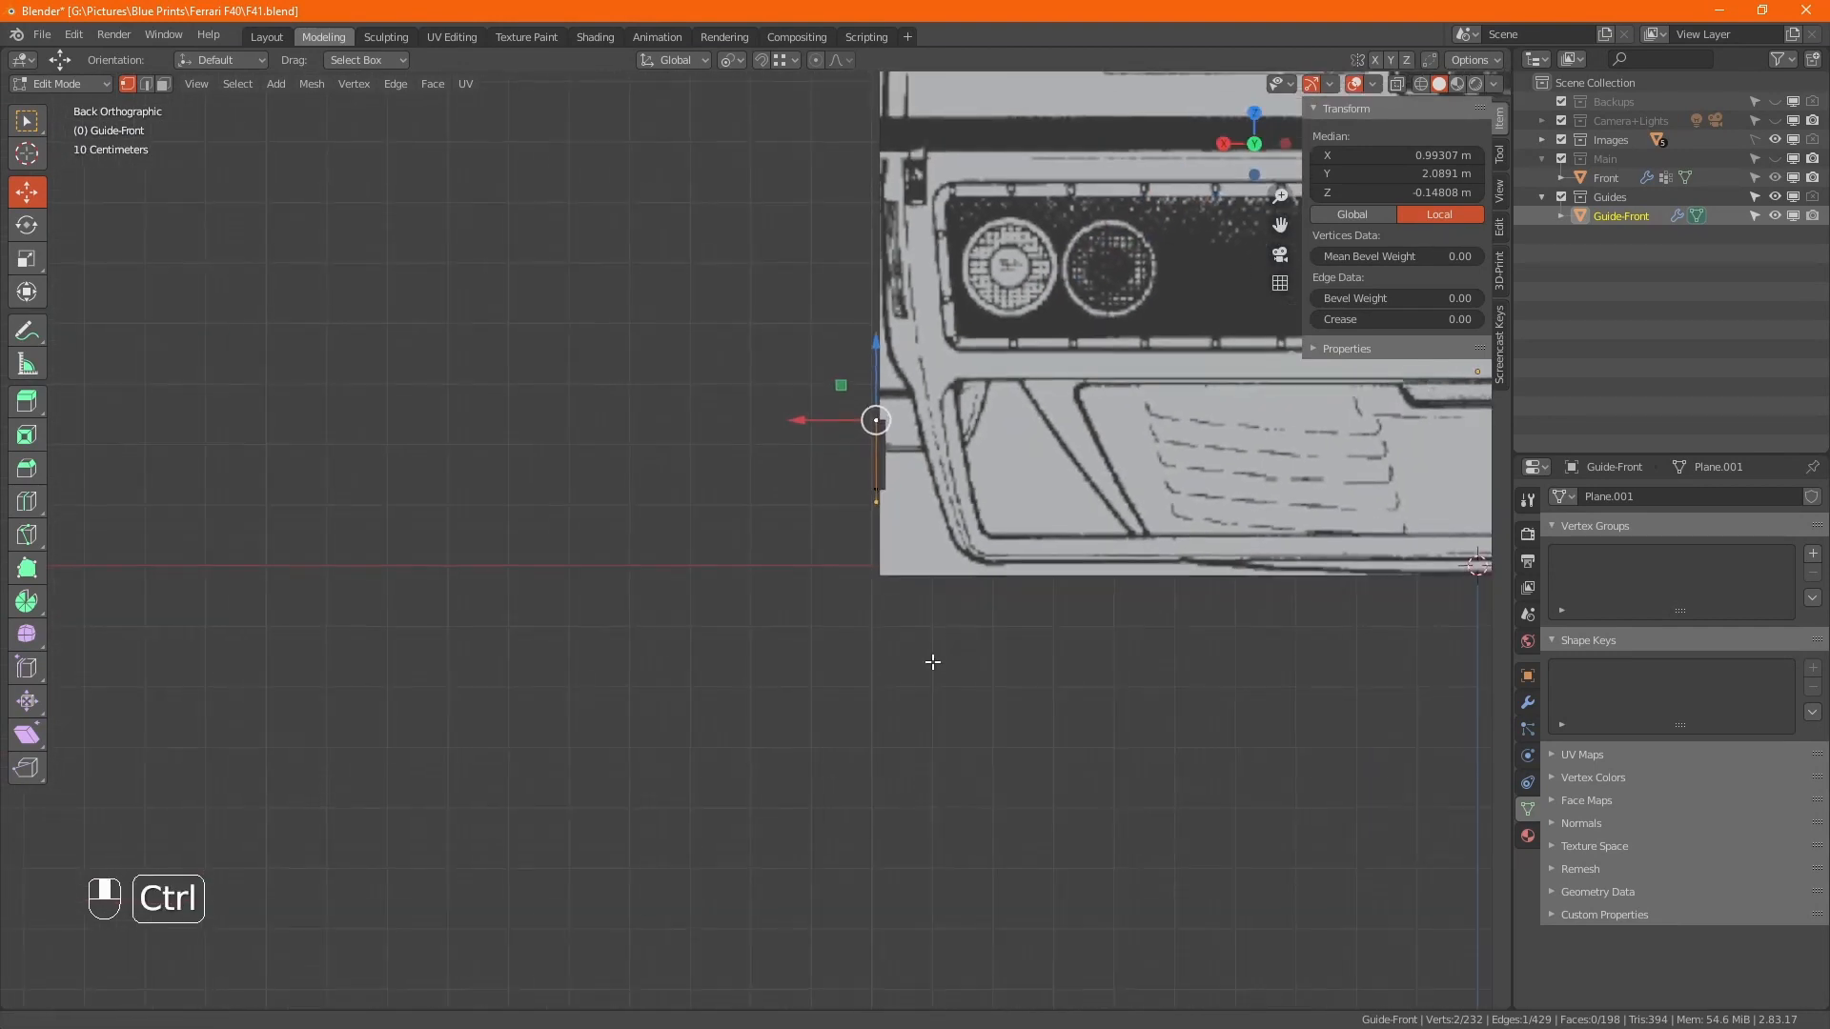
pyautogui.moveTo(955, 419); pyautogui.dragTo(566, 502, button='middle')
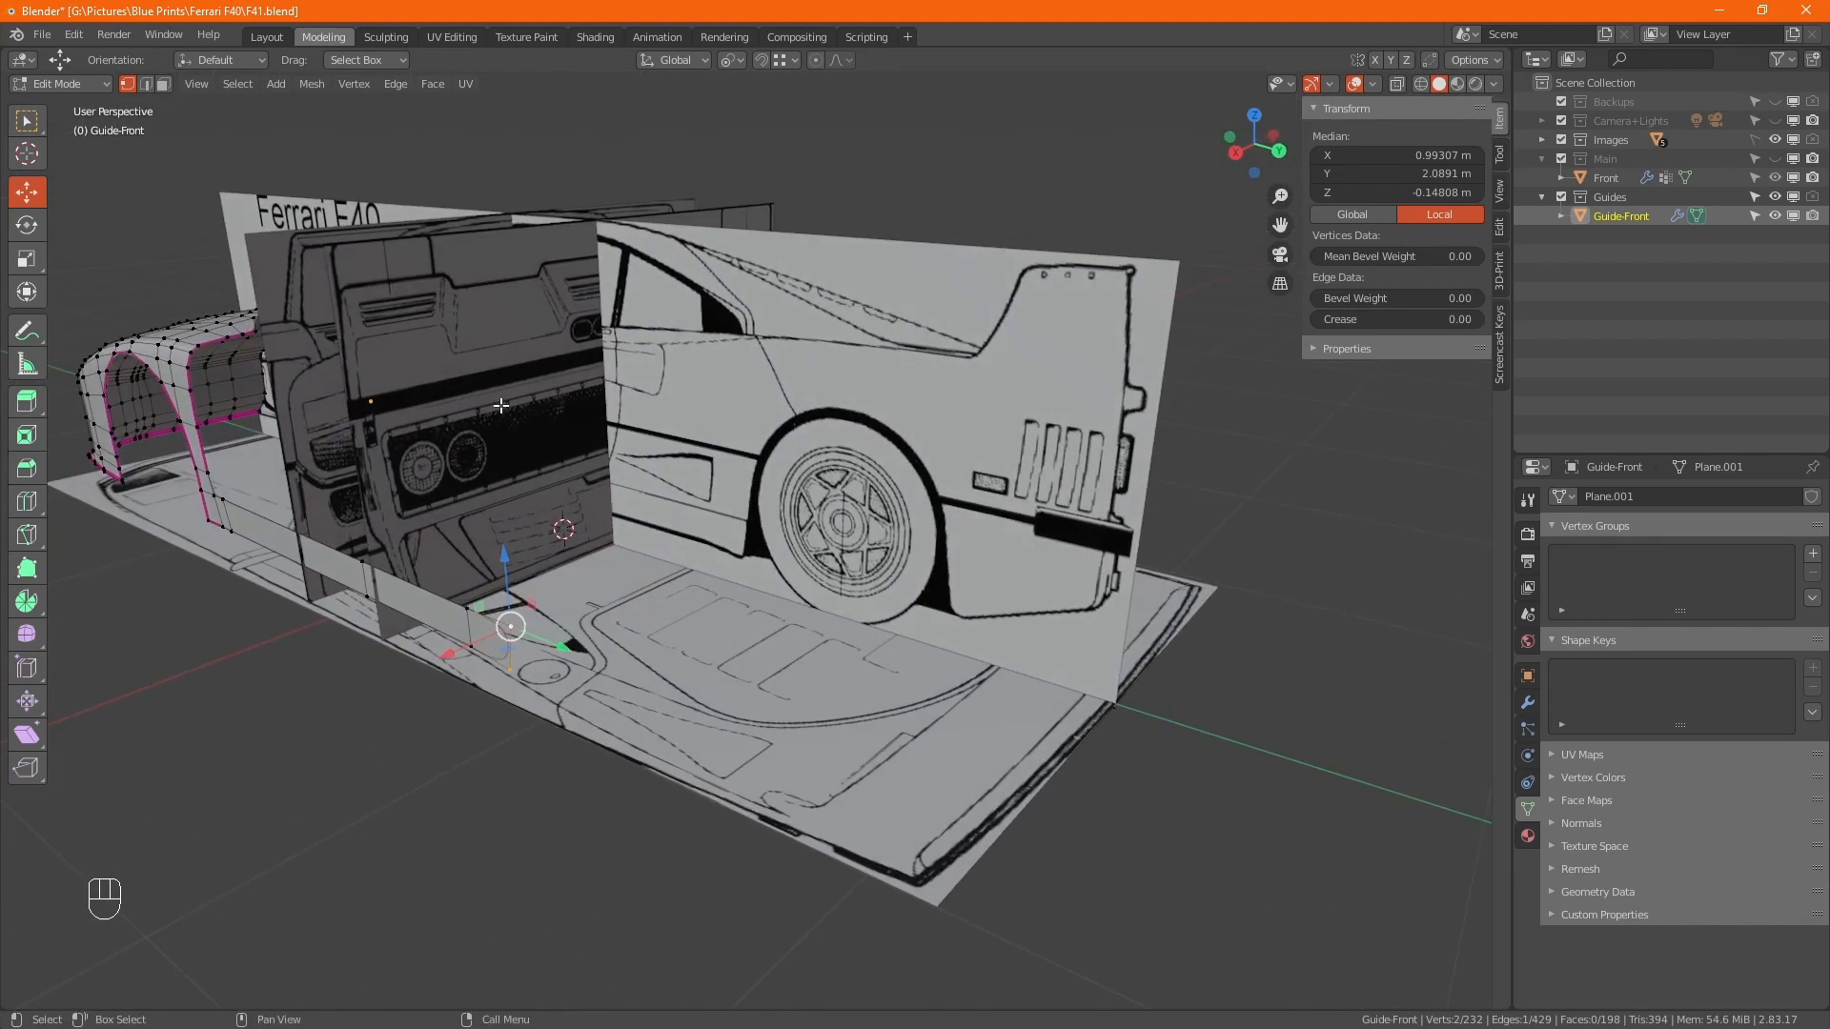
pyautogui.moveTo(501, 405); pyautogui.dragTo(699, 464, button='middle')
pyautogui.keyDown('alt'); pyautogui.moveTo(811, 545); pyautogui.dragTo(740, 421, button='middle'); pyautogui.keyUp('alt')
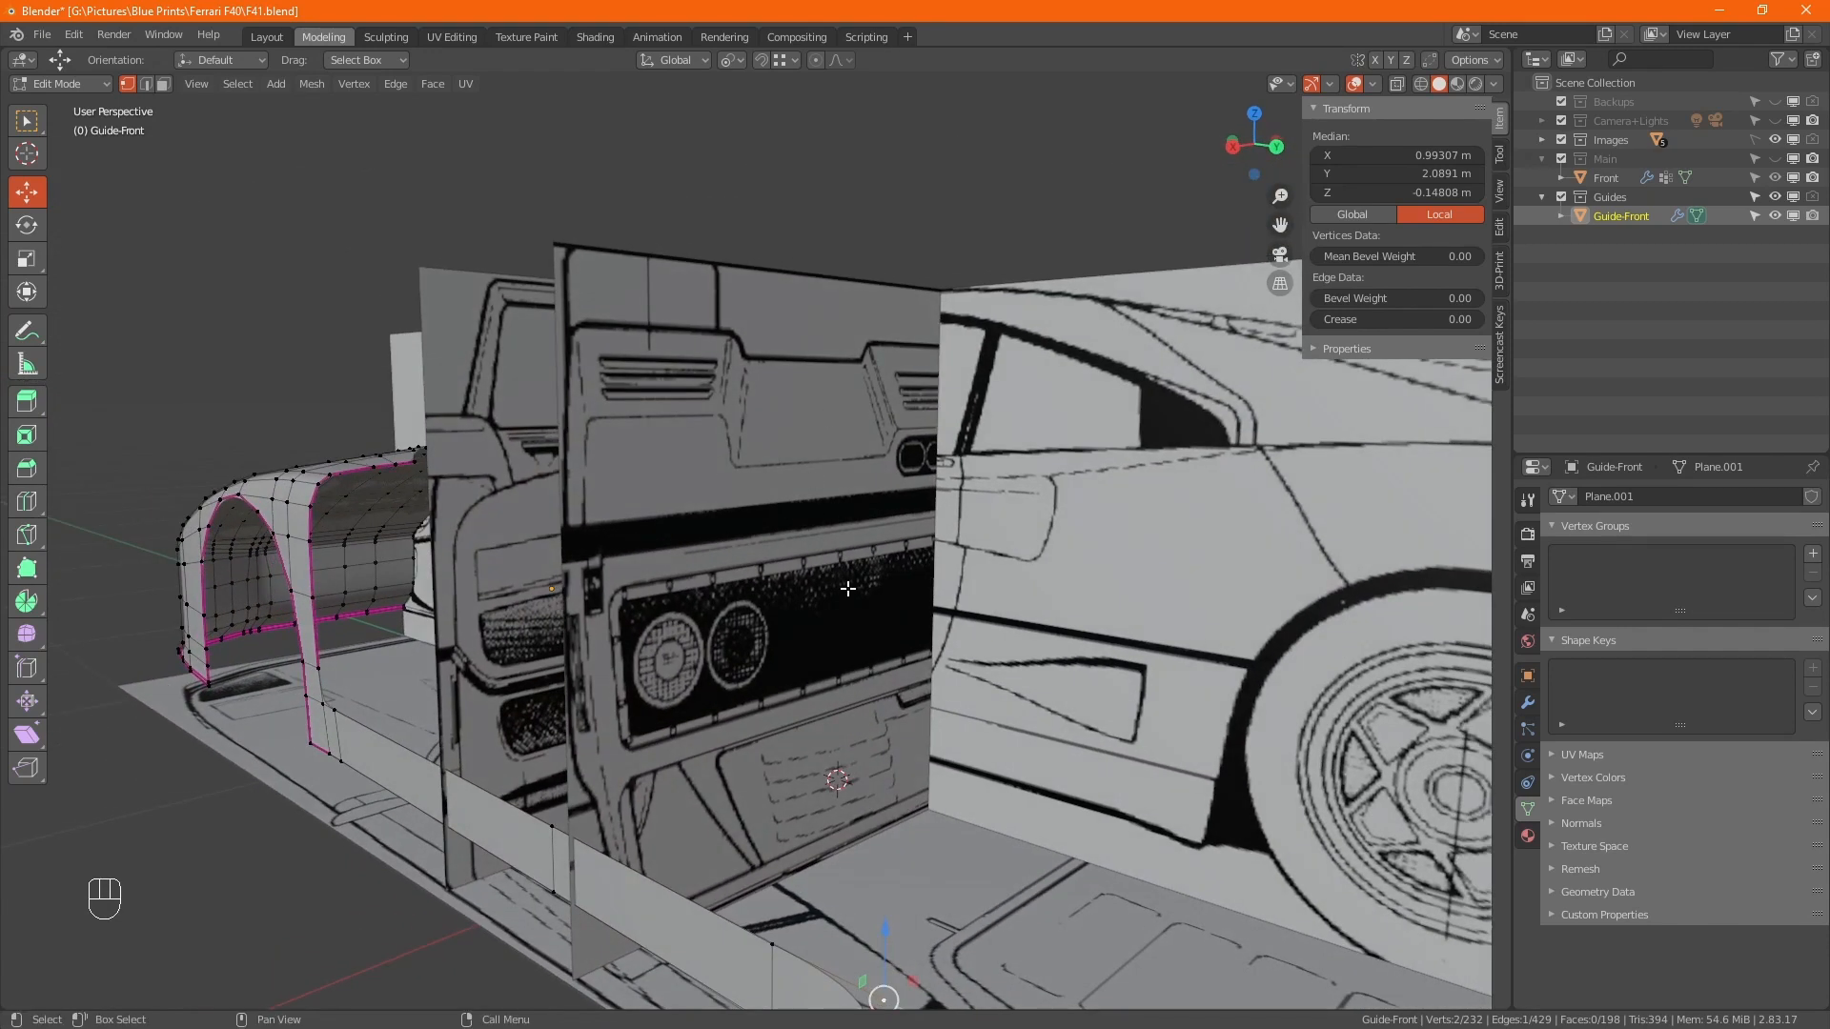
# Return to Object Mode and make the Images collection selectable in the viewport.
pyautogui.press('Tab')
pyautogui.click(789, 317)
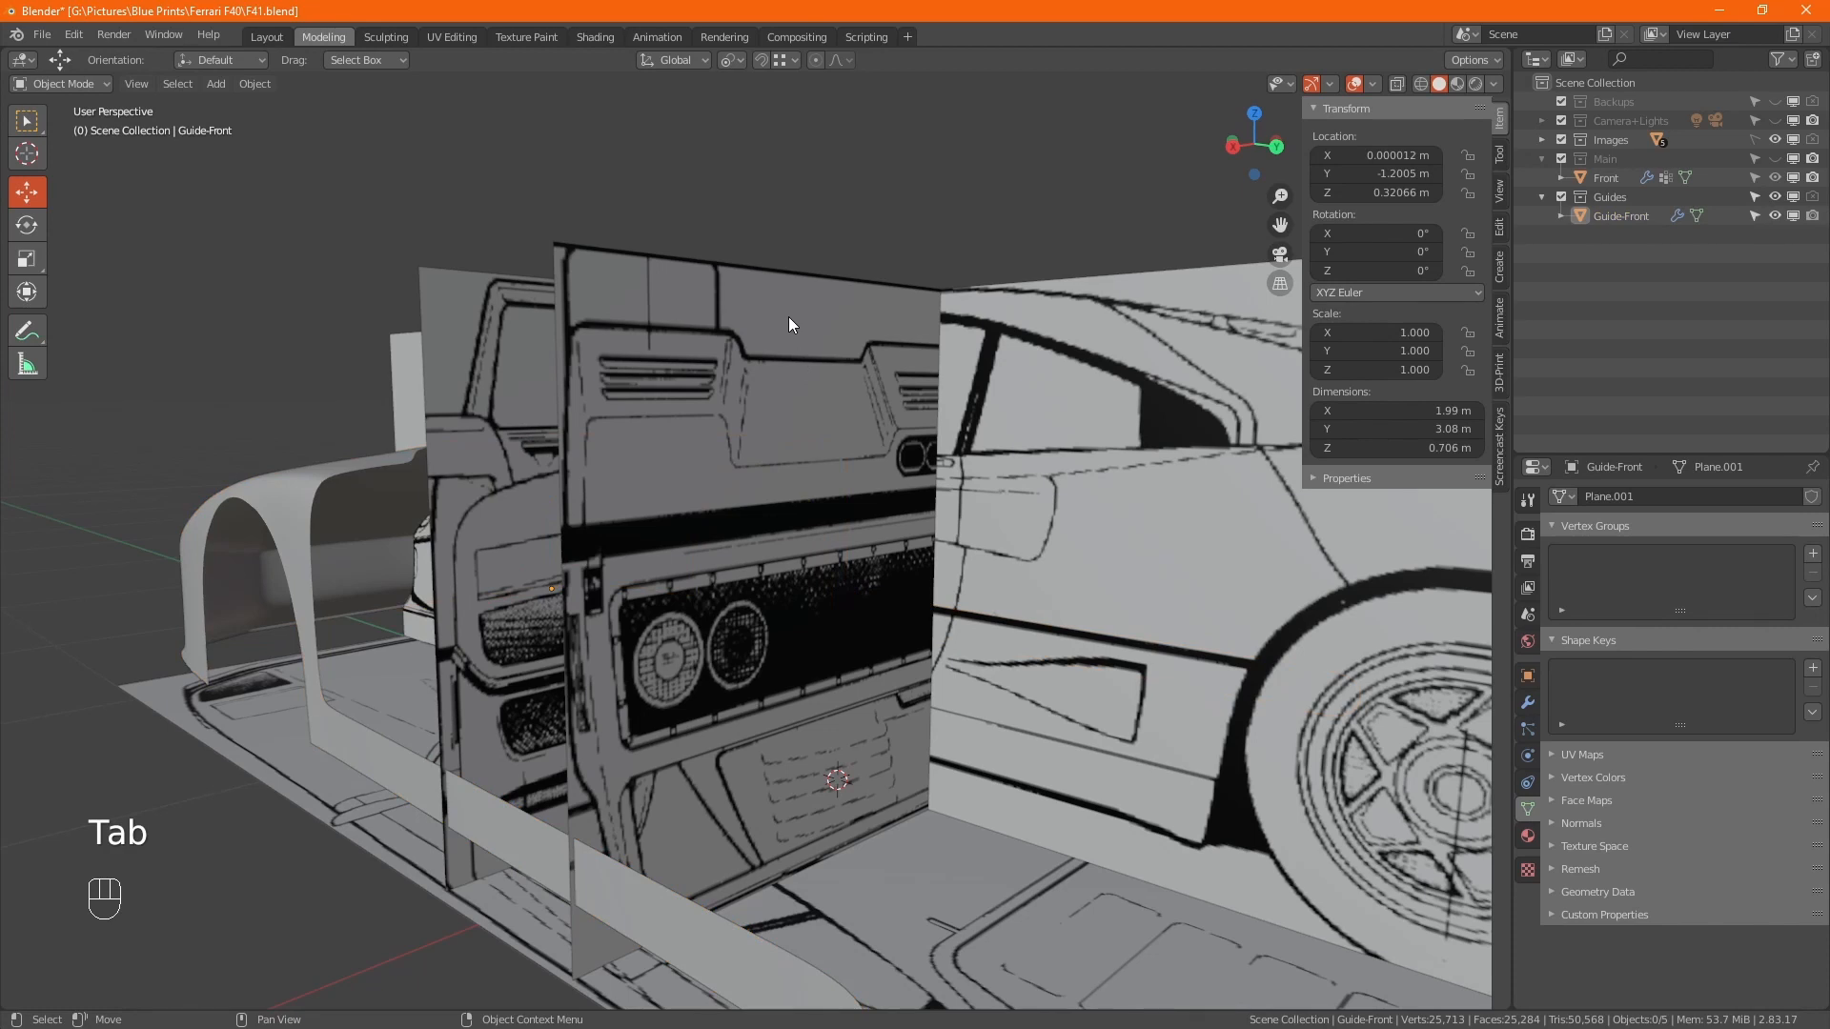
pyautogui.click(1756, 141)
# Select the BP-rear blueprint plane and rotate it 180° about the global Y axis.
pyautogui.click(745, 311)
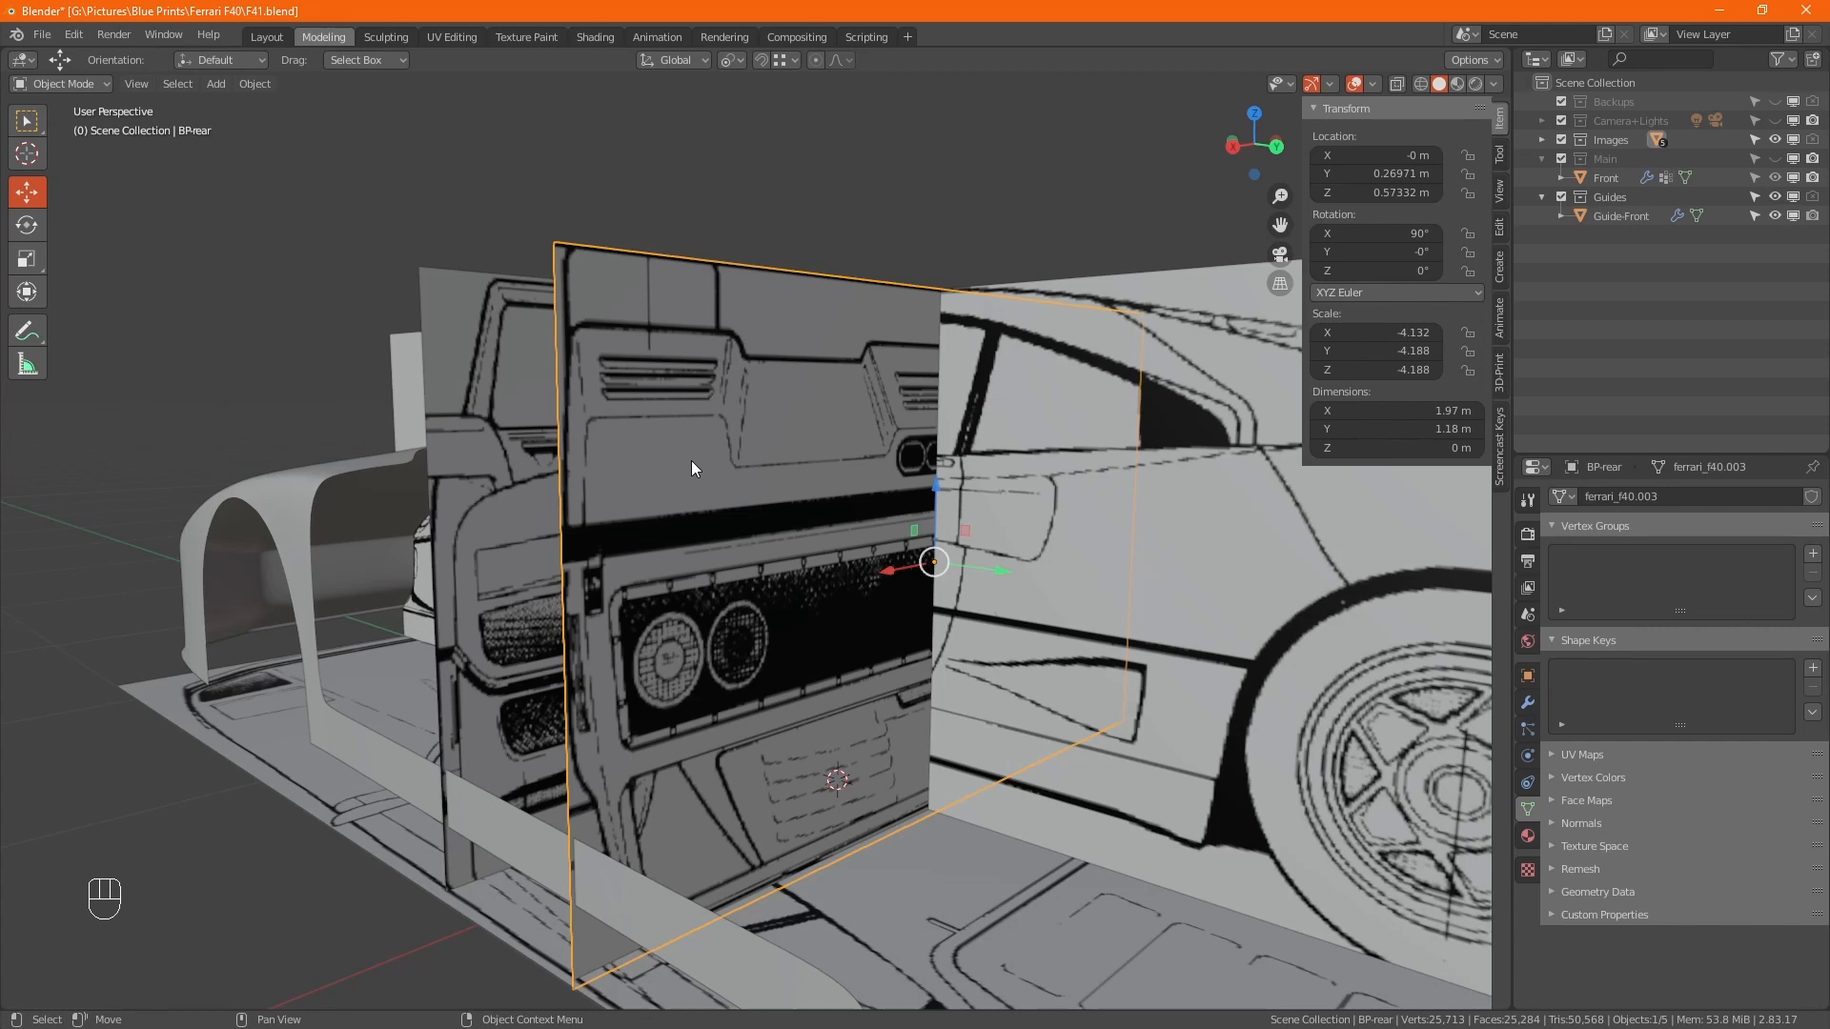
pyautogui.keyDown('alt'); pyautogui.moveTo(786, 532); pyautogui.dragTo(911, 695, button='middle'); pyautogui.keyUp('alt')
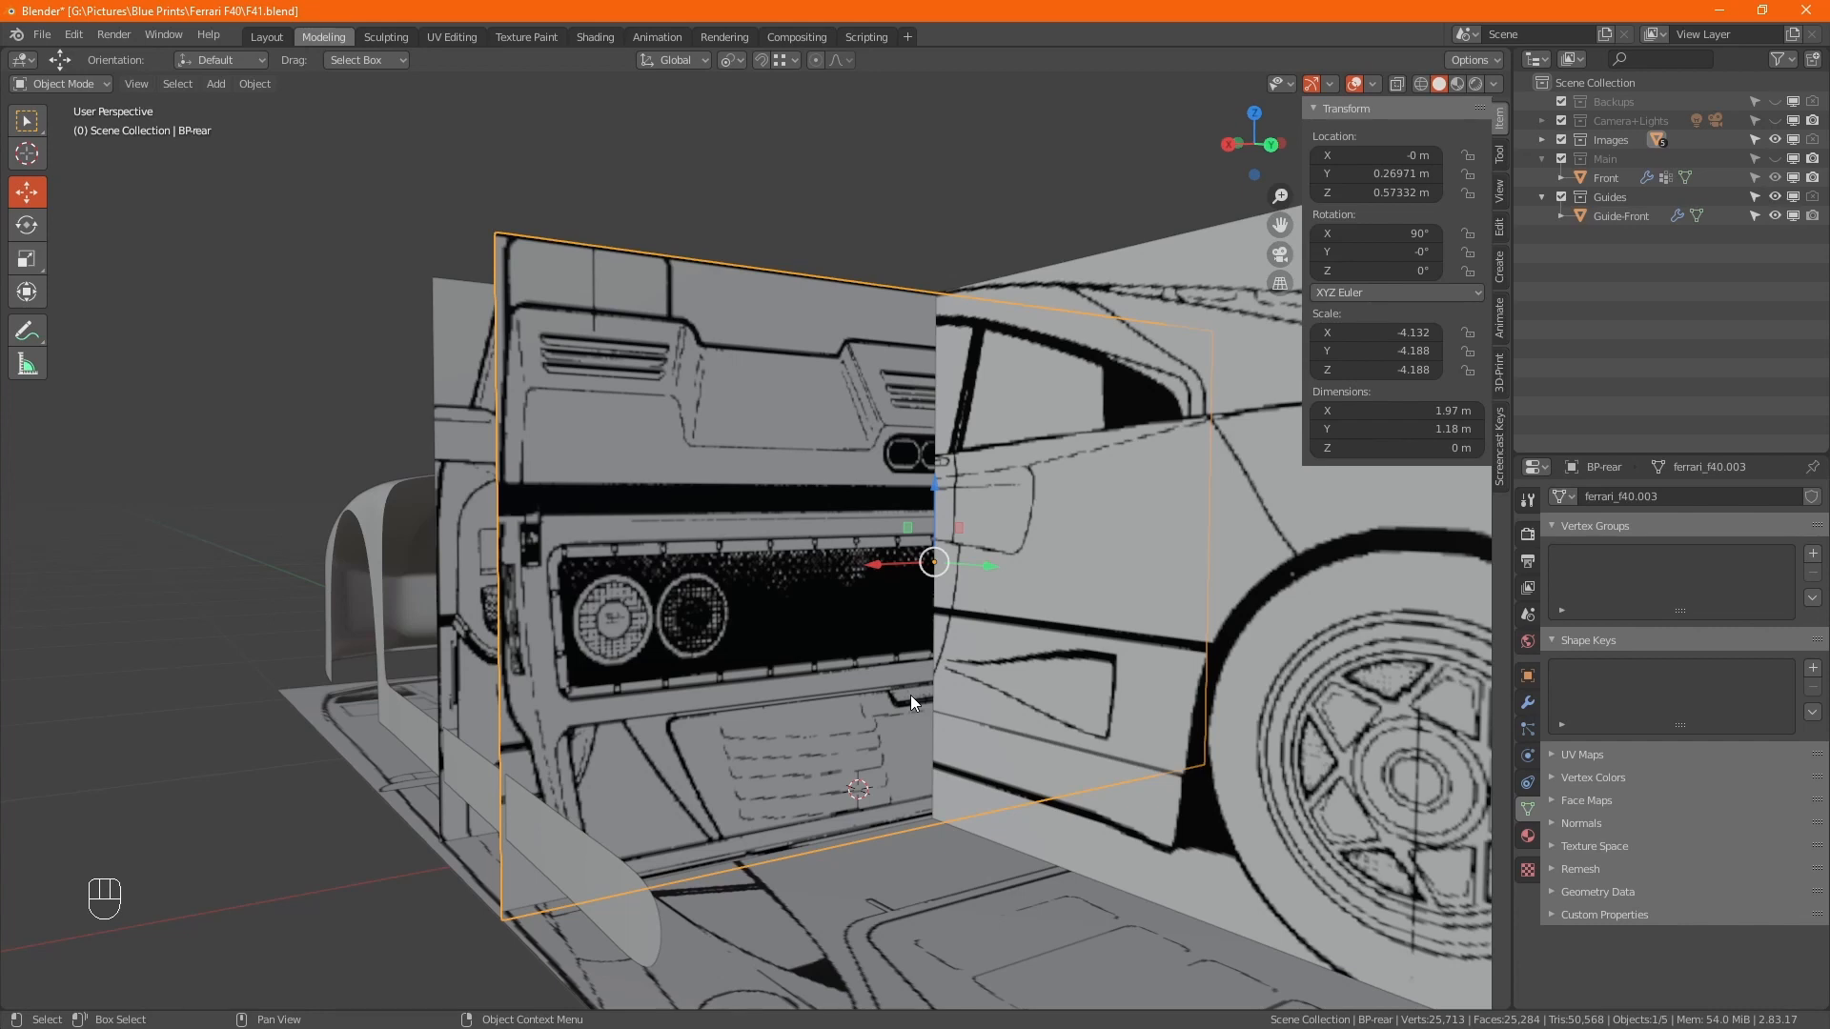
pyautogui.press('r')
pyautogui.press('y')
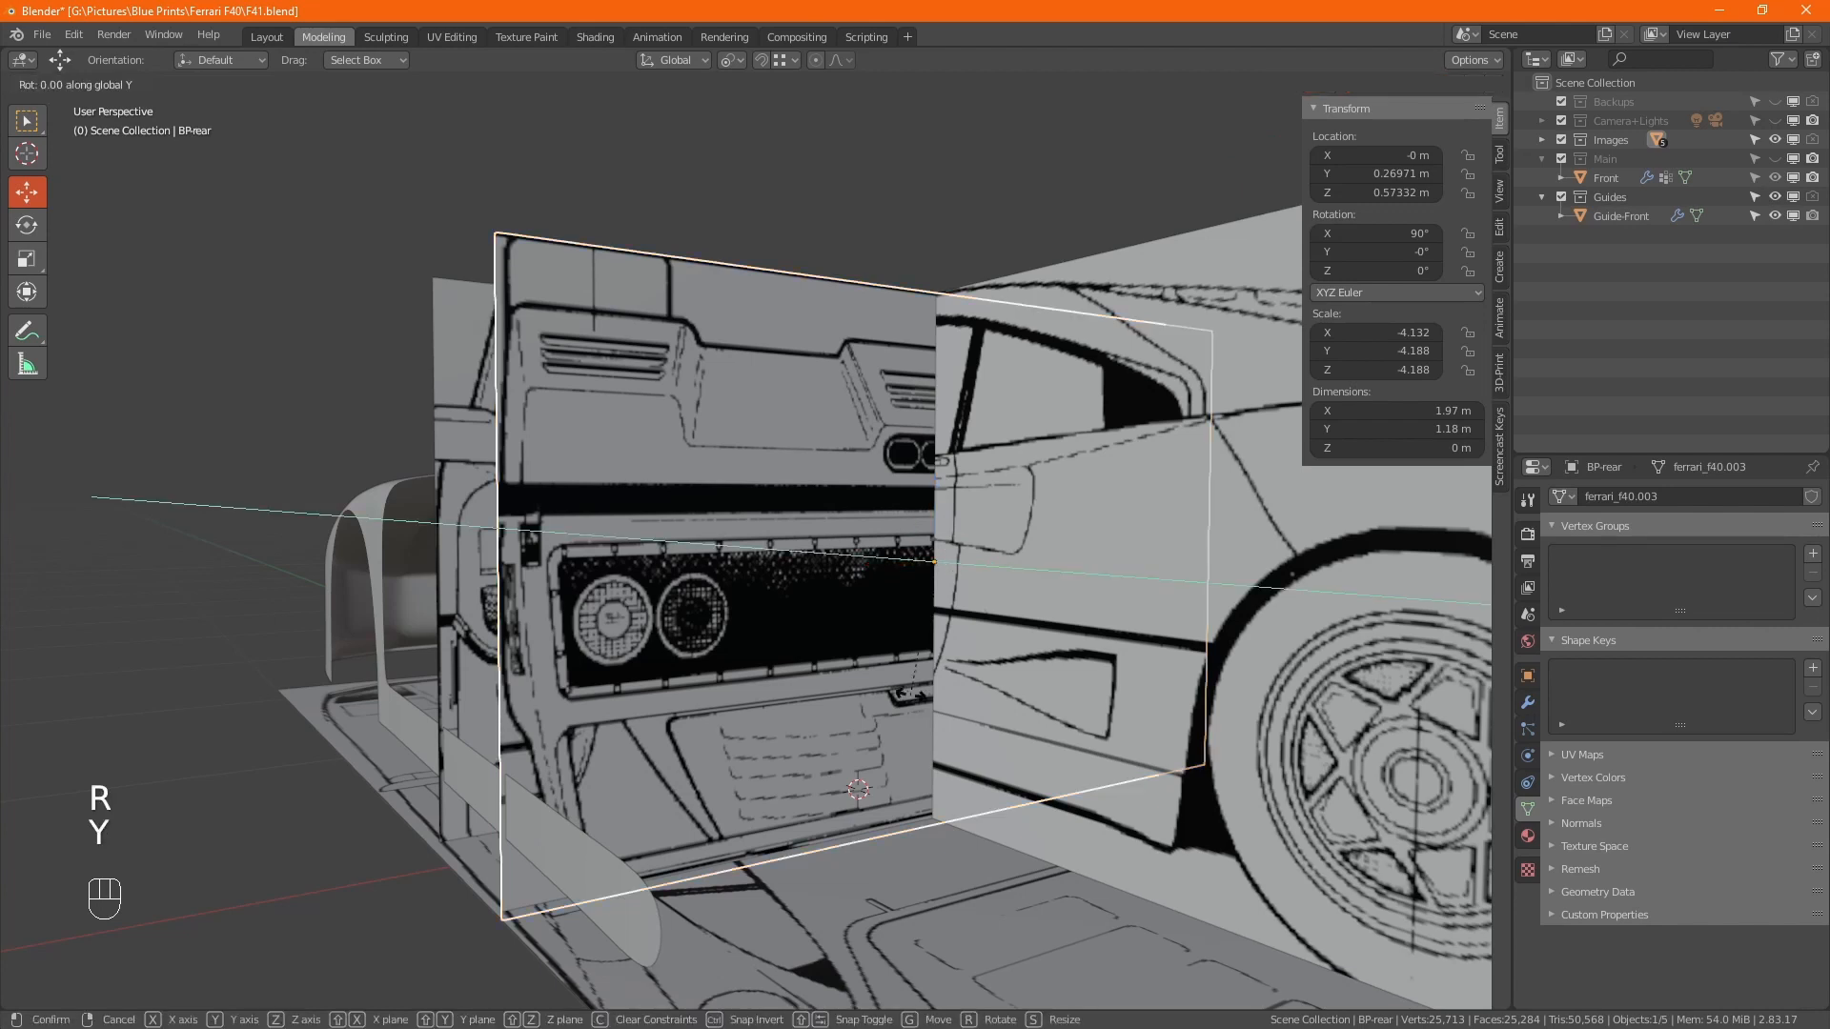
pyautogui.press('KP_1')
pyautogui.press('KP_8')
pyautogui.press('KP_0')
pyautogui.press('KP_Enter')
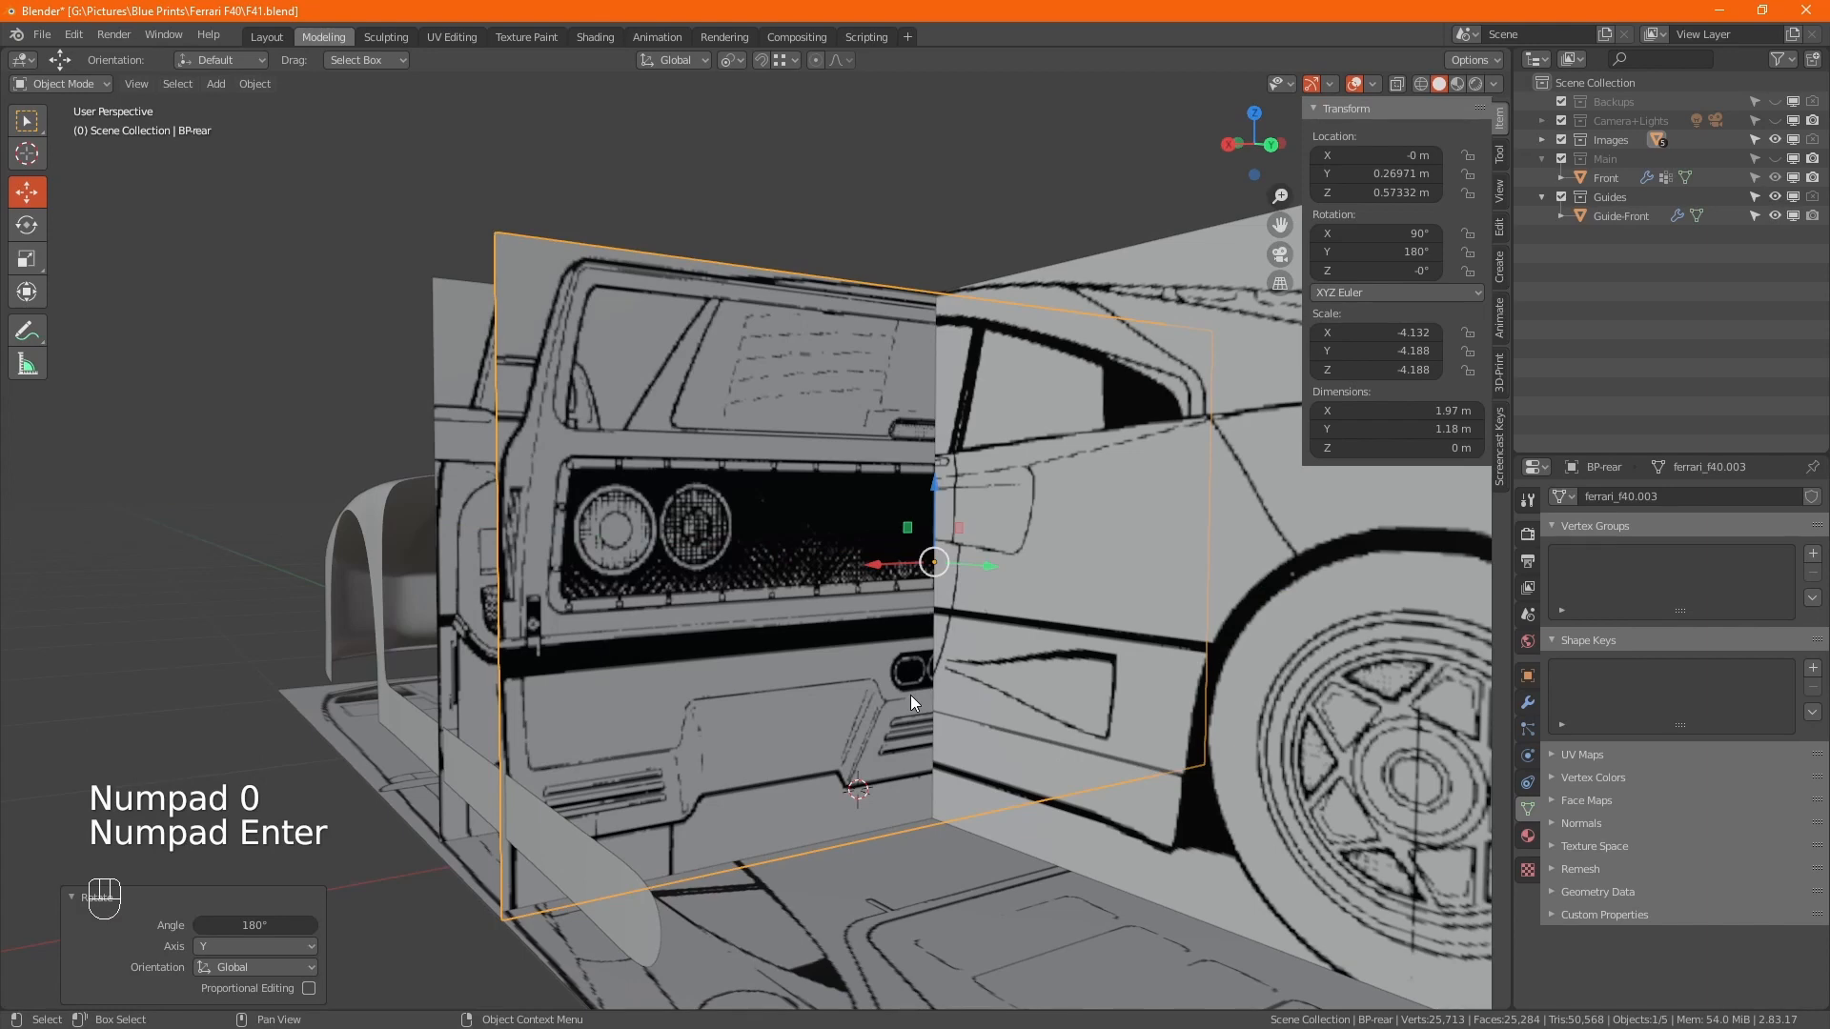
# Move the BP-rear blueprint plane about 1.743 m along global Y to the rear end of the side blueprint.
pyautogui.keyDown('alt'); pyautogui.moveTo(770, 484); pyautogui.dragTo(1221, 547); pyautogui.keyUp('alt')
pyautogui.moveTo(1158, 561); pyautogui.dragTo(816, 592, button='middle')
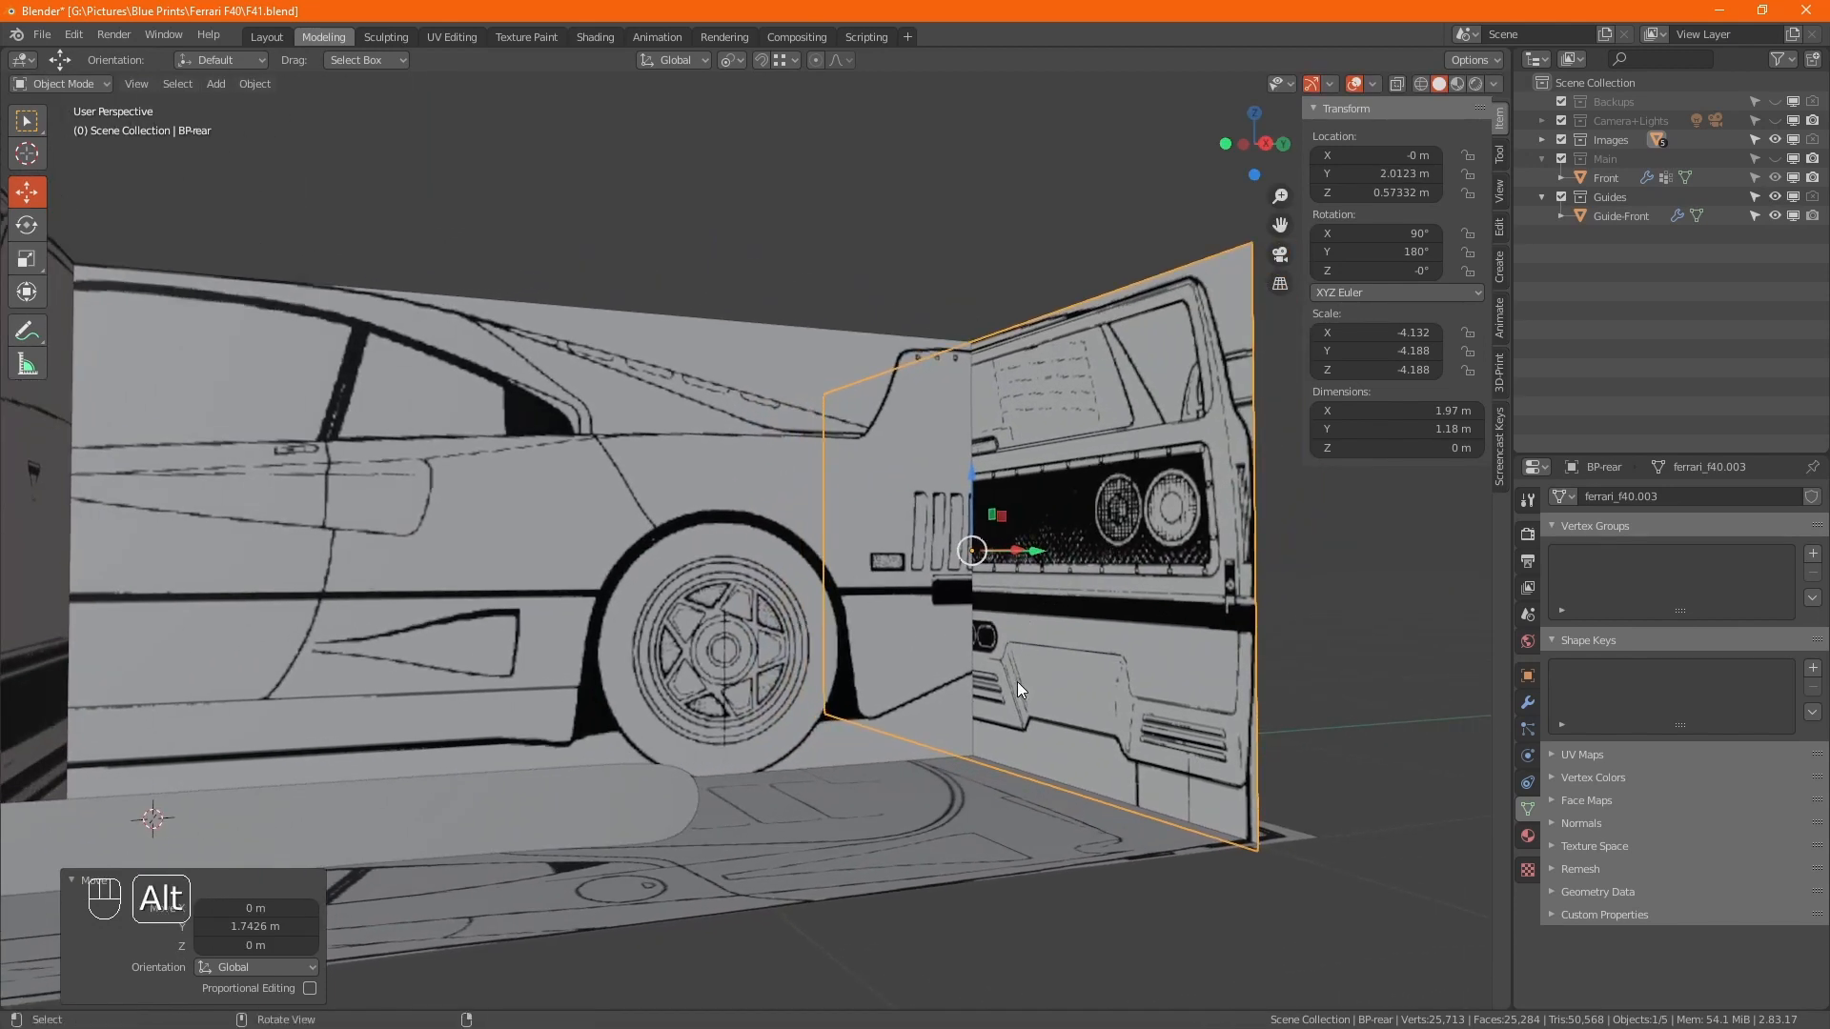
pyautogui.keyDown('alt'); pyautogui.moveTo(1016, 683); pyautogui.dragTo(986, 592); pyautogui.keyUp('alt')
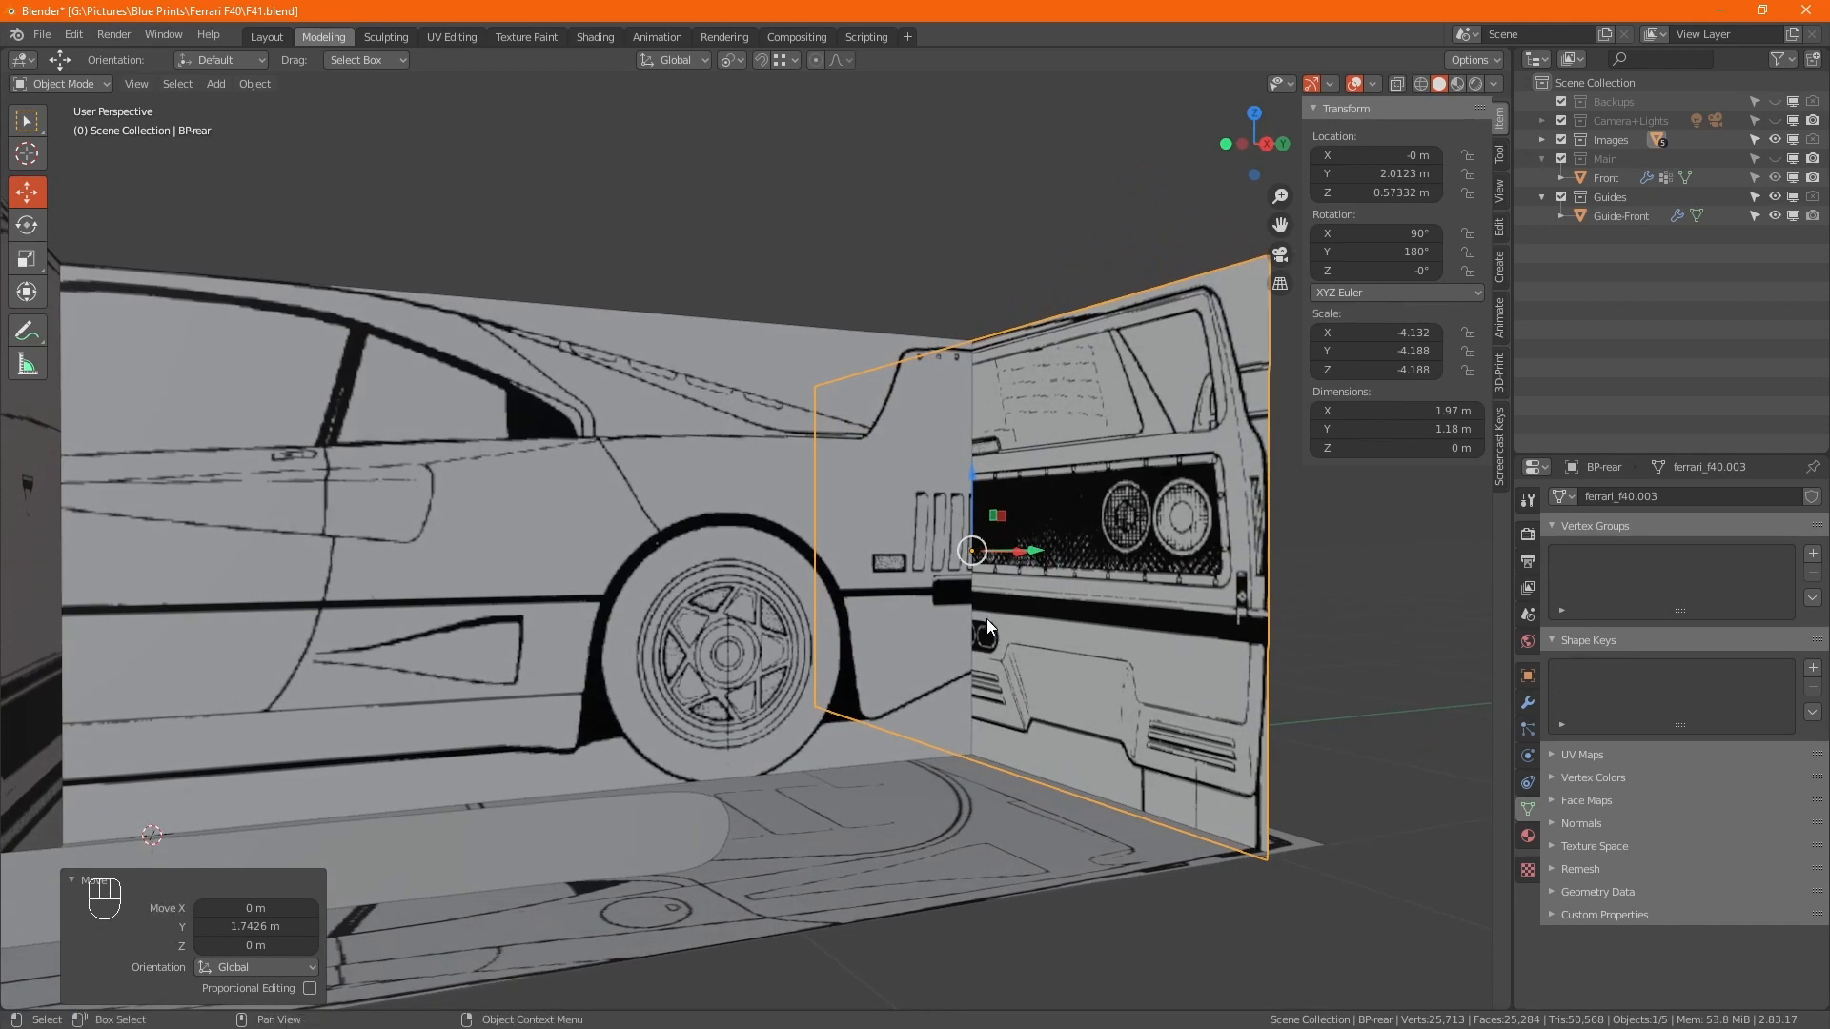
# Select the top edge of the BP-rear plane in Edit Mode and snap the 3D cursor to it.
pyautogui.press('Tab')
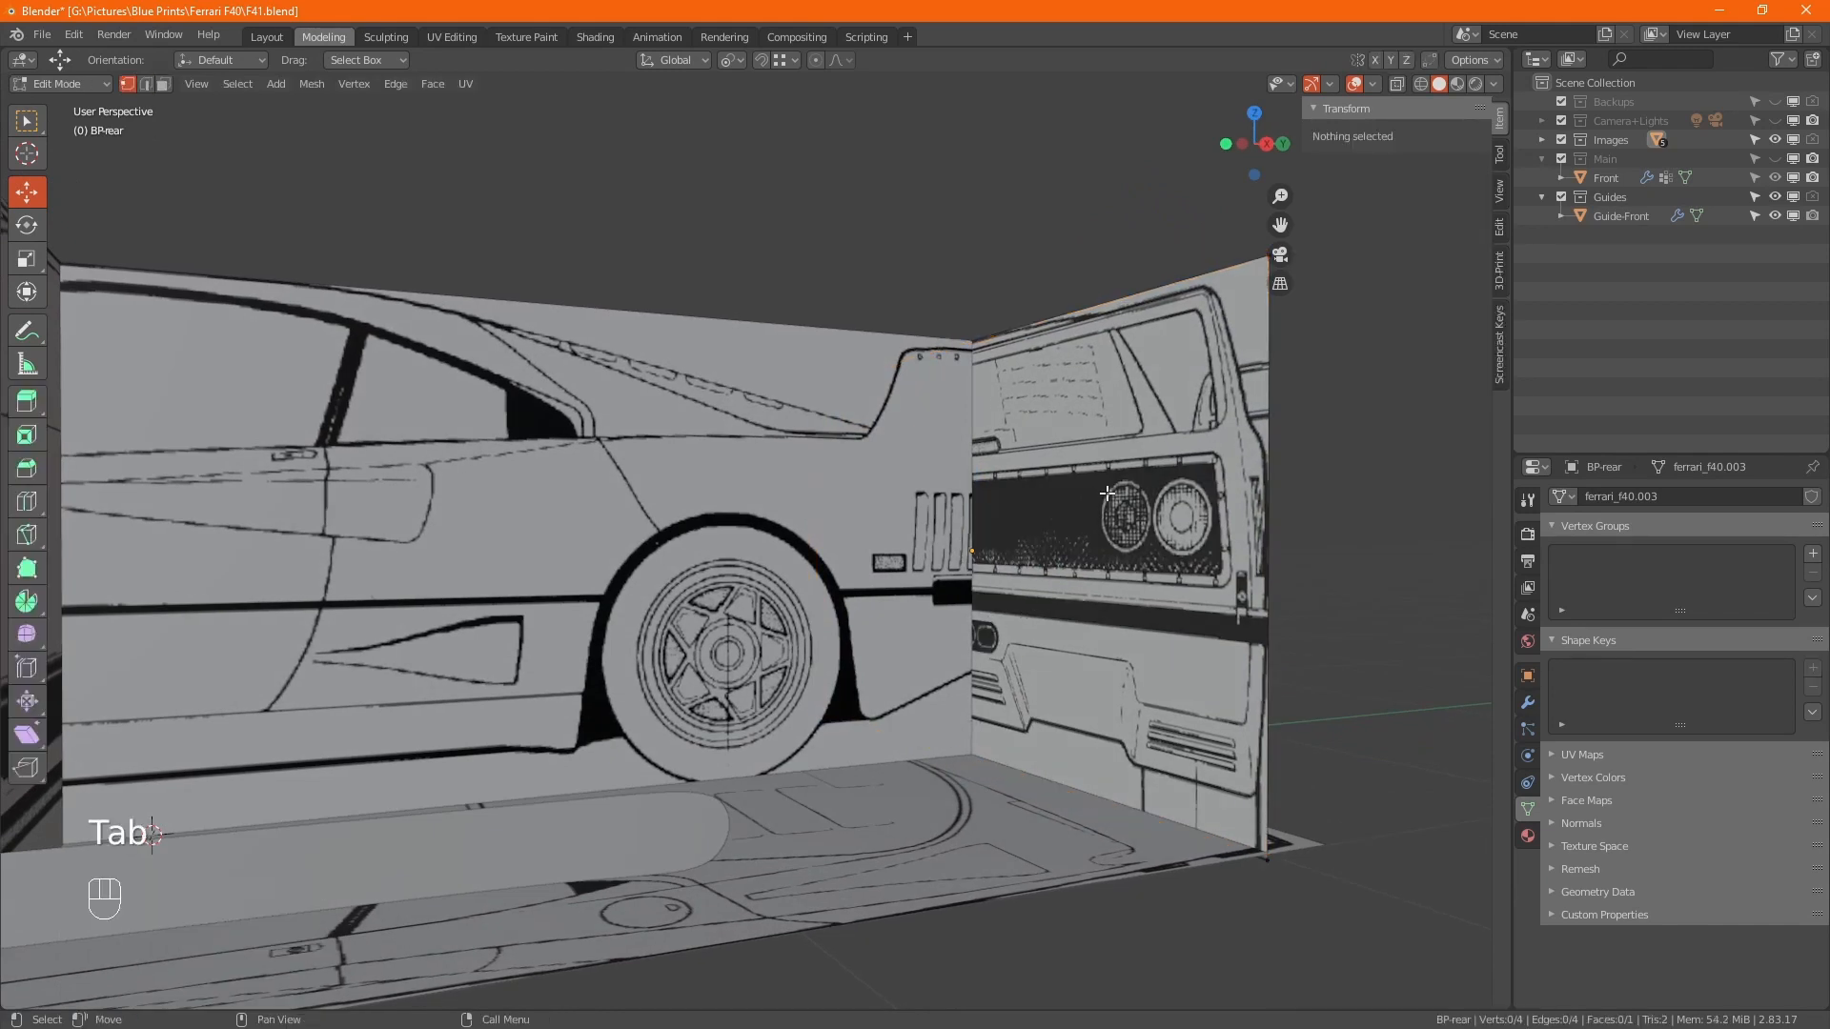
pyautogui.press('2')
pyautogui.keyDown('alt'); pyautogui.click(1020, 496); pyautogui.keyUp('alt')
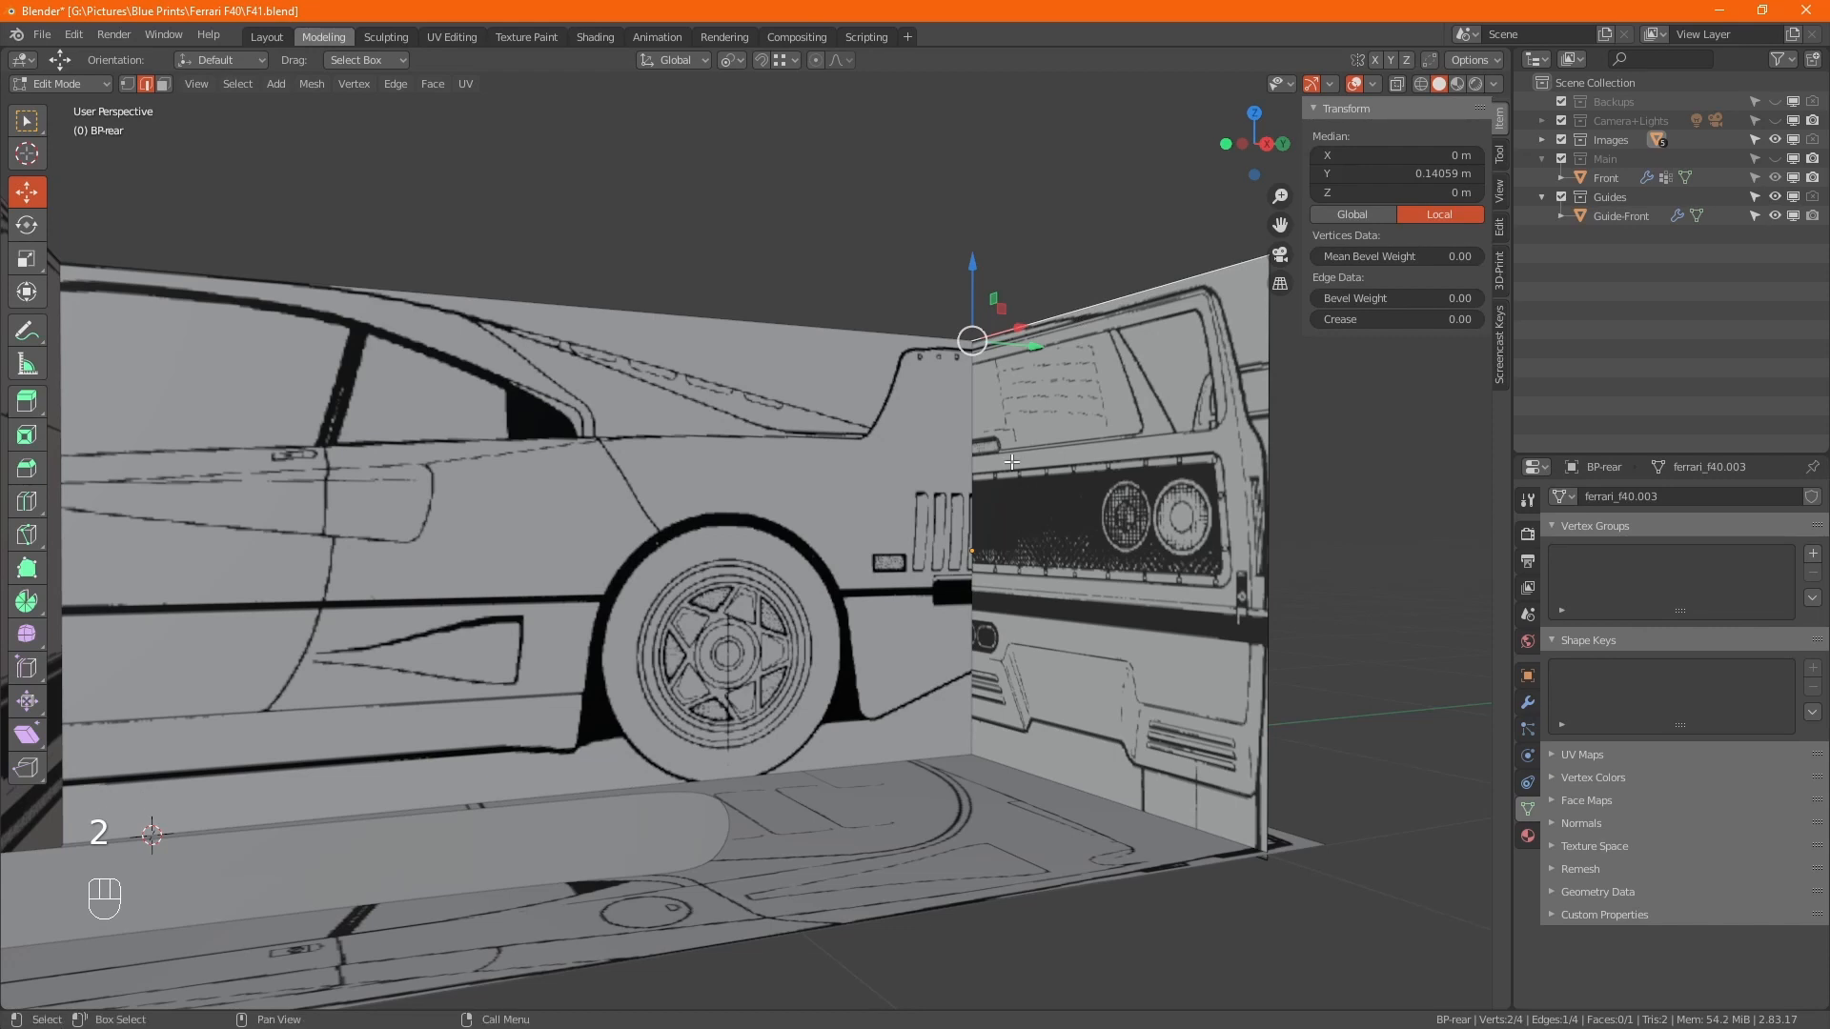
pyautogui.keyDown('alt'); pyautogui.moveTo(1011, 462); pyautogui.dragTo(982, 620); pyautogui.keyUp('alt')
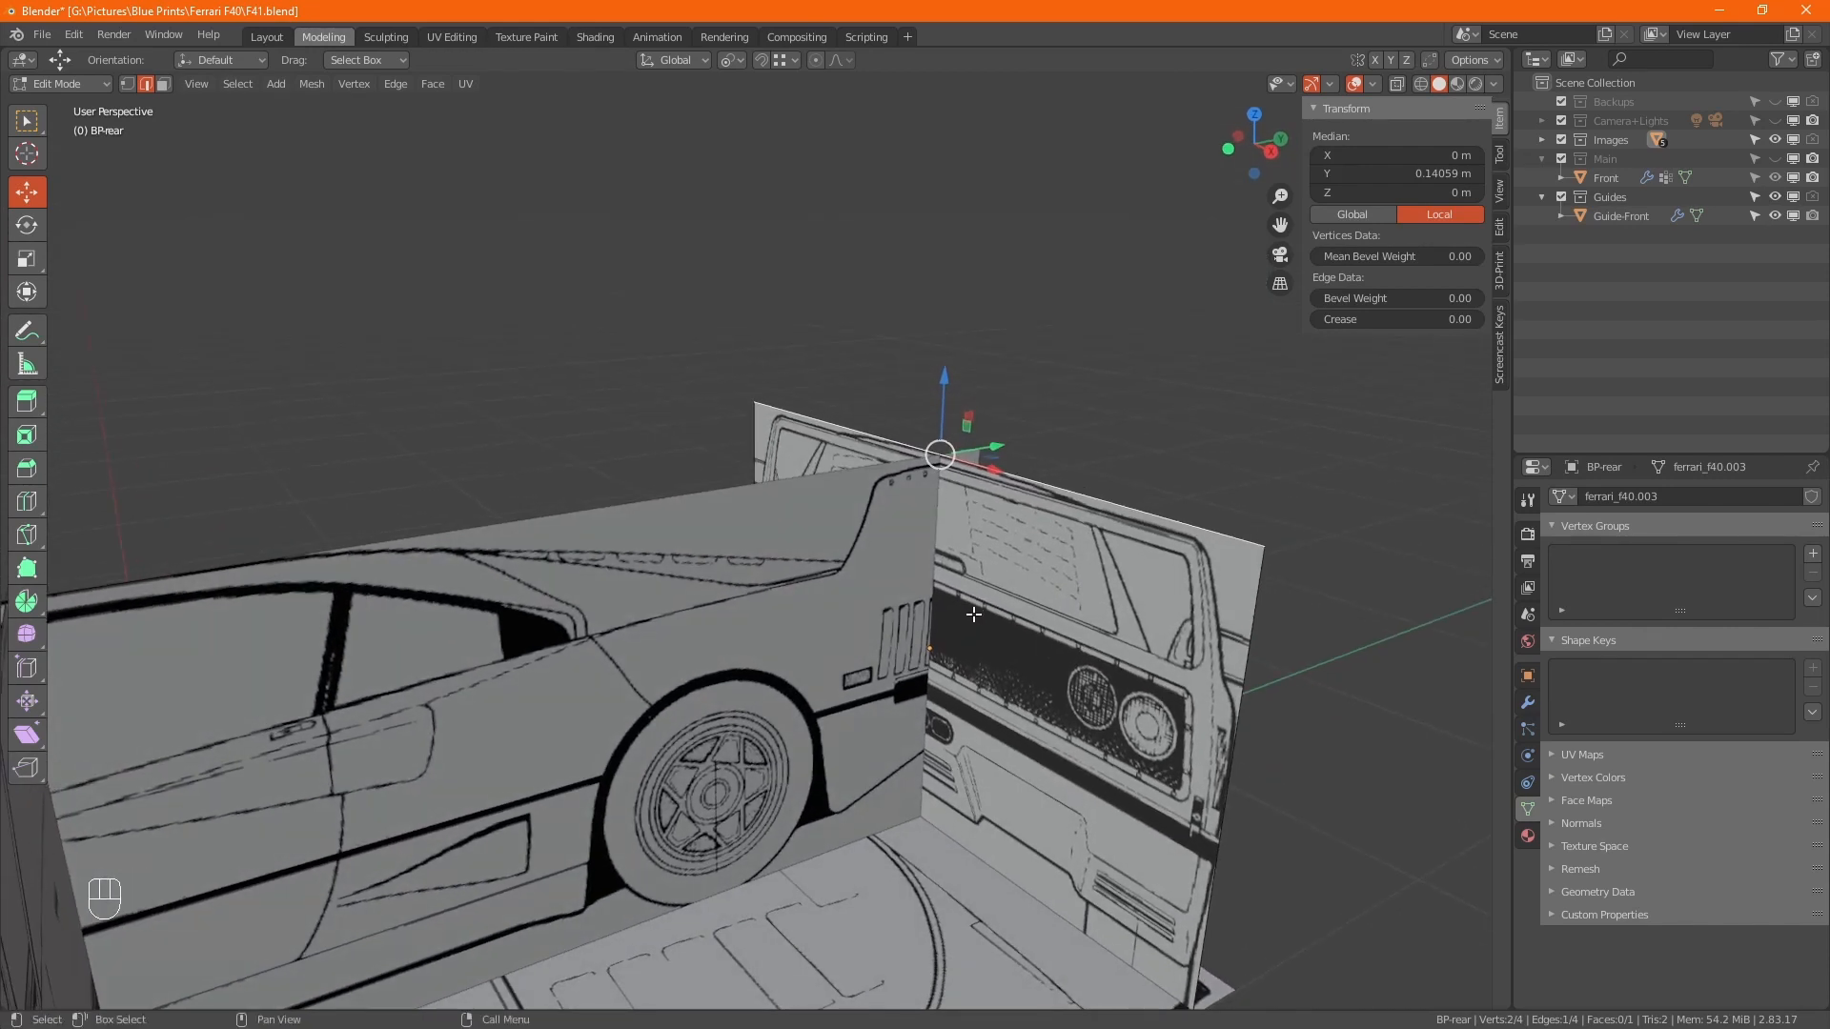
pyautogui.keyDown('alt'); pyautogui.moveTo(1060, 632); pyautogui.dragTo(1024, 523); pyautogui.keyUp('alt')
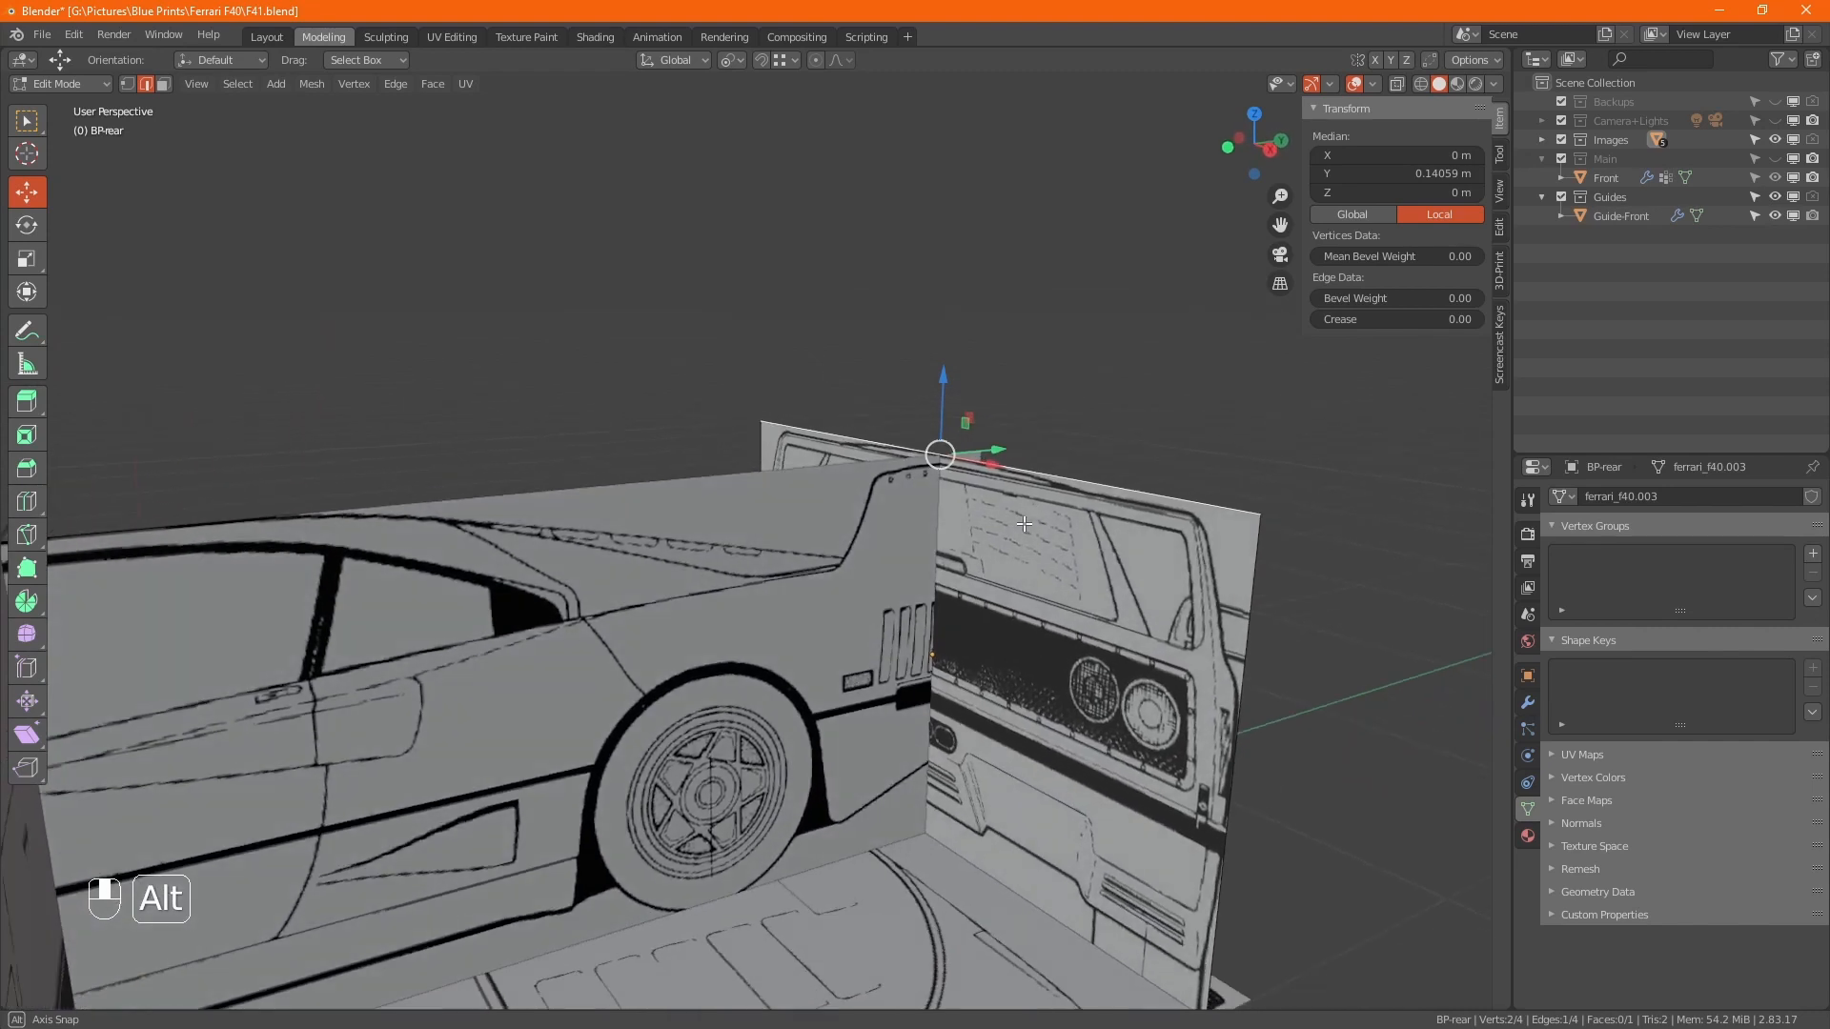
pyautogui.hotkey('shift', 's')
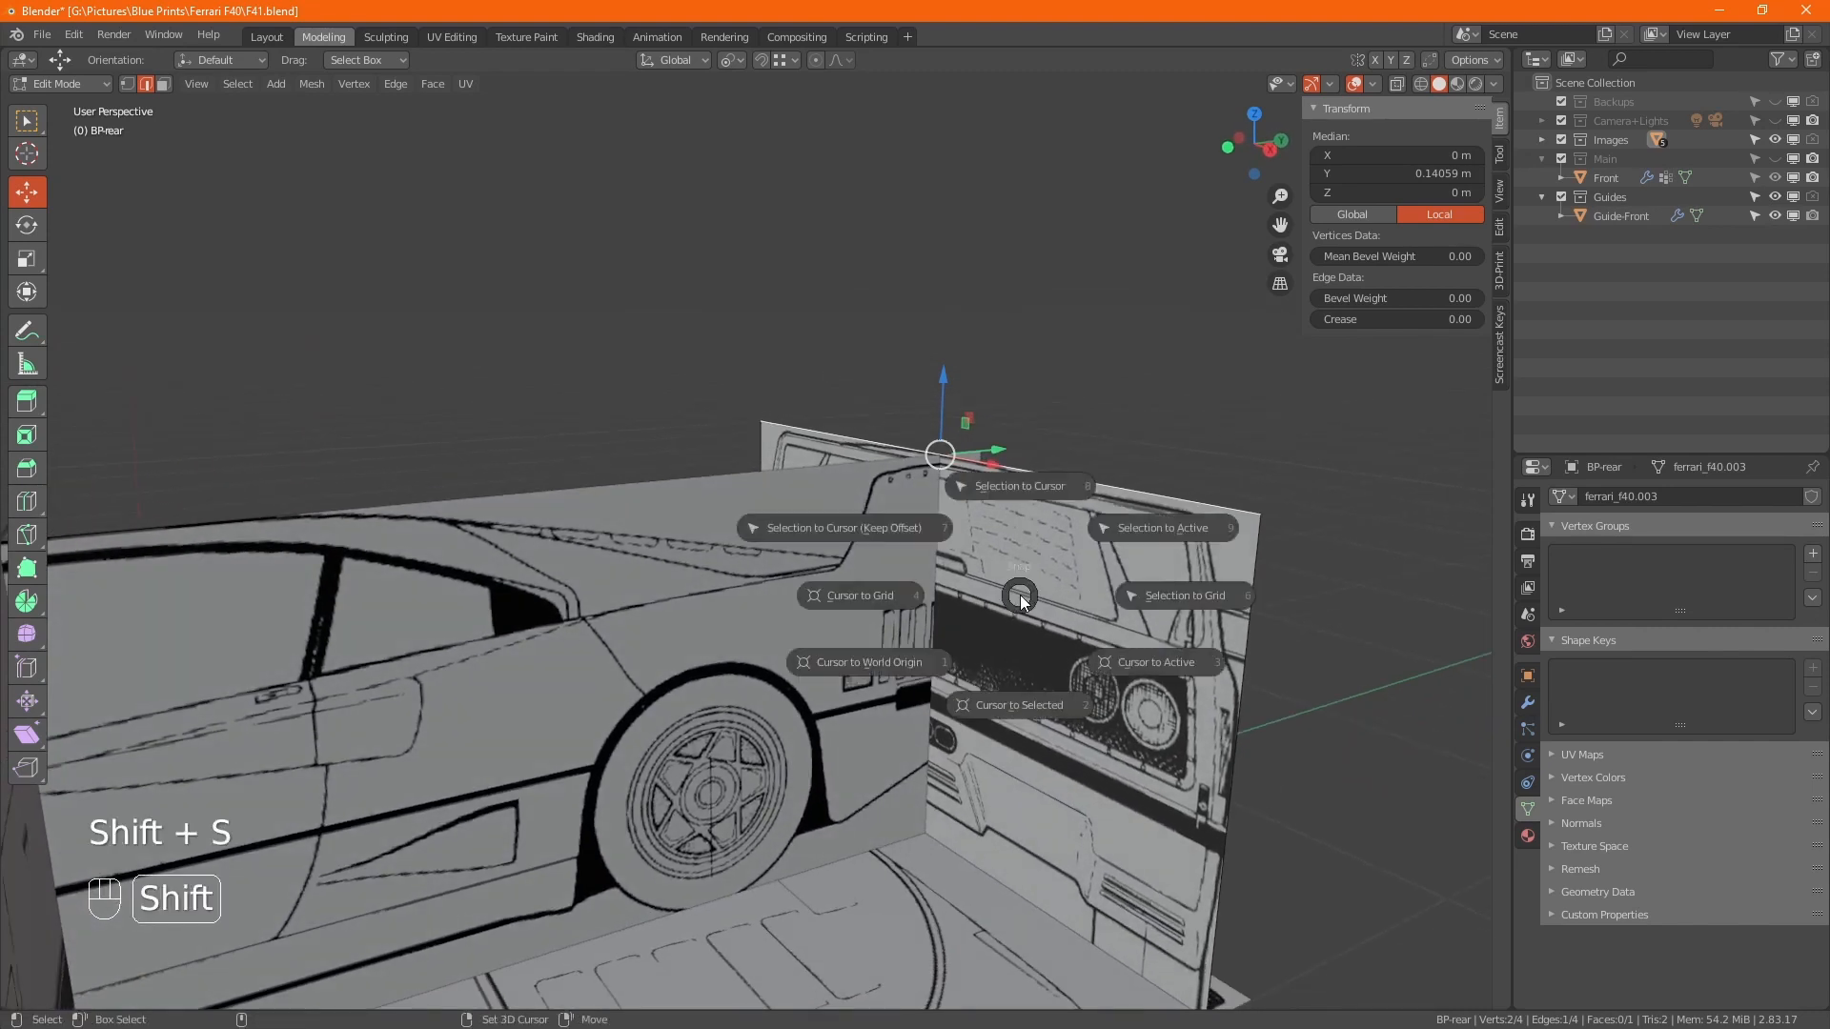
pyautogui.click(1020, 707)
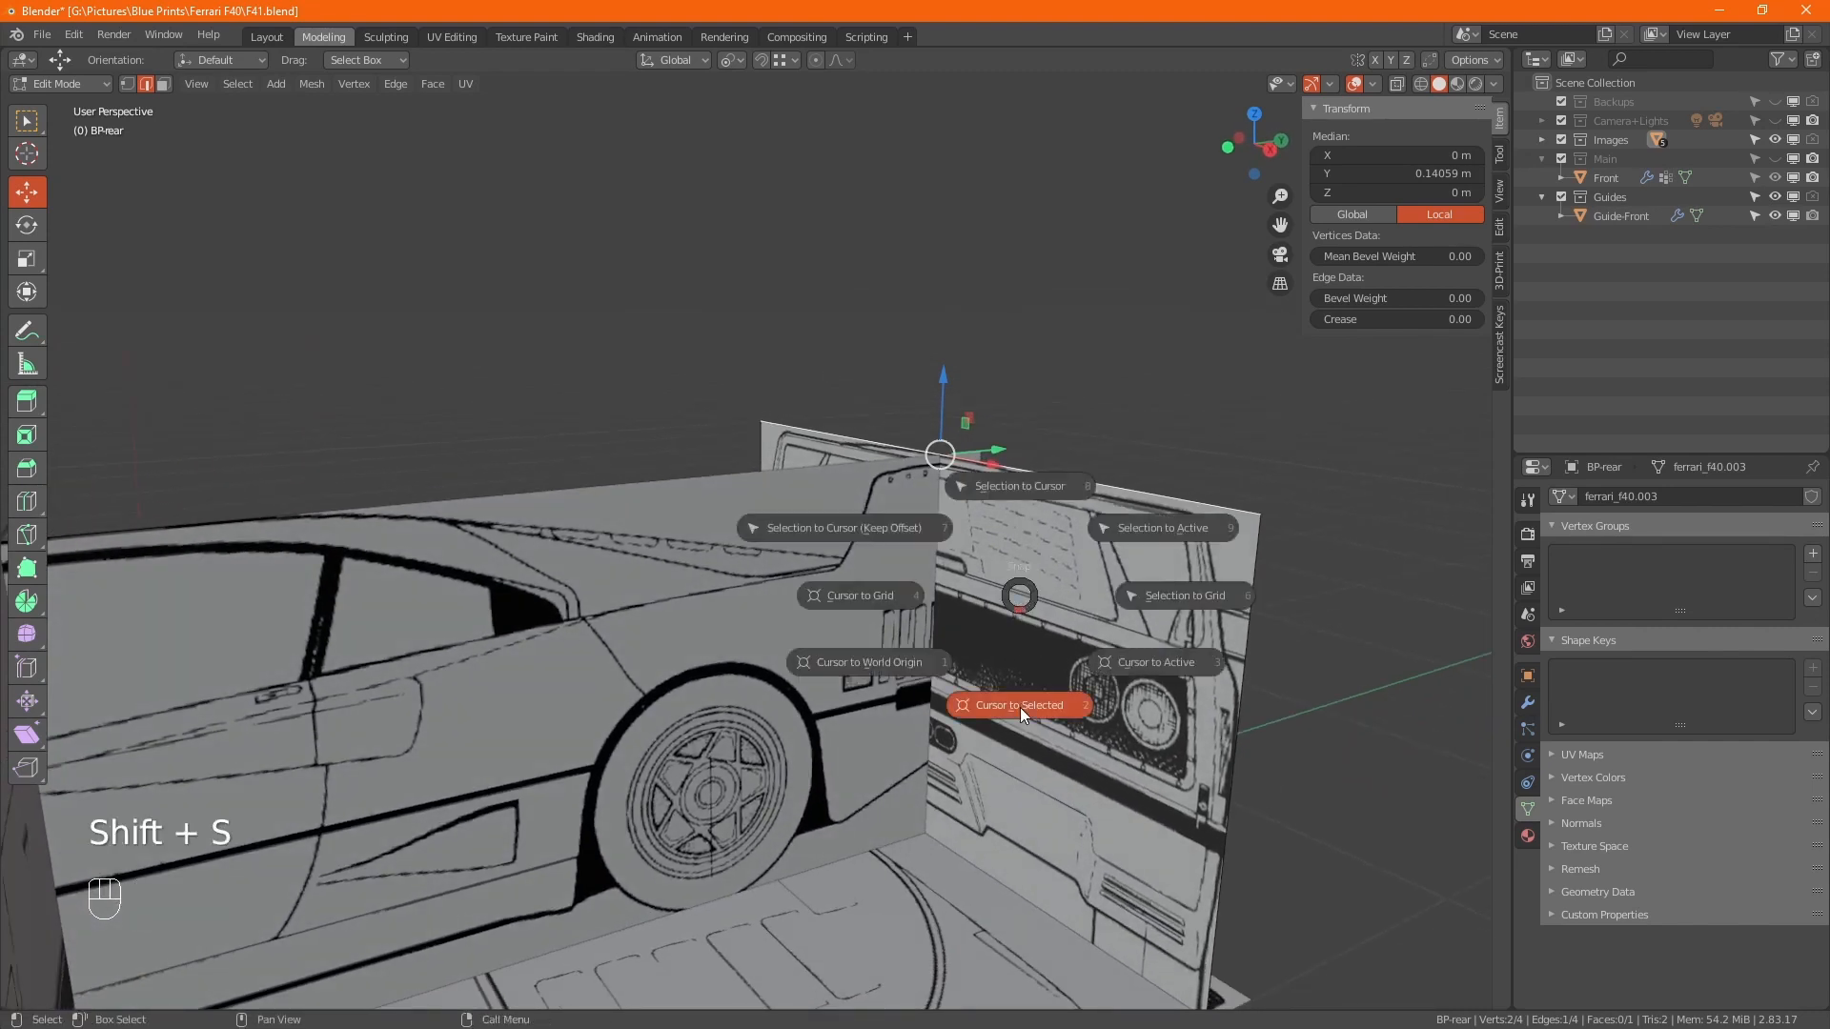
# Return to Object Mode and set the BP-rear plane's origin to the 3D cursor.
pyautogui.press('Tab')
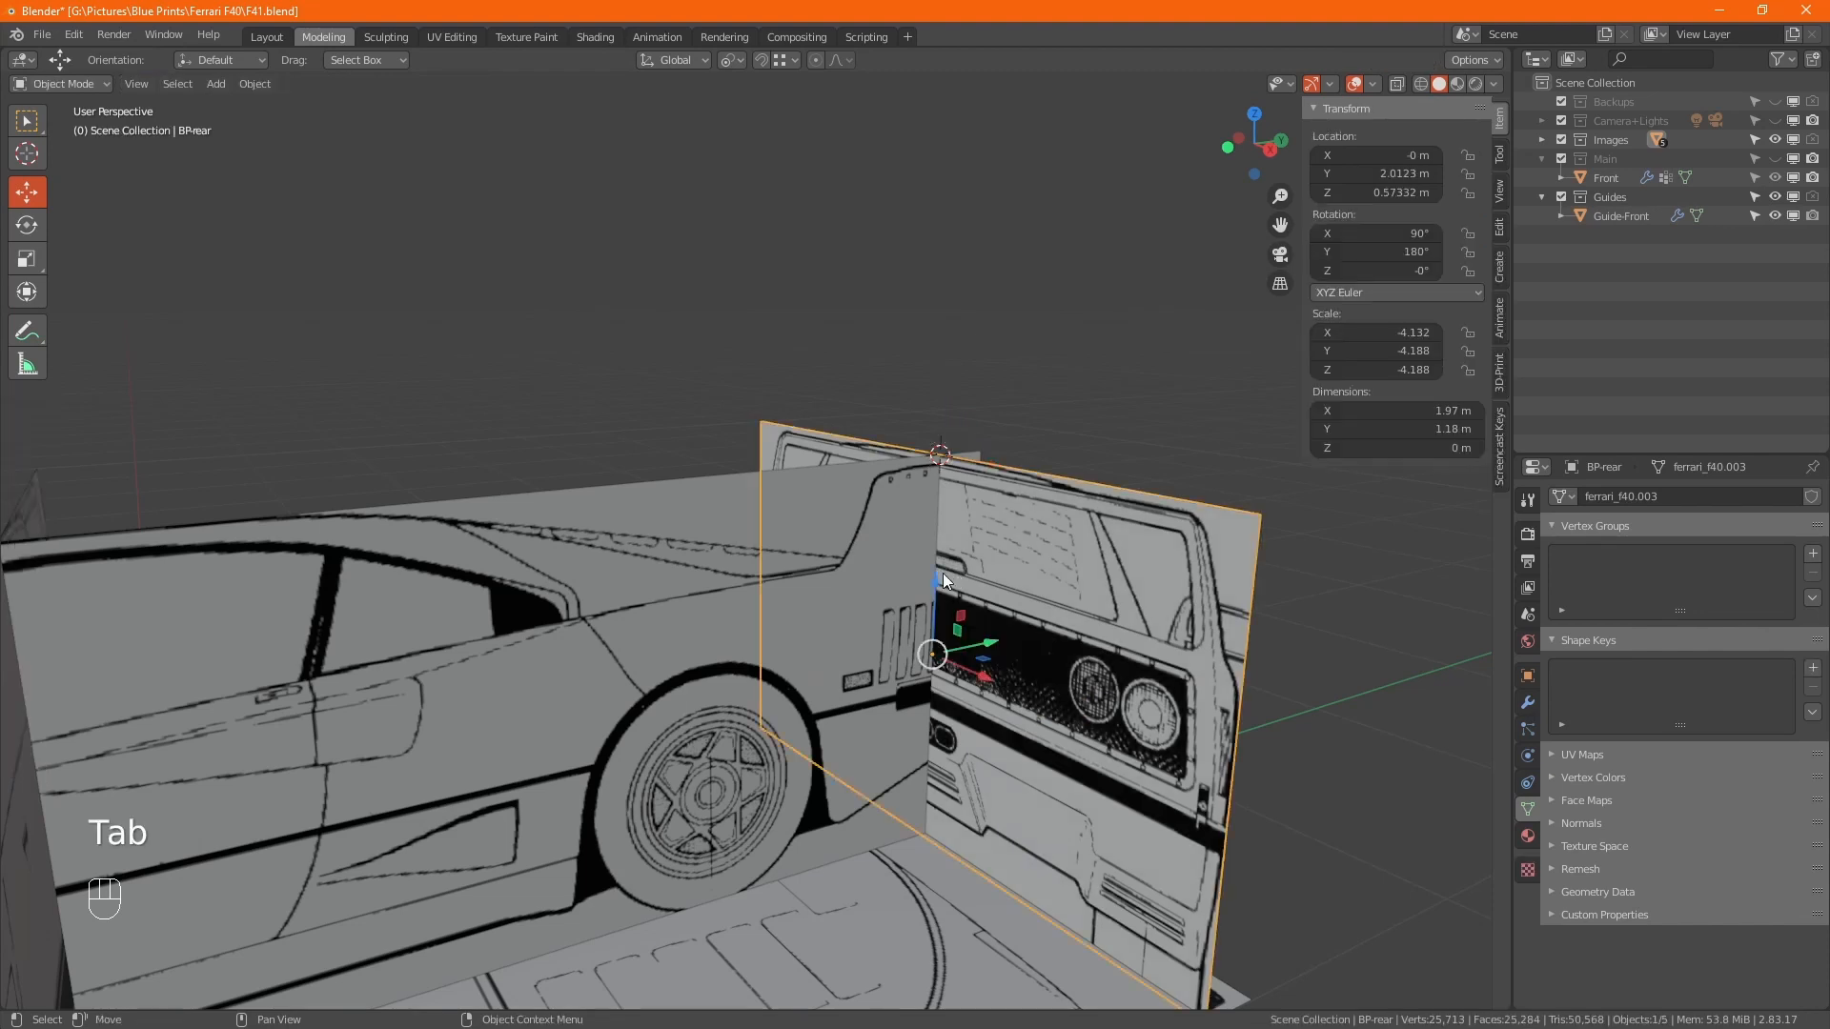
pyautogui.rightClick(871, 529)
pyautogui.moveTo(825, 576)
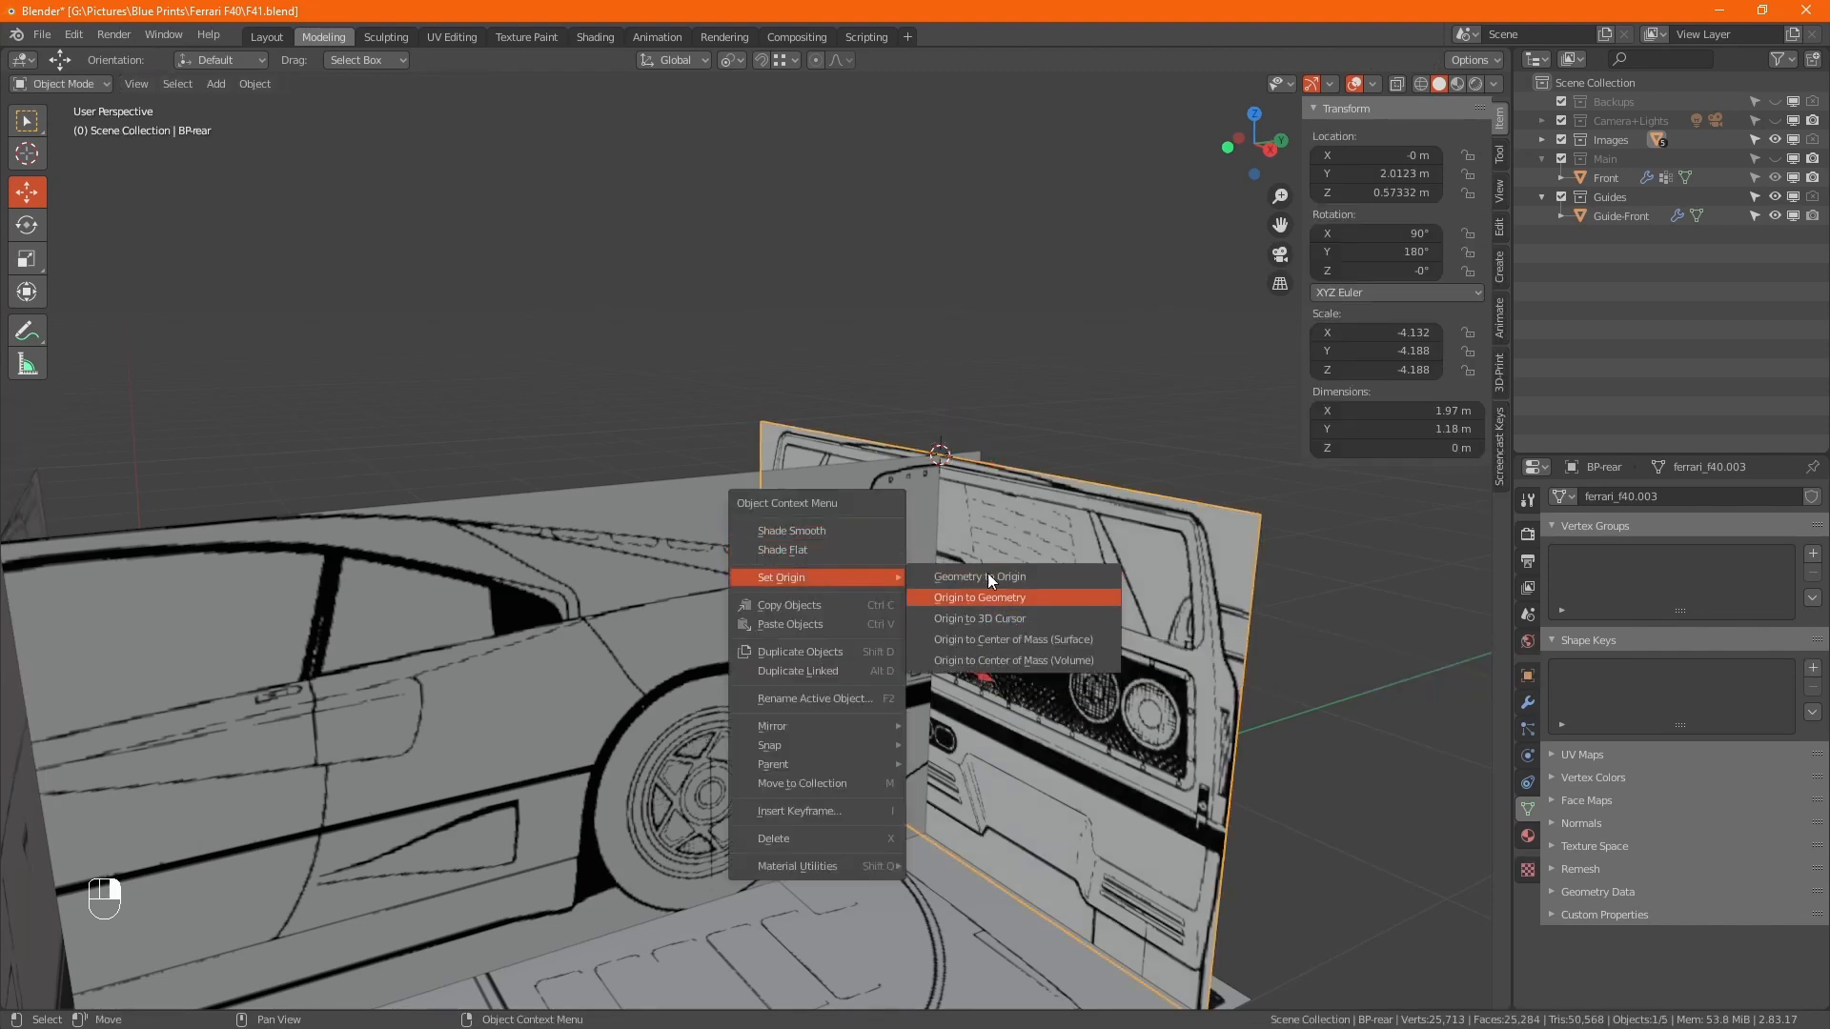
pyautogui.click(997, 617)
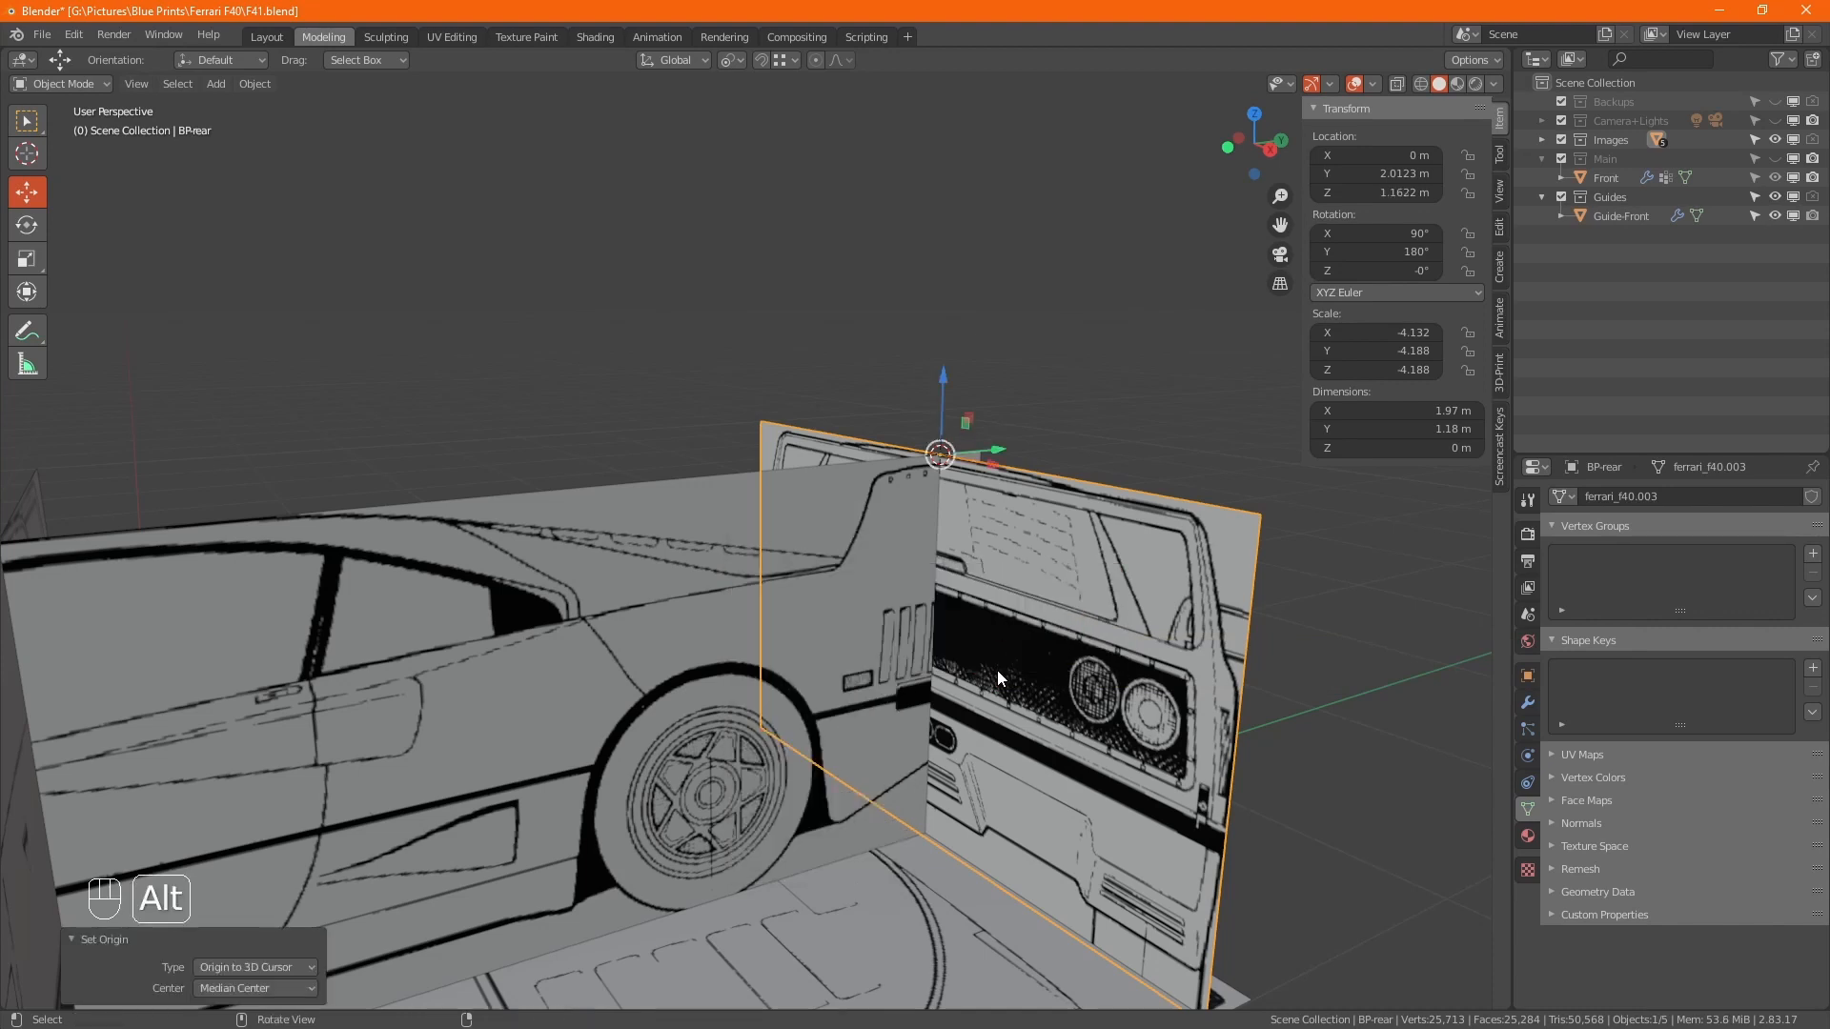
# Scale the BP-rear plane by about 0.966 along global Z to match the side blueprint's height.
pyautogui.keyDown('alt'); pyautogui.moveTo(997, 671); pyautogui.dragTo(953, 660, button='middle'); pyautogui.keyUp('alt')
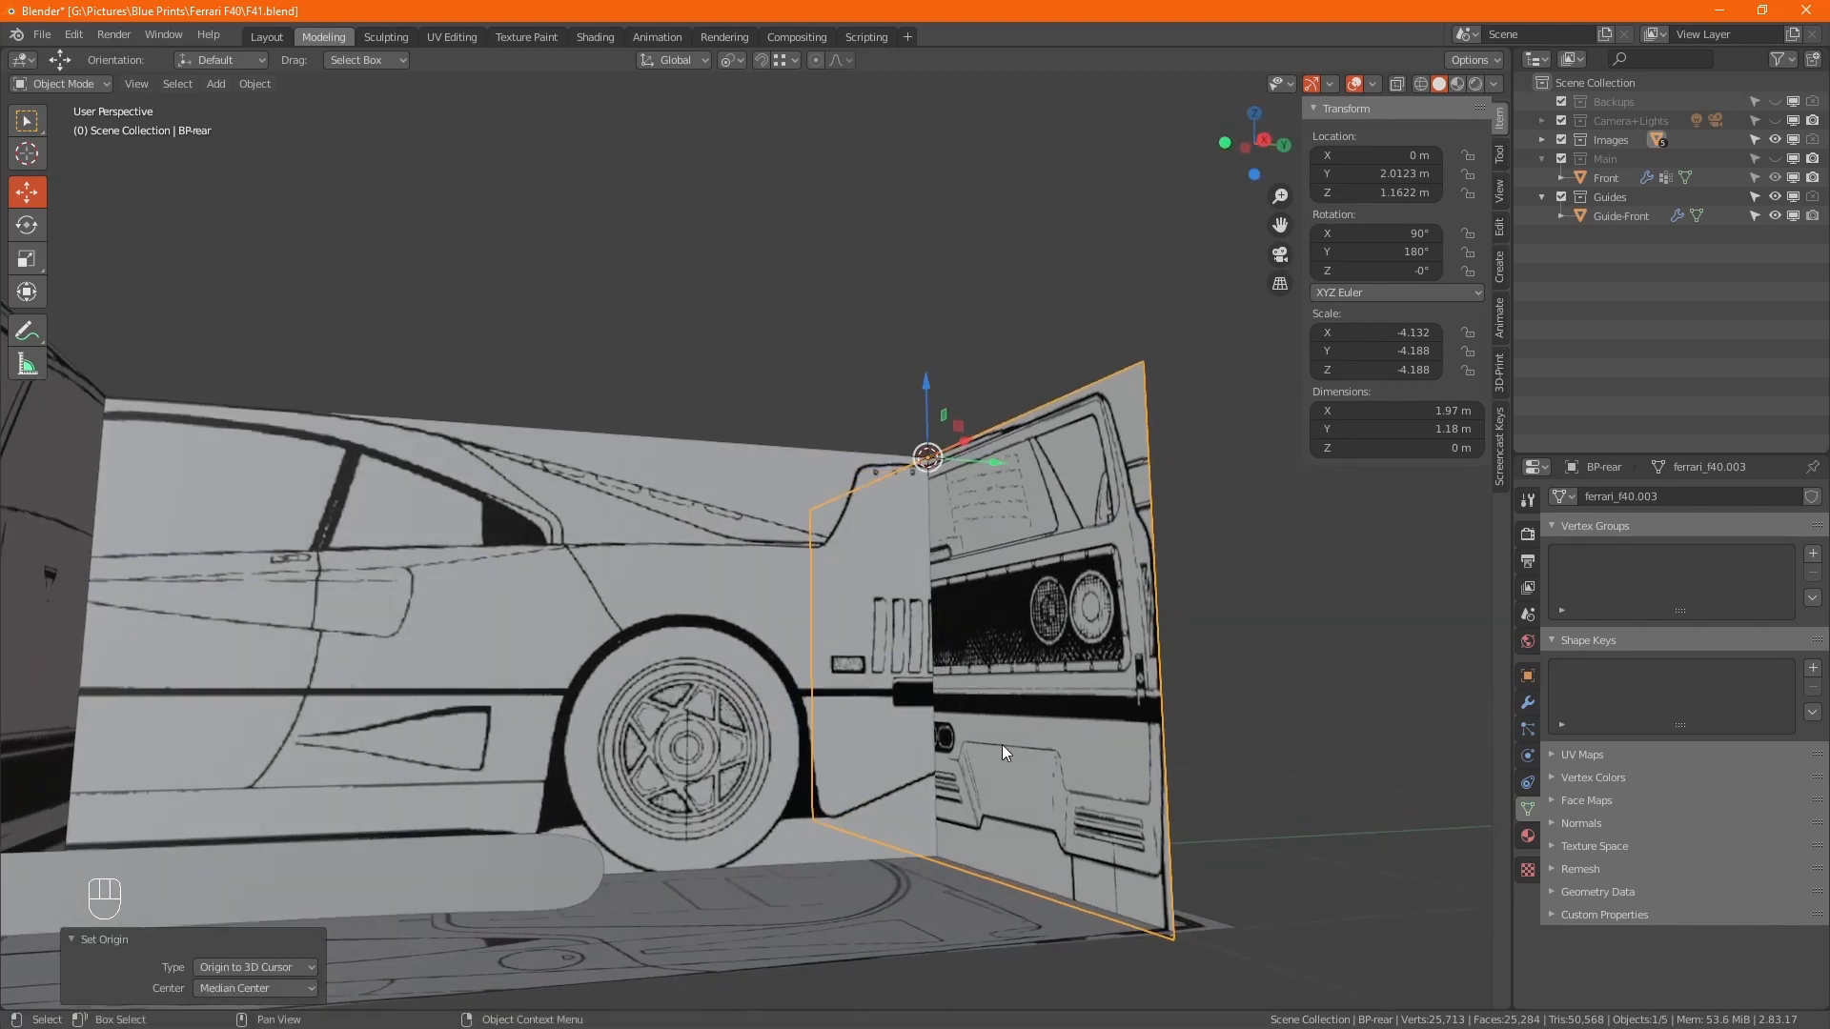
pyautogui.press('s')
pyautogui.press('z')
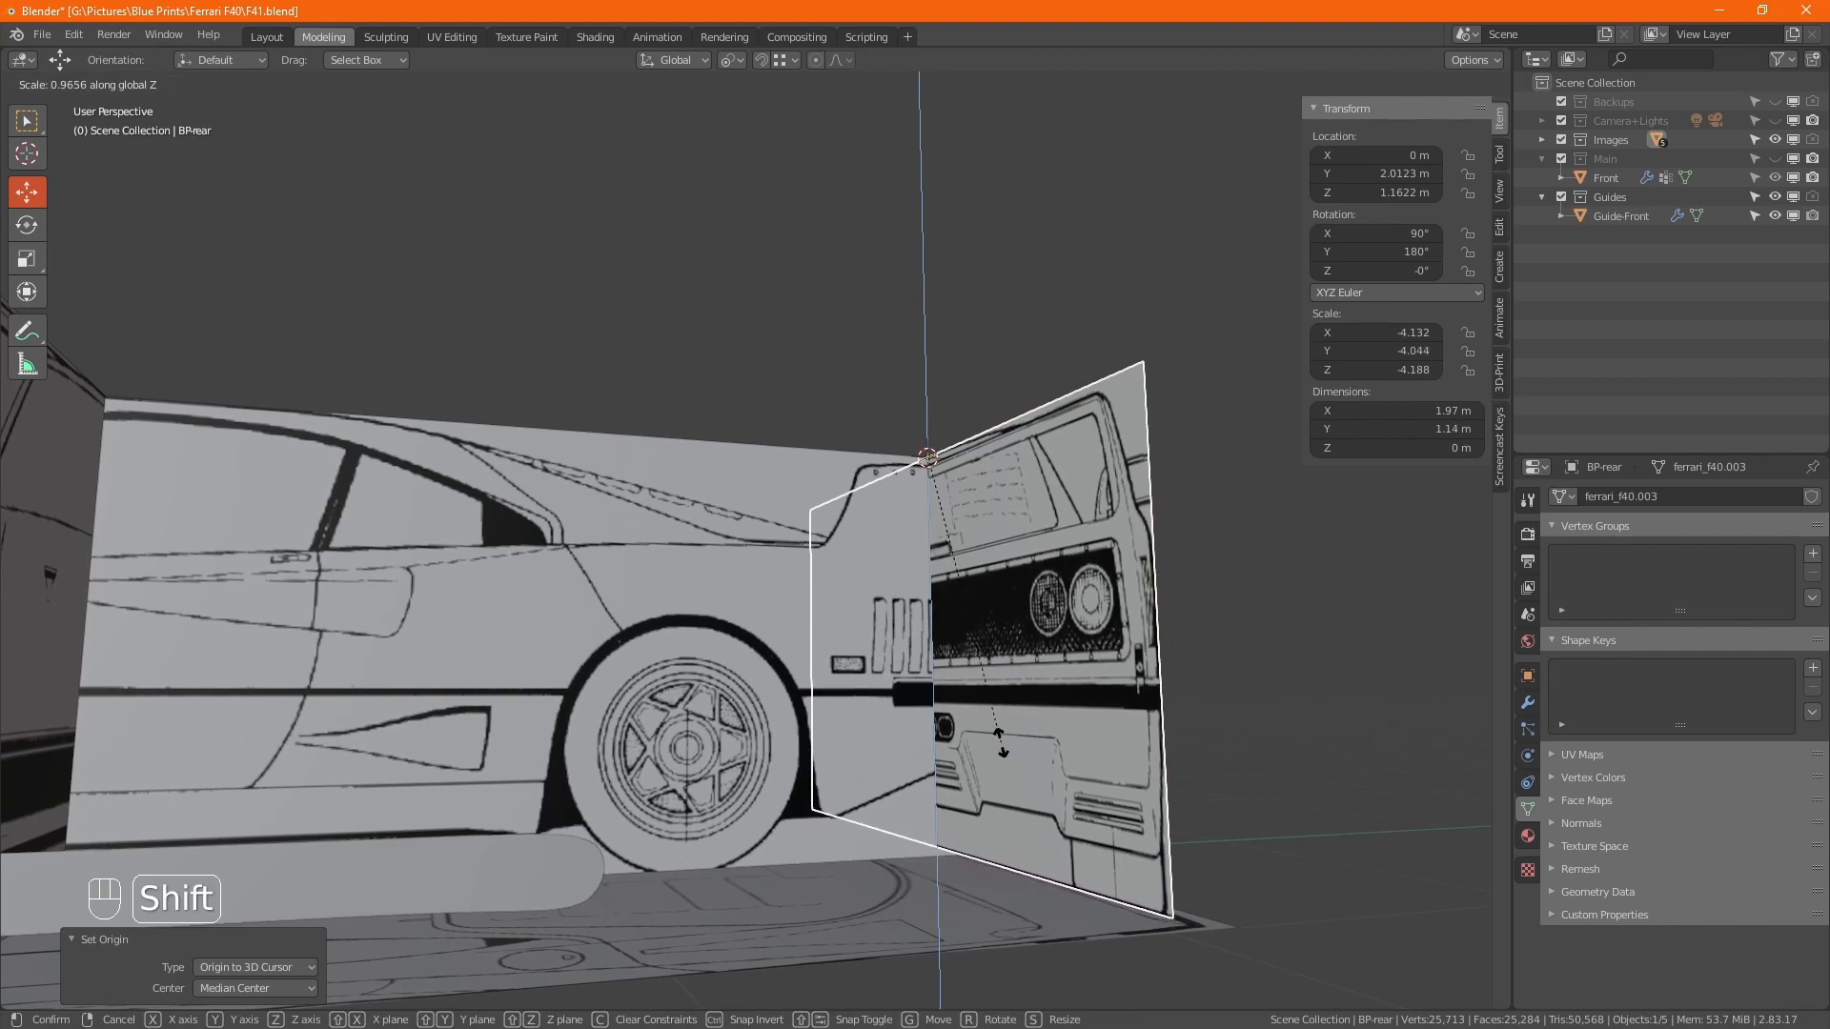
pyautogui.click(1001, 740)
# Try lowering the BP-rear plane's bottom edge by about 0.011 m along global Z in Edit Mode, and undo the move.
pyautogui.keyDown('alt'); pyautogui.moveTo(958, 524); pyautogui.dragTo(972, 545, button='middle'); pyautogui.keyUp('alt')
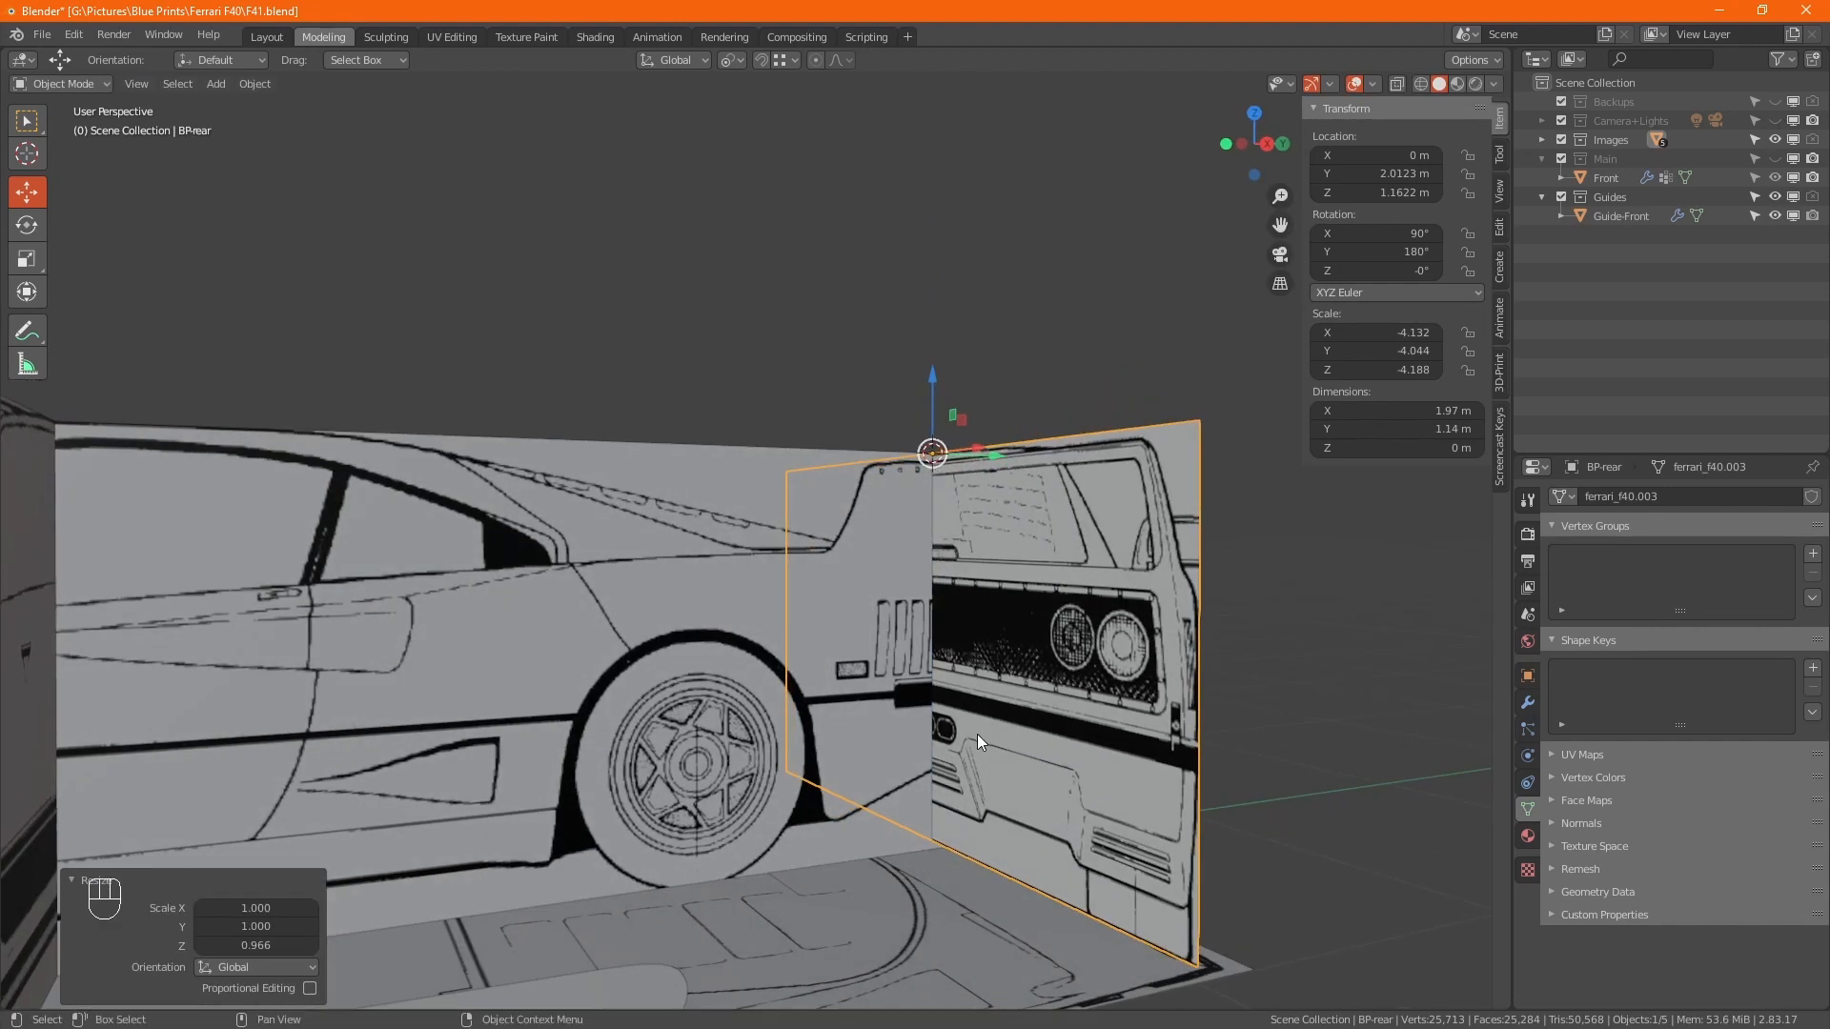
pyautogui.keyDown('ctrl'); pyautogui.moveTo(974, 791); pyautogui.dragTo(938, 574, button='middle'); pyautogui.keyUp('ctrl')
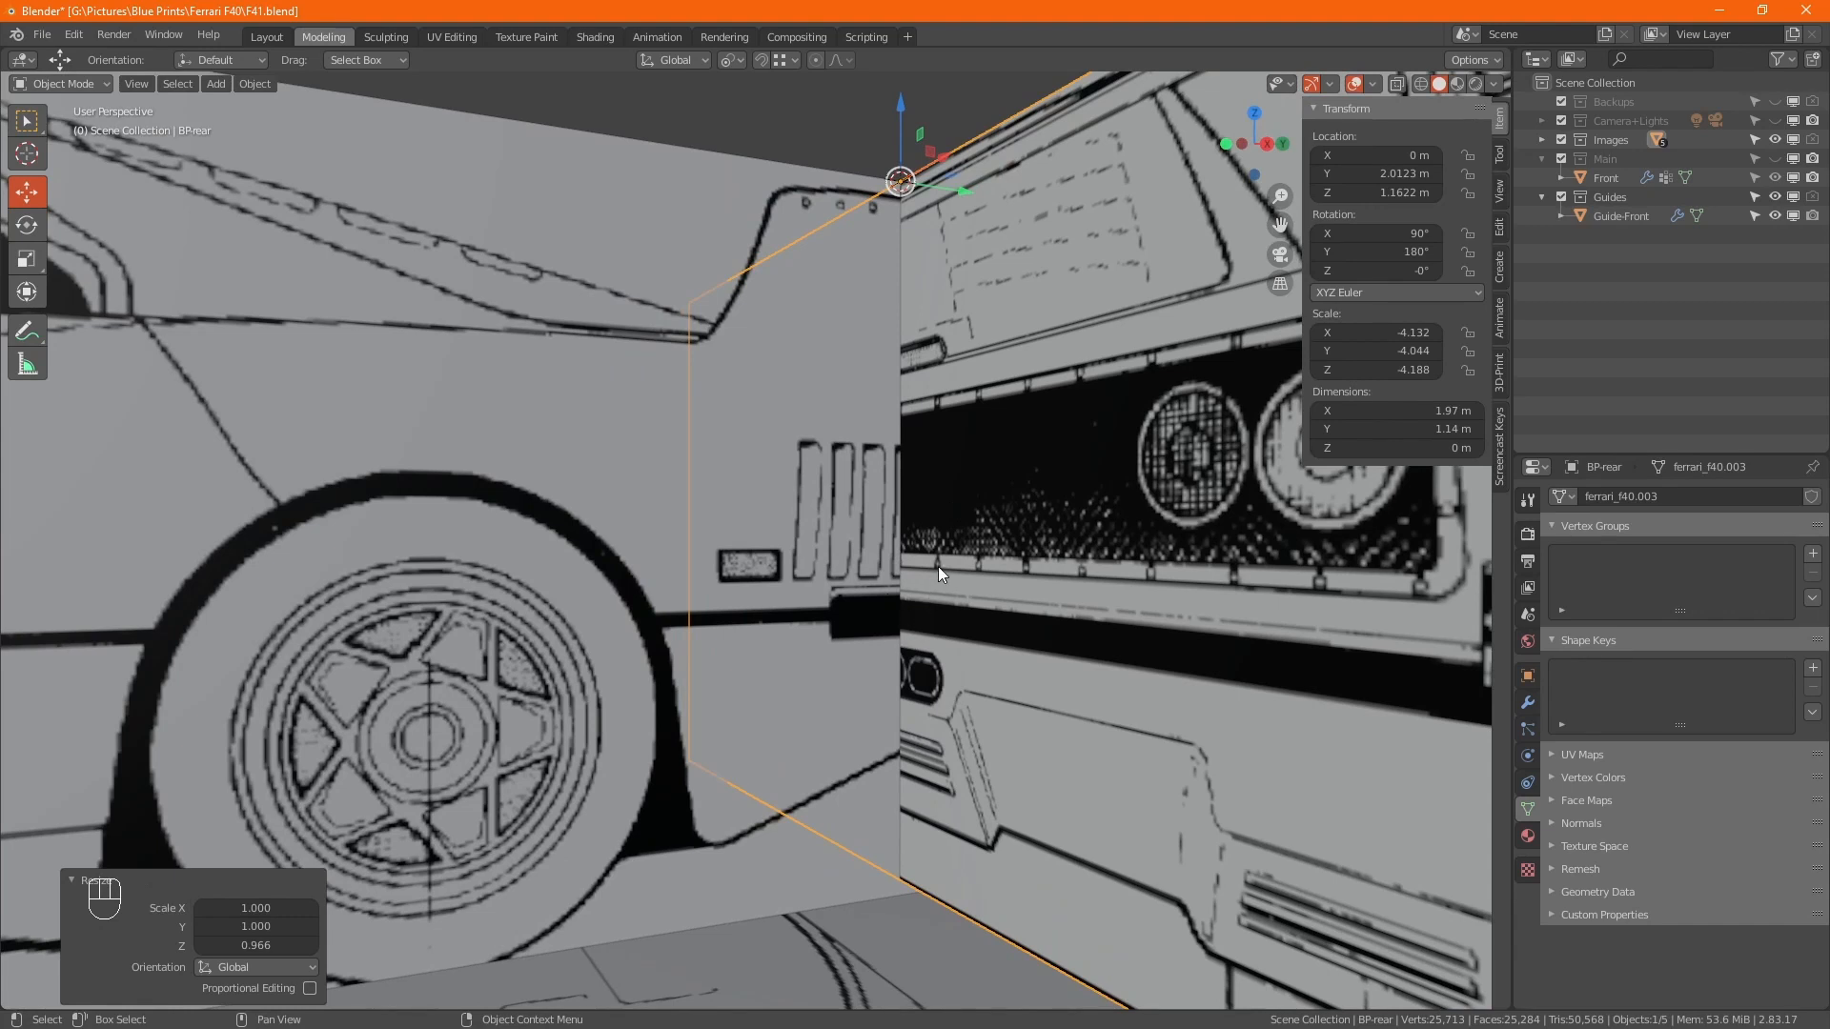
pyautogui.keyDown('ctrl'); pyautogui.moveTo(946, 548); pyautogui.dragTo(977, 688, button='middle'); pyautogui.keyUp('ctrl')
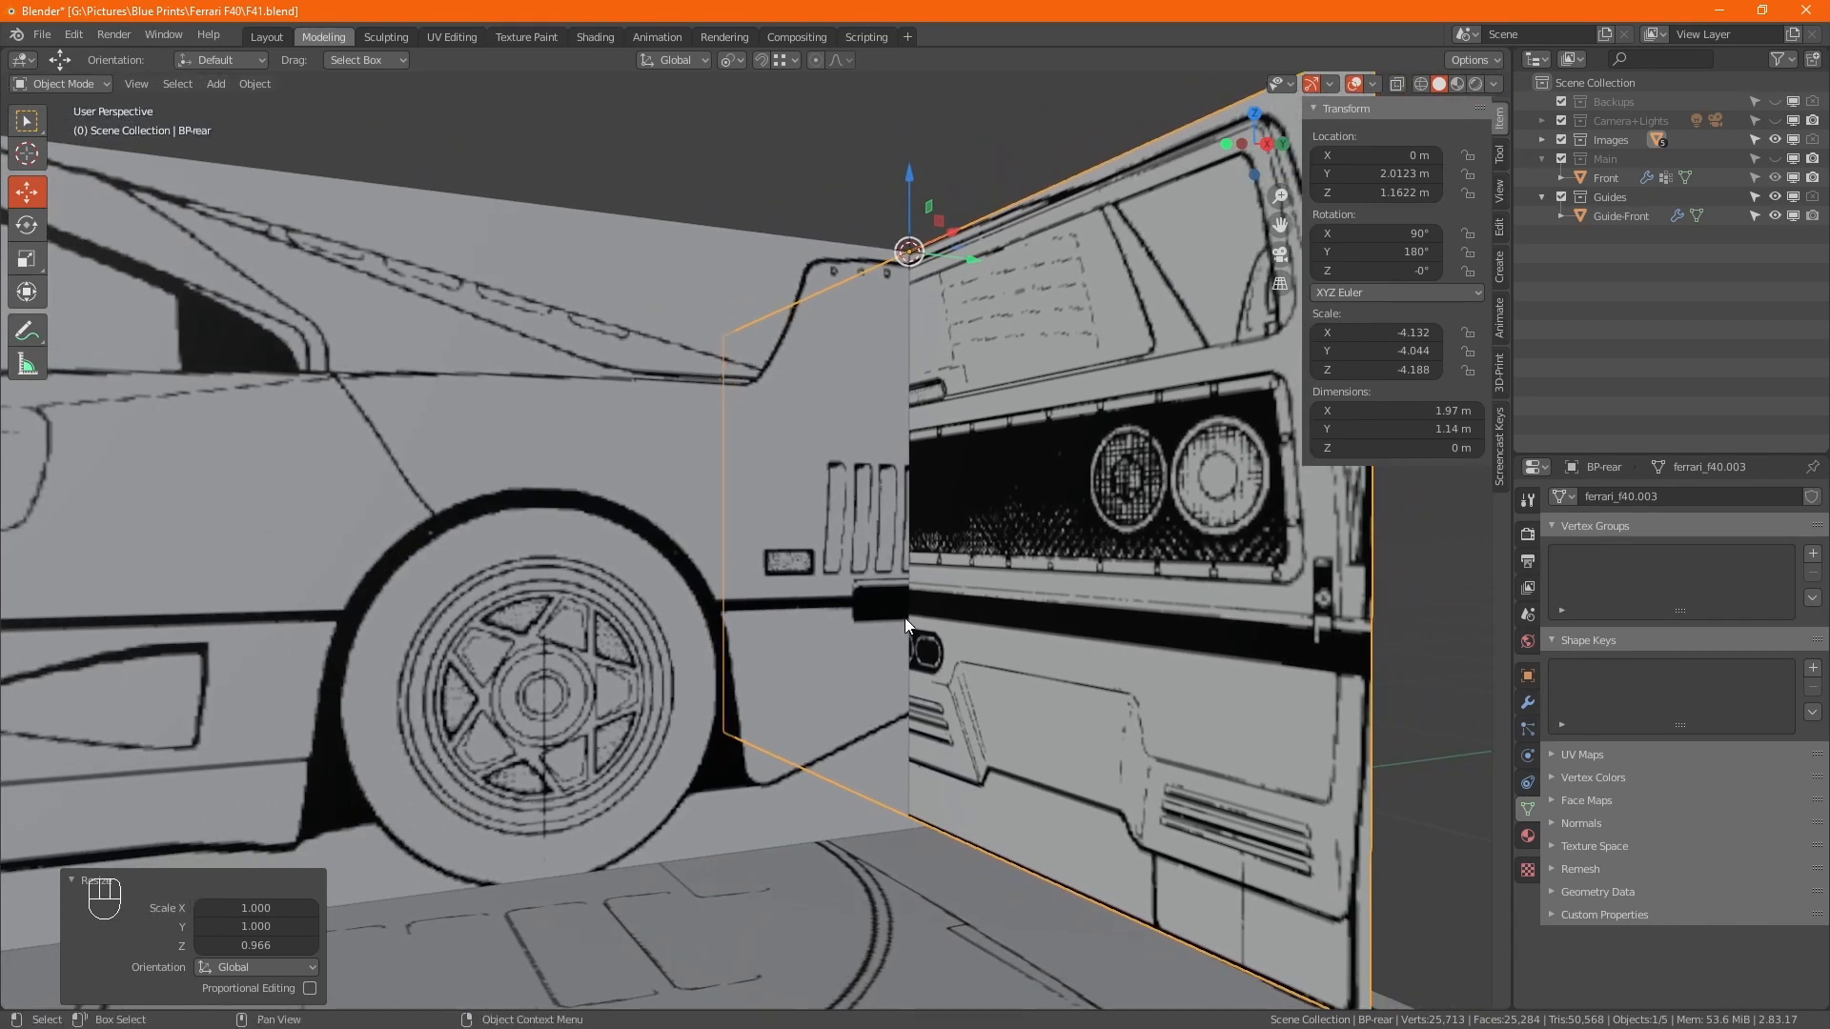
pyautogui.press('Tab')
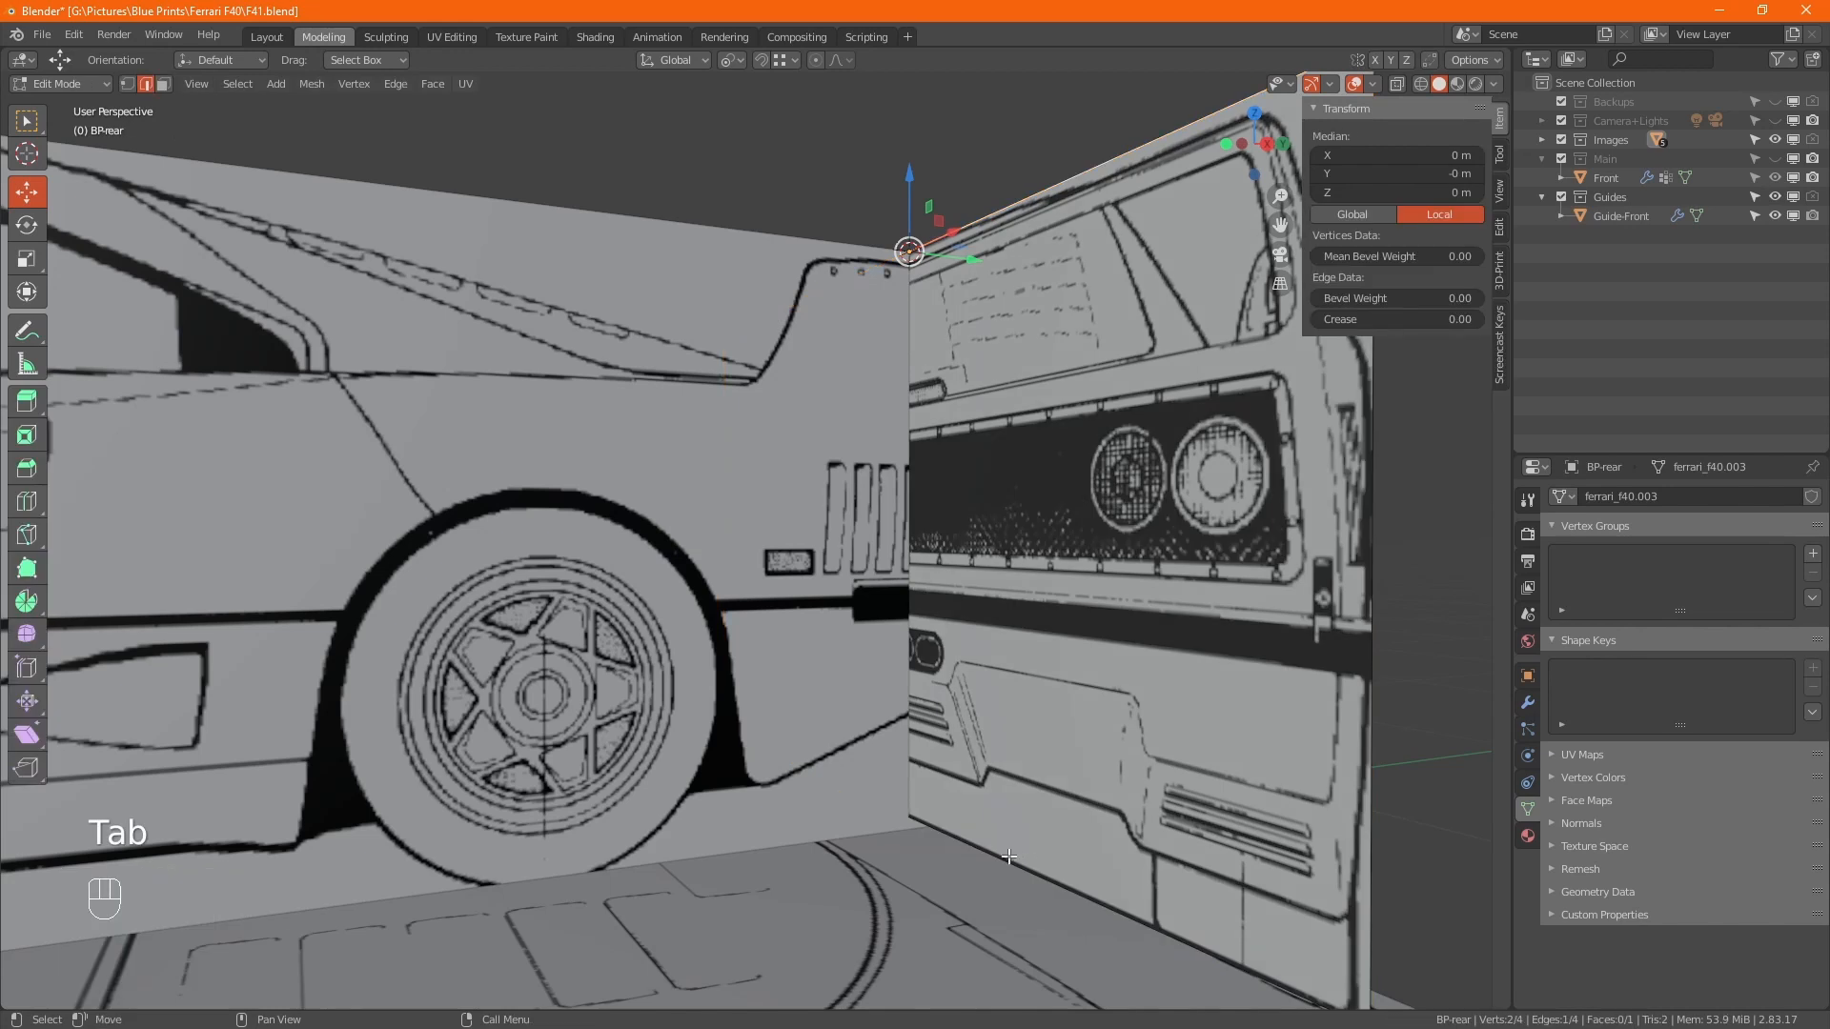
pyautogui.click(982, 844)
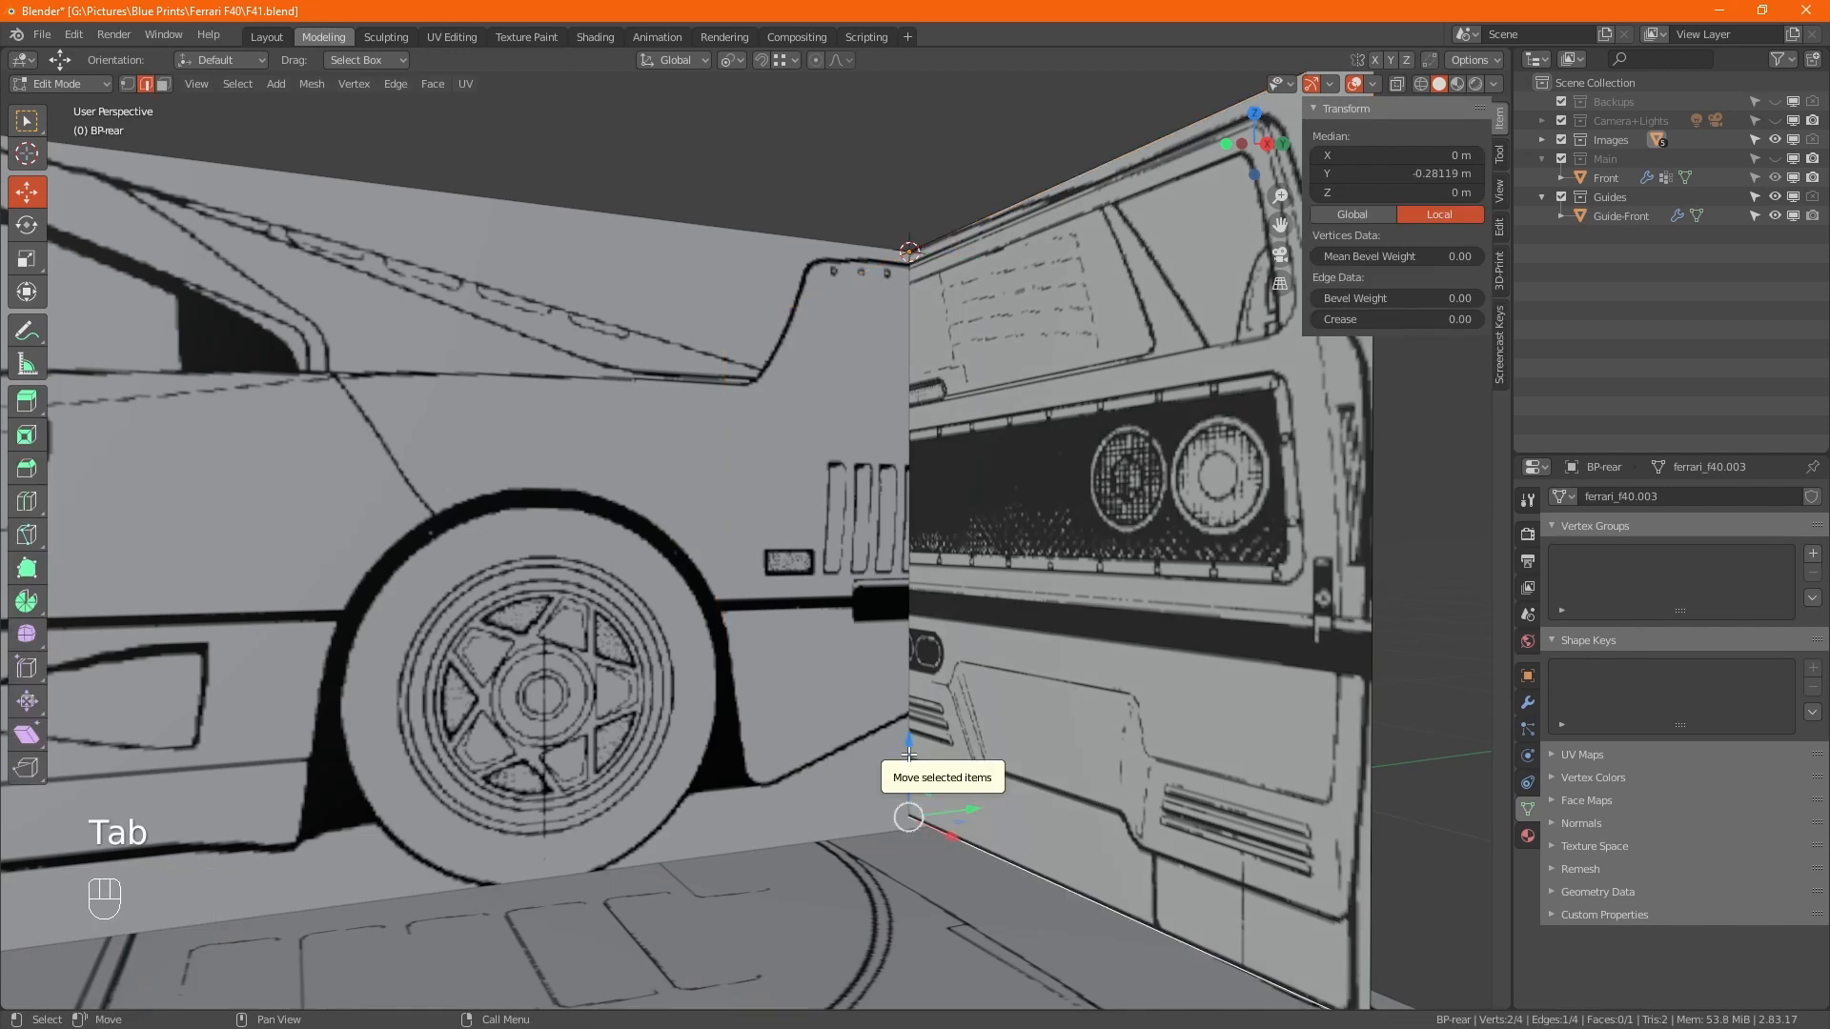
pyautogui.moveTo(908, 754); pyautogui.dragTo(951, 752)
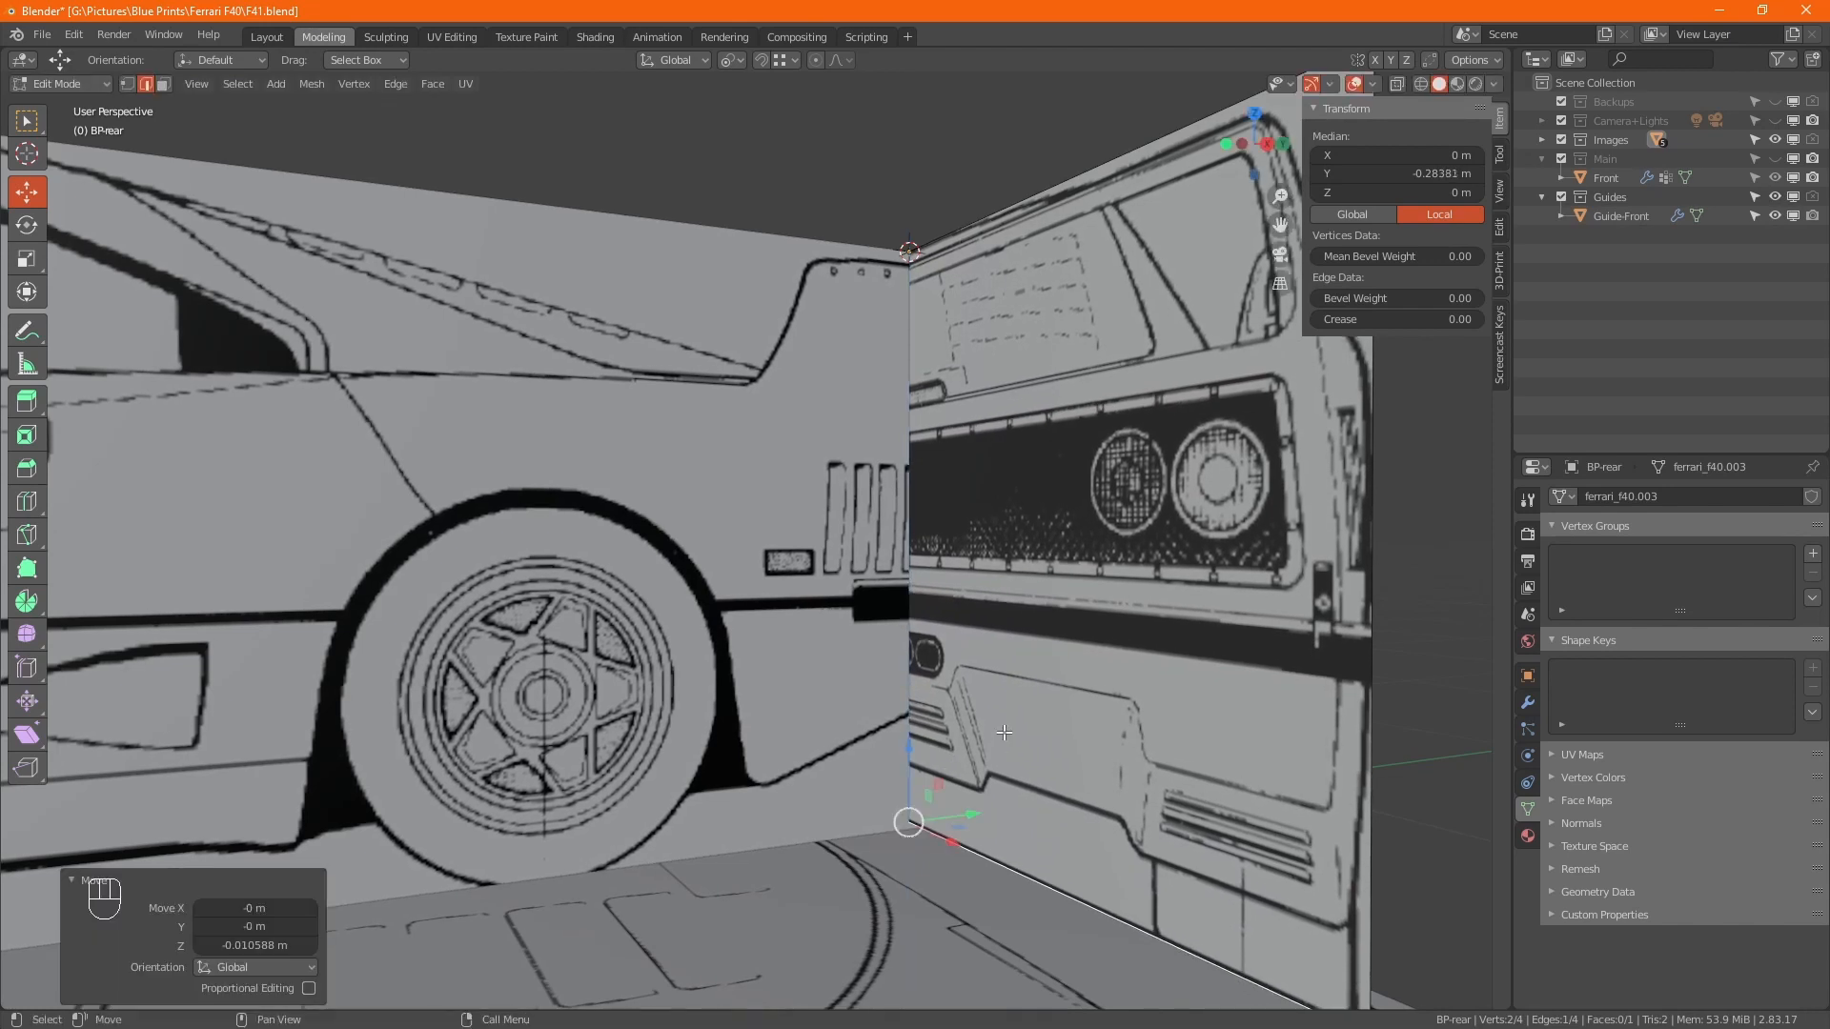
pyautogui.hotkey('ctrl', 'z')
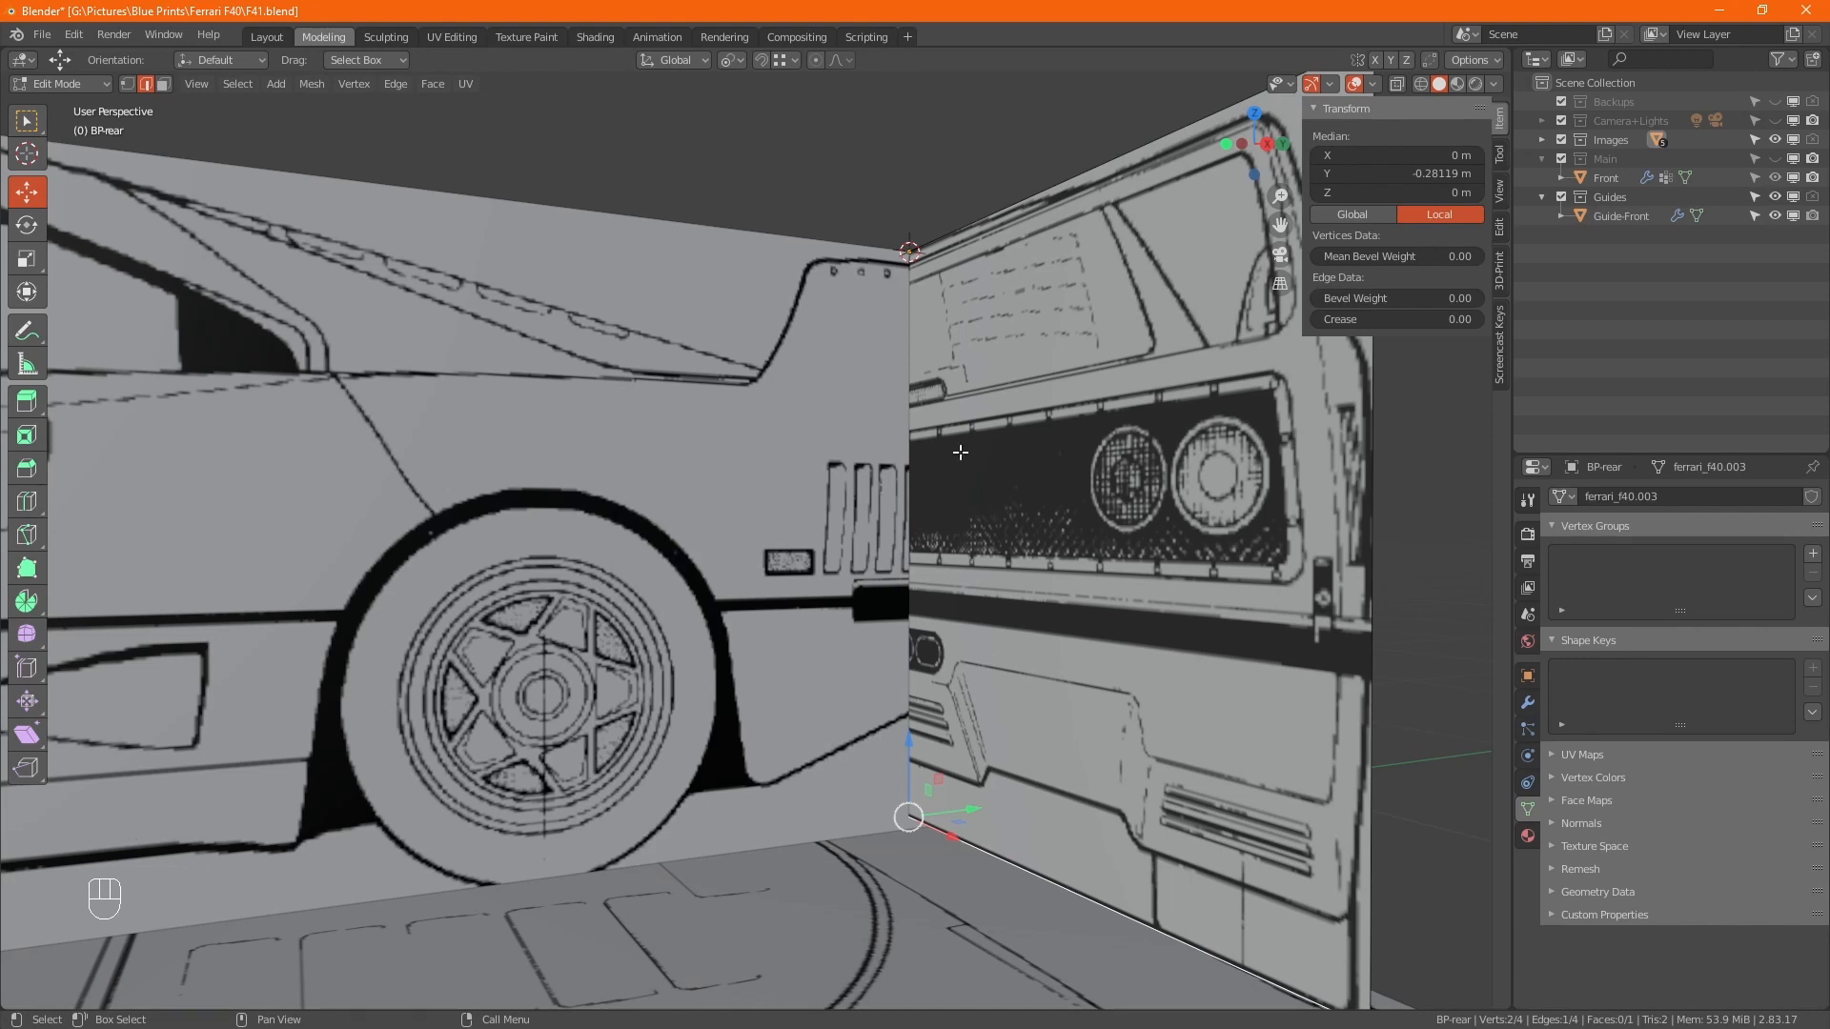
pyautogui.press('Tab')
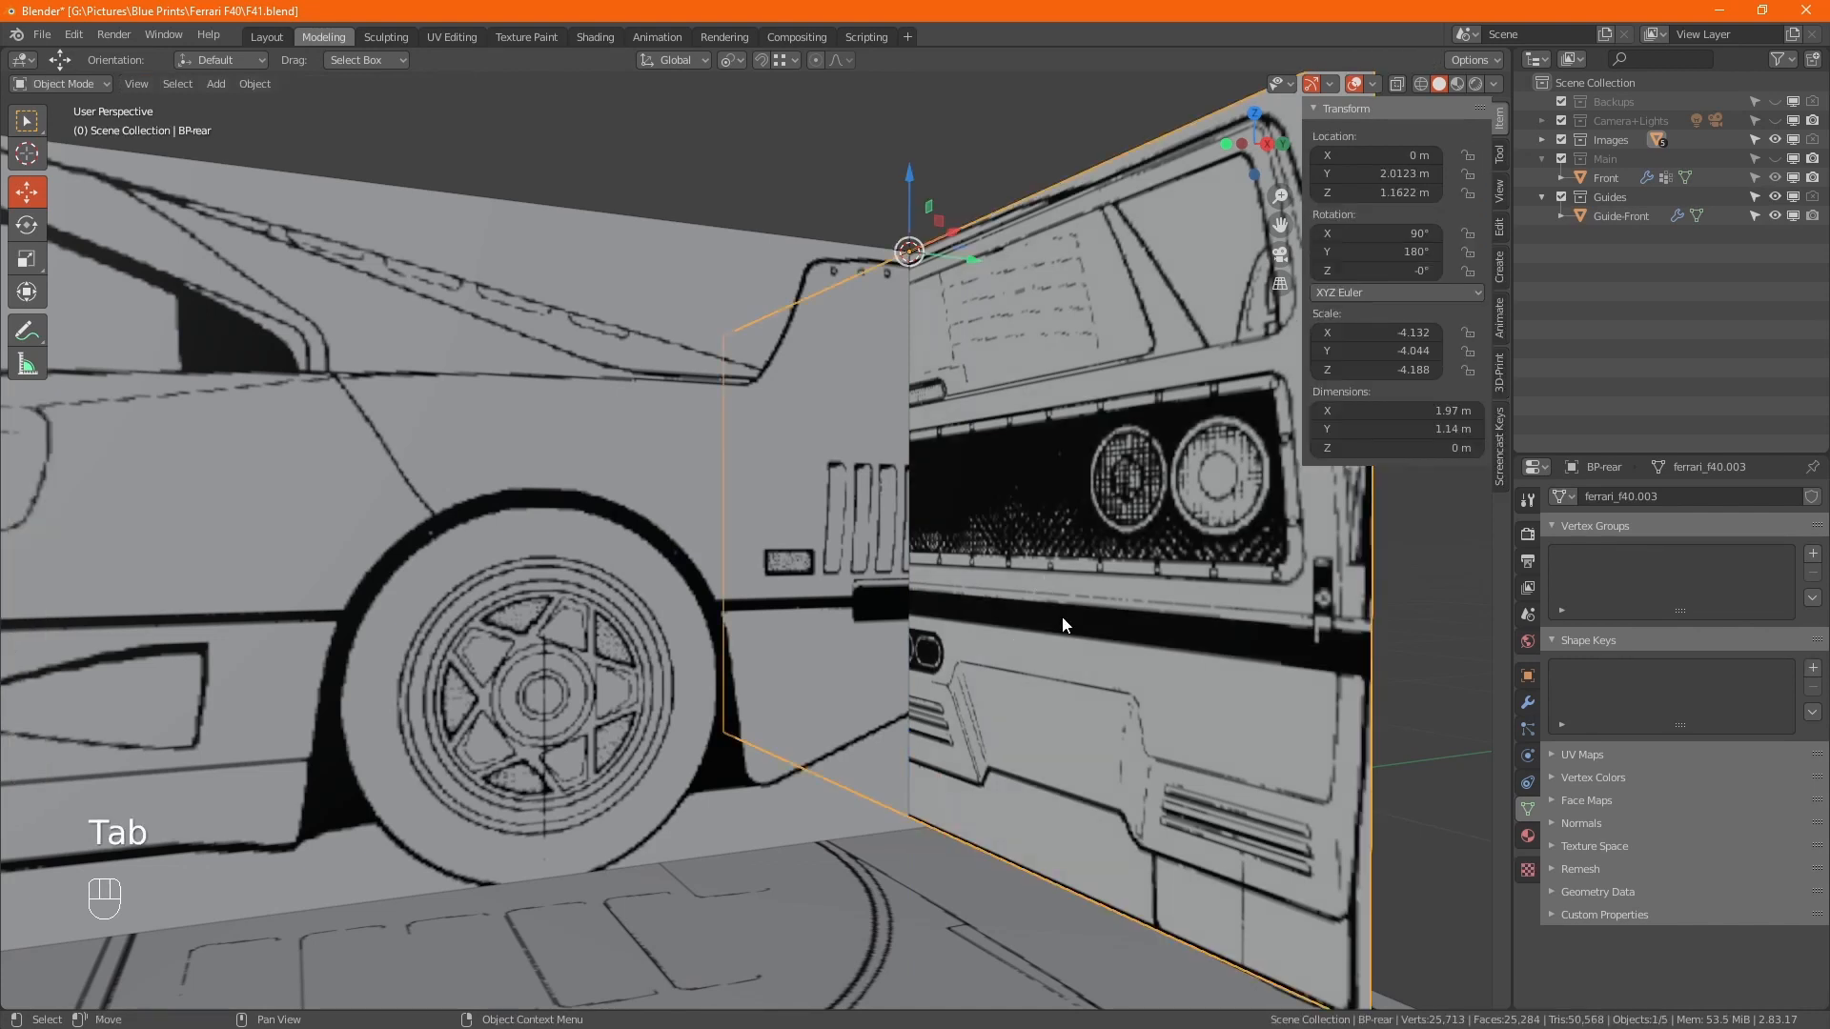
# Scale the BP-rear plane up slightly along global Z, to a local Y scale of -4.065.
pyautogui.press('s')
pyautogui.press('z')
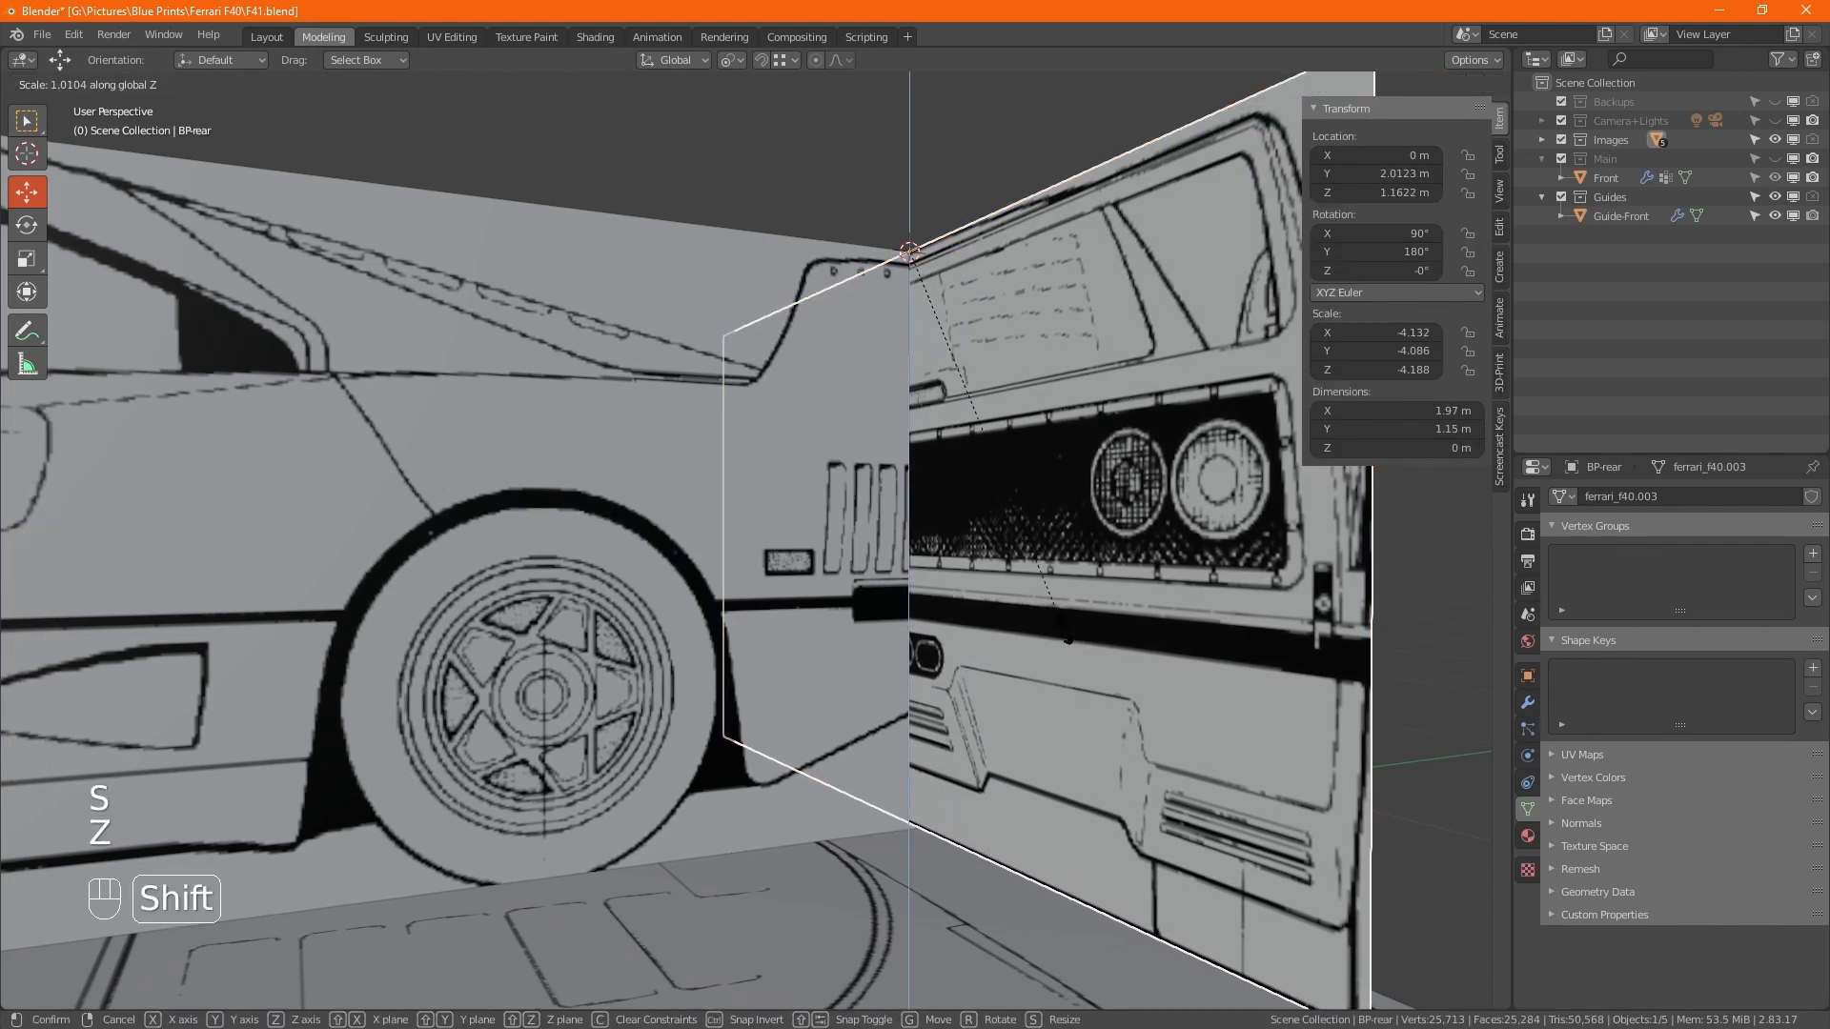
pyautogui.click(1062, 610)
# Move the BP-rear plane forward along global Y to about 0.155 m, just behind the front blueprint.
pyautogui.moveTo(974, 257); pyautogui.dragTo(600, 265)
pyautogui.keyDown('alt'); pyautogui.moveTo(781, 482); pyautogui.dragTo(624, 569, button='middle'); pyautogui.keyUp('alt')
pyautogui.keyDown('ctrl'); pyautogui.moveTo(559, 441); pyautogui.dragTo(1046, 654, button='middle'); pyautogui.keyUp('ctrl')
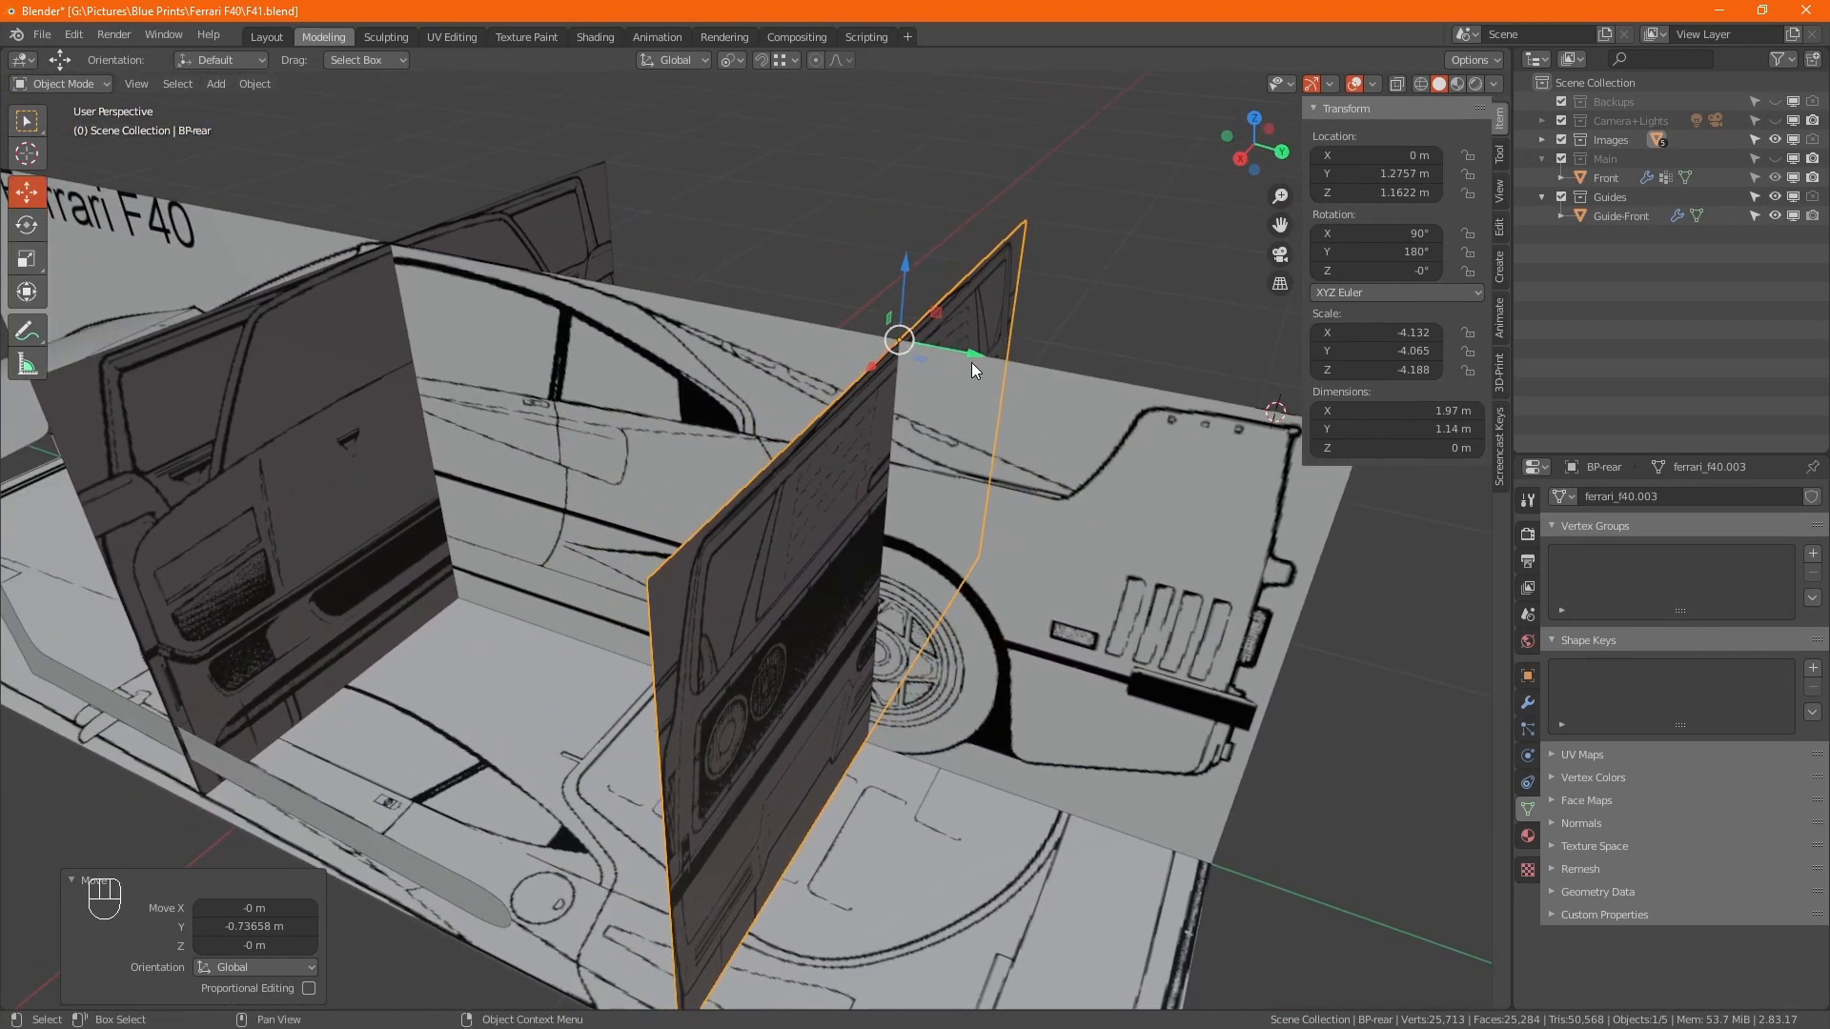
pyautogui.moveTo(973, 360); pyautogui.dragTo(582, 265)
pyautogui.keyDown('alt'); pyautogui.moveTo(644, 360); pyautogui.dragTo(691, 351, button='middle'); pyautogui.keyUp('alt')
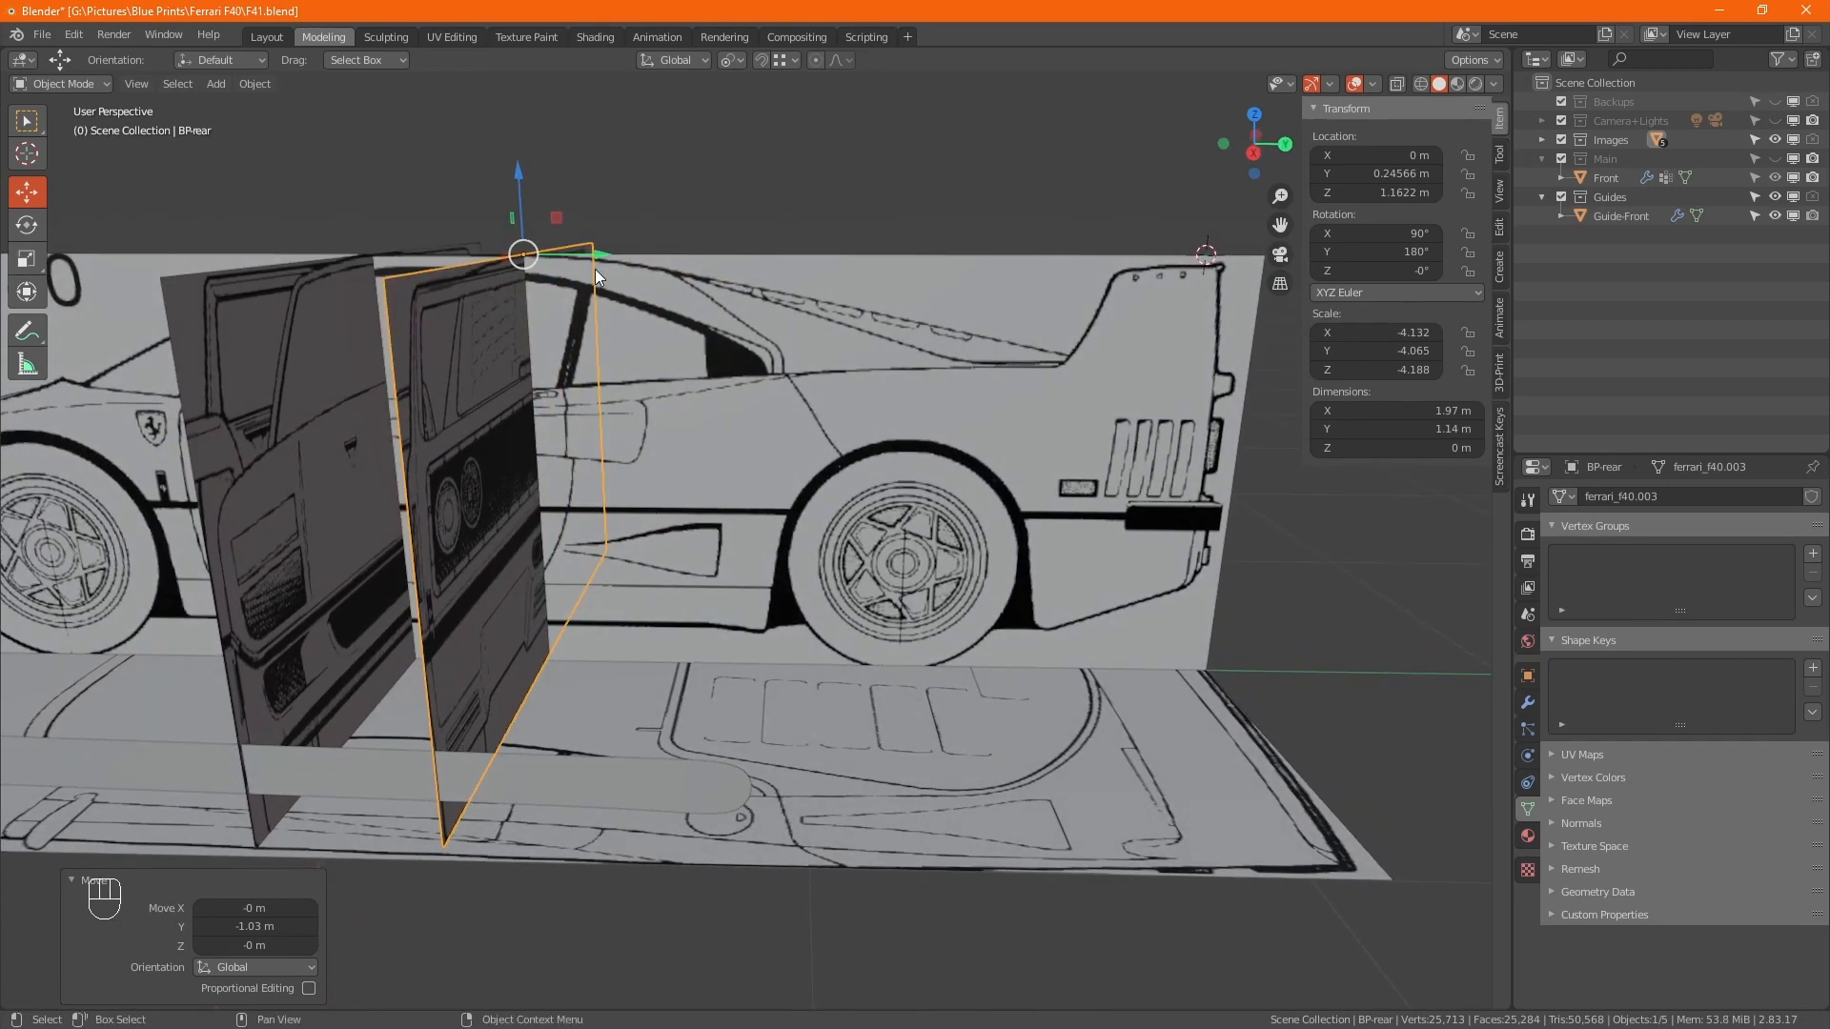
pyautogui.moveTo(591, 258); pyautogui.dragTo(559, 257)
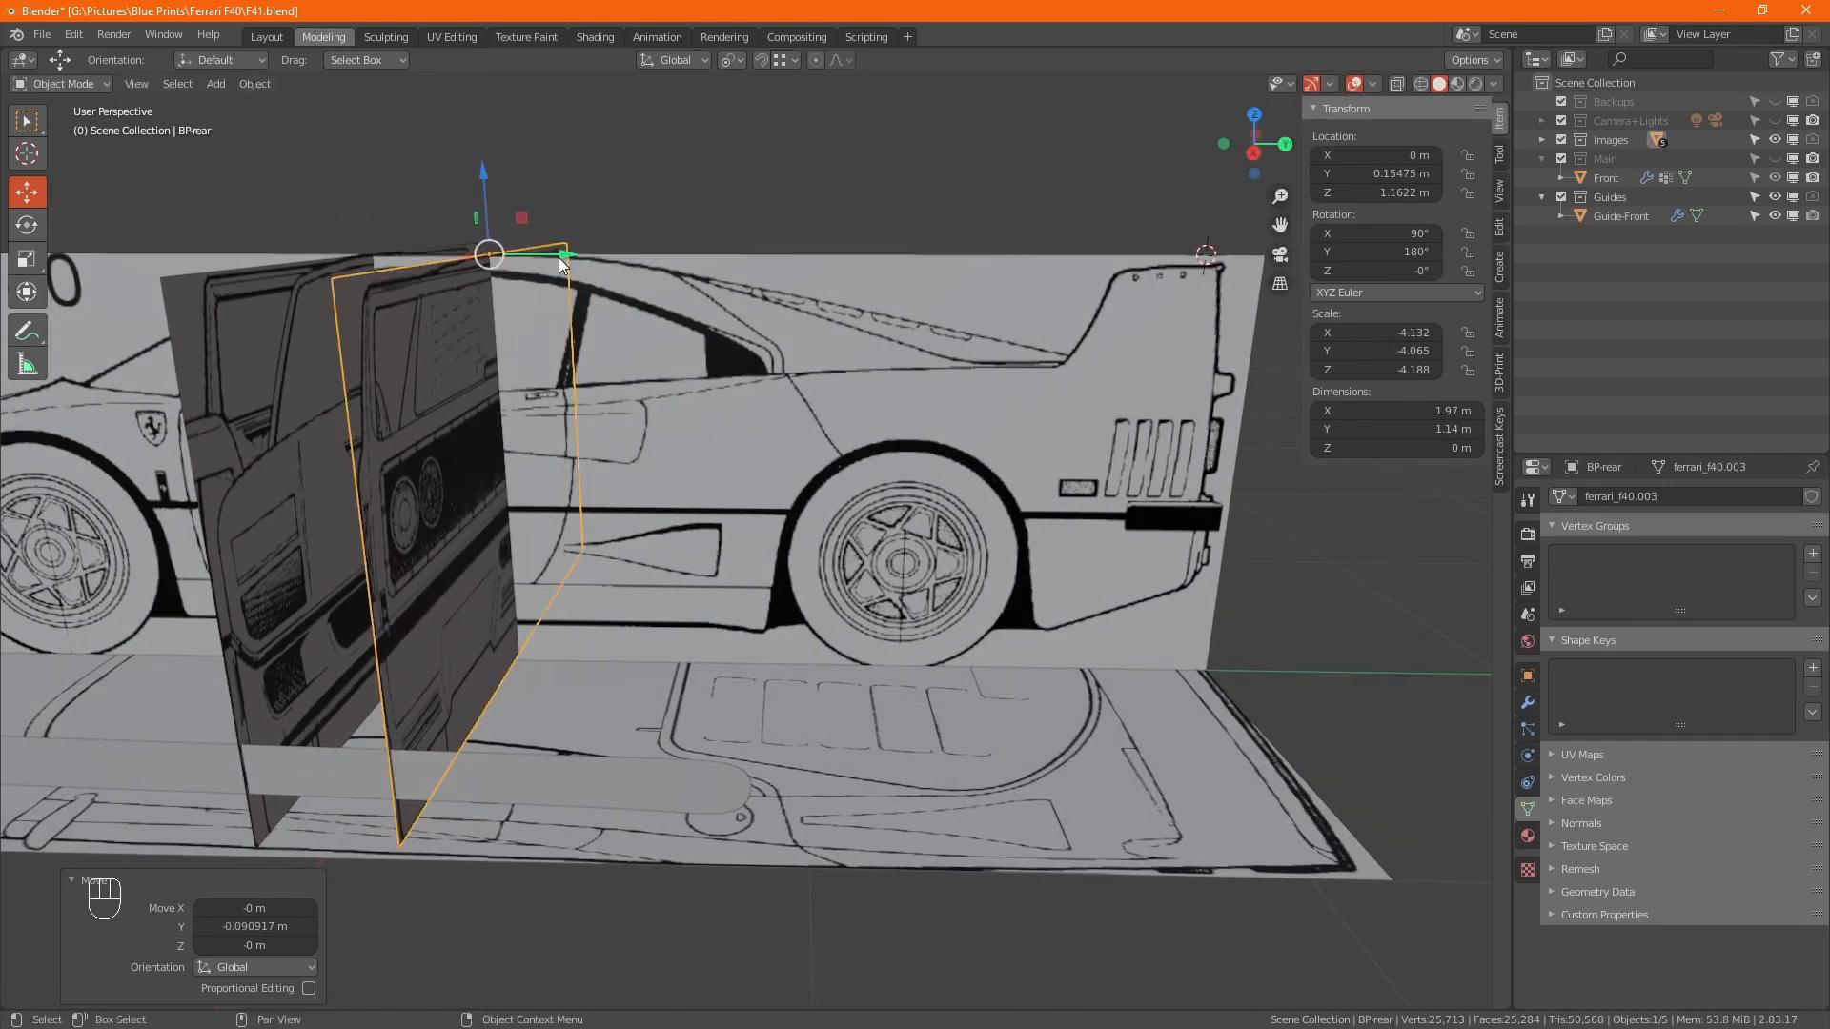
# Make the Images collection unselectable in the viewport and select the Guide-Front mesh.
pyautogui.click(1754, 139)
pyautogui.keyDown('alt'); pyautogui.moveTo(648, 593); pyautogui.dragTo(728, 620); pyautogui.keyUp('alt')
pyautogui.click(682, 679)
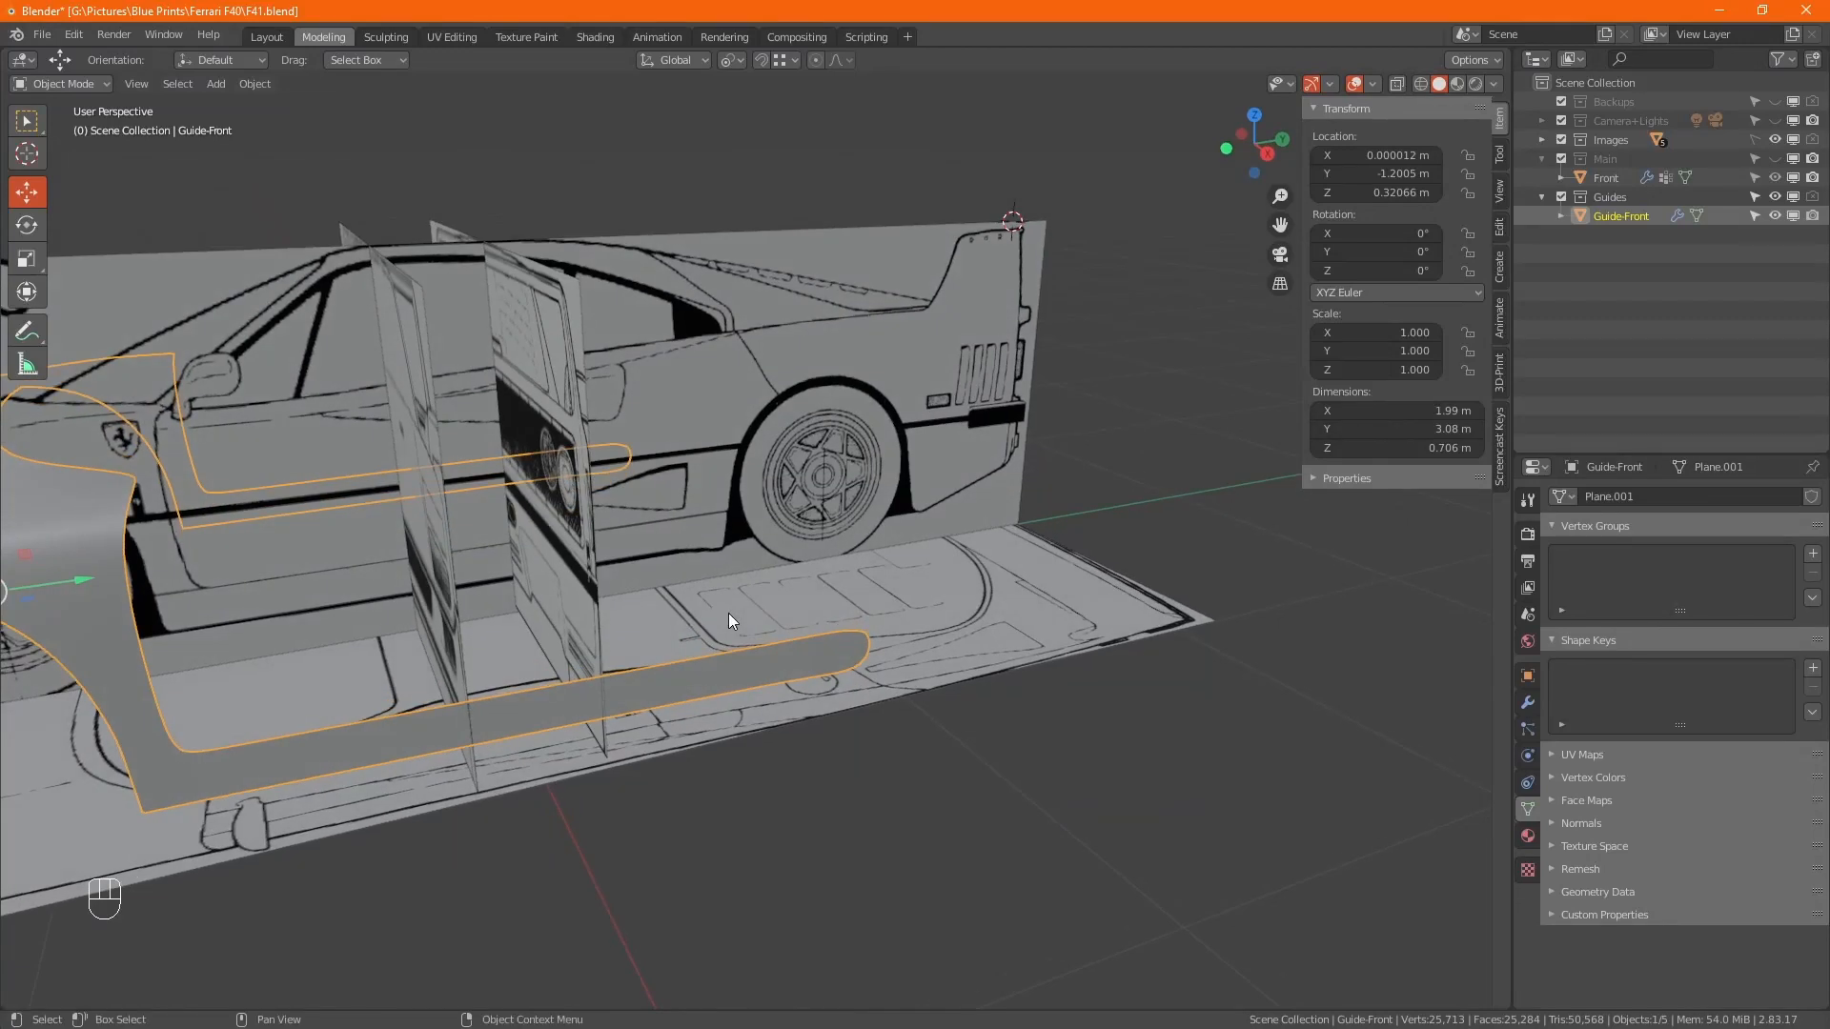
pyautogui.moveTo(294, 644); pyautogui.dragTo(763, 603, button='middle')
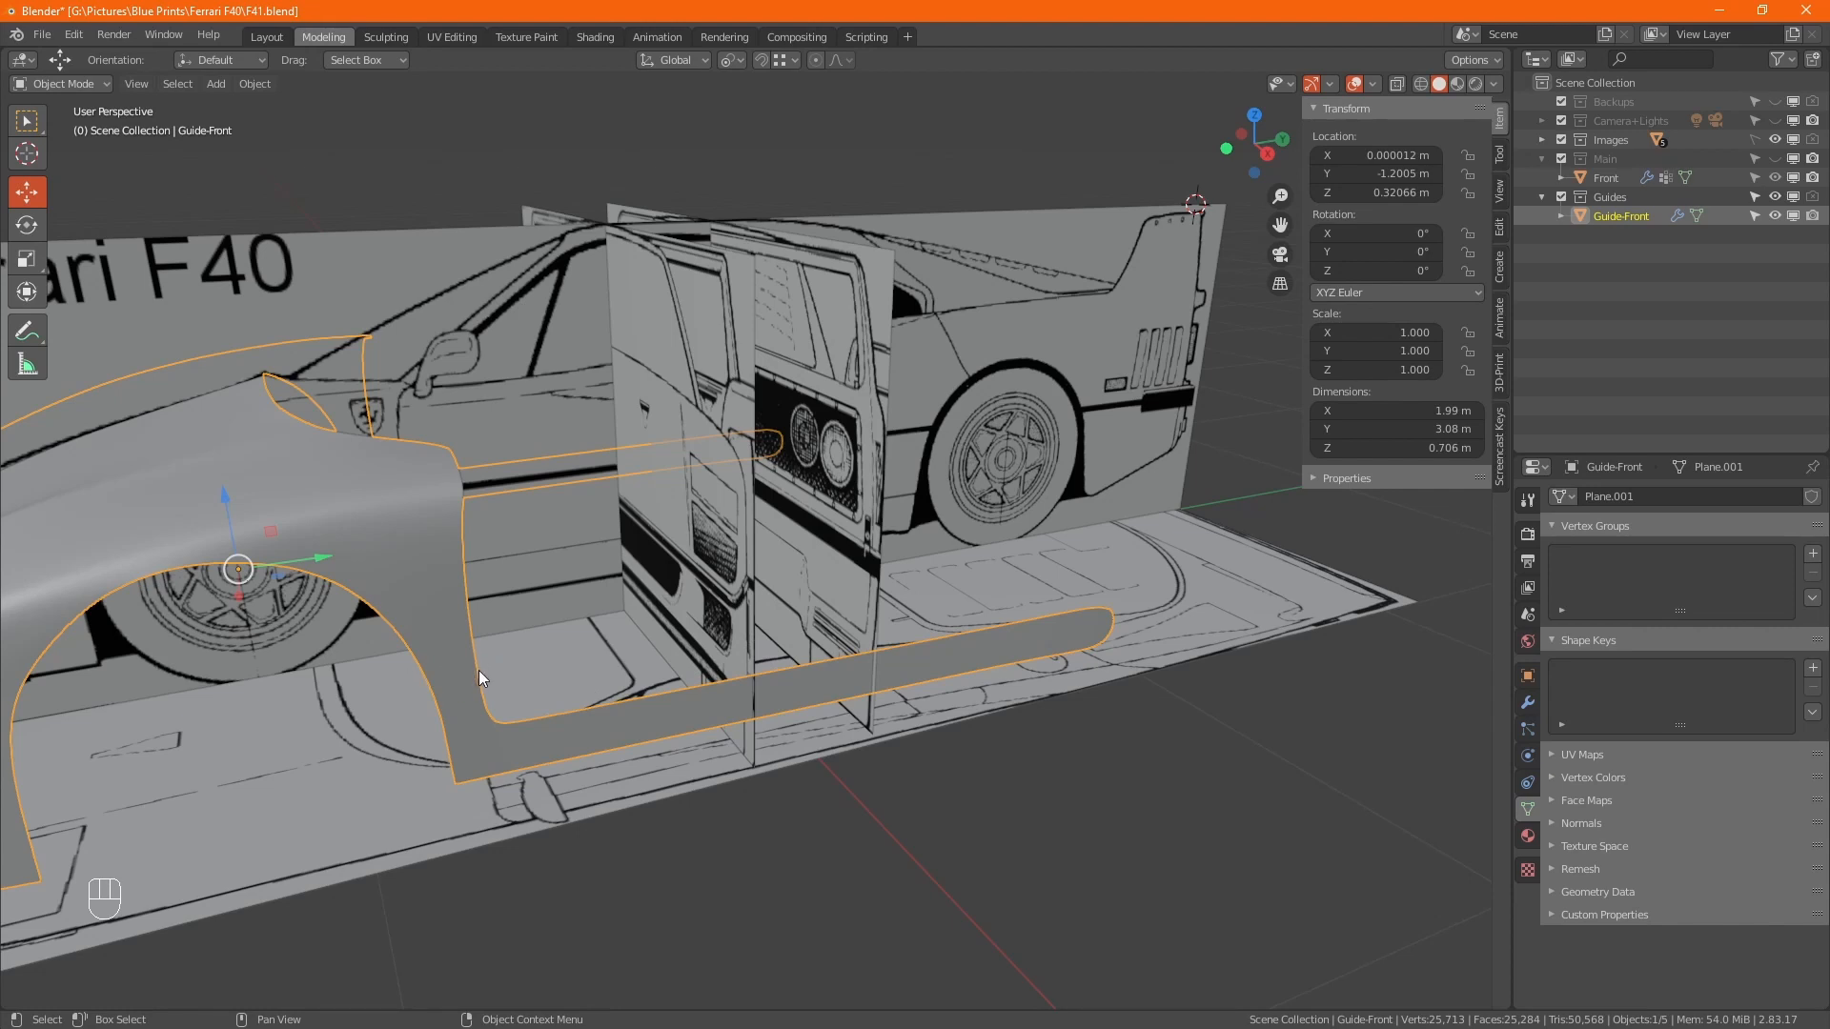
pyautogui.keyDown('alt'); pyautogui.moveTo(601, 697); pyautogui.dragTo(202, 756, button='middle'); pyautogui.keyUp('alt')
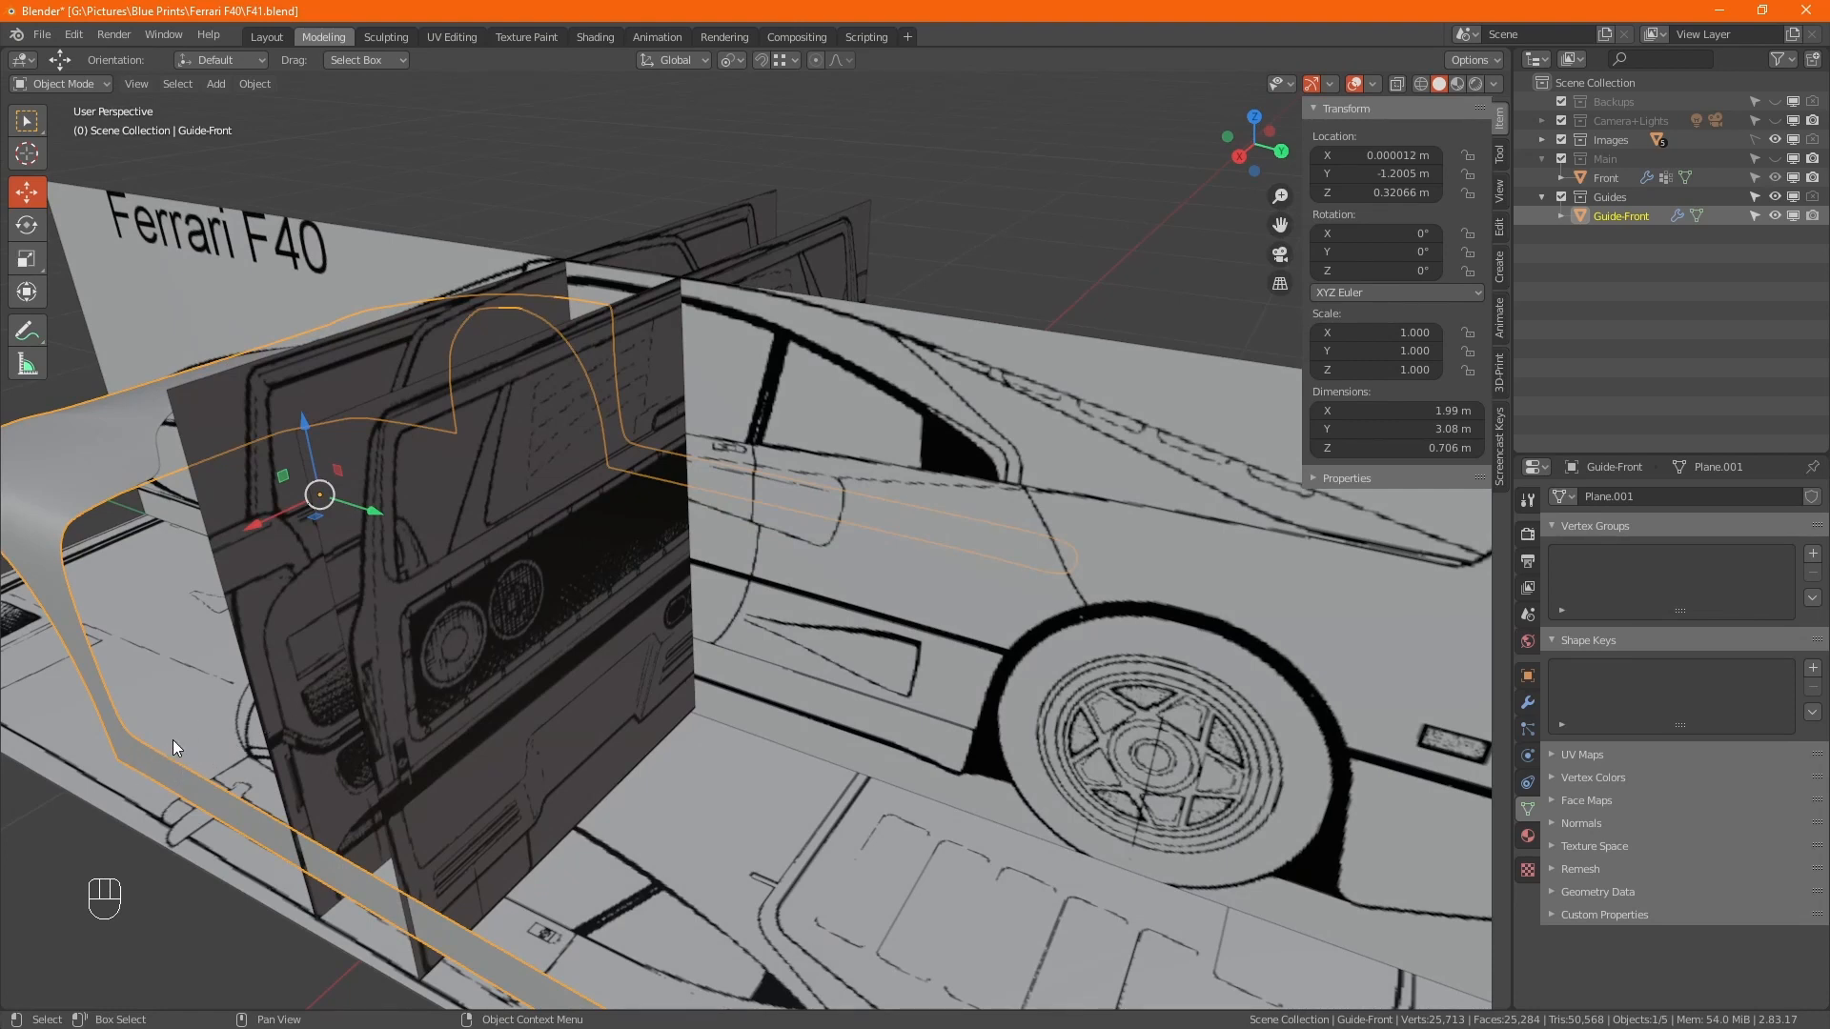
pyautogui.moveTo(173, 740); pyautogui.dragTo(845, 666, button='middle')
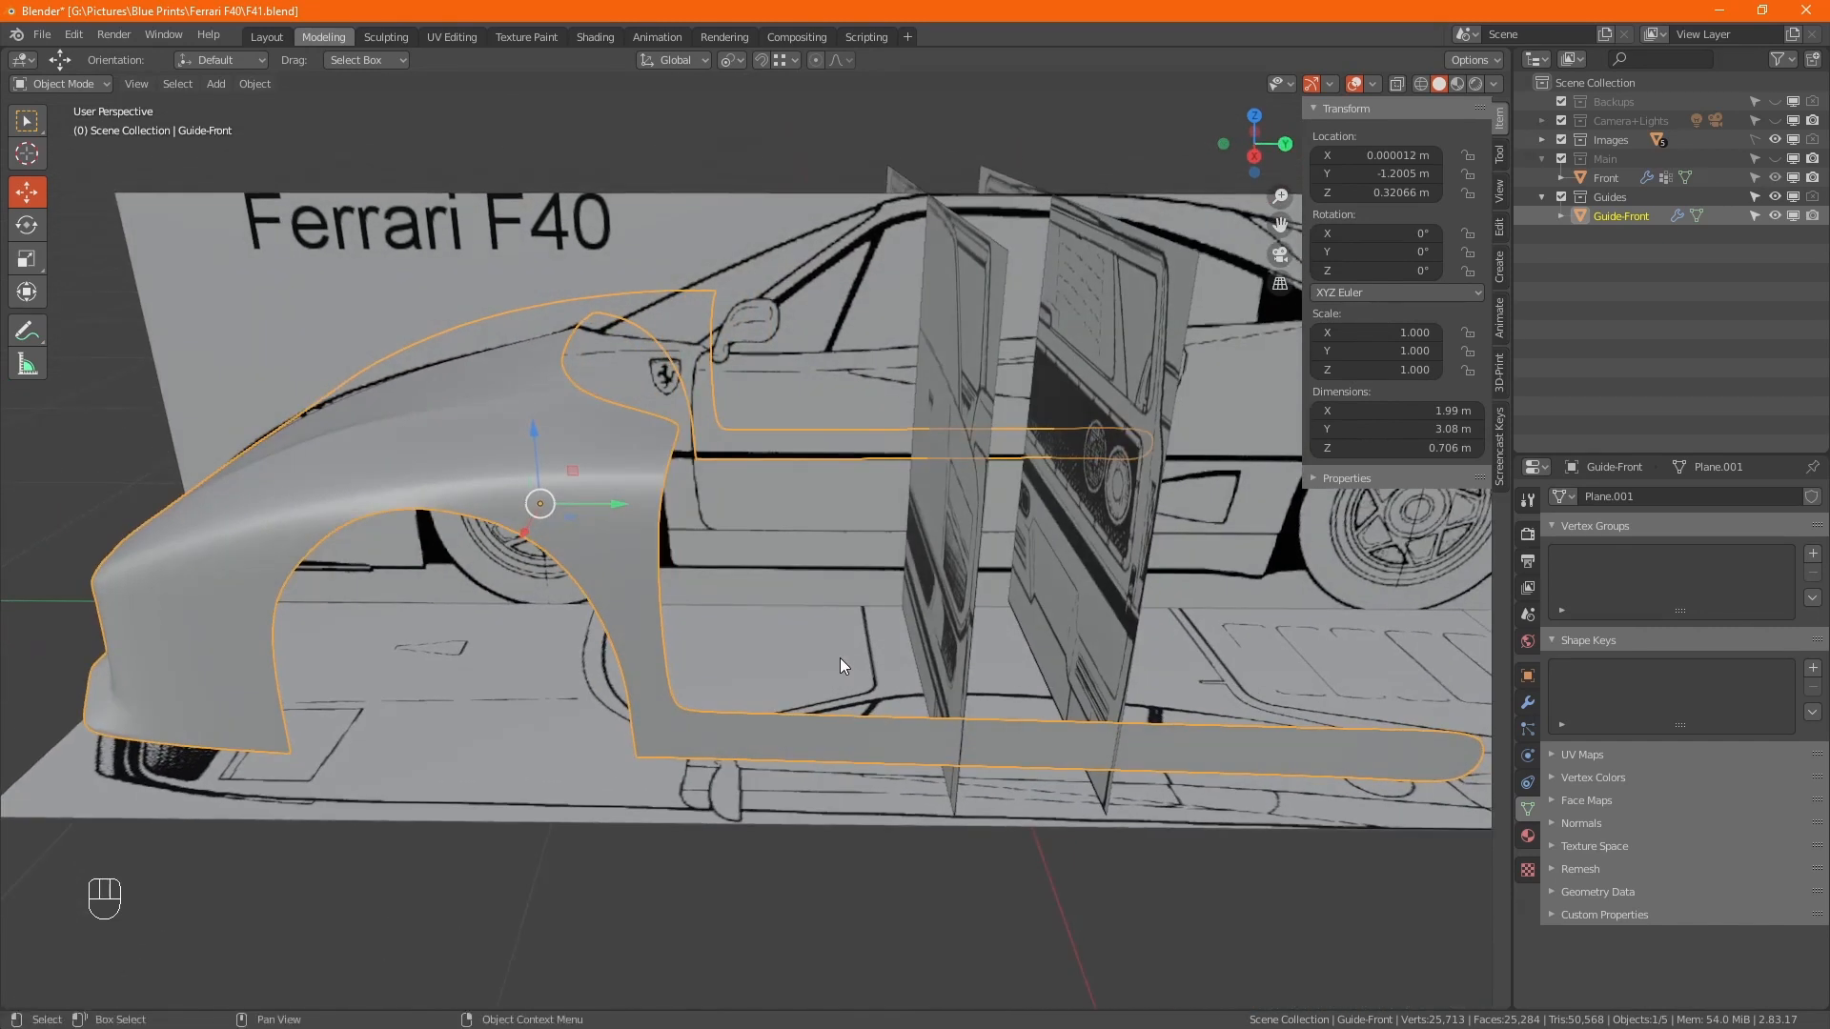
# Select the sill's upper, rear and lower boundary edges on Guide-Front in Edit Mode and set their mean crease to 1.
pyautogui.press('Tab')
pyautogui.scroll(2, 808, 726)
pyautogui.moveTo(807, 727); pyautogui.dragTo(577, 724, button='middle')
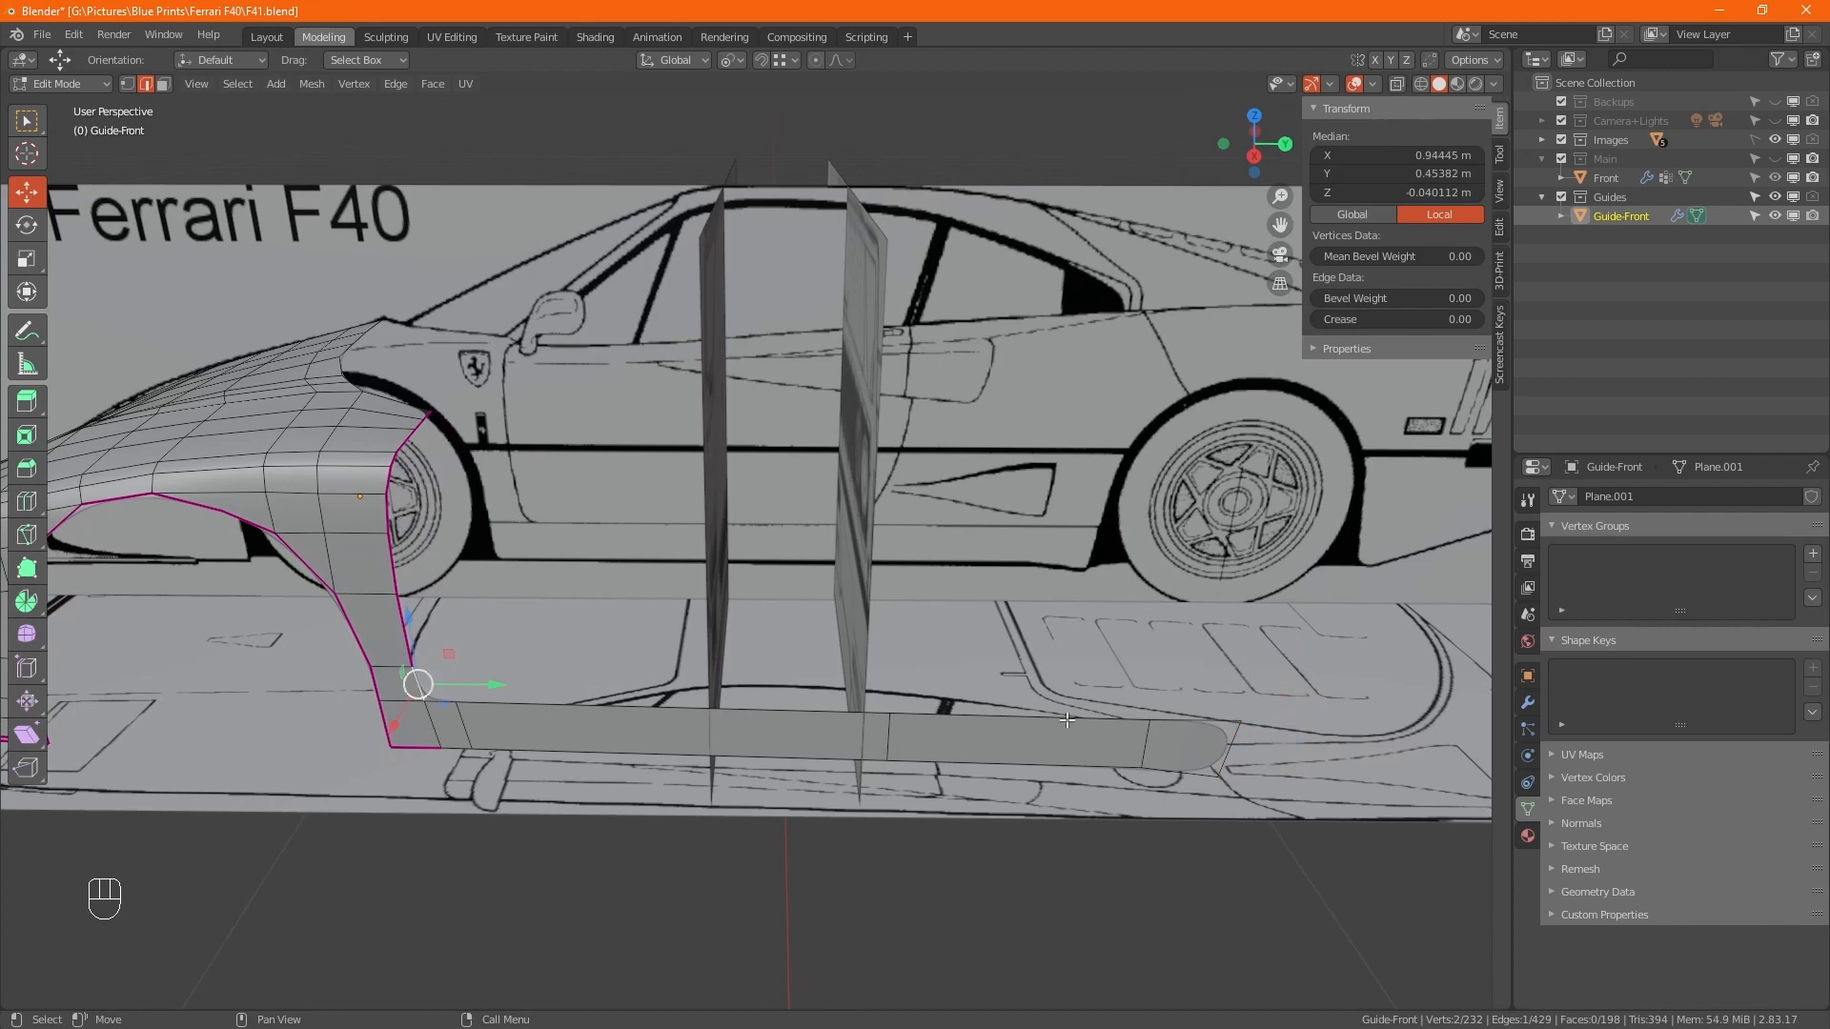
pyautogui.keyDown('ctrl'); pyautogui.click(1143, 716); pyautogui.keyUp('ctrl')
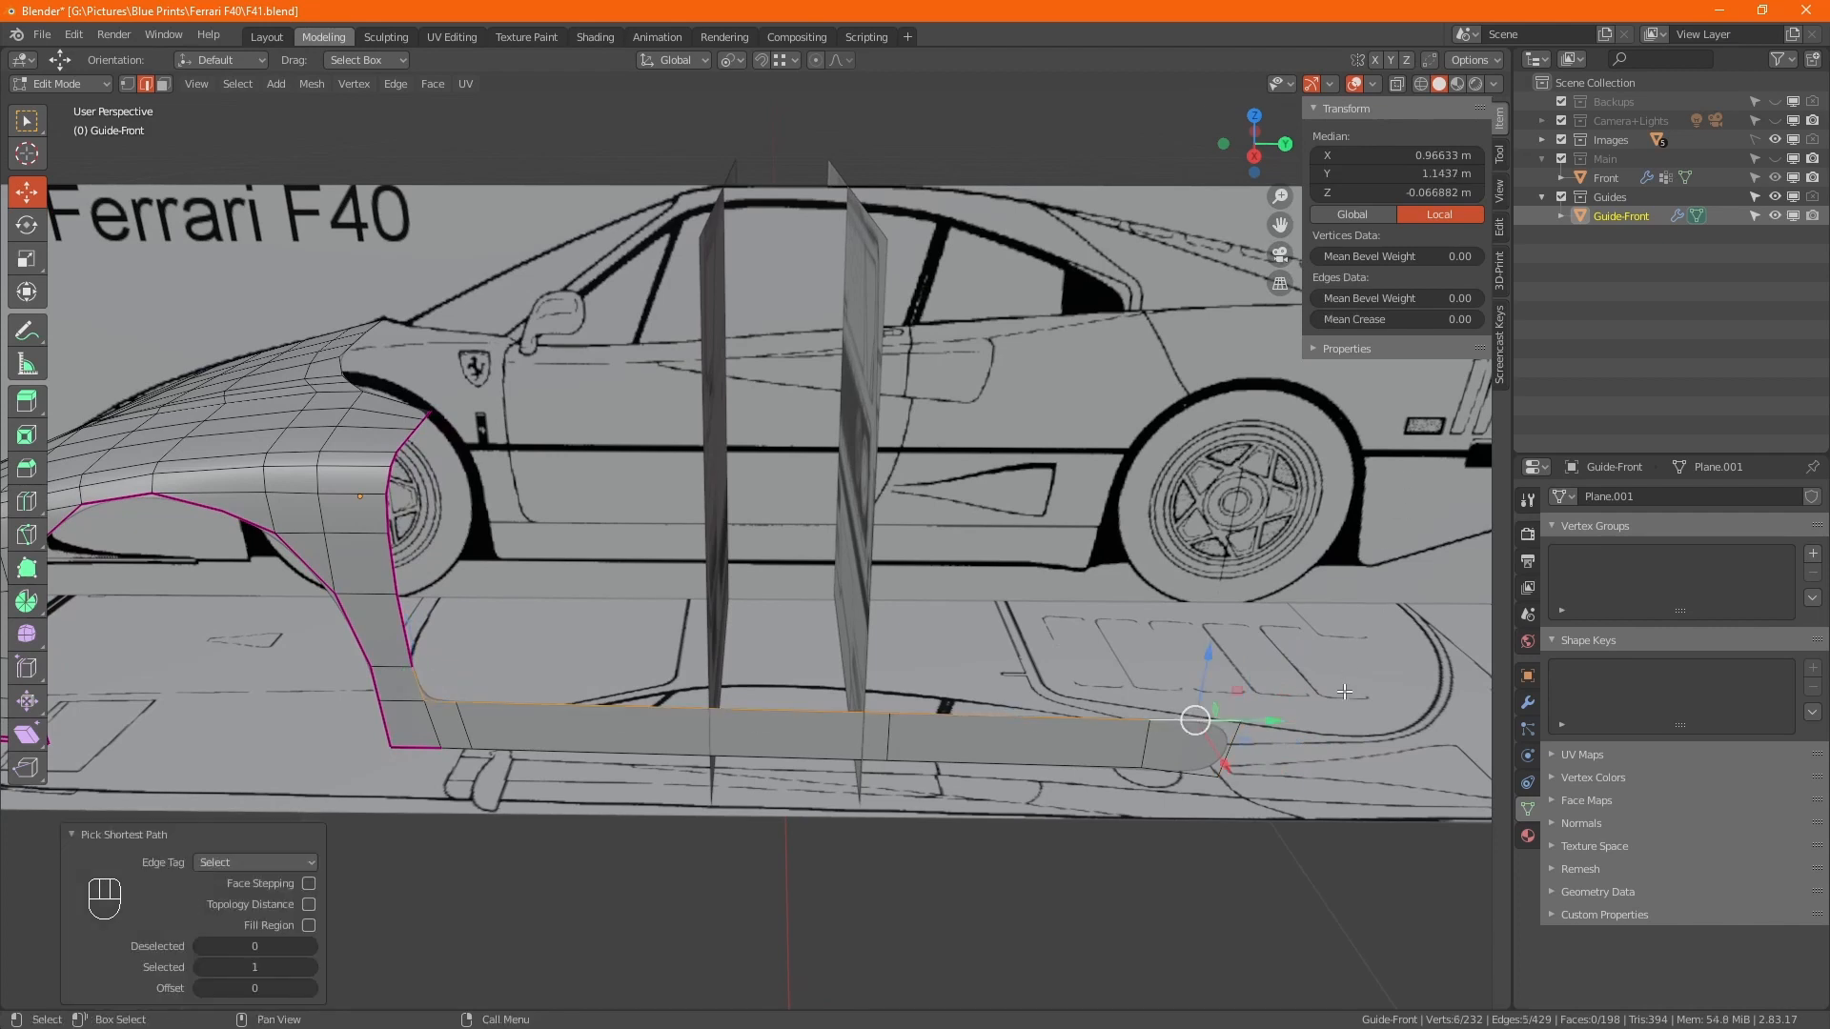
pyautogui.keyDown('shift'); pyautogui.click(1224, 747); pyautogui.keyUp('shift')
pyautogui.keyDown('ctrl'); pyautogui.click(416, 746); pyautogui.keyUp('ctrl')
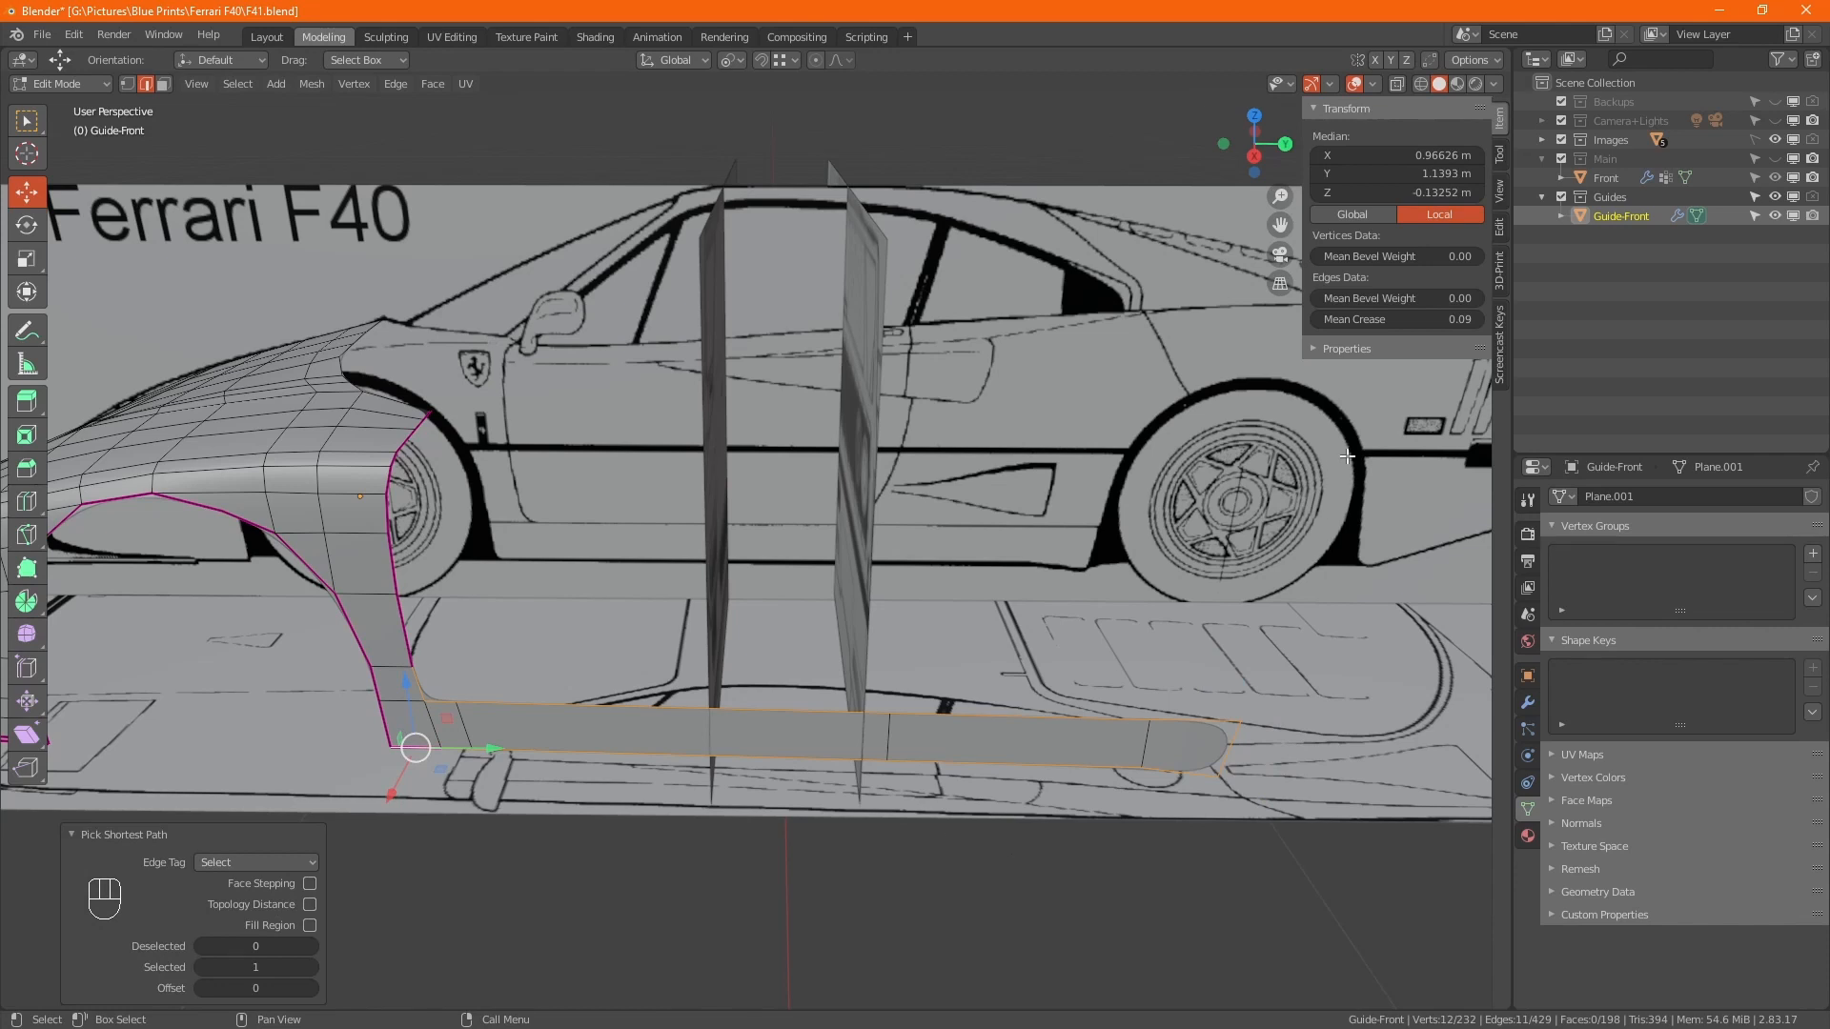
pyautogui.click(1400, 322)
pyautogui.hotkey('ctrl', 'a')
pyautogui.write('1')
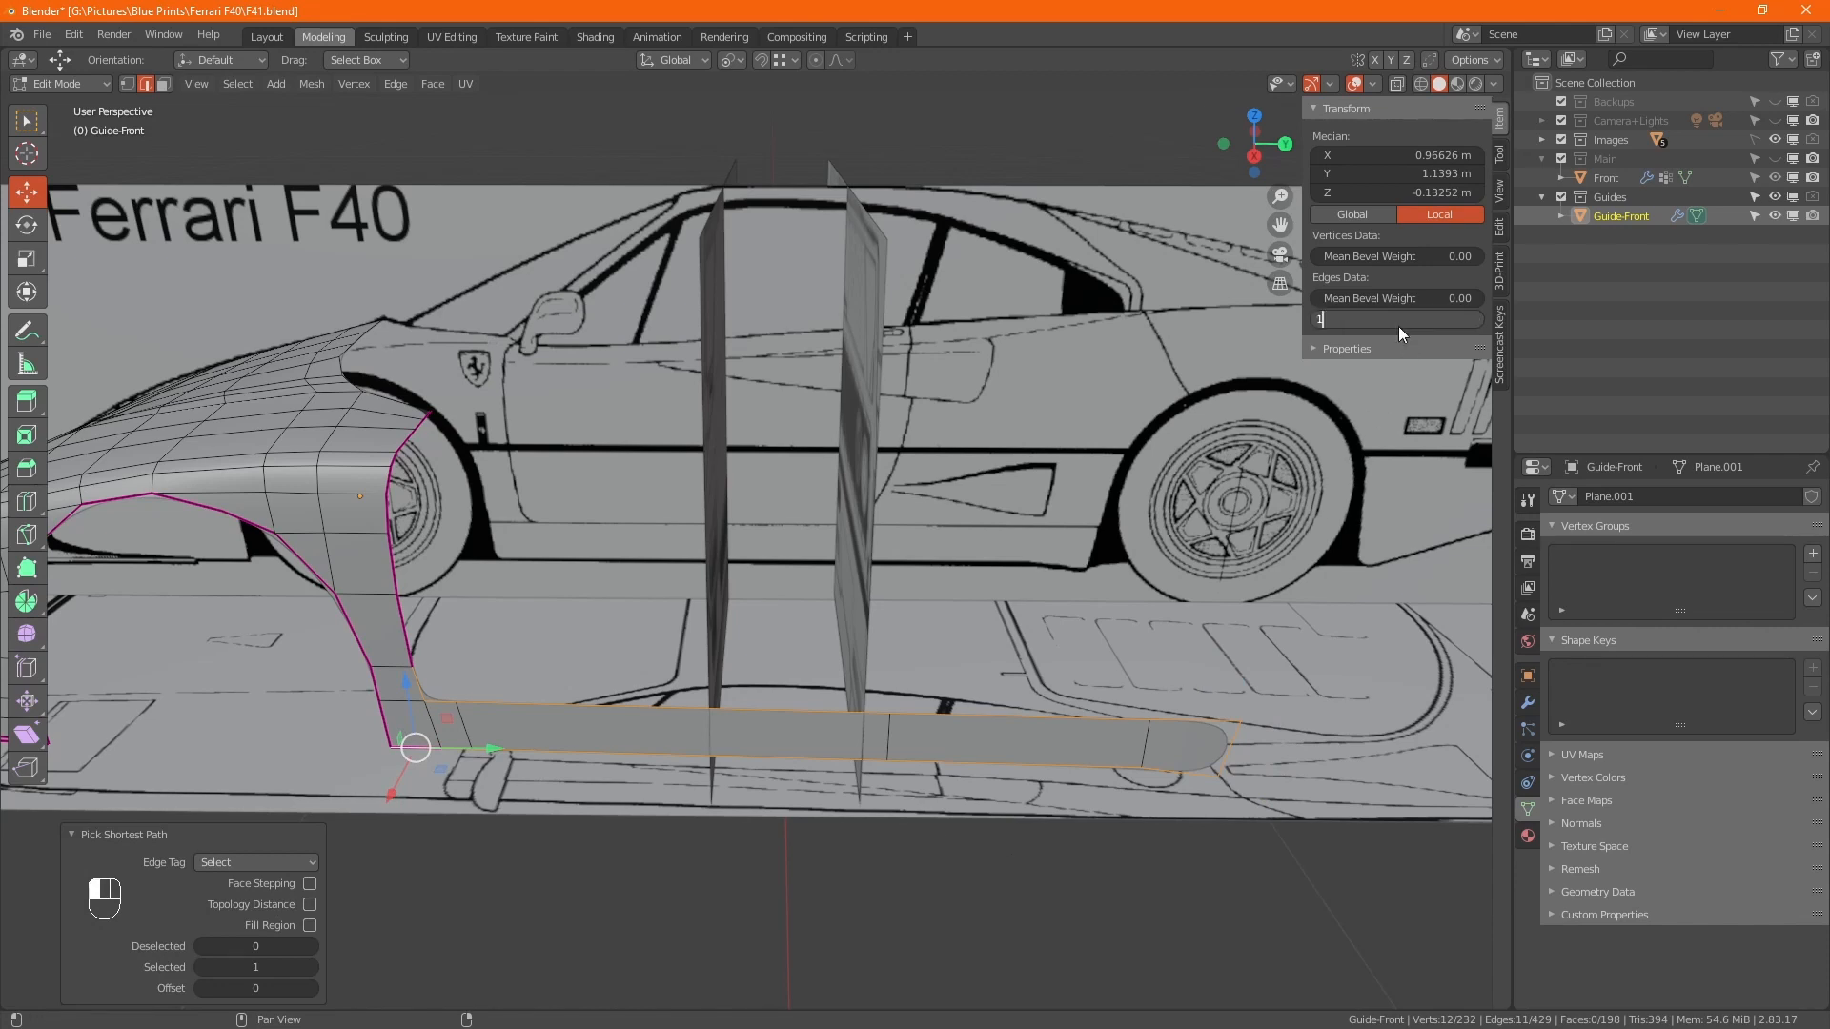
pyautogui.press('Return')
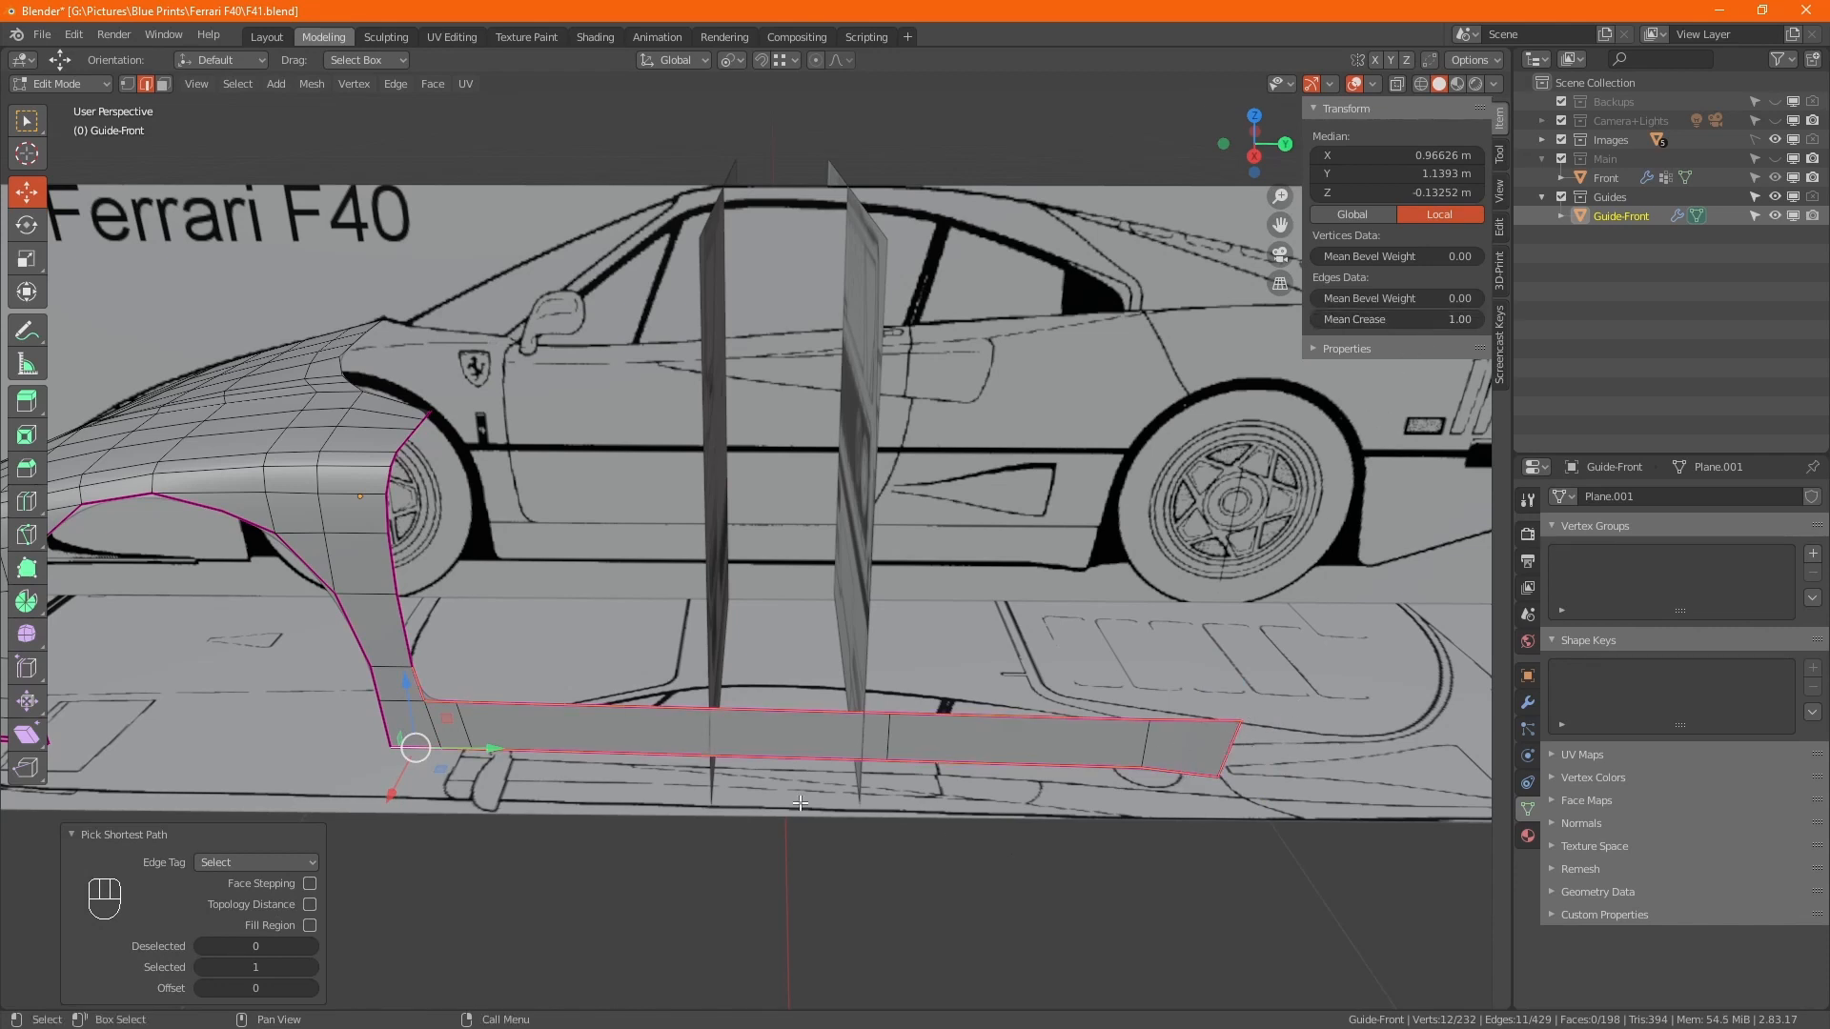
# Reselect the sill's upper, rear and lower boundary edges on Guide-Front as a shortest path starting behind the front wheel arch.
pyautogui.click(425, 681)
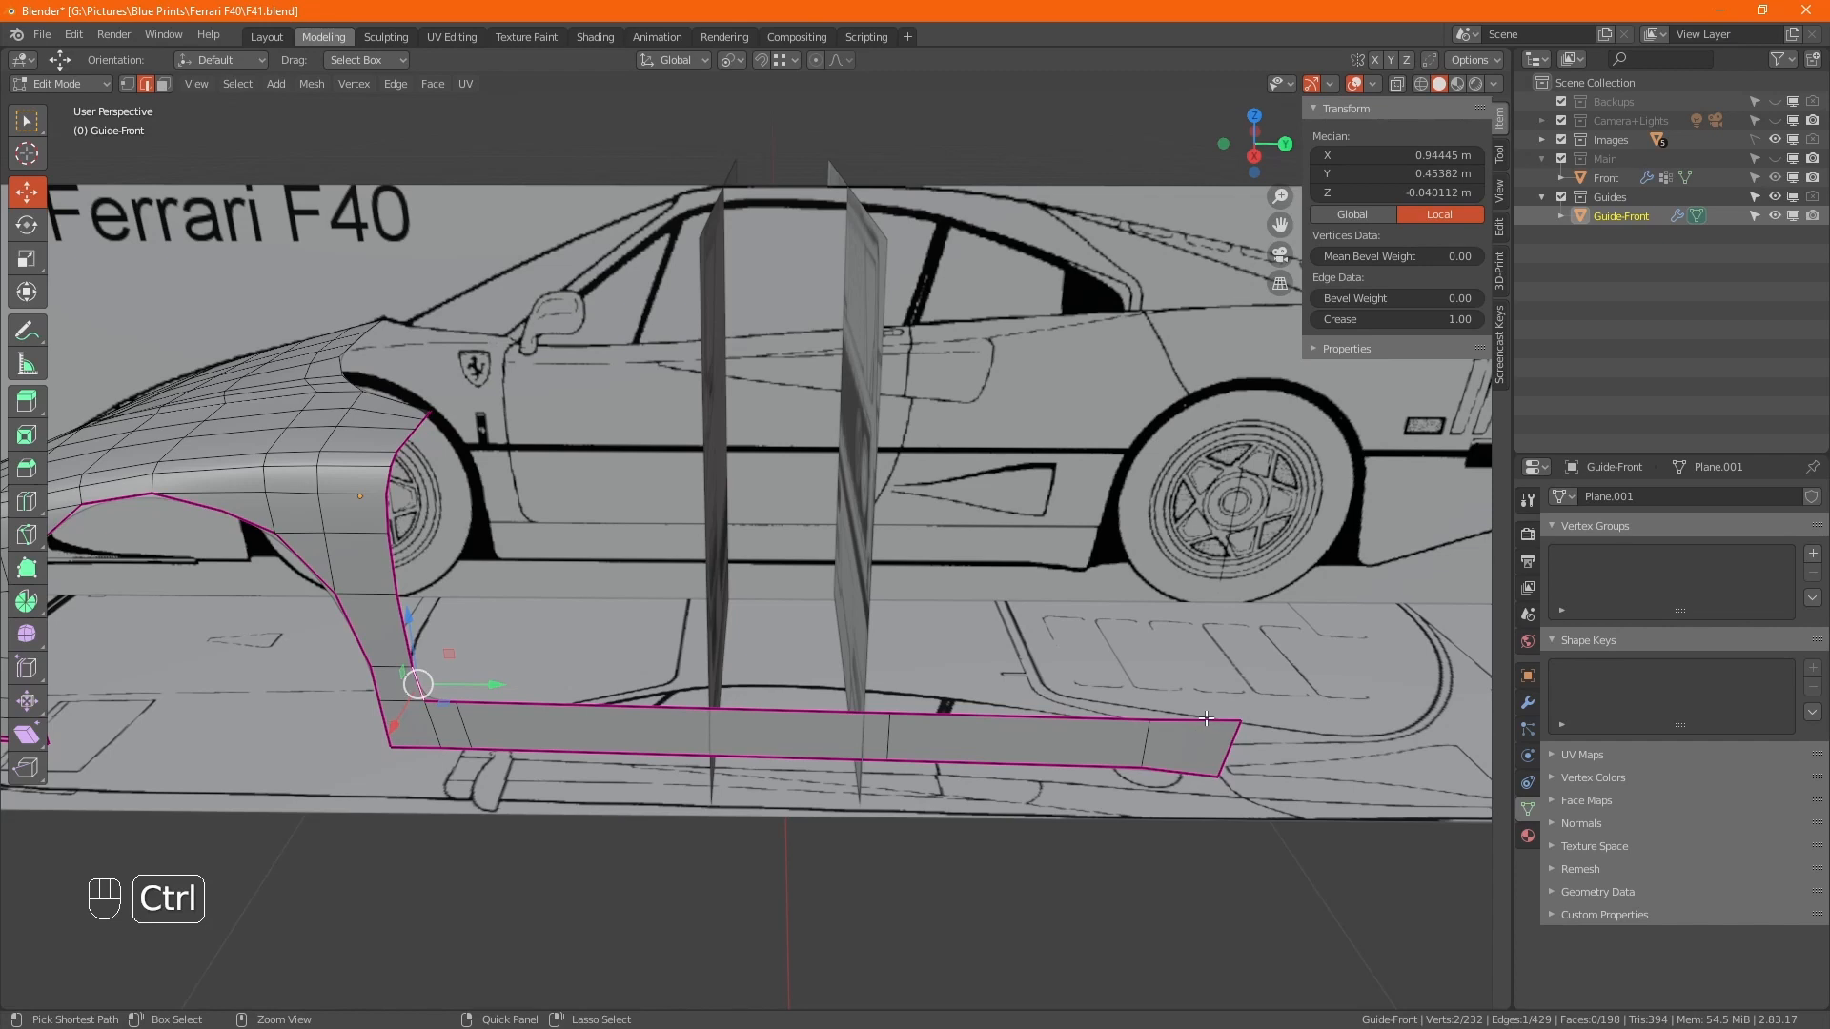
pyautogui.keyDown('ctrl'); pyautogui.click(1235, 721); pyautogui.keyUp('ctrl')
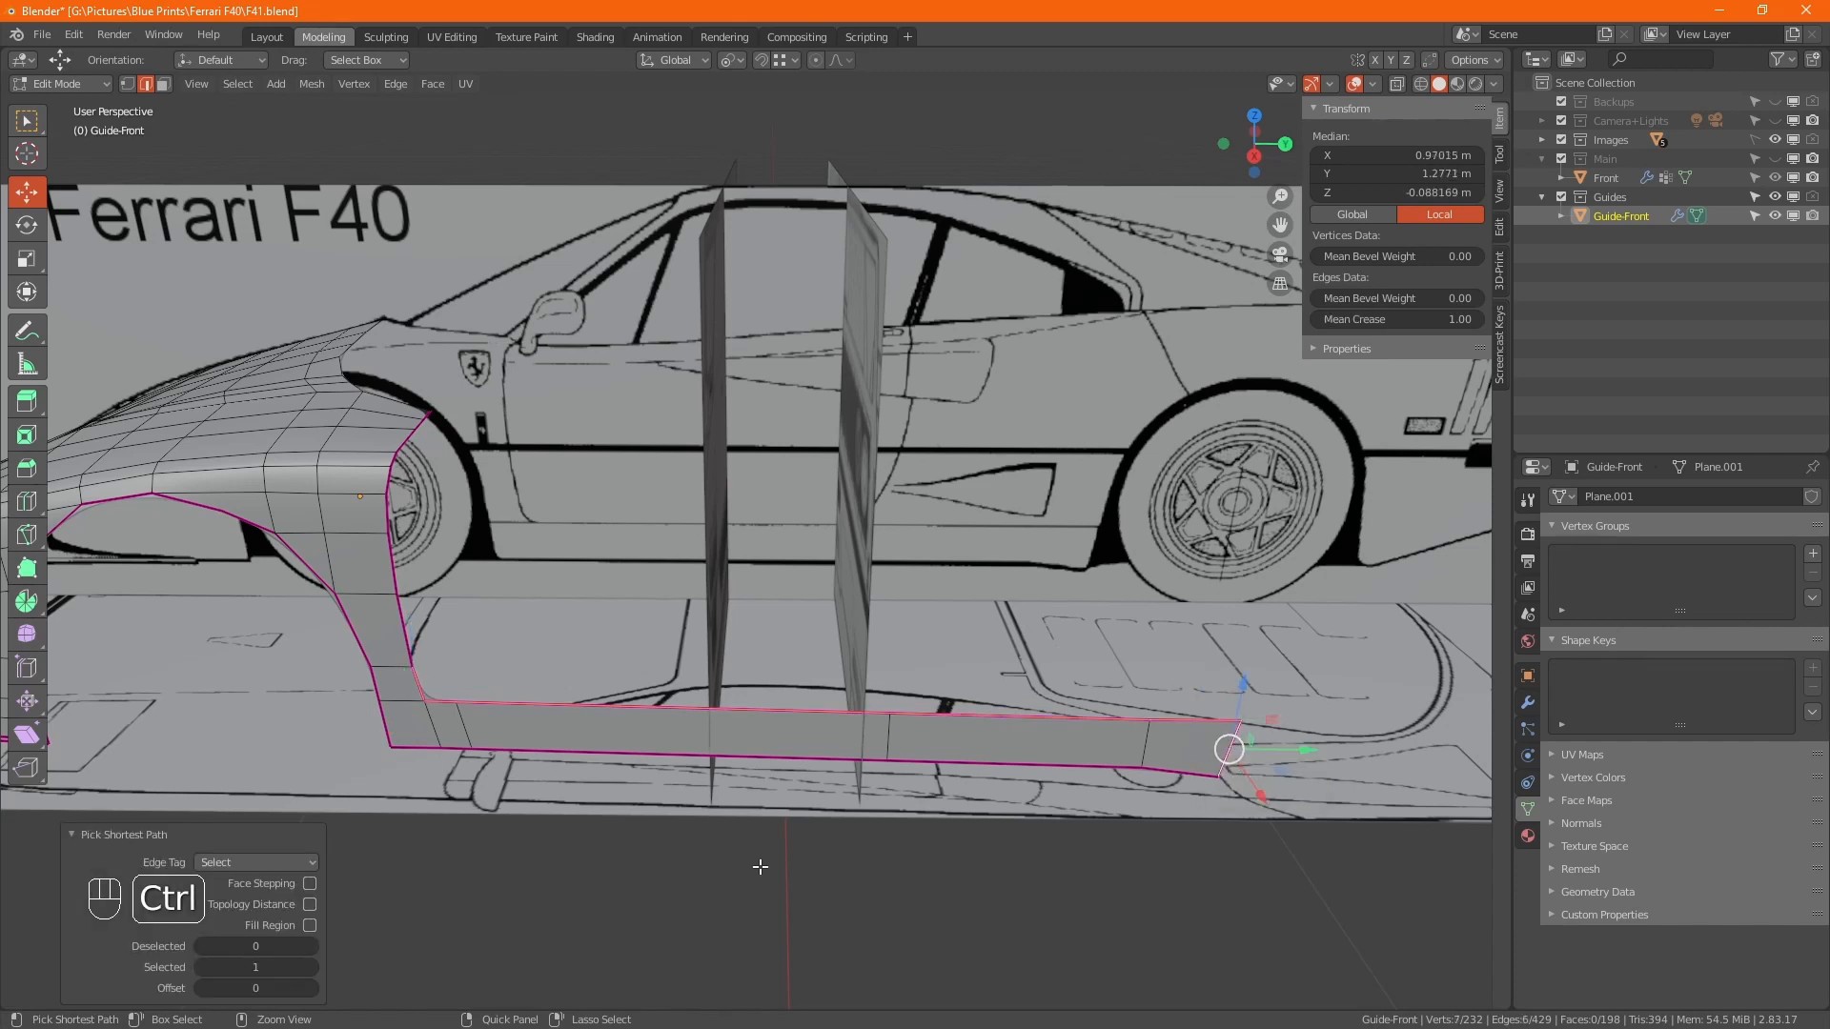
pyautogui.keyDown('ctrl'); pyautogui.click(408, 750); pyautogui.keyUp('ctrl')
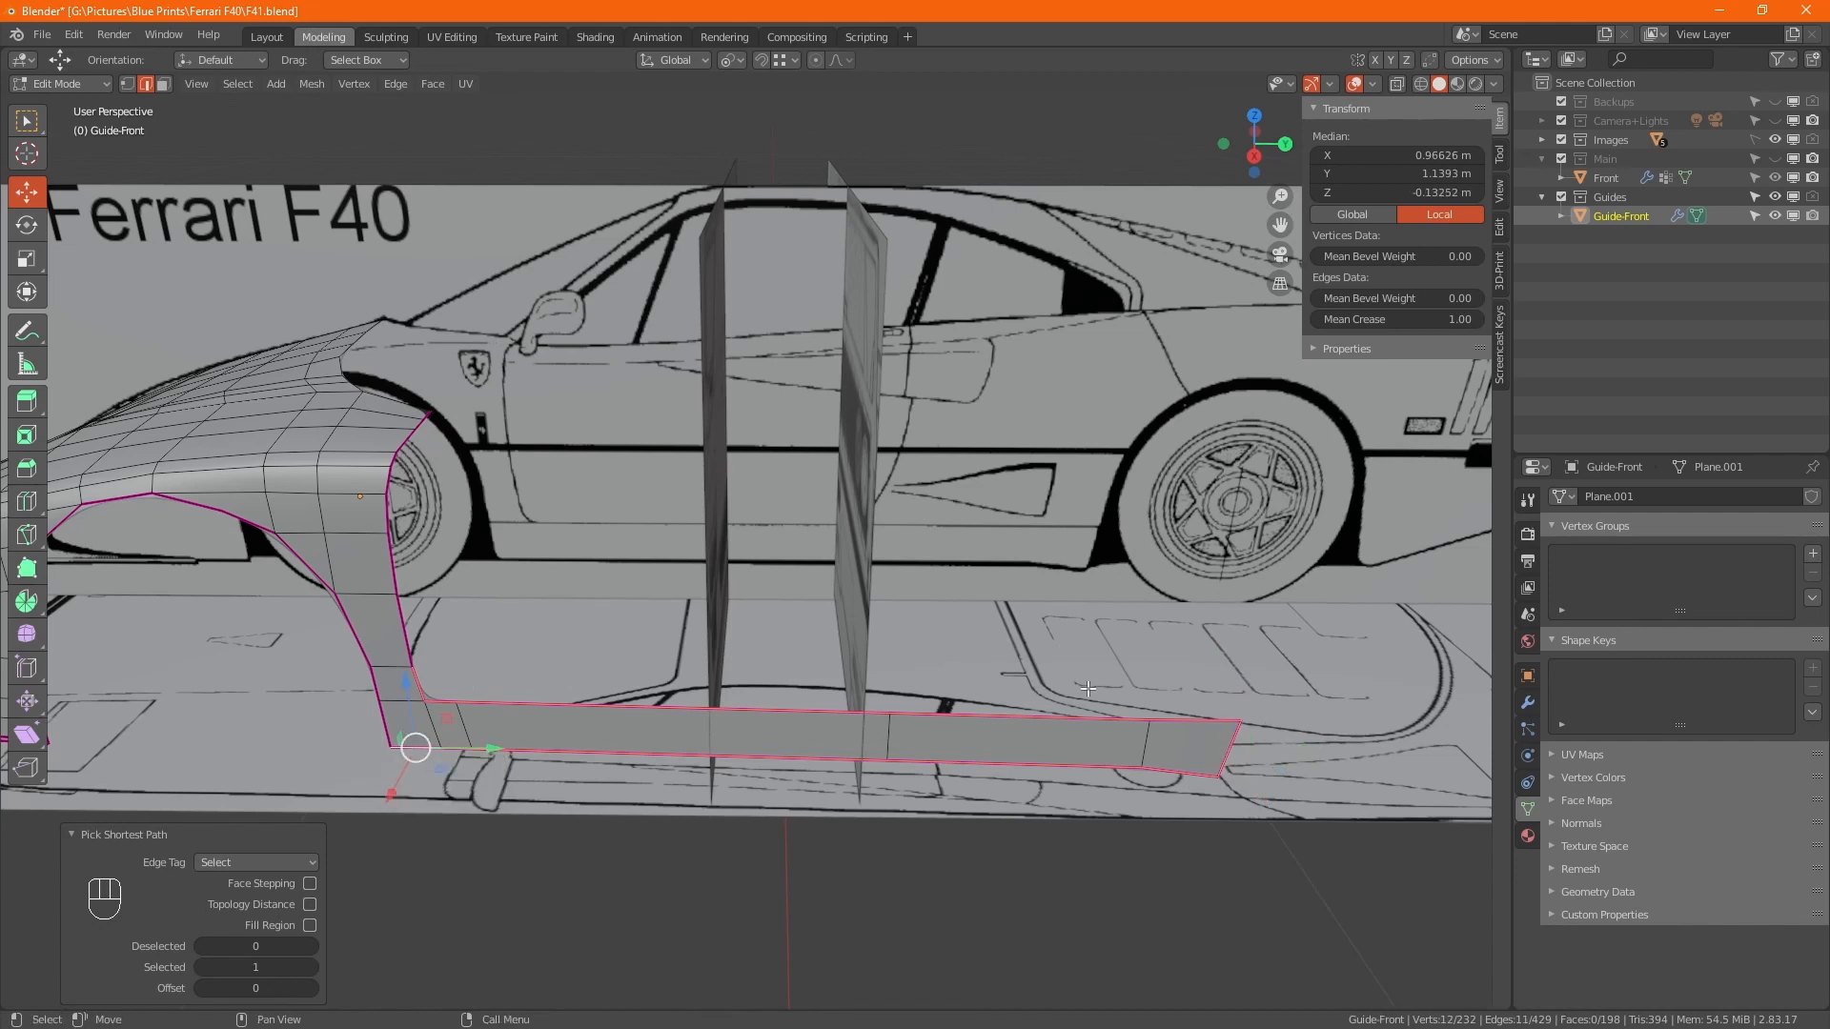
pyautogui.click(418, 679)
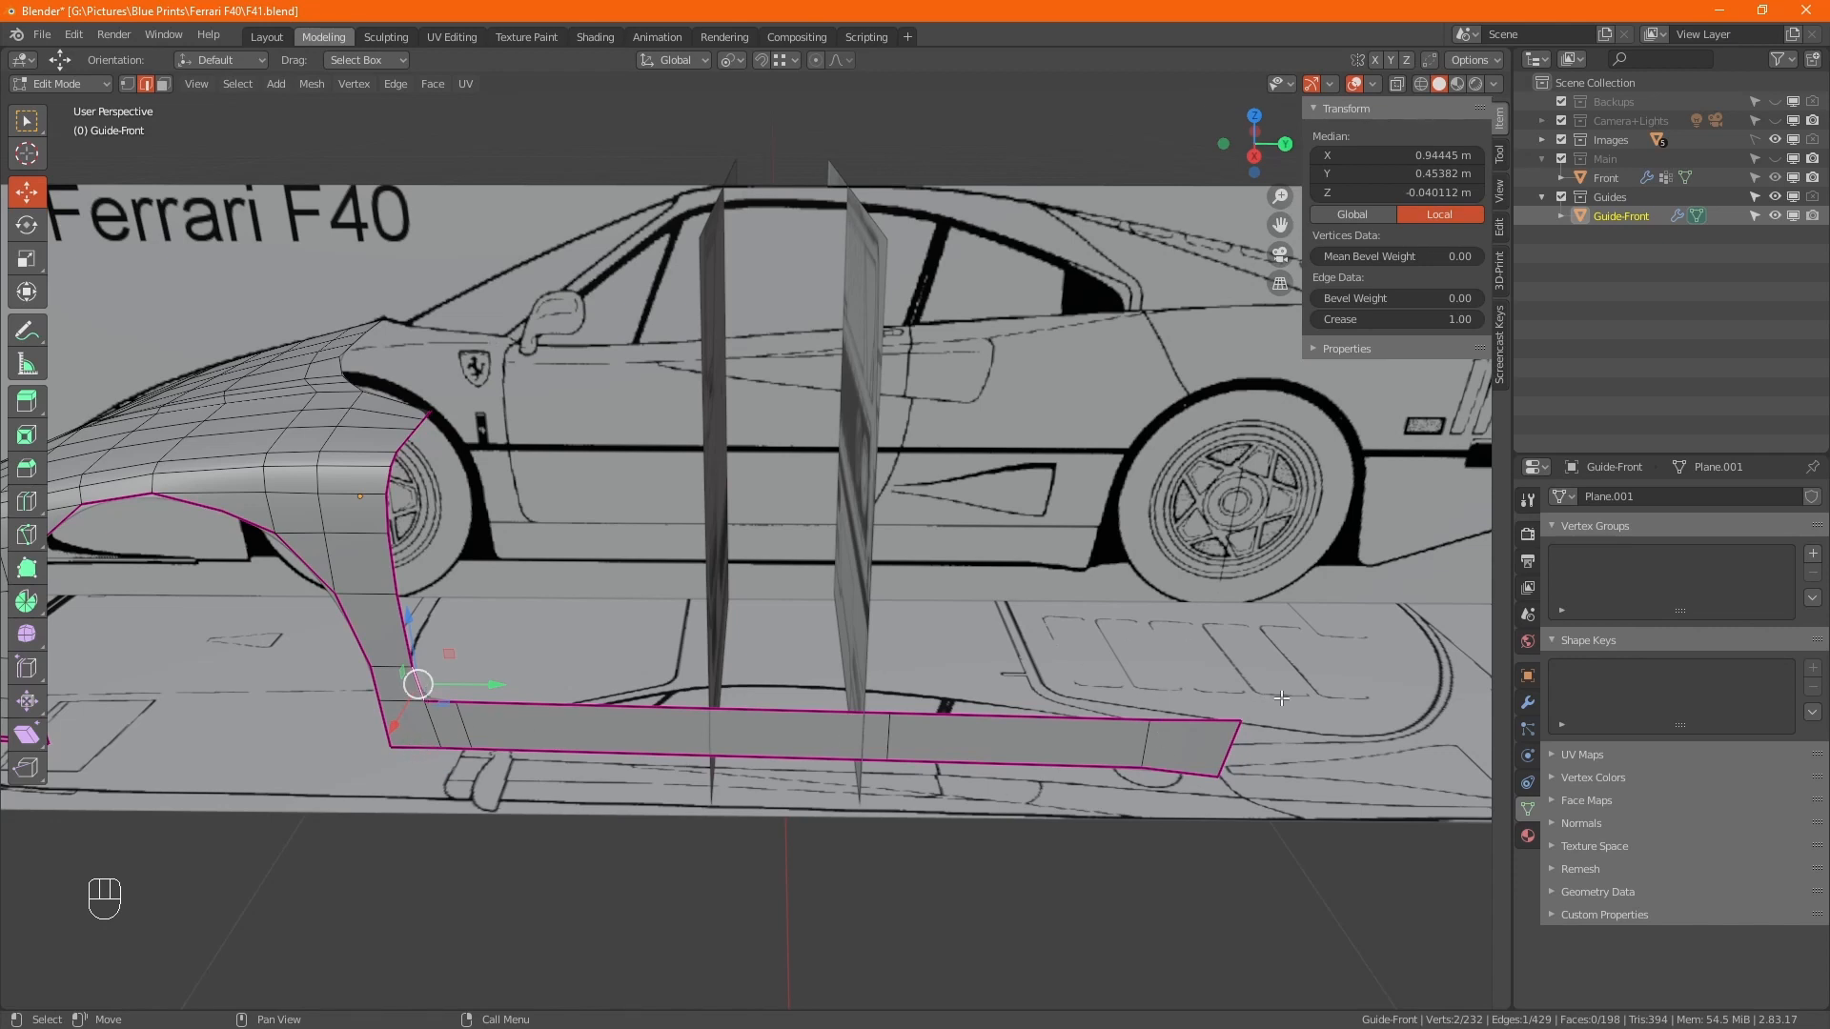
pyautogui.press('ctrl')
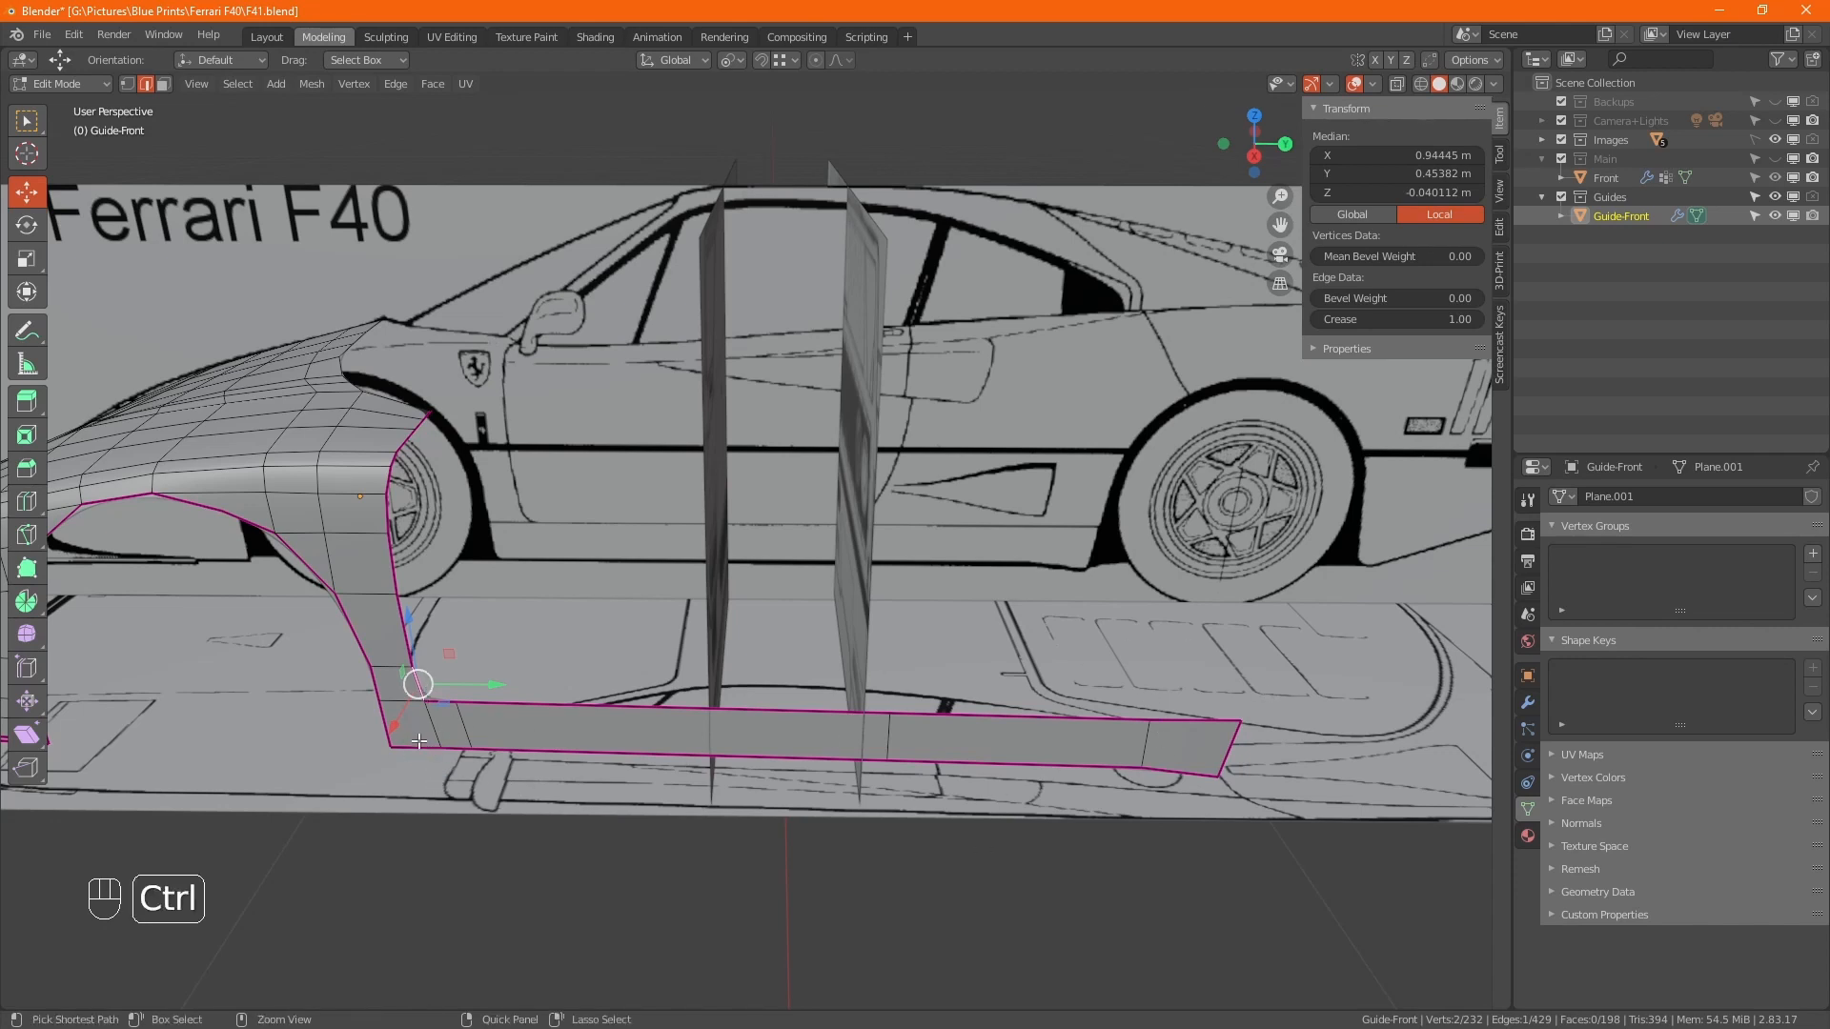
pyautogui.keyDown('ctrl'); pyautogui.click(419, 747); pyautogui.keyUp('ctrl')
pyautogui.keyDown('ctrl'); pyautogui.click(1243, 753); pyautogui.keyUp('ctrl')
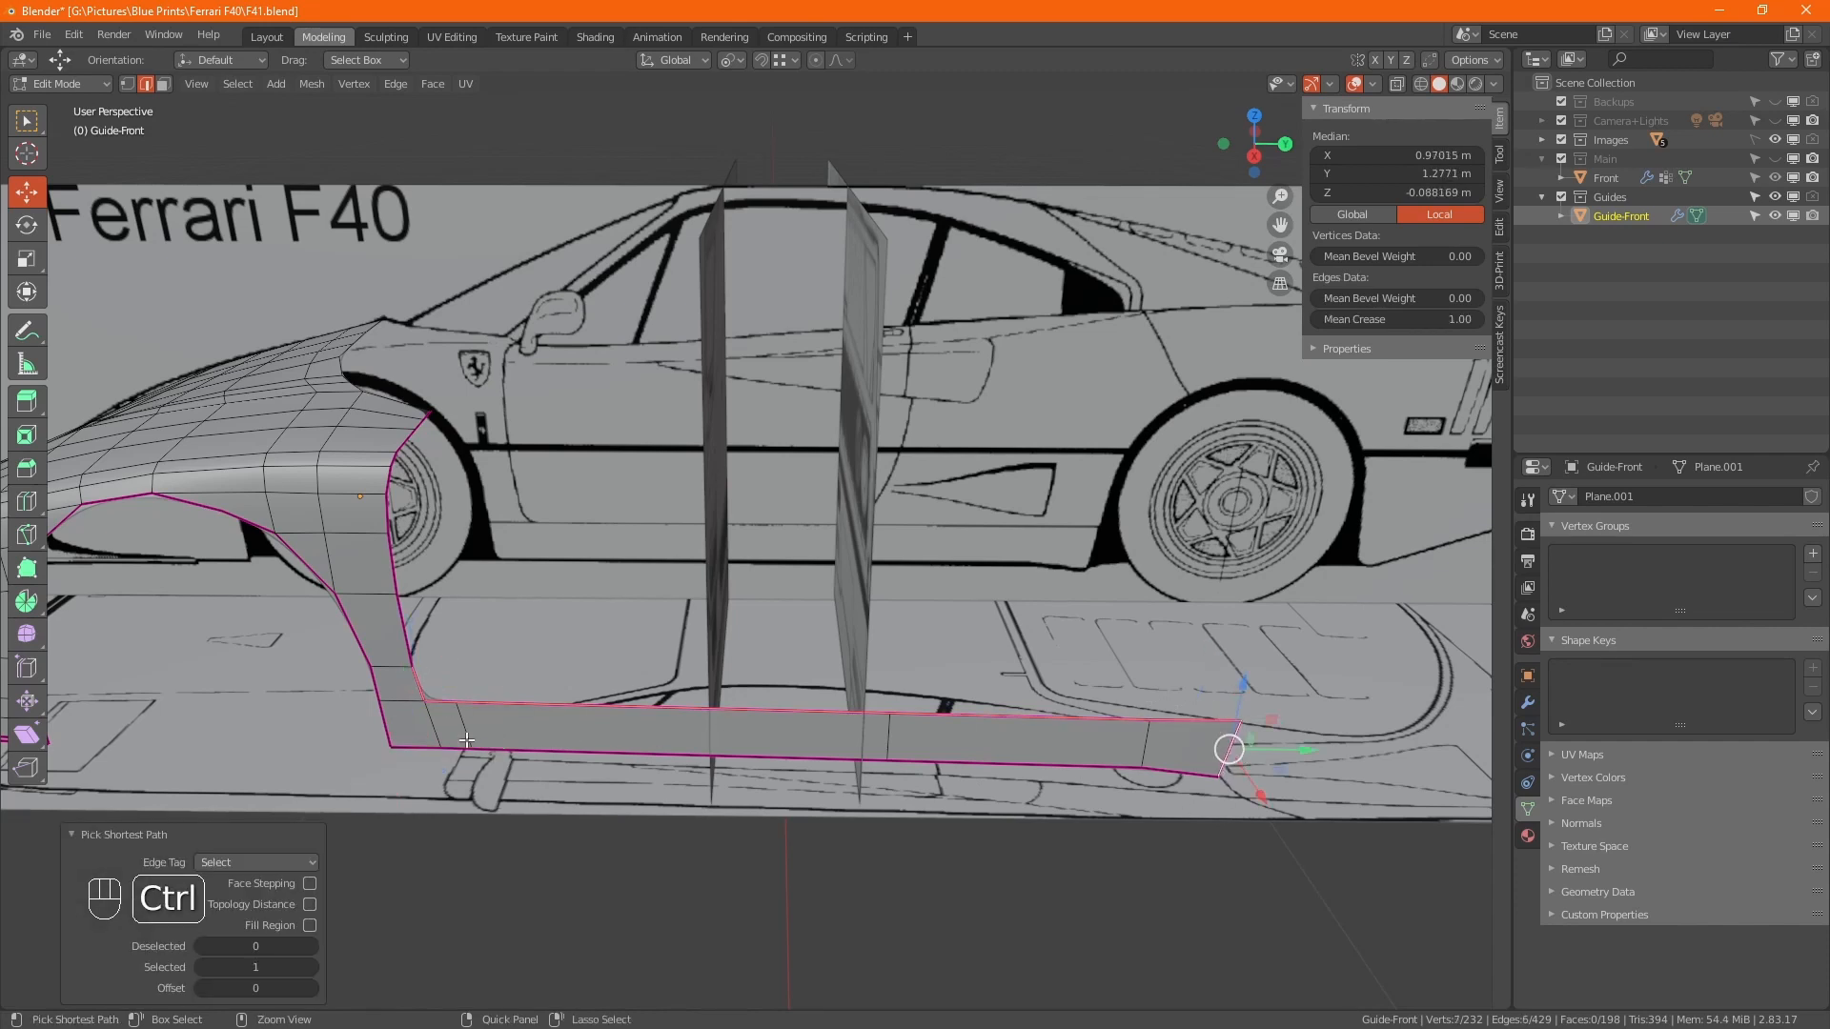
pyautogui.keyDown('ctrl'); pyautogui.click(394, 747); pyautogui.keyUp('ctrl')
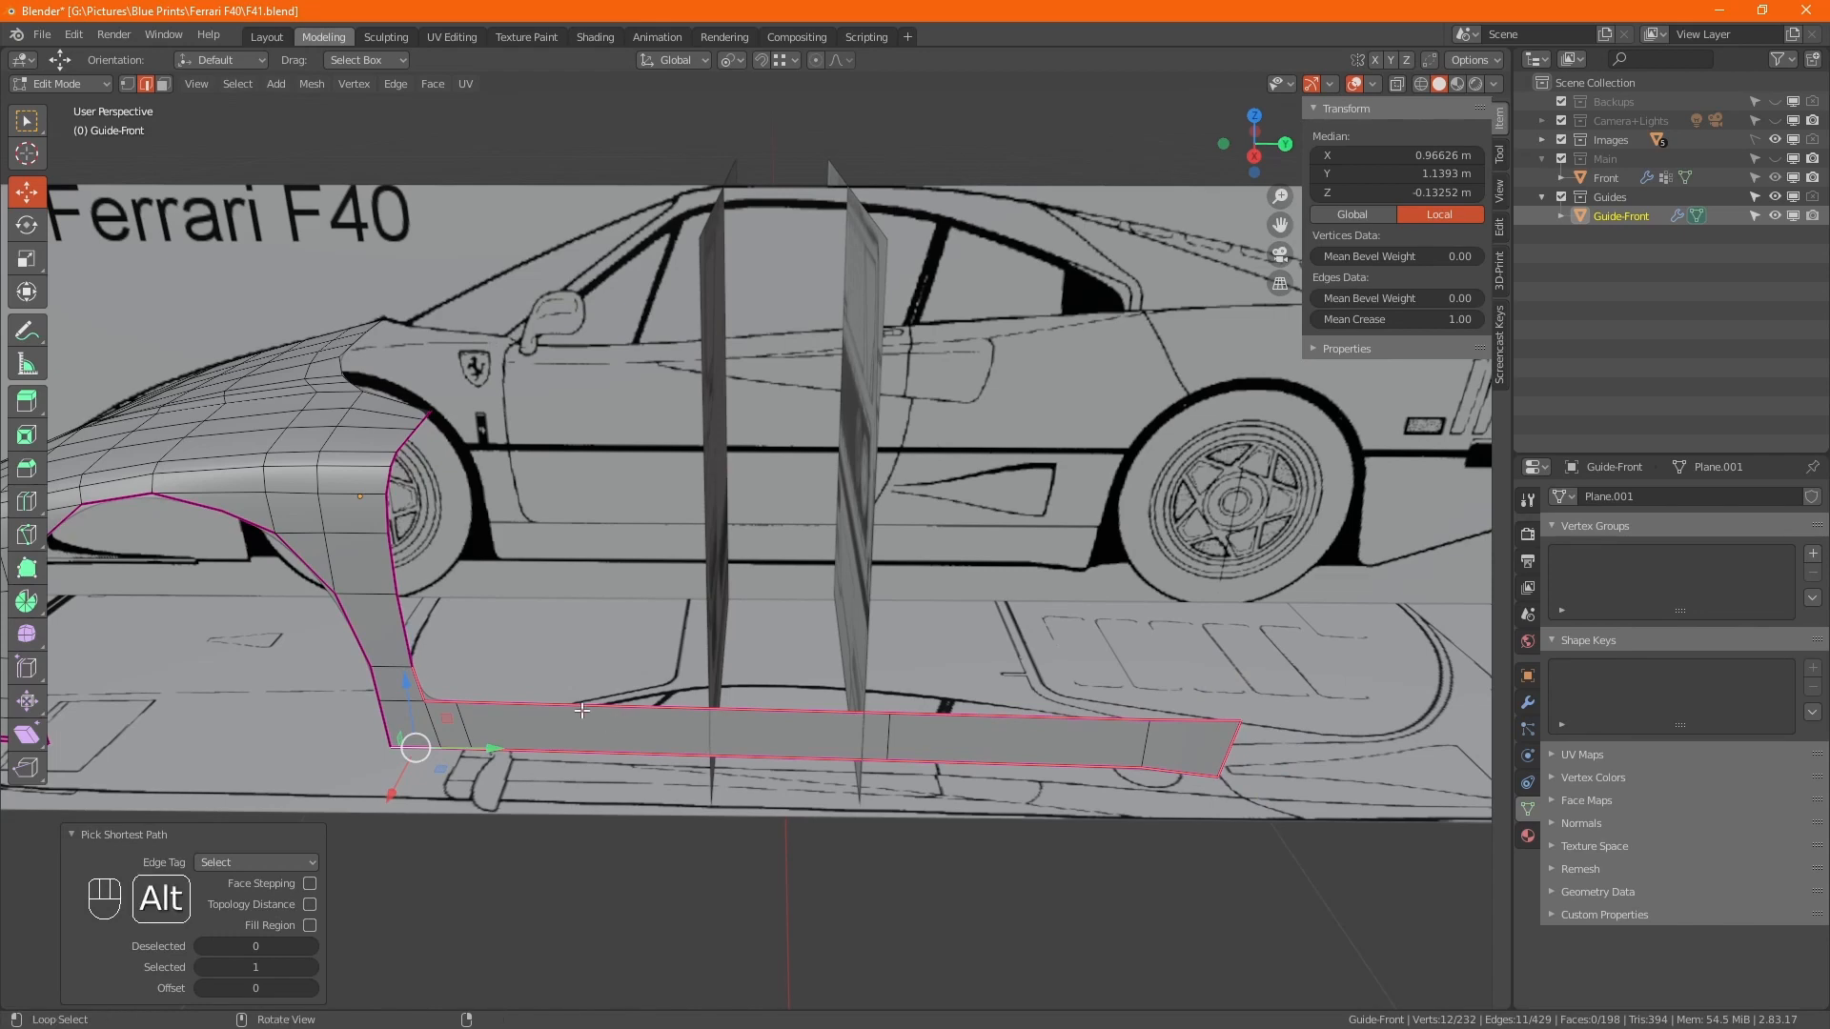
pyautogui.keyDown('alt'); pyautogui.moveTo(629, 721); pyautogui.dragTo(778, 631, button='middle'); pyautogui.keyUp('alt')
pyautogui.press('Tab')
pyautogui.press('Tab')
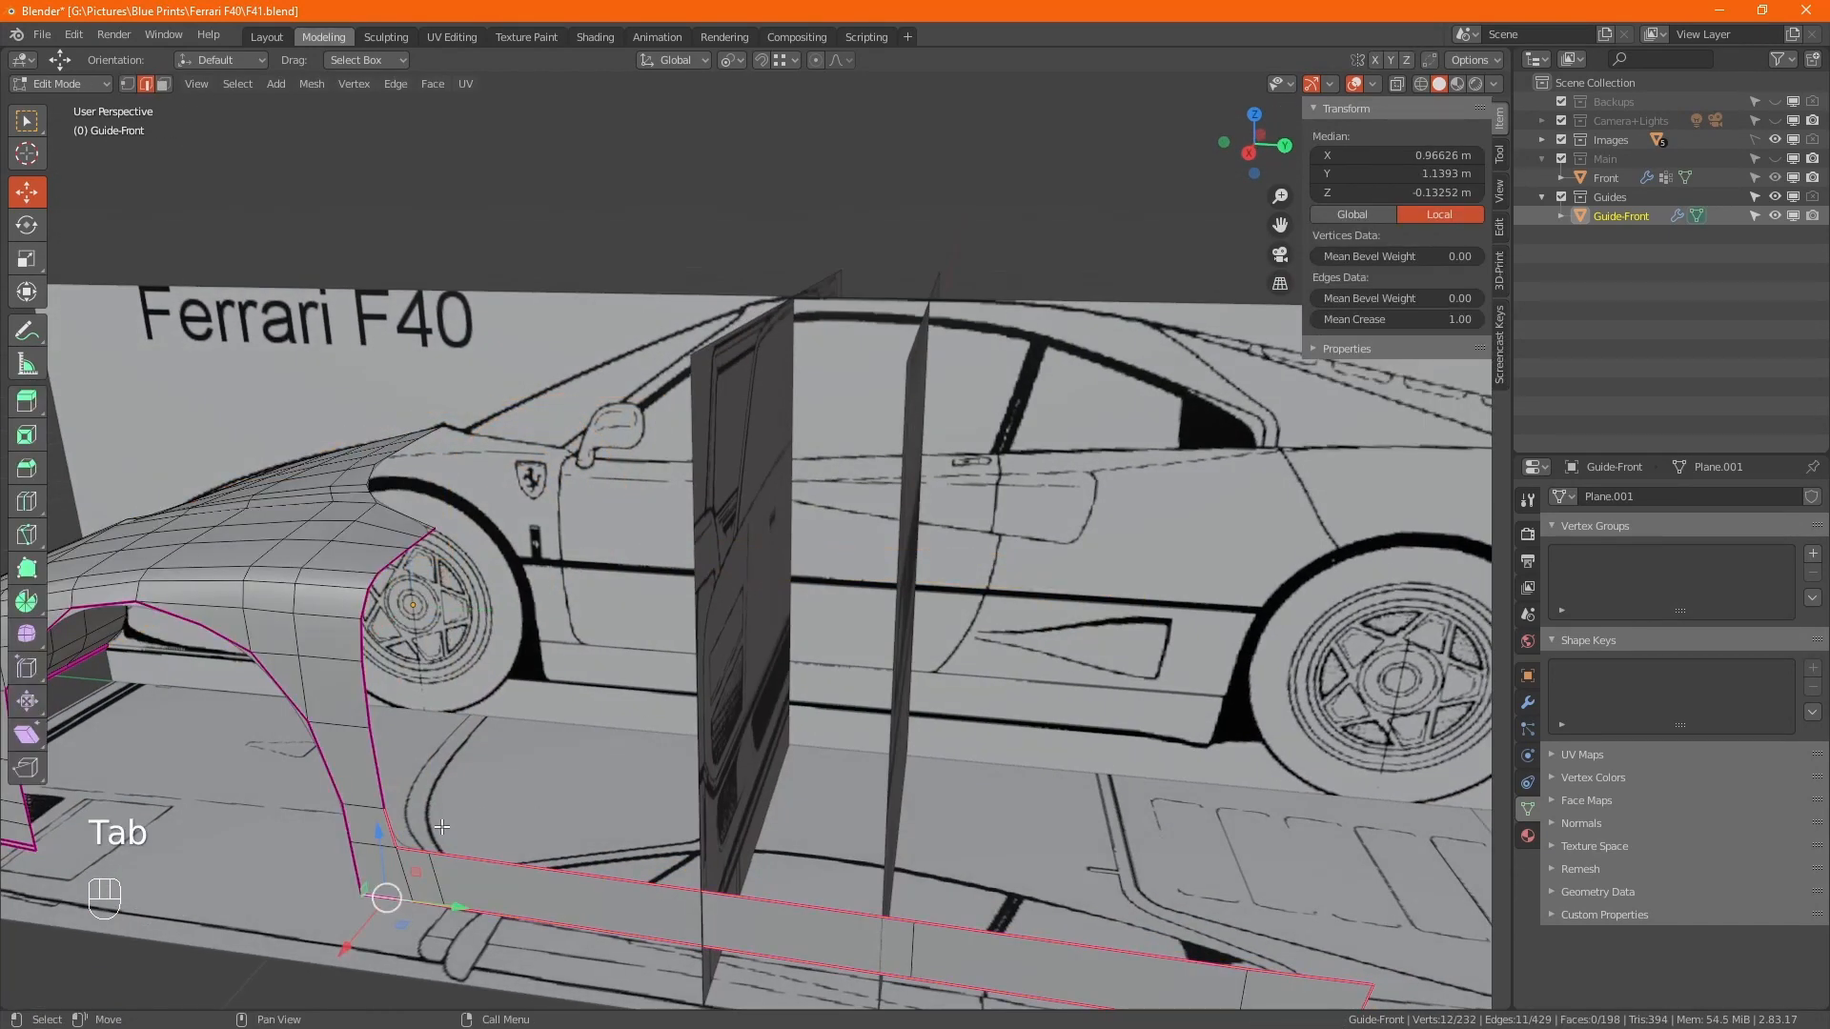
# Select the sill's upper edges except the short rearmost segment and extrude them inward about 0.02 m along global X.
pyautogui.click(450, 855)
pyautogui.moveTo(927, 864); pyautogui.dragTo(1048, 843, button='middle')
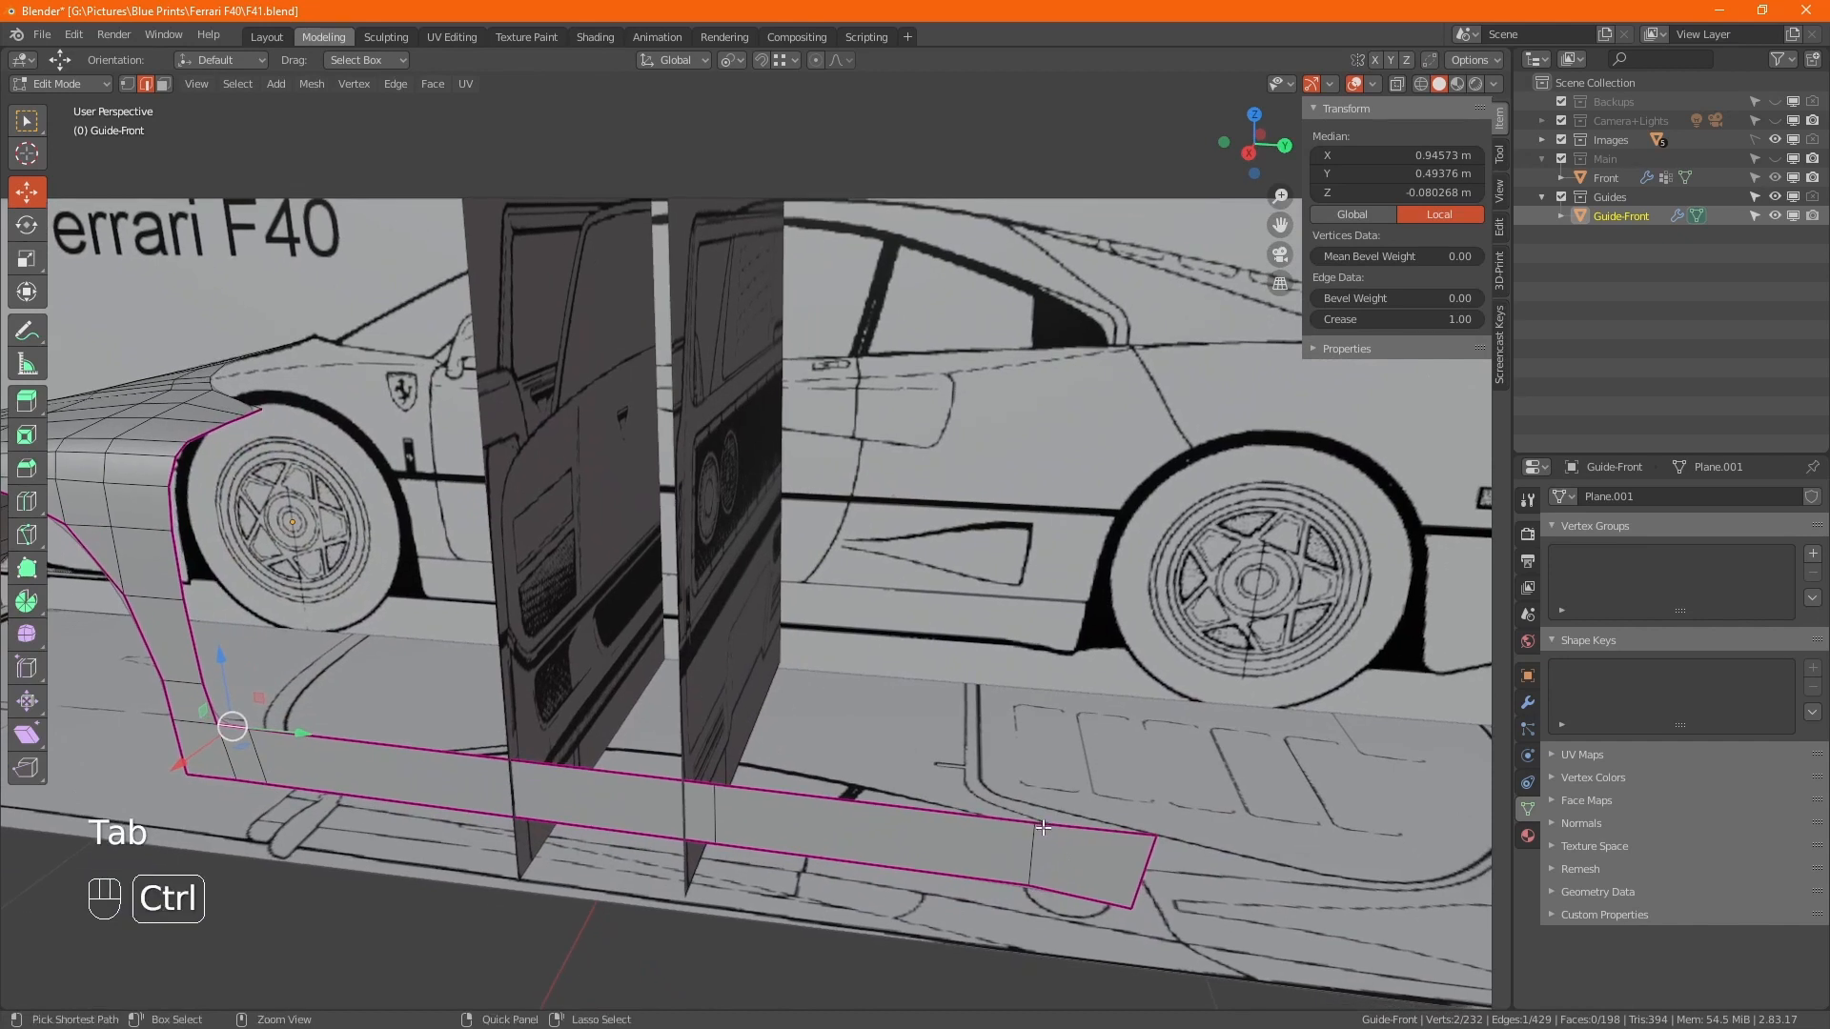
pyautogui.keyDown('ctrl'); pyautogui.click(1048, 842); pyautogui.keyUp('ctrl')
pyautogui.press('KP_7')
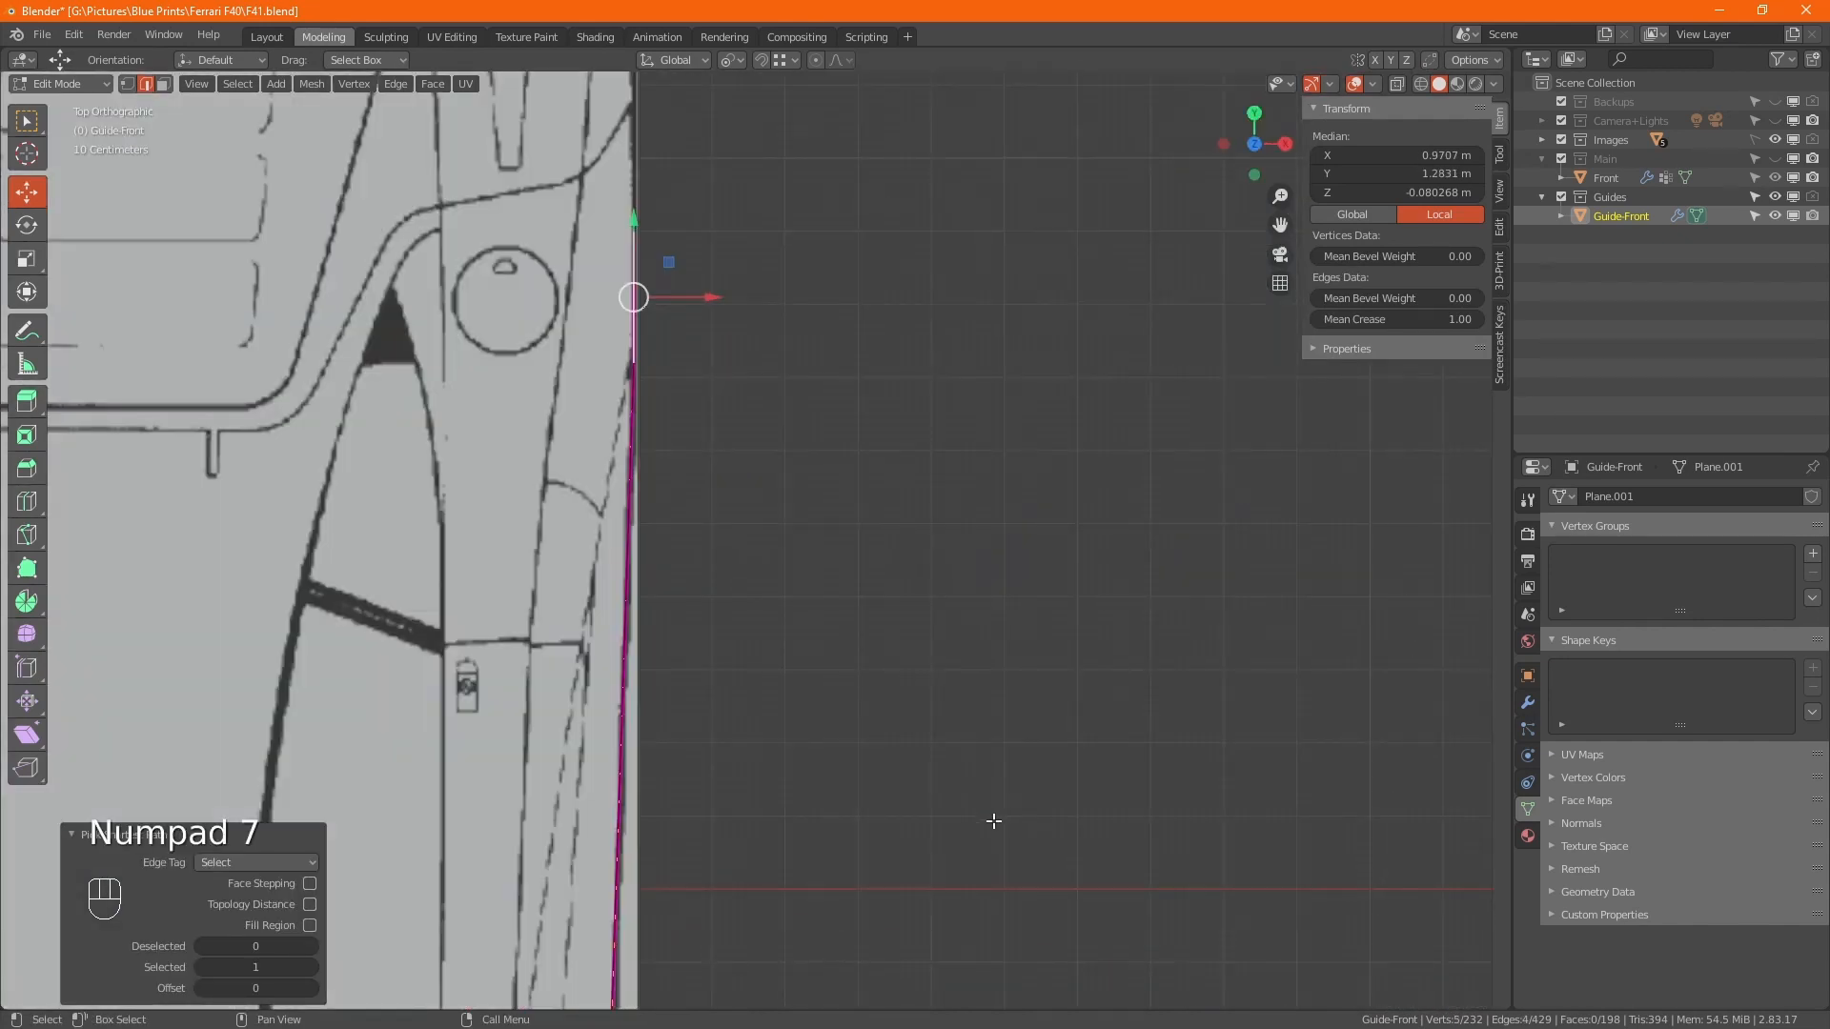
pyautogui.keyDown('alt'); pyautogui.moveTo(845, 617); pyautogui.dragTo(736, 493, button='middle'); pyautogui.keyUp('alt')
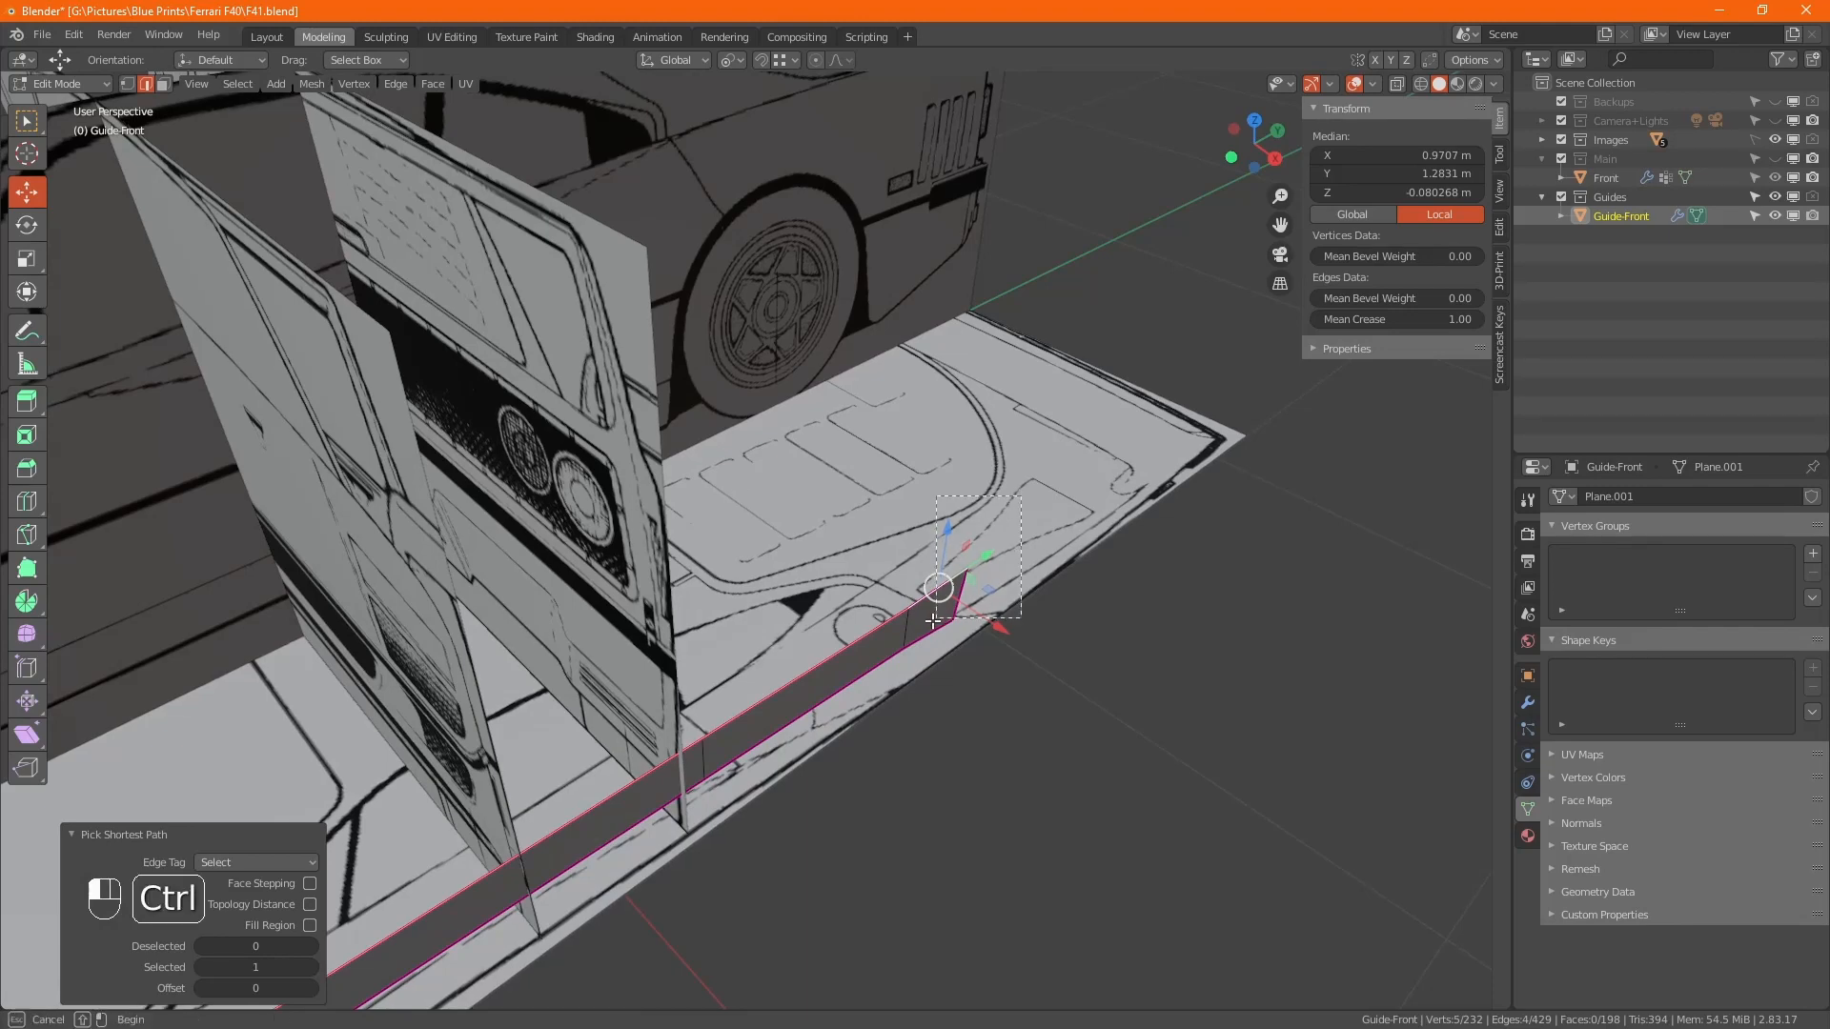
pyautogui.hotkey('ctrl', 'z')
pyautogui.keyDown('alt'); pyautogui.moveTo(942, 737); pyautogui.dragTo(916, 557, button='middle'); pyautogui.keyUp('alt')
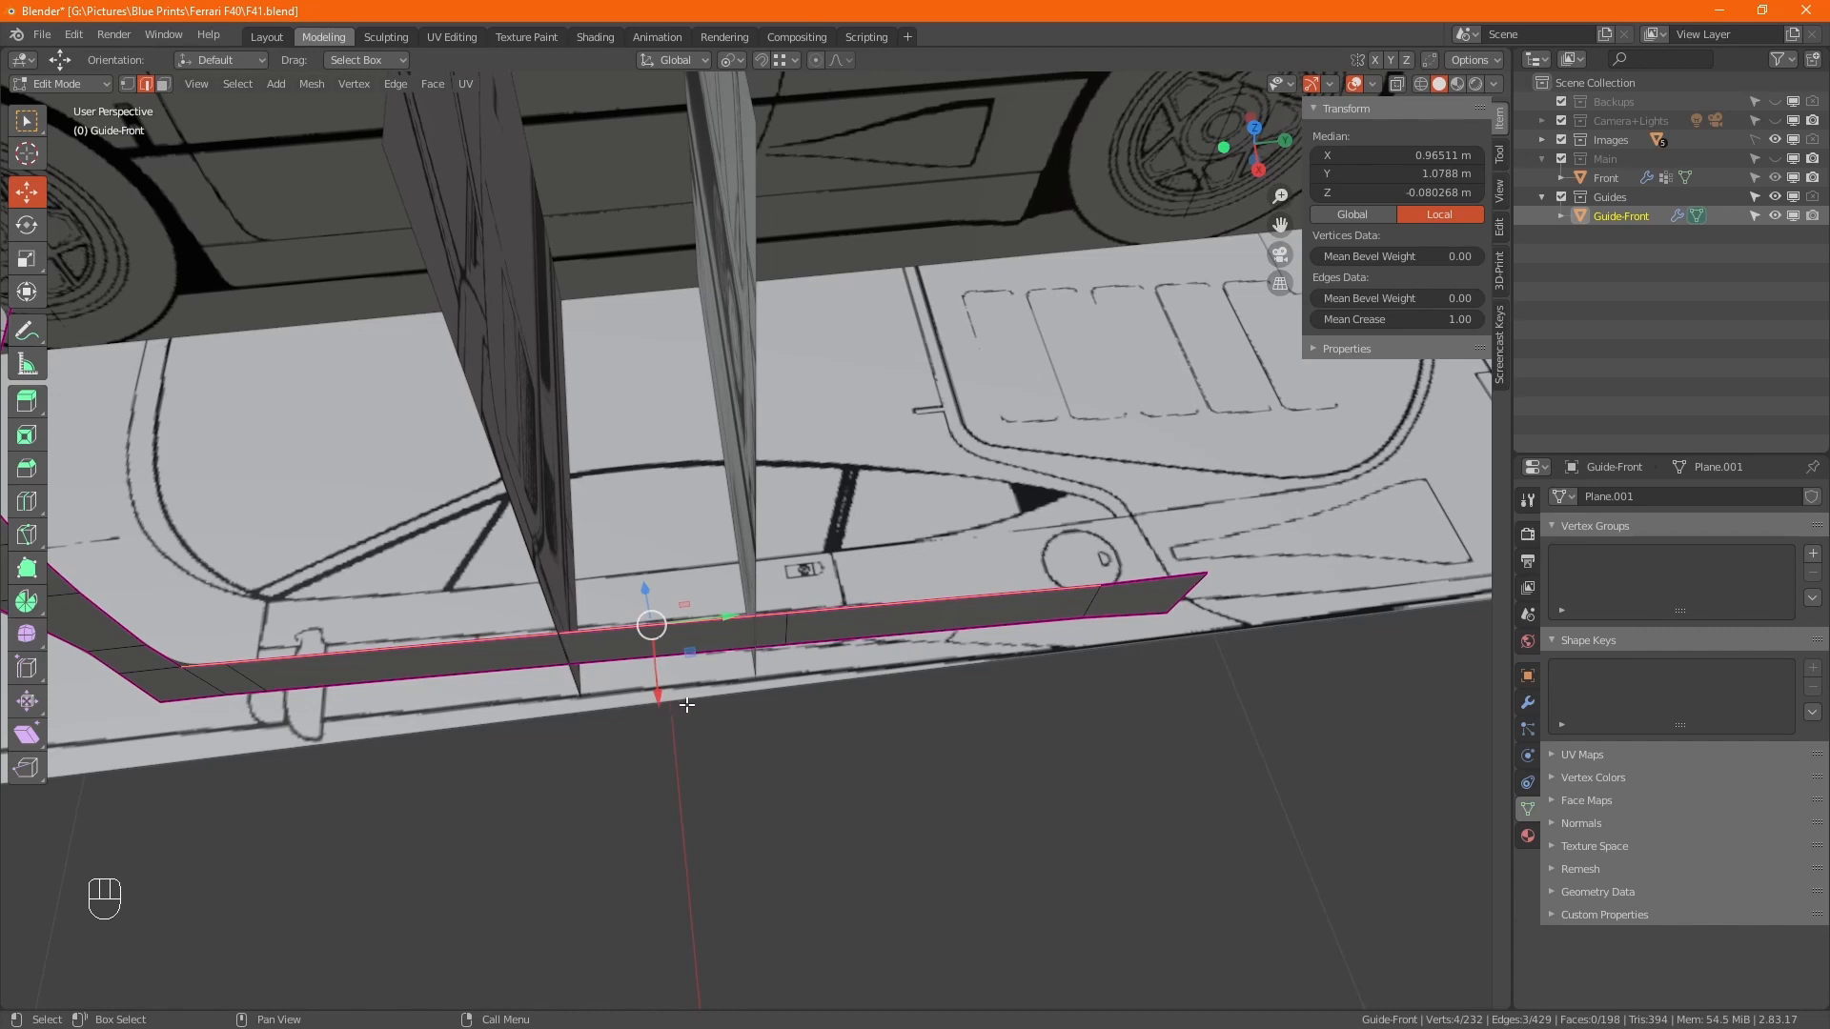
pyautogui.press('KP_7')
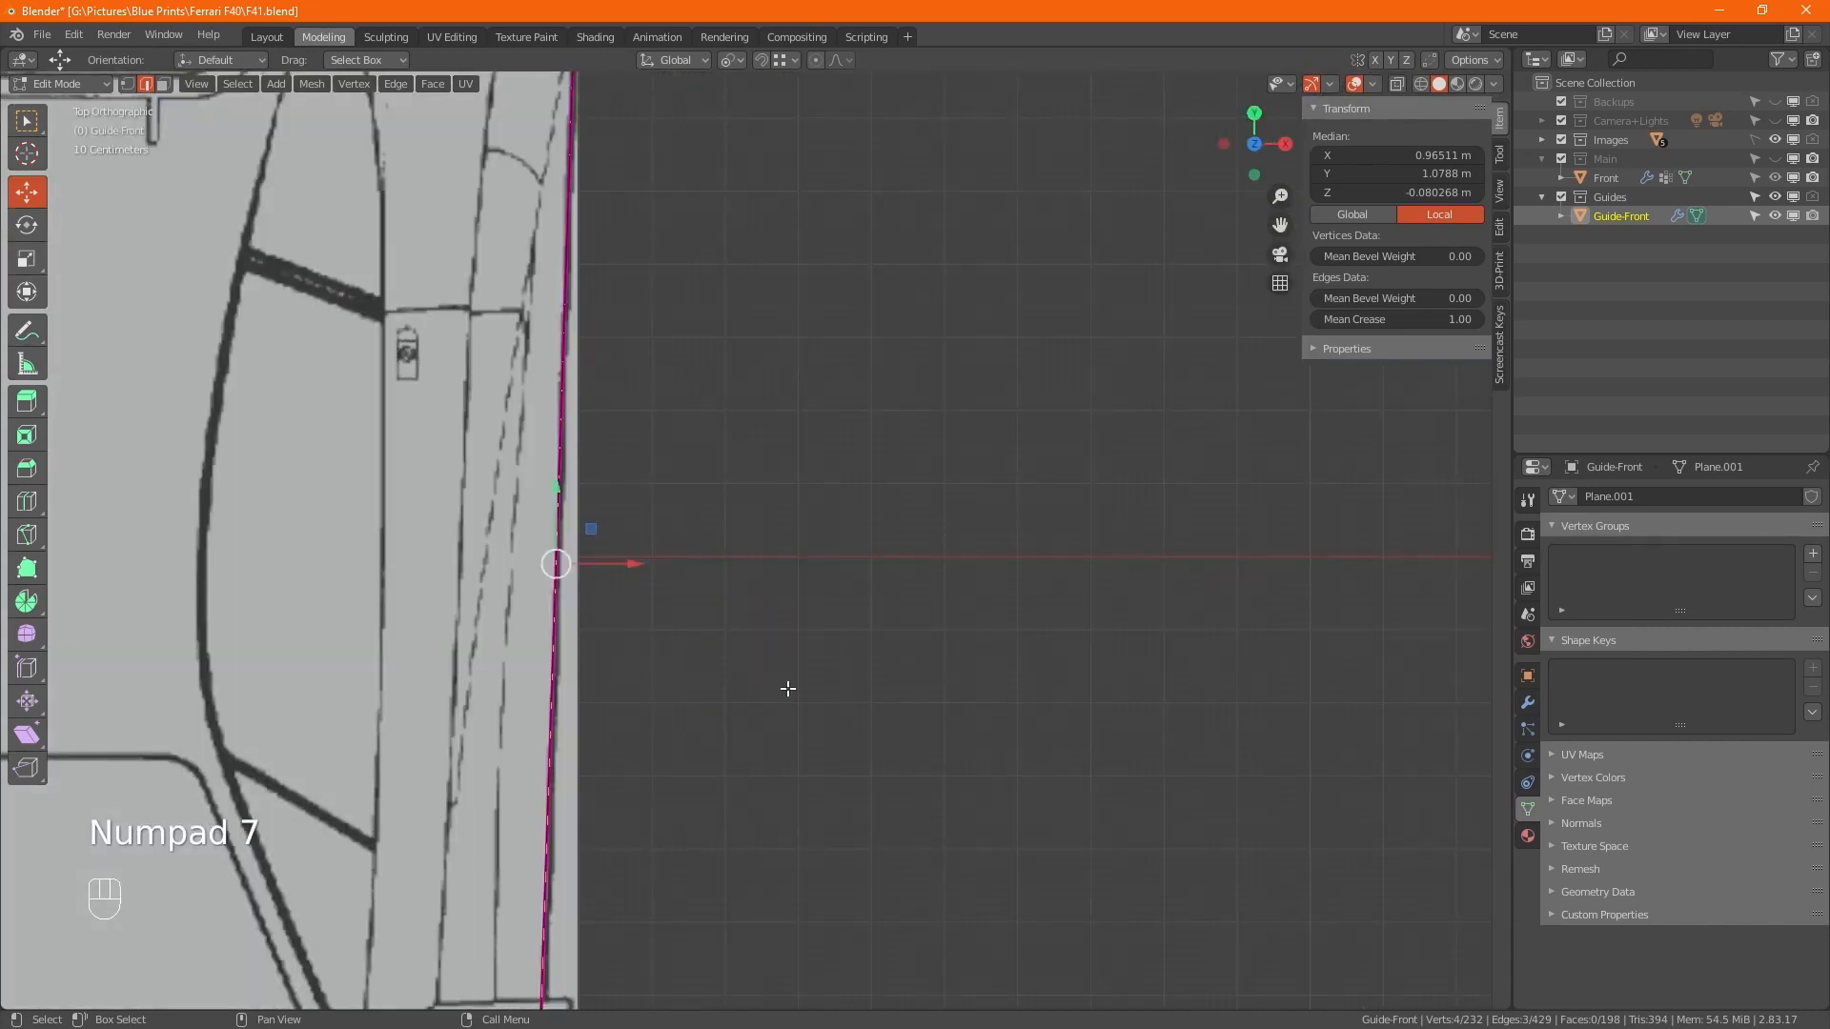
pyautogui.press('e')
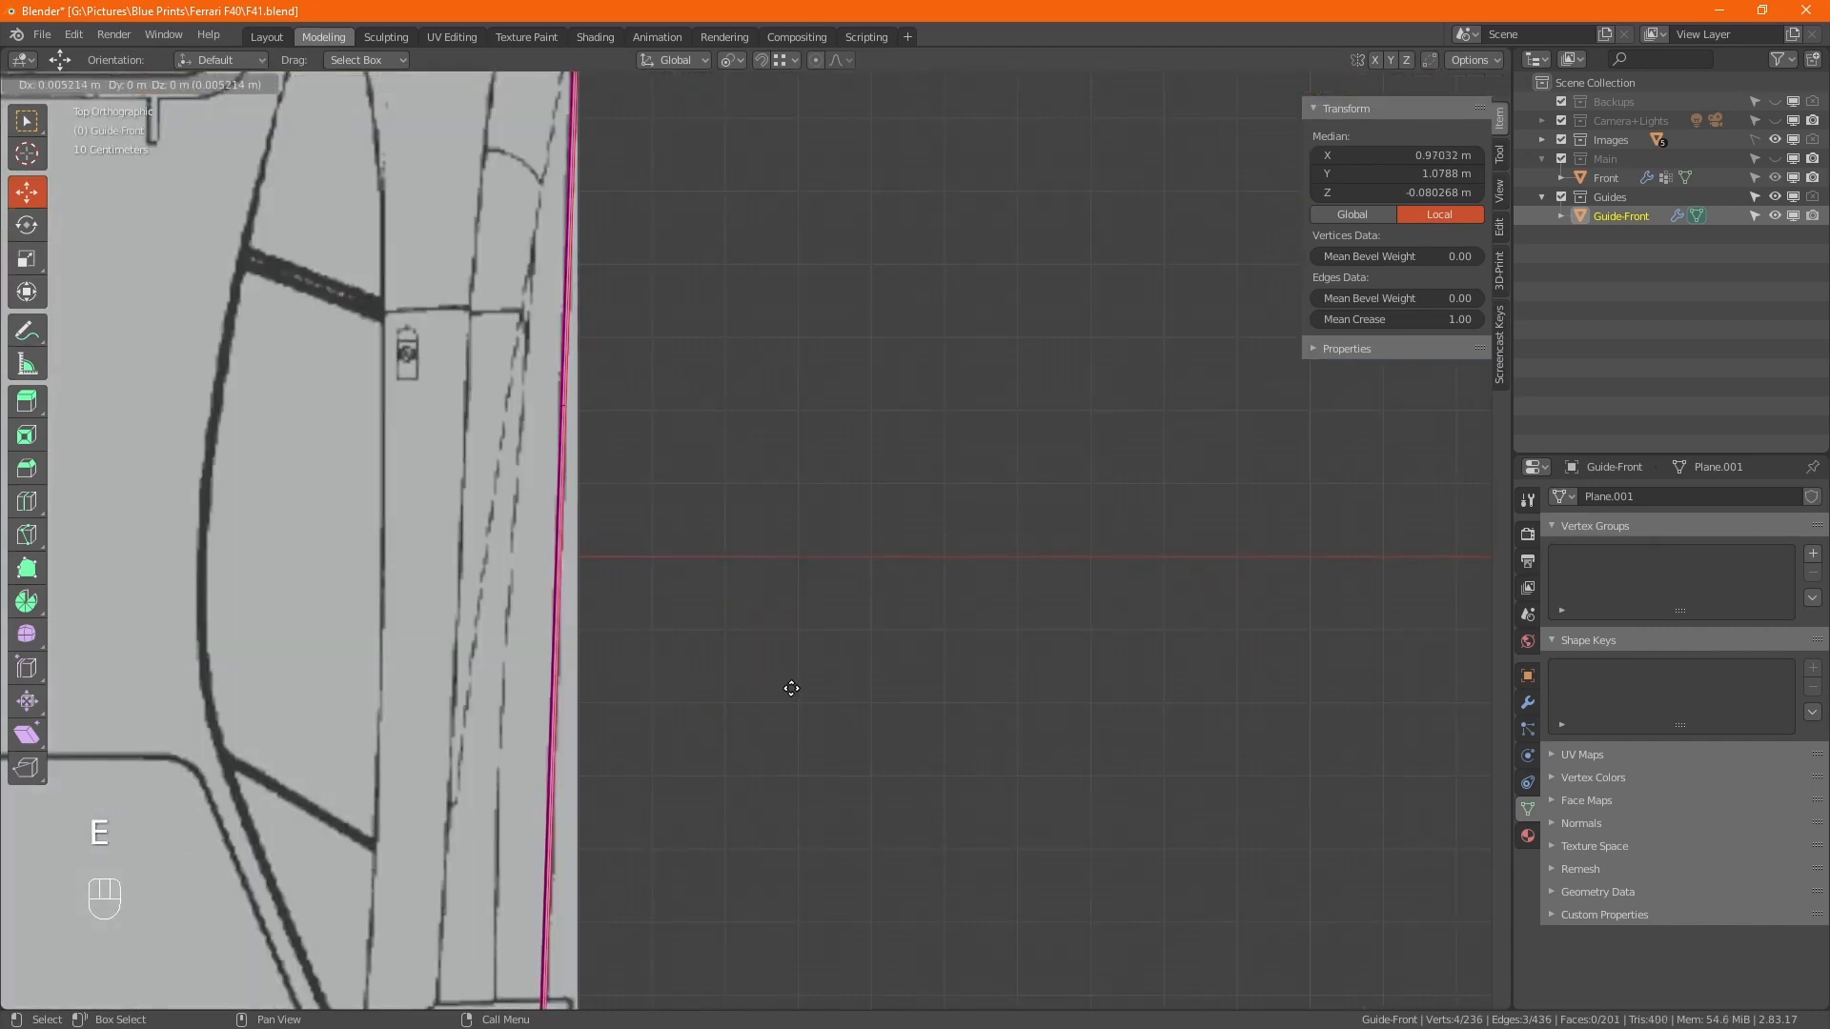
pyautogui.press('x')
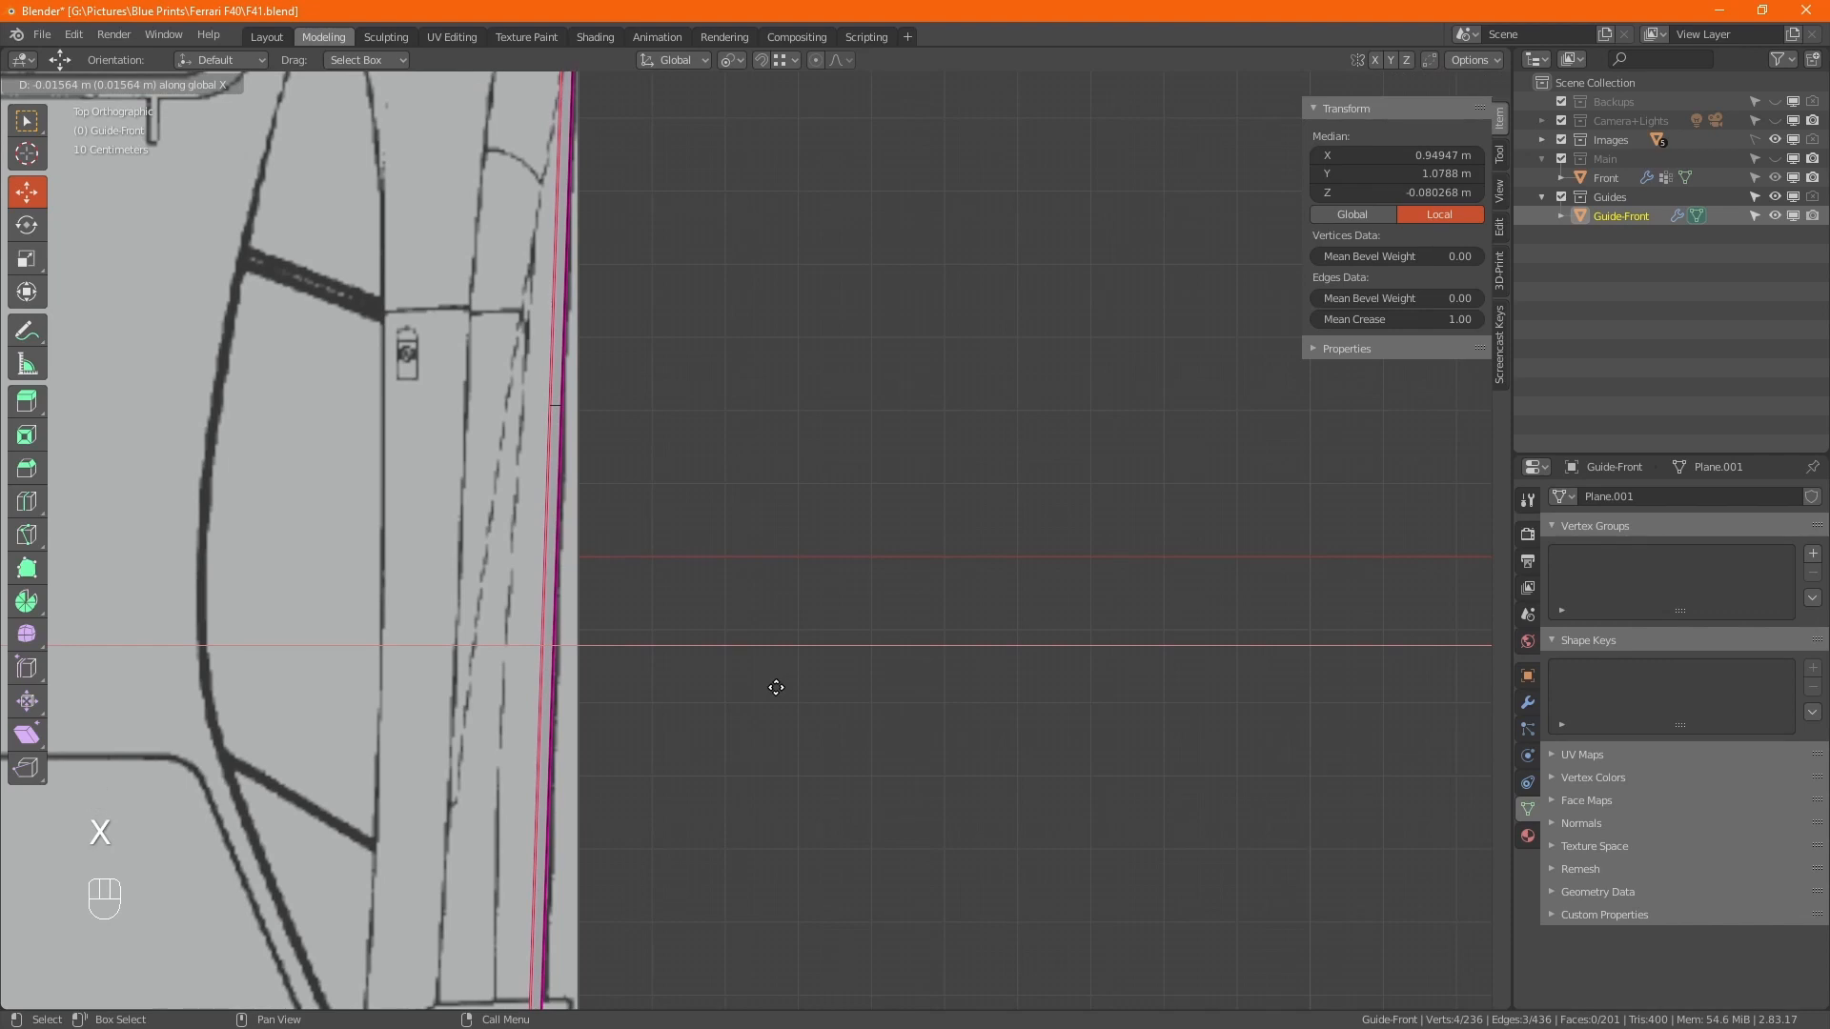
pyautogui.click(776, 687)
# Deselect the extruded edge's rear end vertex and move the remaining three vertices inward about 0.03 m along global X.
pyautogui.keyDown('shift'); pyautogui.moveTo(642, 318); pyautogui.dragTo(646, 615, button='middle'); pyautogui.keyUp('shift')
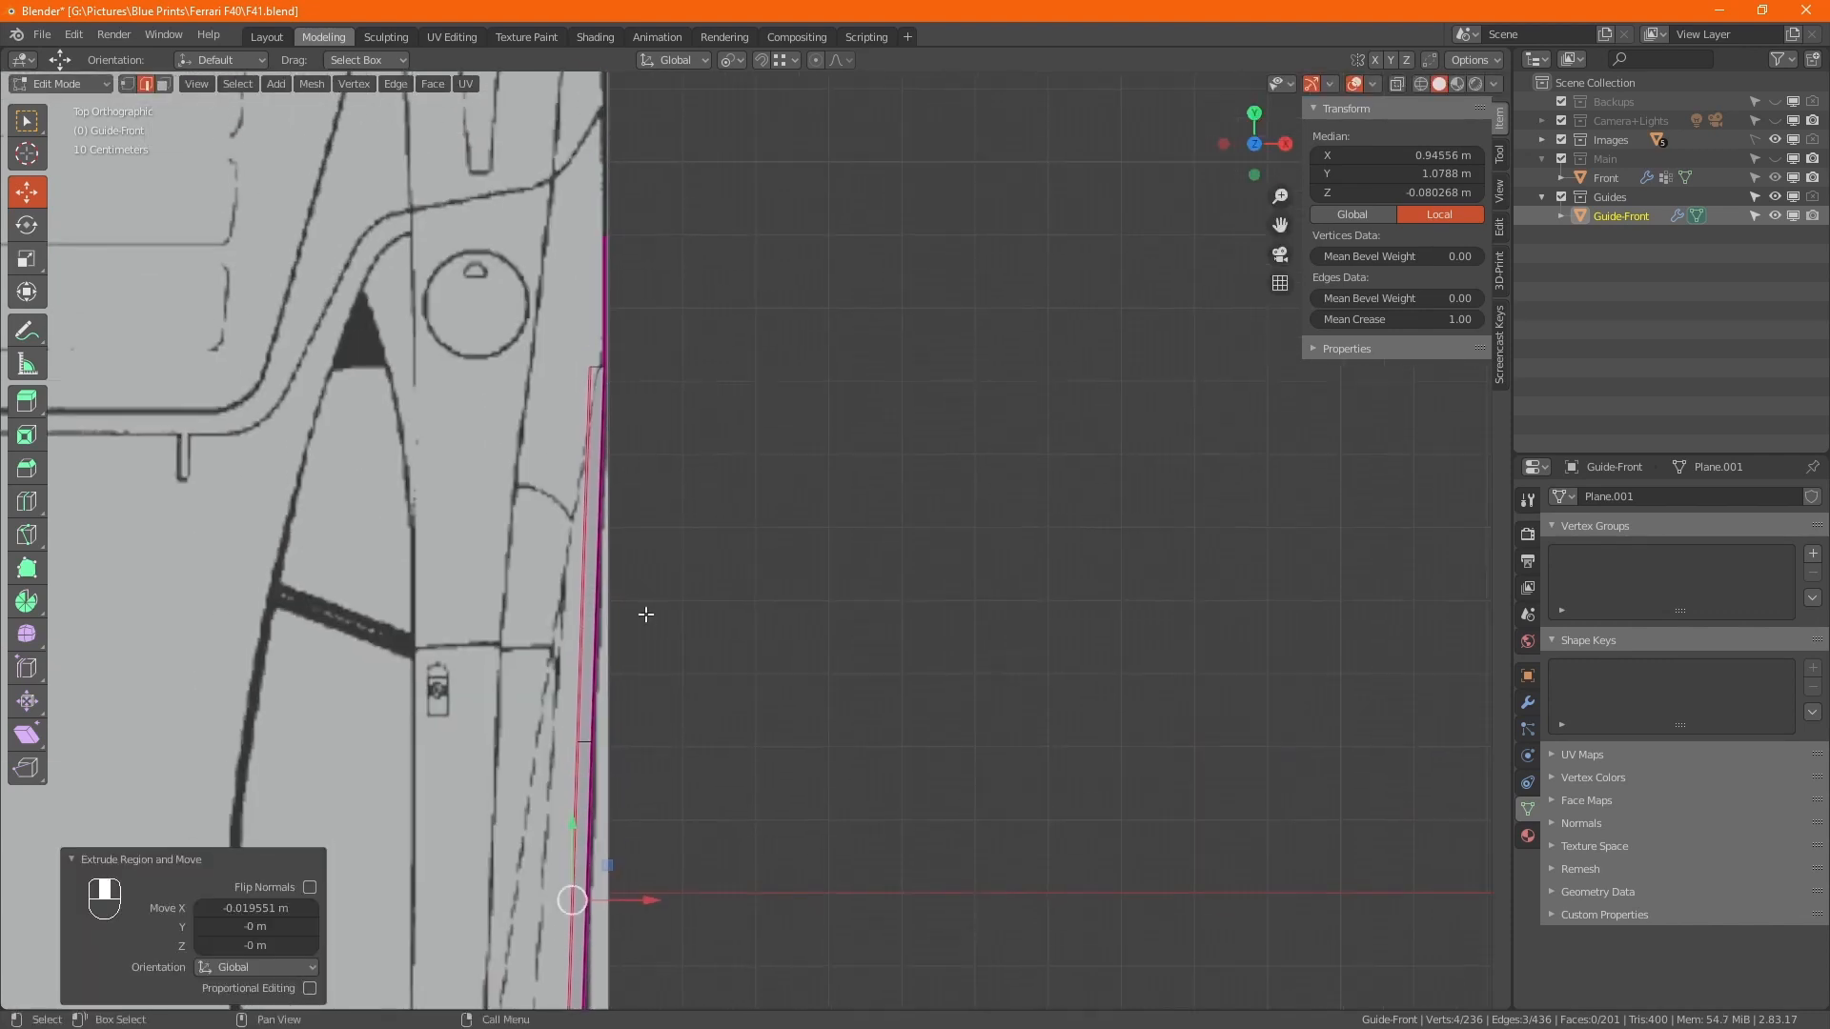
pyautogui.press('1')
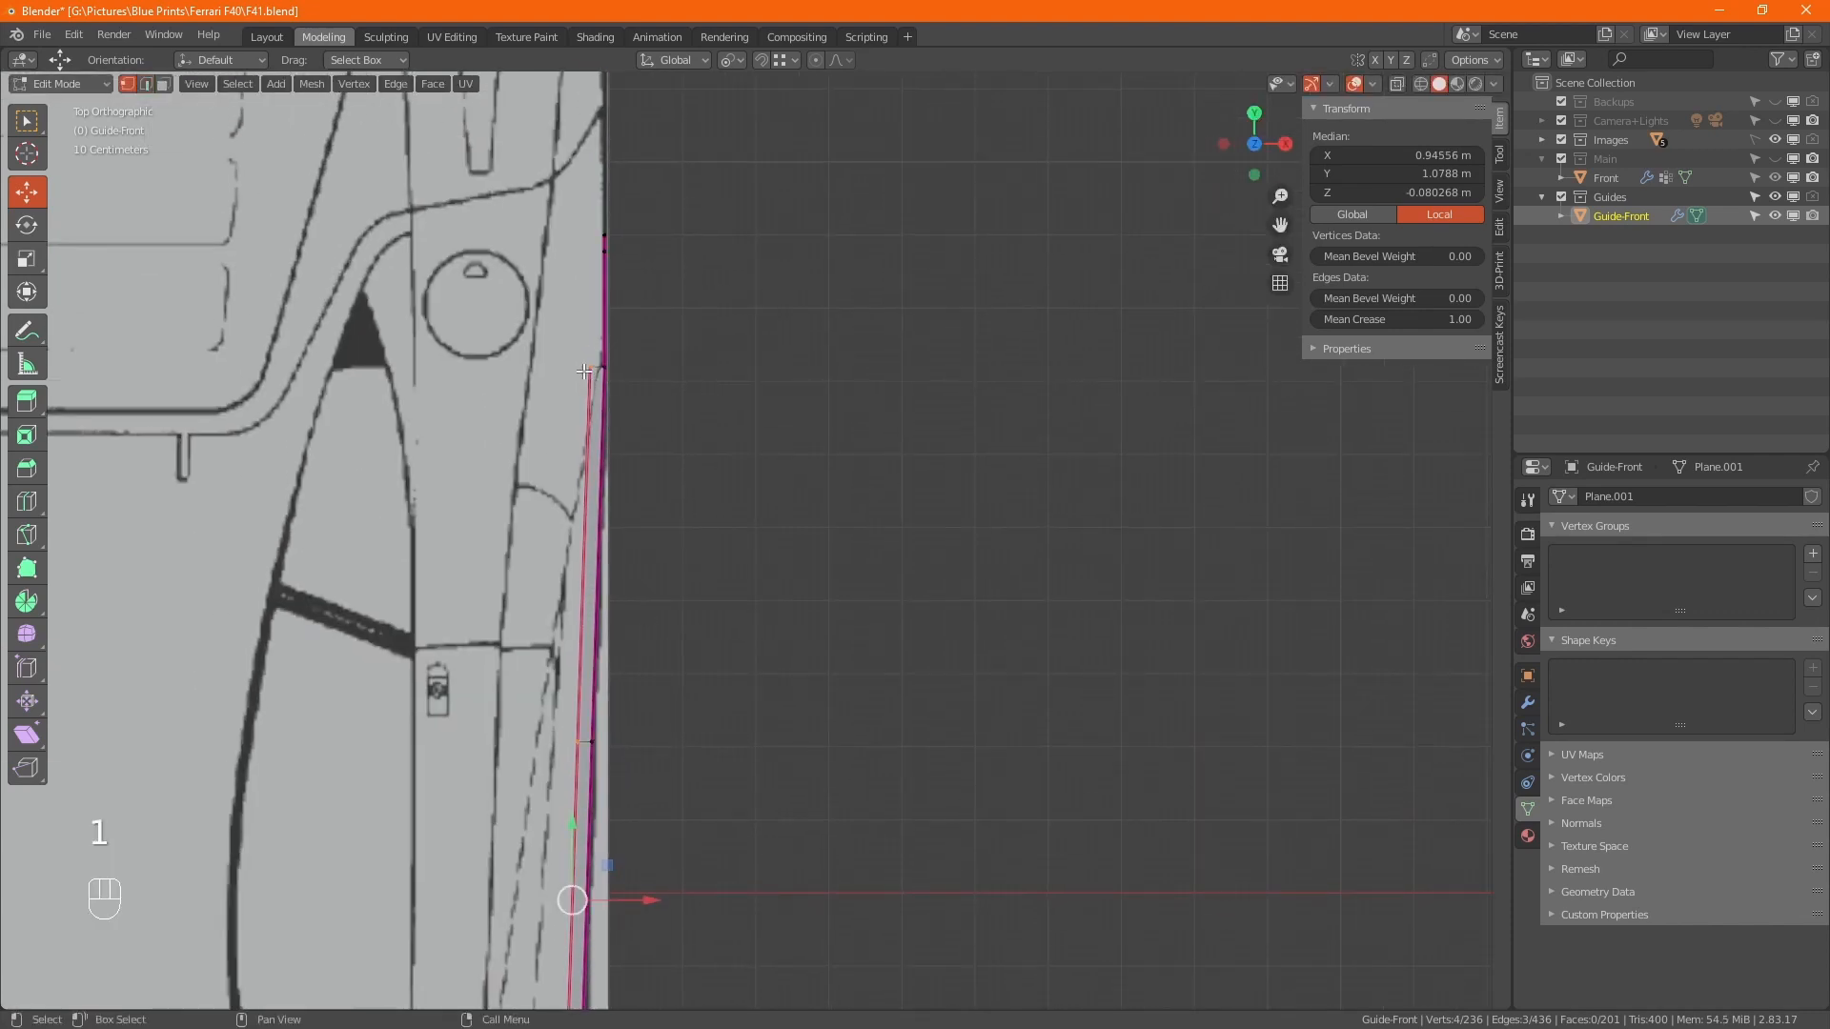
pyautogui.keyDown('ctrl'); pyautogui.click(581, 368); pyautogui.keyUp('ctrl')
pyautogui.keyDown('shift'); pyautogui.click(578, 742); pyautogui.keyUp('shift')
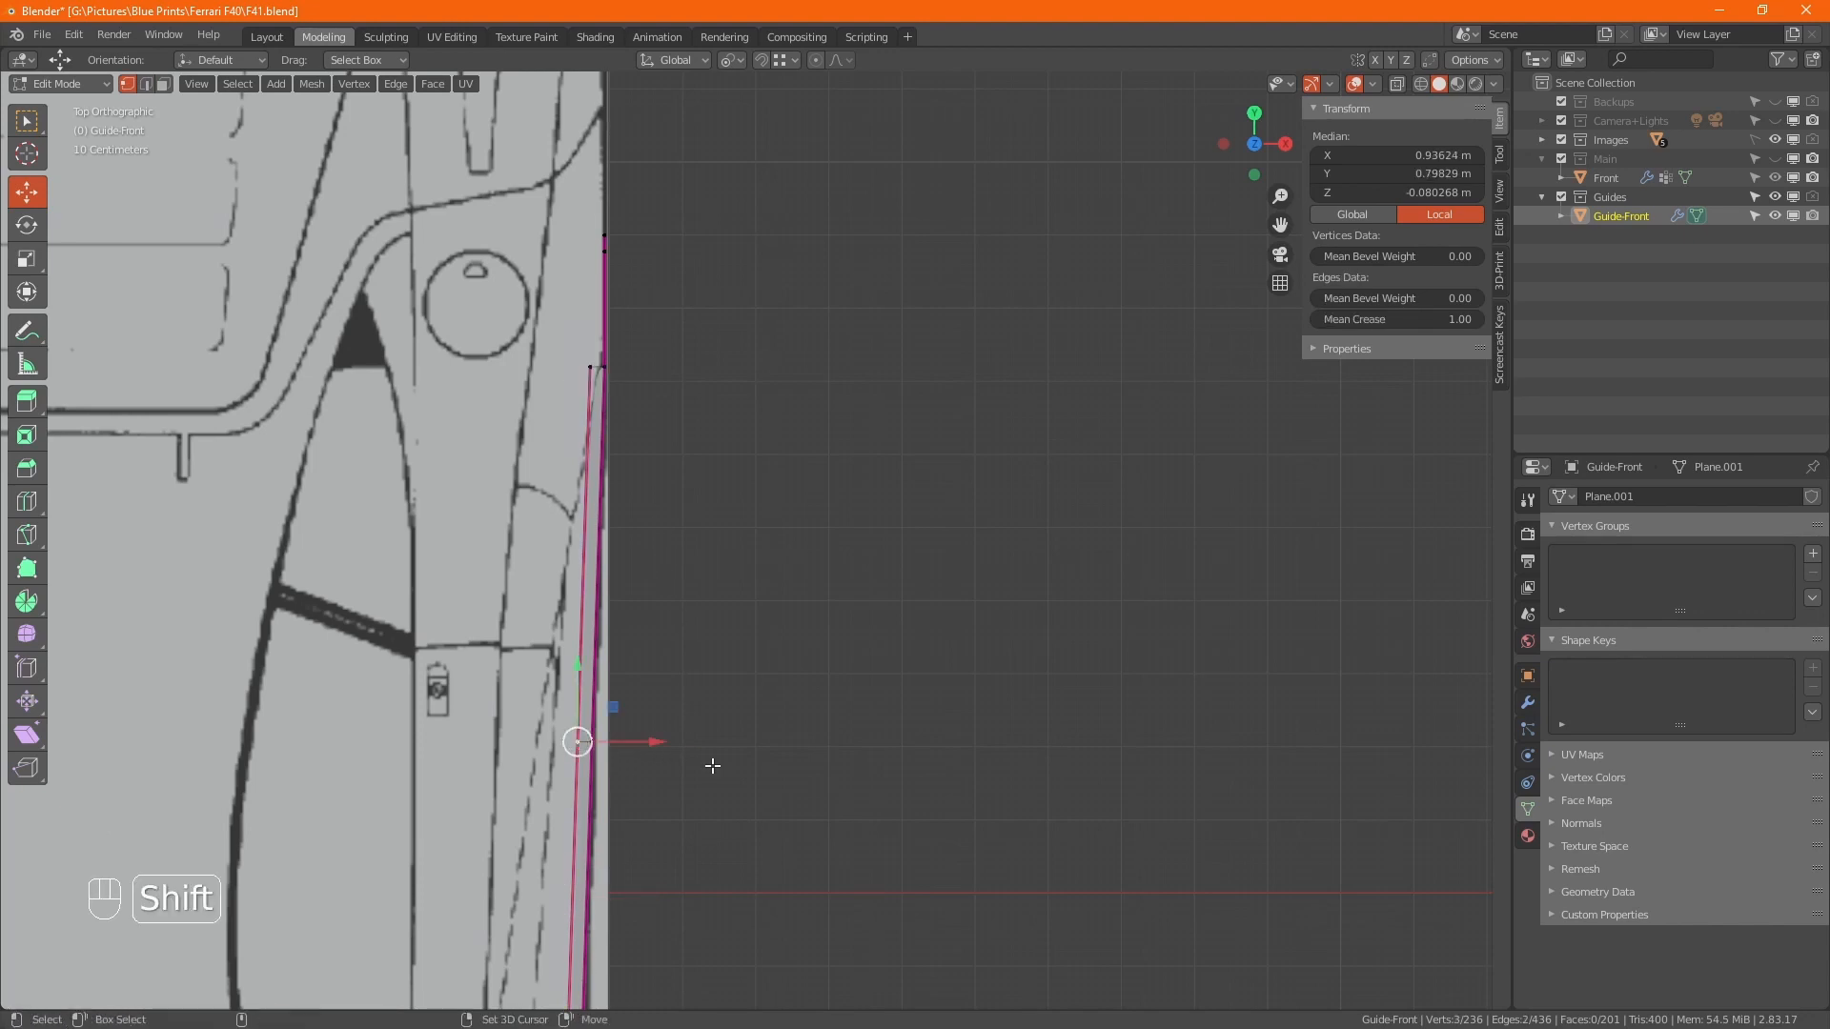
pyautogui.moveTo(706, 748); pyautogui.dragTo(697, 510, button='middle')
pyautogui.keyDown('ctrl'); pyautogui.moveTo(690, 437); pyautogui.dragTo(694, 518, button='middle'); pyautogui.keyUp('ctrl')
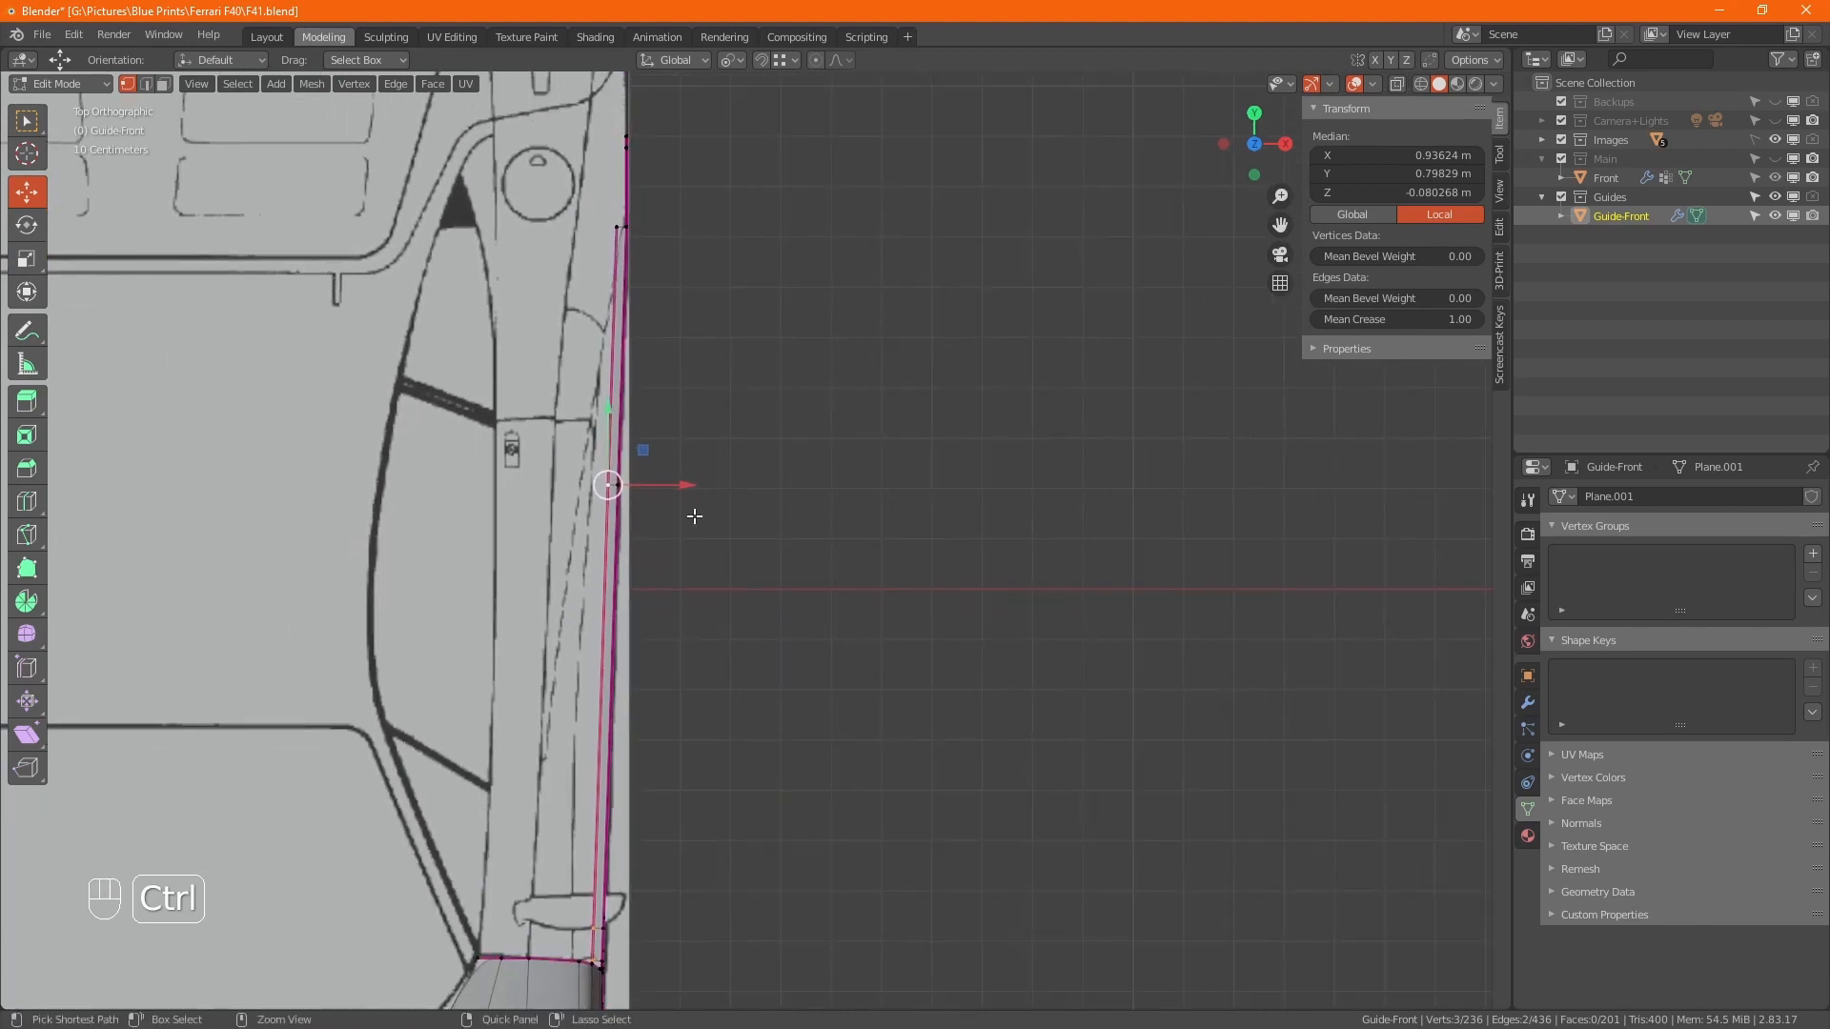
pyautogui.moveTo(673, 485); pyautogui.dragTo(660, 481)
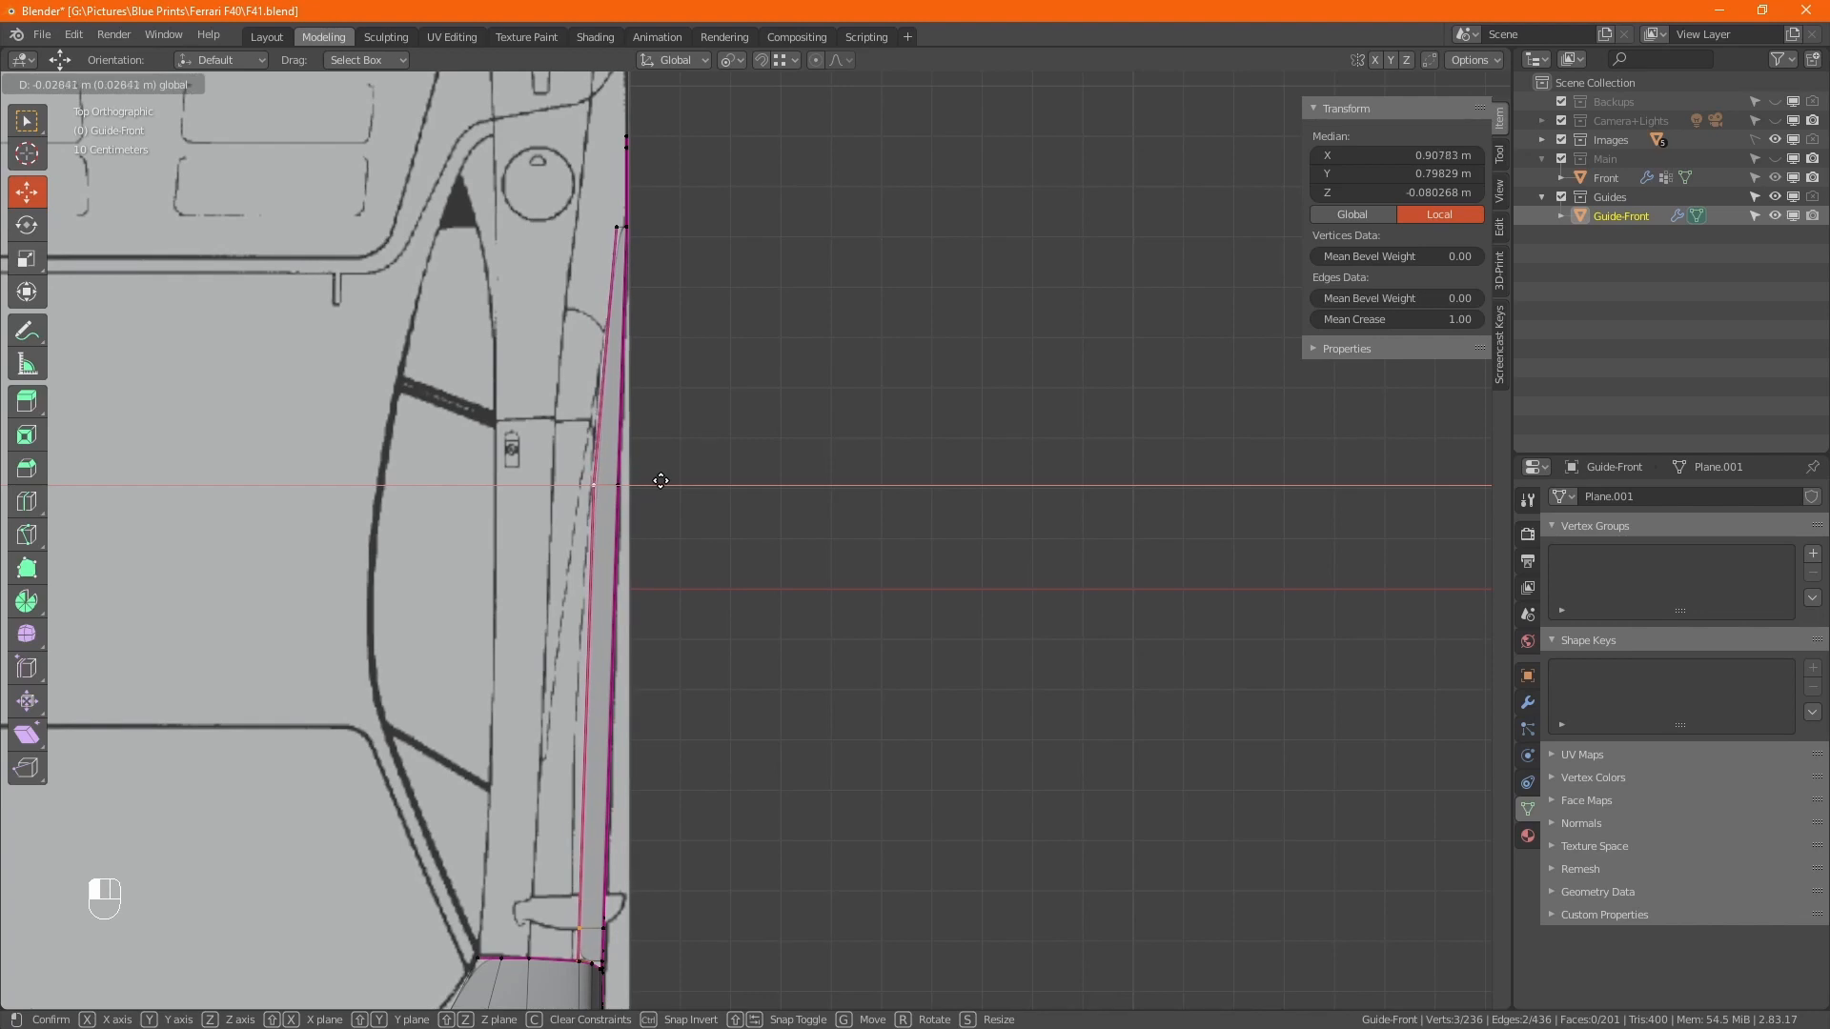
pyautogui.moveTo(660, 481); pyautogui.dragTo(662, 482)
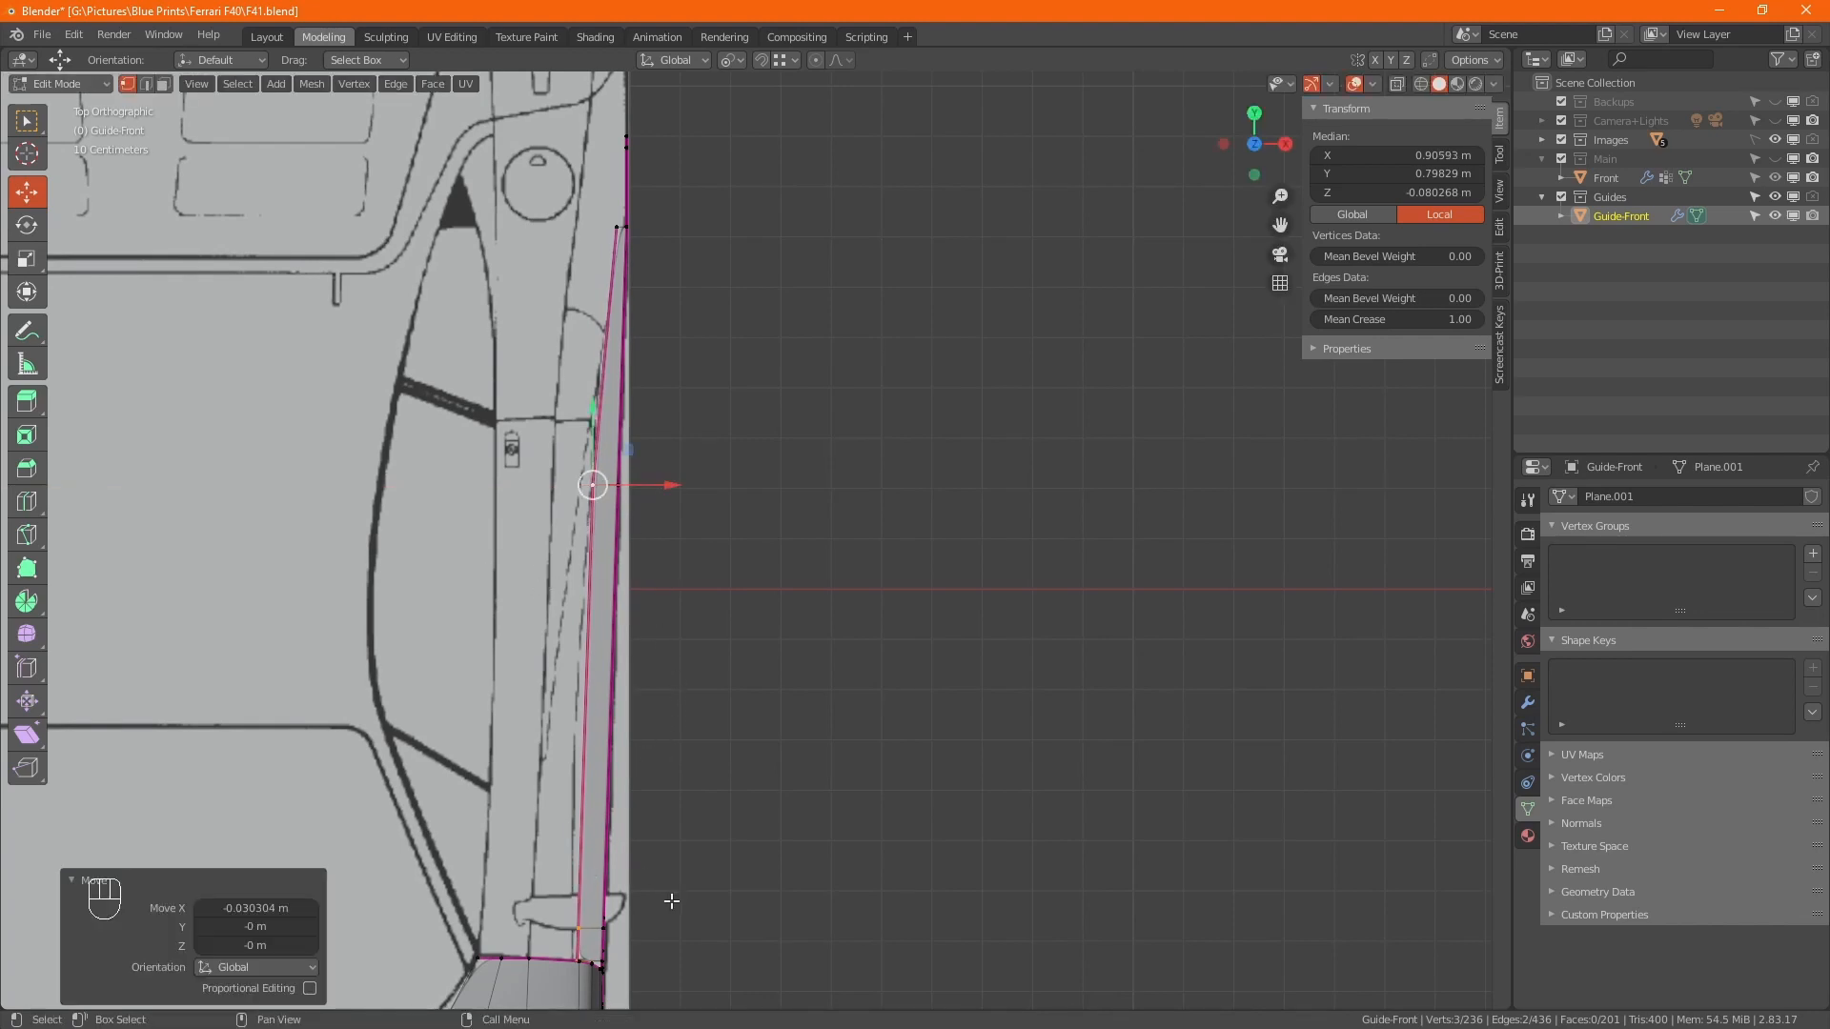
# Deselect the extruded edge's middle vertex and move the two front vertices inward about 0.0035 m along global X.
pyautogui.keyDown('ctrl'); pyautogui.moveTo(564, 440); pyautogui.dragTo(667, 553); pyautogui.keyUp('ctrl')
pyautogui.moveTo(728, 728); pyautogui.dragTo(672, 511, button='middle')
pyautogui.keyDown('ctrl'); pyautogui.moveTo(600, 730); pyautogui.dragTo(551, 675, button='middle'); pyautogui.keyUp('ctrl')
pyautogui.moveTo(551, 674); pyautogui.dragTo(540, 626)
pyautogui.click(471, 632)
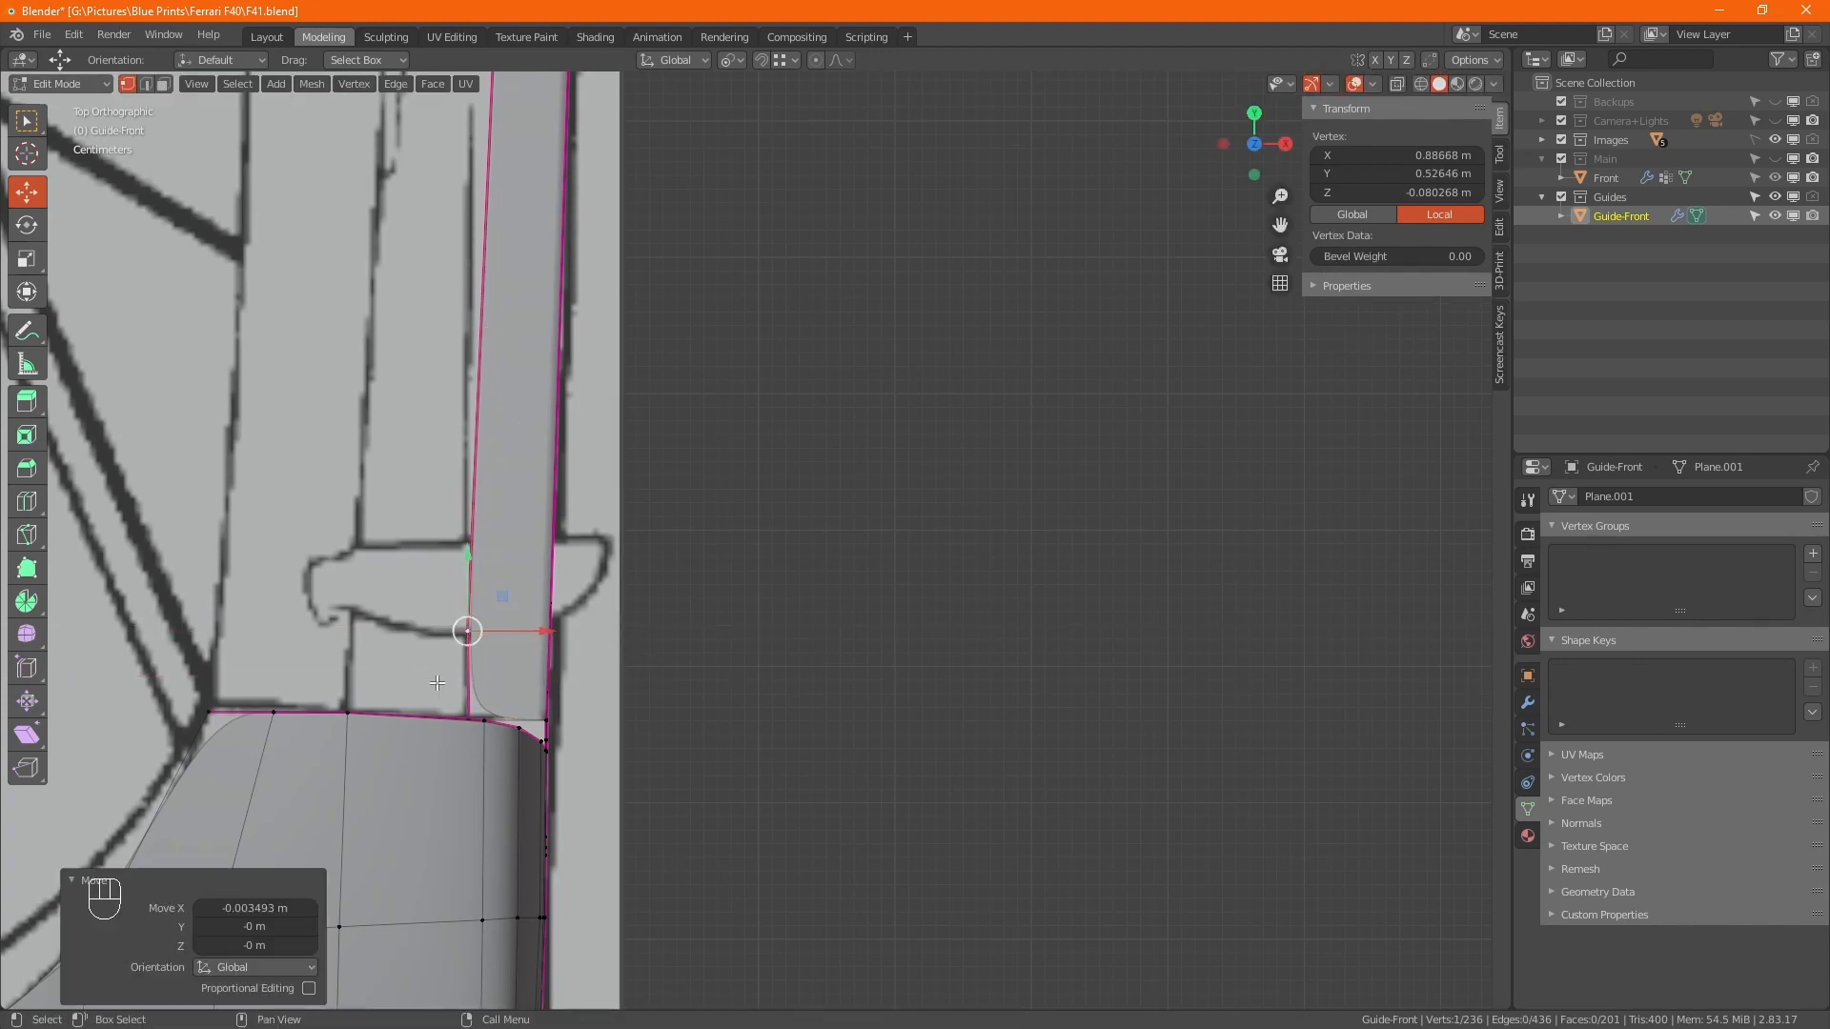
pyautogui.click(471, 721)
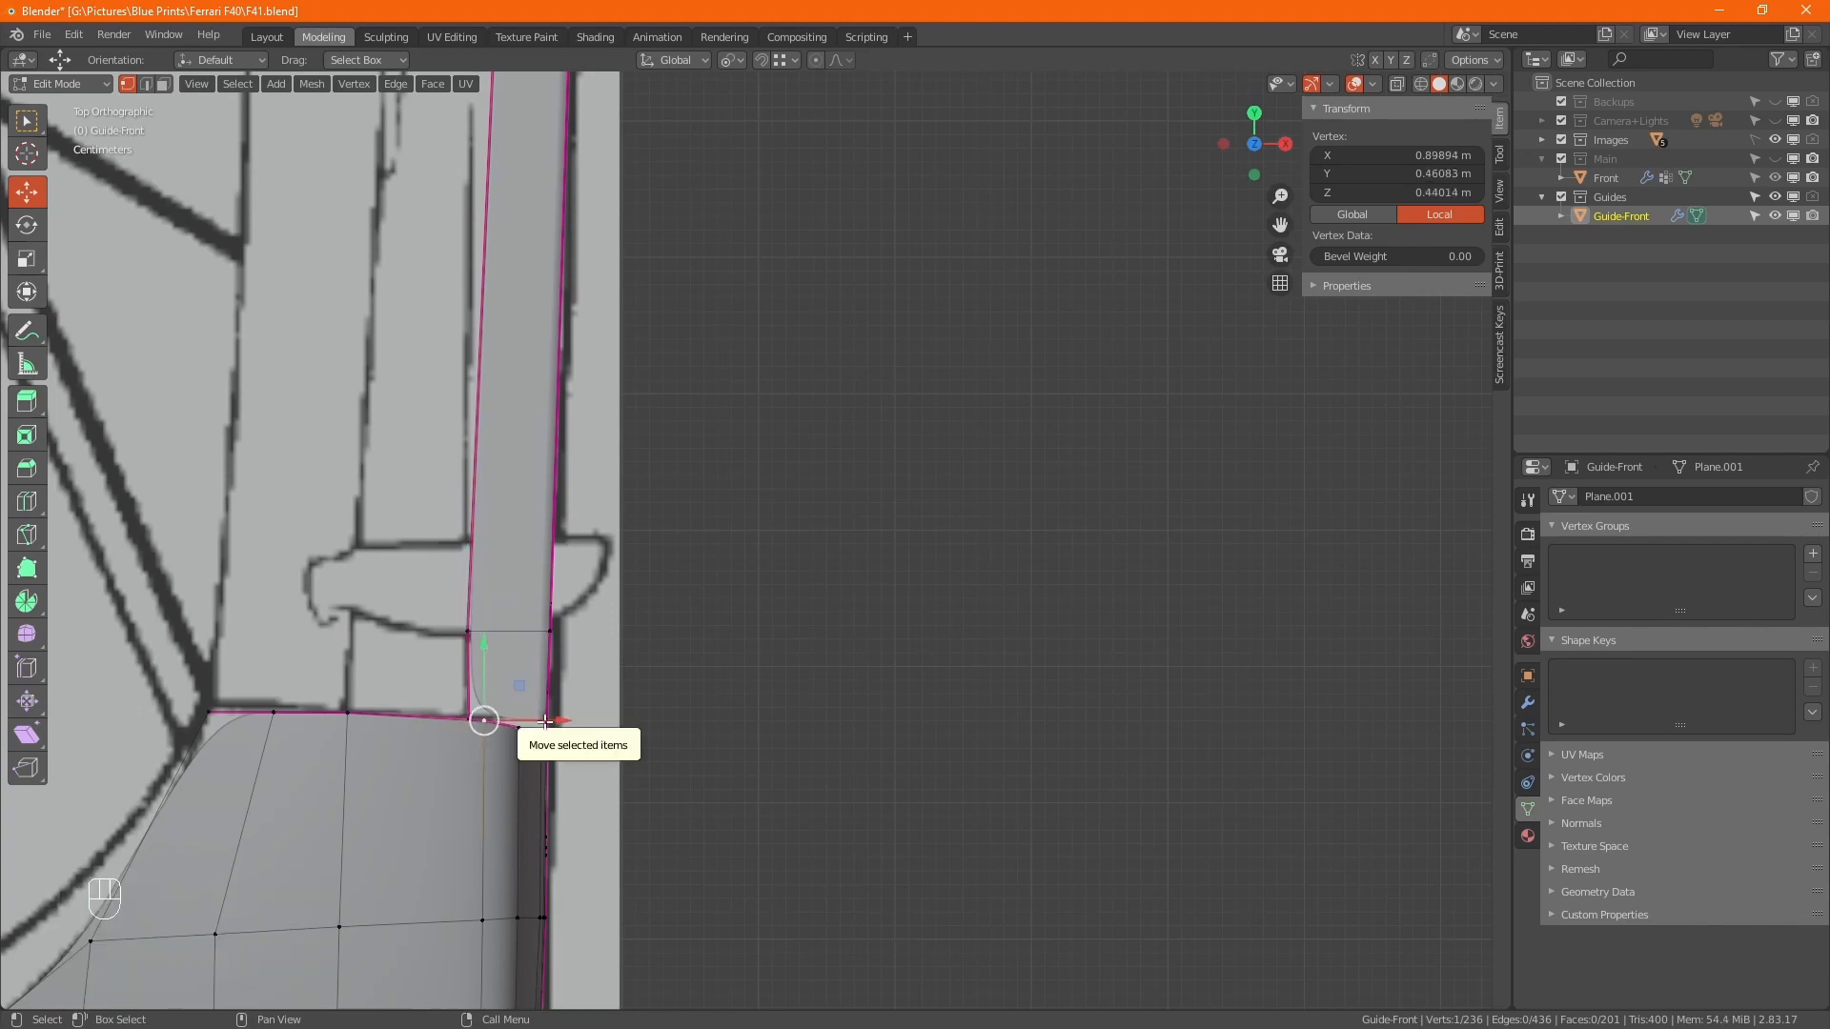
pyautogui.moveTo(538, 720); pyautogui.dragTo(536, 721)
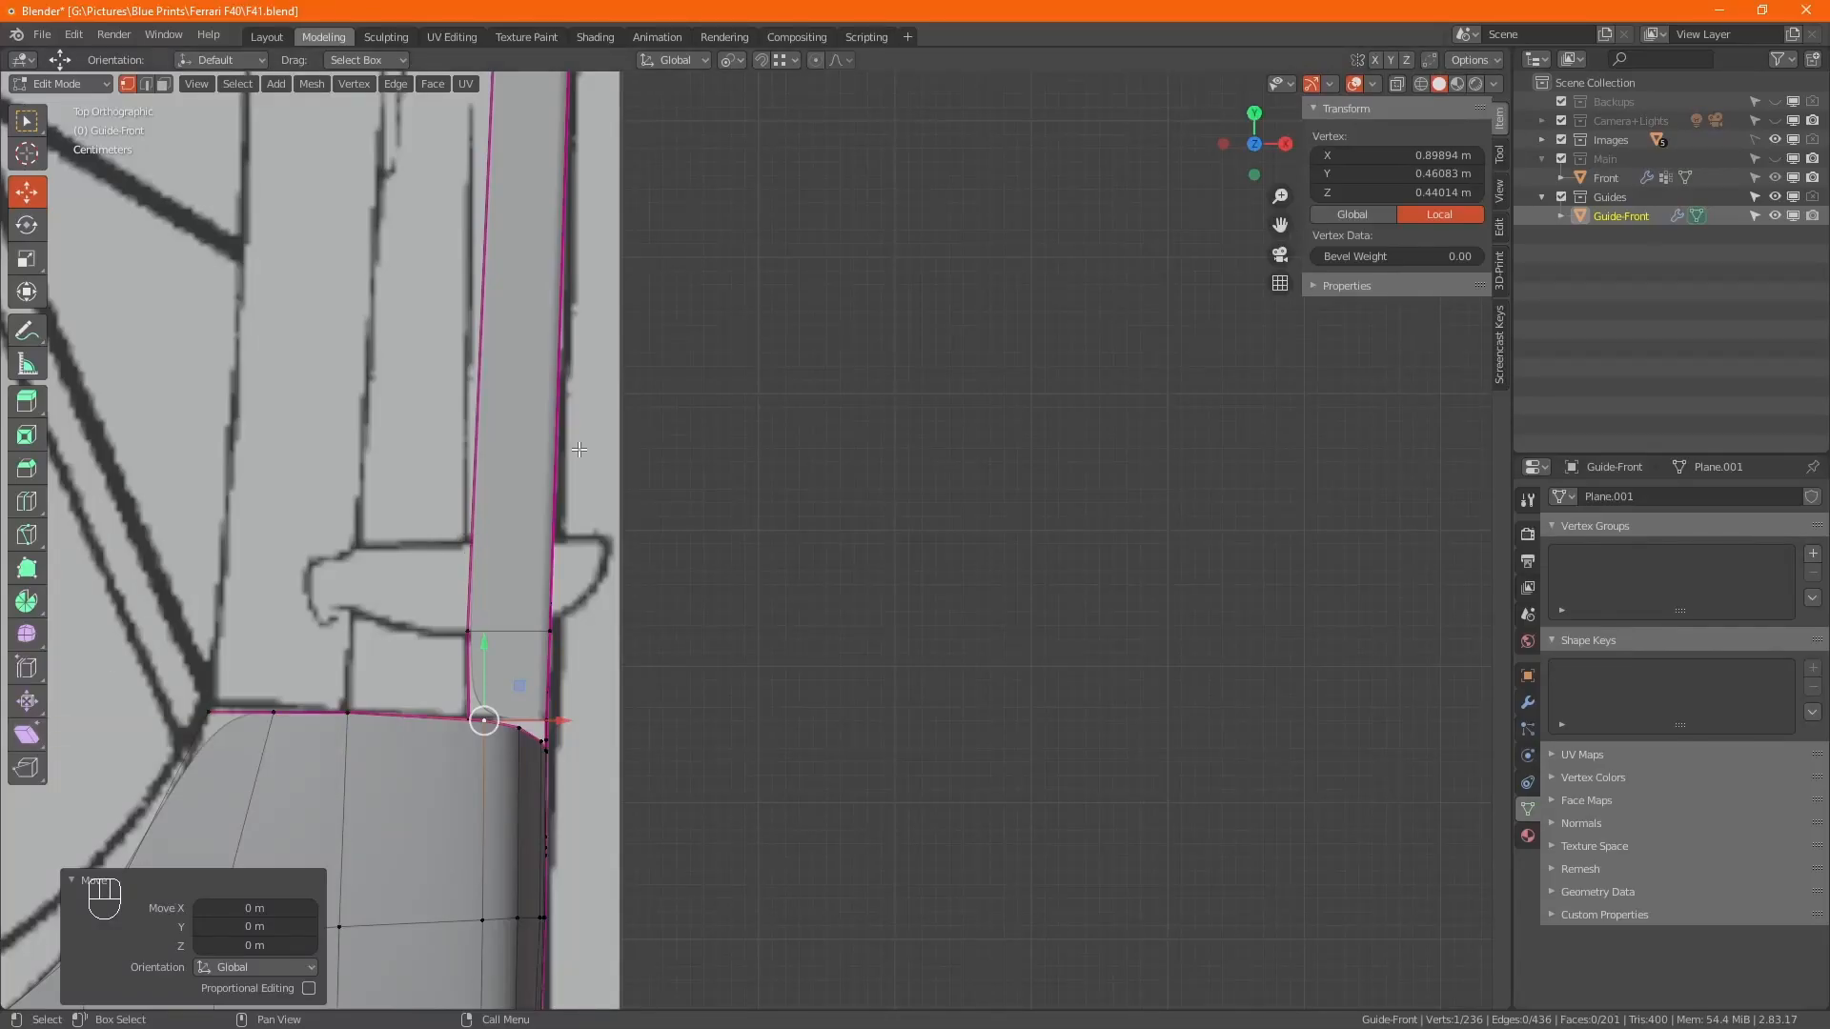
pyautogui.keyDown('shift'); pyautogui.click(467, 631); pyautogui.keyUp('shift')
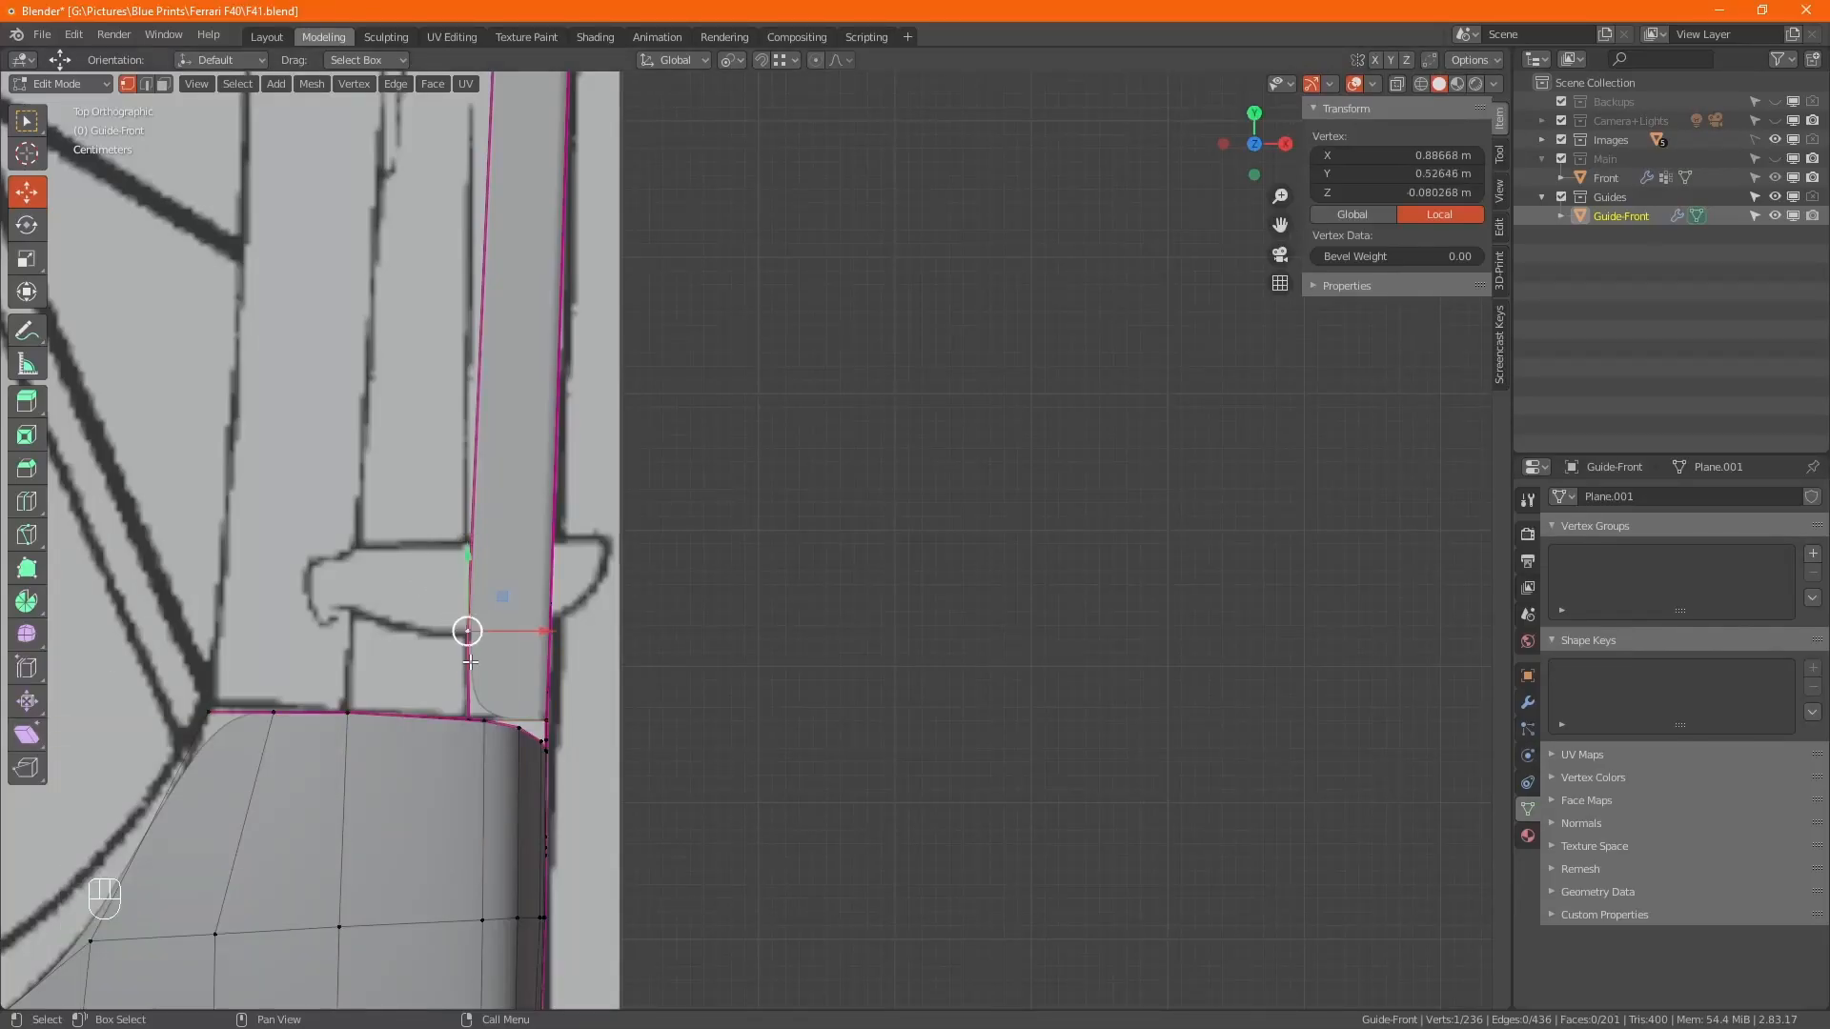
pyautogui.moveTo(562, 722); pyautogui.dragTo(546, 724)
pyautogui.hotkey('ctrl', 'z')
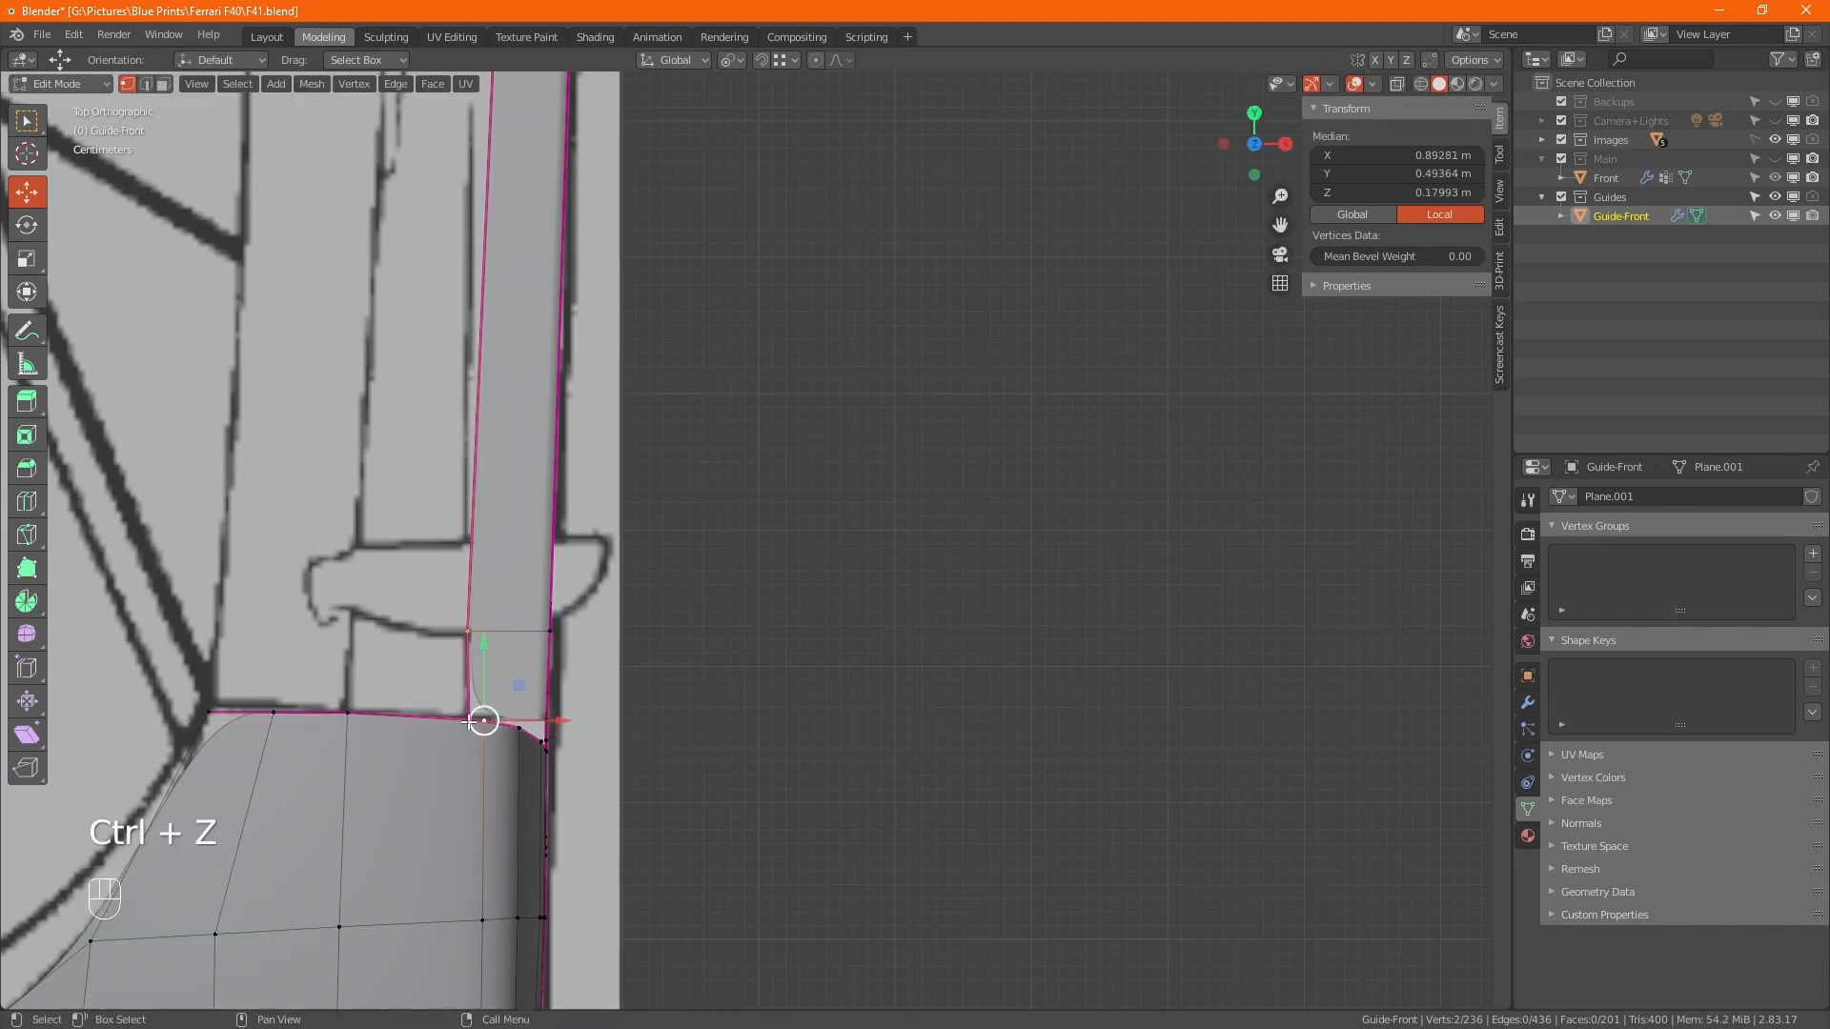
# Turn on X-ray, select the extruded edge's two front vertices and move them slightly further inward along global X to match the blueprint.
pyautogui.click(471, 632)
pyautogui.keyDown('shift'); pyautogui.click(482, 721); pyautogui.keyUp('shift')
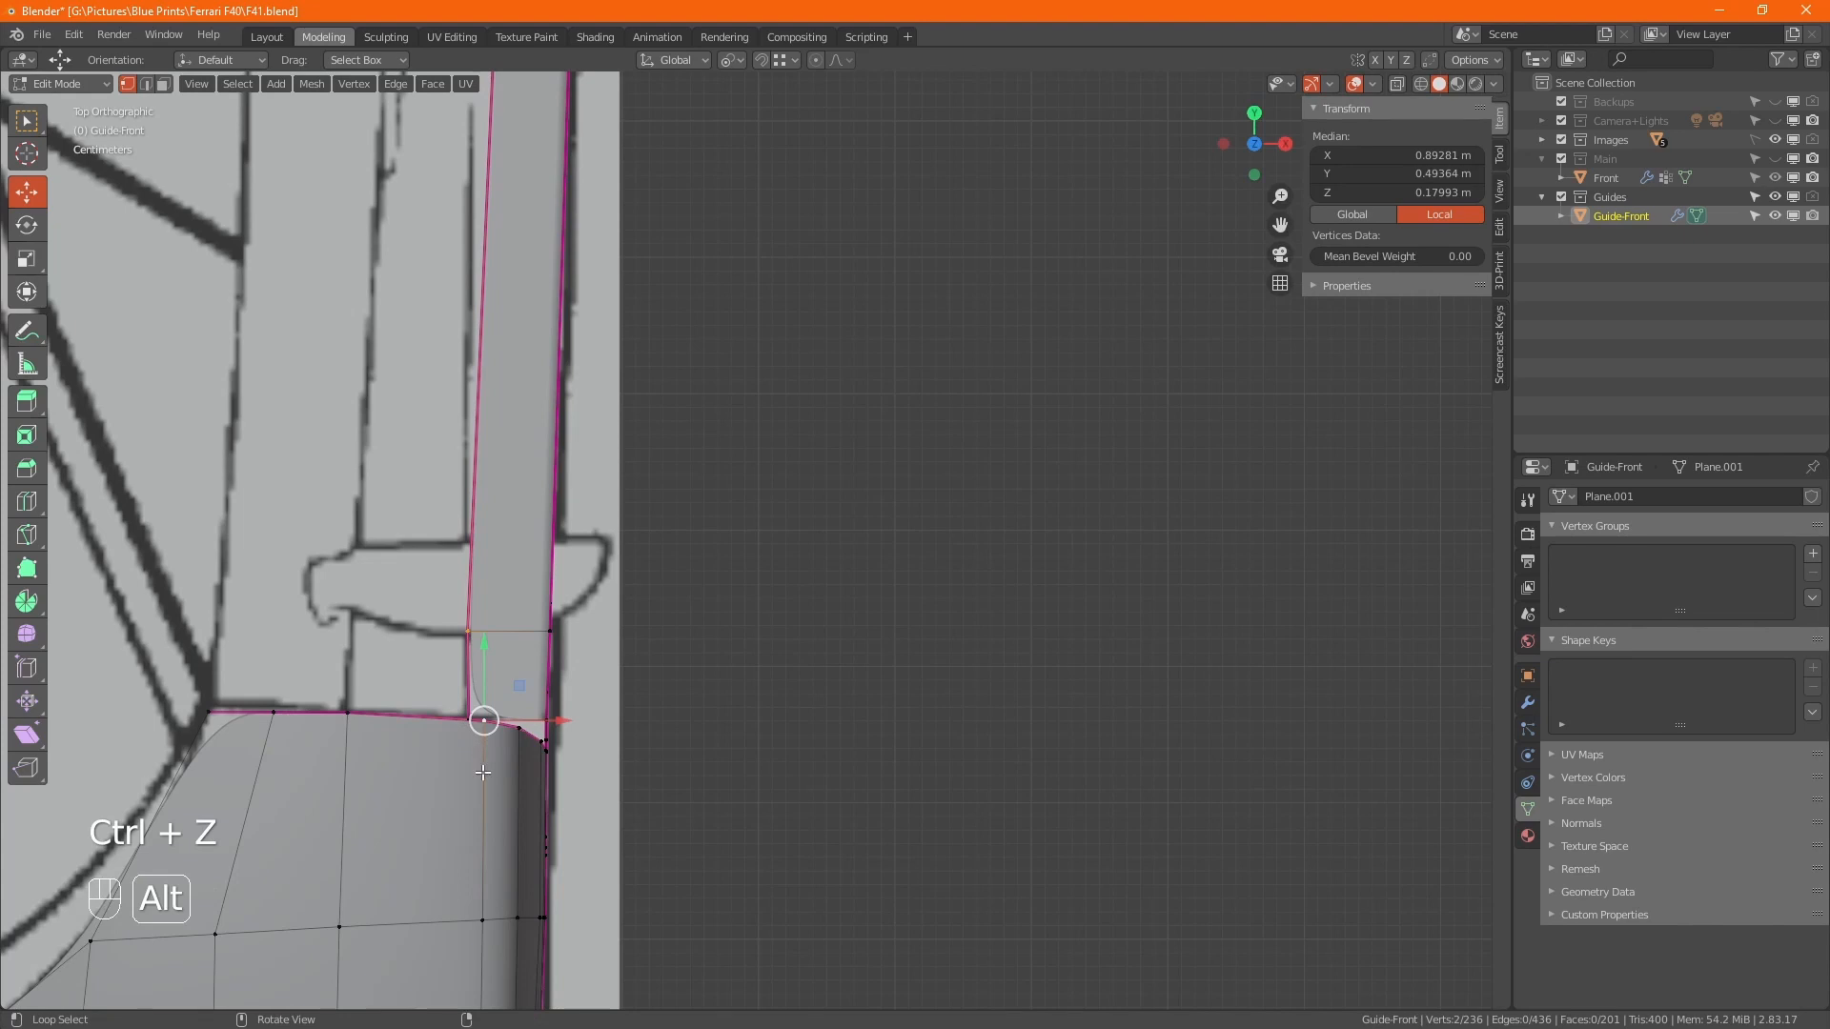
pyautogui.keyDown('ctrl'); pyautogui.moveTo(468, 761); pyautogui.dragTo(471, 596, button='middle'); pyautogui.keyUp('ctrl')
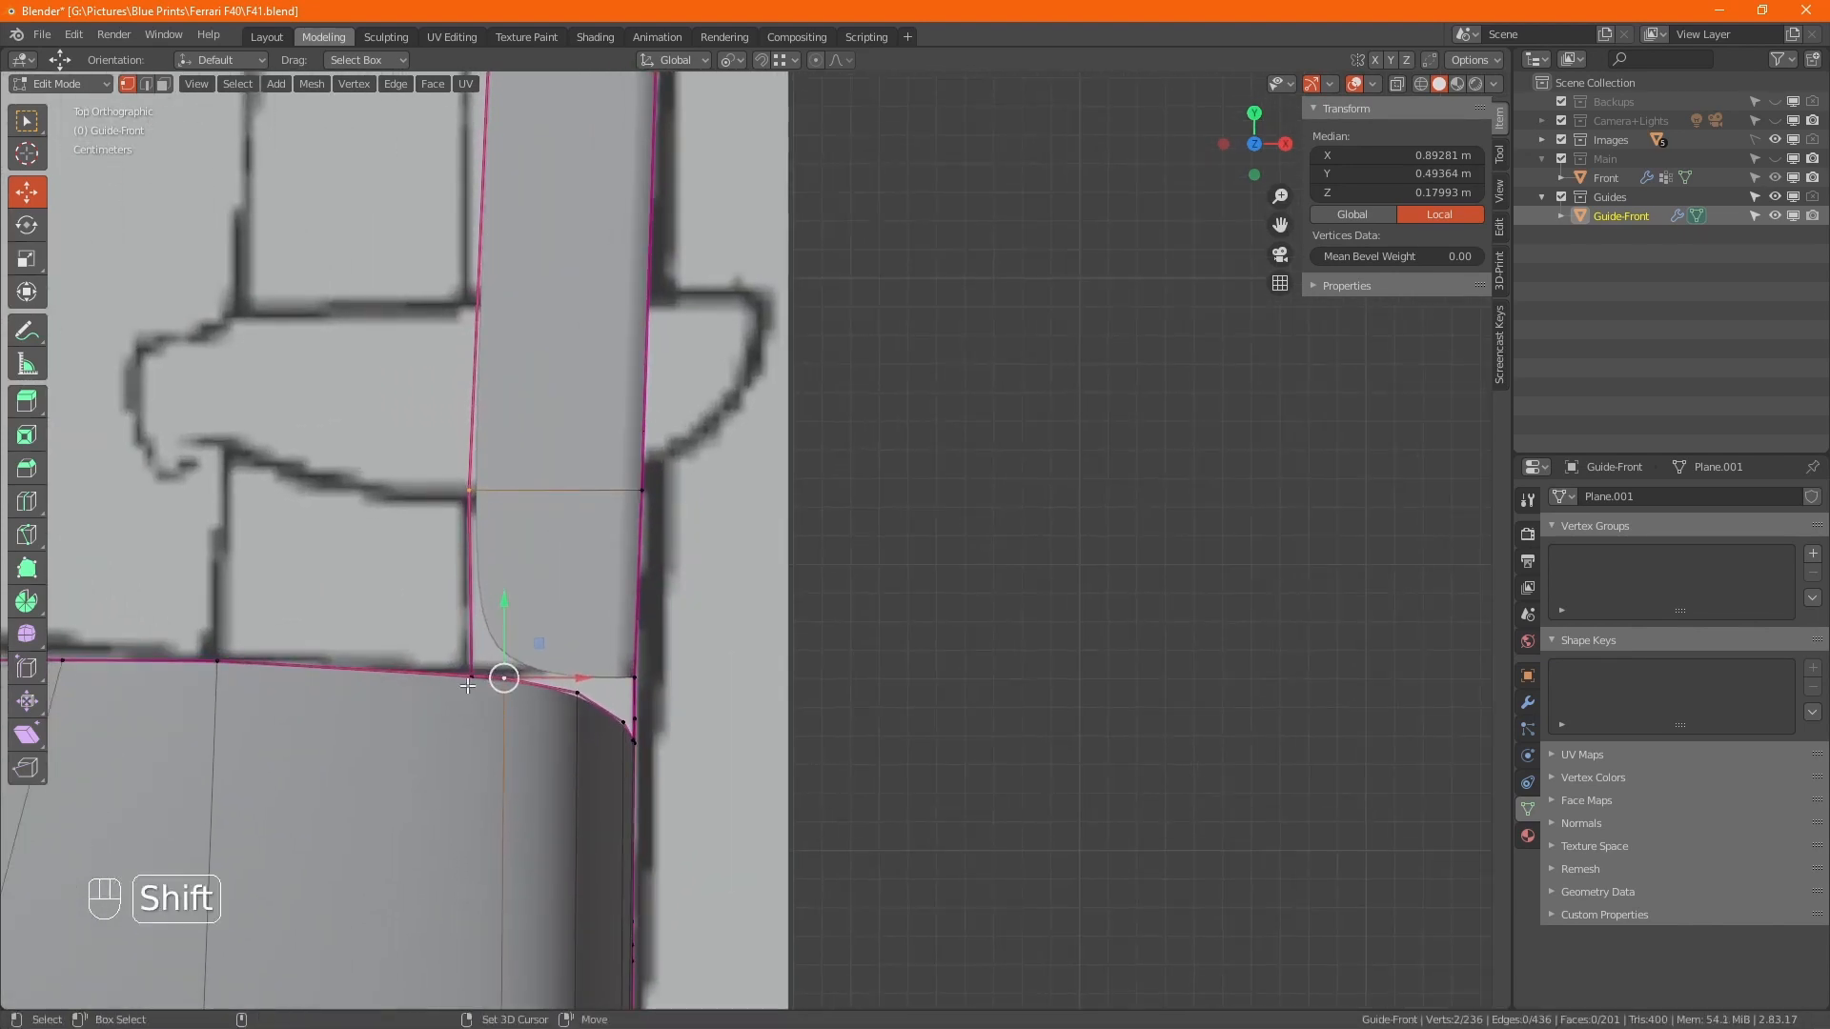
pyautogui.keyDown('shift'); pyautogui.click(502, 679); pyautogui.keyUp('shift')
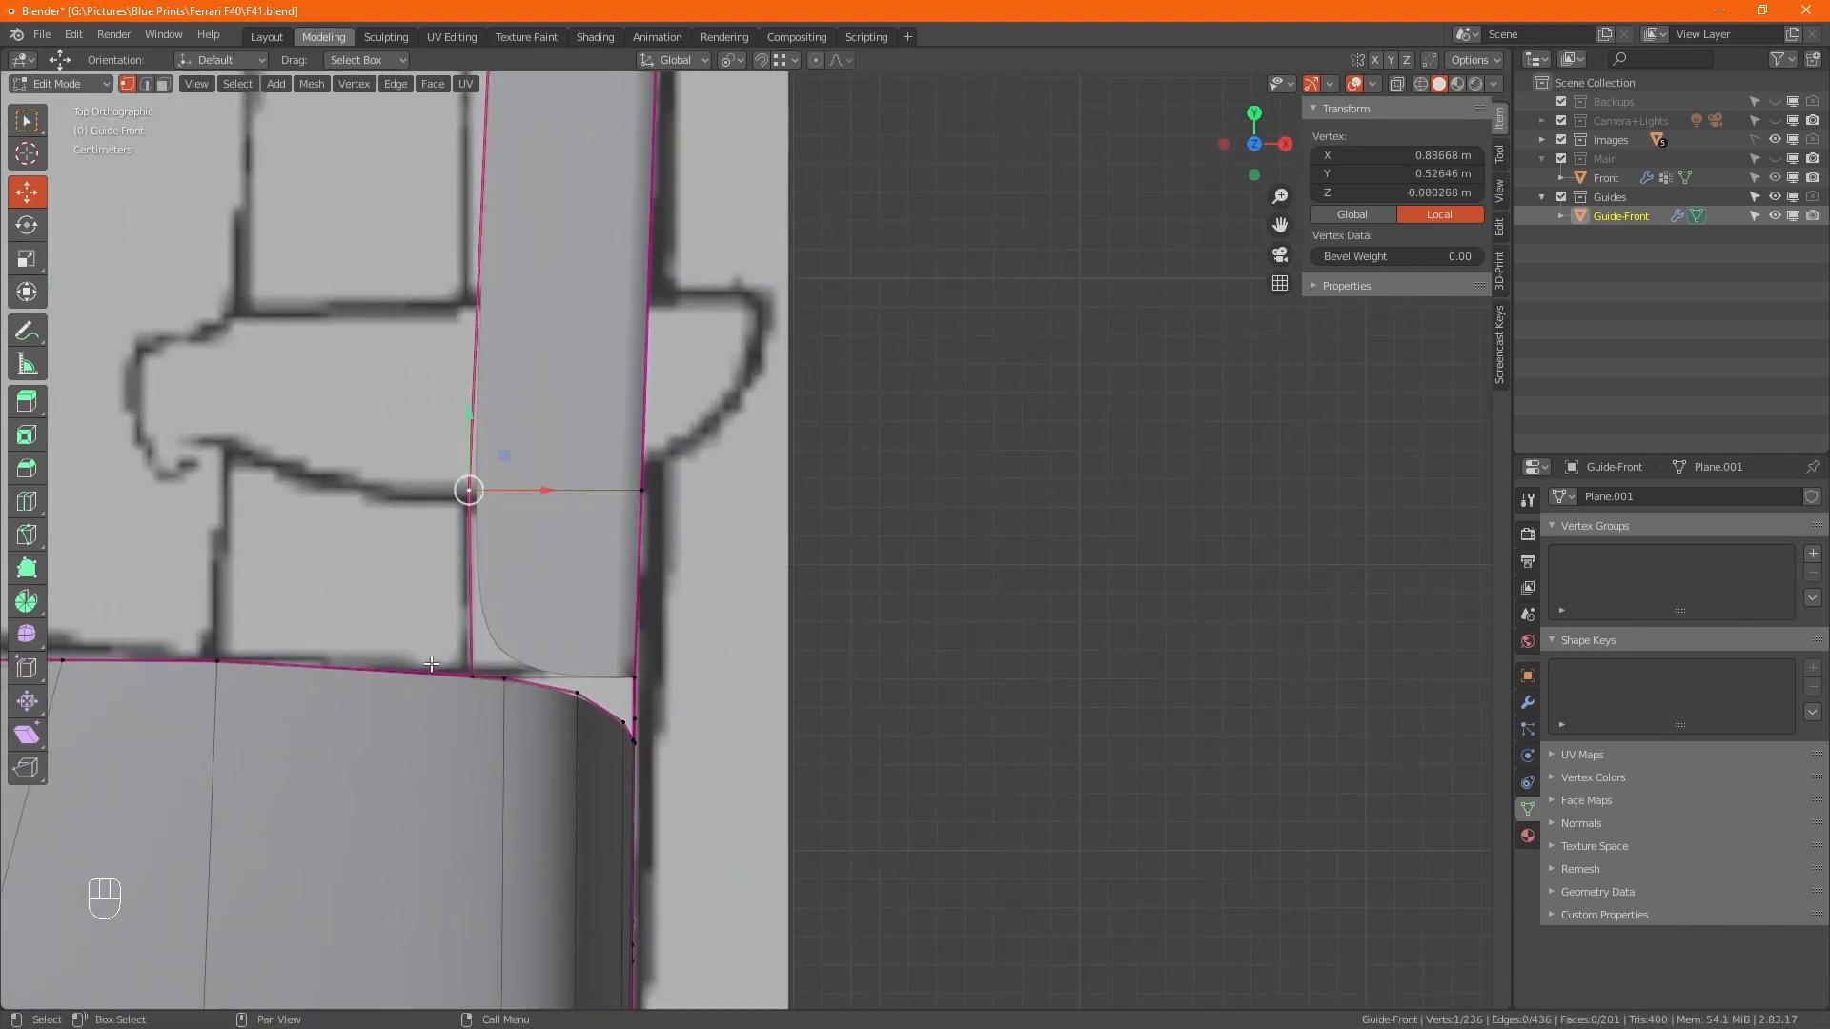
pyautogui.hotkey('alt', 'z')
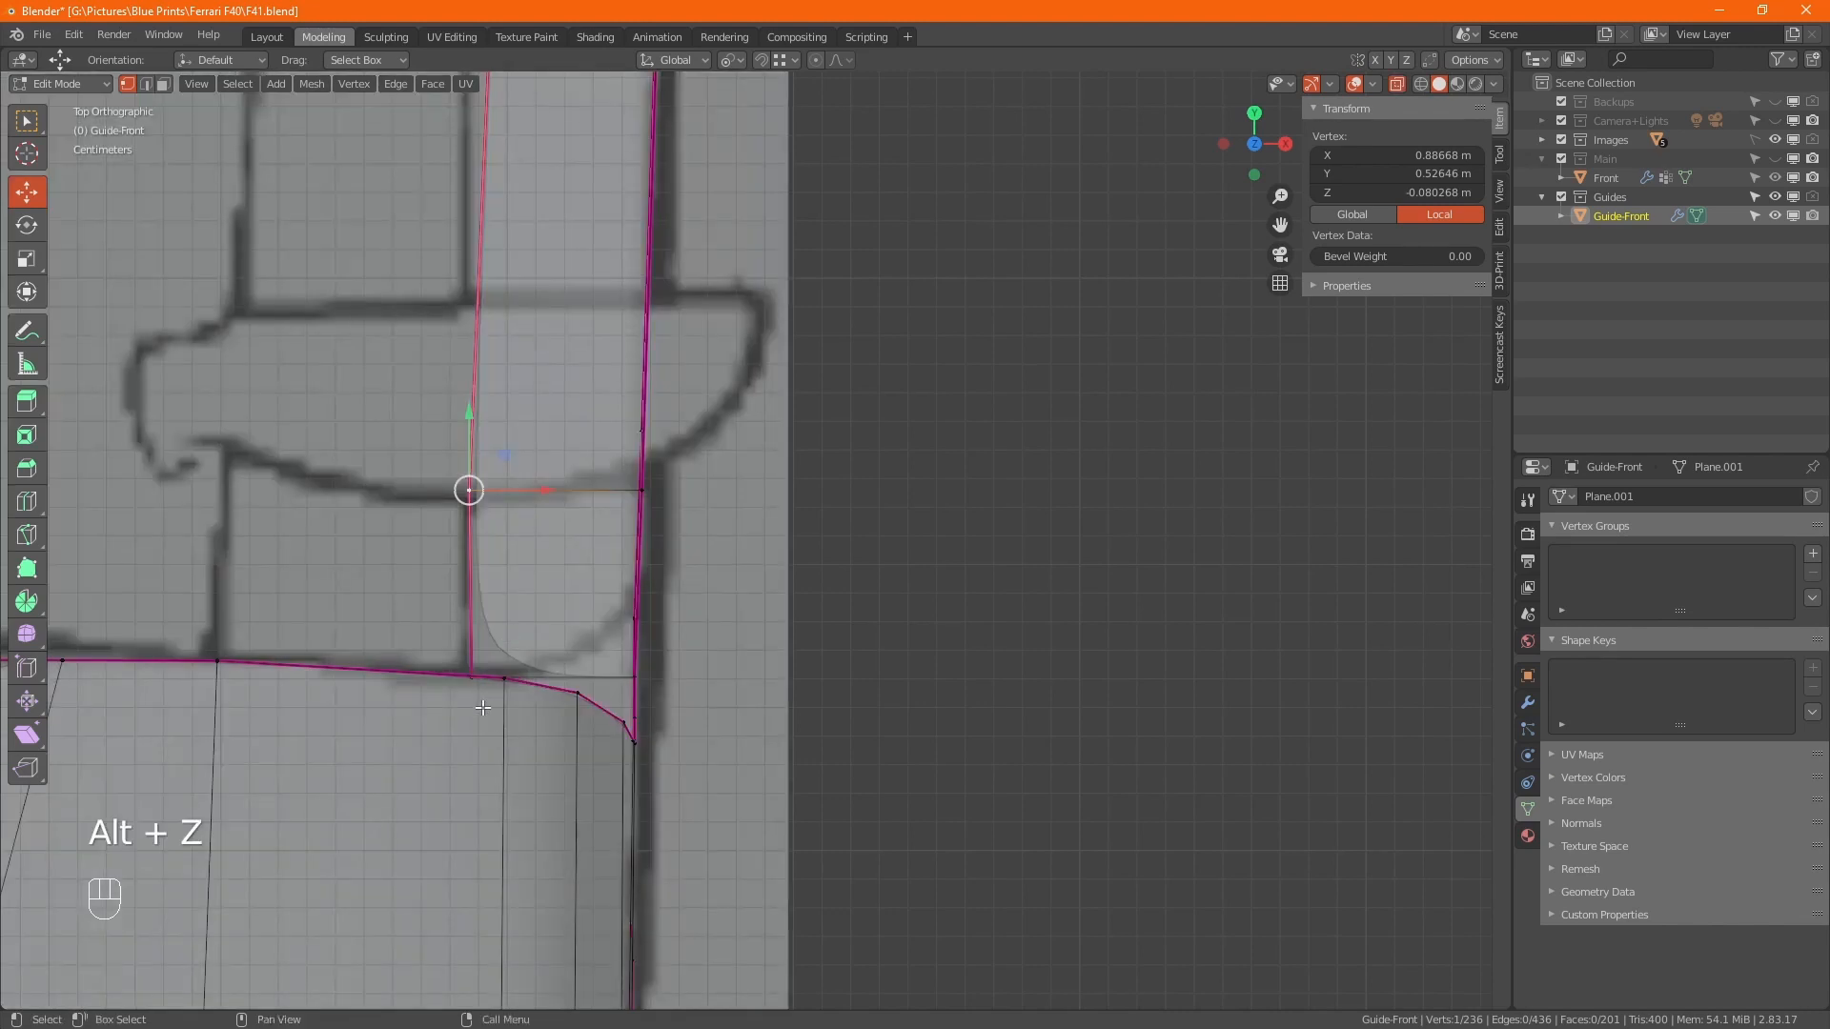
pyautogui.keyDown('shift'); pyautogui.click(471, 681); pyautogui.keyUp('shift')
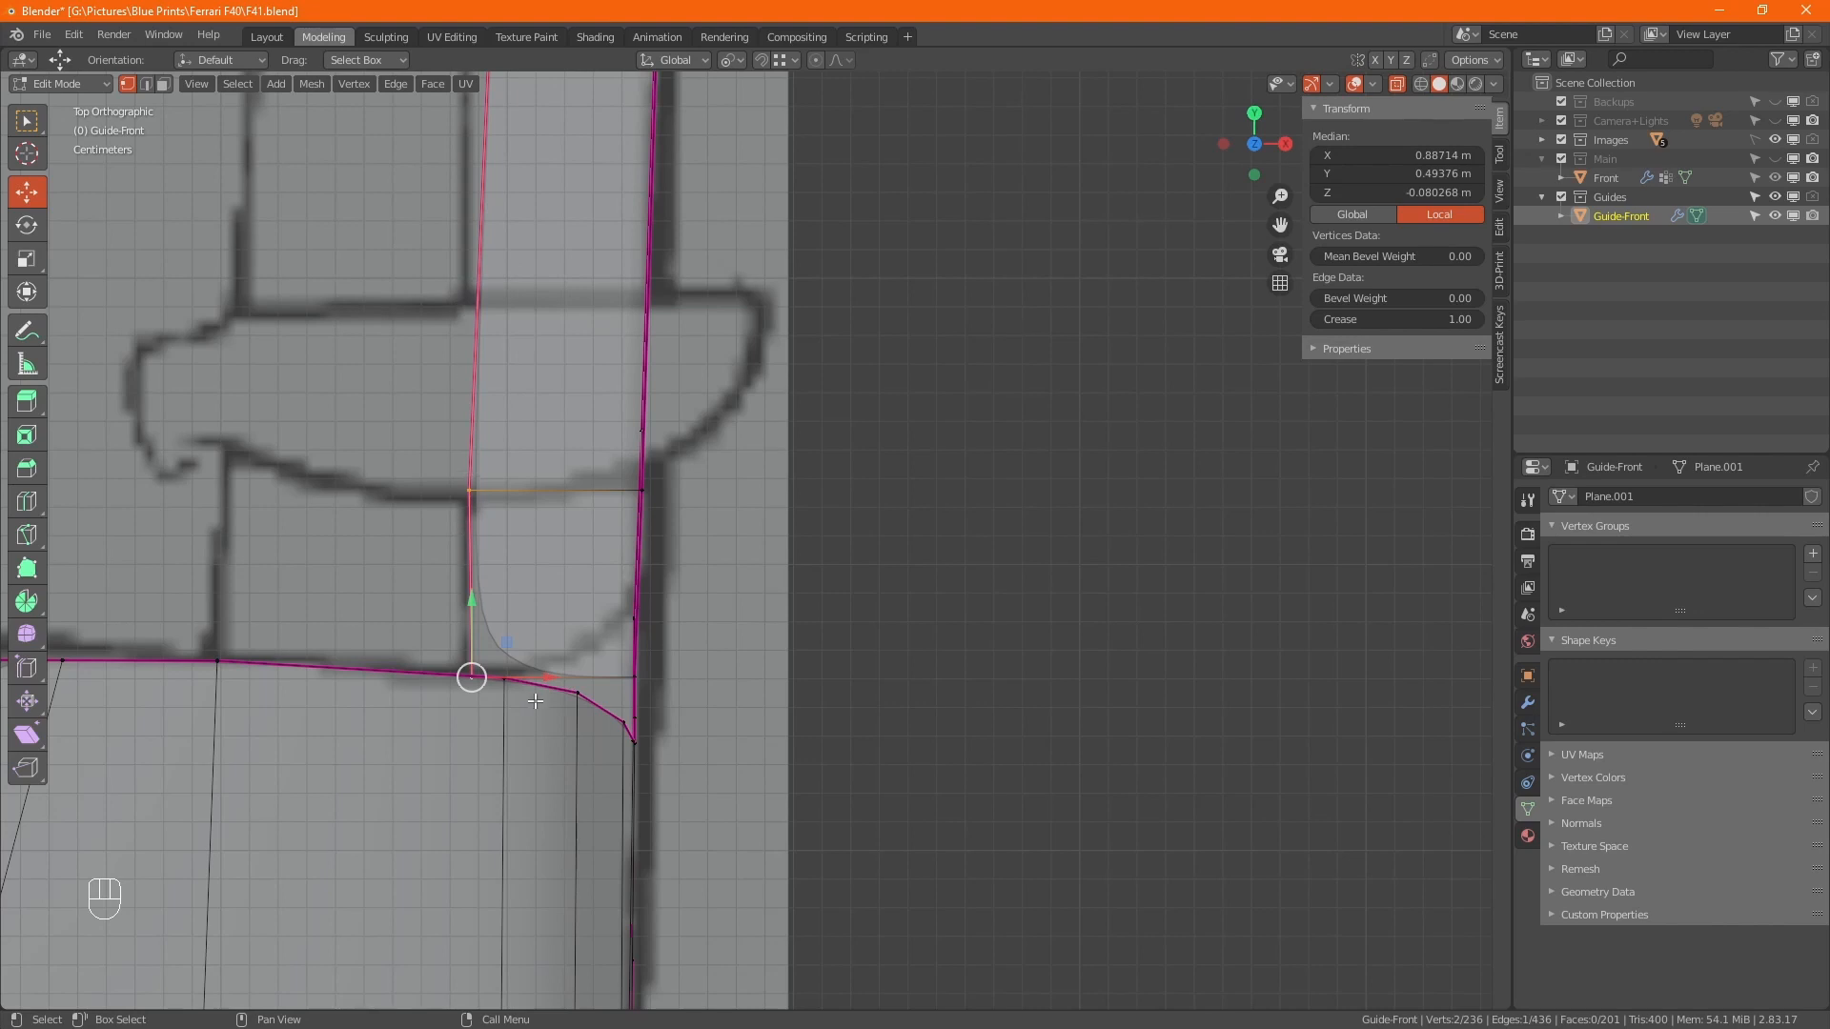
pyautogui.moveTo(544, 677); pyautogui.dragTo(515, 670)
# Move the extruded edge's middle vertex below the door handle inward about 0.007 m along global X to follow the blueprint line.
pyautogui.keyDown('ctrl'); pyautogui.moveTo(646, 224); pyautogui.dragTo(671, 482, button='middle'); pyautogui.keyUp('ctrl')
pyautogui.moveTo(690, 291); pyautogui.dragTo(687, 770, button='middle')
pyautogui.moveTo(643, 257); pyautogui.dragTo(612, 456, button='middle')
pyautogui.click(610, 444)
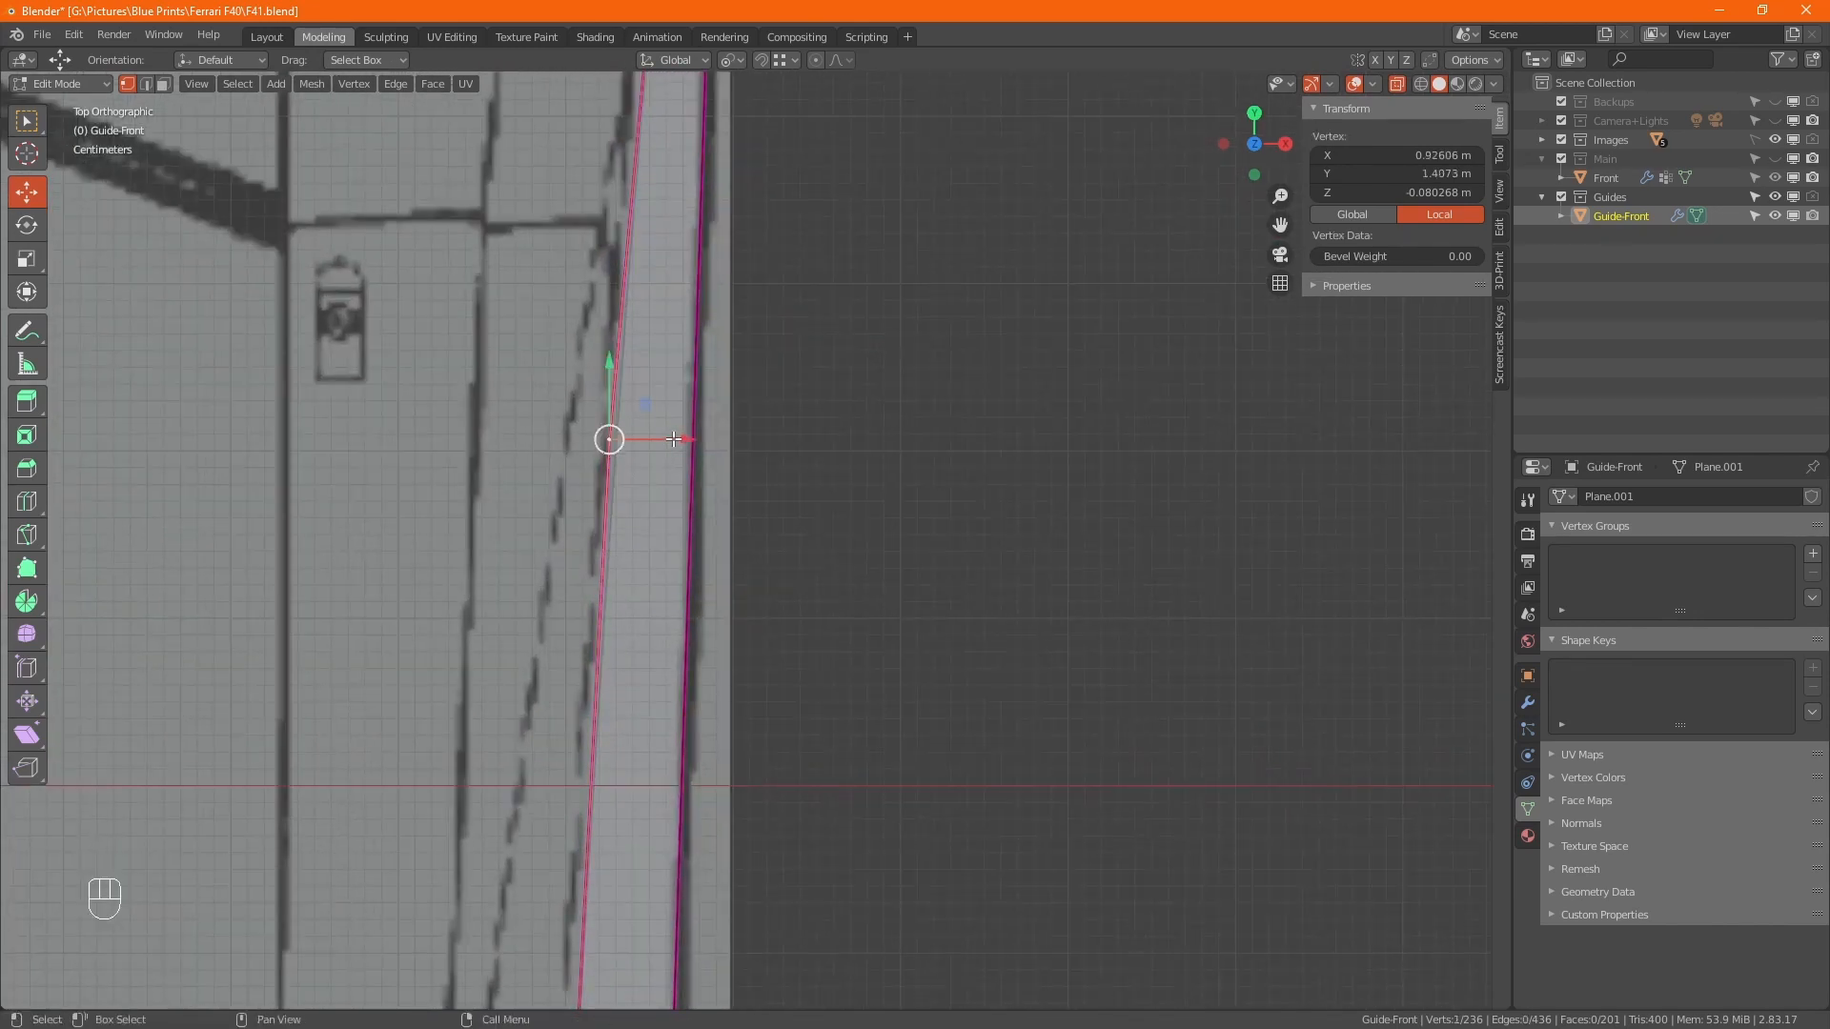
pyautogui.moveTo(674, 438); pyautogui.dragTo(653, 436)
# Move the extruded edge's rear end vertex outward about 0.009 m along global X, closer to the sill's outer edge.
pyautogui.keyDown('ctrl'); pyautogui.moveTo(601, 437); pyautogui.dragTo(606, 766, button='middle'); pyautogui.keyUp('ctrl')
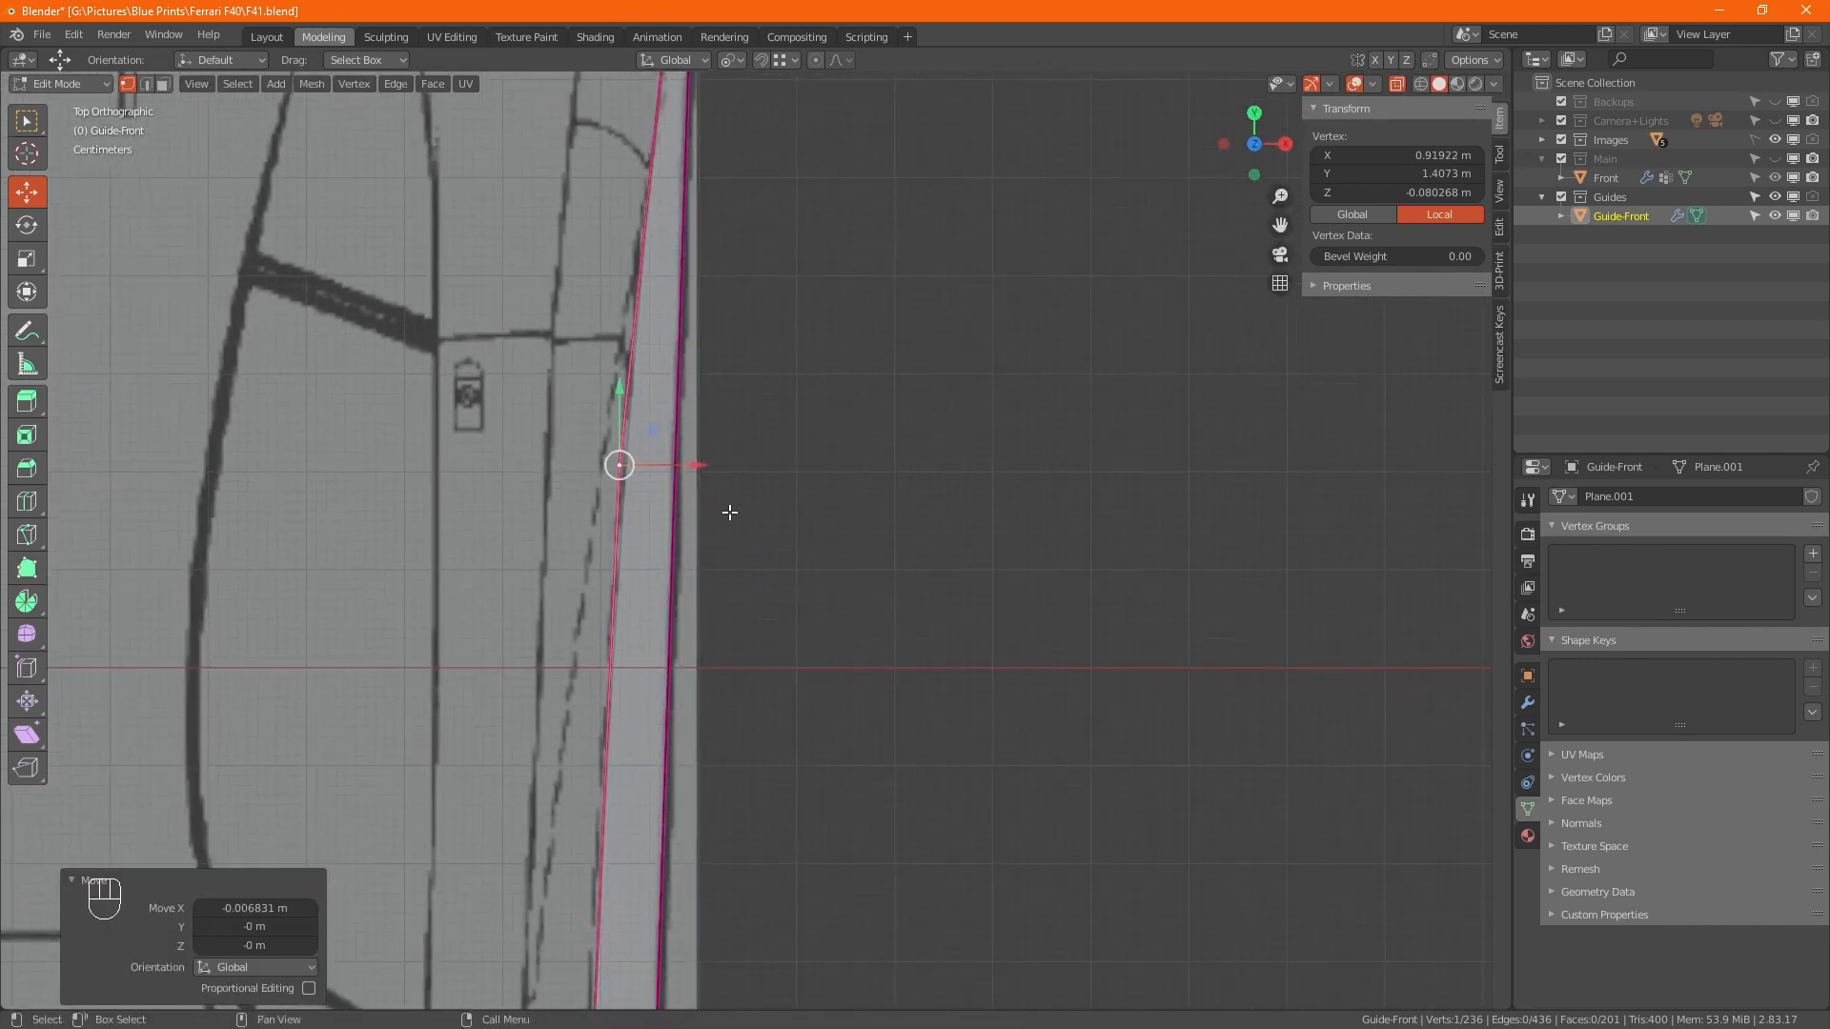
pyautogui.moveTo(724, 400); pyautogui.dragTo(708, 720, button='middle')
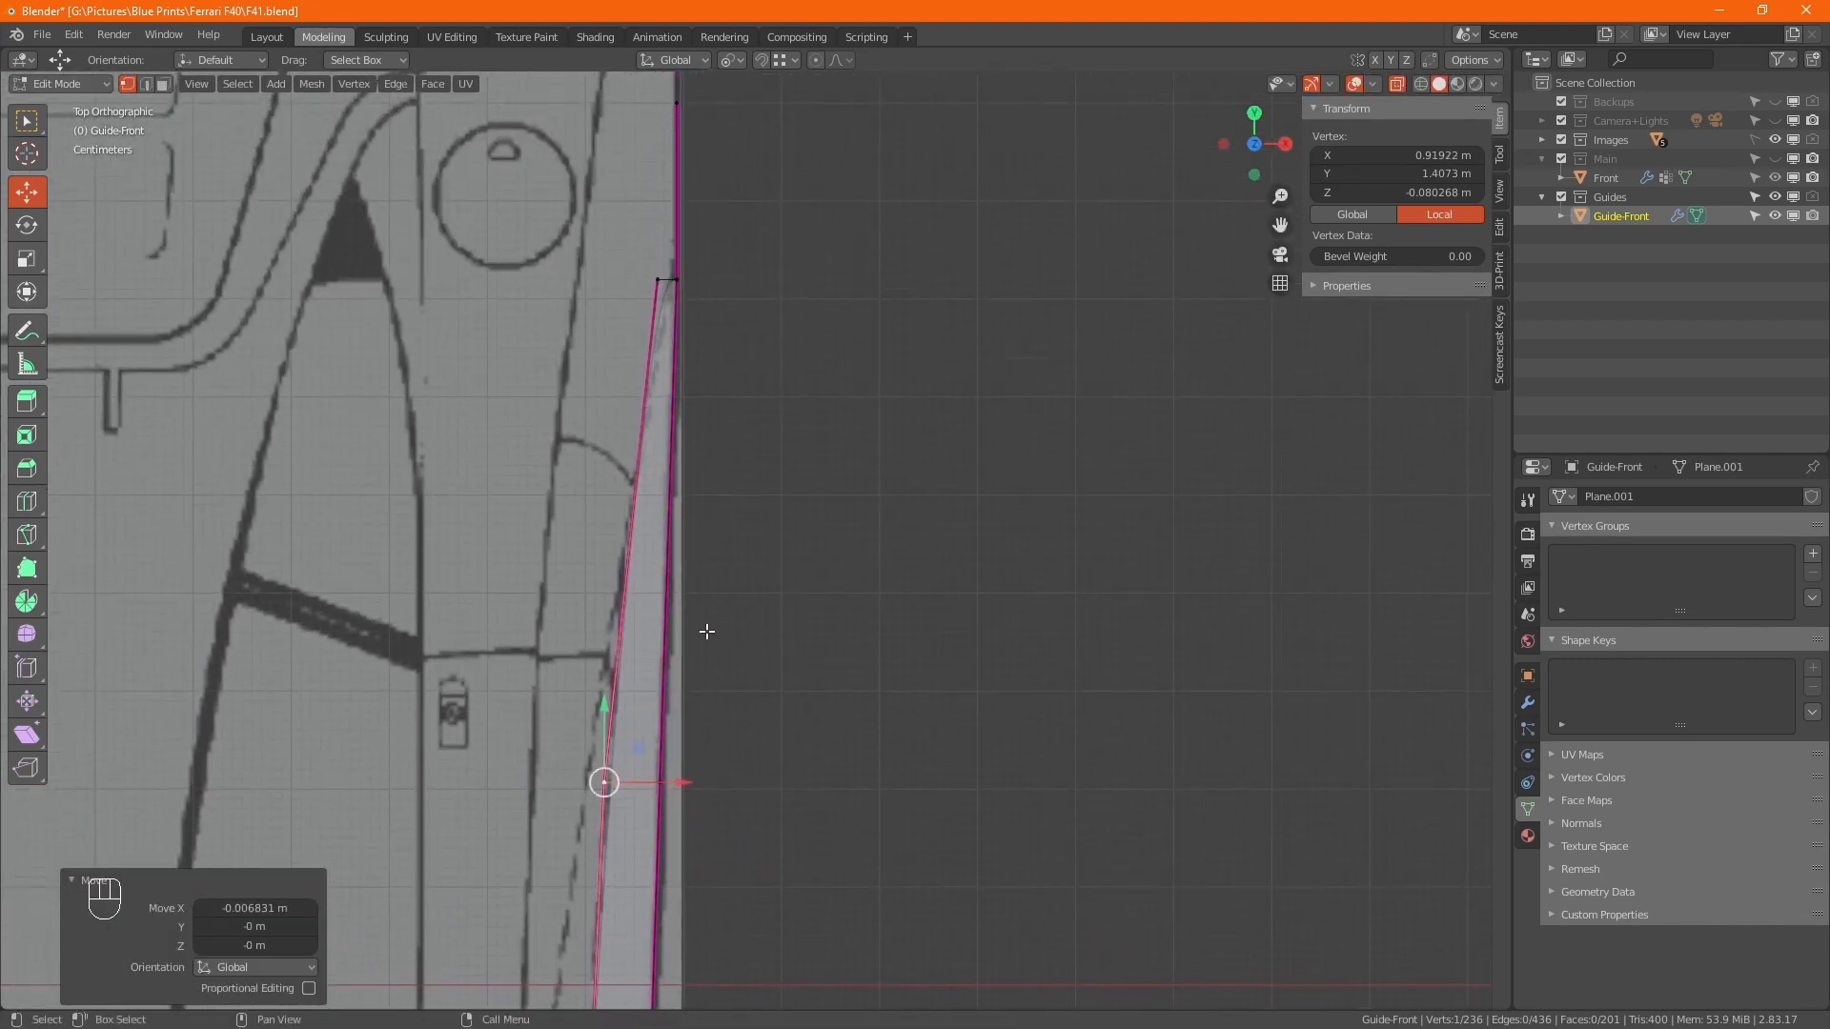
pyautogui.click(659, 281)
pyautogui.moveTo(684, 280); pyautogui.dragTo(716, 273)
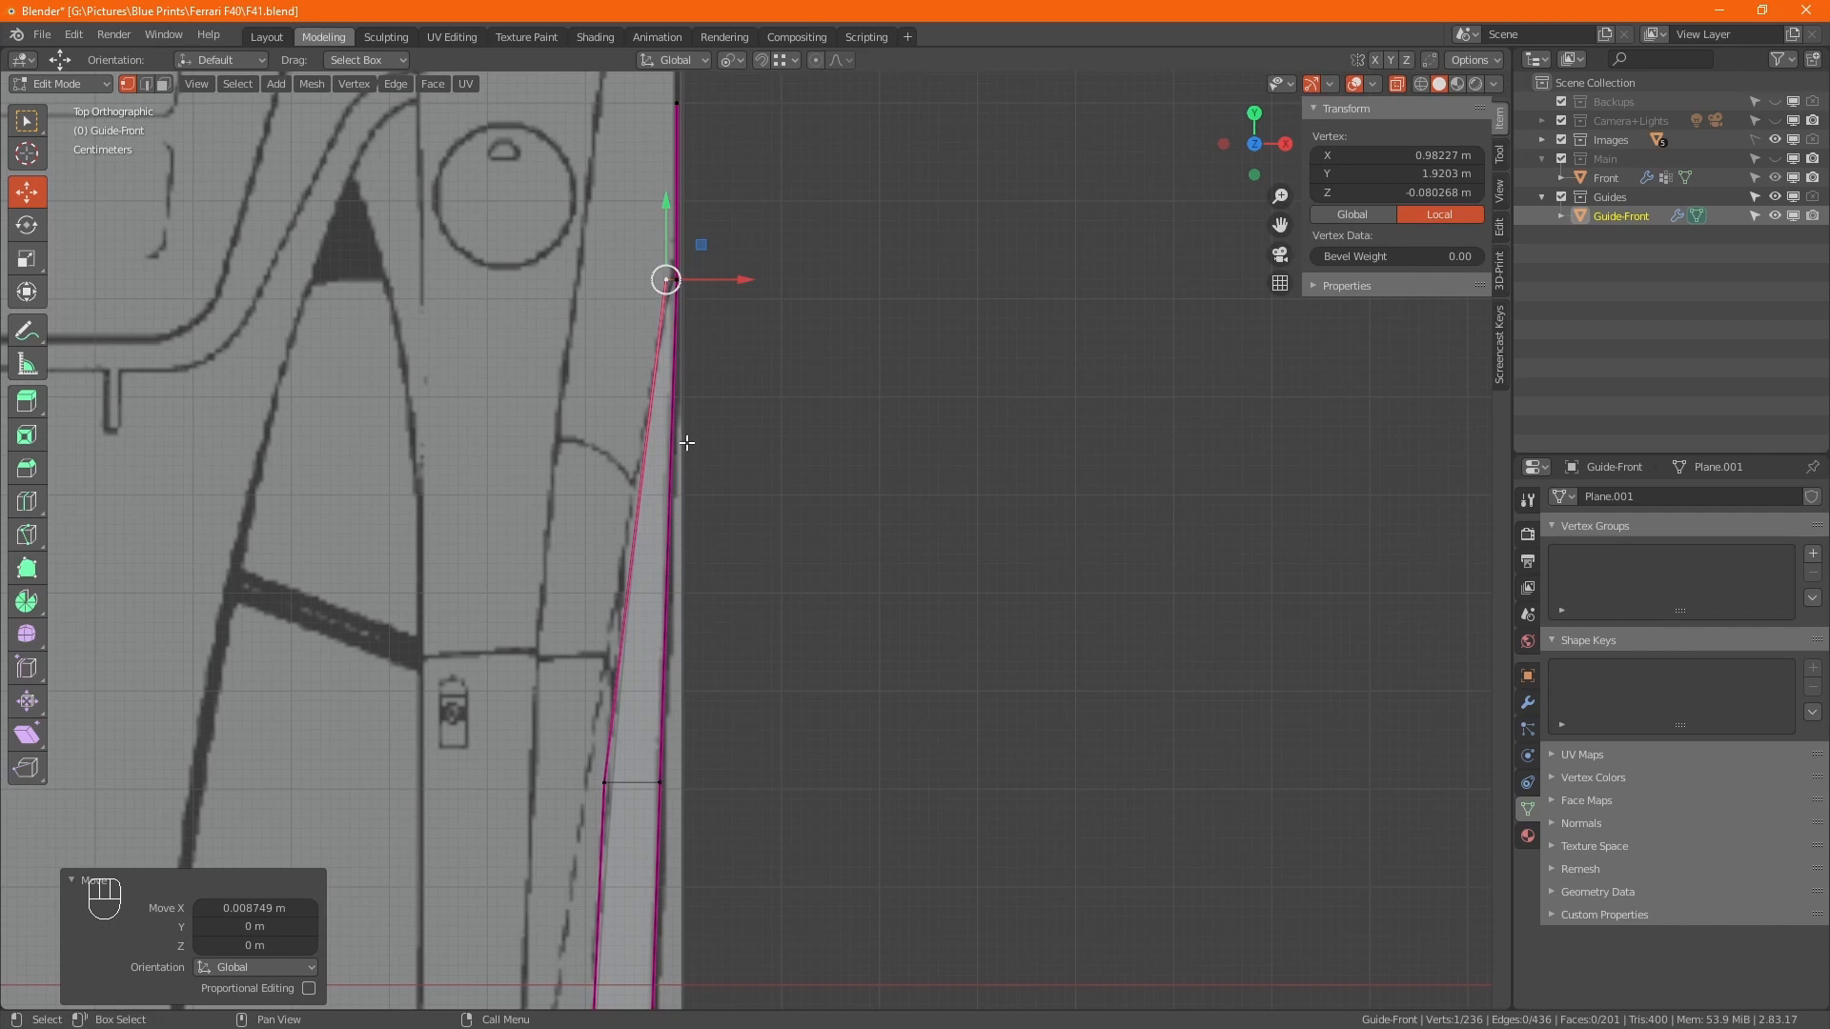
# Add one loop cut across the ledge in front of the door handle vertex and move its inner vertex inward along global X.
pyautogui.moveTo(685, 681); pyautogui.dragTo(642, 272, button='middle')
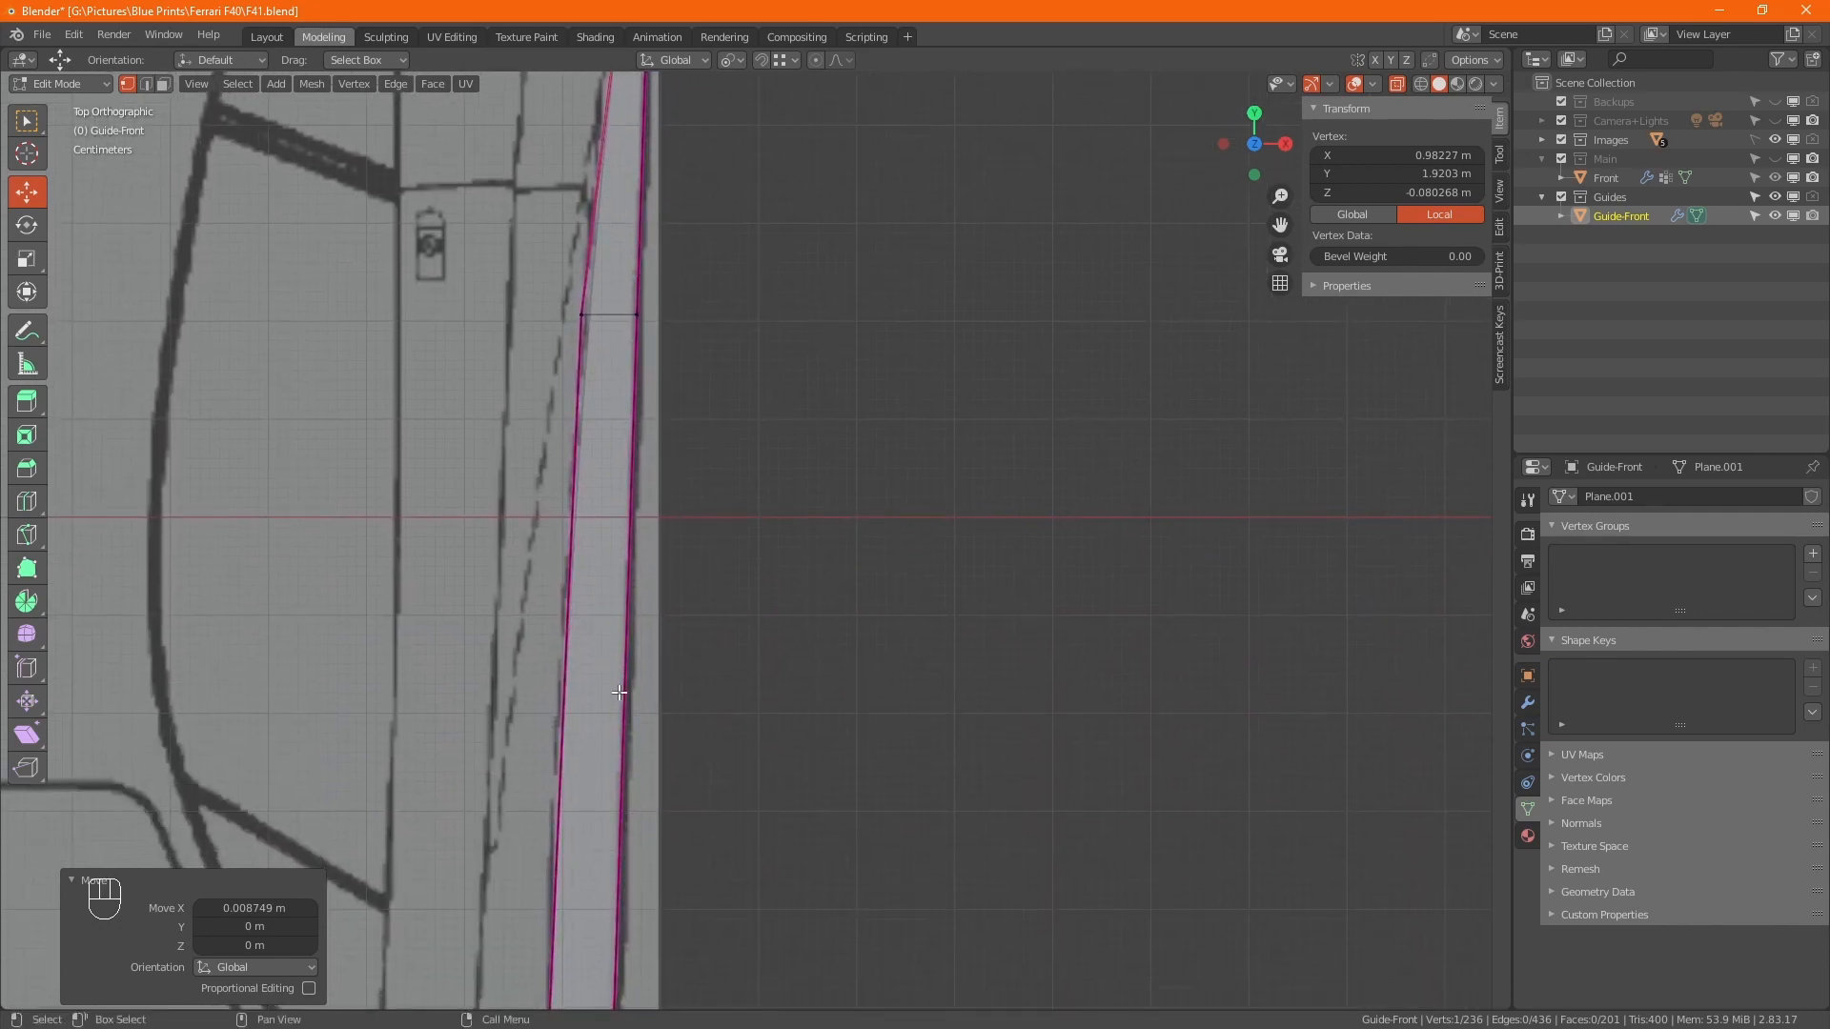
pyautogui.moveTo(620, 693); pyautogui.dragTo(629, 512, button='middle')
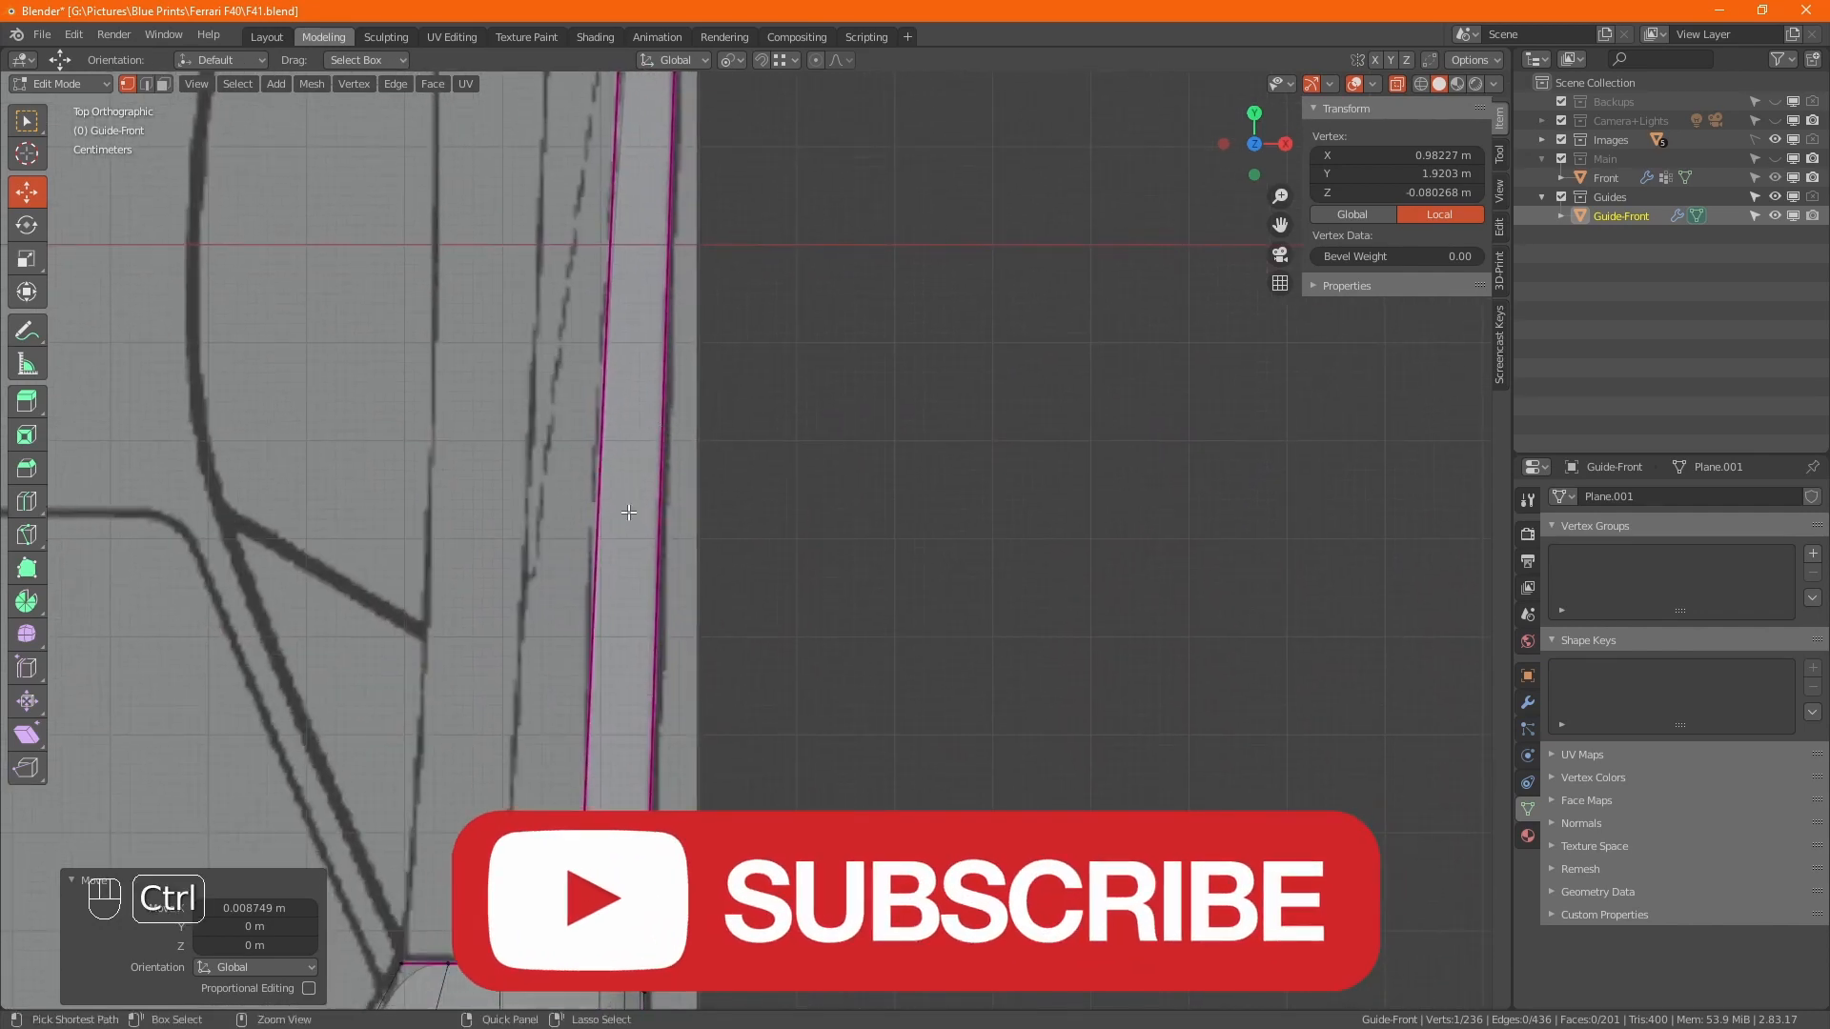
pyautogui.hotkey('ctrl', 'r')
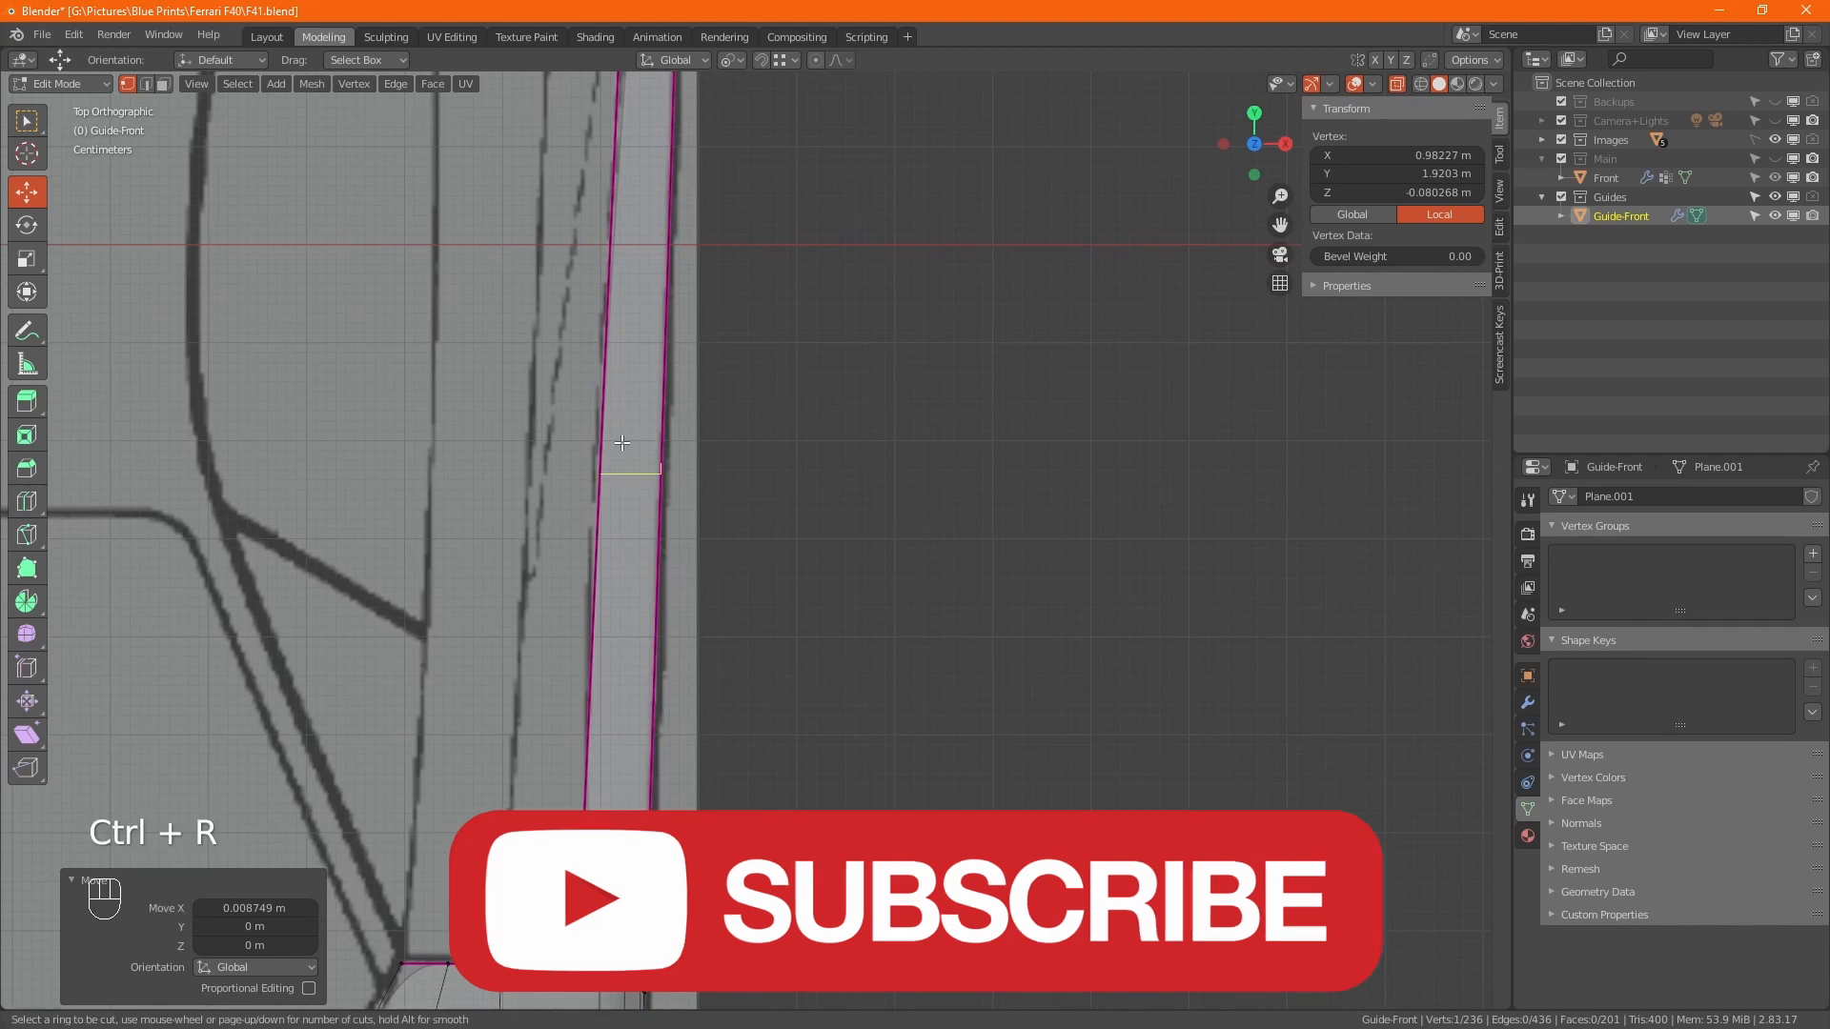
pyautogui.click(601, 476)
pyautogui.rightClick(600, 484)
pyautogui.click(599, 474)
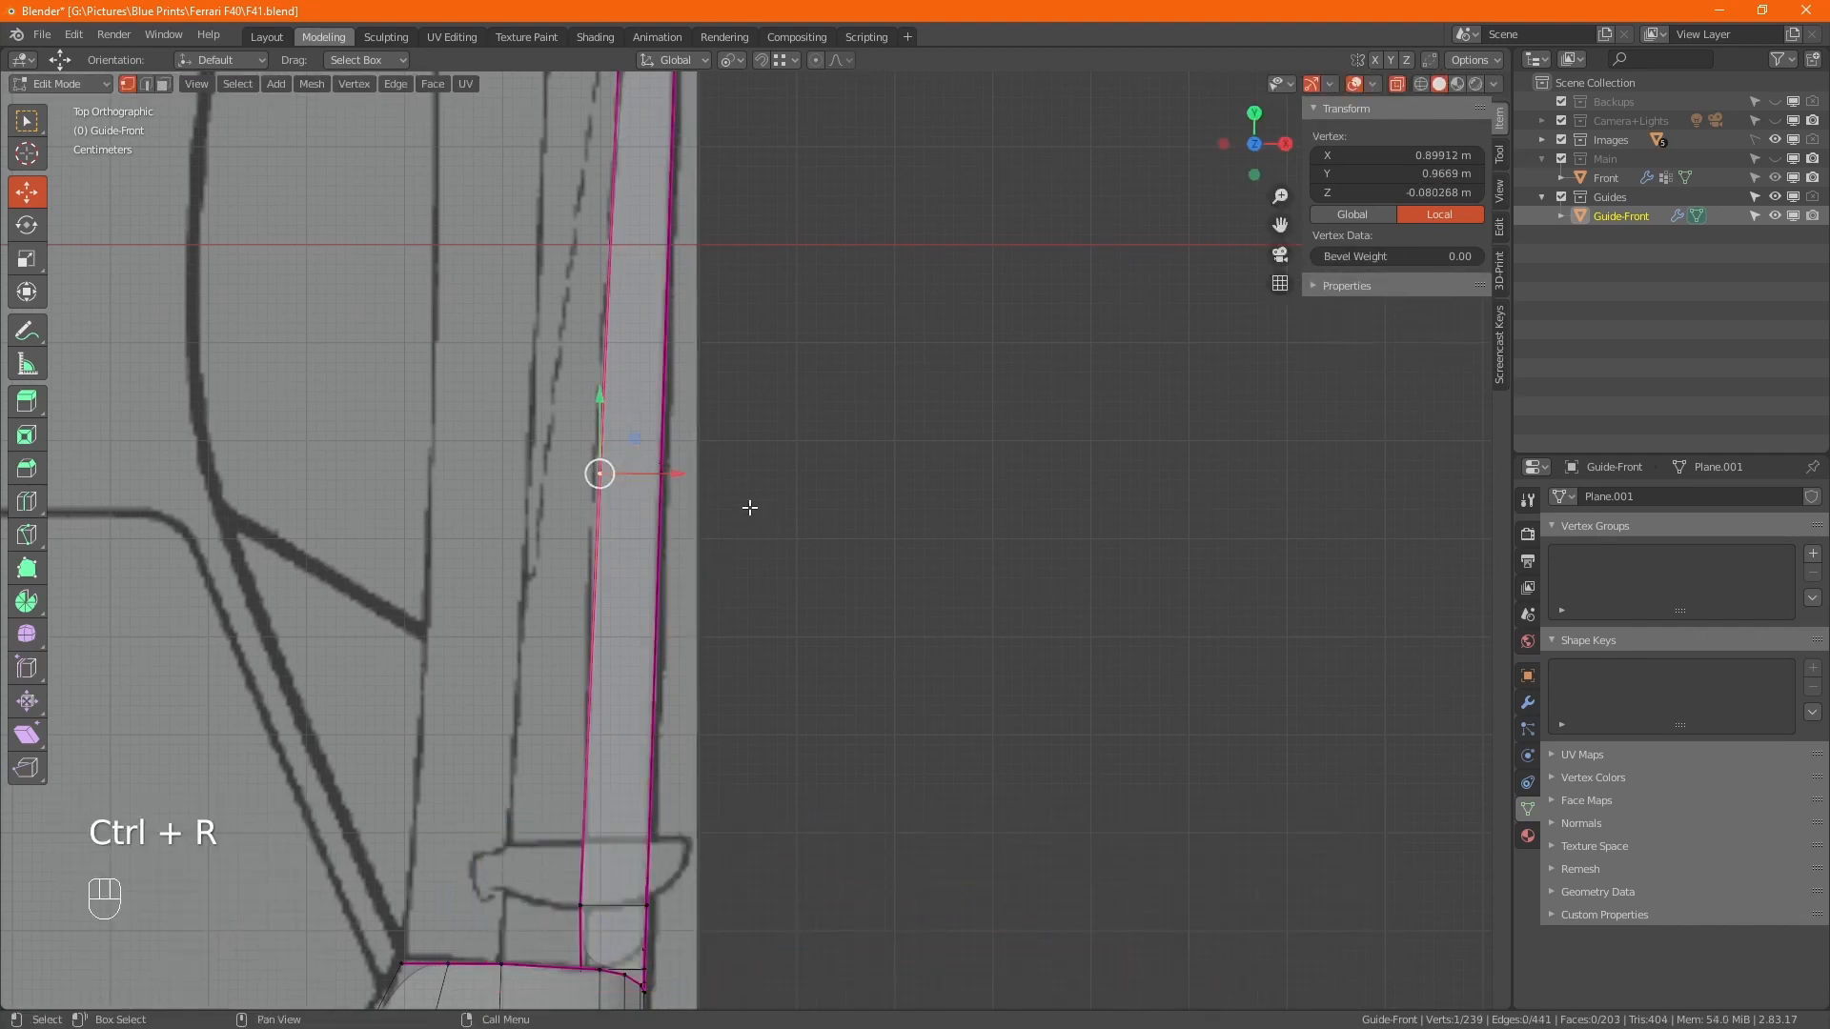
pyautogui.moveTo(680, 475); pyautogui.dragTo(657, 466)
# Move the ledge's inner vertex below the door handle inward about 0.004 m along global X.
pyautogui.keyDown('shift'); pyautogui.moveTo(686, 281); pyautogui.dragTo(644, 541, button='middle'); pyautogui.keyUp('shift')
pyautogui.click(594, 314)
pyautogui.moveTo(649, 303); pyautogui.dragTo(643, 303)
# Add one loop cut across the ledge's rear section and move its inner vertex inward about 0.01 m along global X.
pyautogui.keyDown('shift'); pyautogui.moveTo(654, 205); pyautogui.dragTo(636, 582, button='middle'); pyautogui.keyUp('shift')
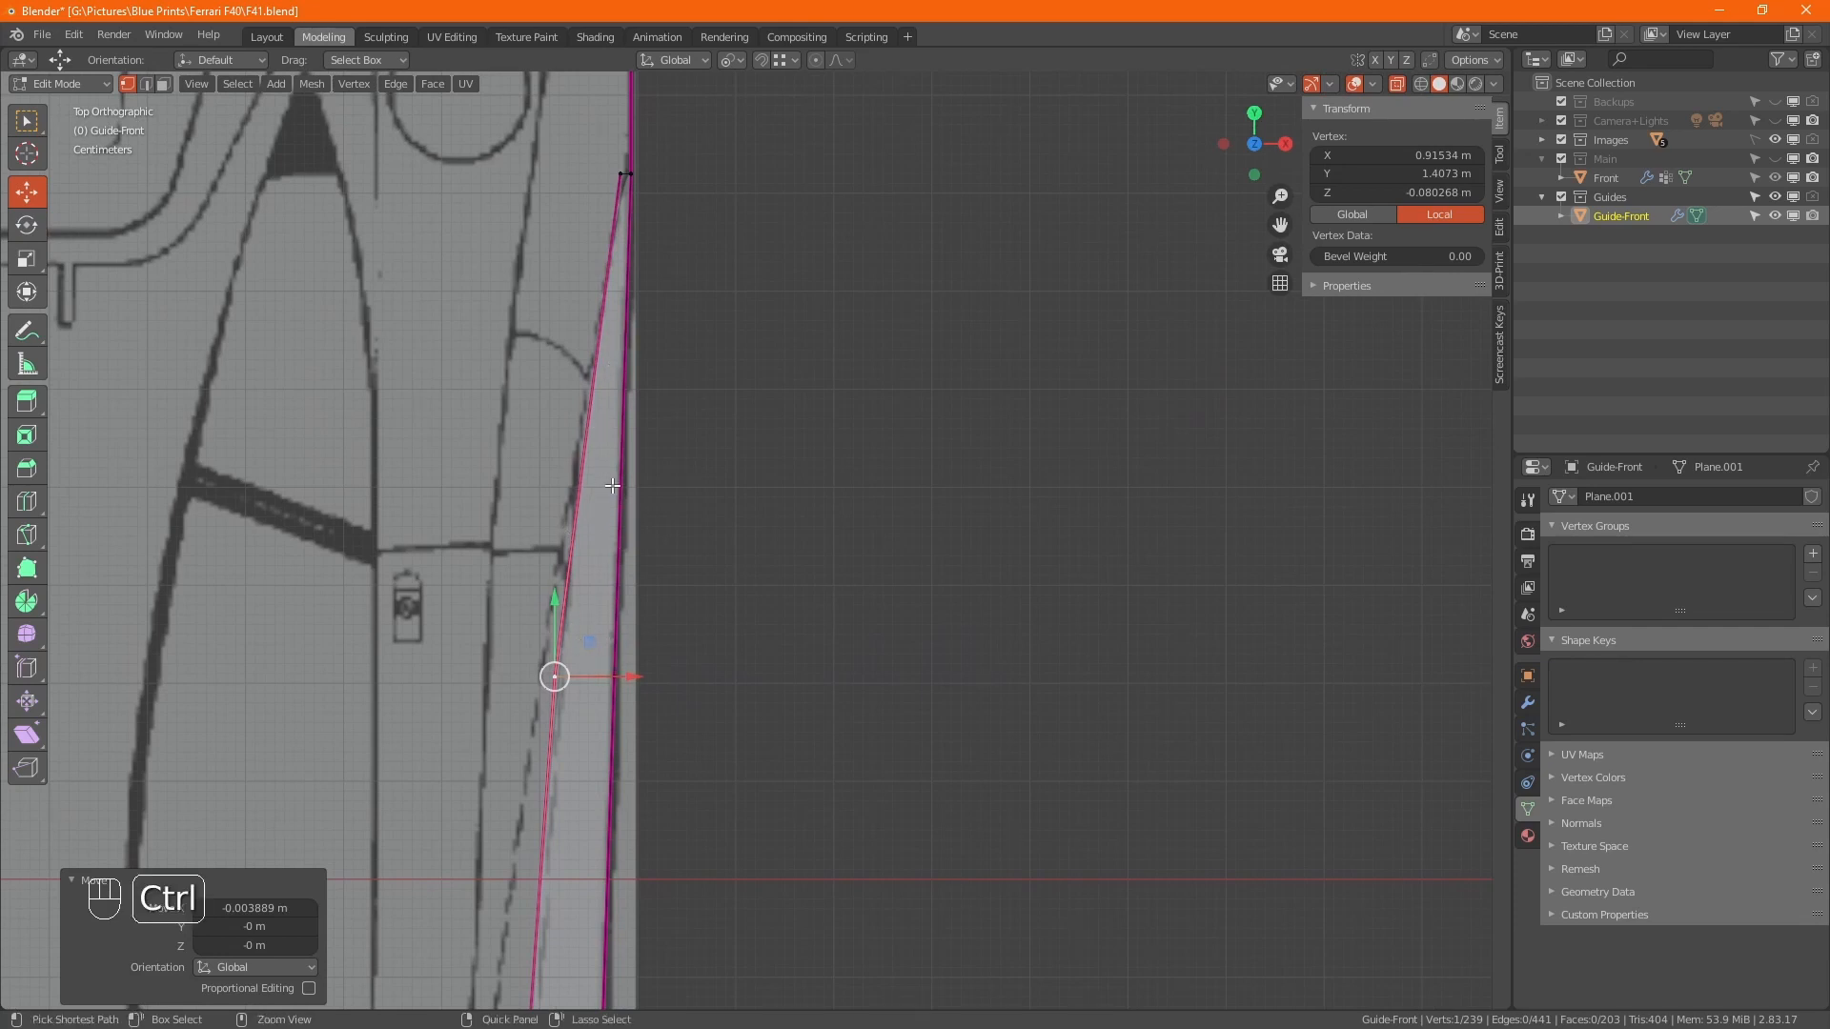
pyautogui.hotkey('ctrl', 'r')
pyautogui.click(552, 674)
pyautogui.rightClick(604, 421)
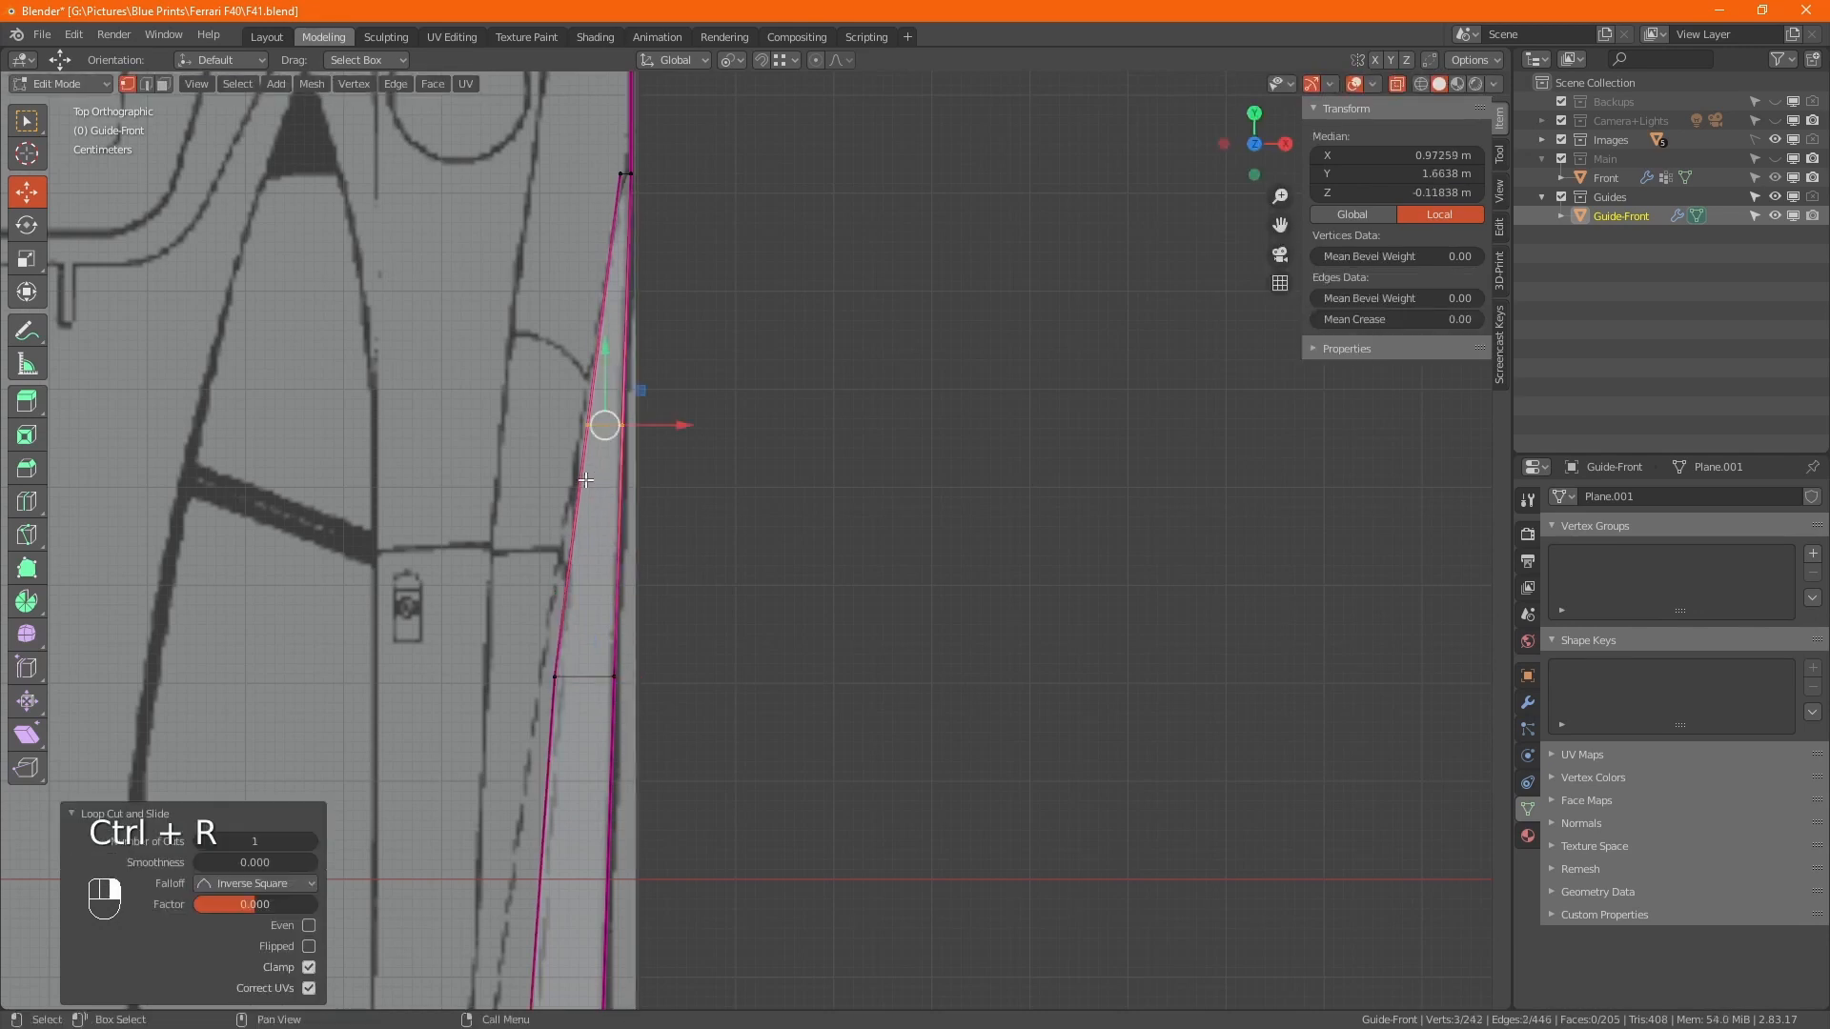
pyautogui.click(584, 425)
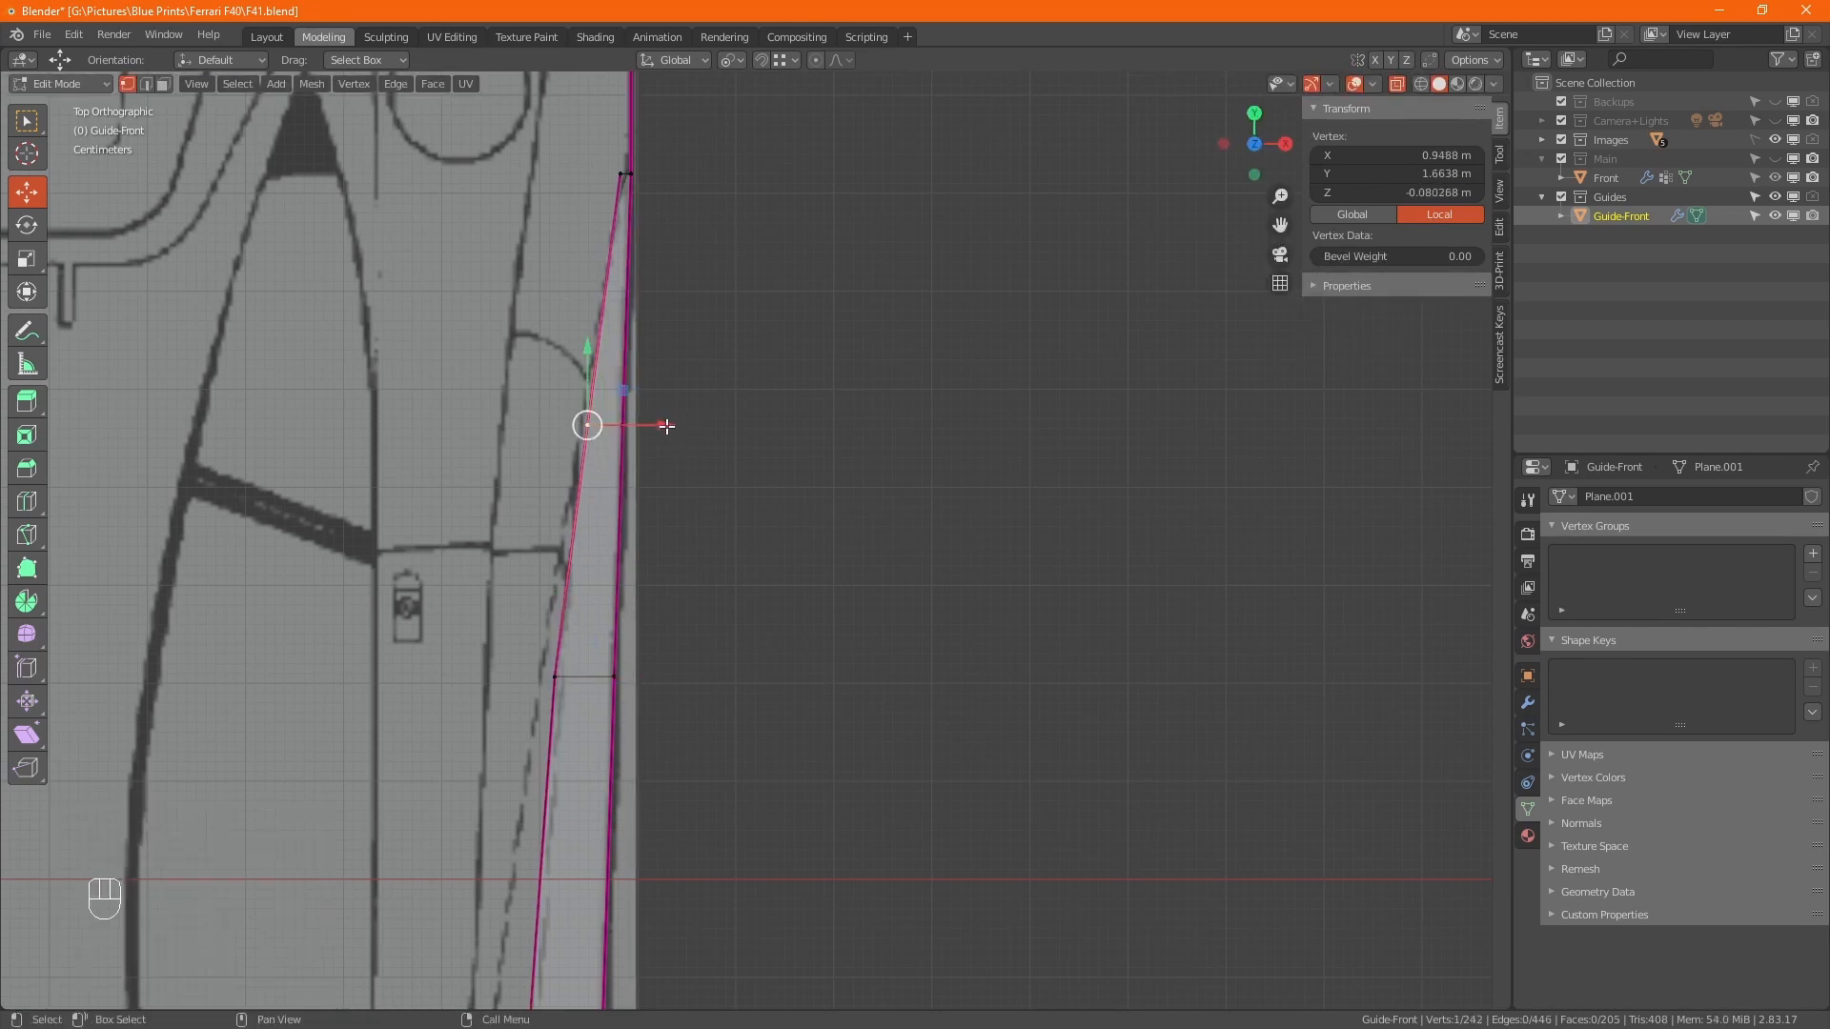
pyautogui.moveTo(666, 425); pyautogui.dragTo(655, 422)
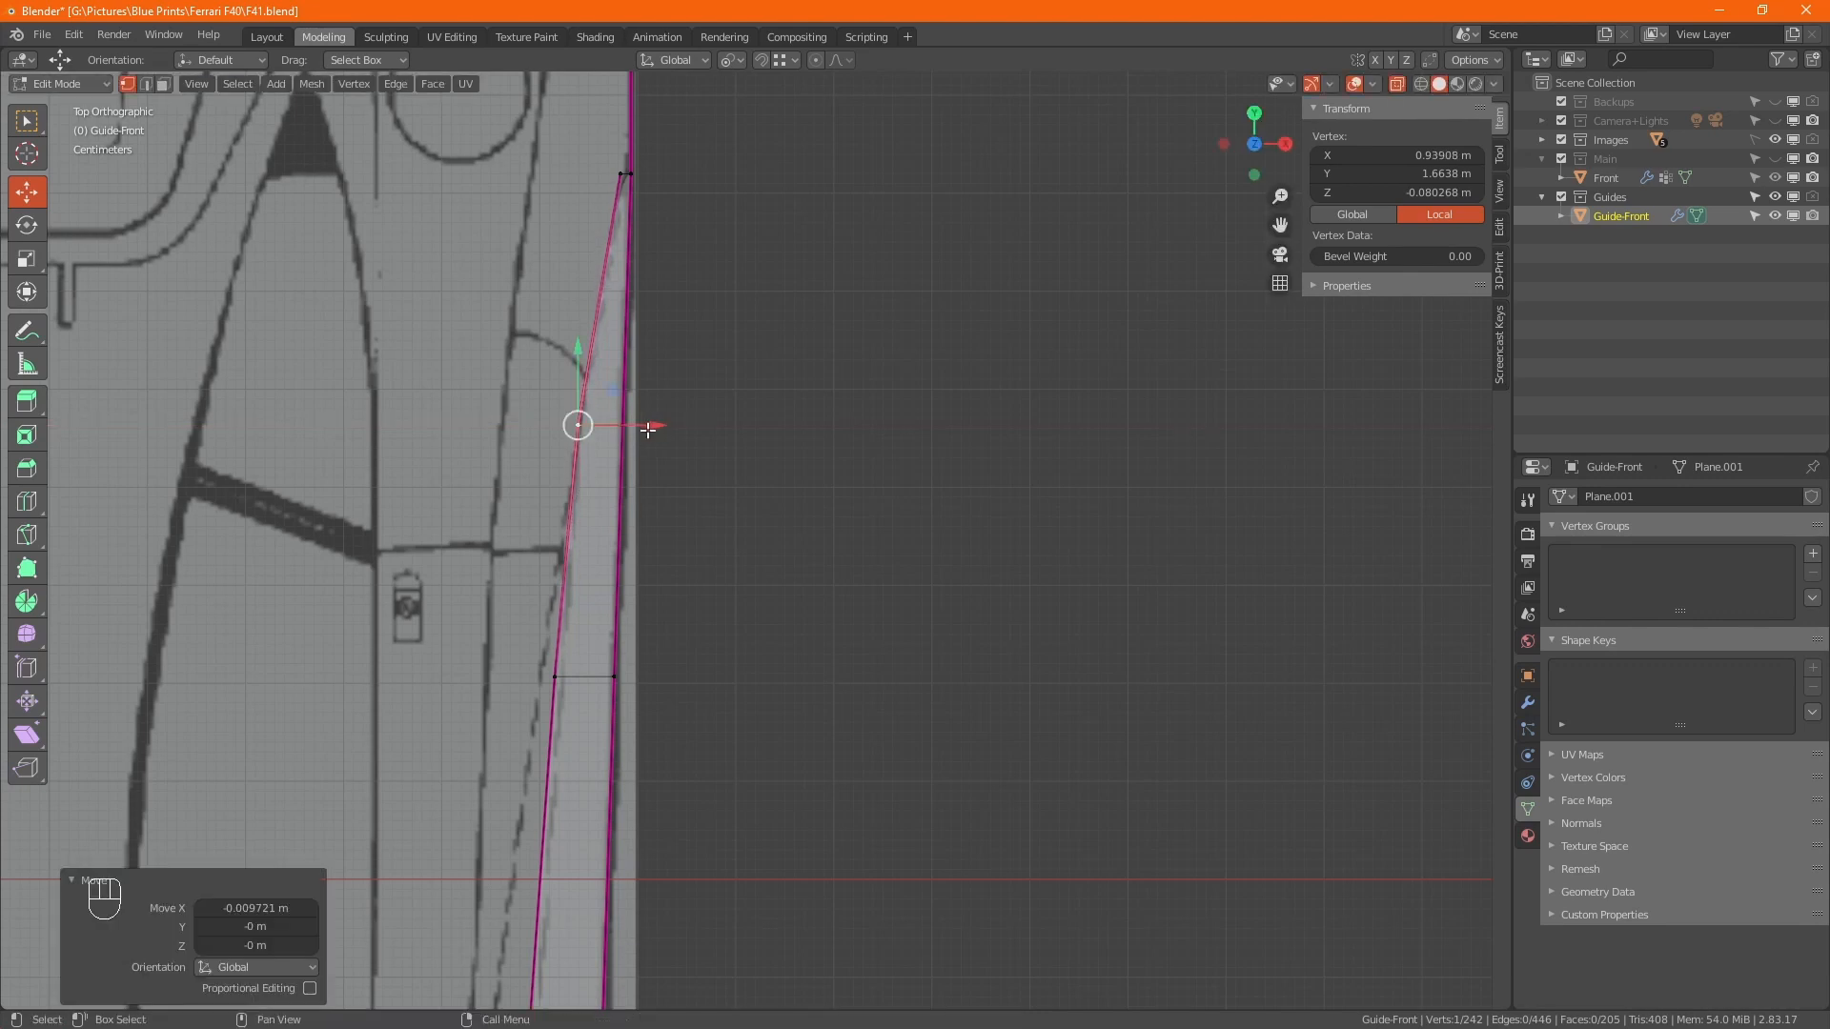
# Turn off X-ray, select the edge path between the sill's side and the ledge, and set its mean crease to 0.
pyautogui.keyDown('alt'); pyautogui.moveTo(785, 641); pyautogui.dragTo(575, 569, button='middle'); pyautogui.keyUp('alt')
pyautogui.hotkey('alt', 'z')
pyautogui.press('2')
pyautogui.moveTo(357, 492); pyautogui.dragTo(1064, 580, button='middle')
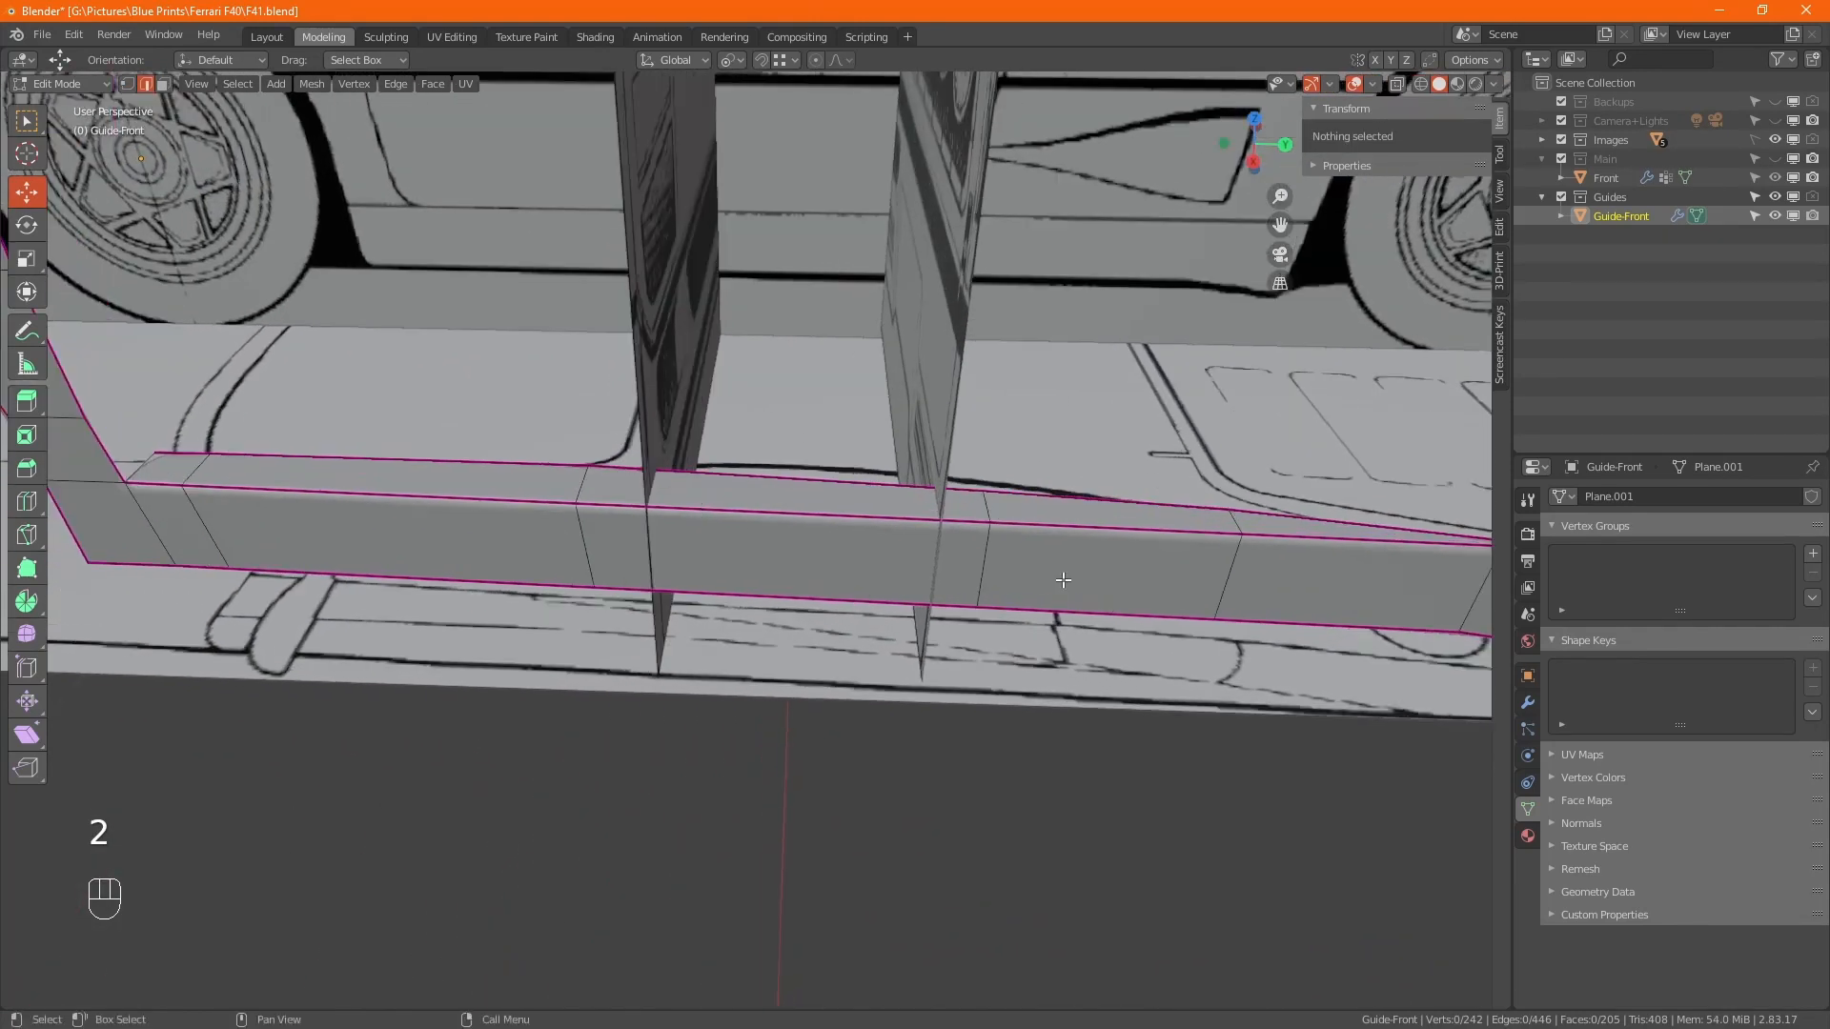
pyautogui.click(153, 480)
pyautogui.moveTo(150, 478); pyautogui.dragTo(838, 531, button='middle')
pyautogui.keyDown('ctrl'); pyautogui.click(1128, 617); pyautogui.keyUp('ctrl')
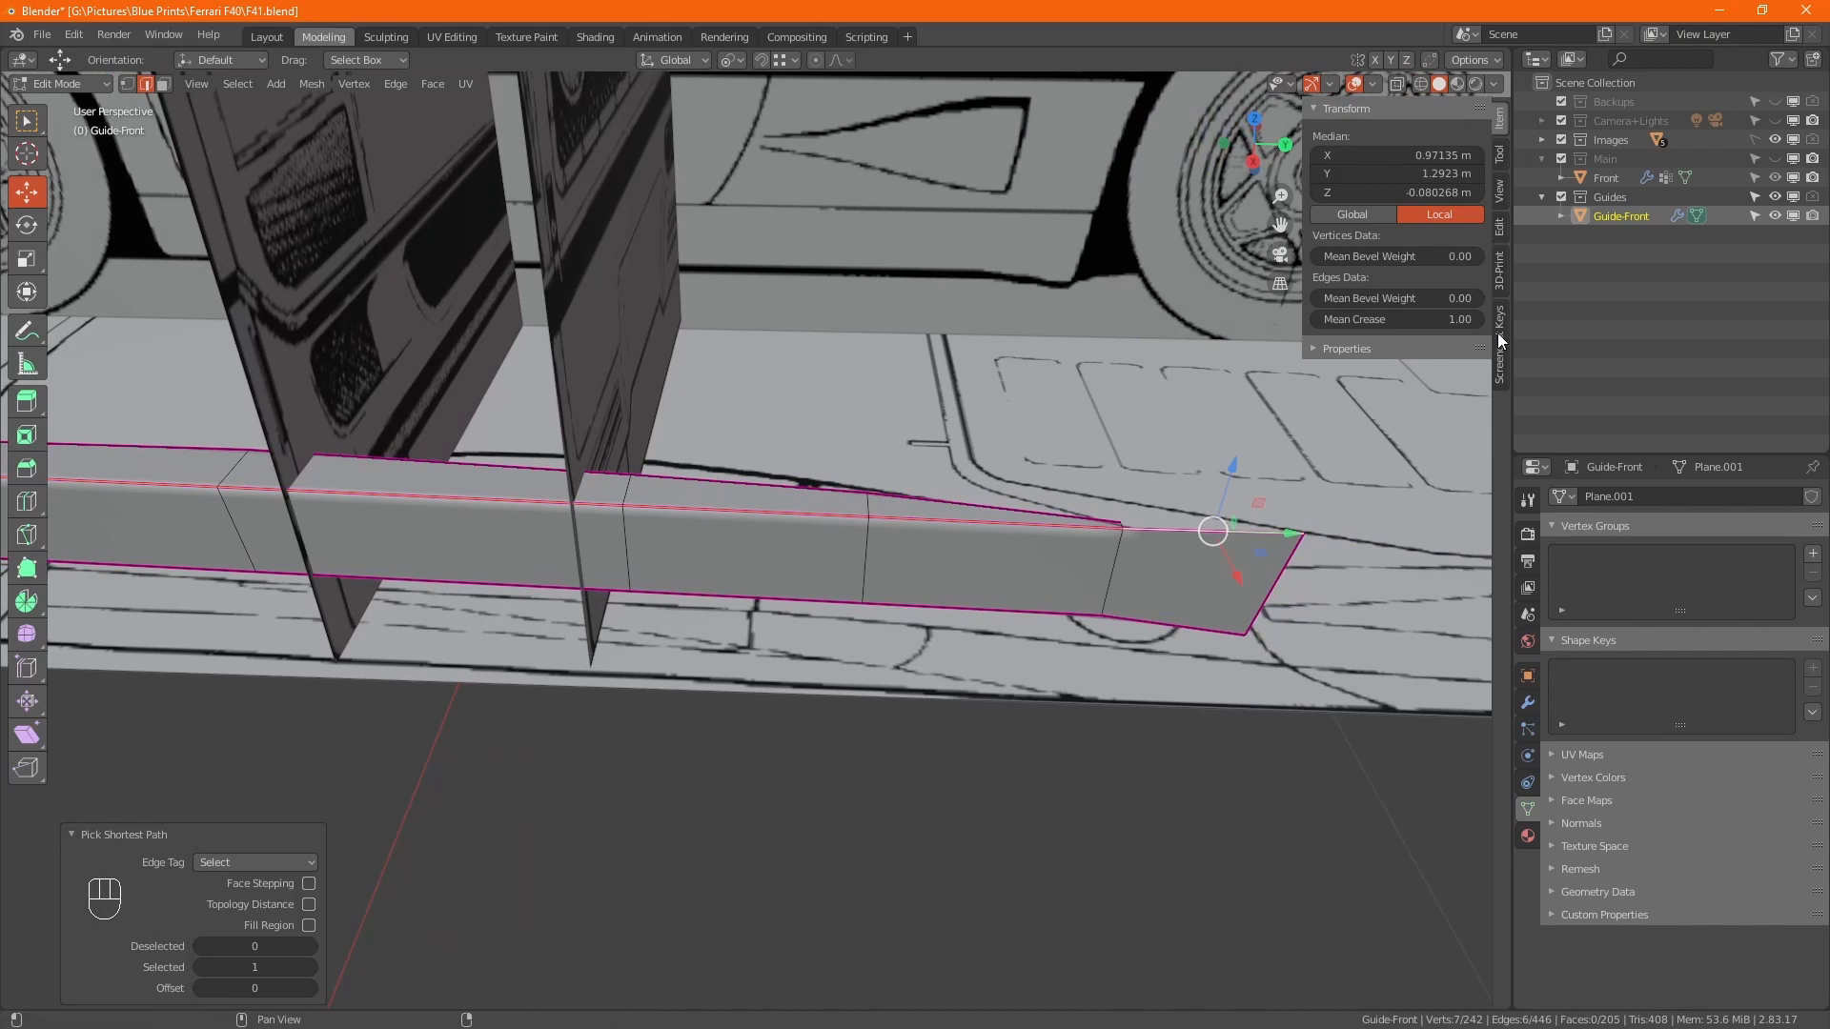
pyautogui.click(1417, 320)
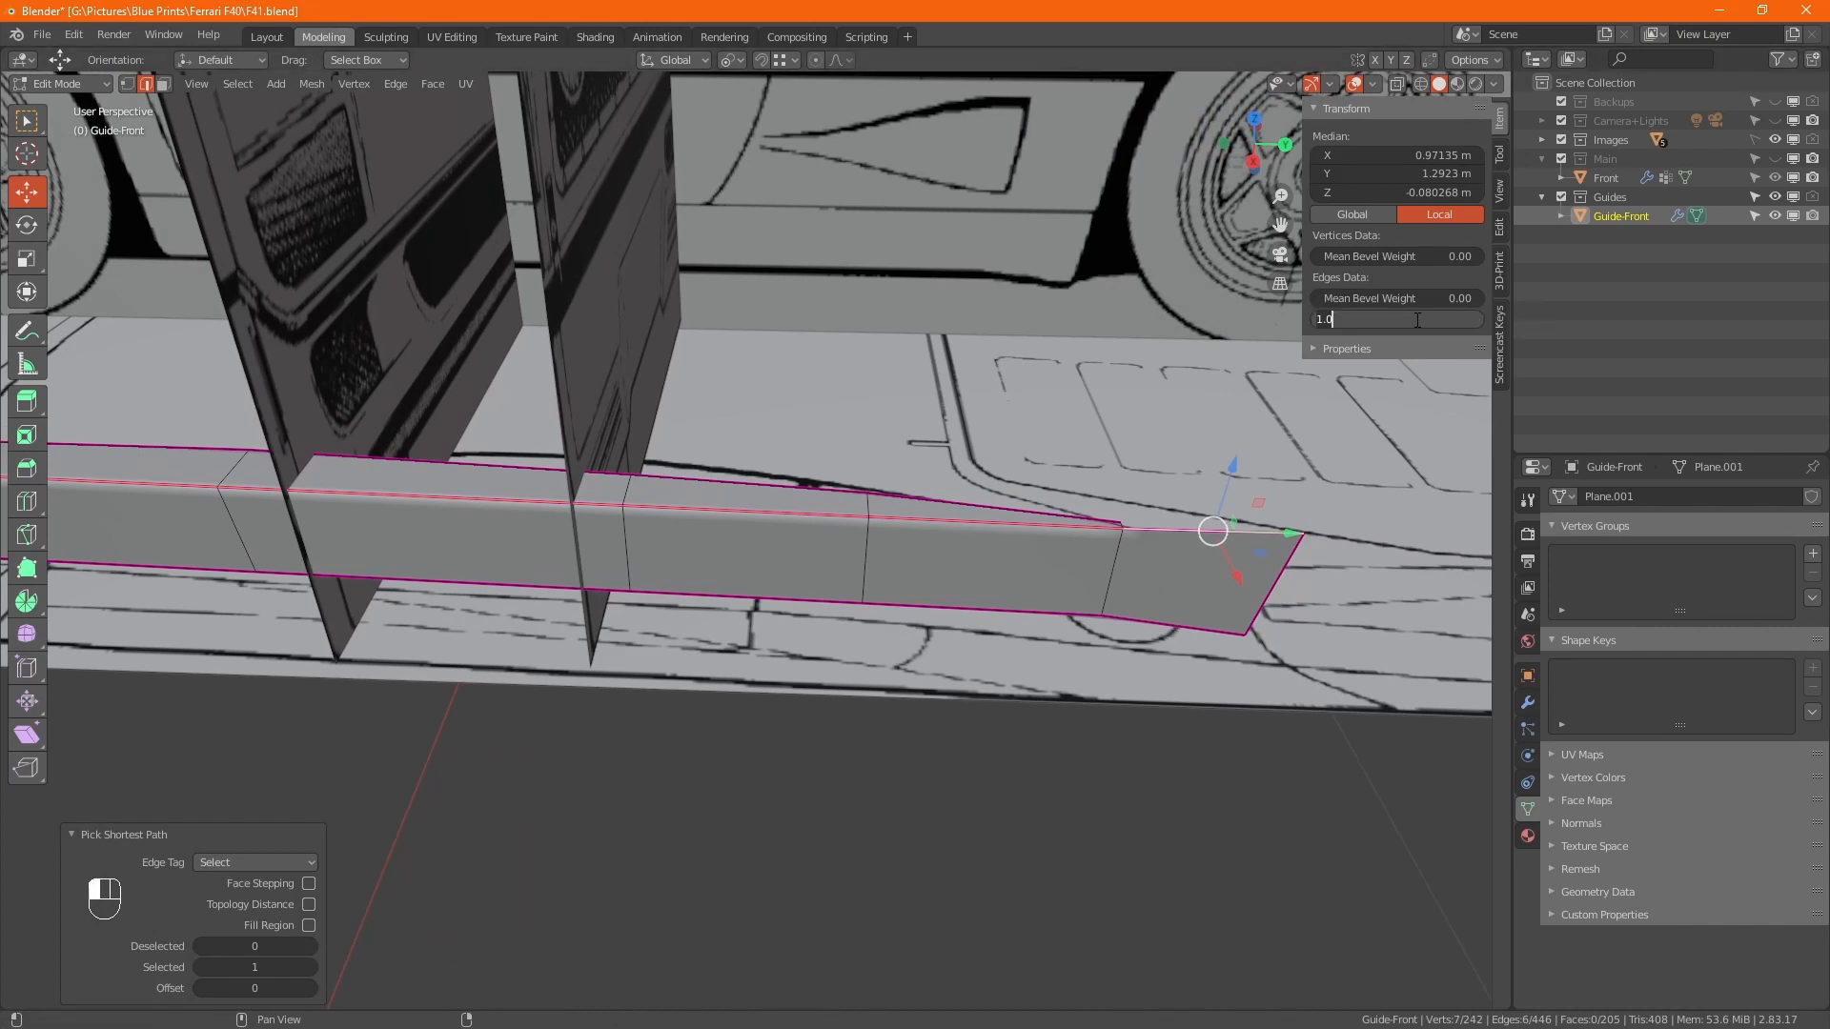
pyautogui.write('0')
pyautogui.press('Return')
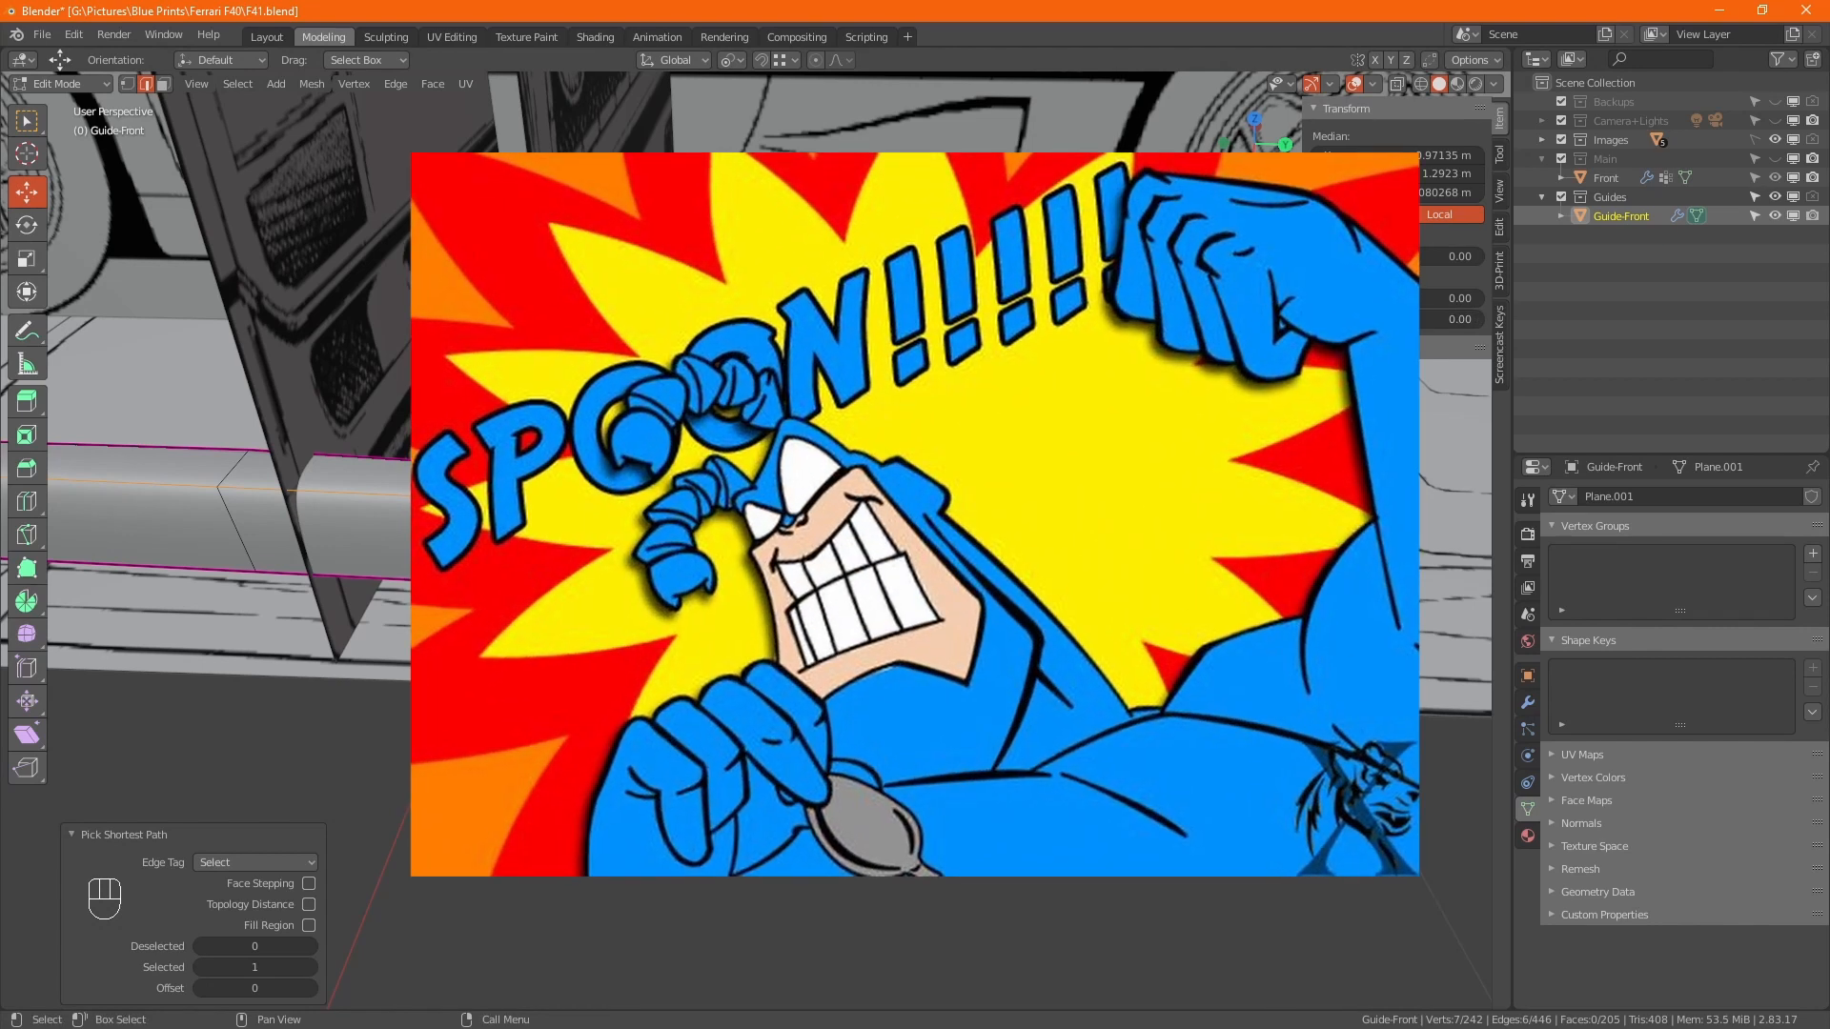
# Select the two end vertices of the sill's rearmost upper edge and extrude them up about 0.012 m along global Z.
pyautogui.keyDown('ctrl'); pyautogui.moveTo(795, 352); pyautogui.dragTo(840, 471, button='middle'); pyautogui.keyUp('ctrl')
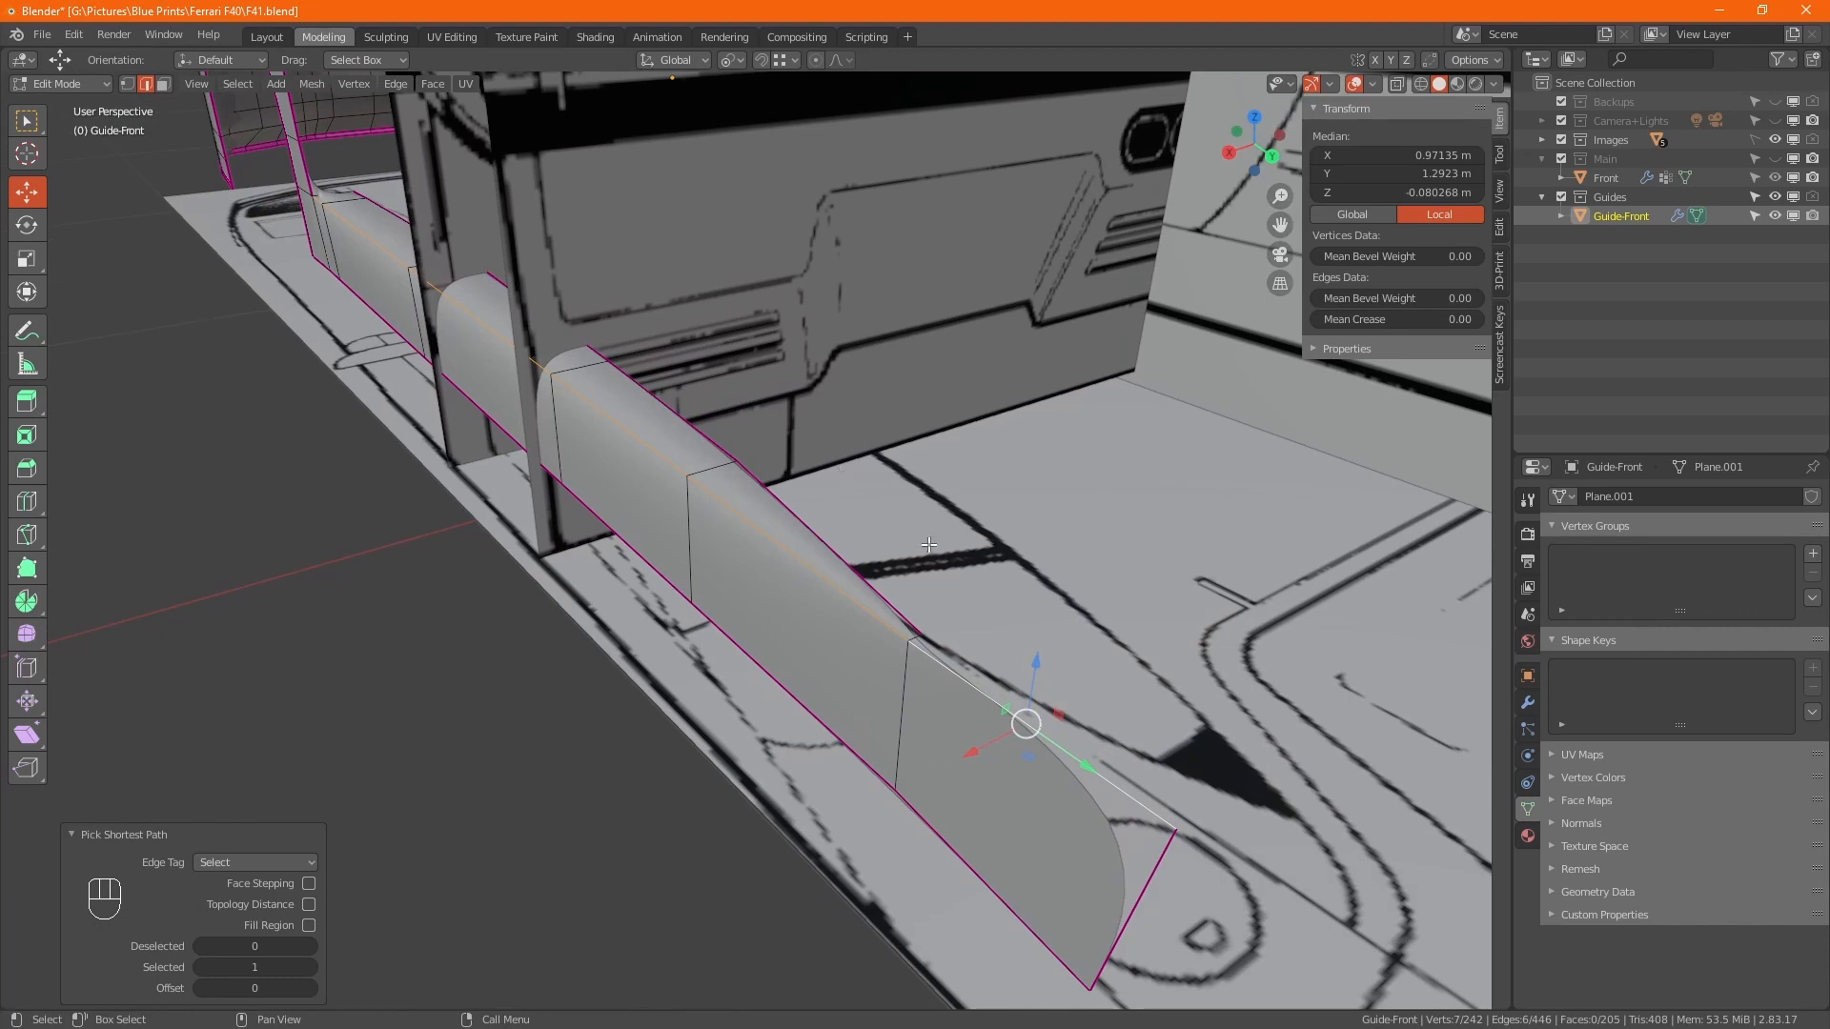
pyautogui.keyDown('alt'); pyautogui.moveTo(963, 596); pyautogui.dragTo(1018, 586, button='middle'); pyautogui.keyUp('alt')
pyautogui.moveTo(882, 524); pyautogui.dragTo(666, 638, button='middle')
pyautogui.keyDown('alt'); pyautogui.moveTo(918, 634); pyautogui.dragTo(886, 634, button='middle'); pyautogui.keyUp('alt')
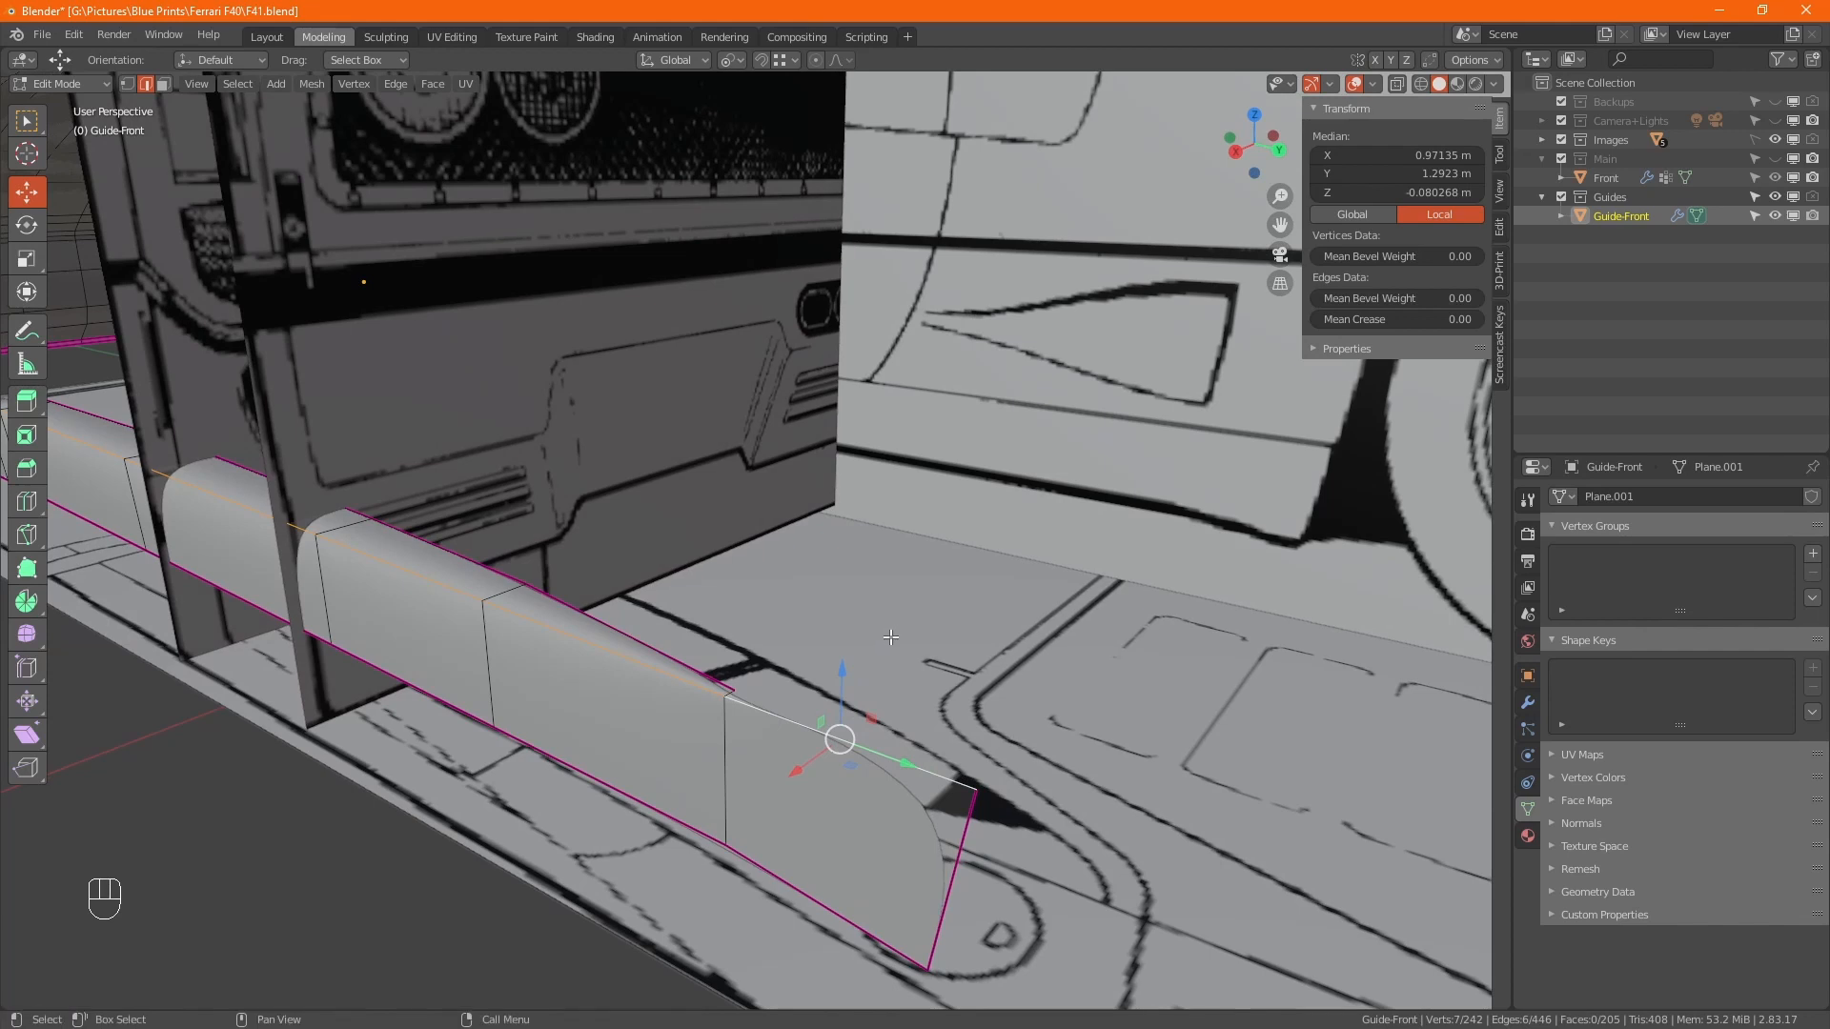
pyautogui.press('1')
pyautogui.click(726, 696)
pyautogui.keyDown('alt'); pyautogui.moveTo(733, 691); pyautogui.dragTo(1026, 687, button='middle'); pyautogui.keyUp('alt')
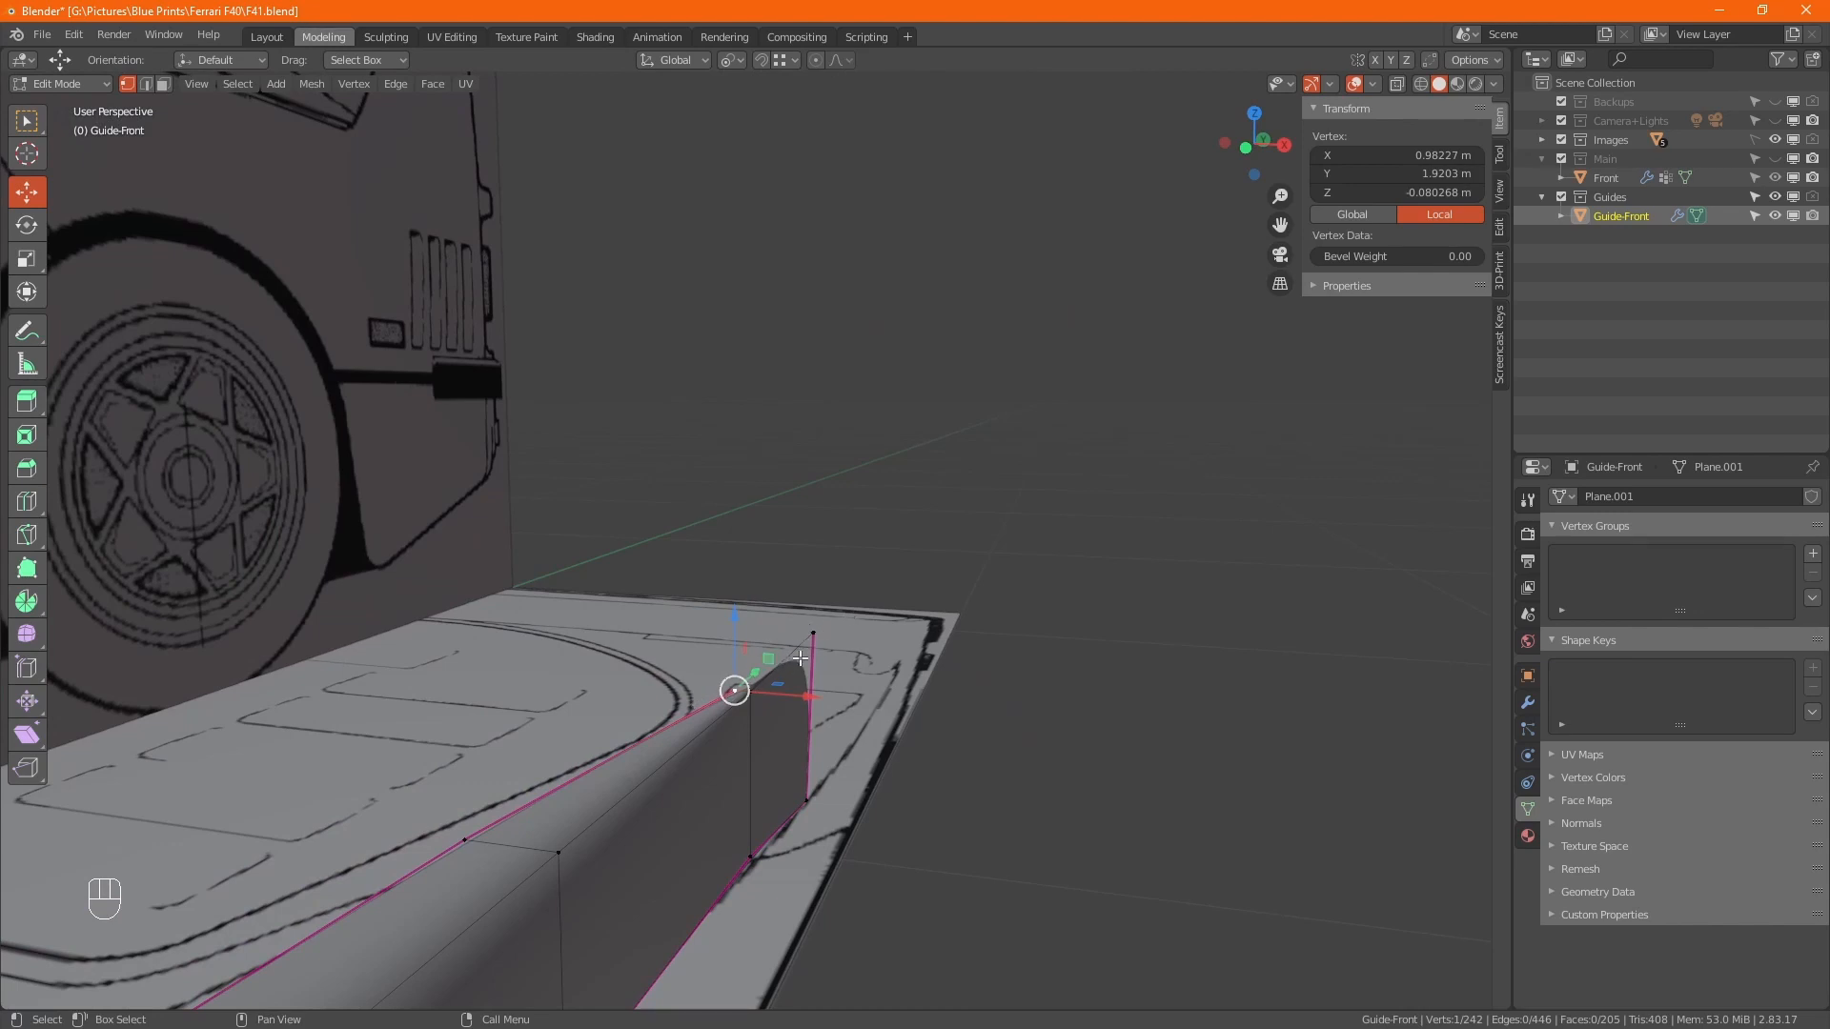
pyautogui.keyDown('ctrl'); pyautogui.click(760, 694); pyautogui.keyUp('ctrl')
pyautogui.press('e')
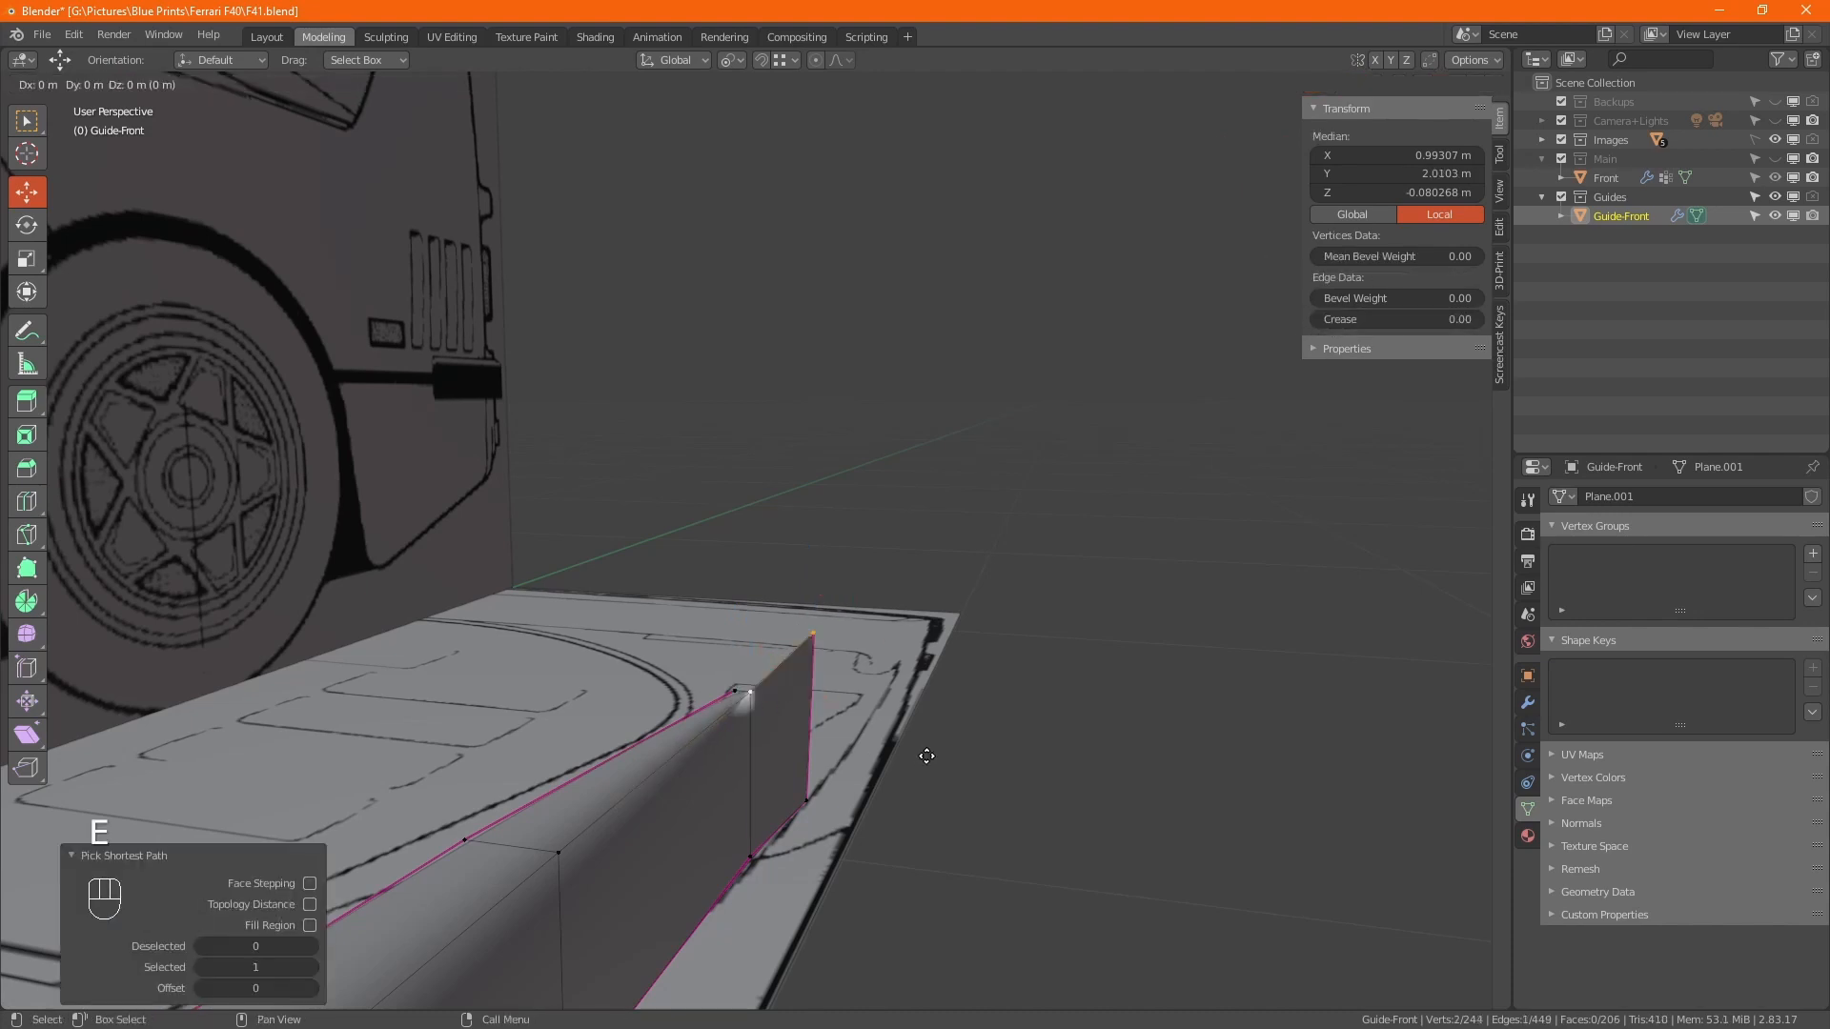
pyautogui.press('z')
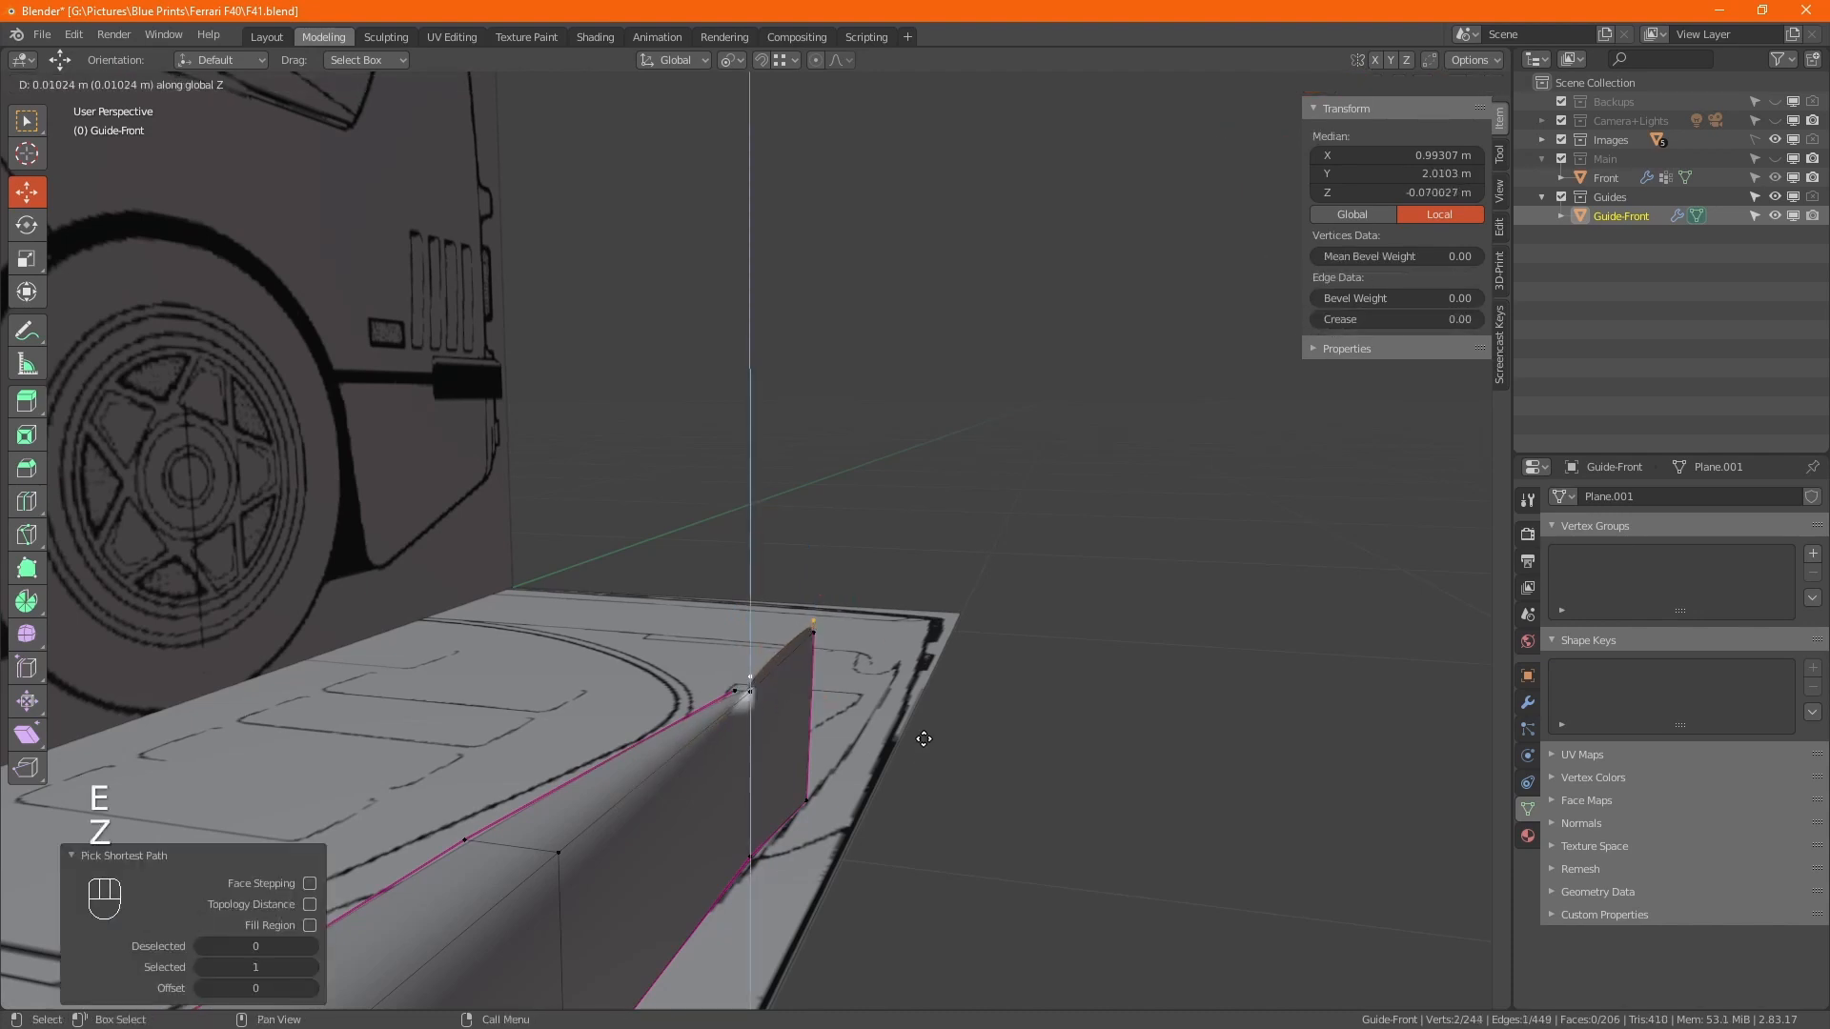
pyautogui.click(923, 738)
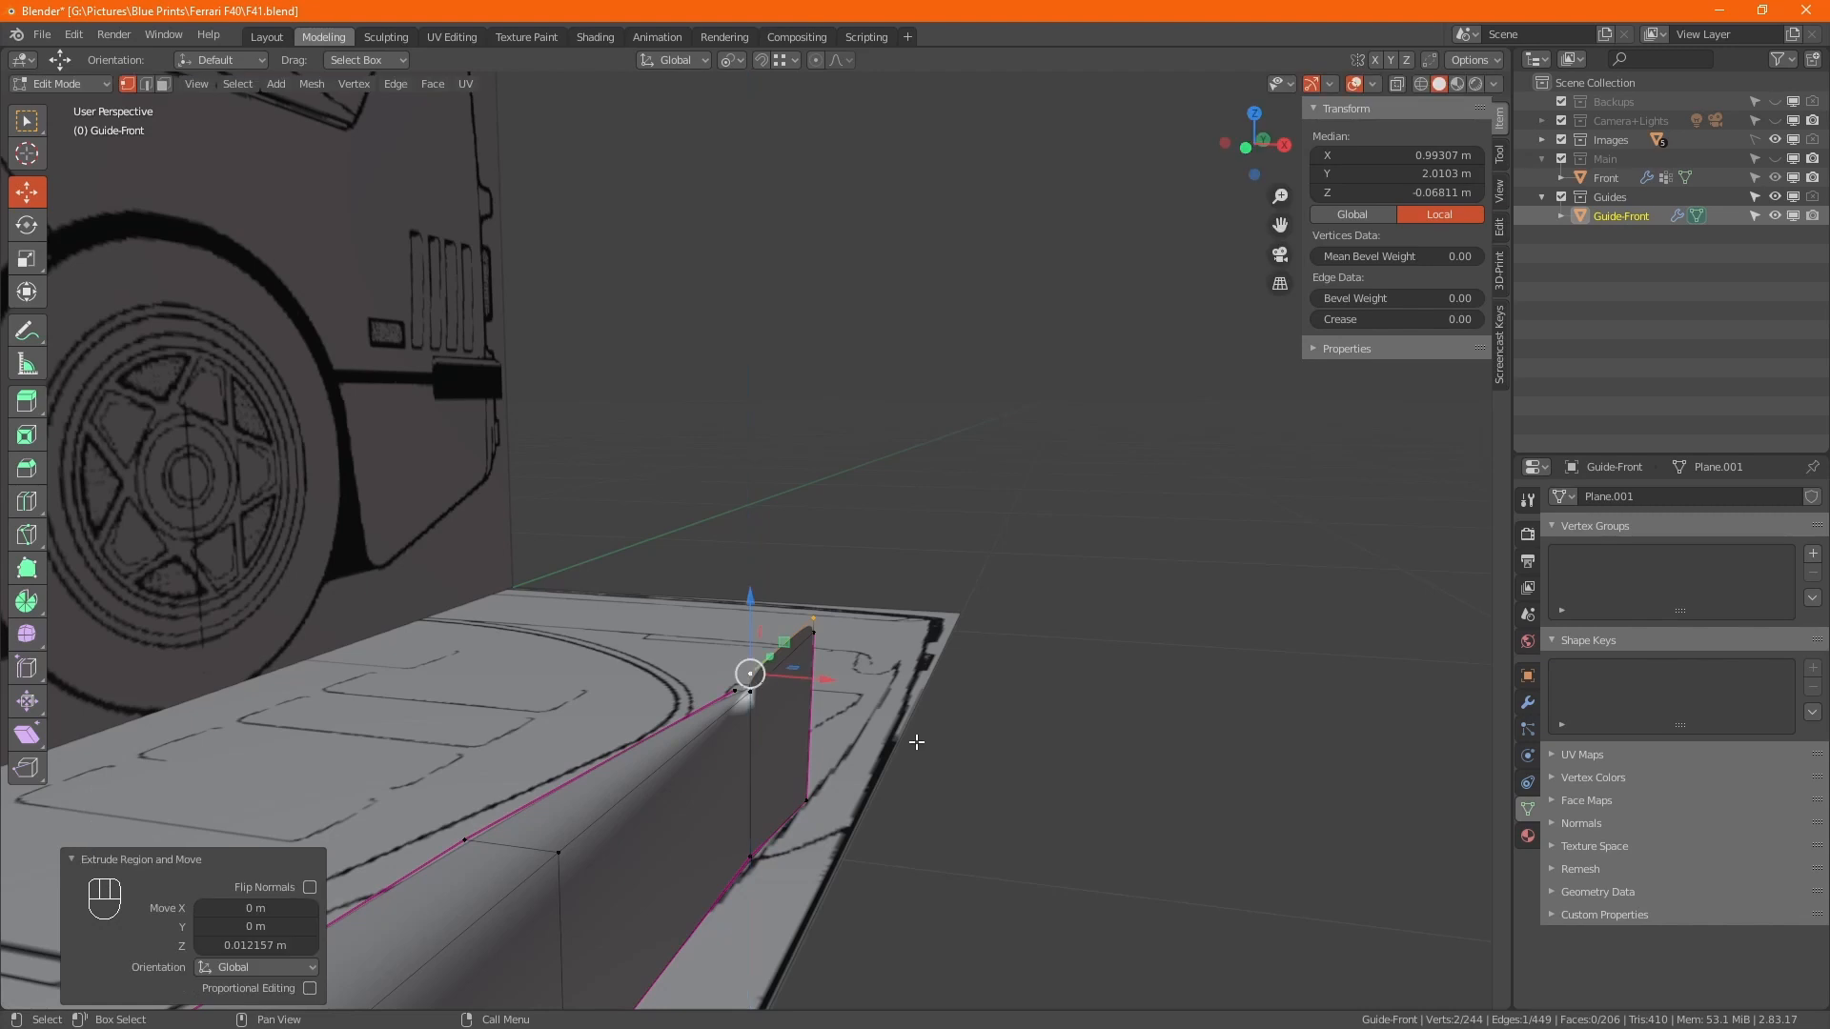
# Move the ledge's rear inner vertex onto the front vertex of the newly extruded edge.
pyautogui.click(732, 694)
pyautogui.keyDown('alt'); pyautogui.moveTo(770, 679); pyautogui.dragTo(711, 687, button='middle'); pyautogui.keyUp('alt')
pyautogui.moveTo(732, 689); pyautogui.dragTo(747, 682)
# Test the connection at the overlapping vertices by moving one outward along global X, and undo the move.
pyautogui.moveTo(672, 587); pyautogui.dragTo(774, 688)
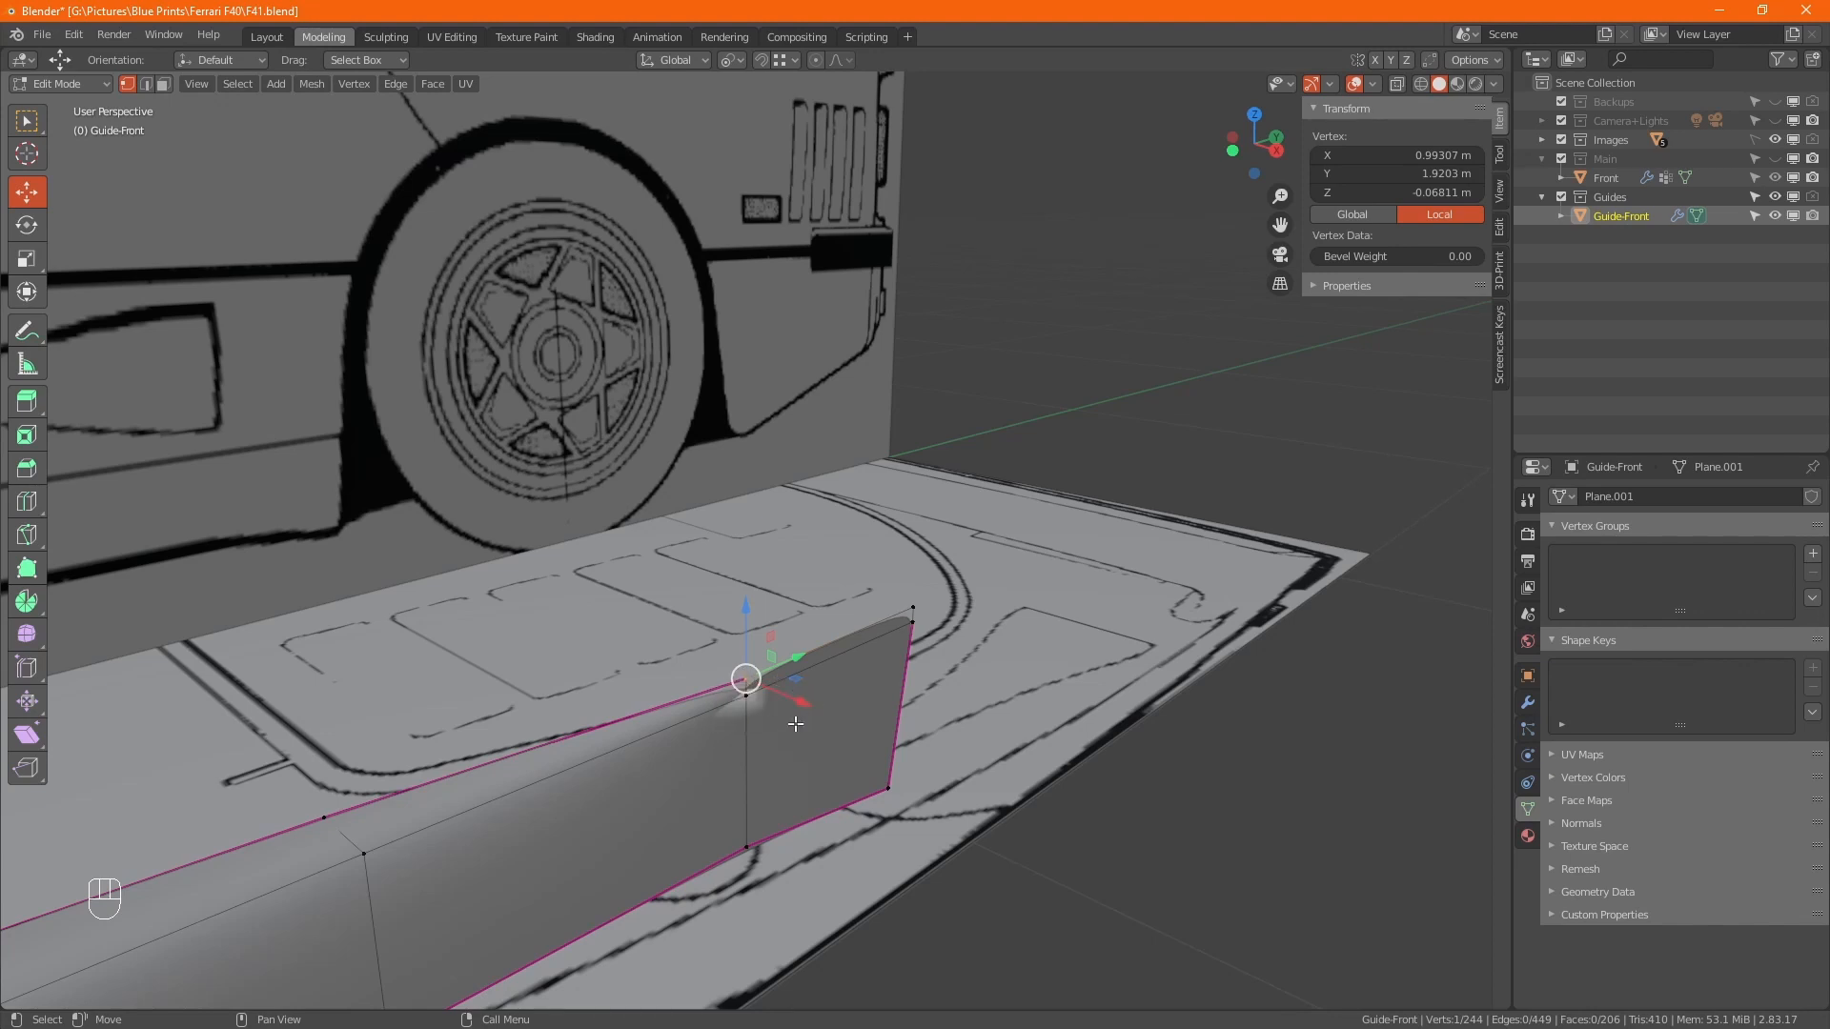
pyautogui.moveTo(803, 703); pyautogui.dragTo(892, 765)
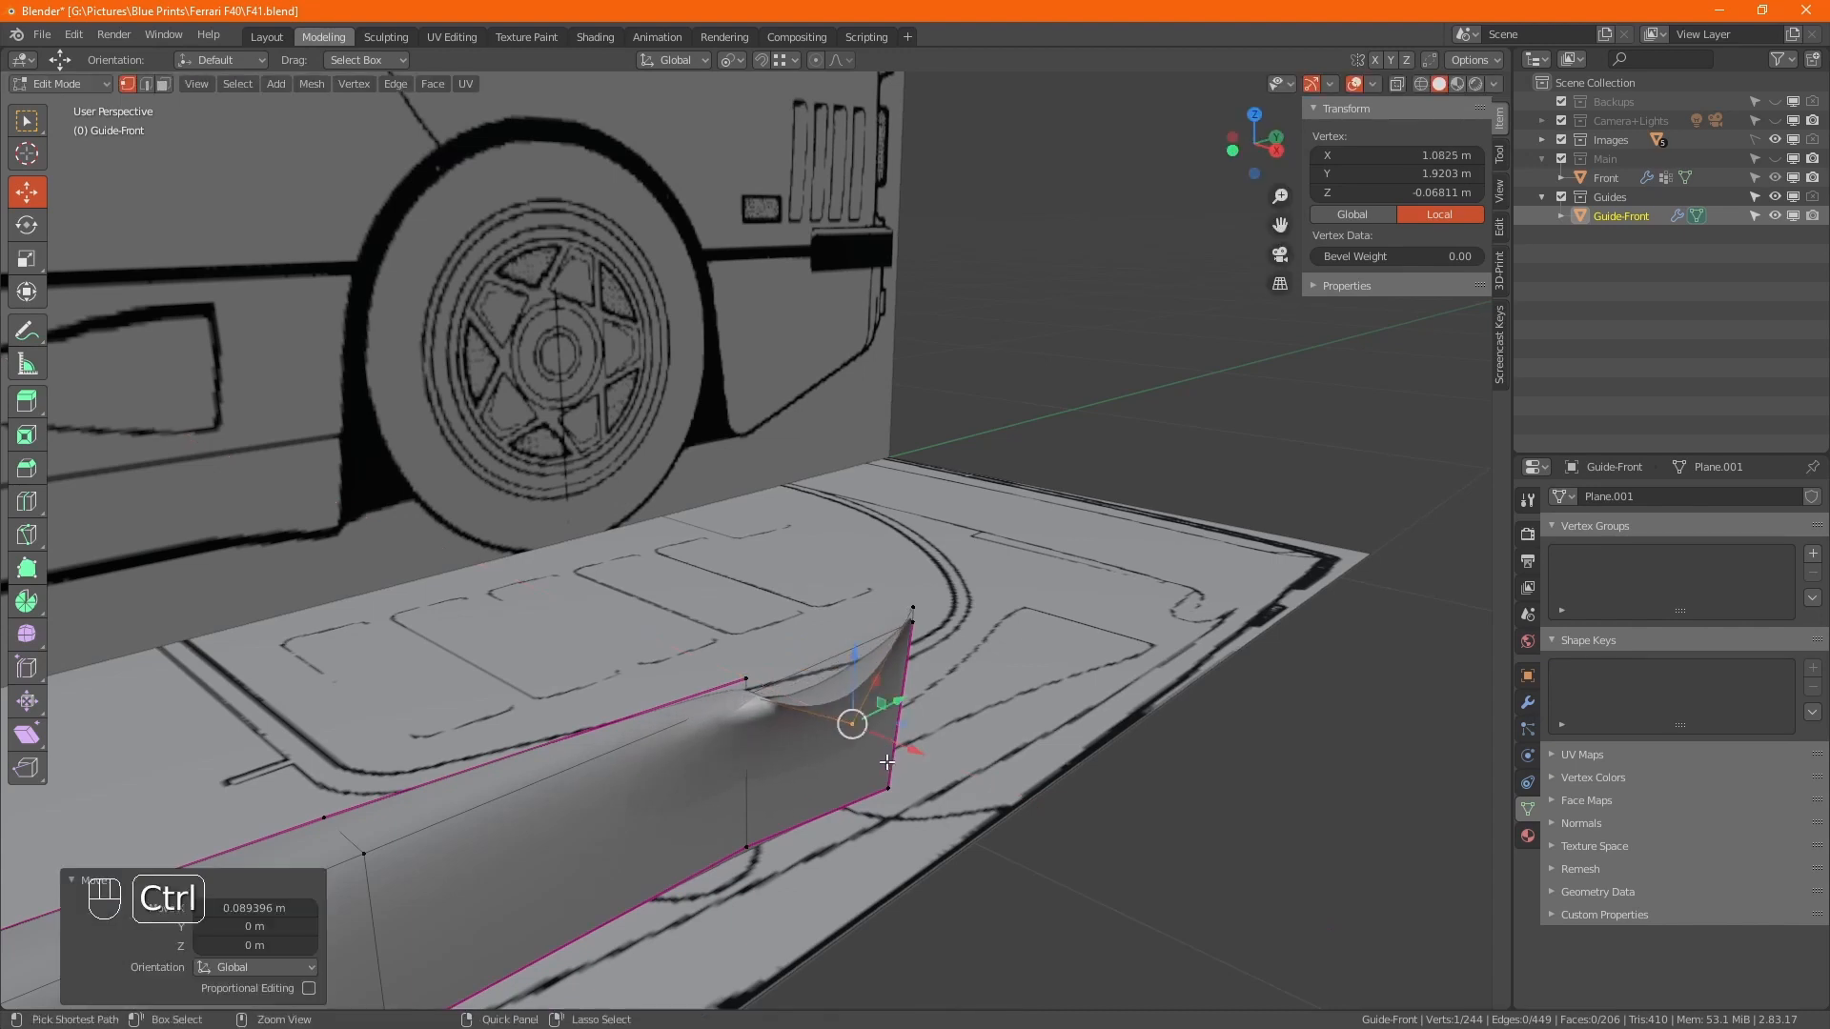
pyautogui.hotkey('ctrl', 'z')
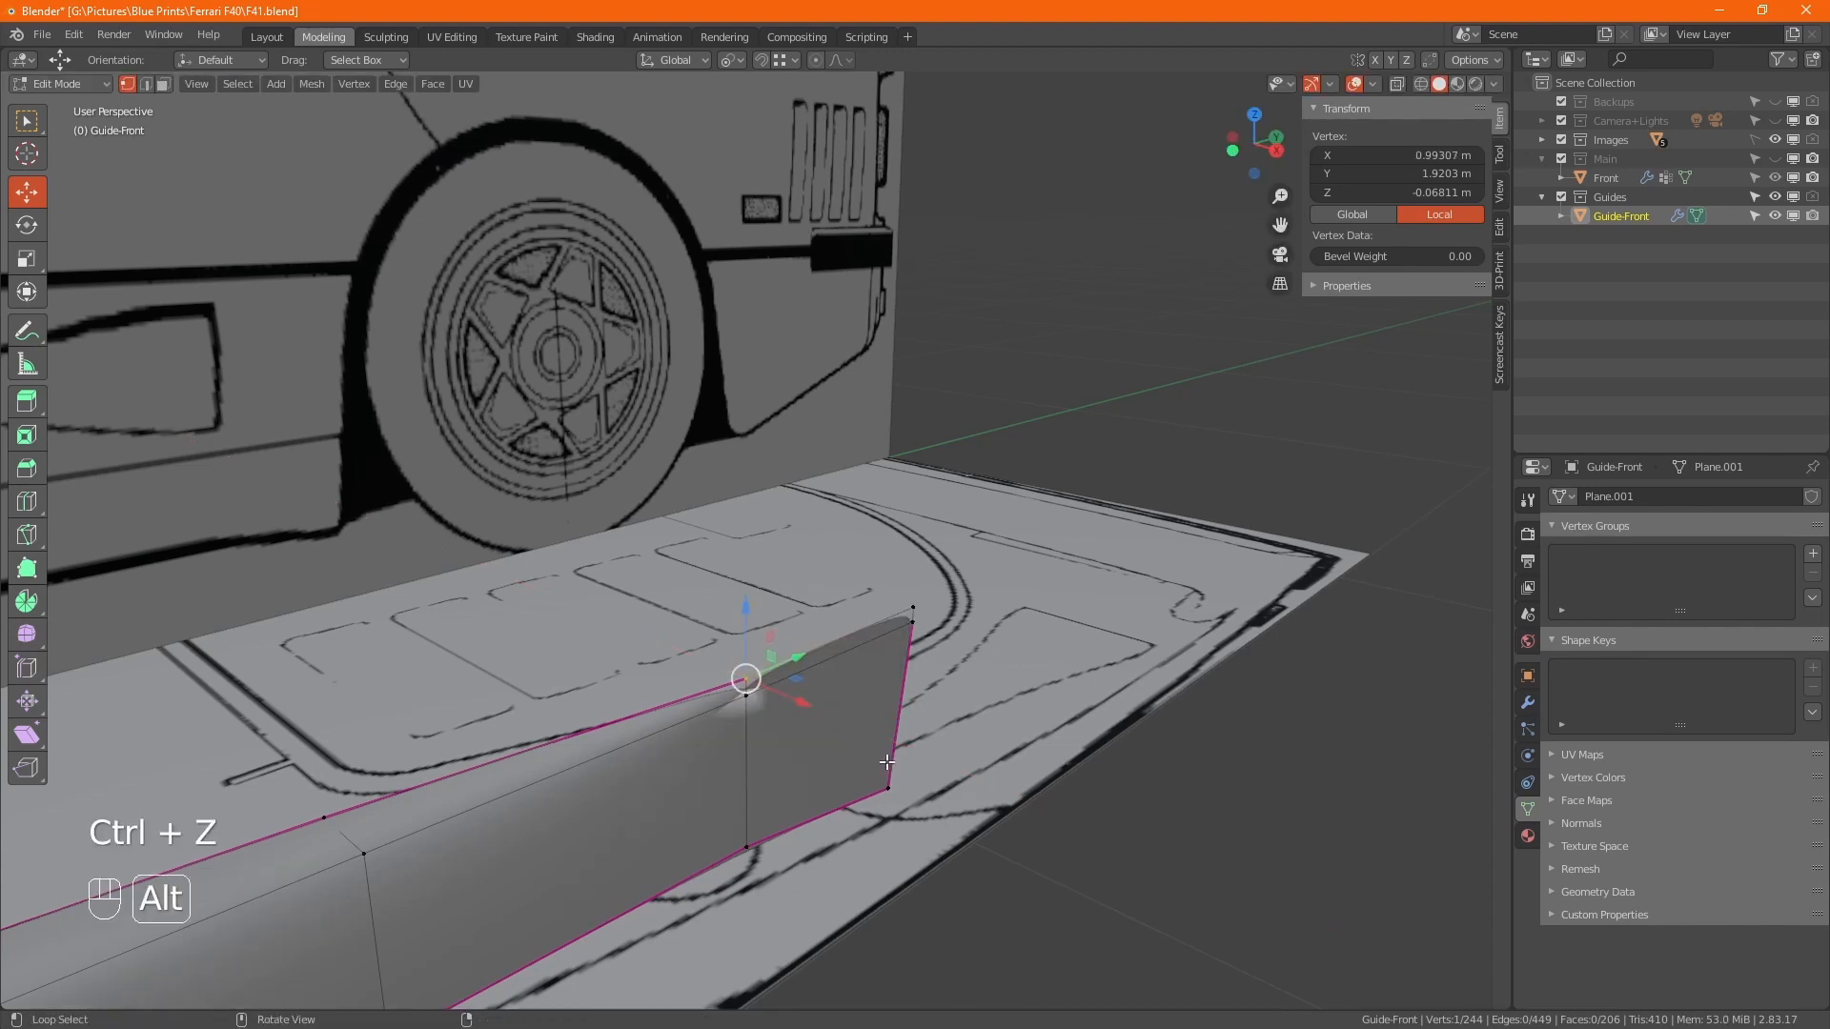
# With X-ray on, select both overlapping vertices where the ledge meets the extruded rear edge and merge them by distance.
pyautogui.hotkey('alt', 'z')
pyautogui.moveTo(630, 552); pyautogui.dragTo(785, 682)
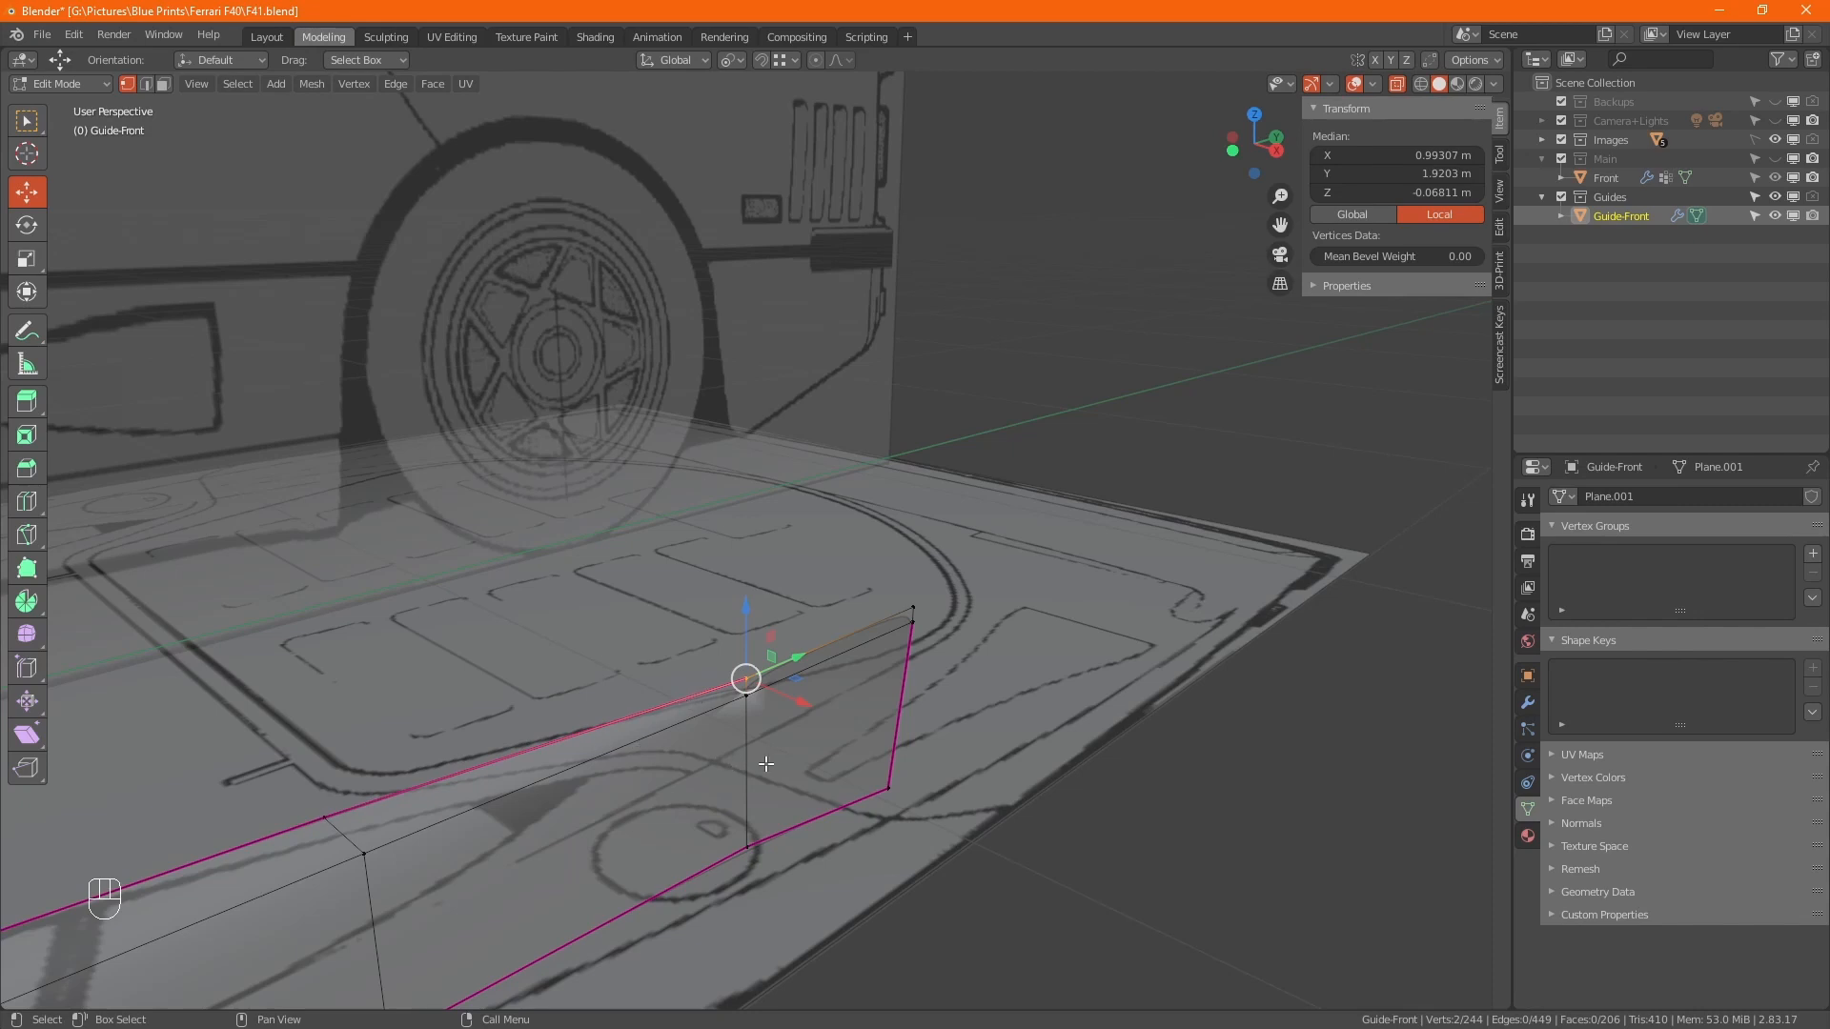
pyautogui.hotkey('alt', 'z')
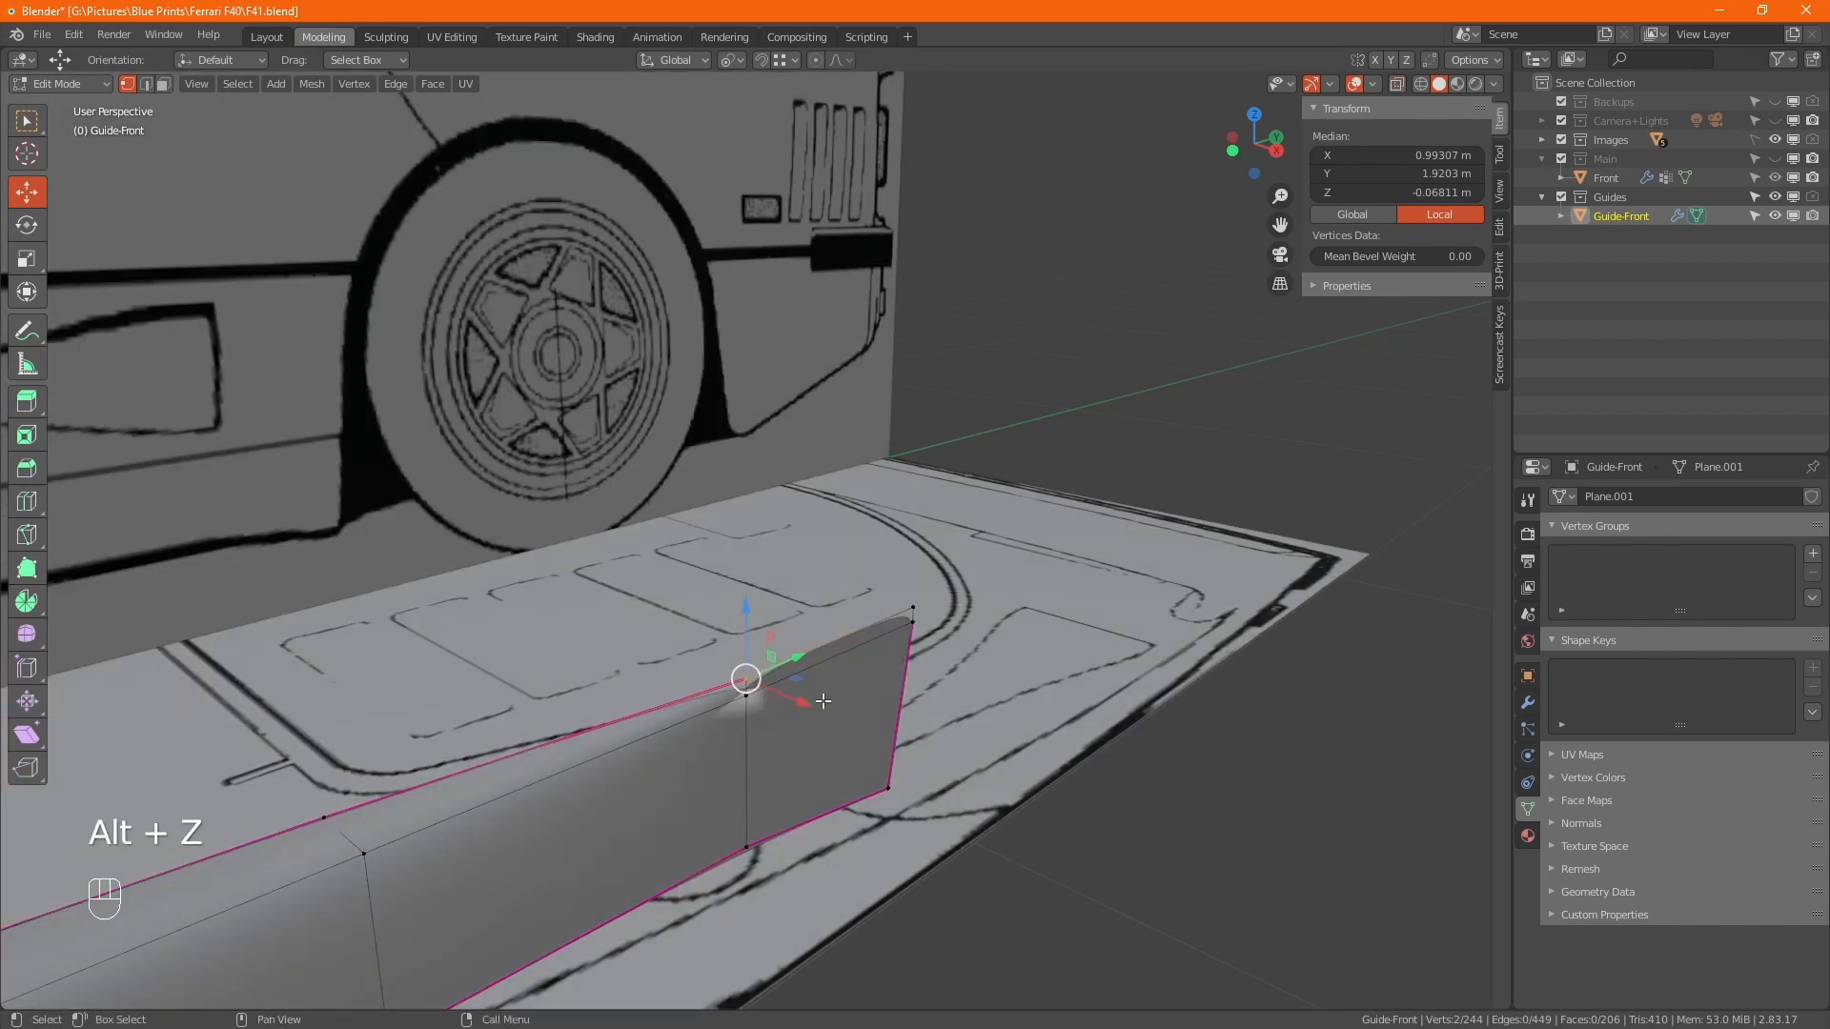
pyautogui.click(747, 680)
pyautogui.click(1048, 850)
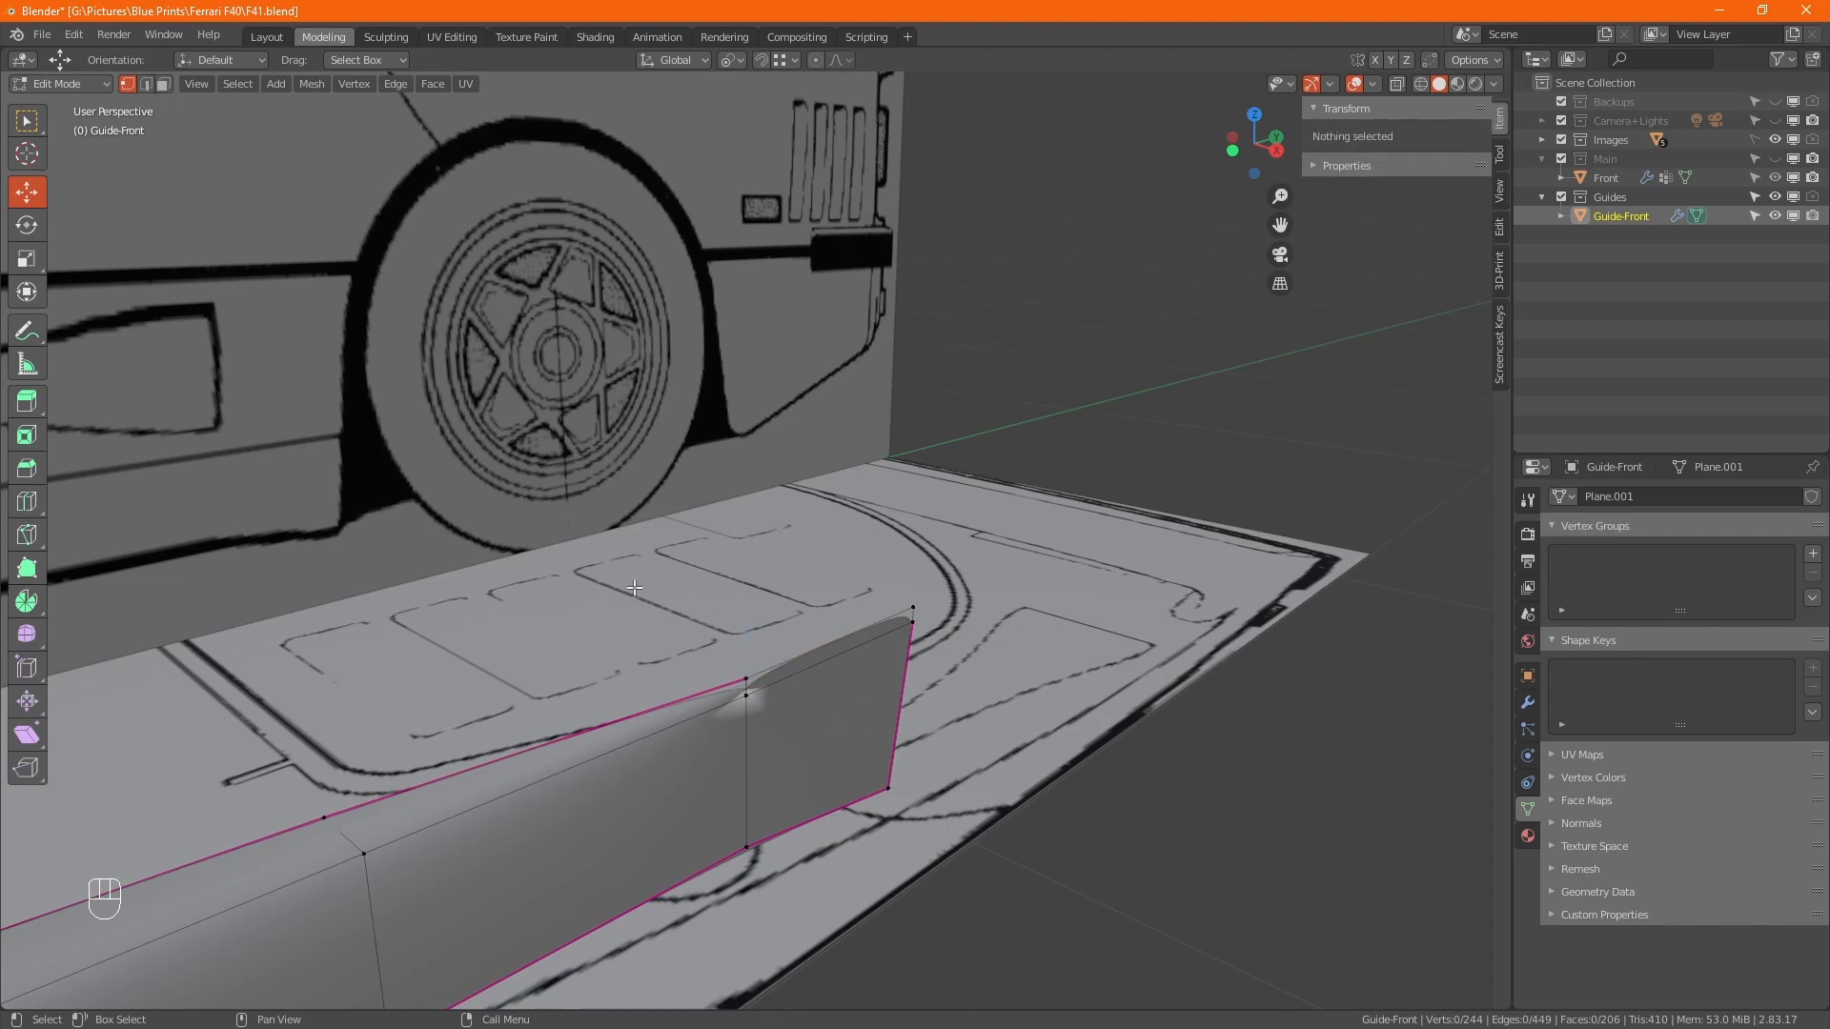
pyautogui.click(746, 680)
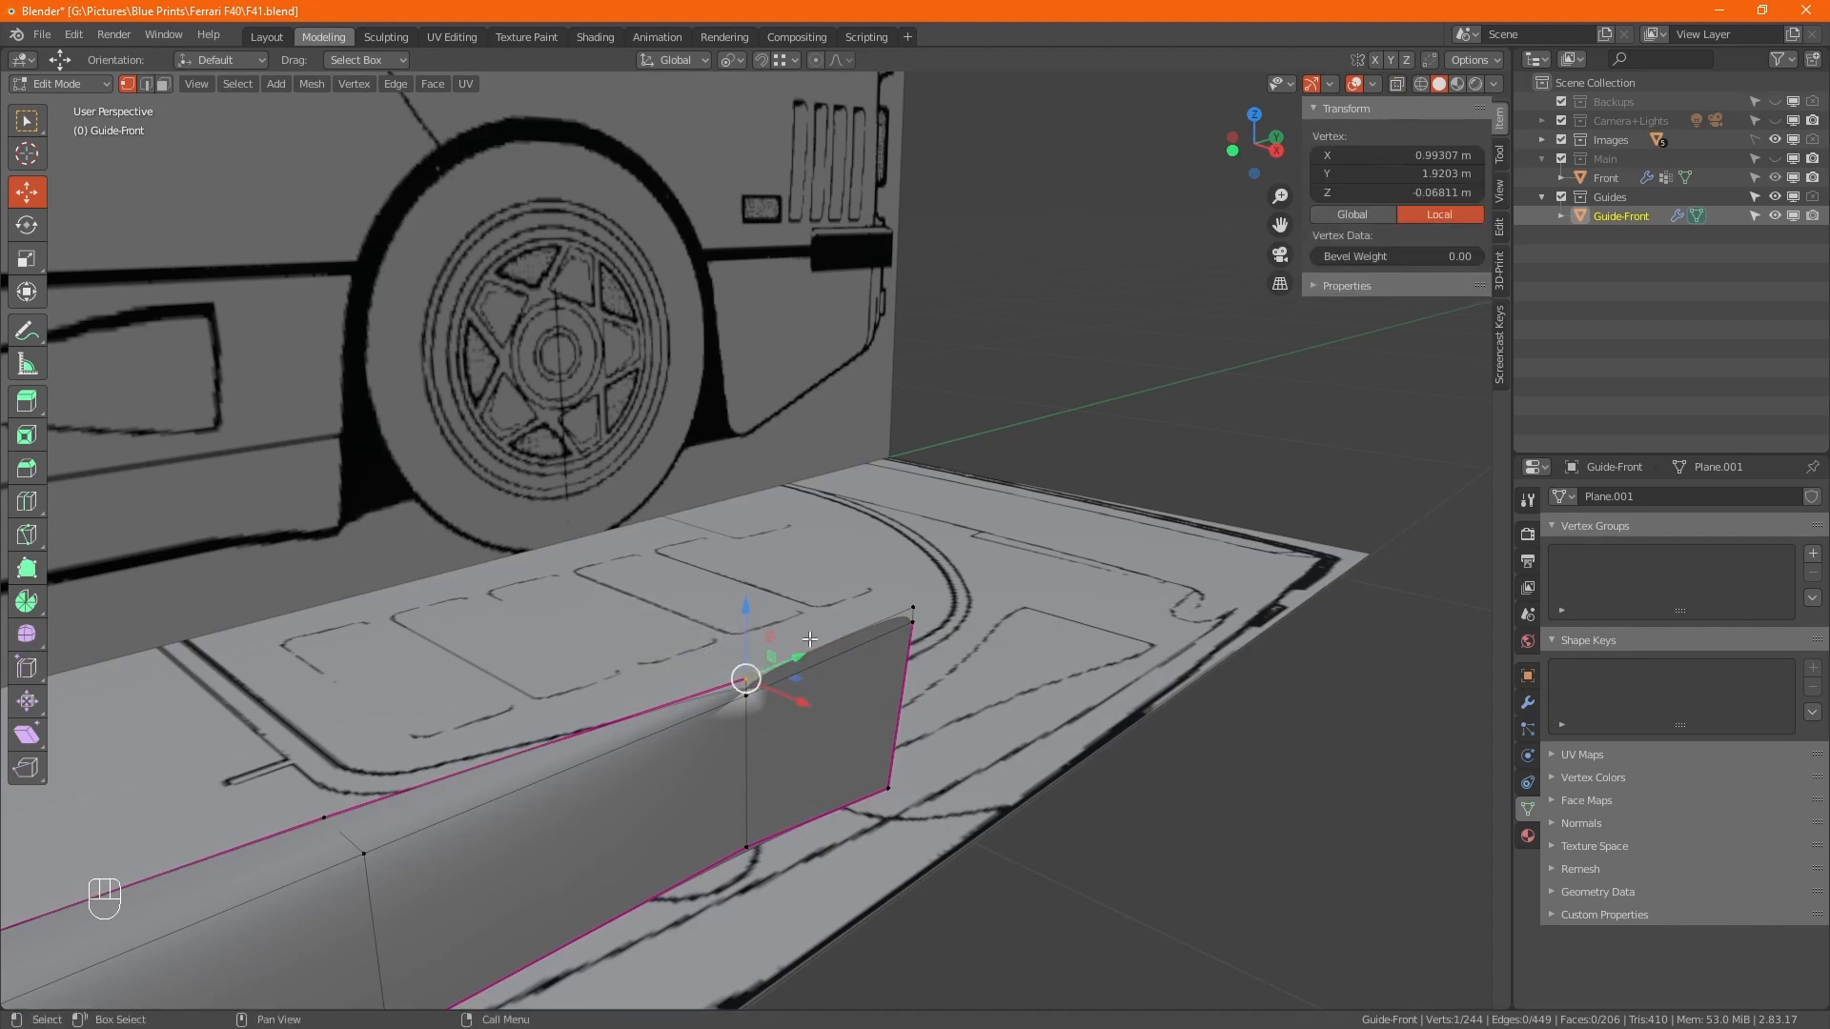
pyautogui.keyDown('alt'); pyautogui.moveTo(906, 679); pyautogui.dragTo(633, 672, button='middle'); pyautogui.keyUp('alt')
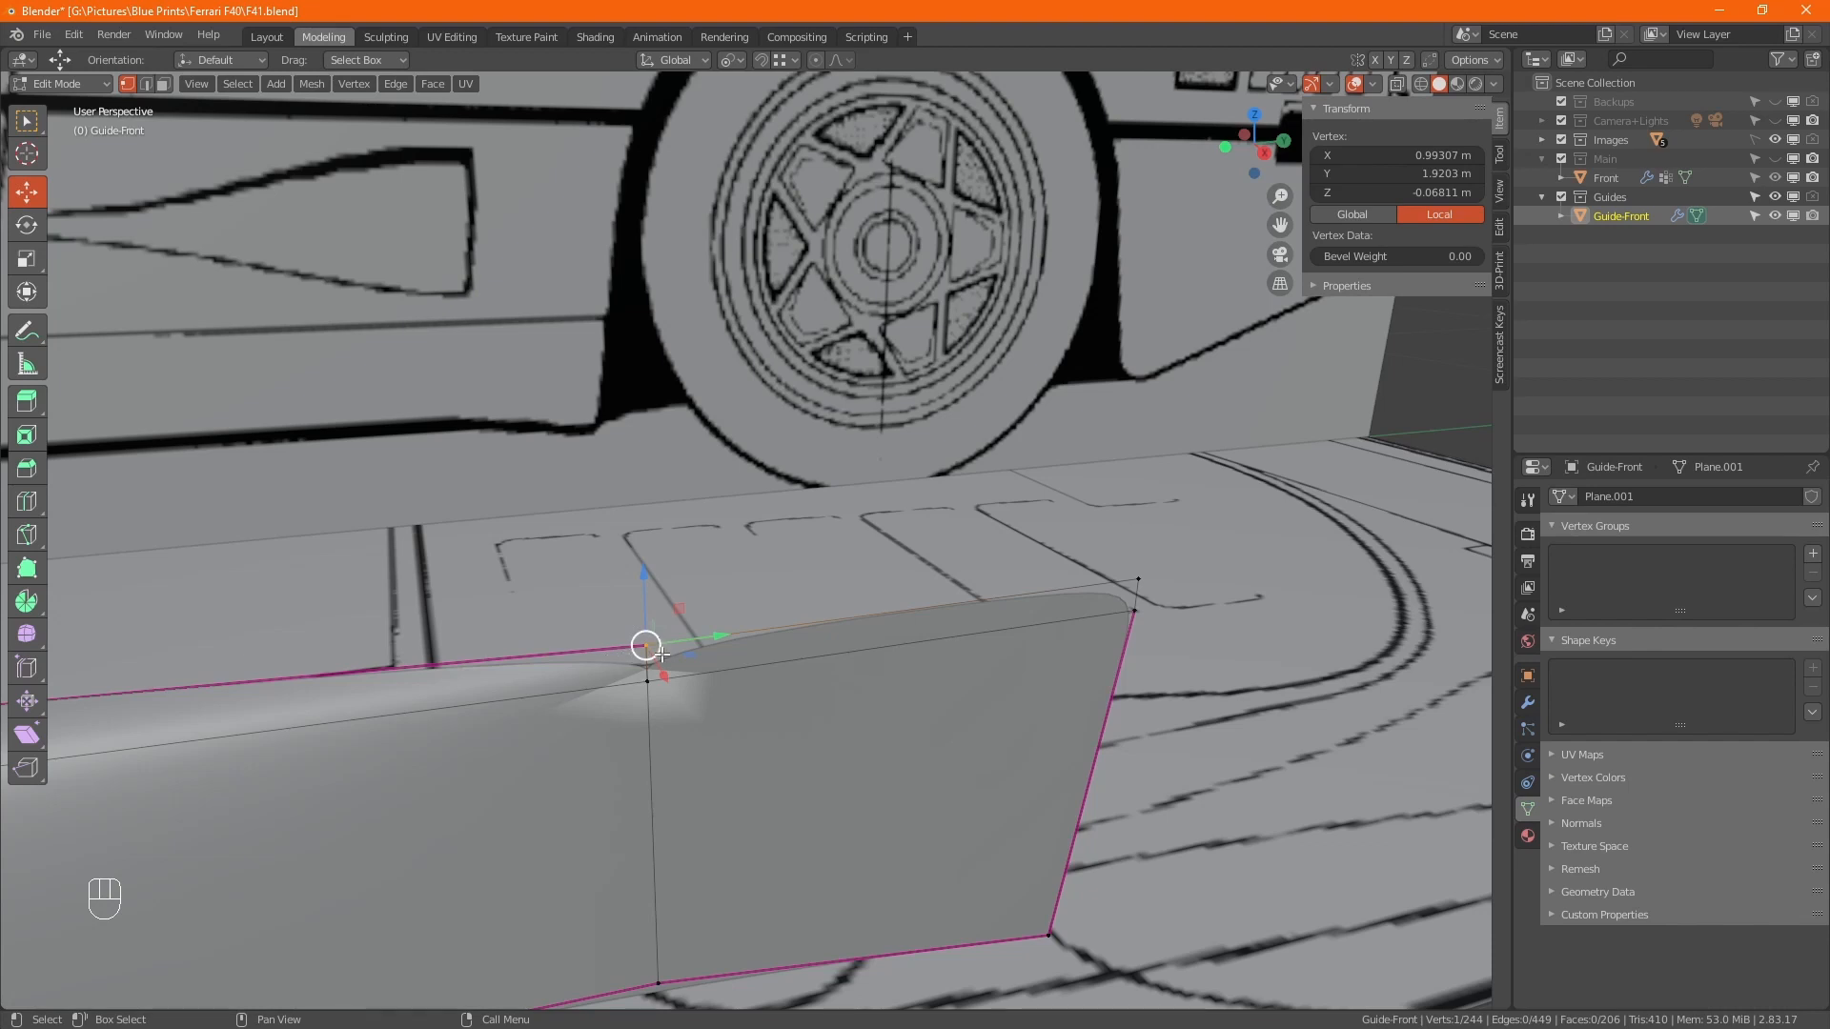
pyautogui.keyDown('ctrl'); pyautogui.moveTo(662, 654); pyautogui.dragTo(649, 641, button='middle'); pyautogui.keyUp('ctrl')
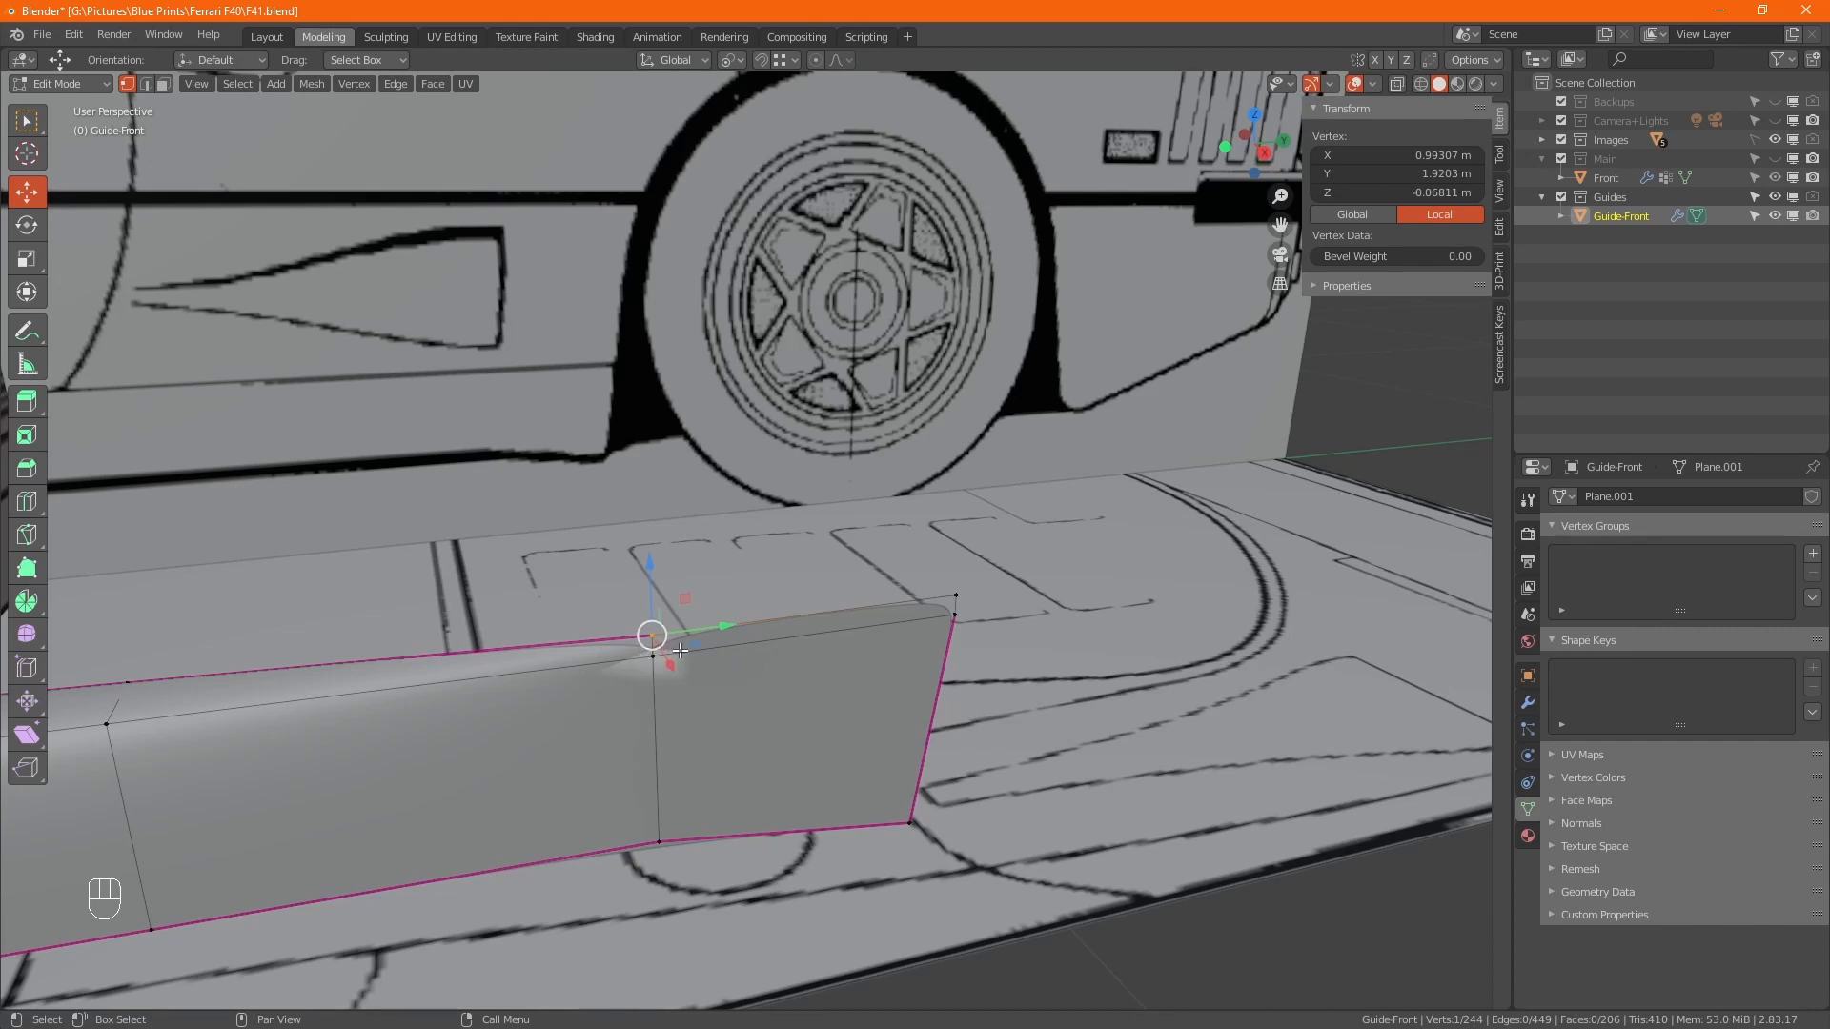
pyautogui.hotkey('alt', 'z')
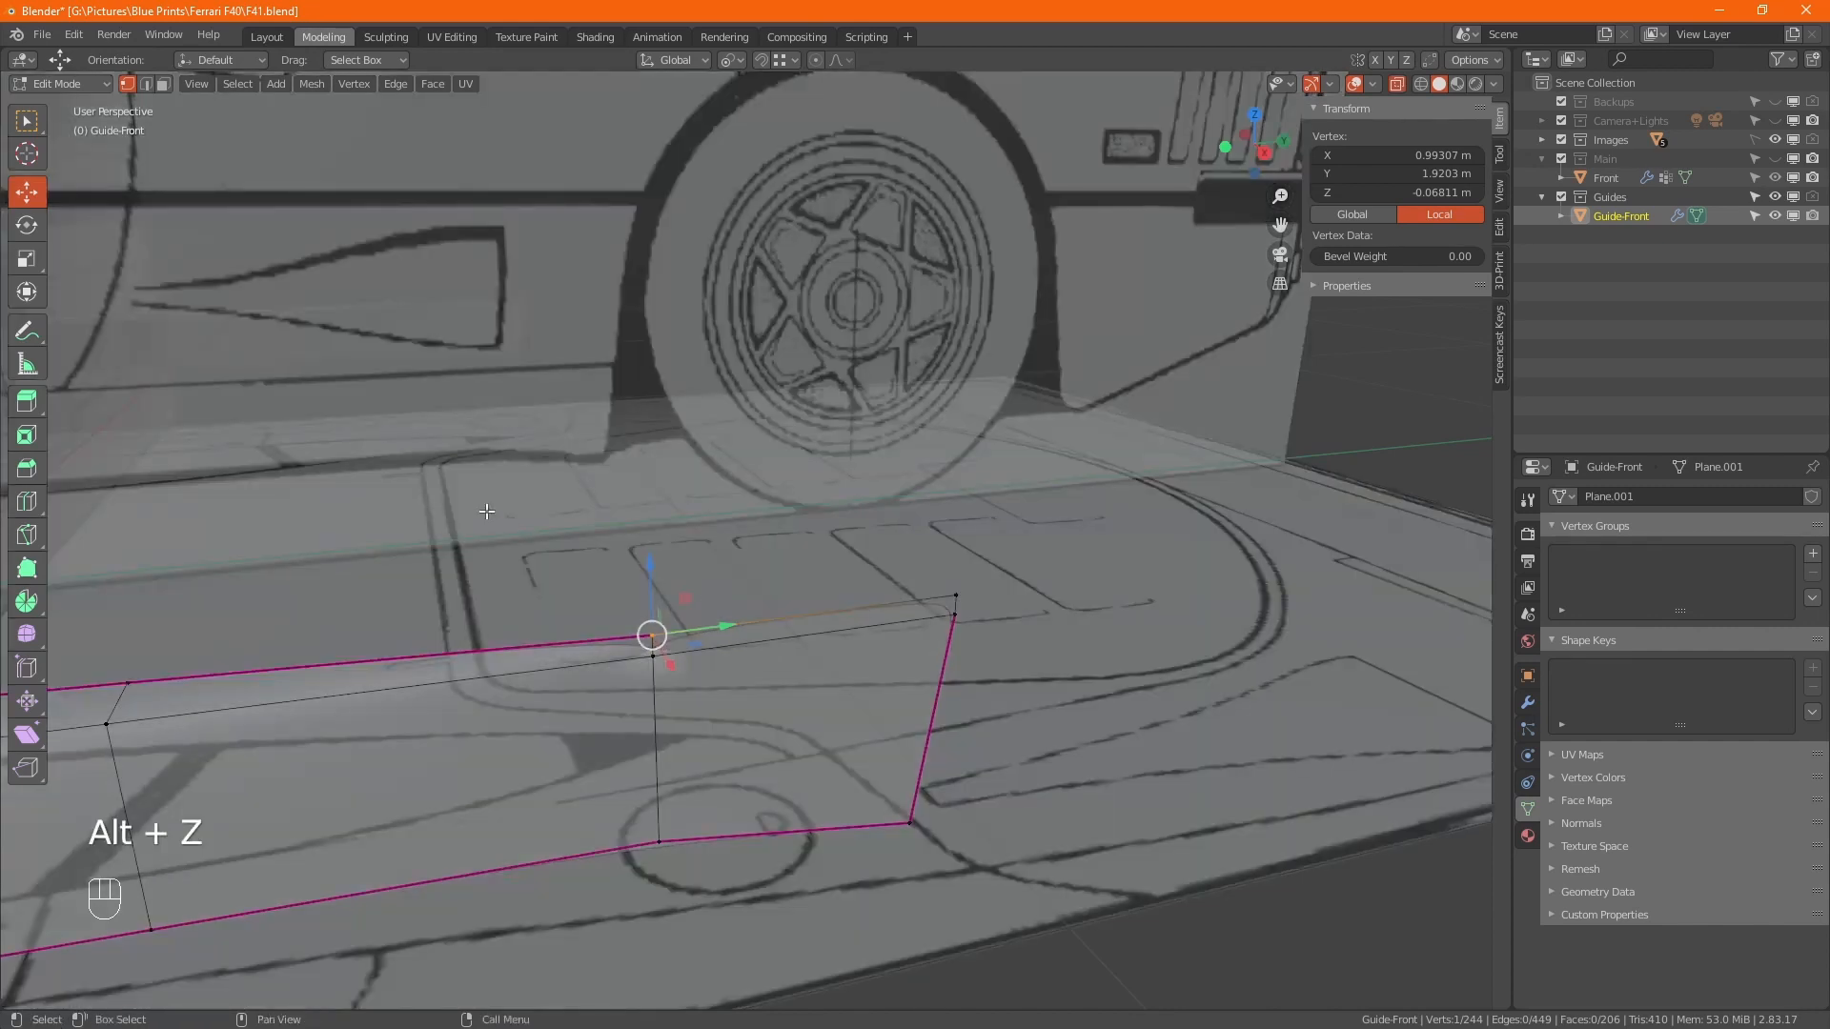
pyautogui.moveTo(490, 515); pyautogui.dragTo(707, 651)
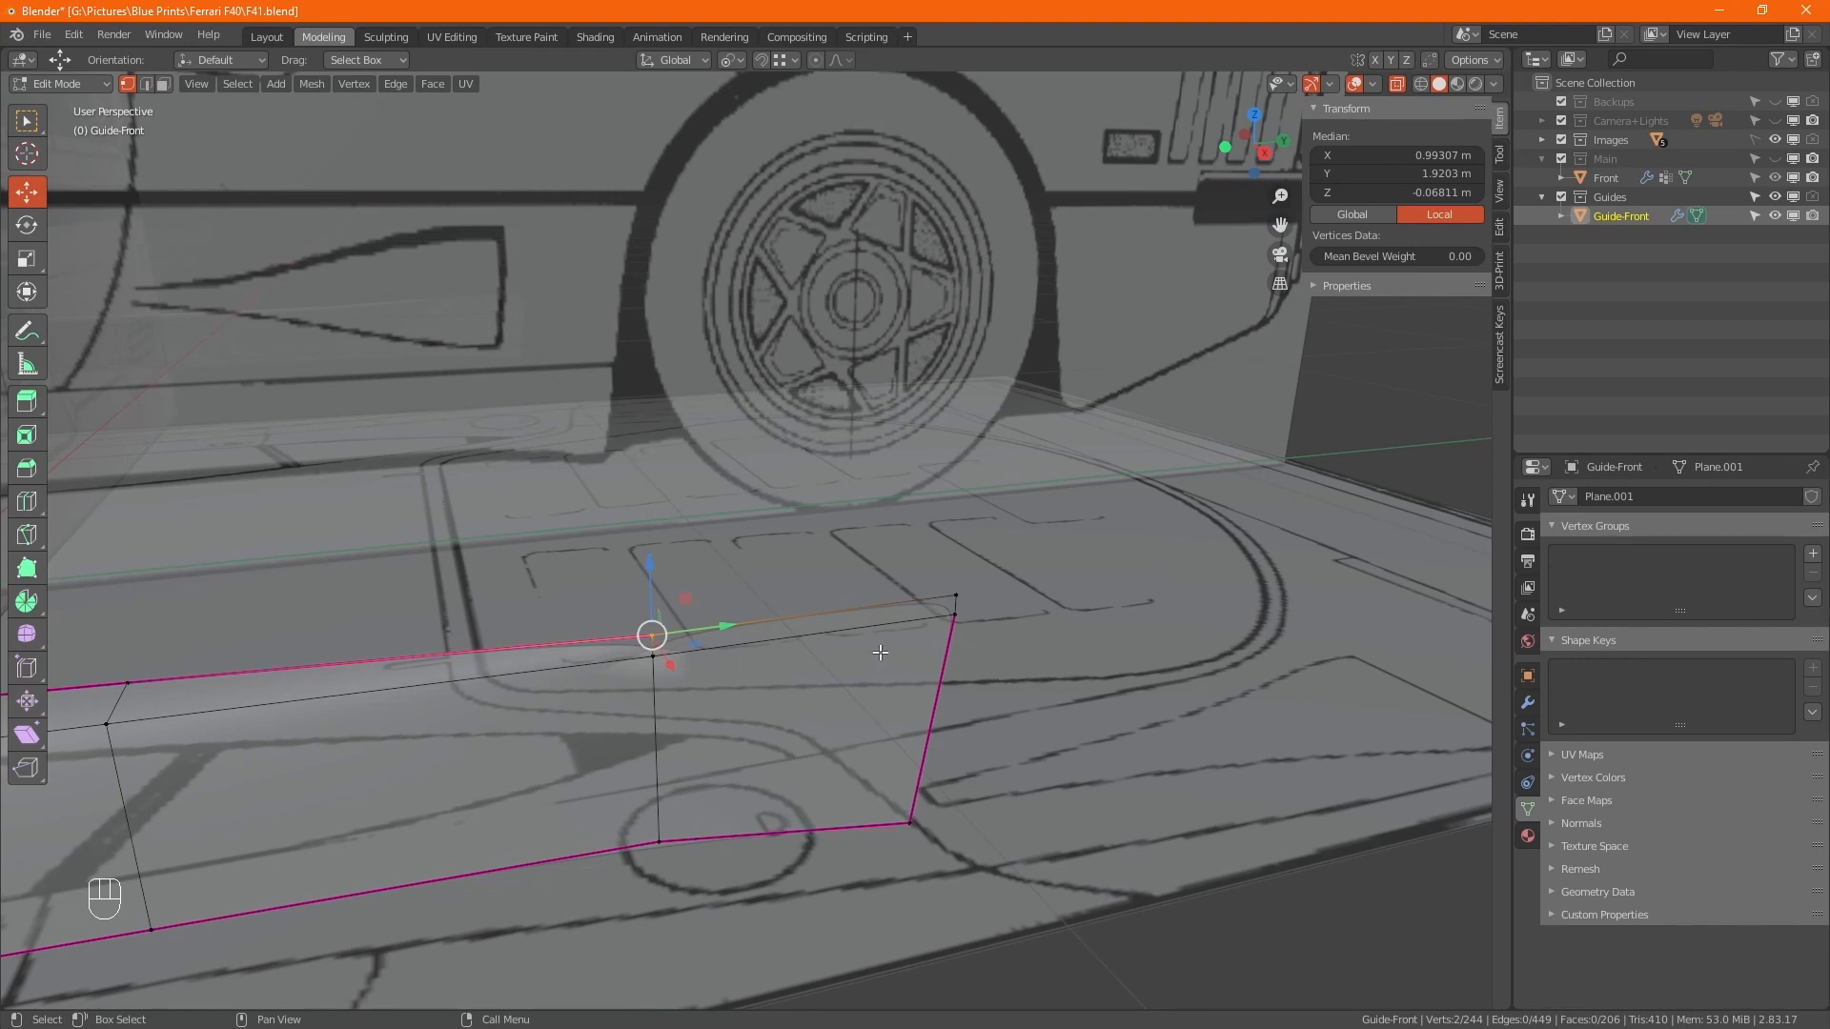
pyautogui.press('m')
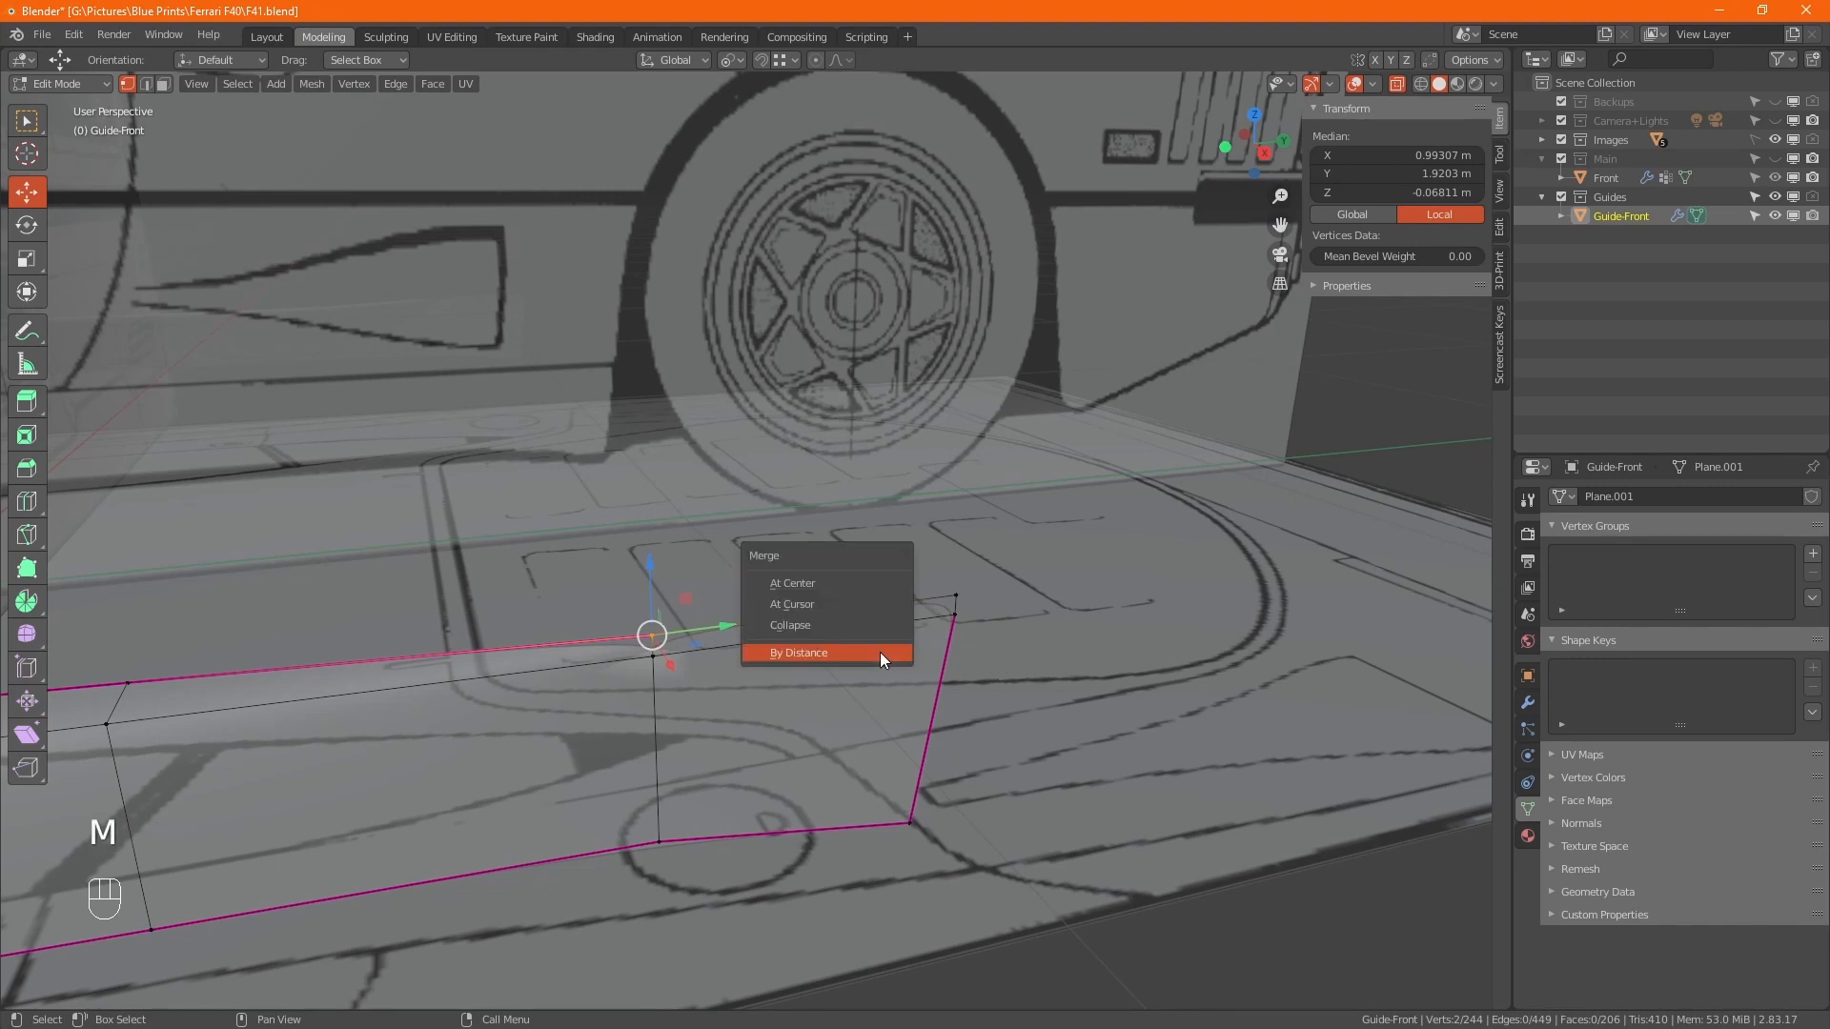
pyautogui.click(879, 652)
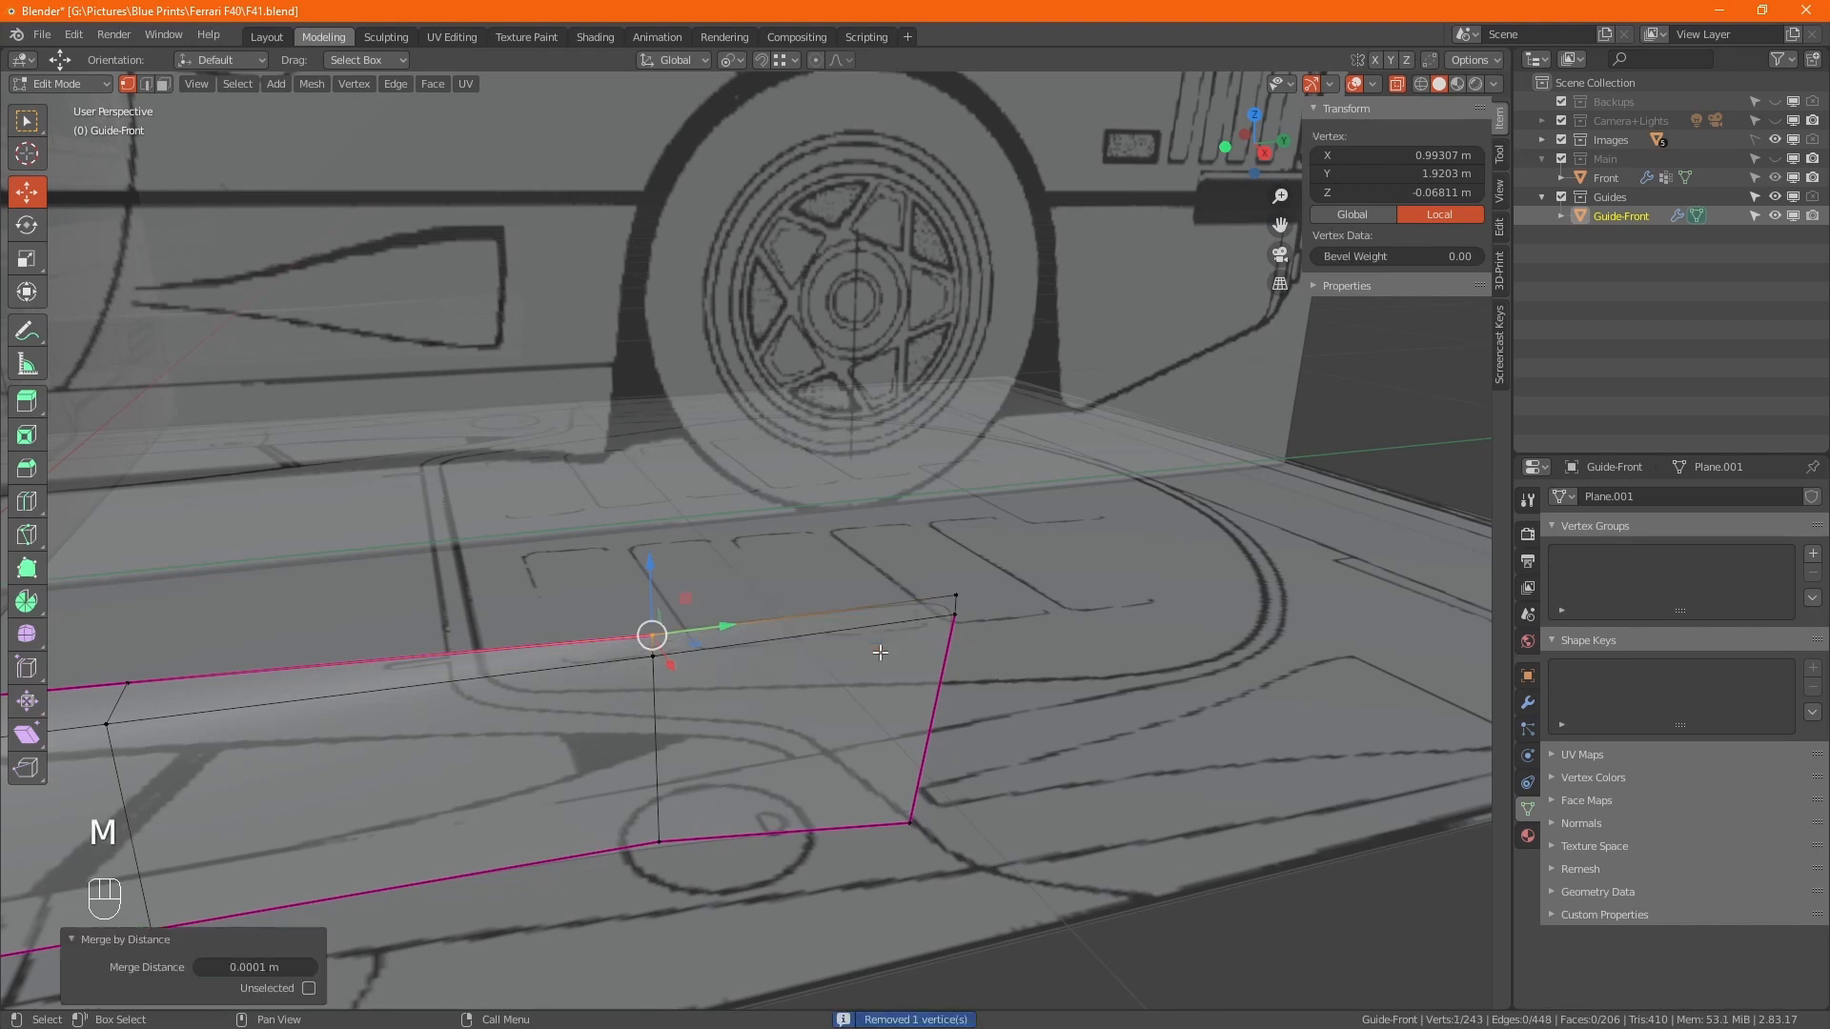
# In right view, move the extruded edge's rear vertex about 0.004 m along Y and 0.012 m up along Z to the wheel-arch line.
pyautogui.click(957, 605)
pyautogui.keyDown('alt'); pyautogui.moveTo(959, 599); pyautogui.dragTo(1003, 624, button='middle'); pyautogui.keyUp('alt')
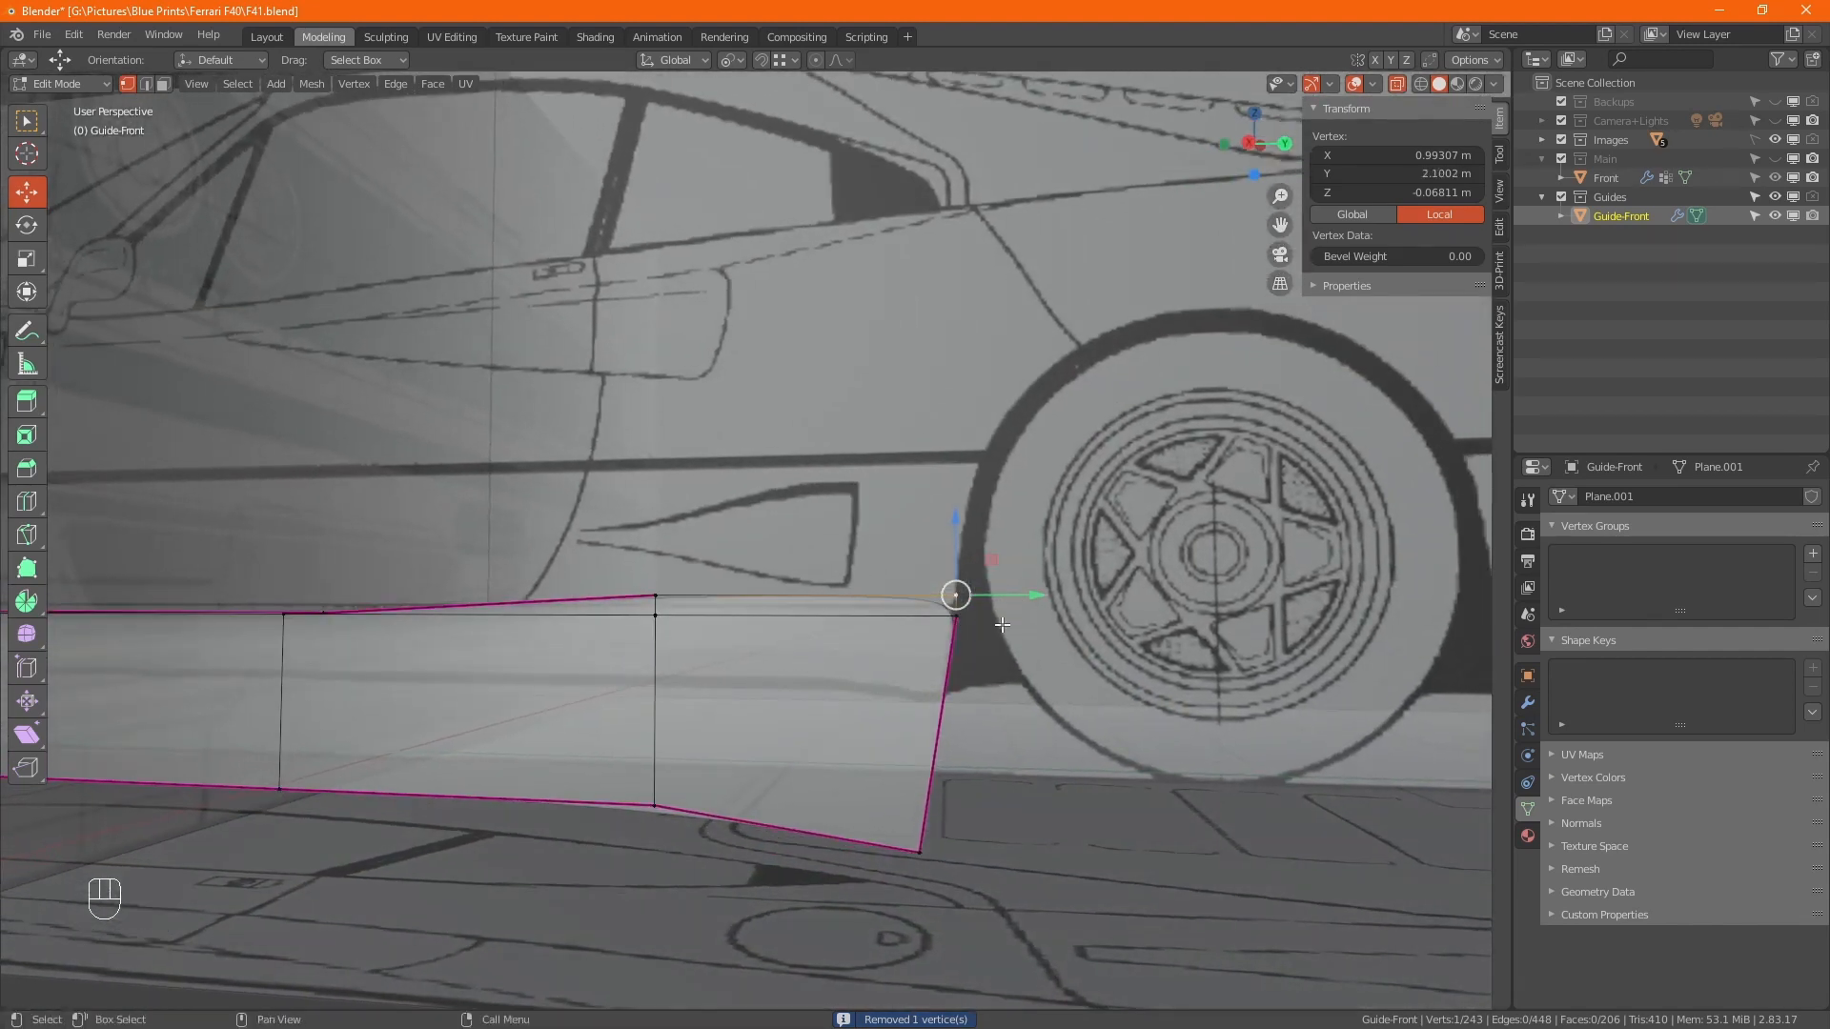
pyautogui.press('KP_3')
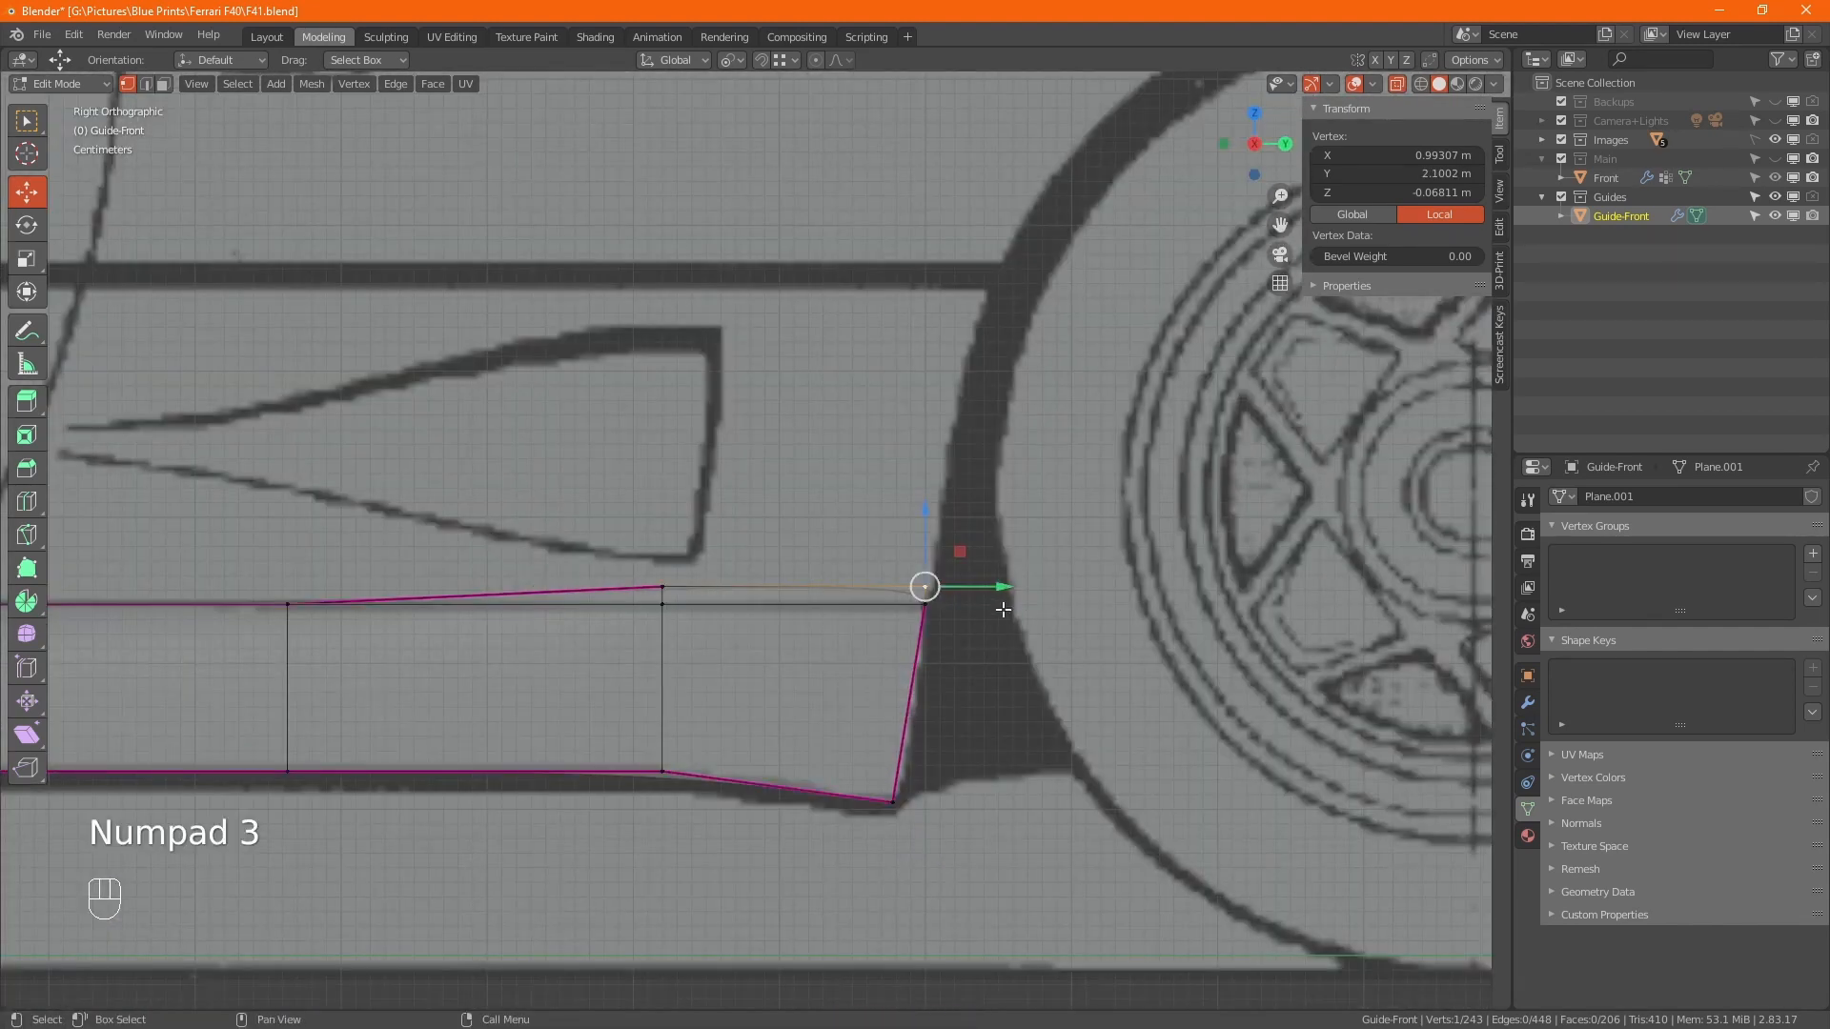
pyautogui.moveTo(926, 585); pyautogui.dragTo(964, 525)
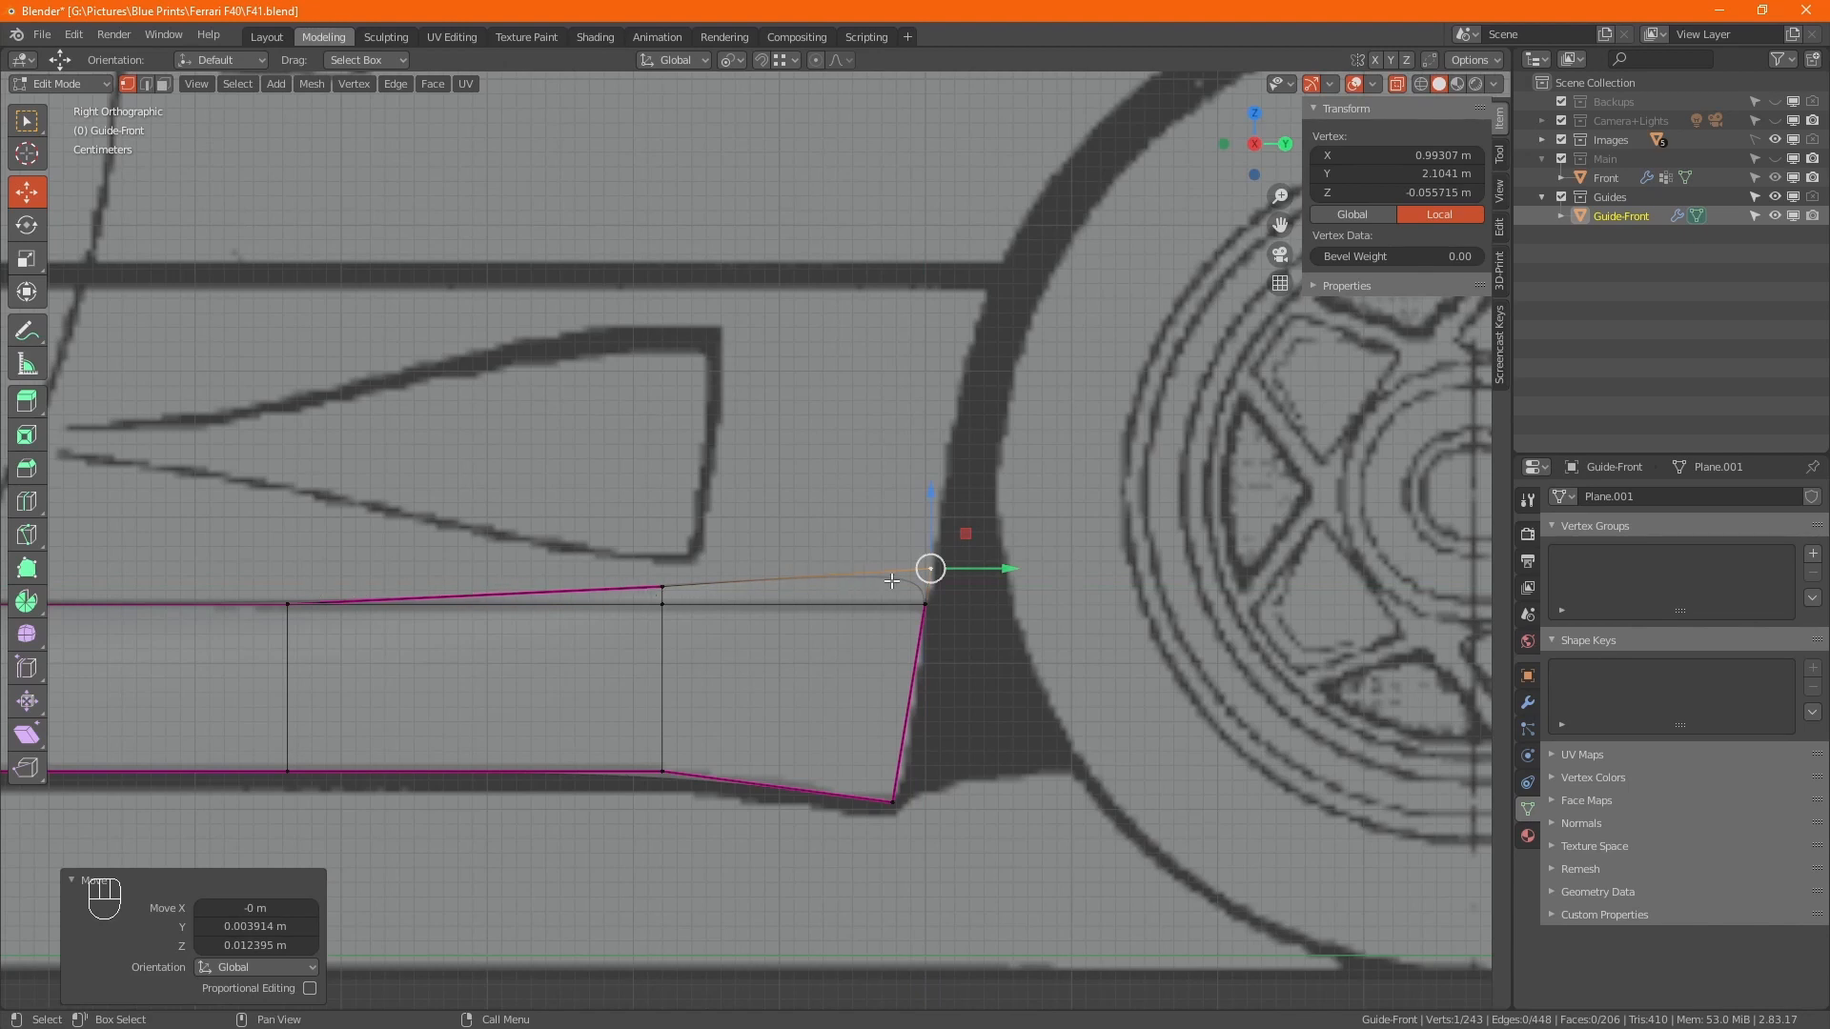
# Select the edge loop along the sill ledge's inner border and set its mean crease to 0.
pyautogui.moveTo(891, 580); pyautogui.dragTo(658, 641, button='middle')
pyautogui.press('2')
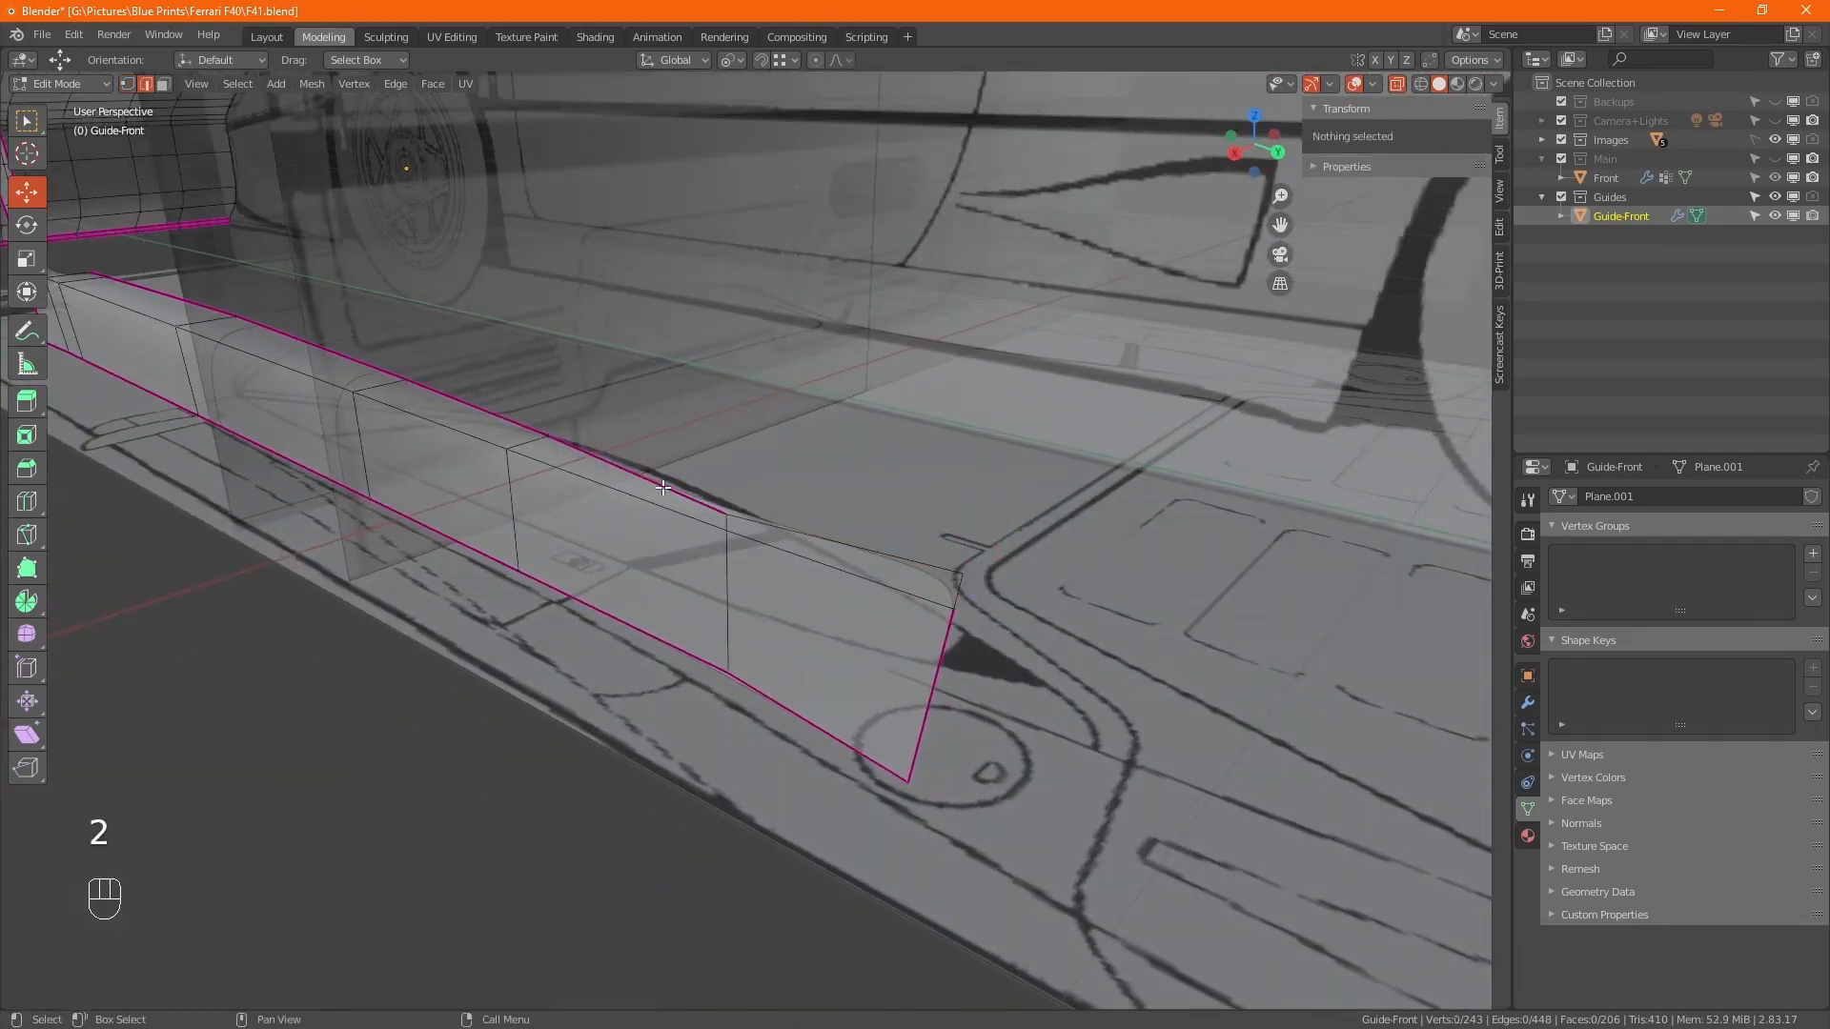
pyautogui.keyDown('alt'); pyautogui.click(662, 487); pyautogui.keyUp('alt')
pyautogui.click(1372, 319)
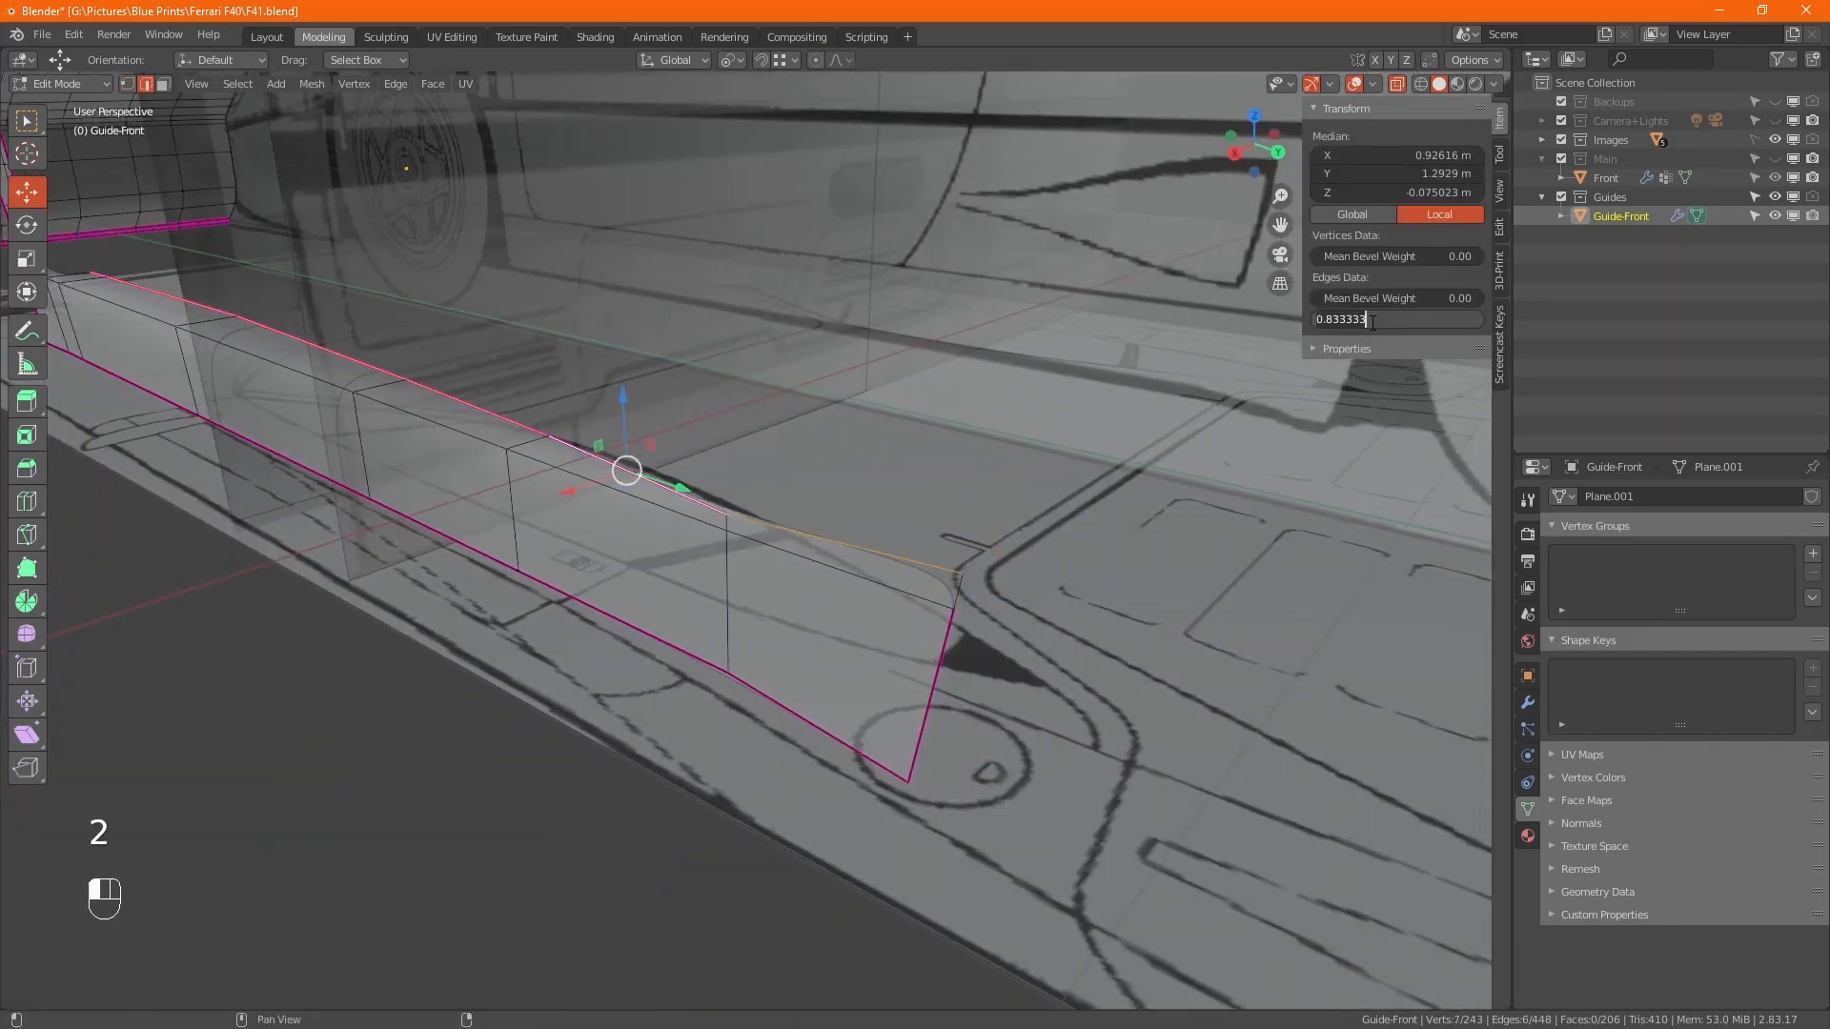
pyautogui.write('0')
pyautogui.press('Return')
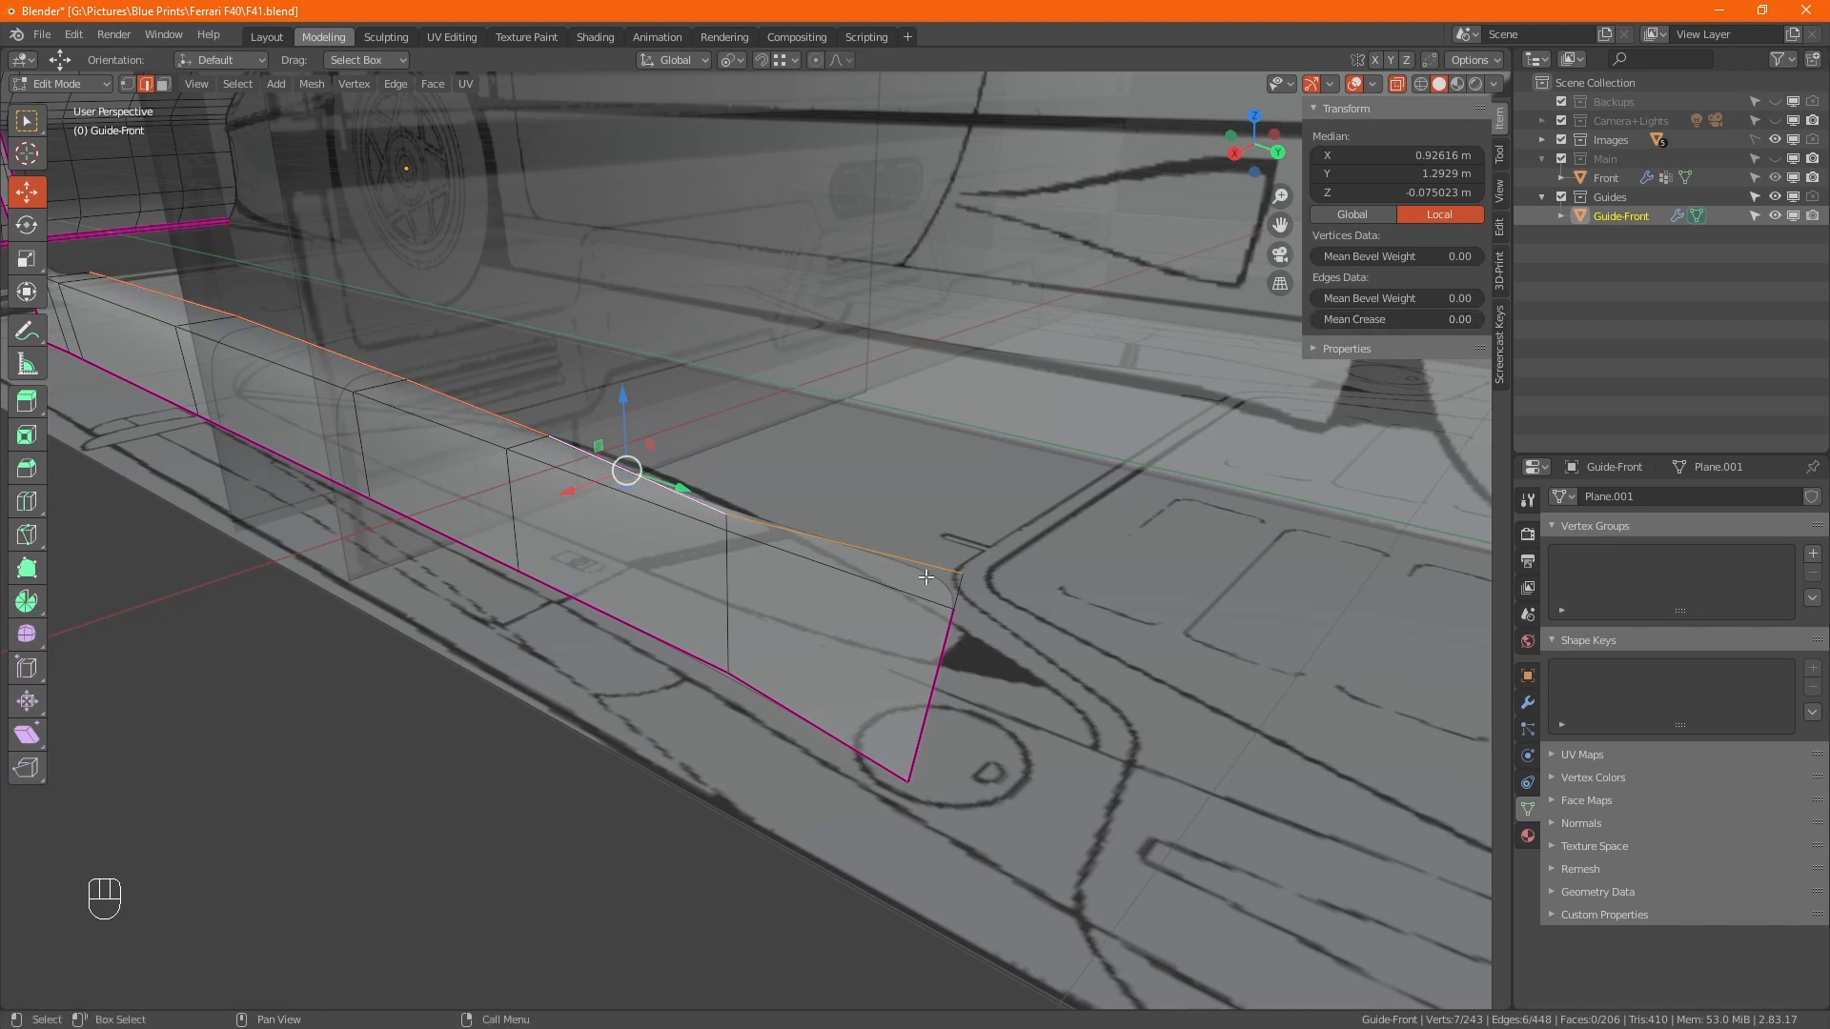
# Check the smoothed sill ledge in Object Mode from several angles, with X-ray turned off.
pyautogui.press('Tab')
pyautogui.keyDown('ctrl'); pyautogui.moveTo(838, 441); pyautogui.dragTo(851, 645, button='middle'); pyautogui.keyUp('ctrl')
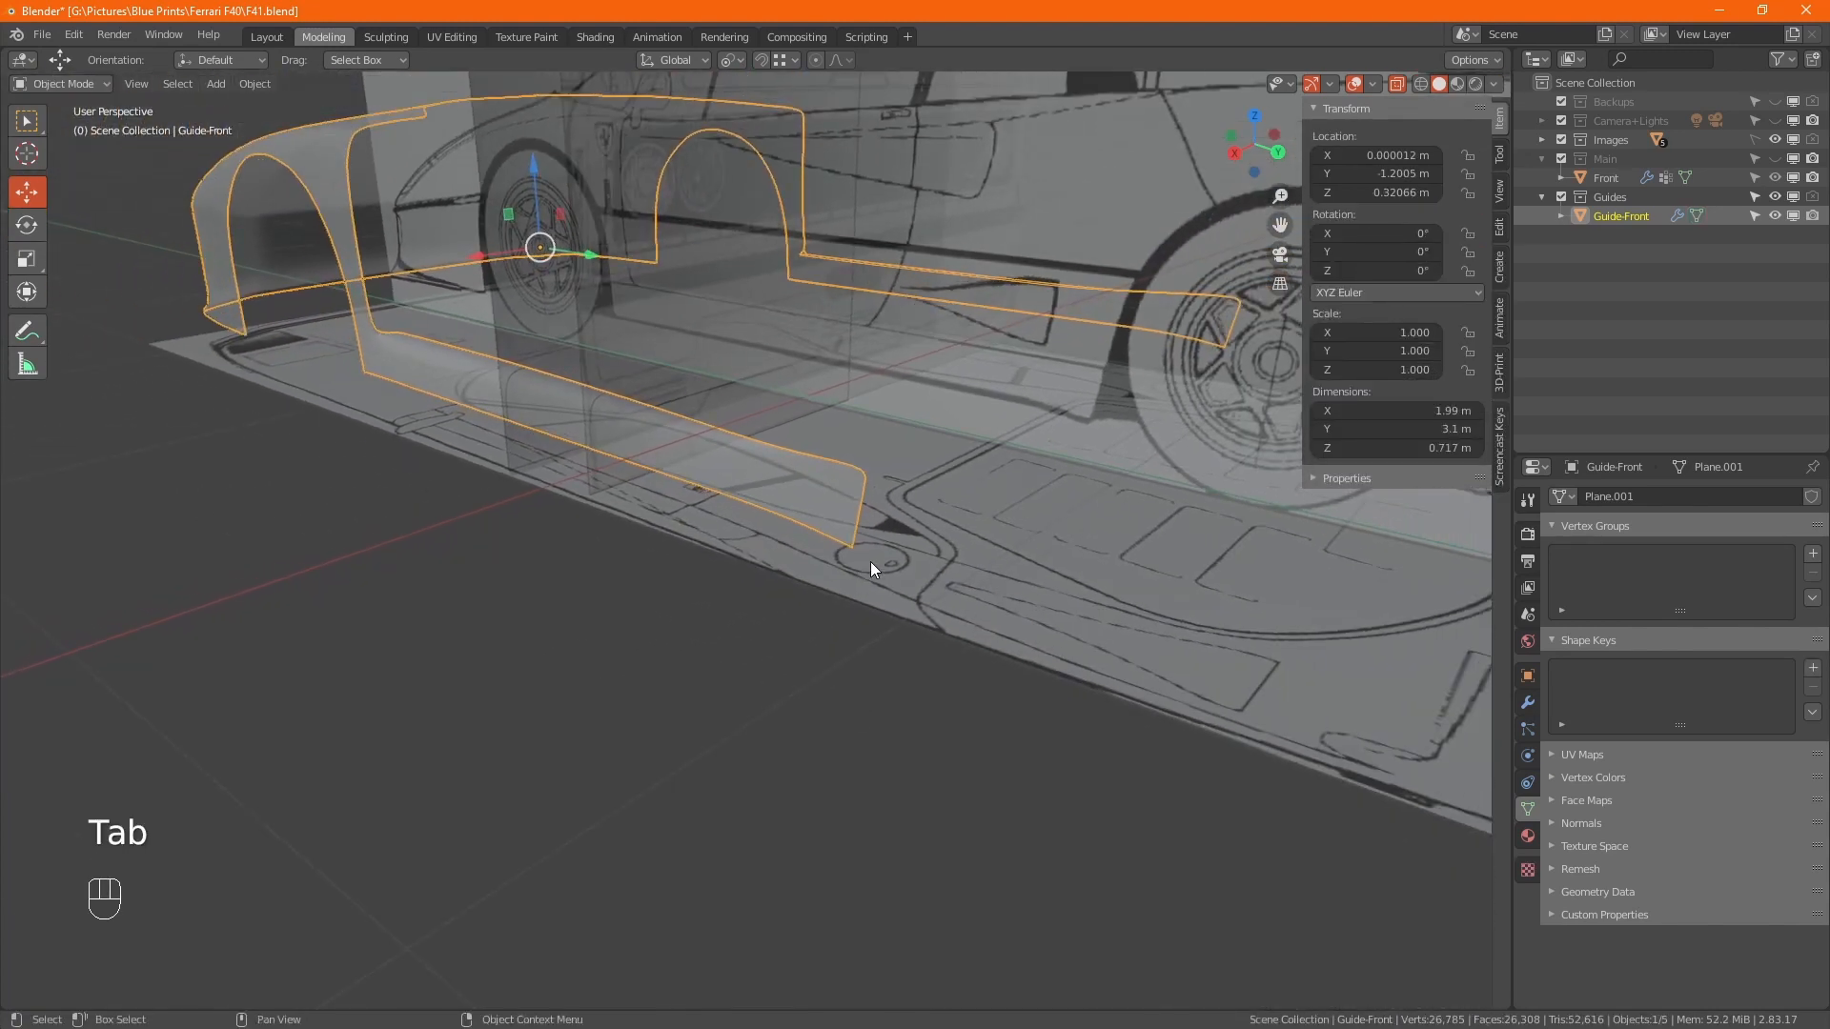
pyautogui.press('Tab')
pyautogui.keyDown('ctrl'); pyautogui.moveTo(645, 539); pyautogui.dragTo(704, 677, button='middle'); pyautogui.keyUp('ctrl')
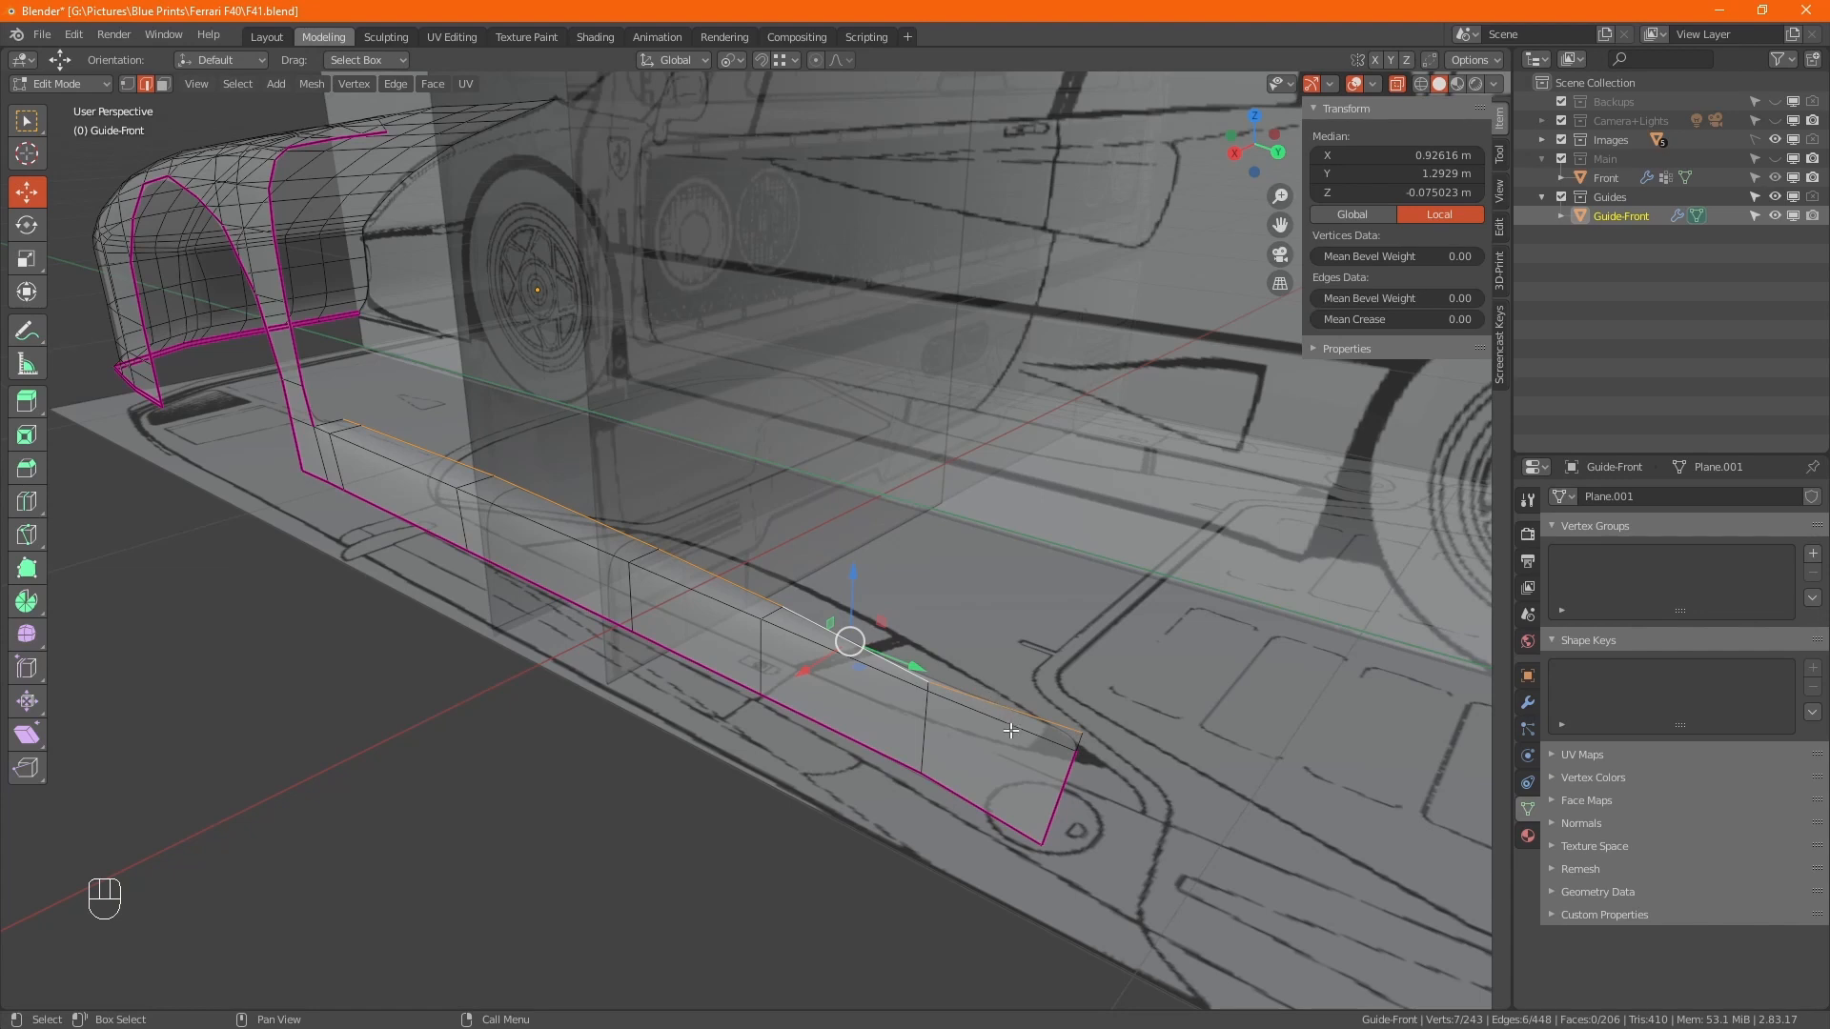
pyautogui.scroll(5, 1011, 730)
pyautogui.hotkey('alt', 'z')
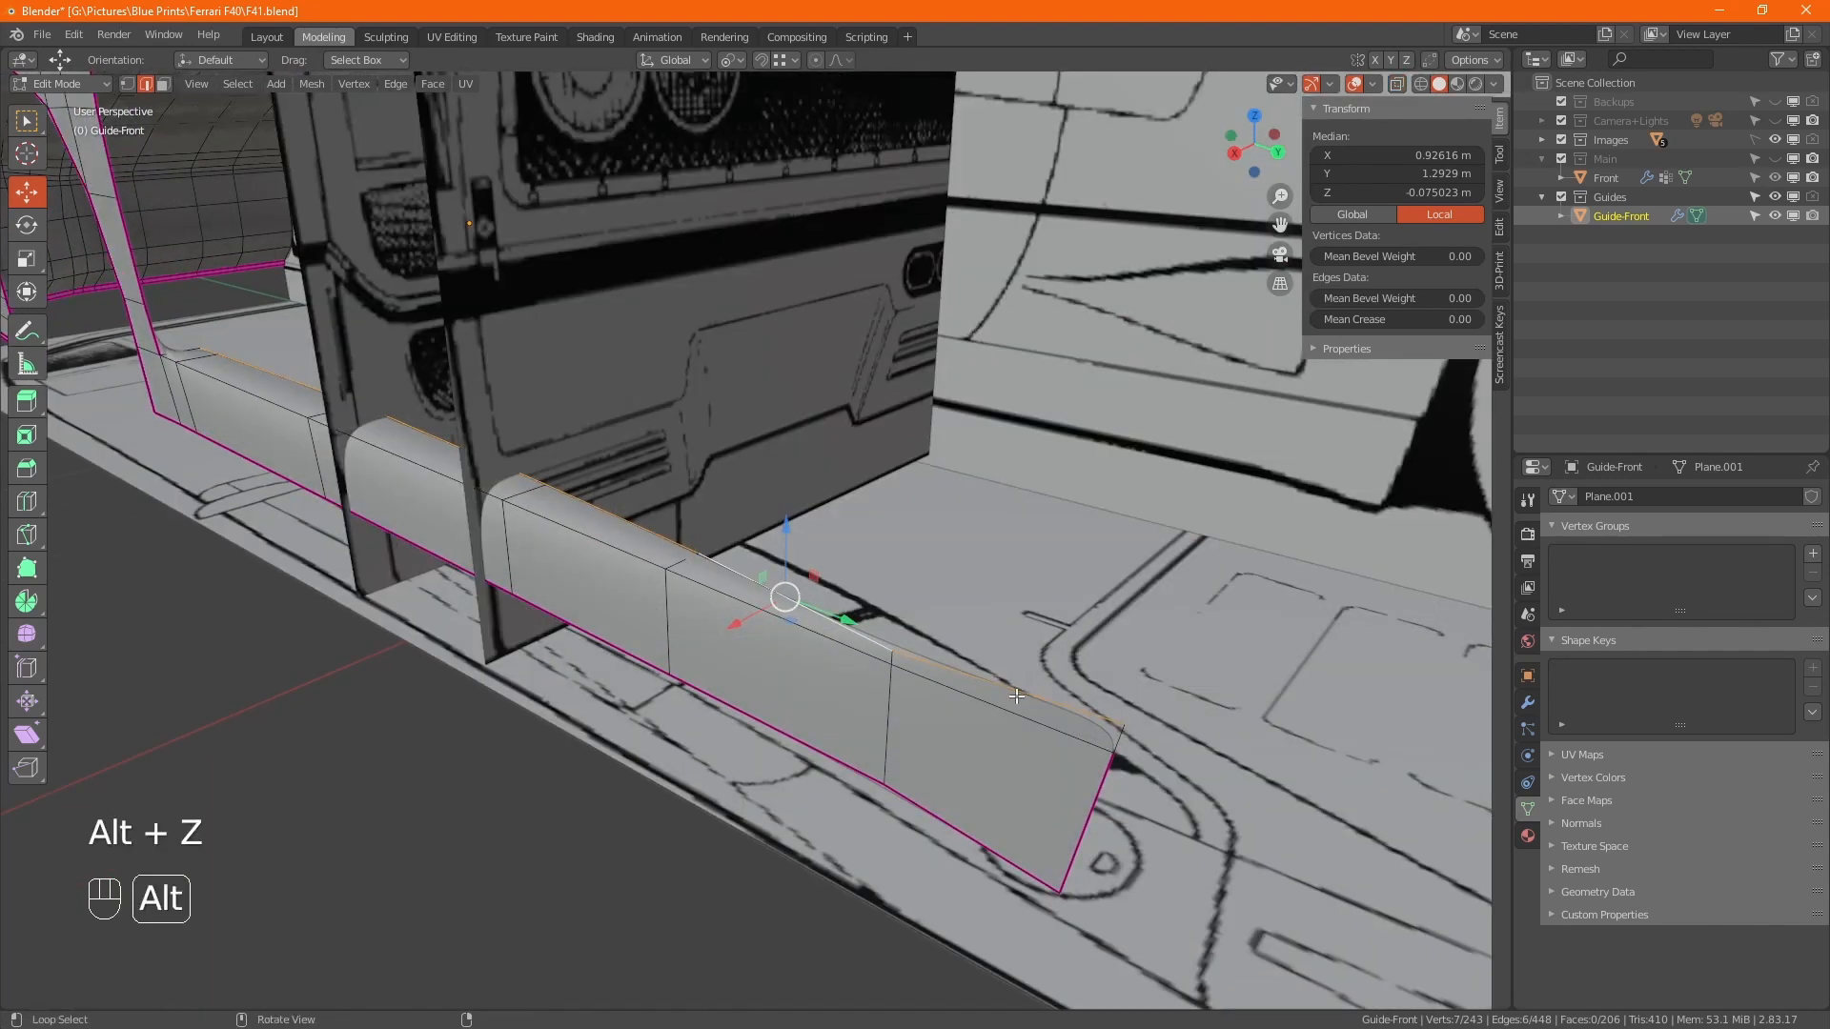
pyautogui.keyDown('alt'); pyautogui.moveTo(1017, 696); pyautogui.dragTo(896, 659, button='middle'); pyautogui.keyUp('alt')
pyautogui.press('Tab')
pyautogui.press('Tab')
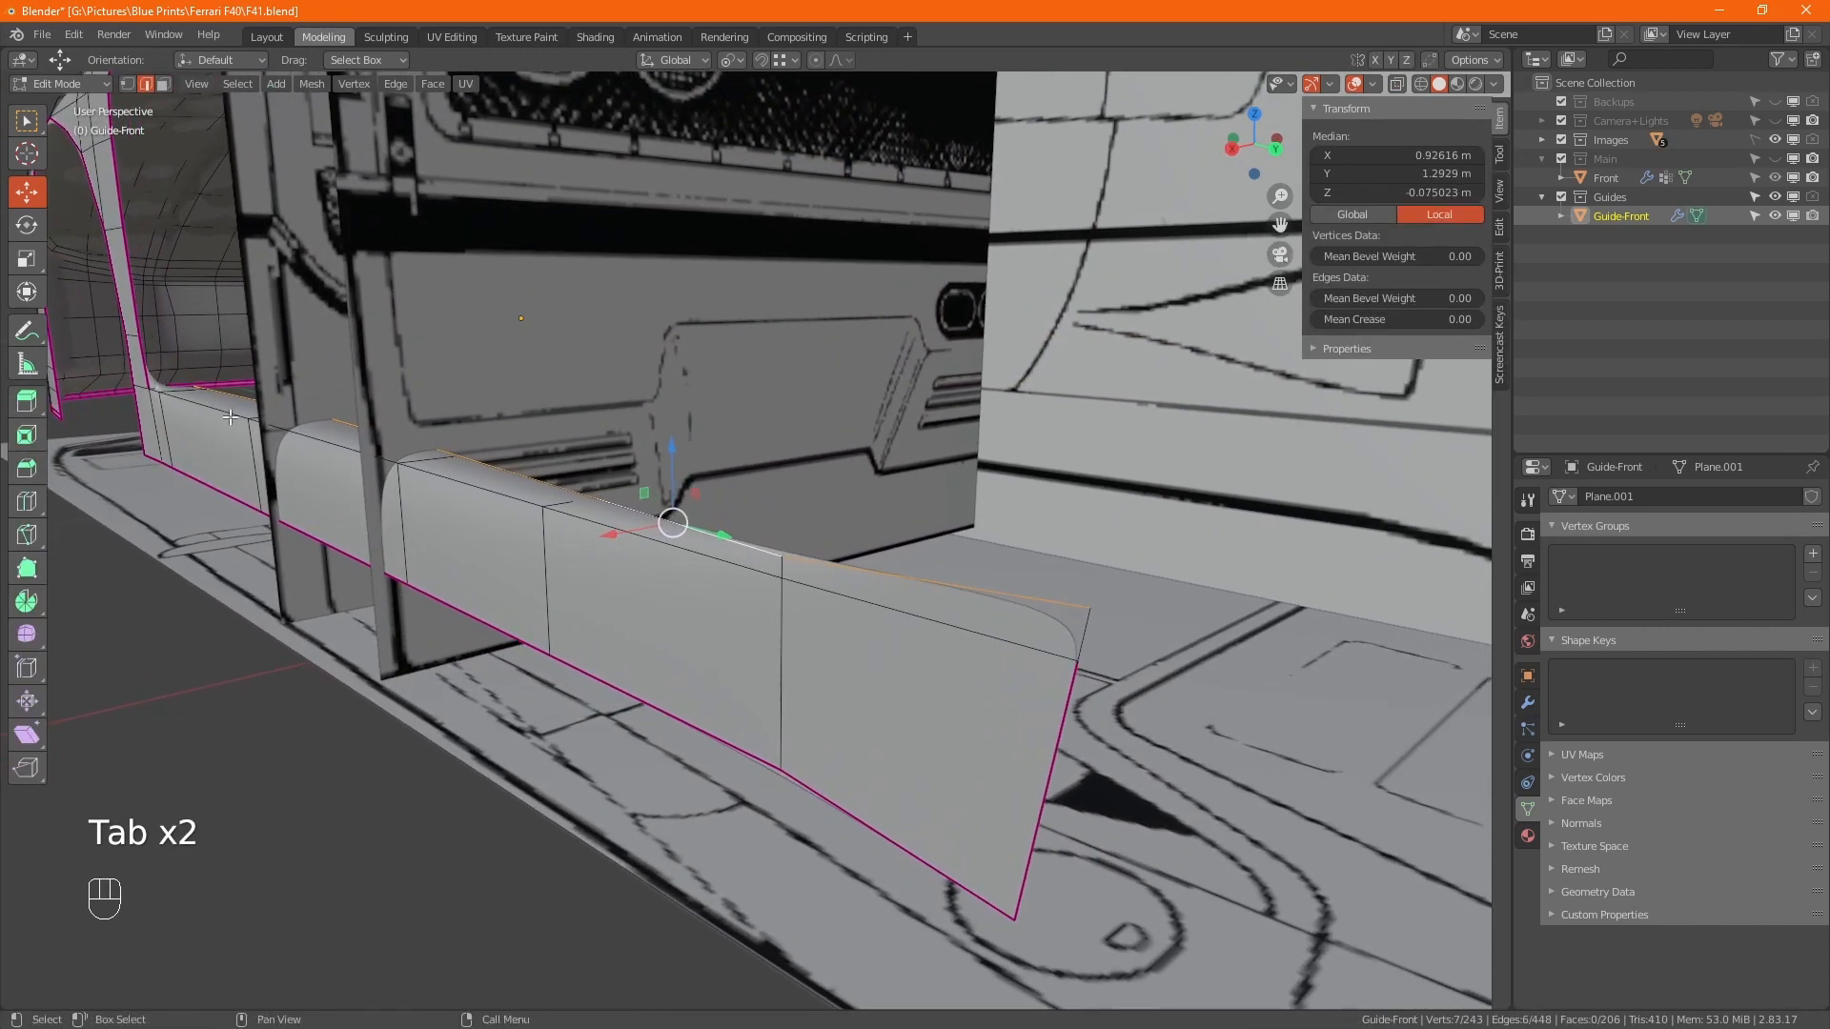
# Add one loop cut along the sill's outer face, slid up near its upper edge at a factor of about 0.845.
pyautogui.hotkey('ctrl', 'r')
pyautogui.click(809, 656)
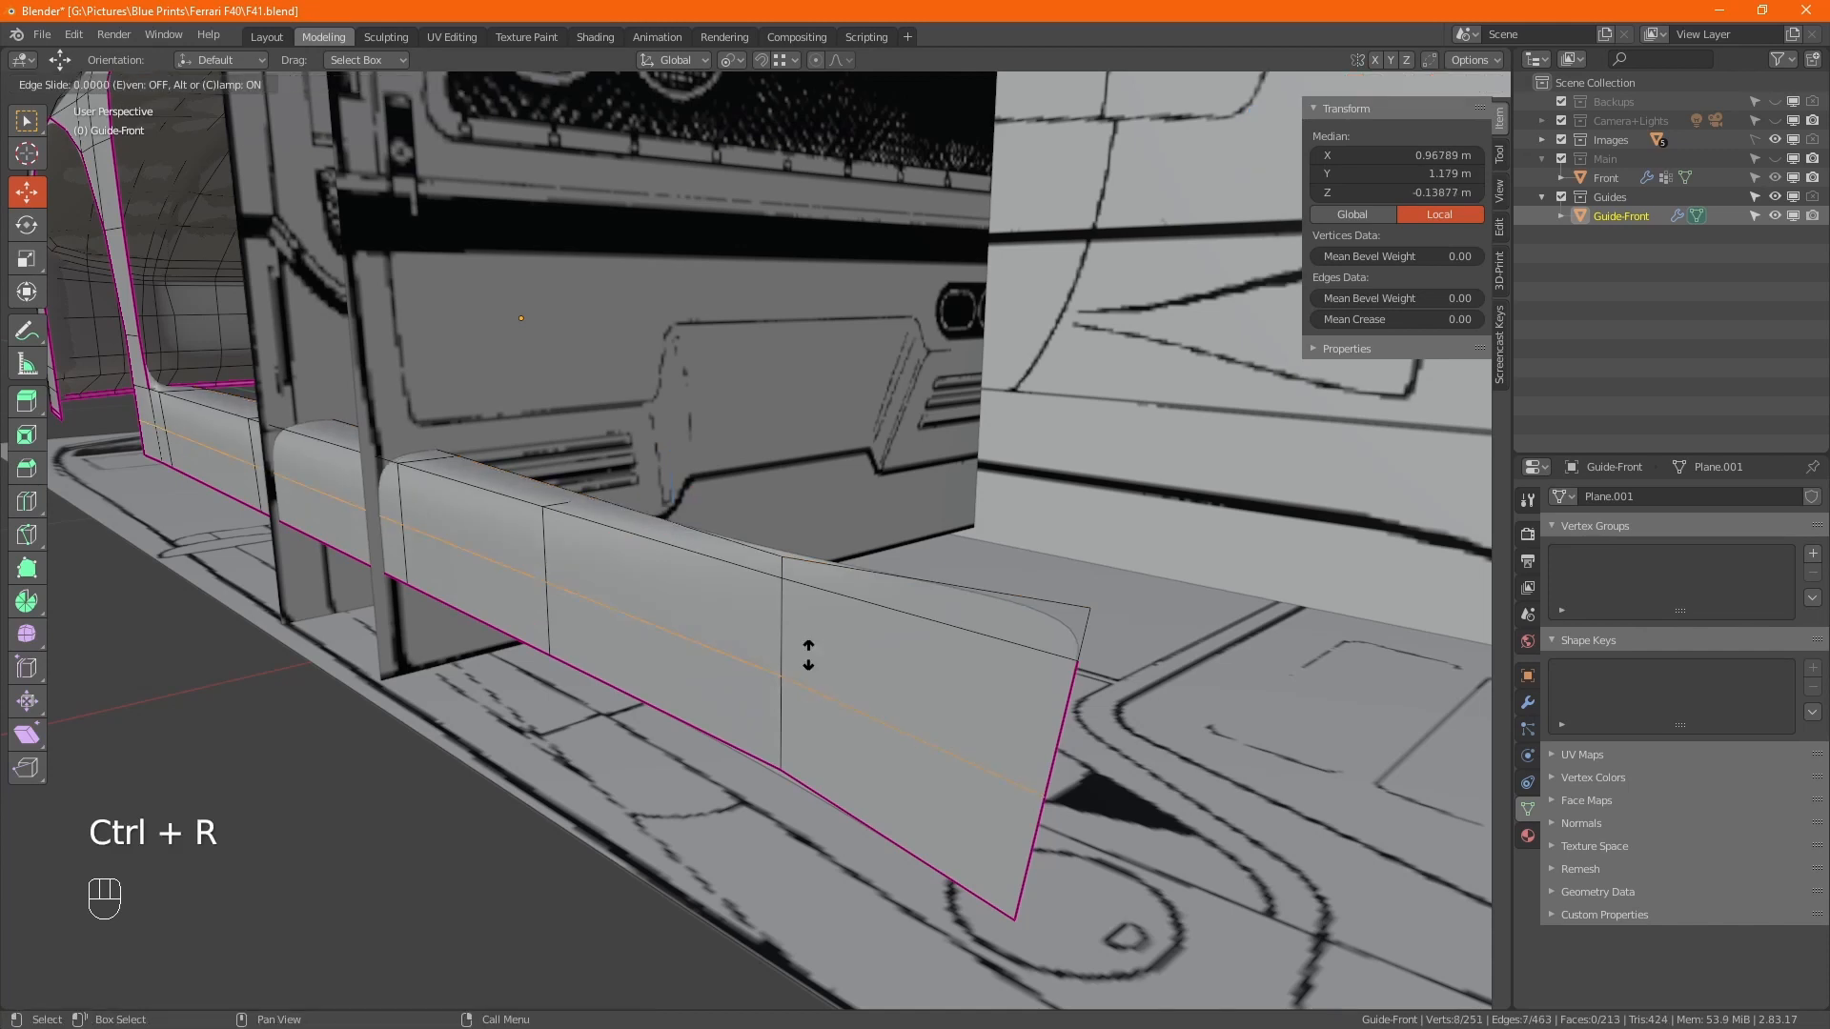
pyautogui.click(846, 574)
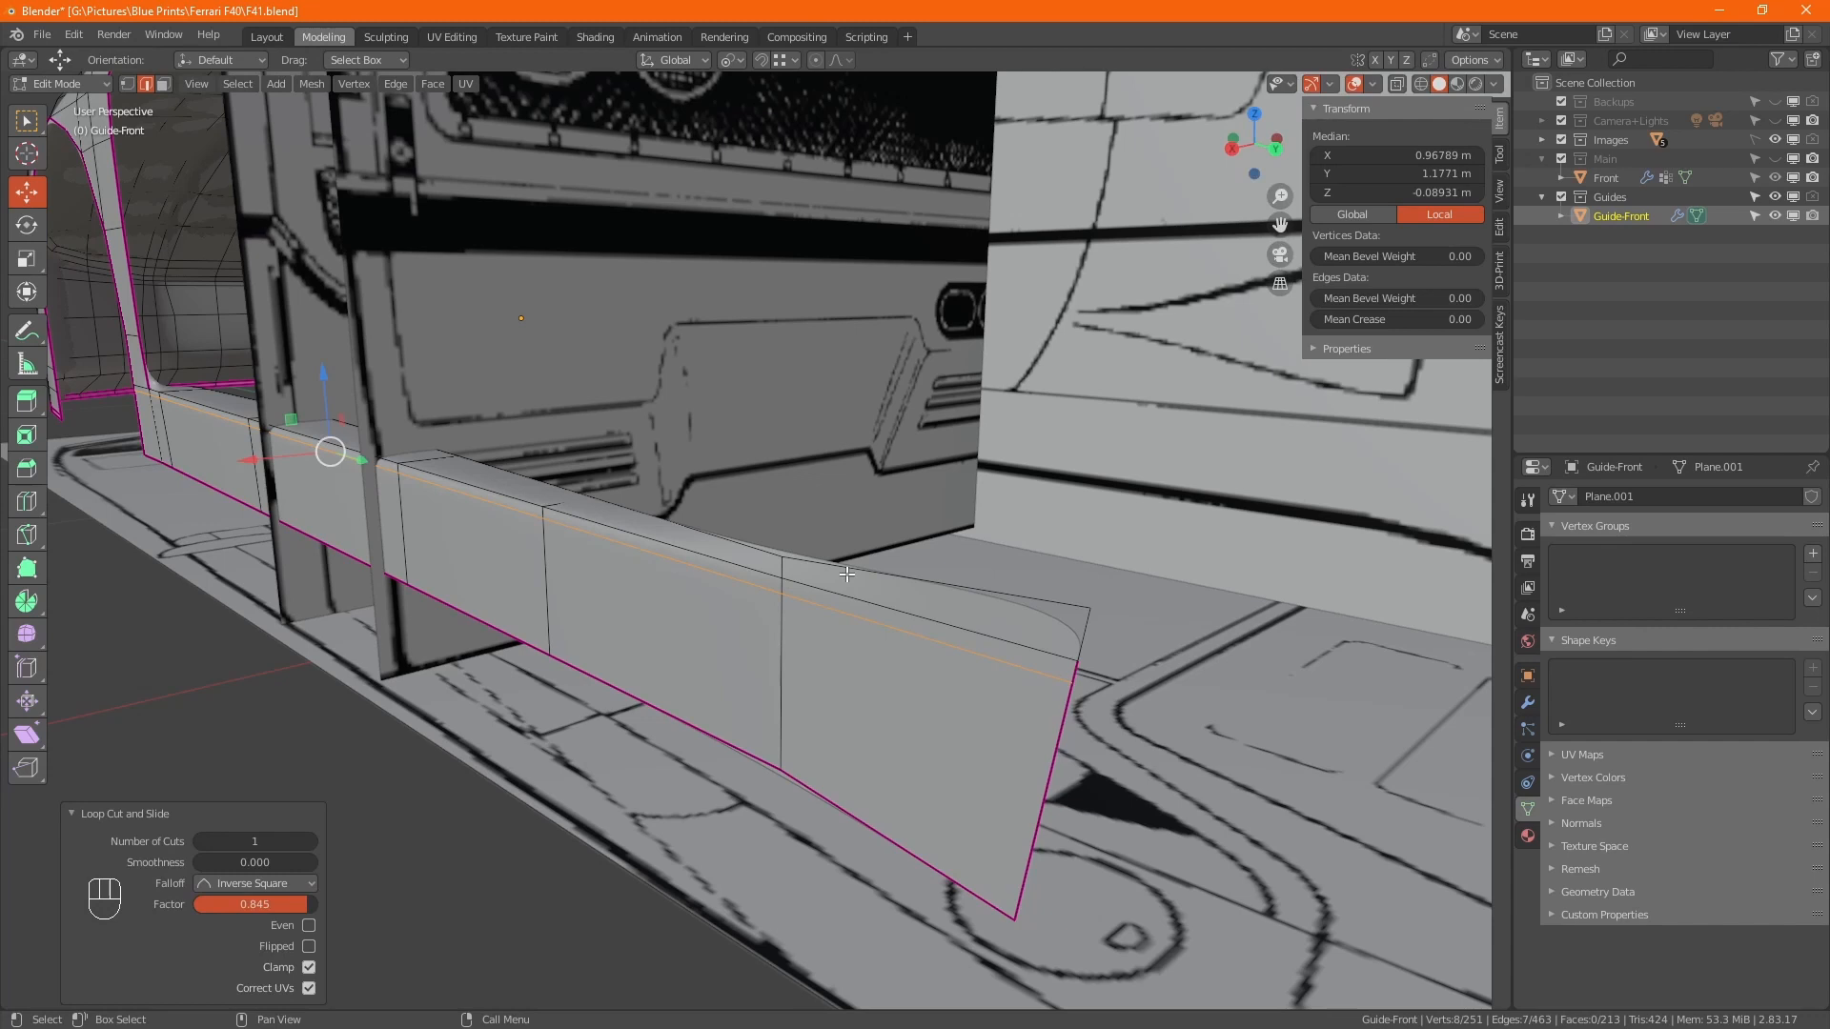
# Add an Even loop cut along the top of the ledge, slid close to the outer edge at a factor of about 0.364.
pyautogui.hotkey('ctrl', 'r')
pyautogui.click(788, 568)
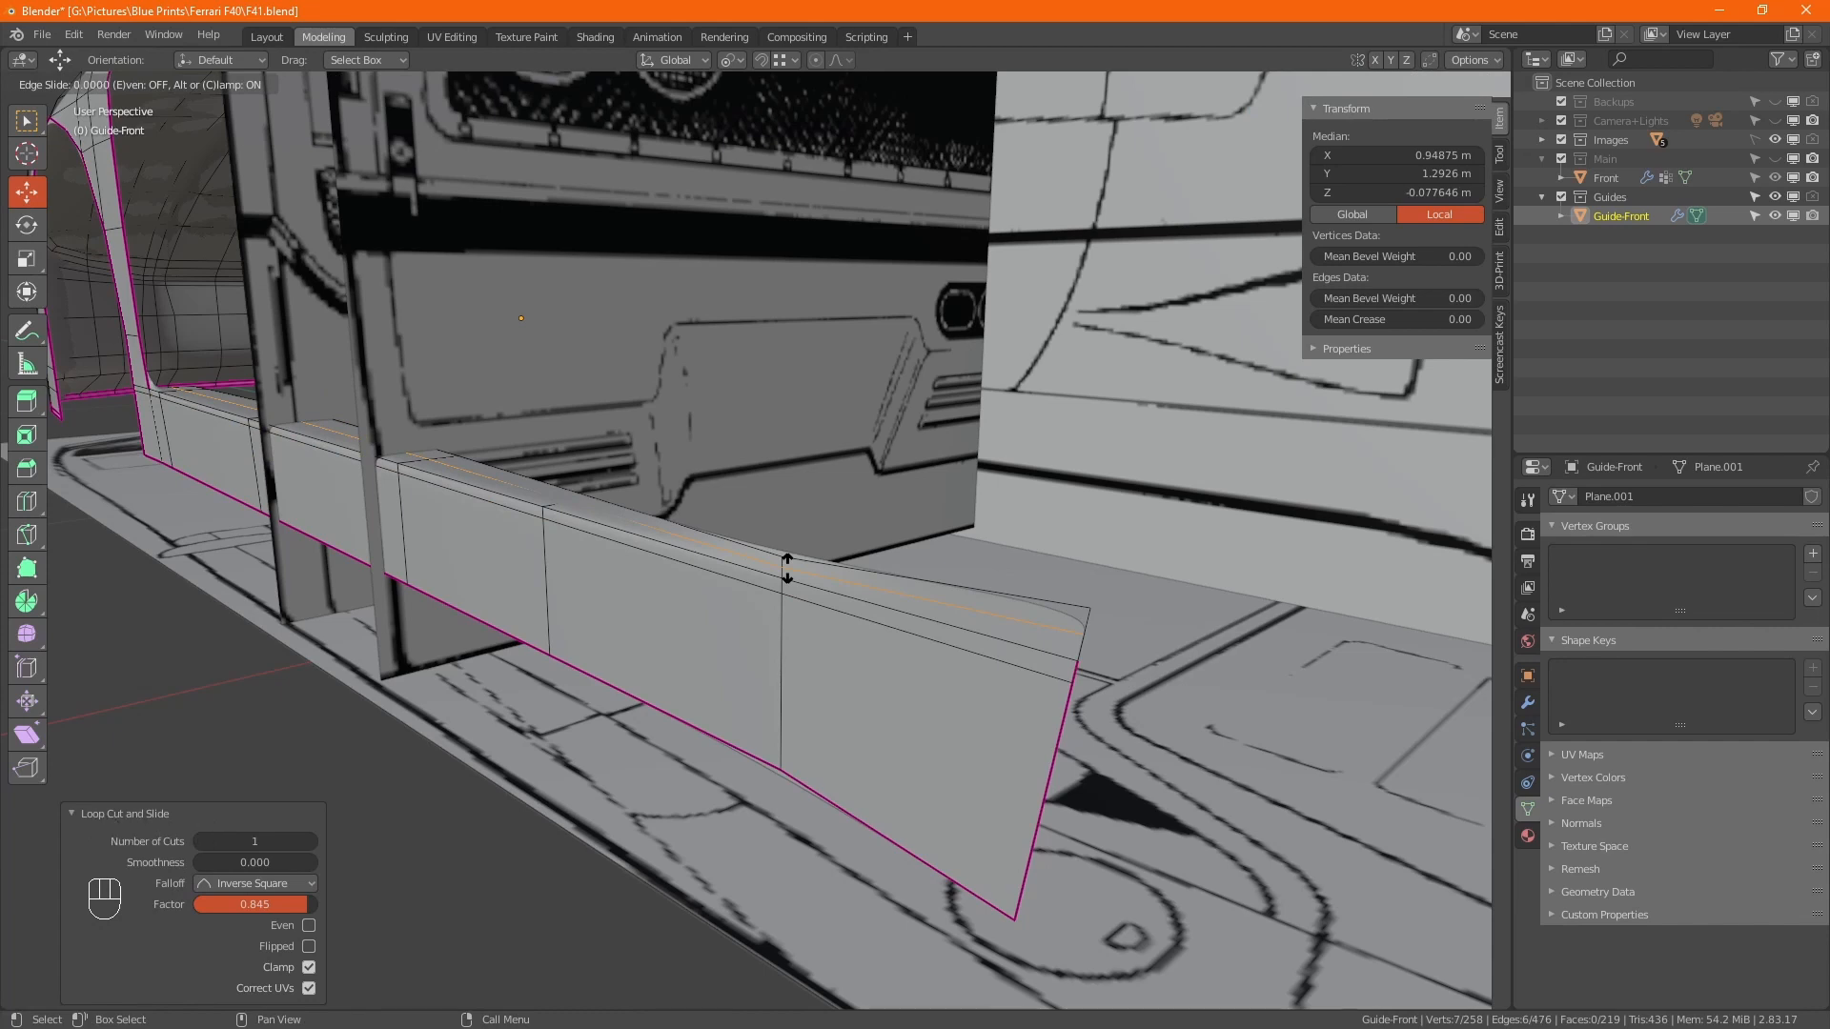
pyautogui.press('e')
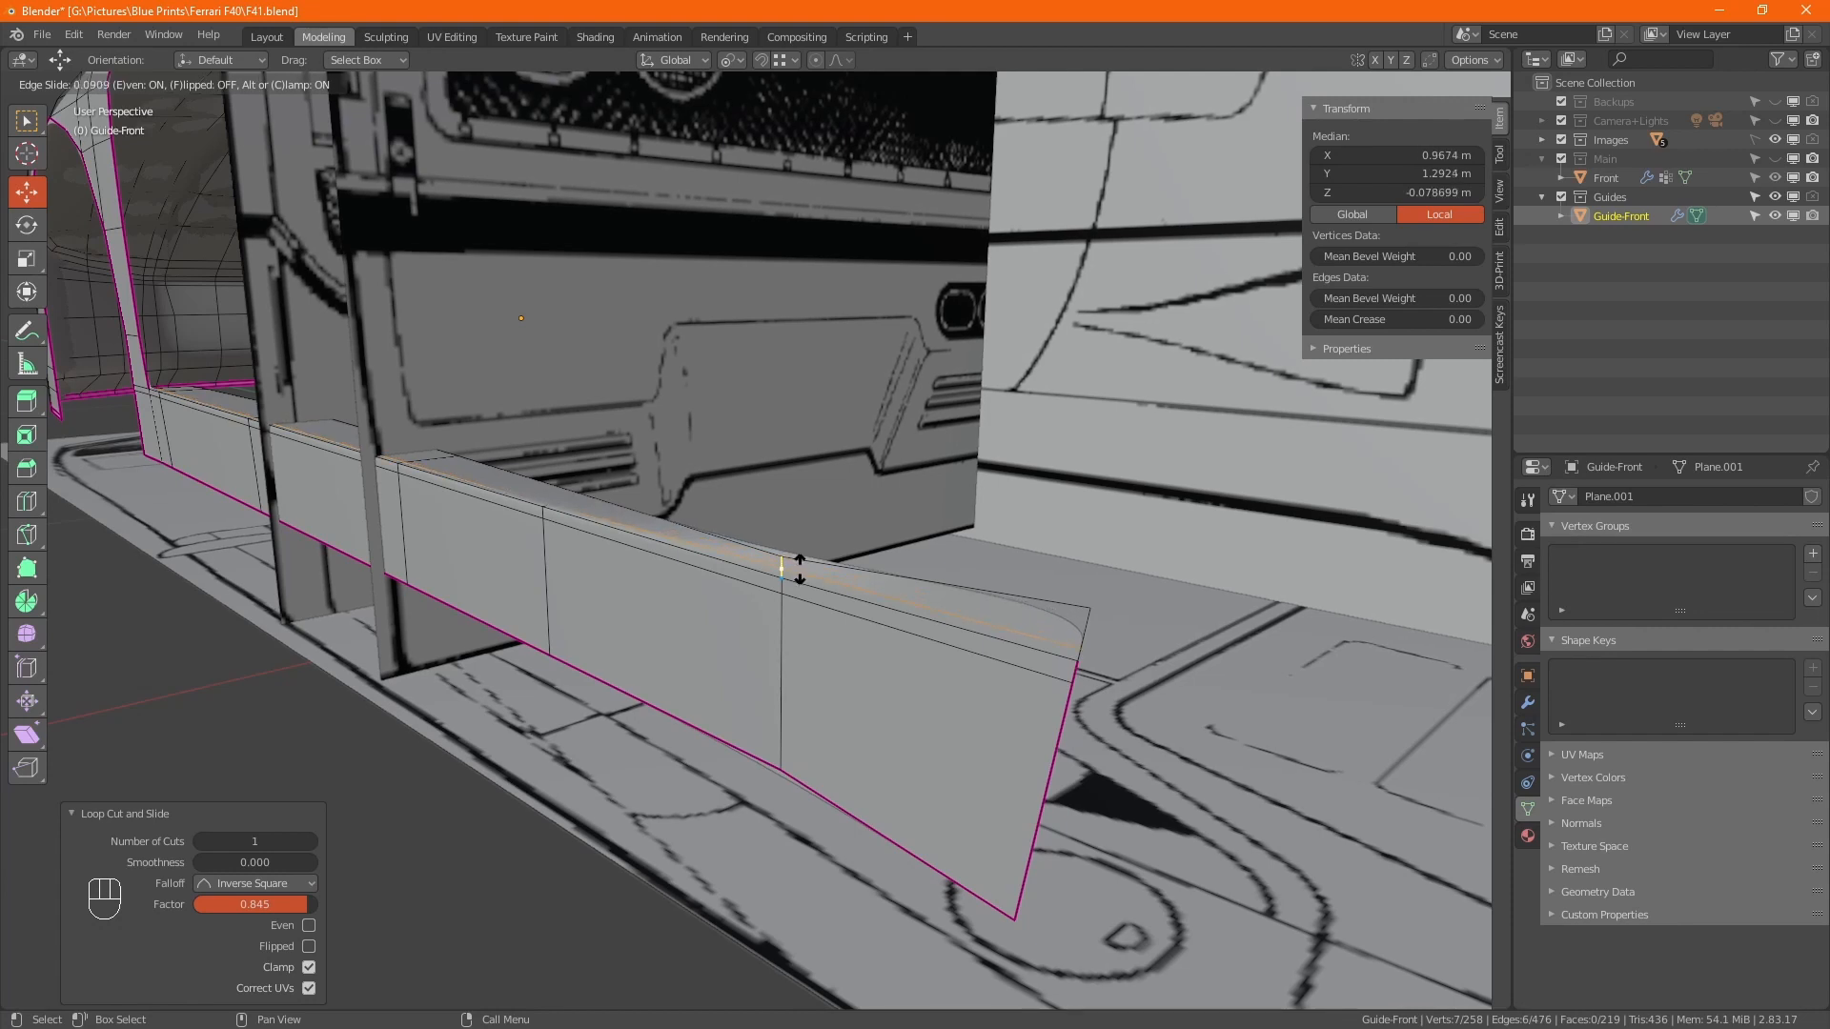
pyautogui.click(799, 572)
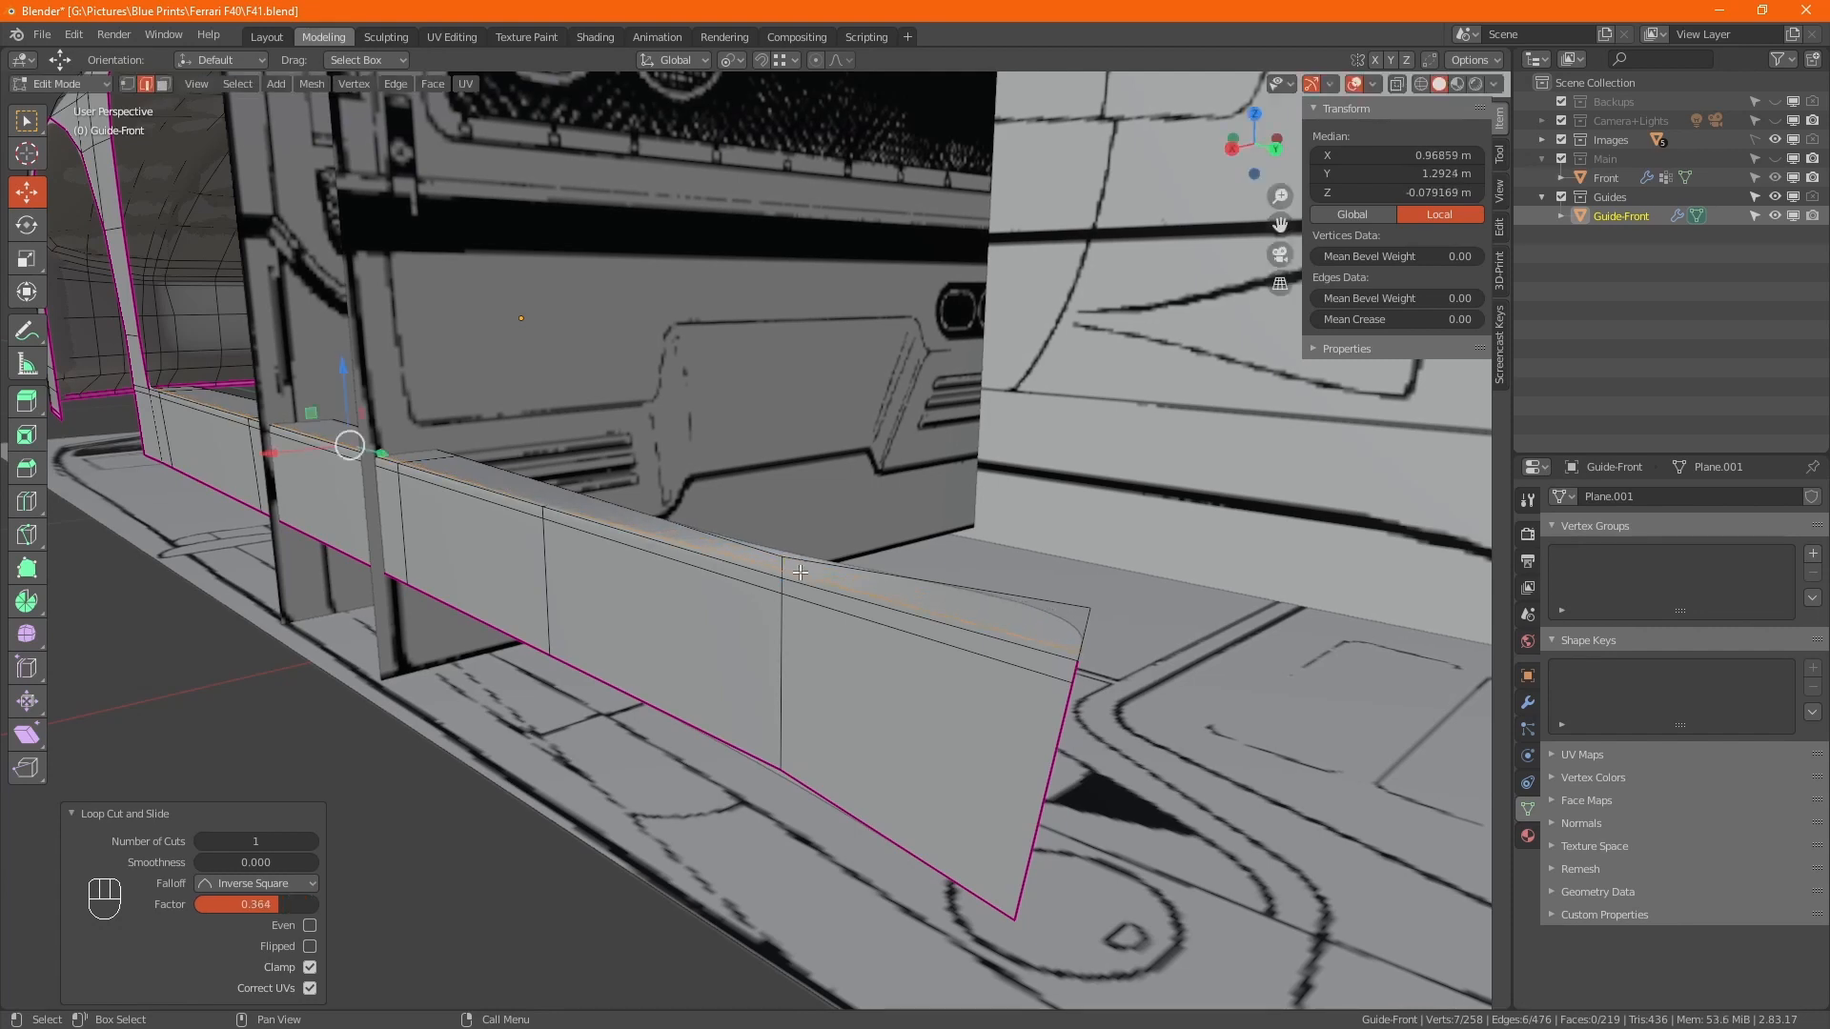
# Examine the sill's surface and the corner below the front wheel arch in Object Mode with Material Preview shading.
pyautogui.press('Tab')
pyautogui.keyDown('ctrl'); pyautogui.moveTo(855, 581); pyautogui.dragTo(883, 719, button='middle'); pyautogui.keyUp('ctrl')
pyautogui.keyDown('alt'); pyautogui.moveTo(748, 587); pyautogui.dragTo(919, 612, button='middle'); pyautogui.keyUp('alt')
pyautogui.keyDown('ctrl'); pyautogui.moveTo(802, 545); pyautogui.dragTo(612, 762, button='middle'); pyautogui.keyUp('ctrl')
pyautogui.keyDown('alt'); pyautogui.moveTo(1020, 655); pyautogui.dragTo(1029, 591, button='middle'); pyautogui.keyUp('alt')
pyautogui.click(1458, 84)
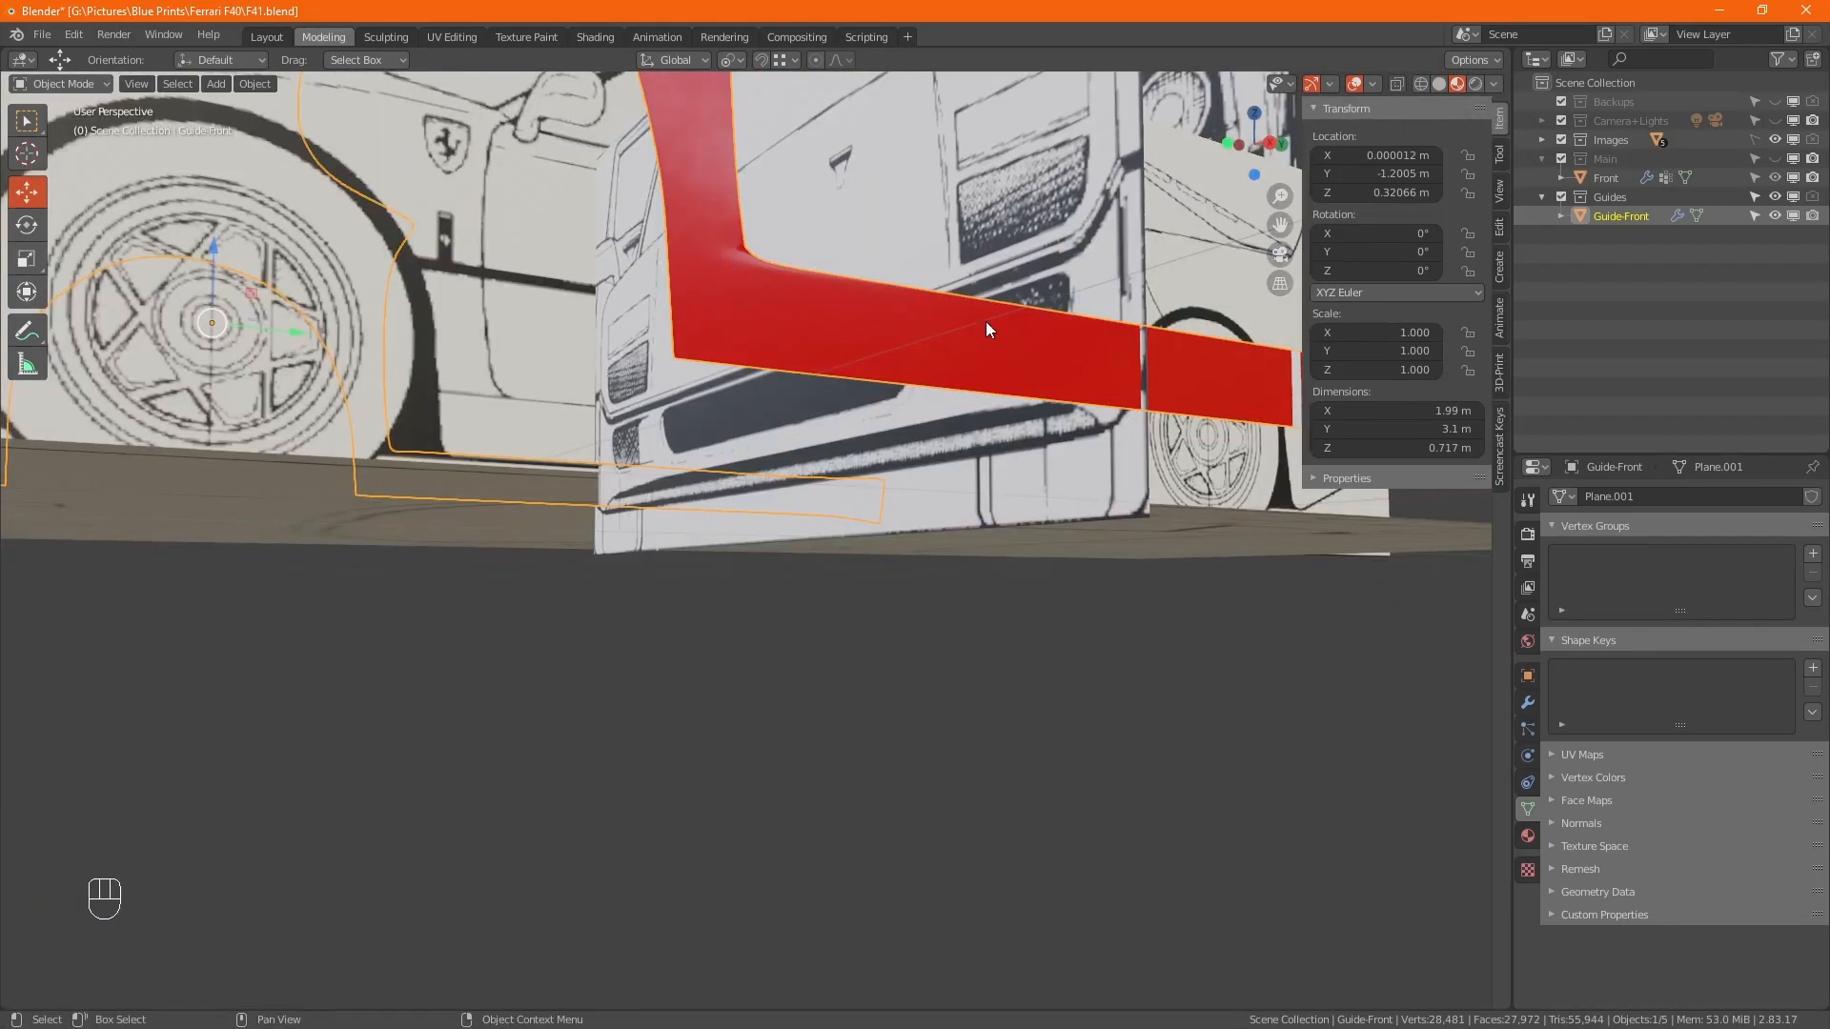
pyautogui.keyDown('alt'); pyautogui.moveTo(986, 322); pyautogui.dragTo(930, 308, button='middle'); pyautogui.keyUp('alt')
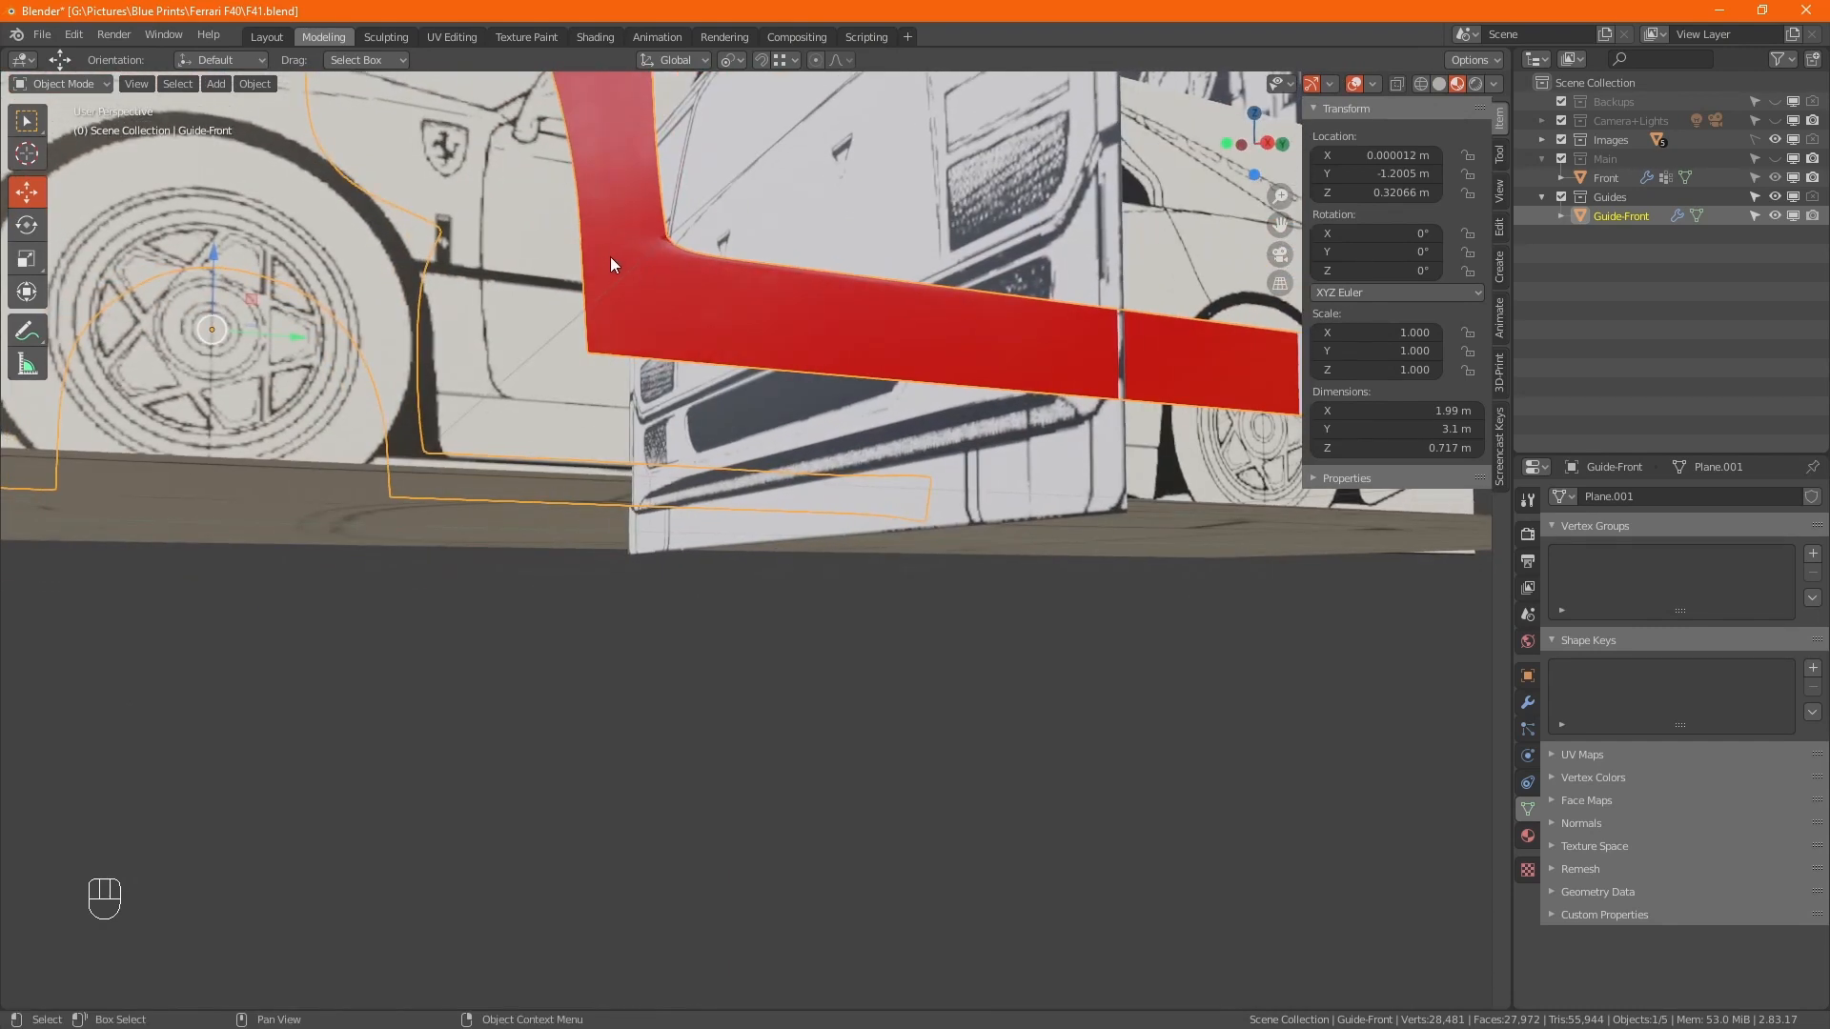
pyautogui.keyDown('alt'); pyautogui.moveTo(610, 255); pyautogui.dragTo(690, 398, button='middle'); pyautogui.keyUp('alt')
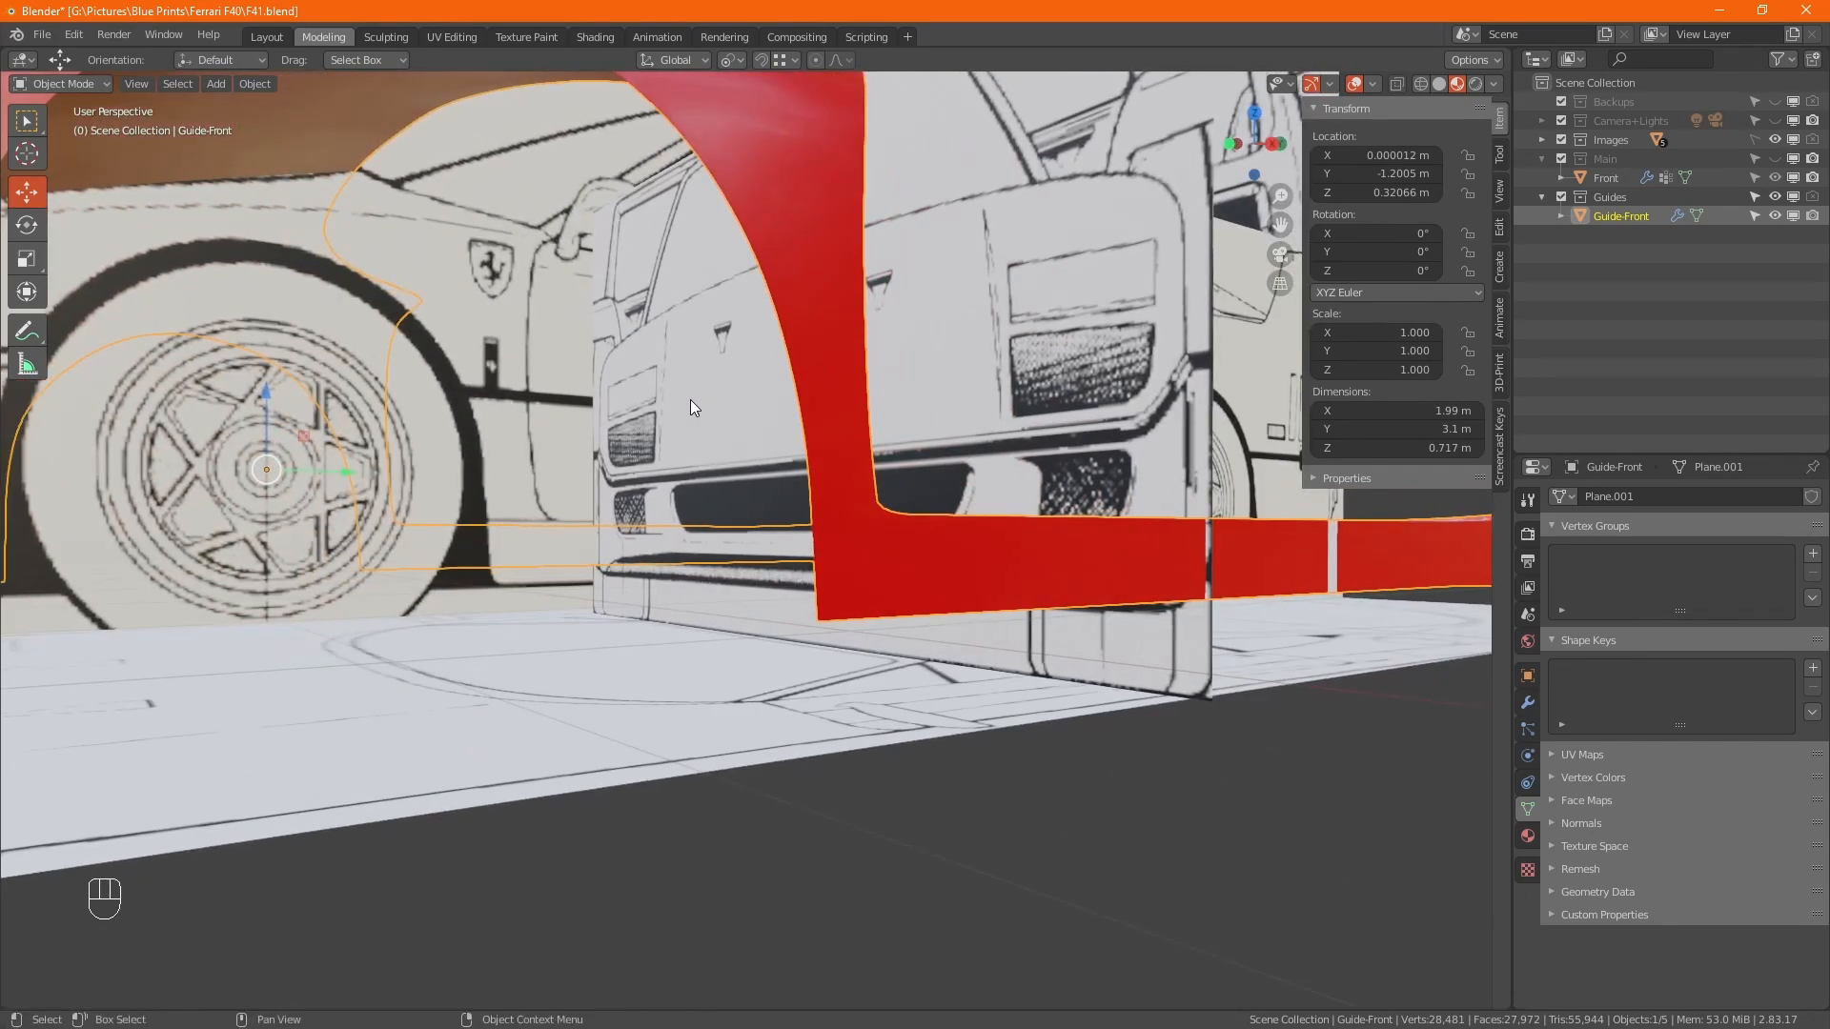
# Edge-slide the loop on top of the ledge slightly inward by a factor of about -0.028.
pyautogui.press('Tab')
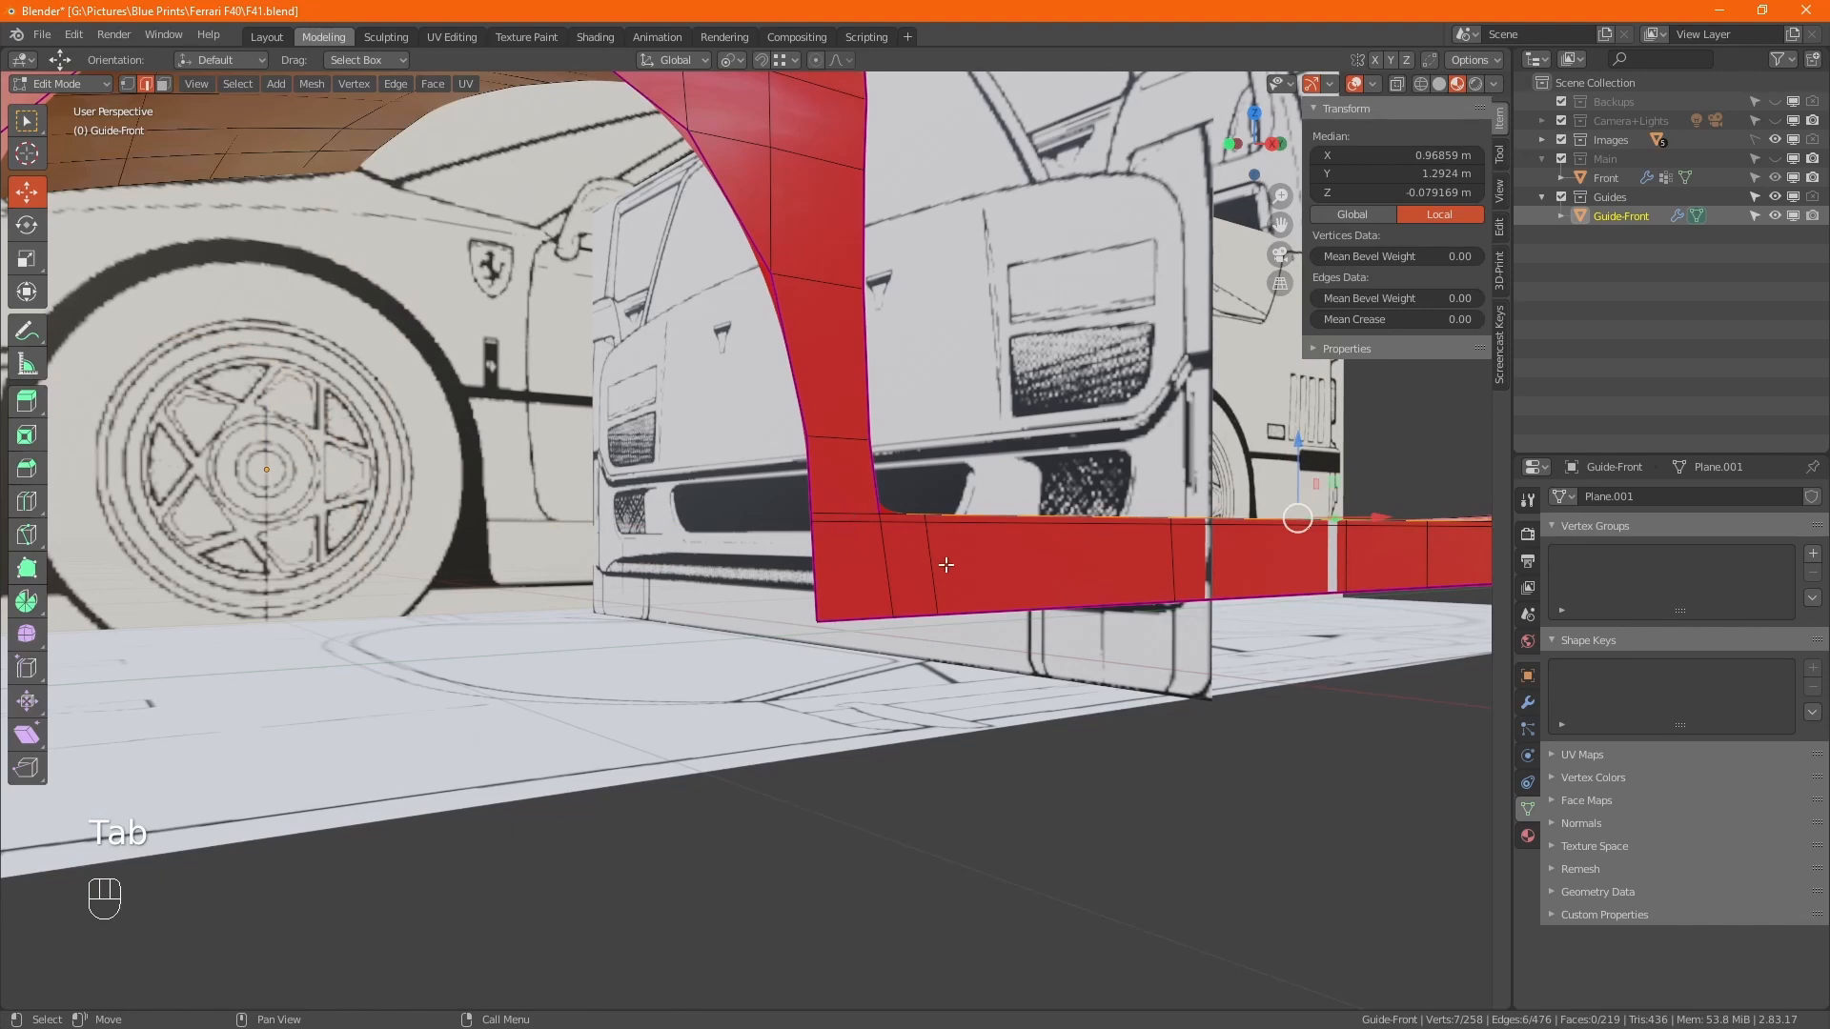
pyautogui.keyDown('alt'); pyautogui.moveTo(945, 565); pyautogui.dragTo(1074, 634, button='middle'); pyautogui.keyUp('alt')
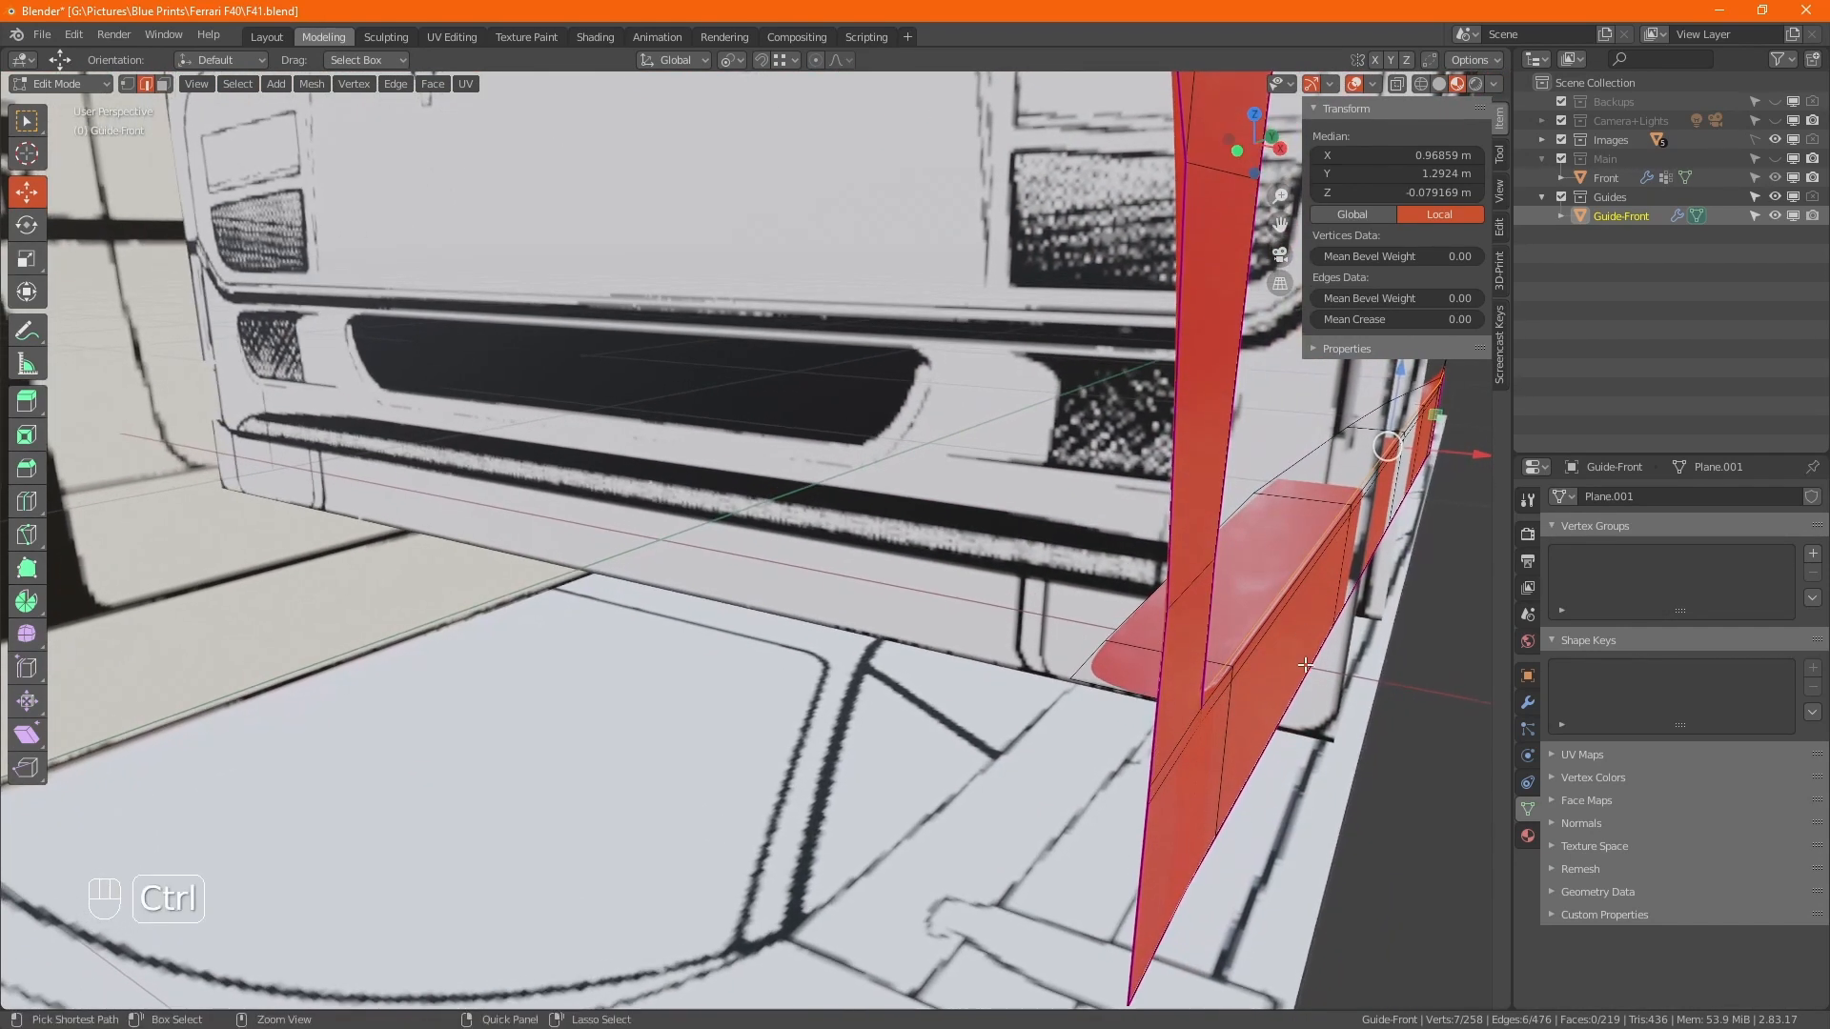
pyautogui.press('g')
pyautogui.press('g')
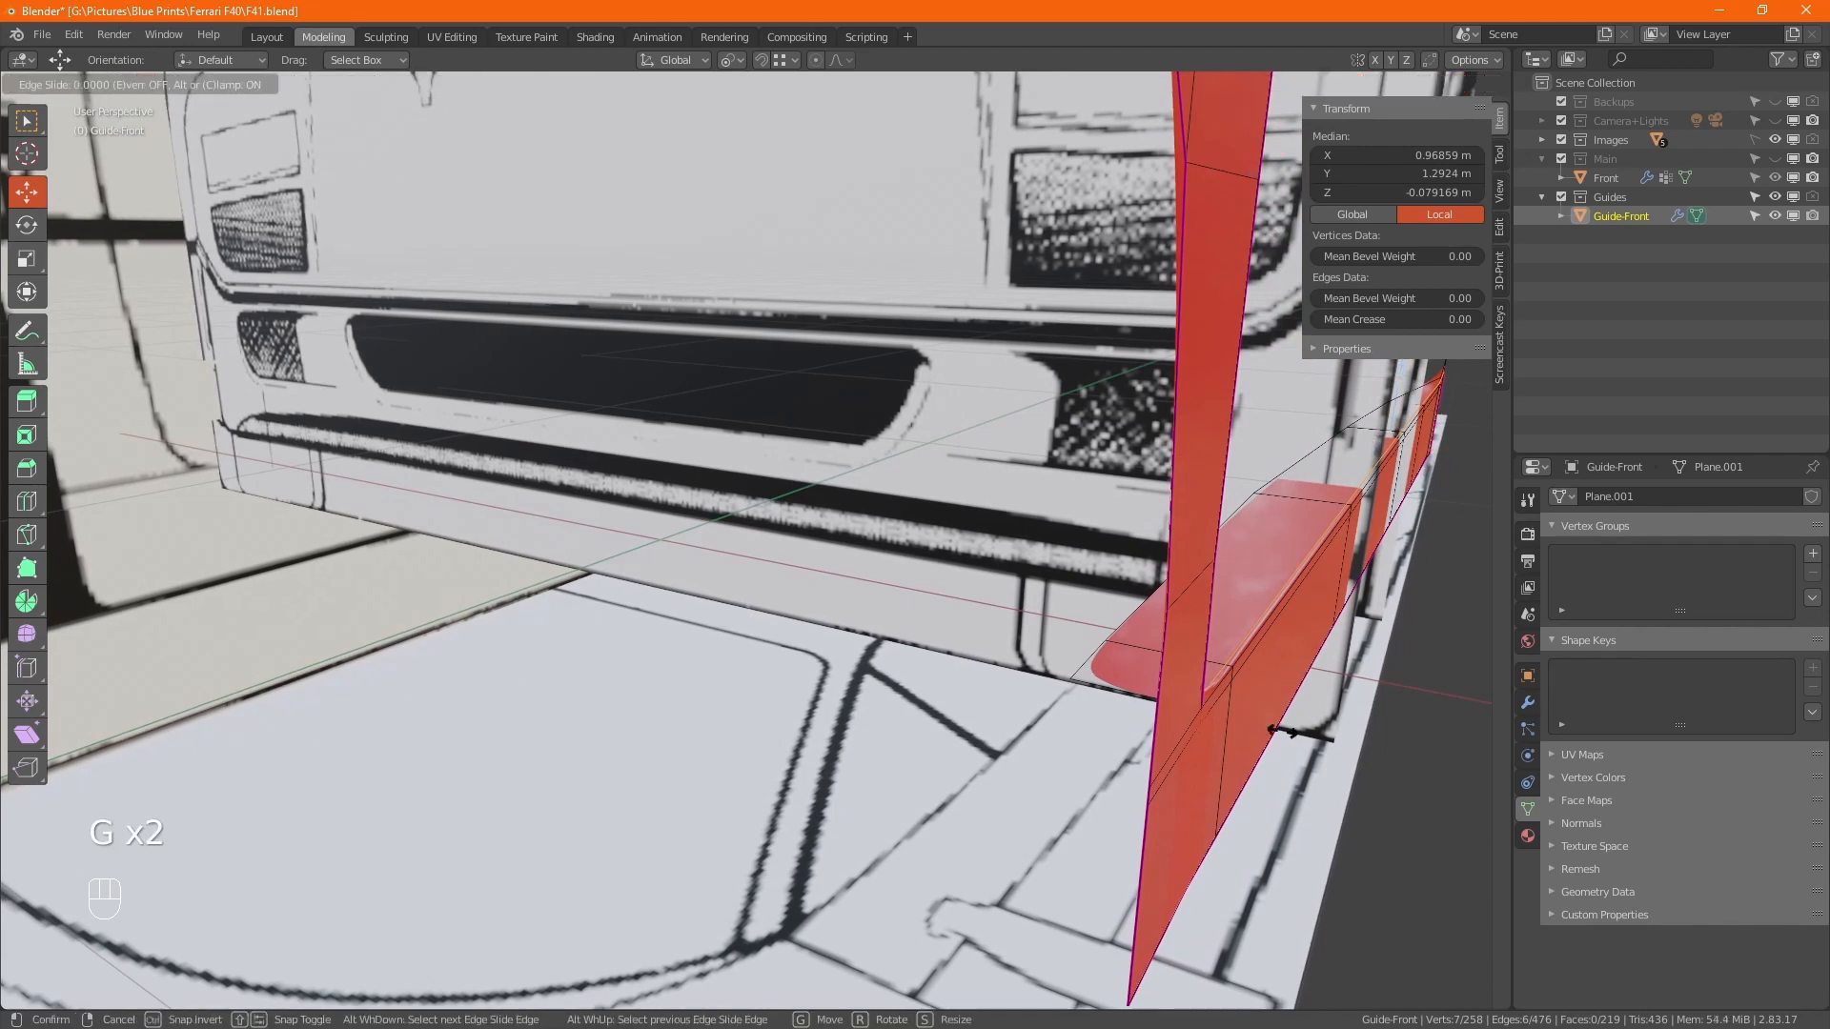
pyautogui.click(1282, 731)
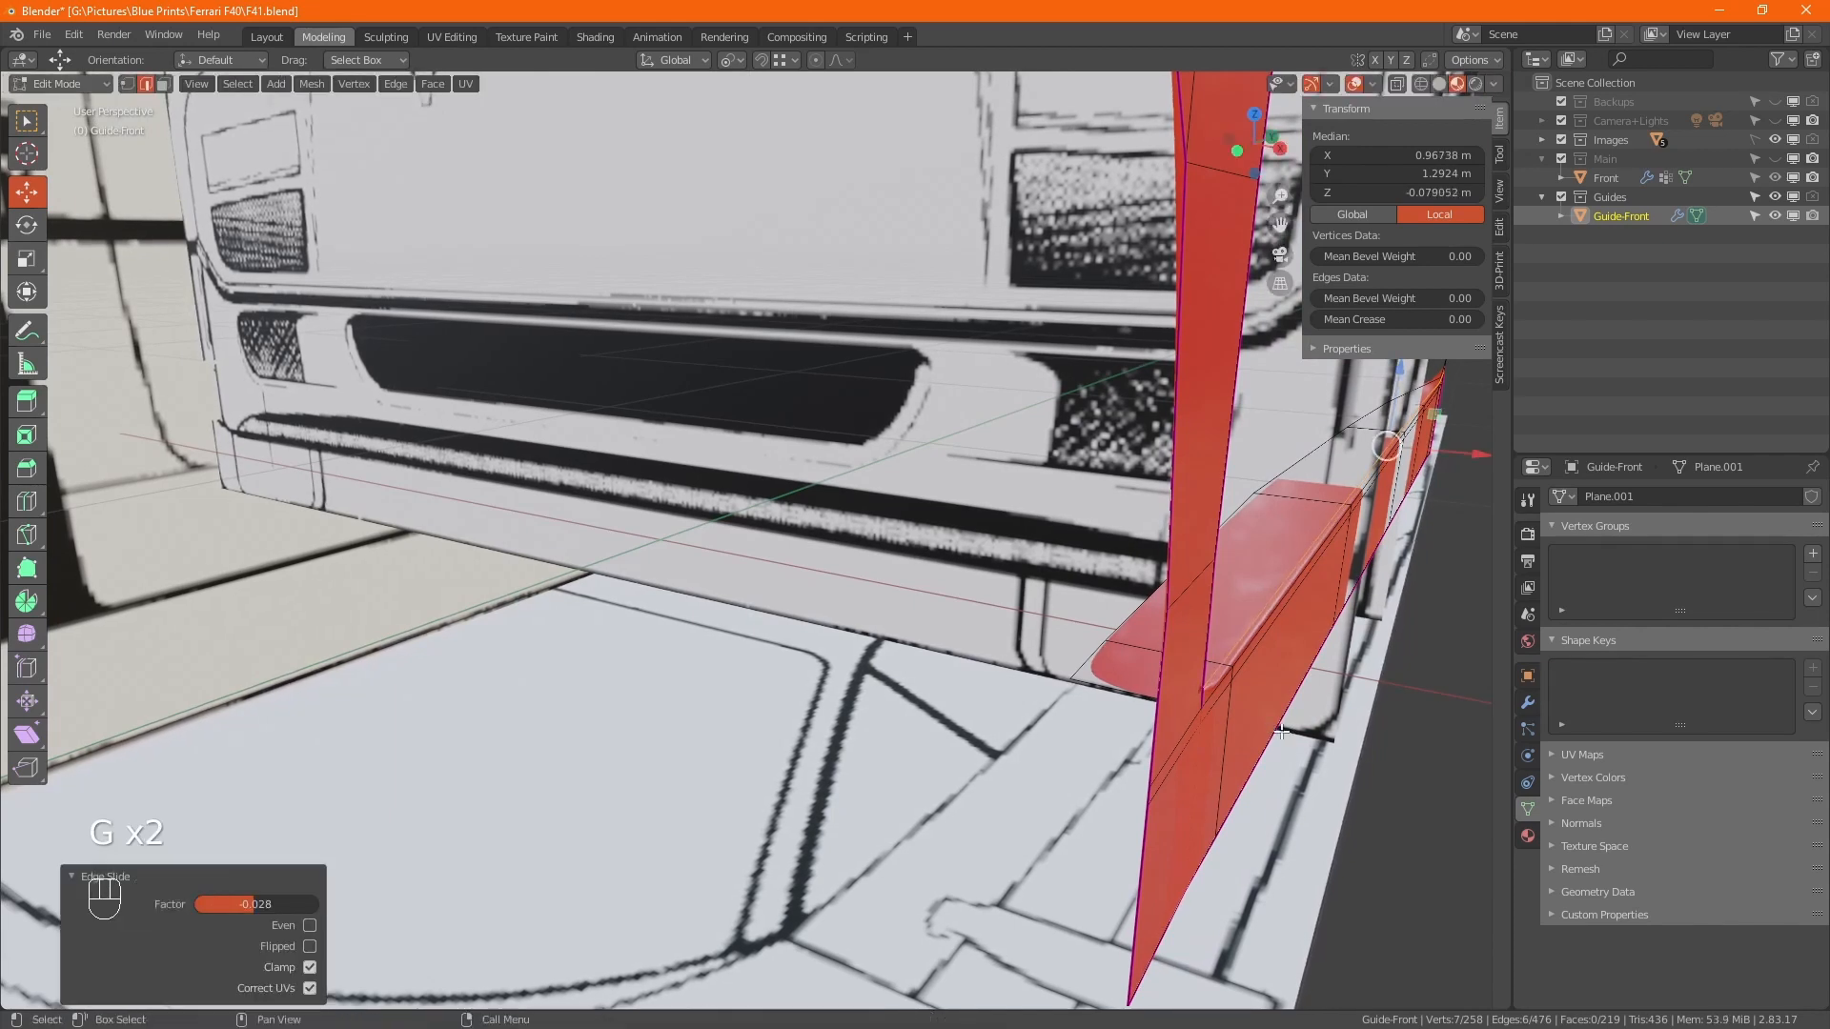
# Examine the whole guide panel in perspective and against the side blueprint in right view, and return to Solid shading.
pyautogui.press('Tab')
pyautogui.moveTo(1272, 661); pyautogui.dragTo(808, 638, button='middle')
pyautogui.press('KP_Decimal')
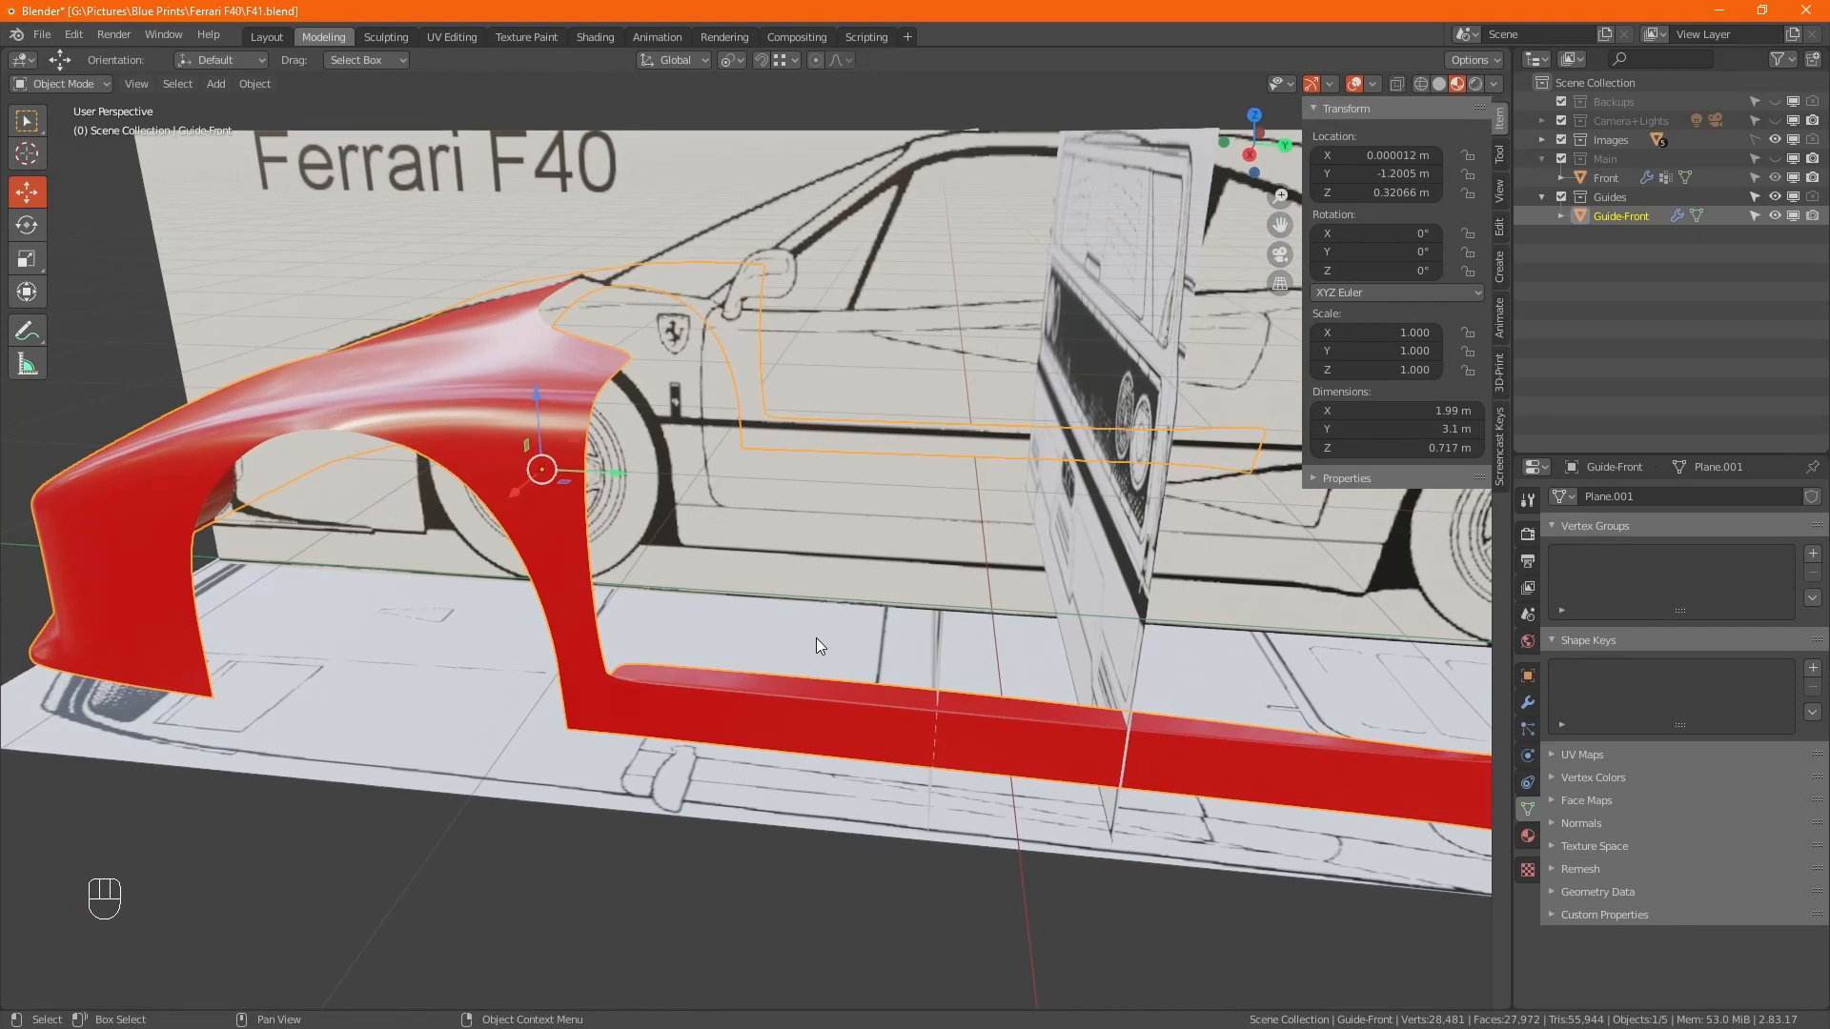
pyautogui.press('KP_3')
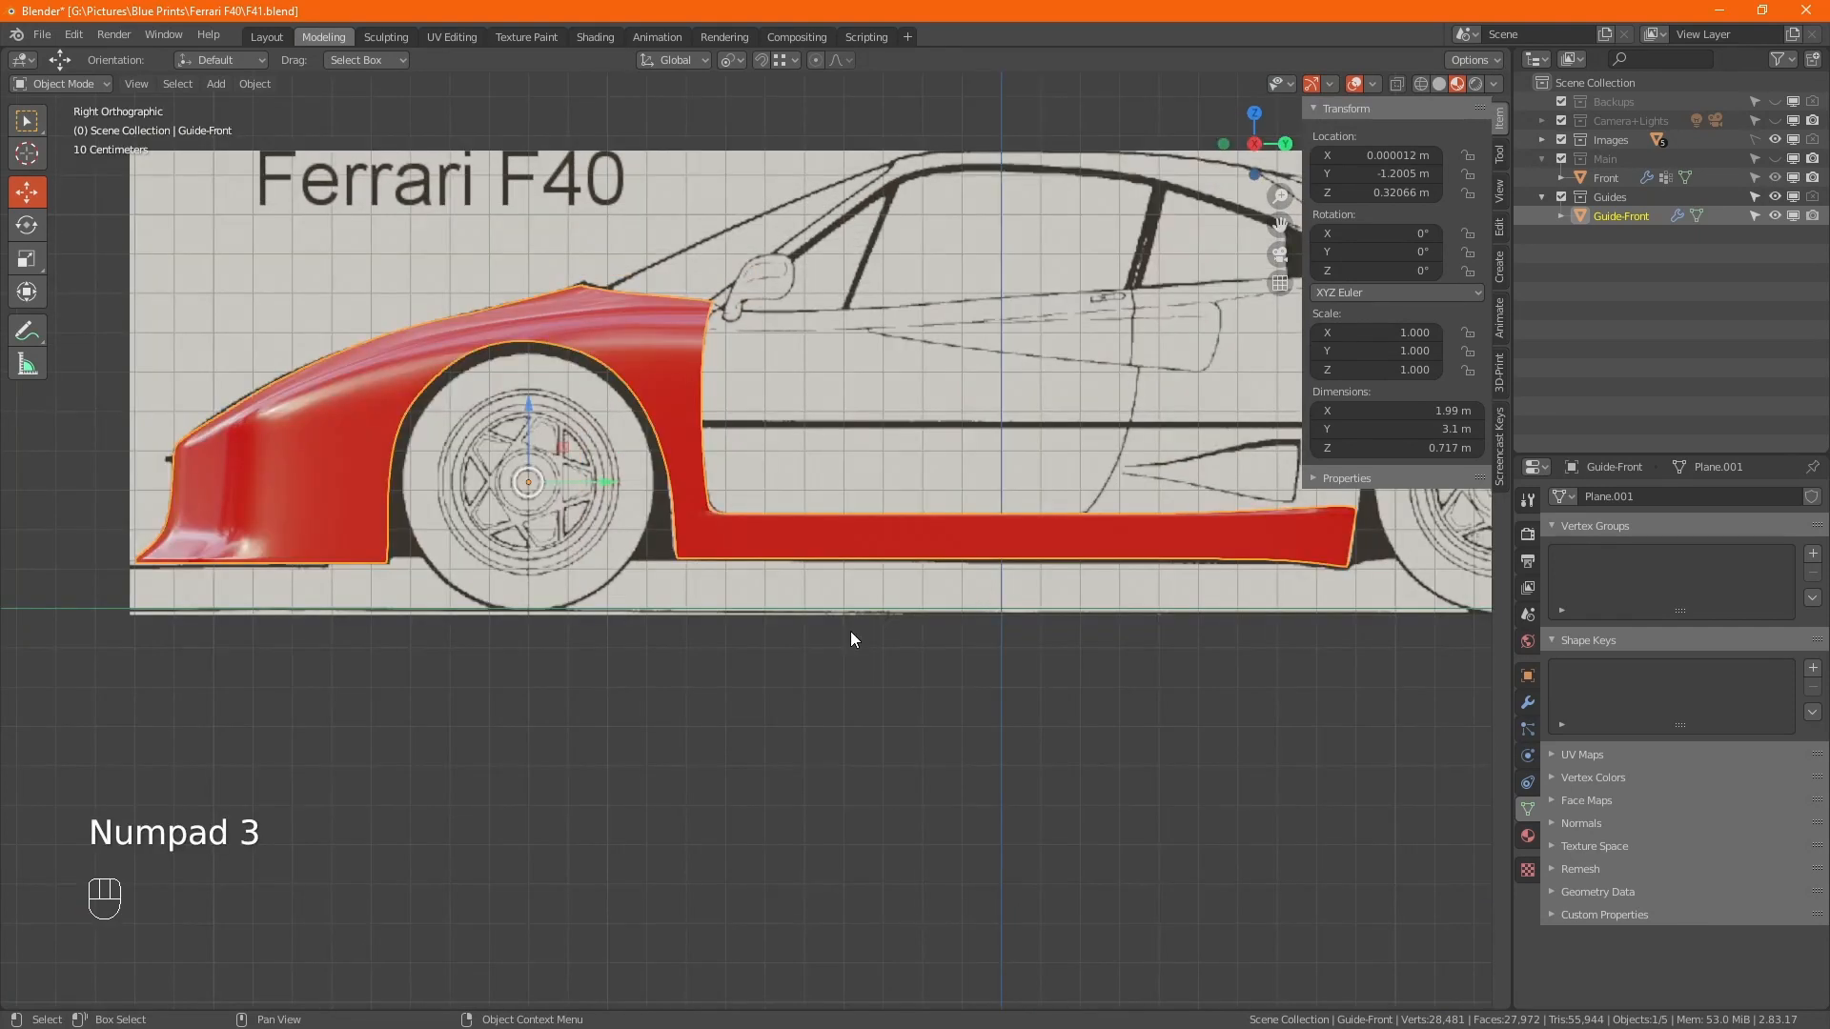
pyautogui.moveTo(930, 497); pyautogui.dragTo(483, 700, button='middle')
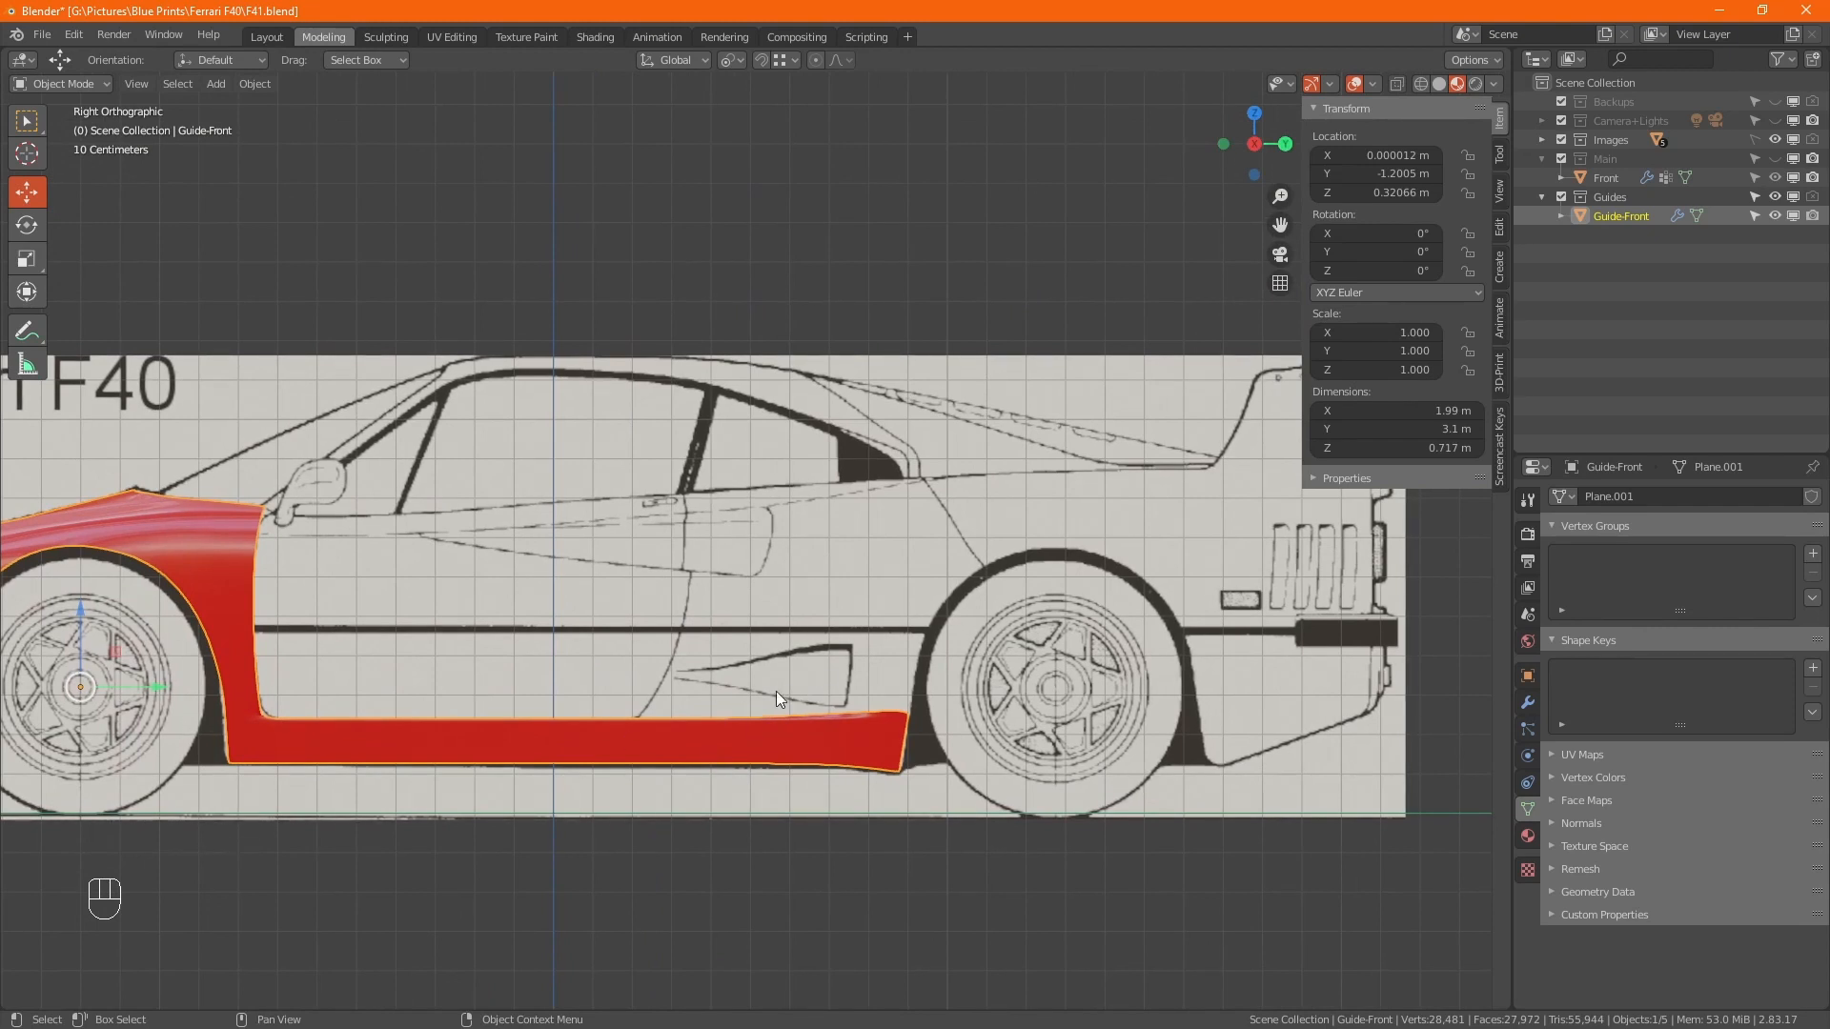
pyautogui.click(1439, 83)
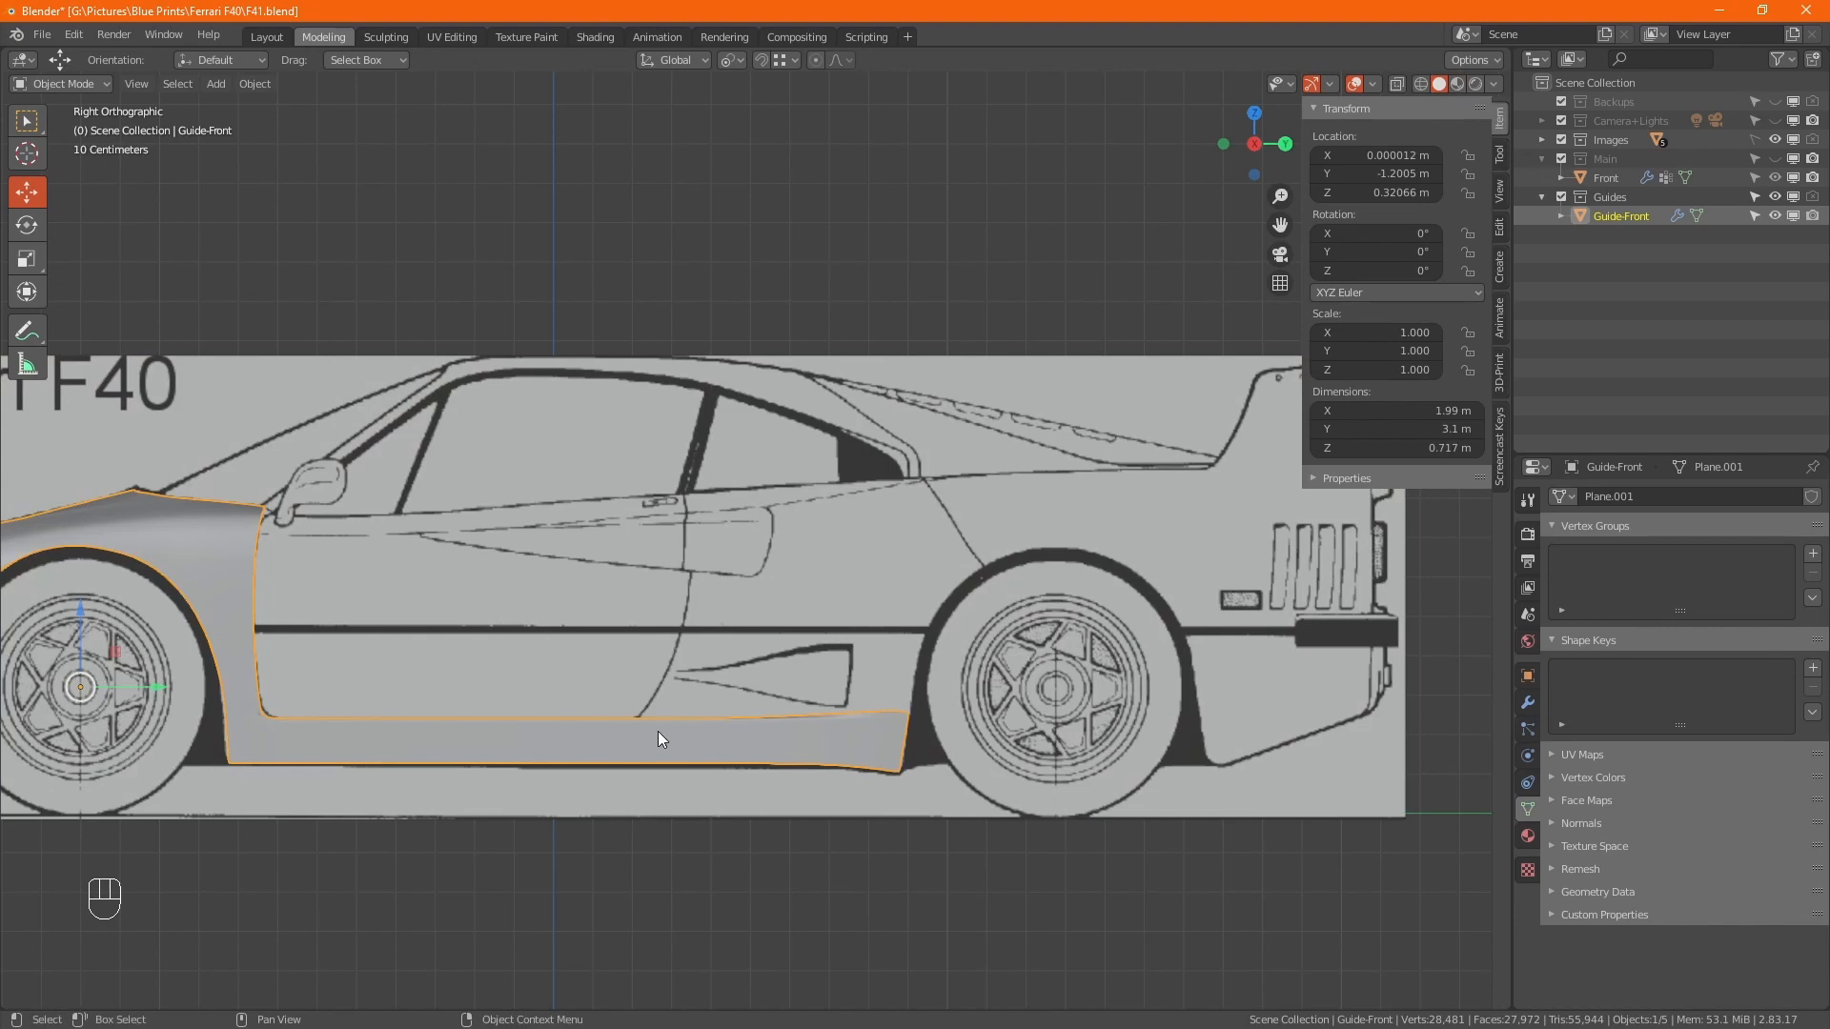
# Select the three rearmost edges of the ledge's inner border and, in right view with X-ray on, extrude them about 0.19 m up along Z.
pyautogui.keyDown('alt'); pyautogui.moveTo(797, 740); pyautogui.dragTo(855, 806); pyautogui.keyUp('alt')
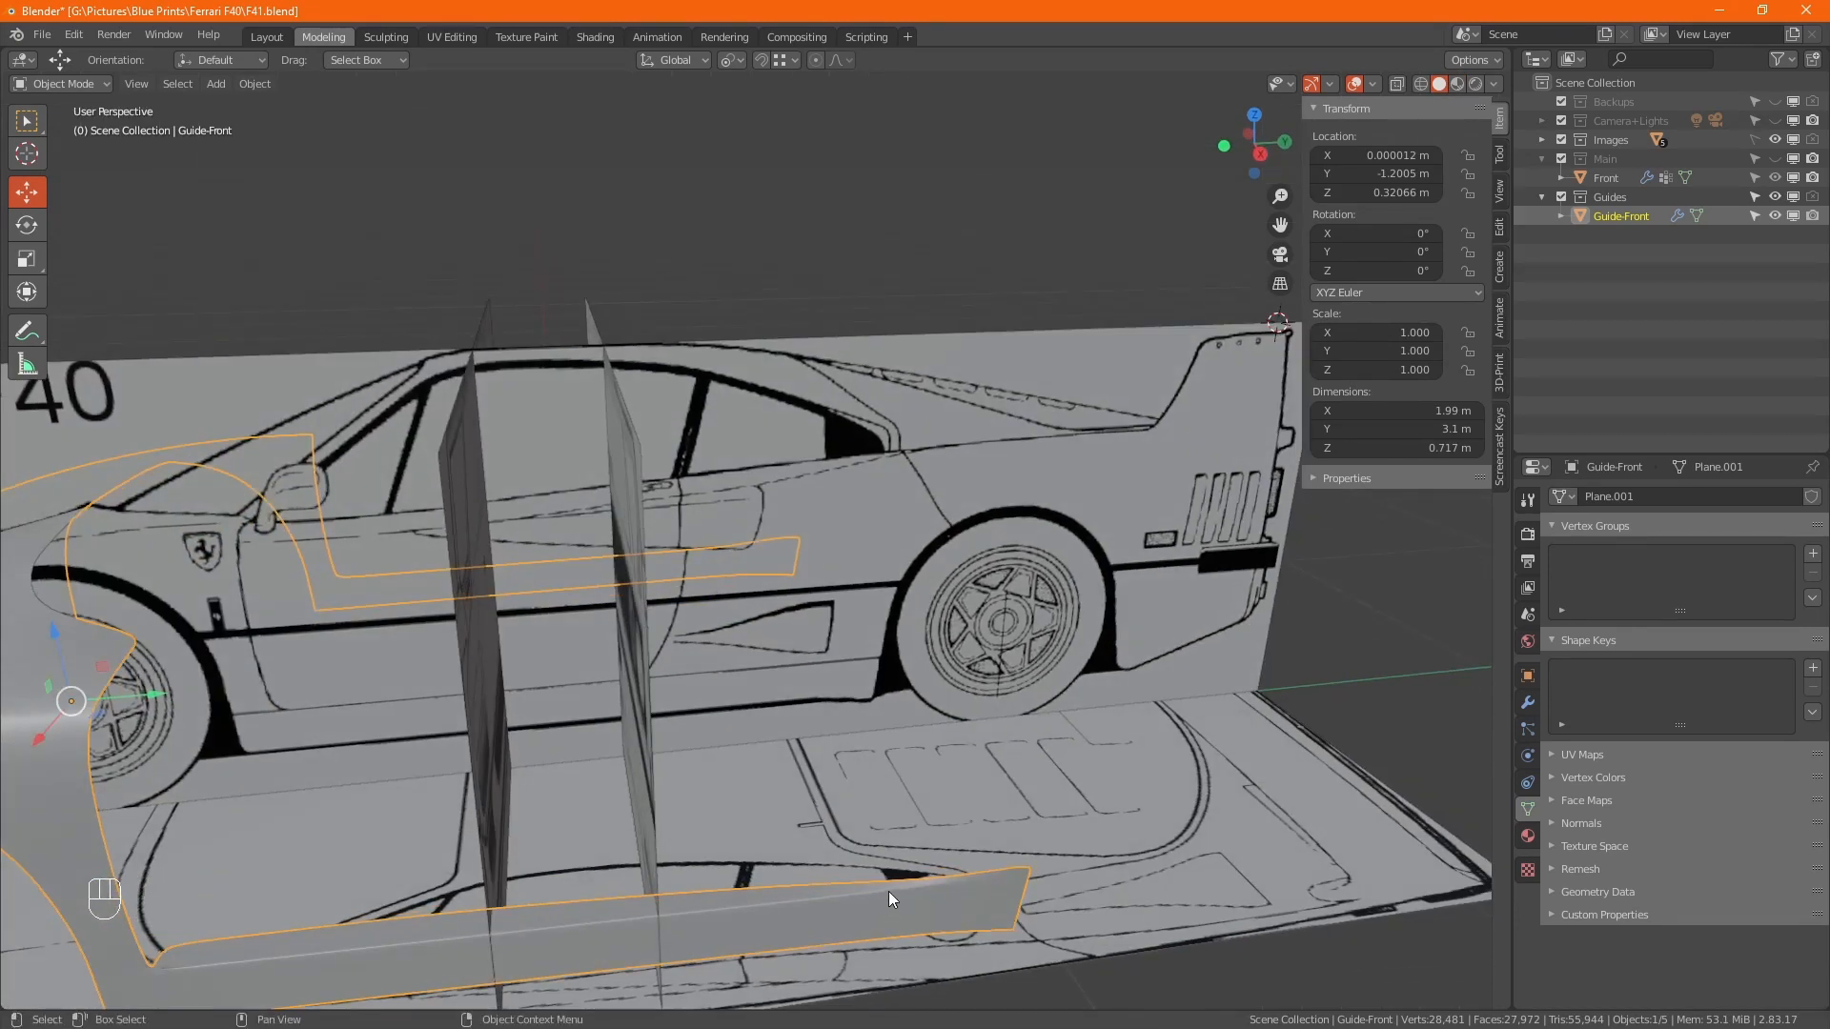
pyautogui.press('Tab')
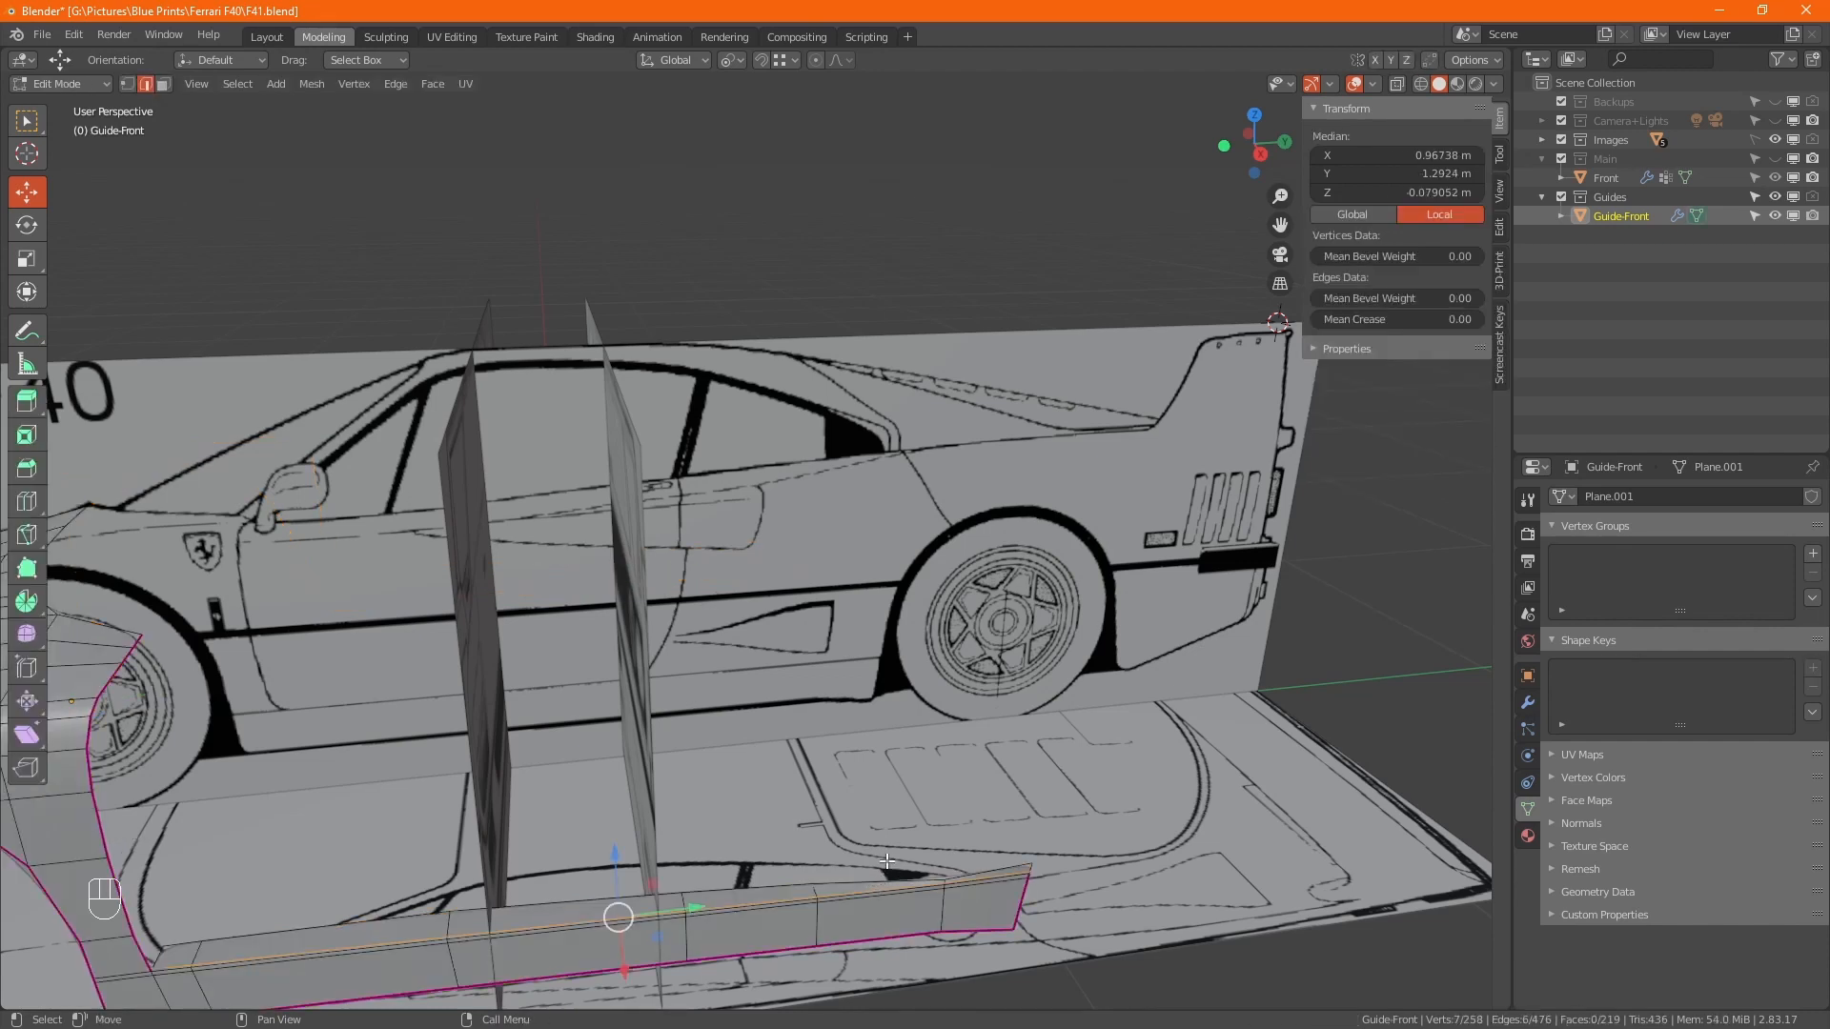
pyautogui.click(714, 888)
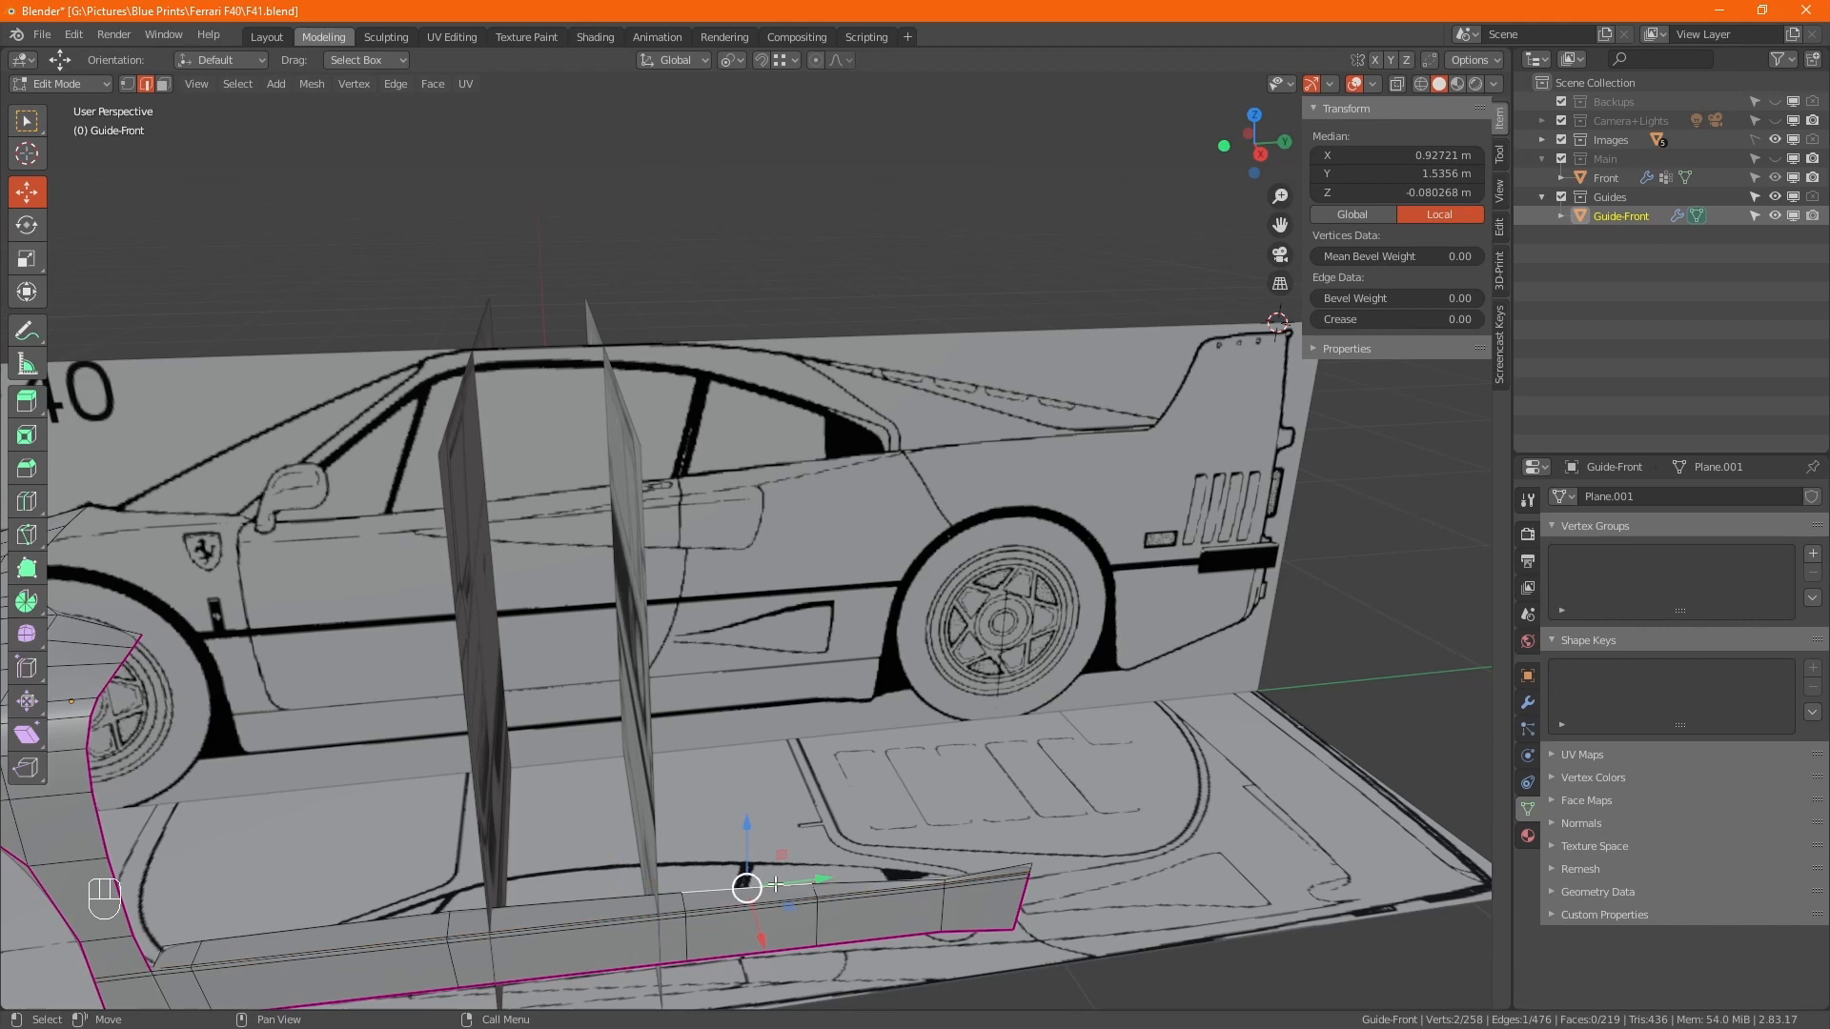
pyautogui.keyDown('ctrl'); pyautogui.click(1003, 862); pyautogui.keyUp('ctrl')
pyautogui.keyDown('alt'); pyautogui.moveTo(981, 866); pyautogui.dragTo(924, 794, button='middle'); pyautogui.keyUp('alt')
pyautogui.press('KP_3')
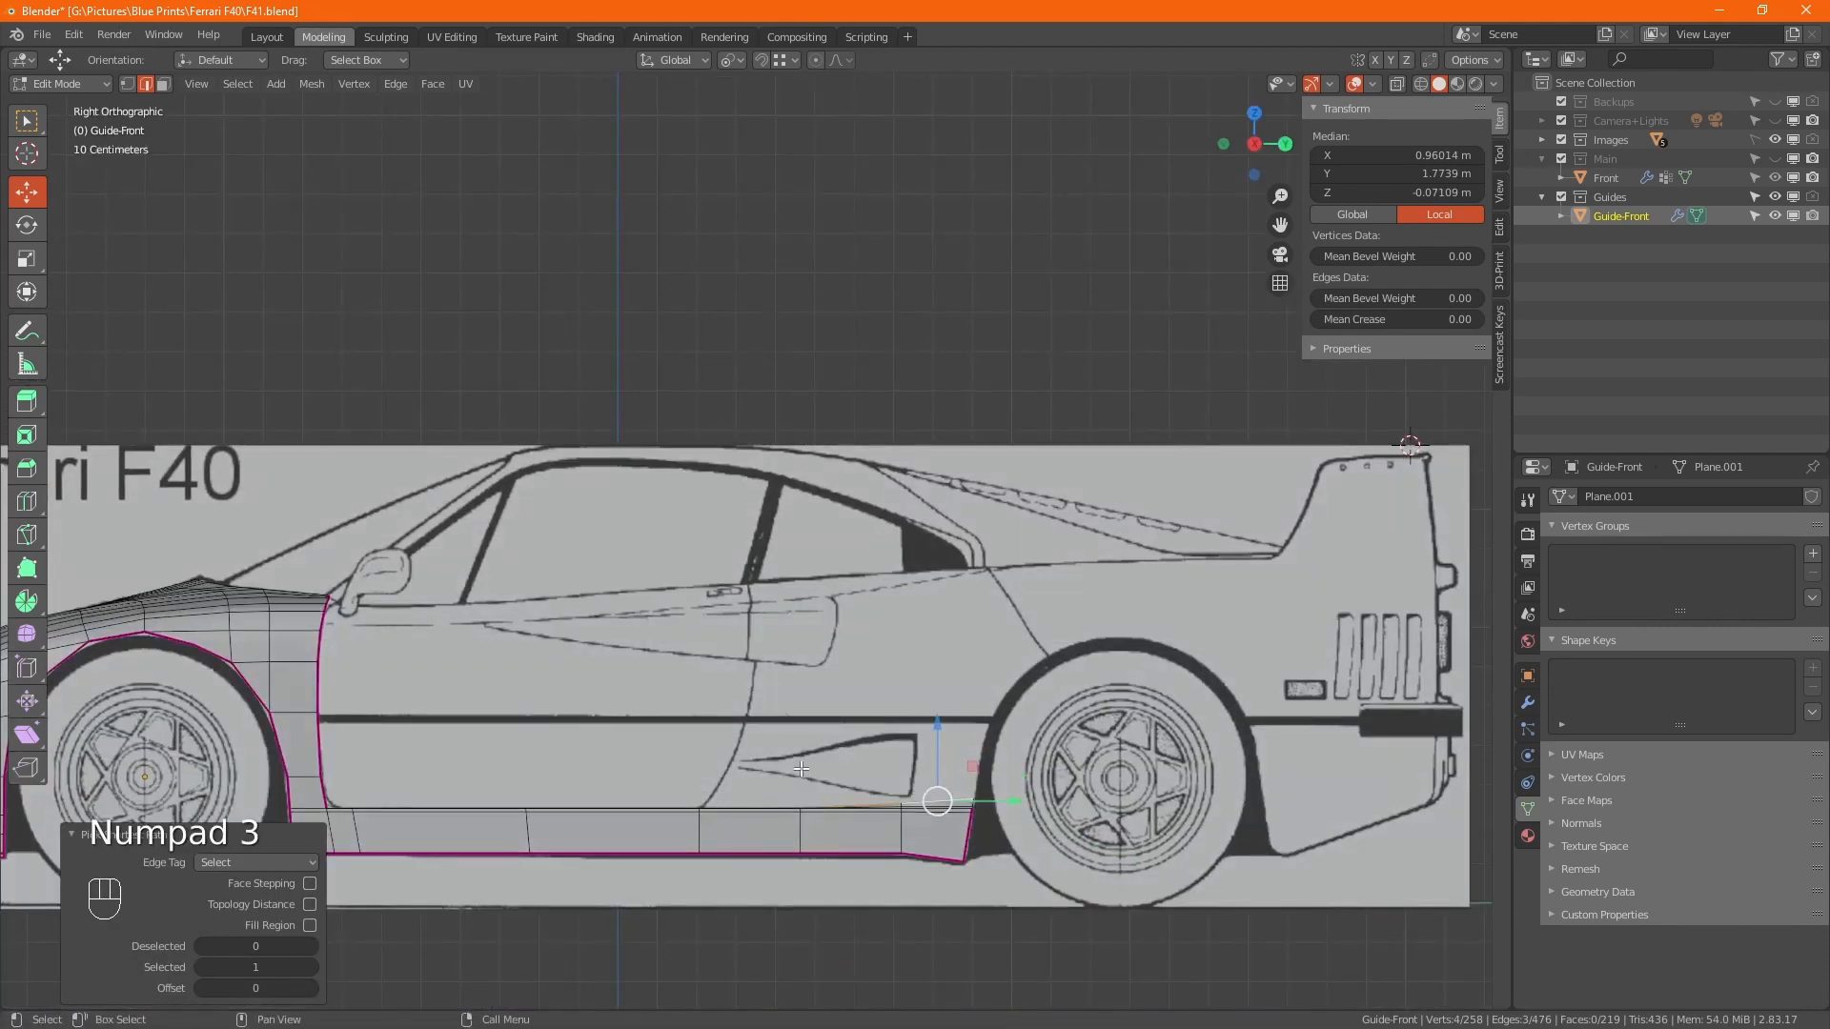
pyautogui.hotkey('alt', 'z')
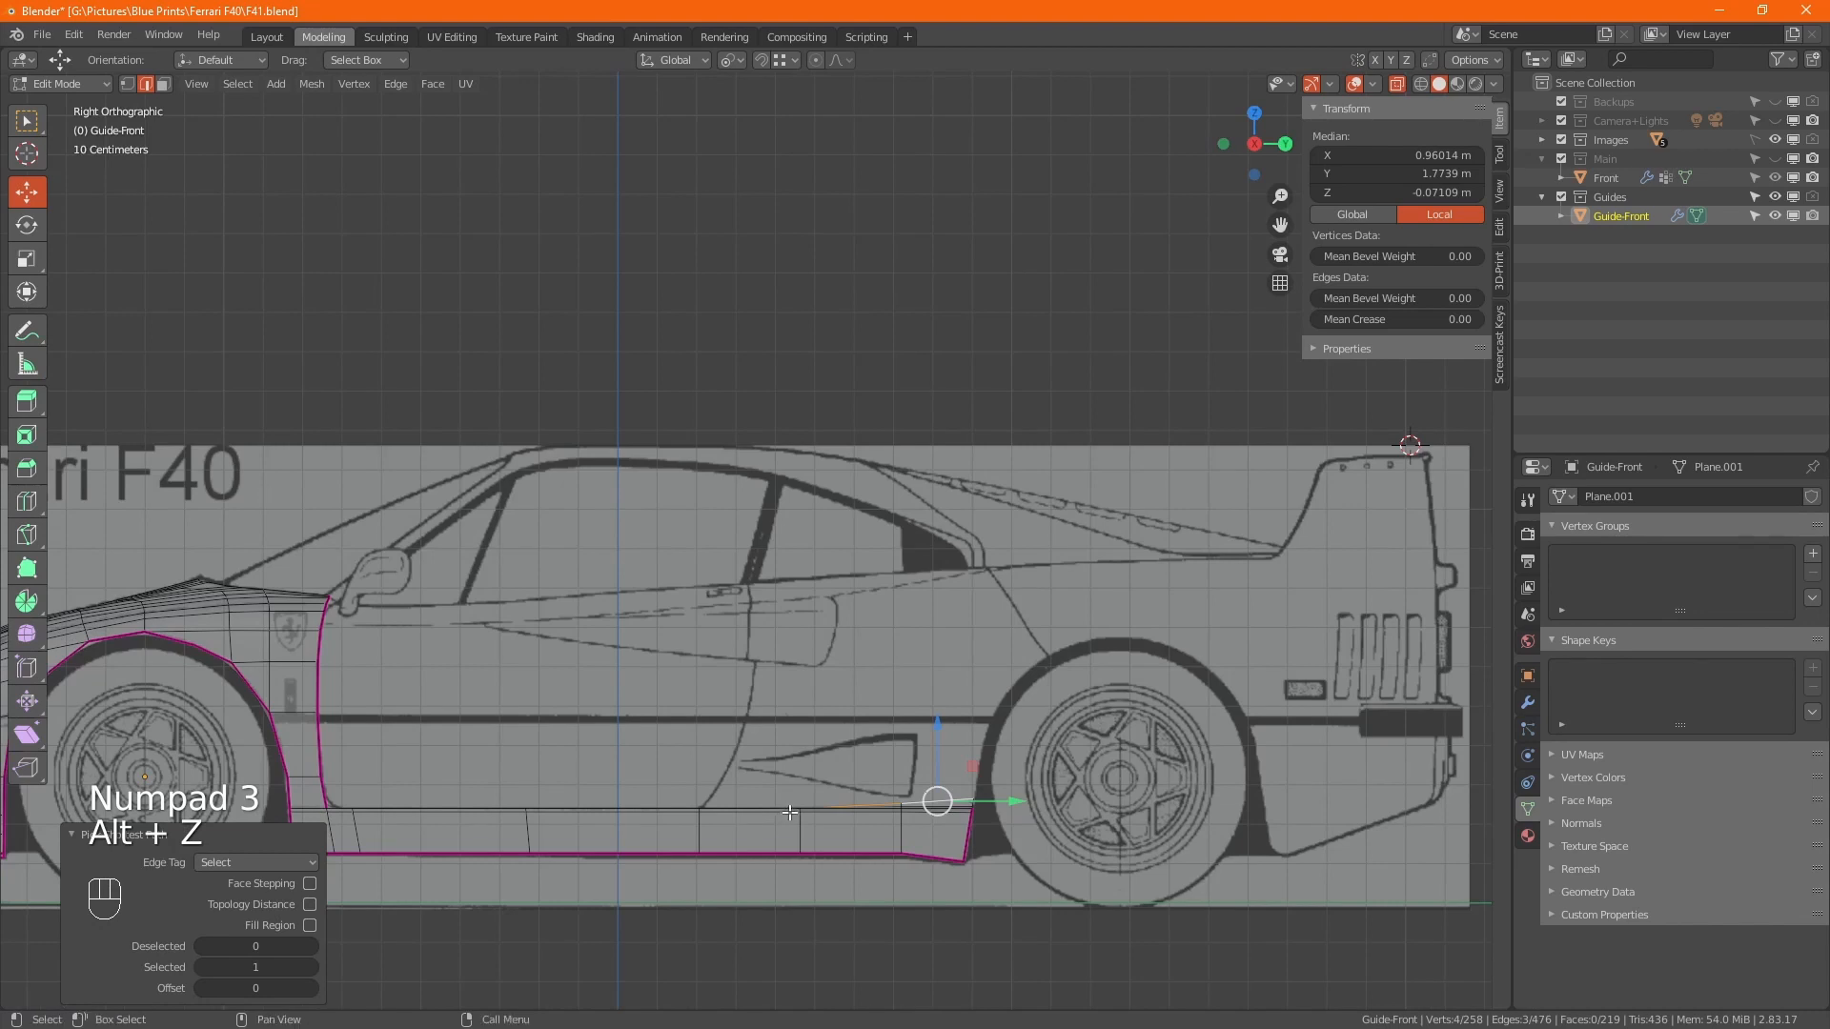
pyautogui.press('1')
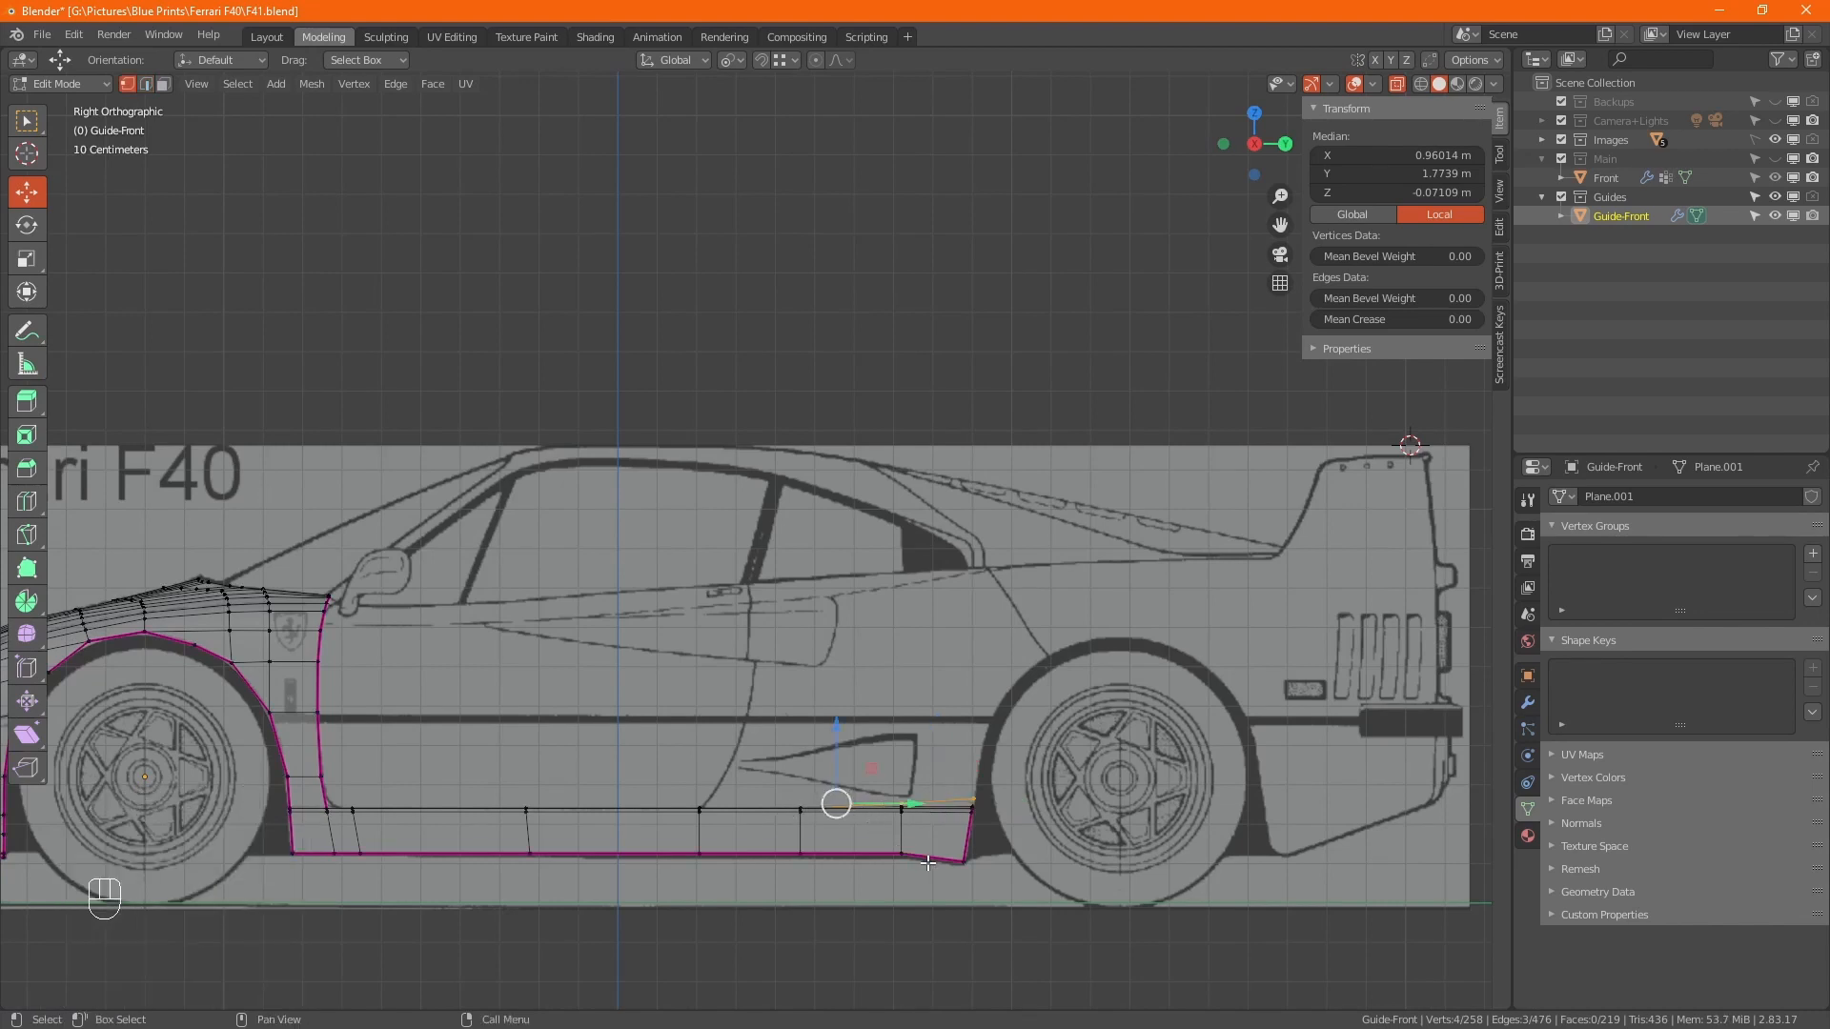
pyautogui.press('e')
pyautogui.press('z')
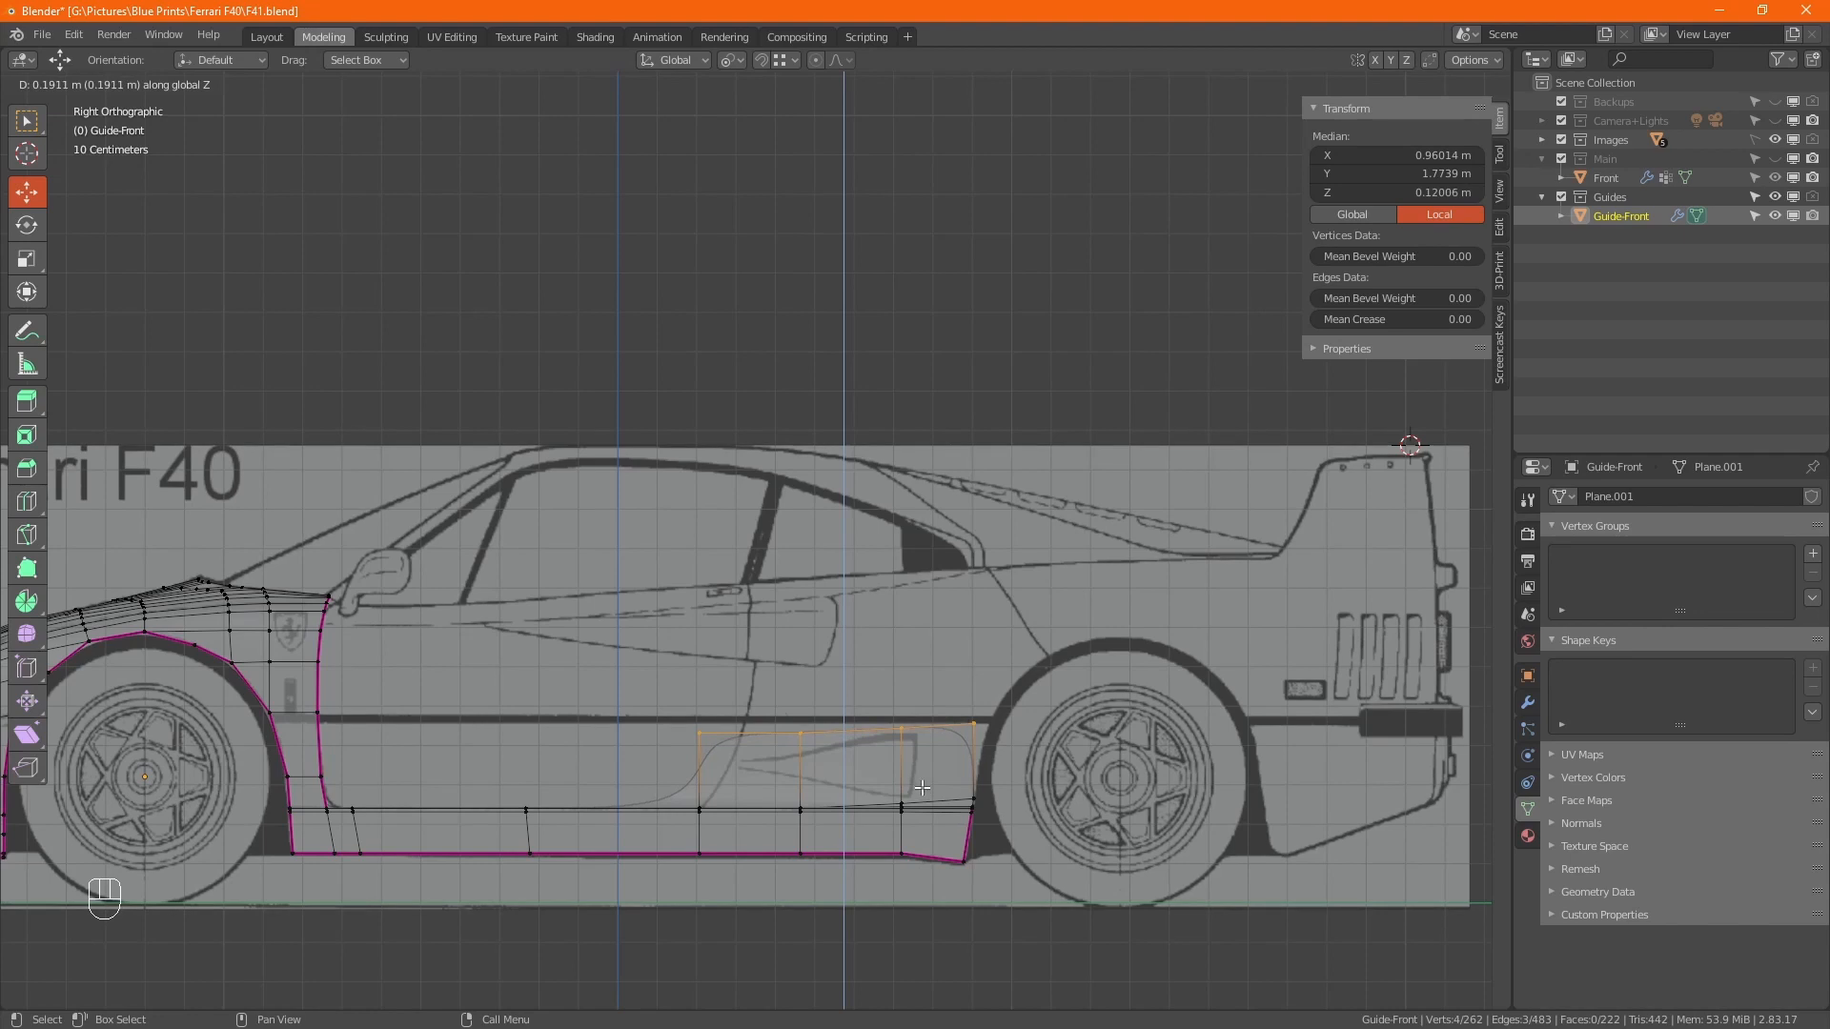
pyautogui.keyDown('shift'); pyautogui.click(926, 787); pyautogui.keyUp('shift')
# Flatten the extruded edges by scaling Z to 0 about the rear vertex, and move them about 0.036 m rearward along Y.
pyautogui.keyDown('shift'); pyautogui.click(973, 728); pyautogui.keyUp('shift')
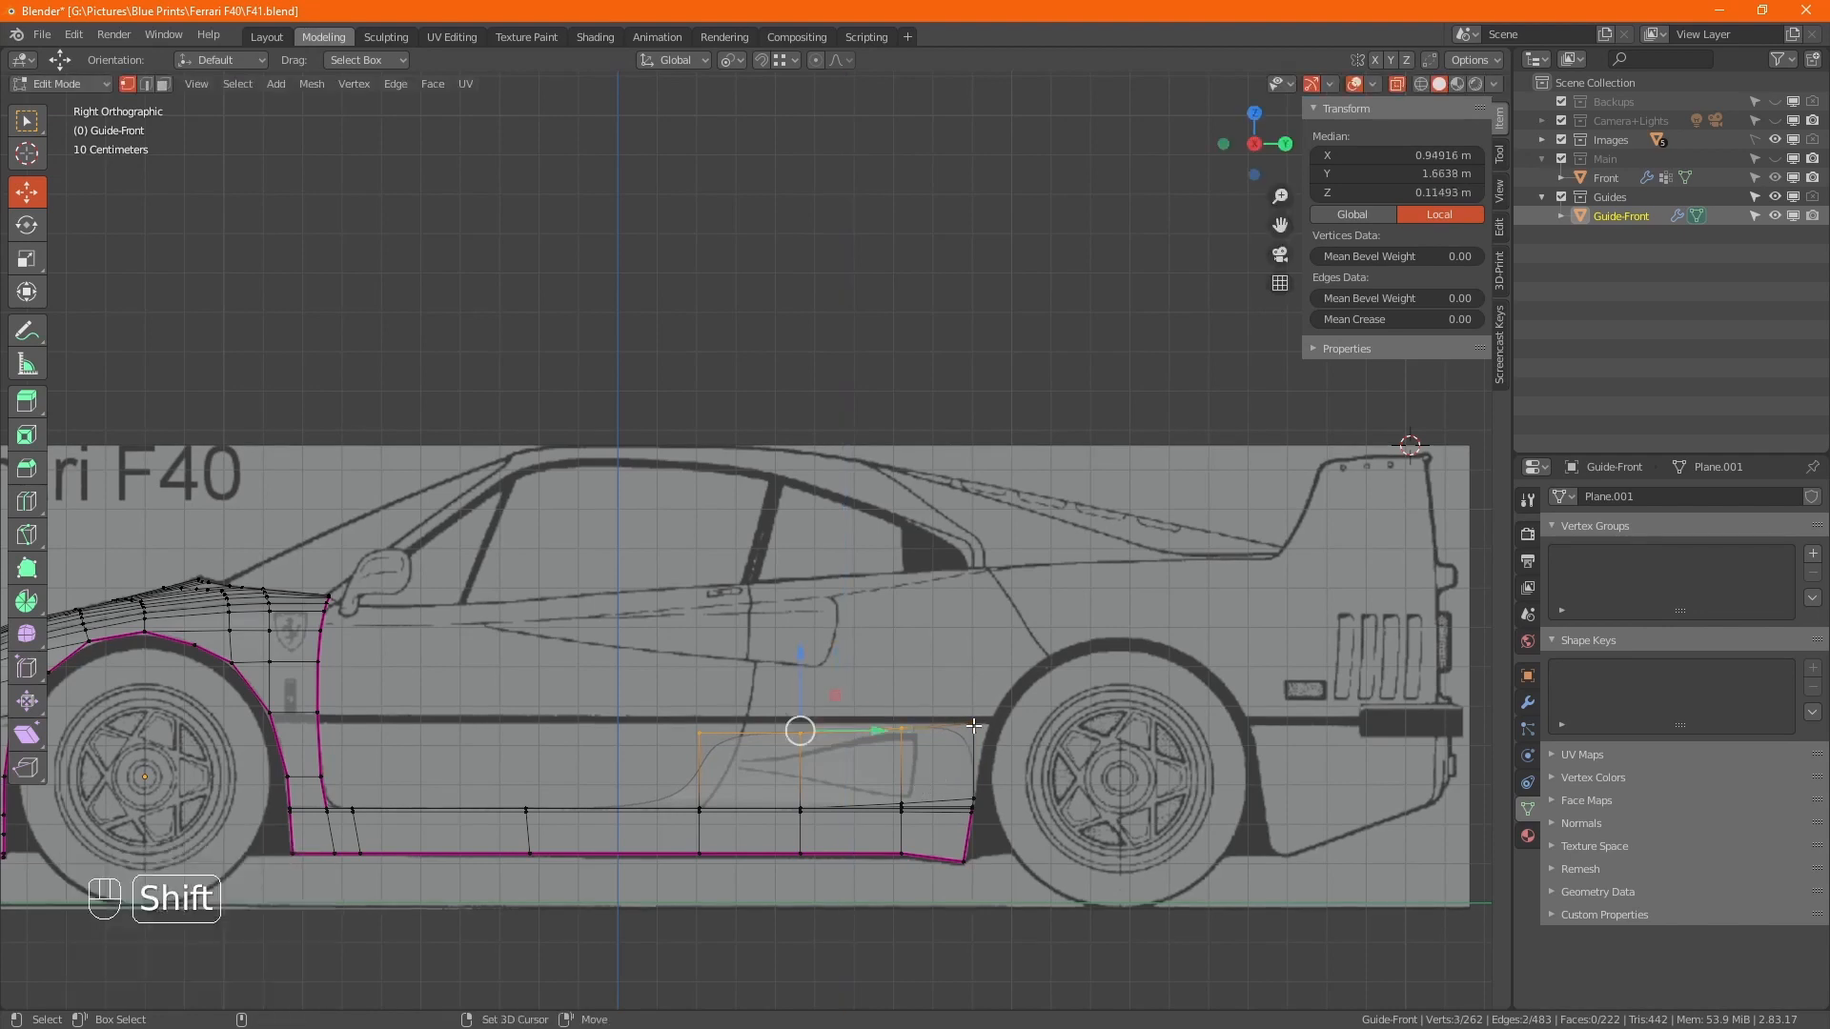
pyautogui.keyDown('shift'); pyautogui.click(981, 723); pyautogui.keyUp('shift')
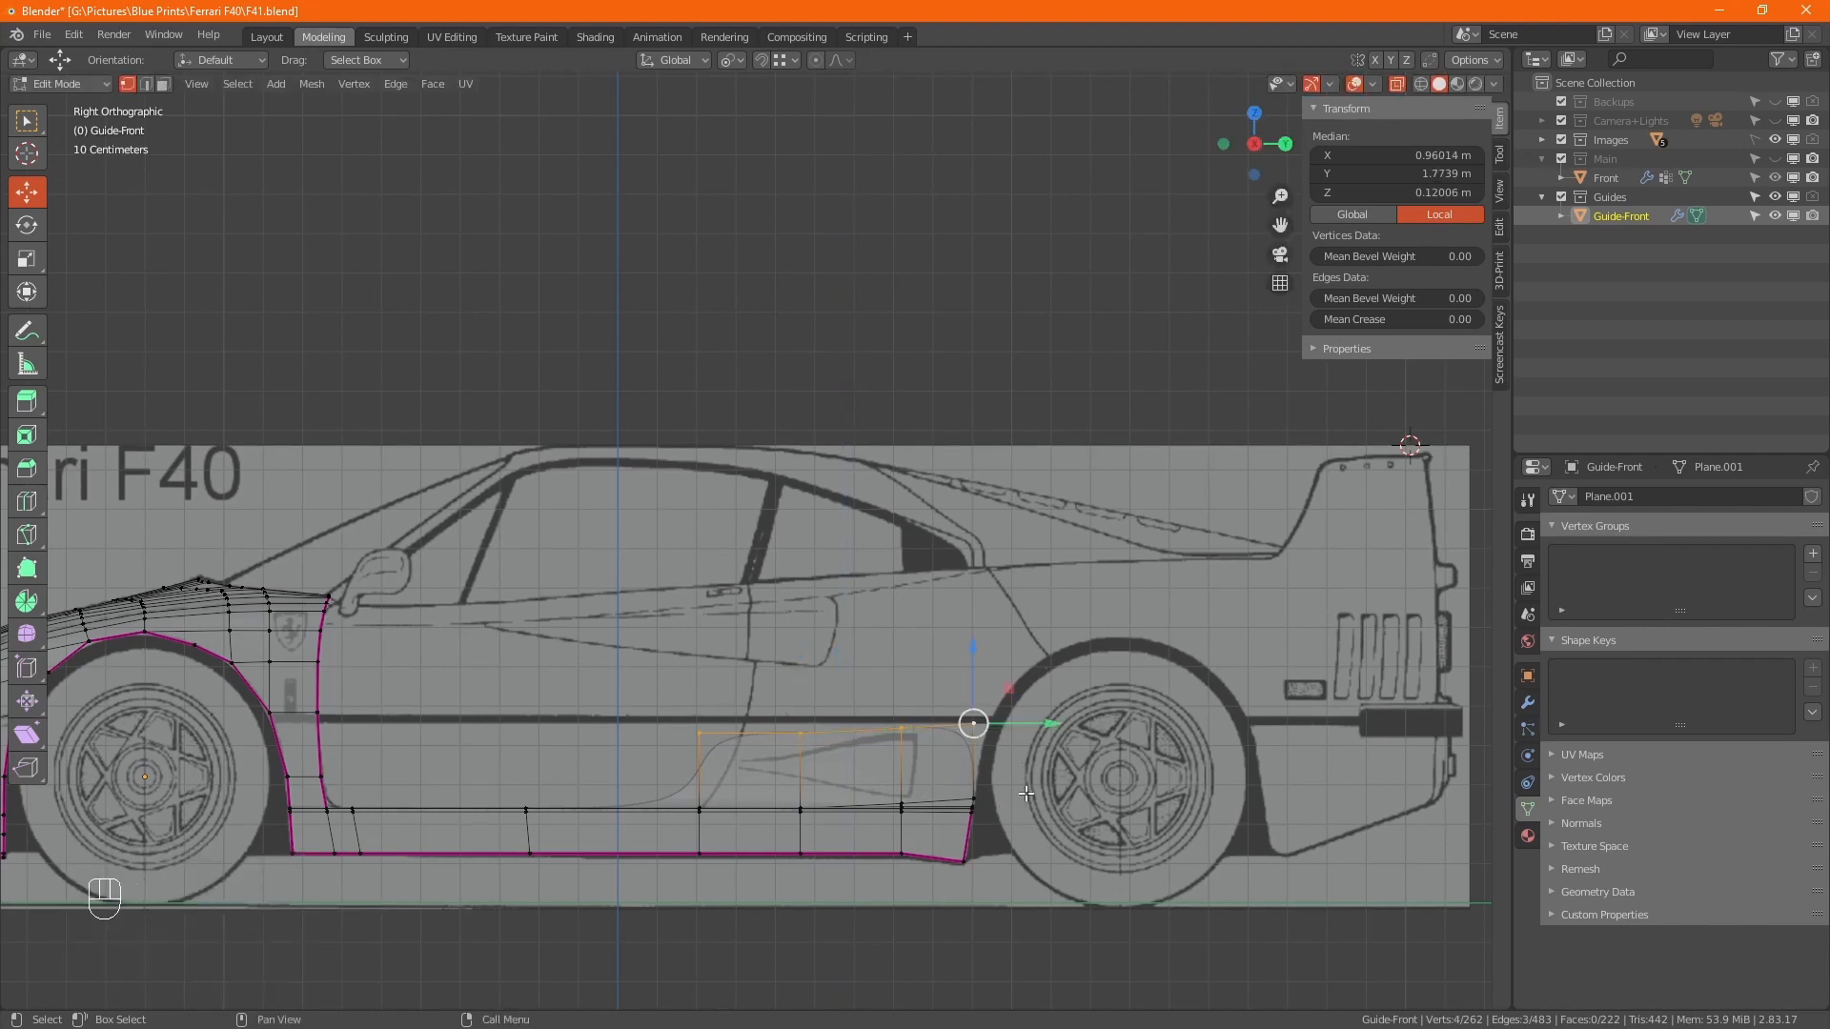
pyautogui.press('s')
pyautogui.press('z')
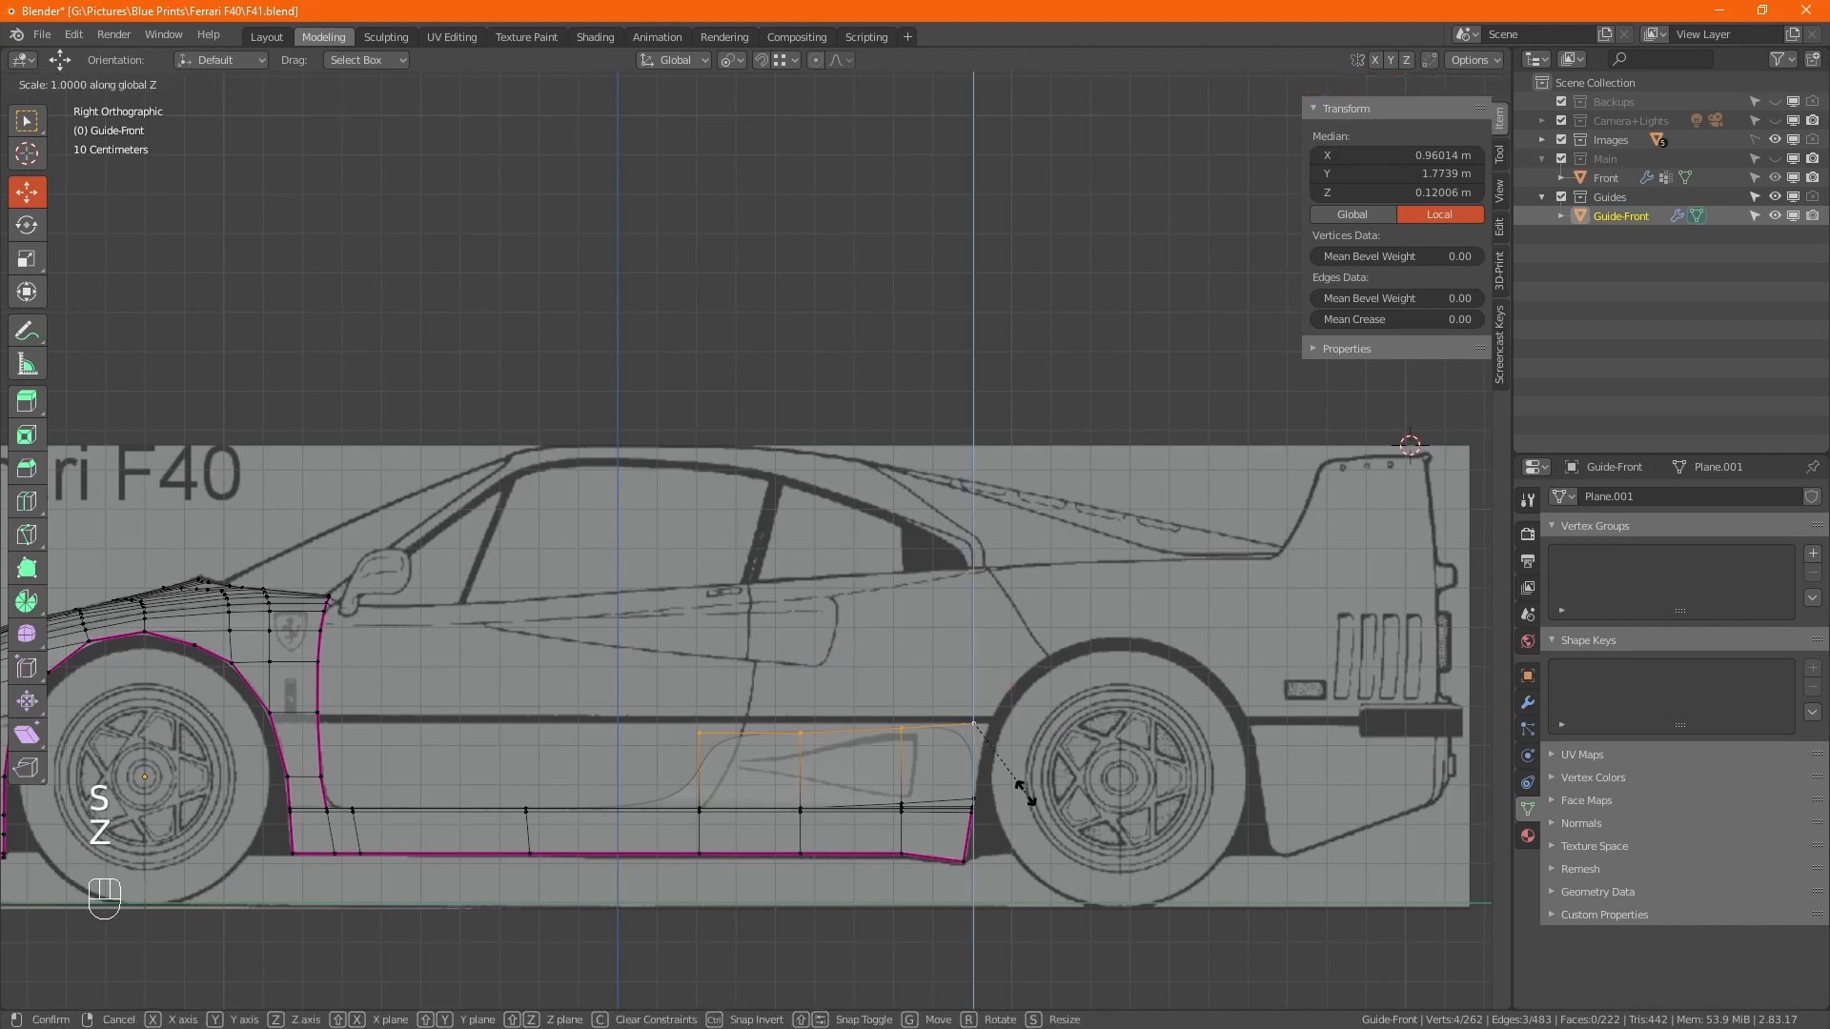
pyautogui.press('KP_0')
pyautogui.press('KP_Enter')
pyautogui.keyDown('ctrl'); pyautogui.moveTo(1014, 754); pyautogui.dragTo(947, 666, button='middle'); pyautogui.keyUp('ctrl')
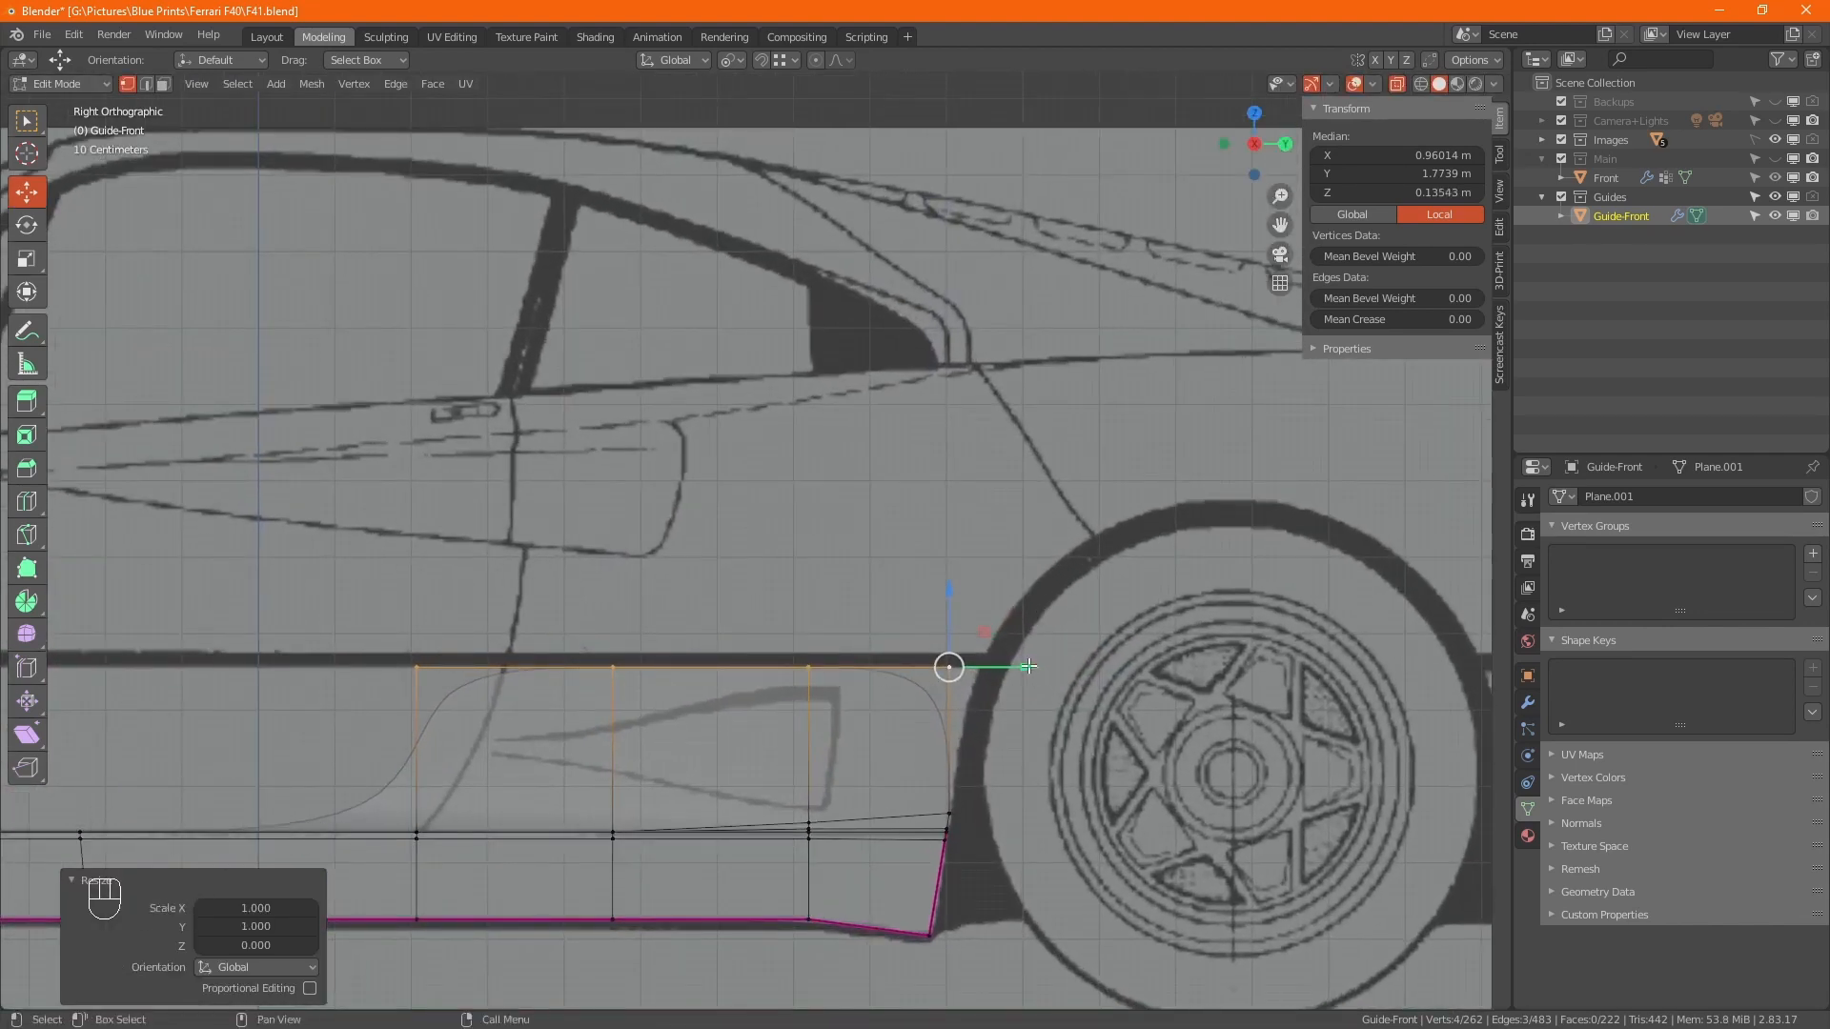
pyautogui.moveTo(1019, 667); pyautogui.dragTo(1050, 662)
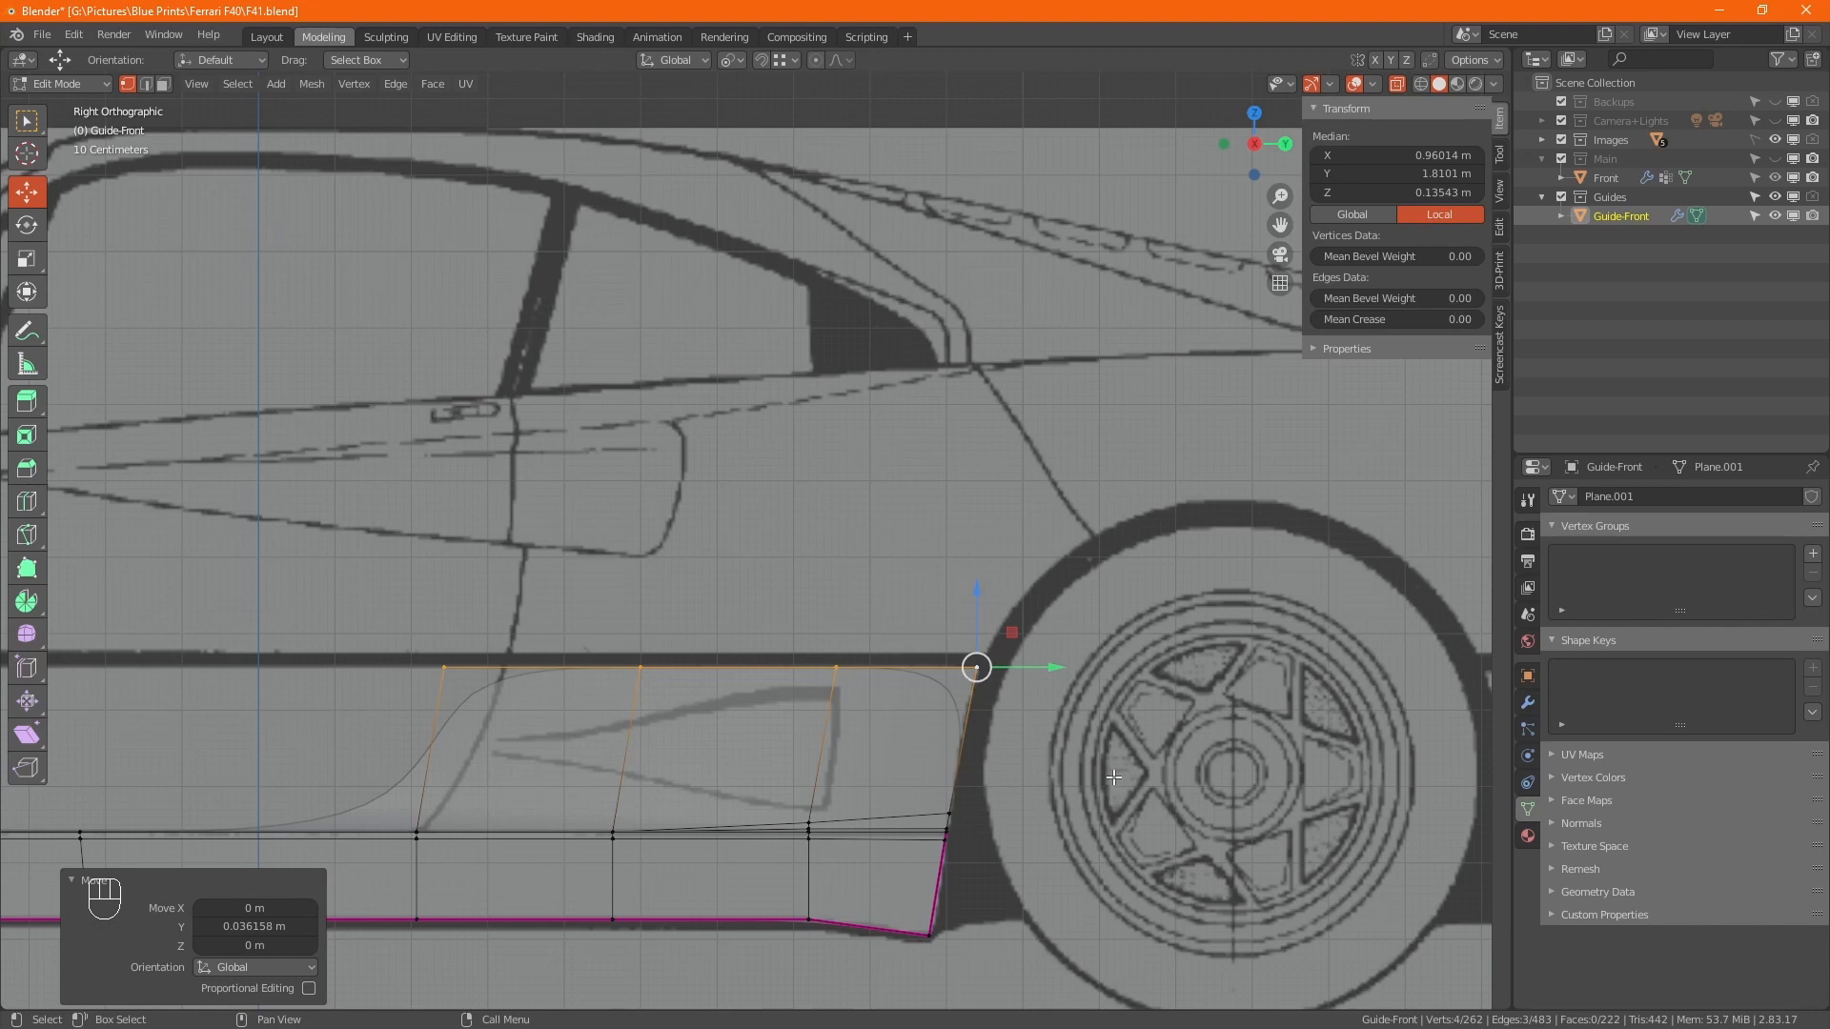
# In top view, keep only the two front vertices of the extruded upper edge selected and move them about 0.011 m outward along X.
pyautogui.press('KP_7')
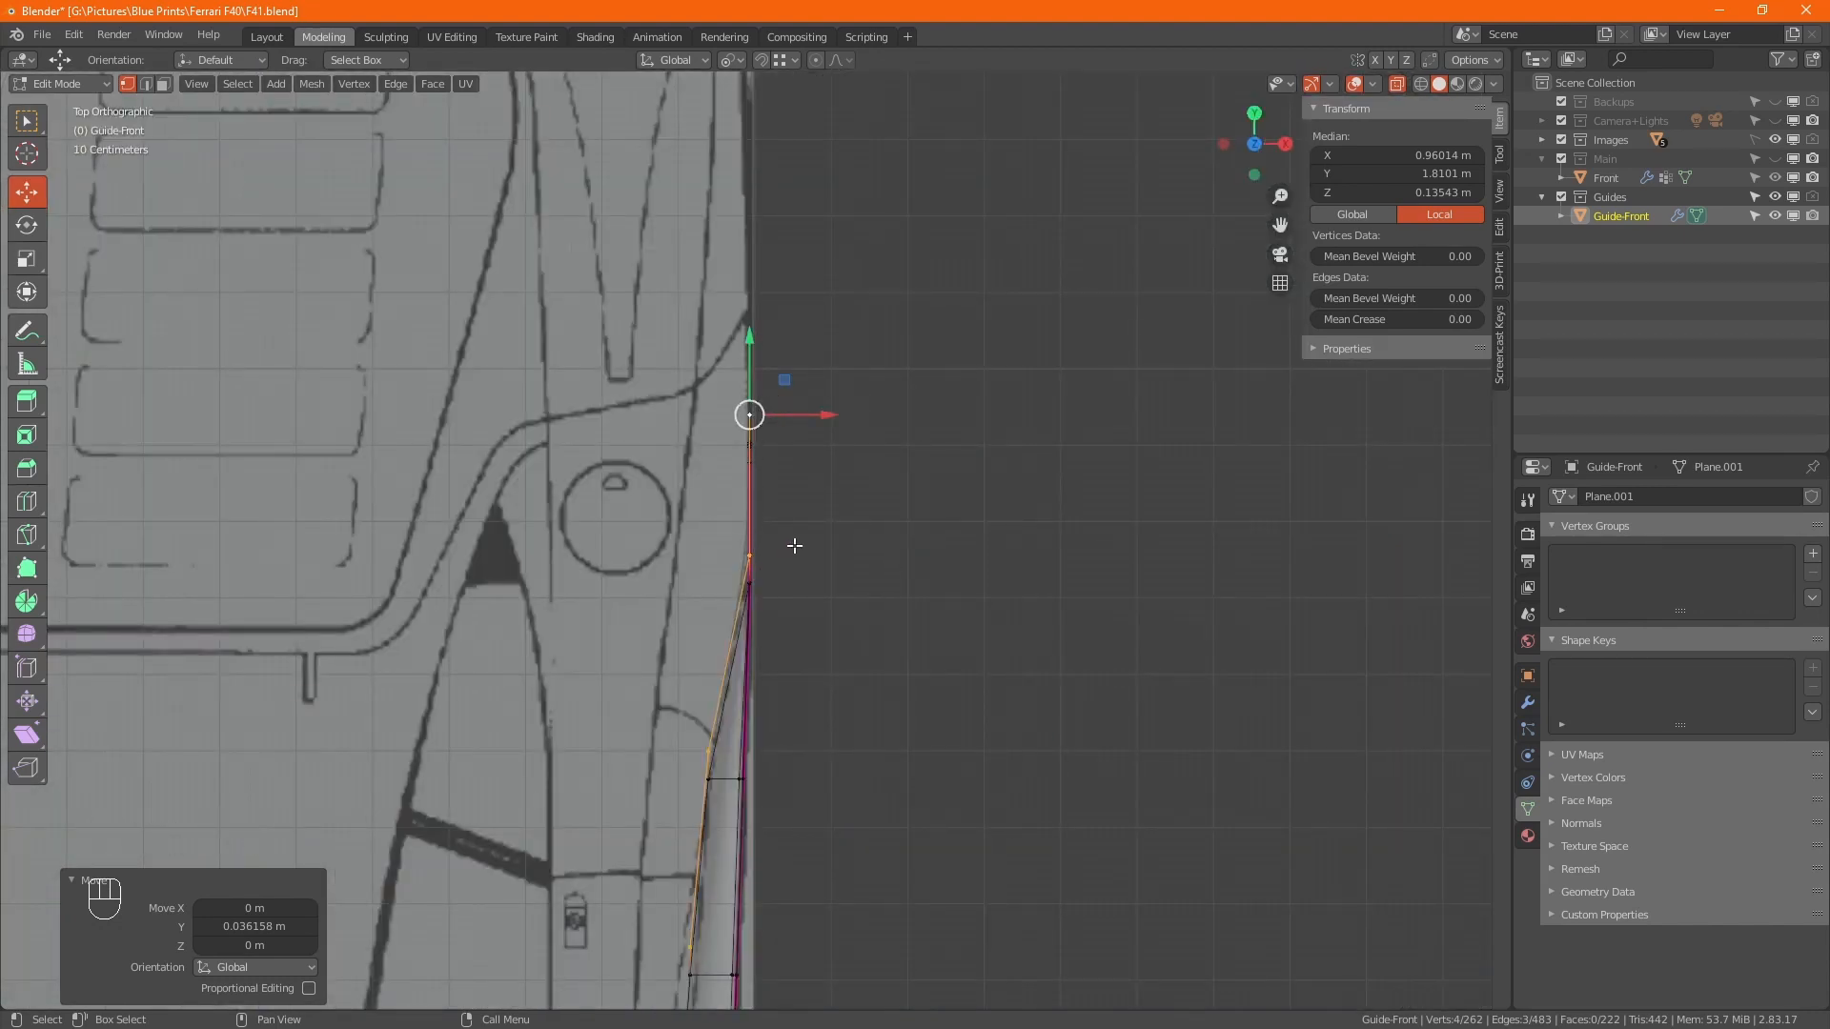
pyautogui.keyDown('ctrl'); pyautogui.moveTo(804, 515); pyautogui.dragTo(806, 820, button='middle'); pyautogui.keyUp('ctrl')
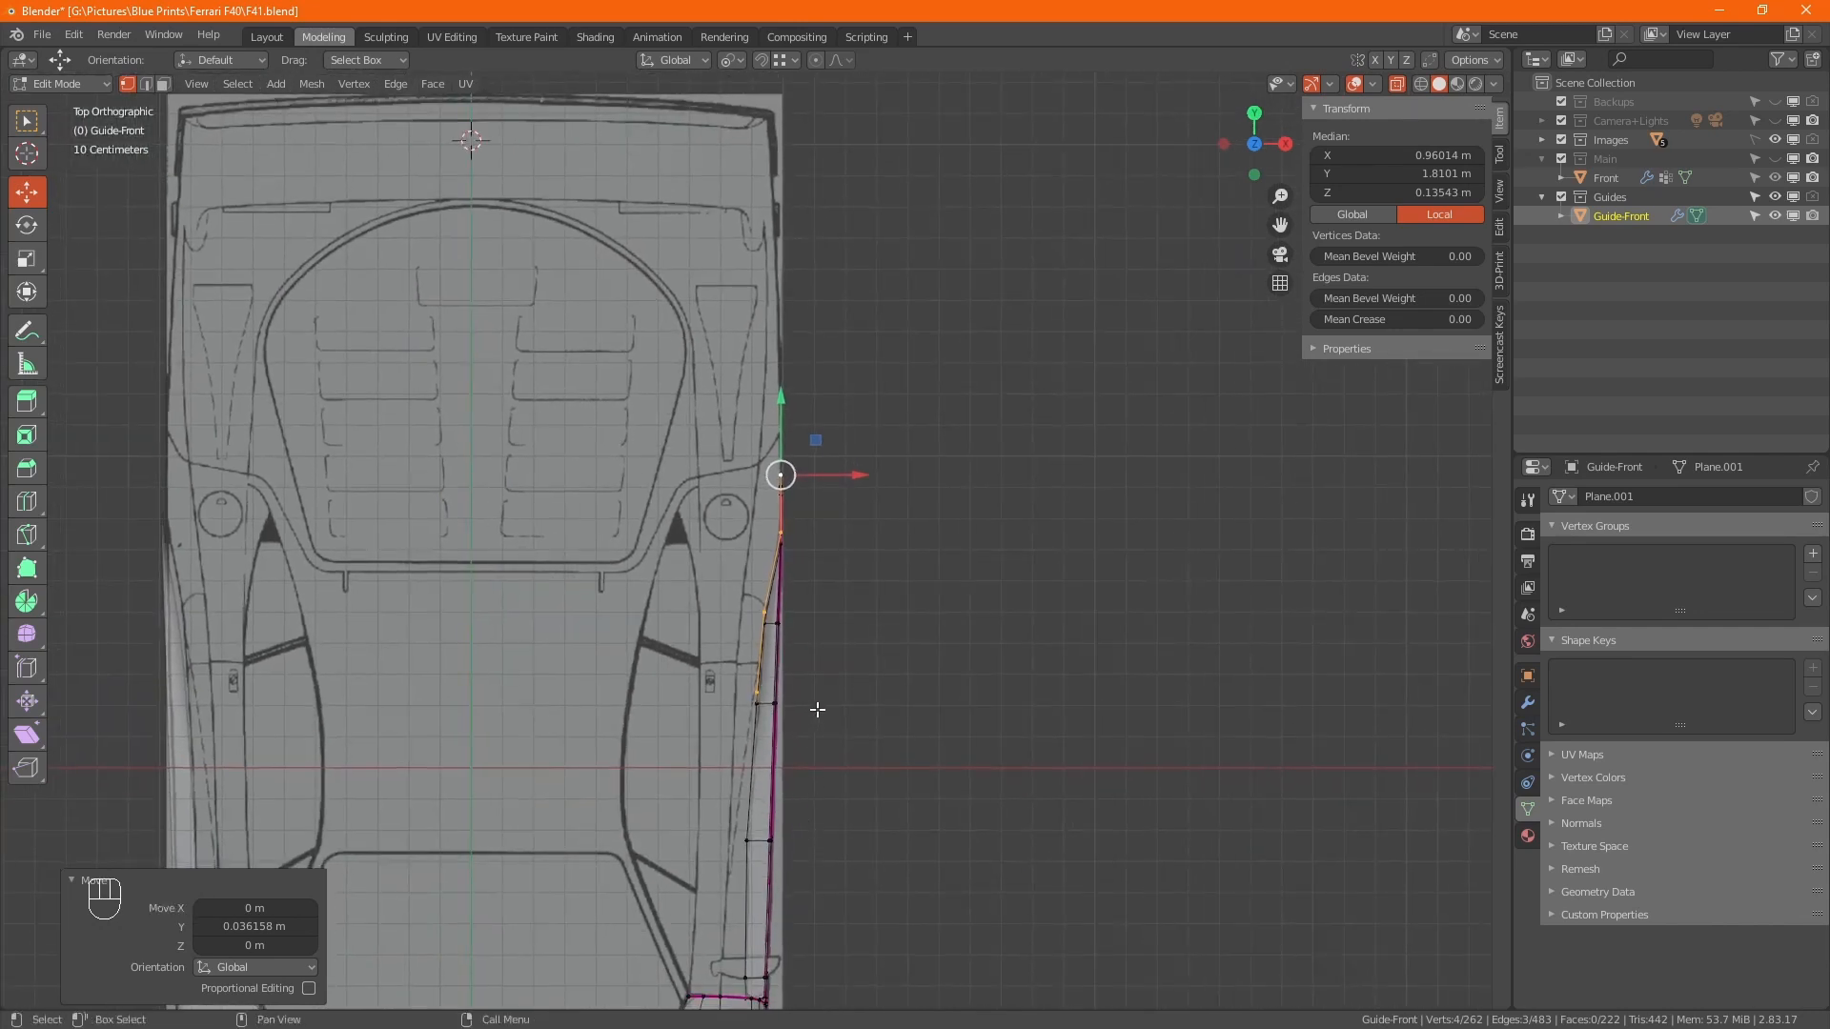
pyautogui.keyDown('alt'); pyautogui.moveTo(818, 710); pyautogui.dragTo(873, 645, button='middle'); pyautogui.keyUp('alt')
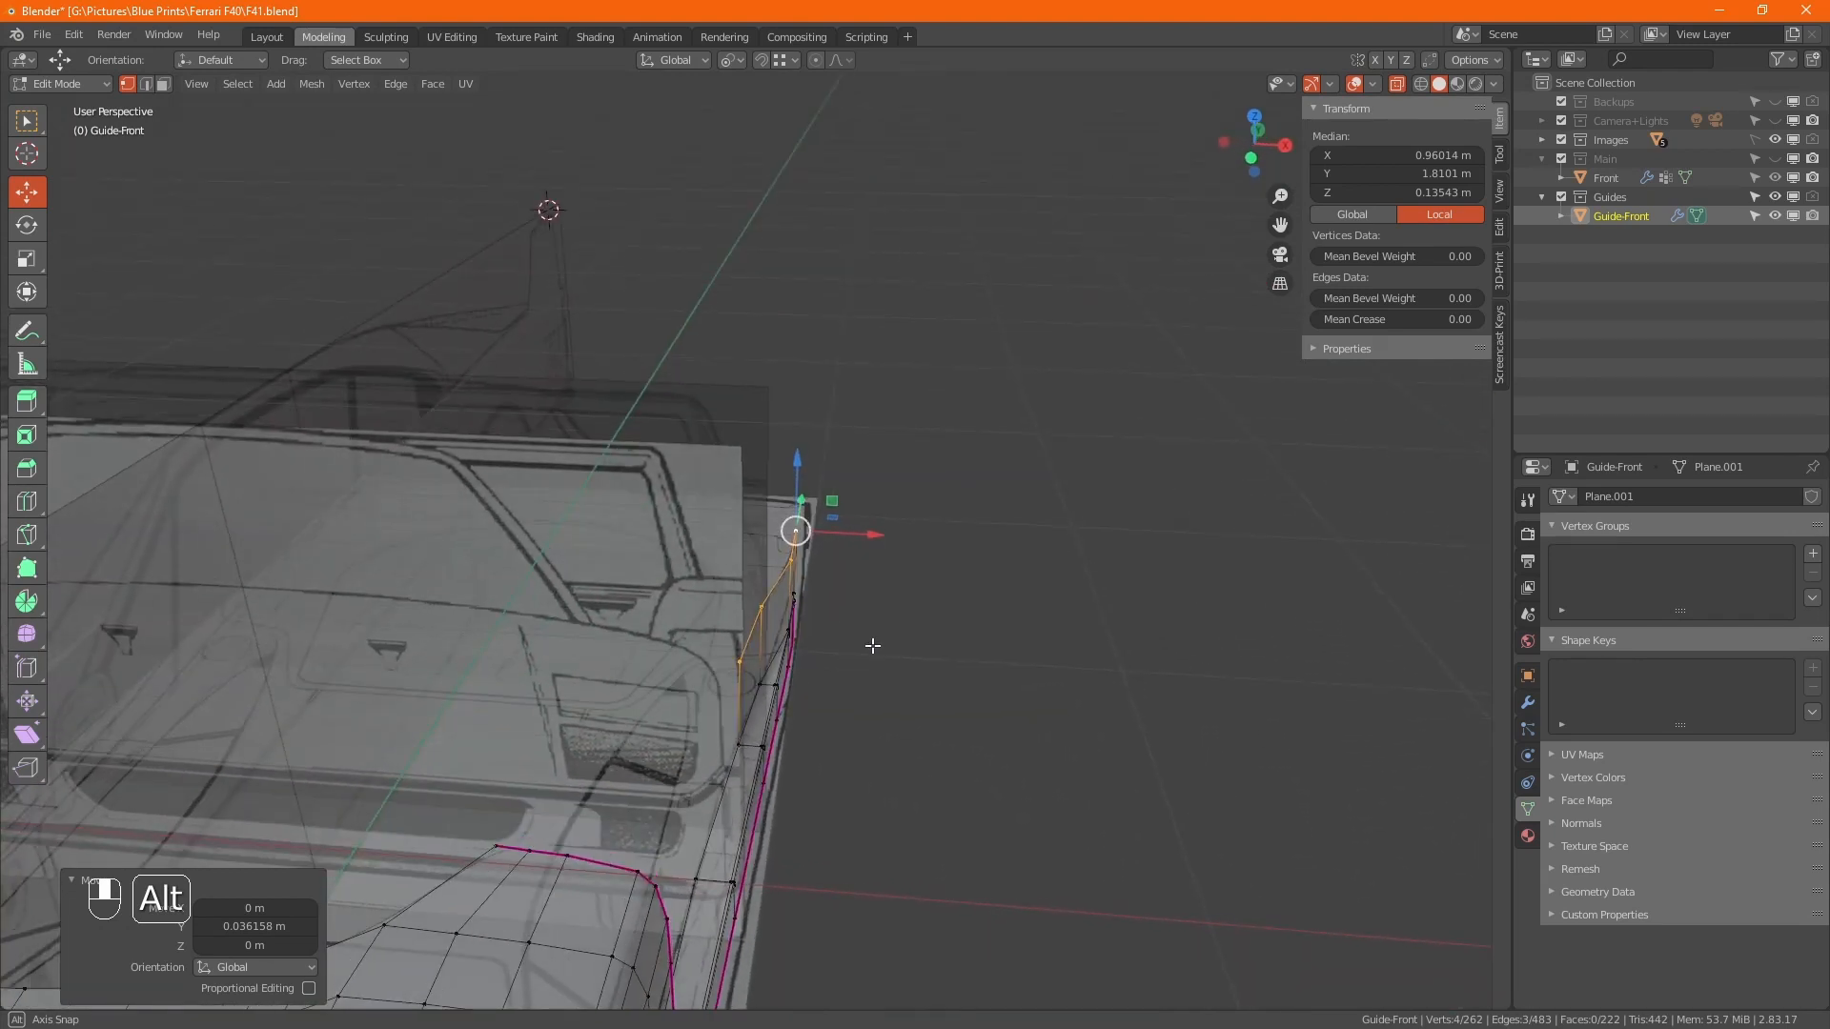
pyautogui.press('KP_7')
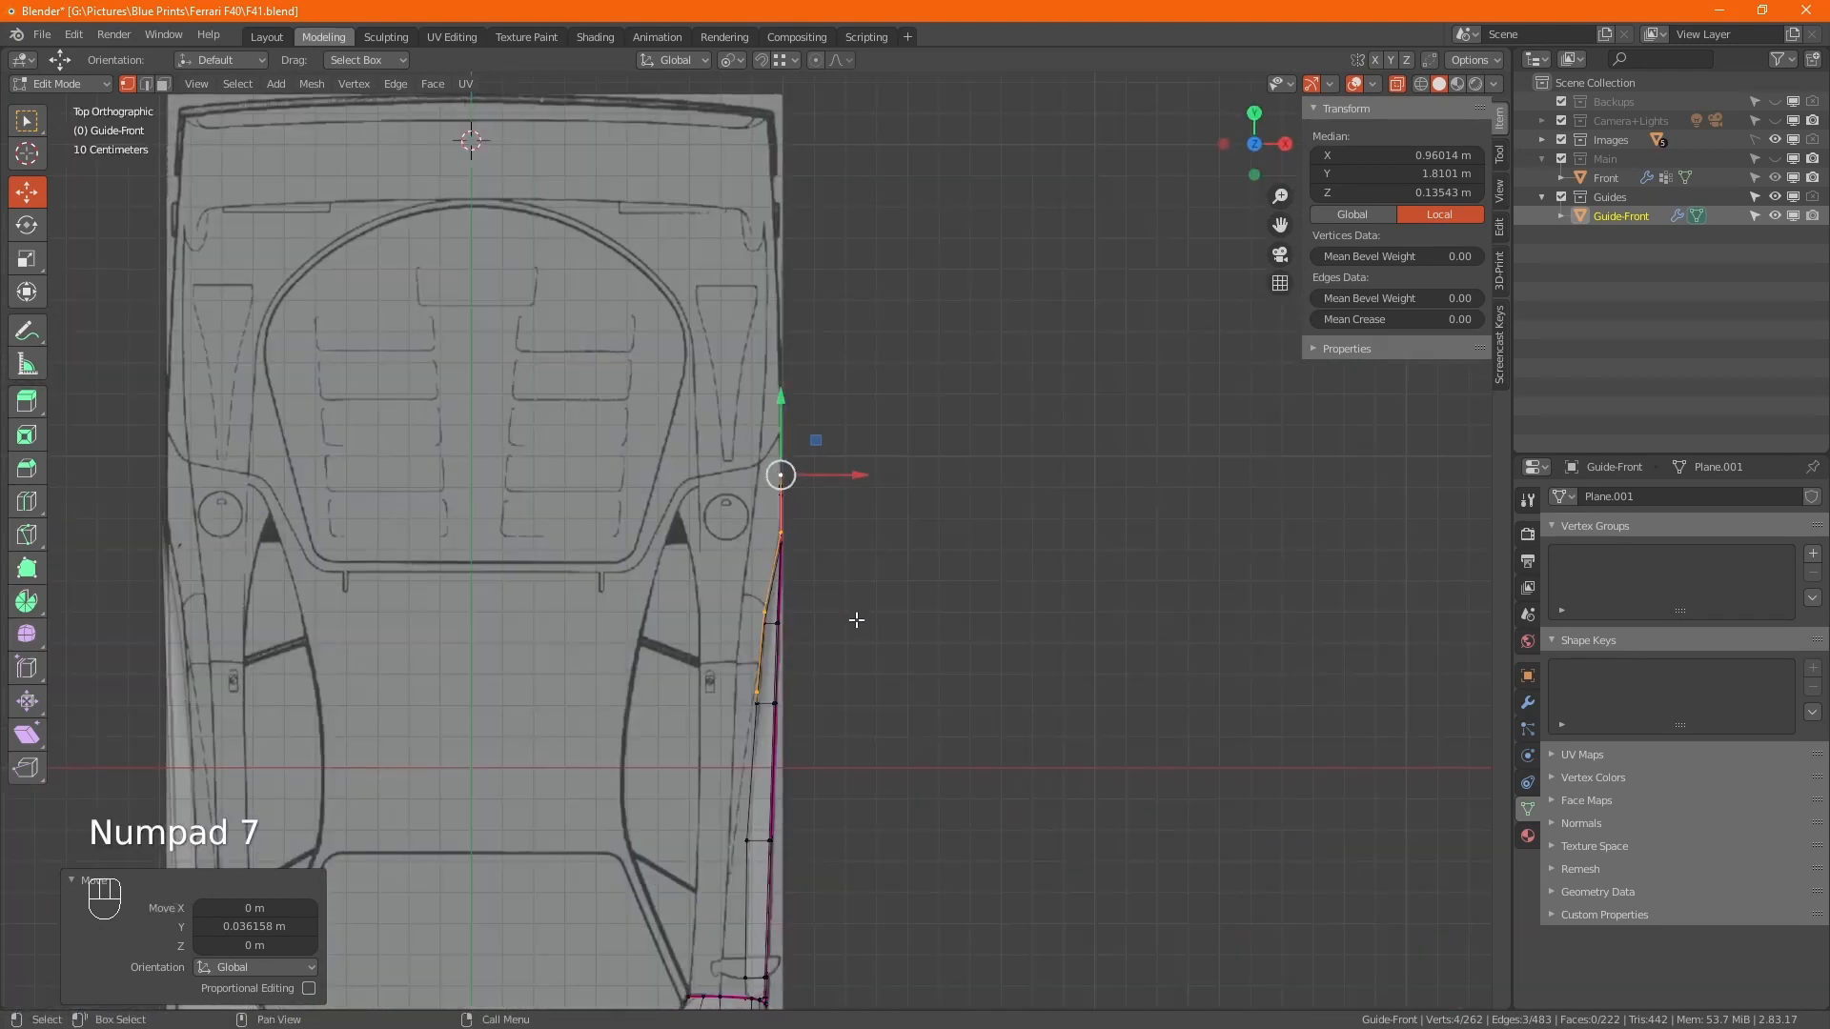
pyautogui.scroll(5, 801, 600)
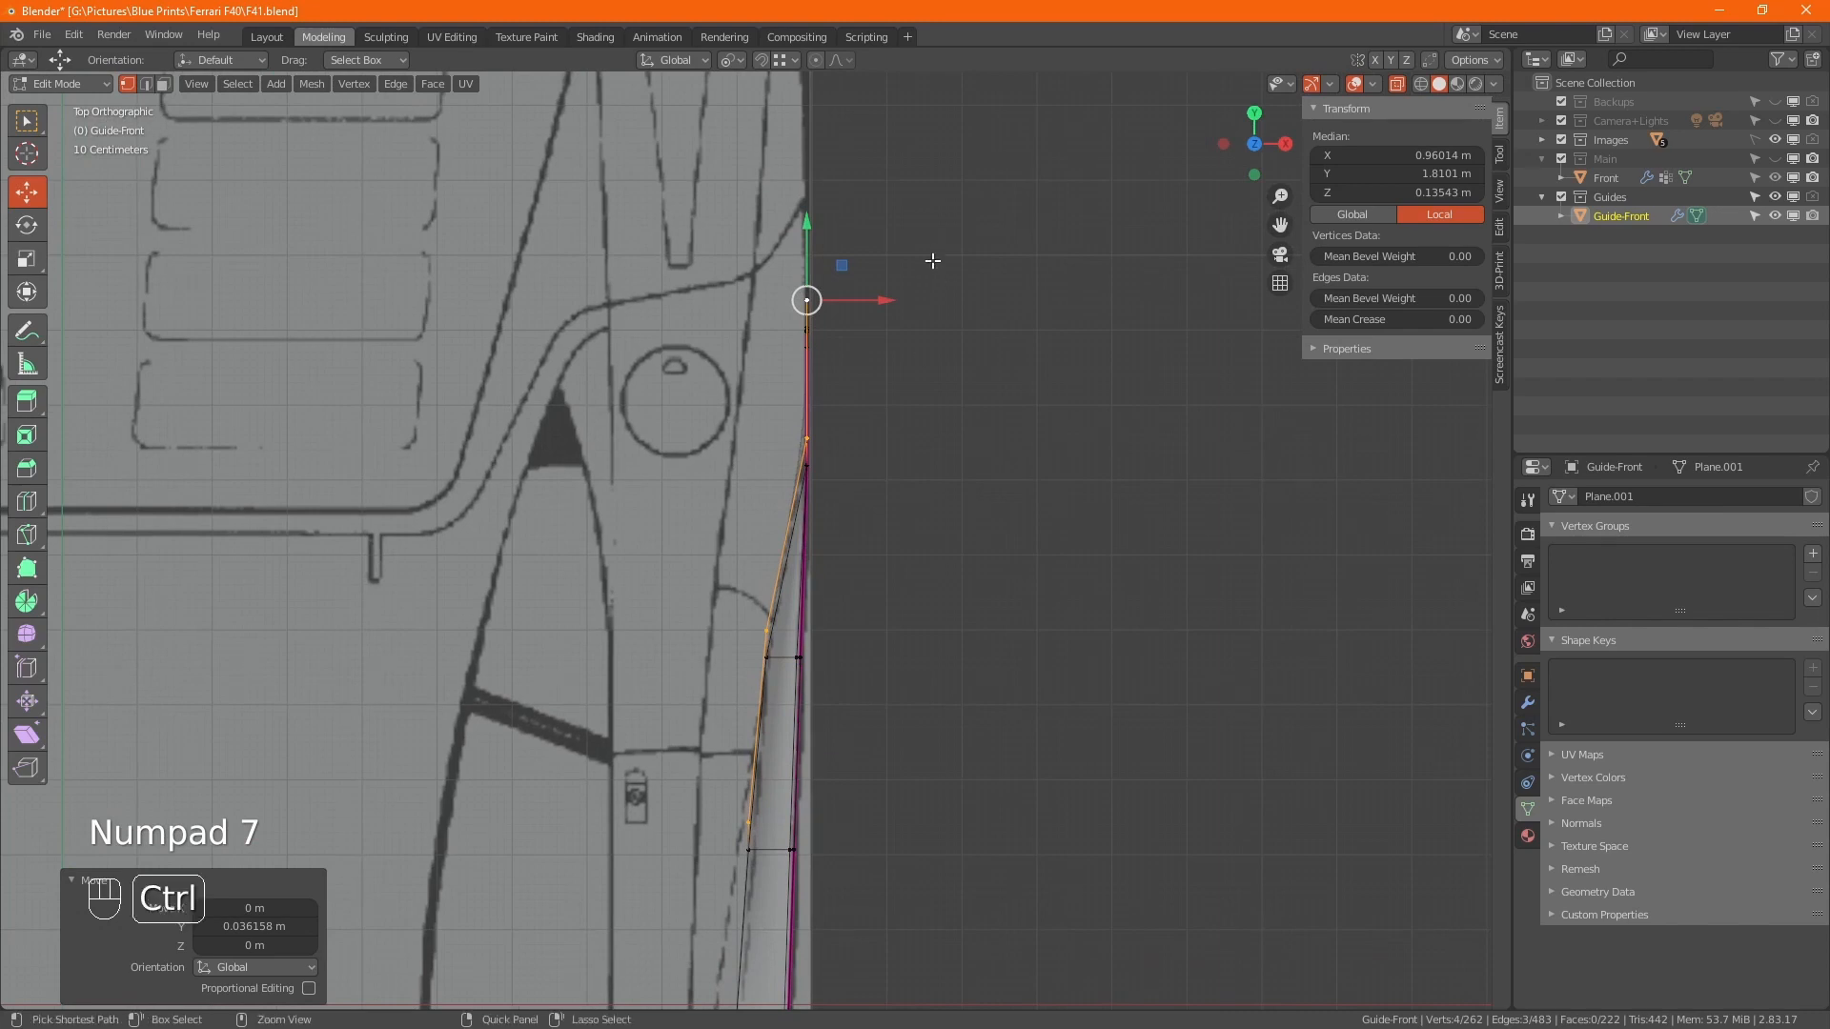
pyautogui.keyDown('ctrl'); pyautogui.moveTo(952, 198); pyautogui.dragTo(821, 493); pyautogui.keyUp('ctrl')
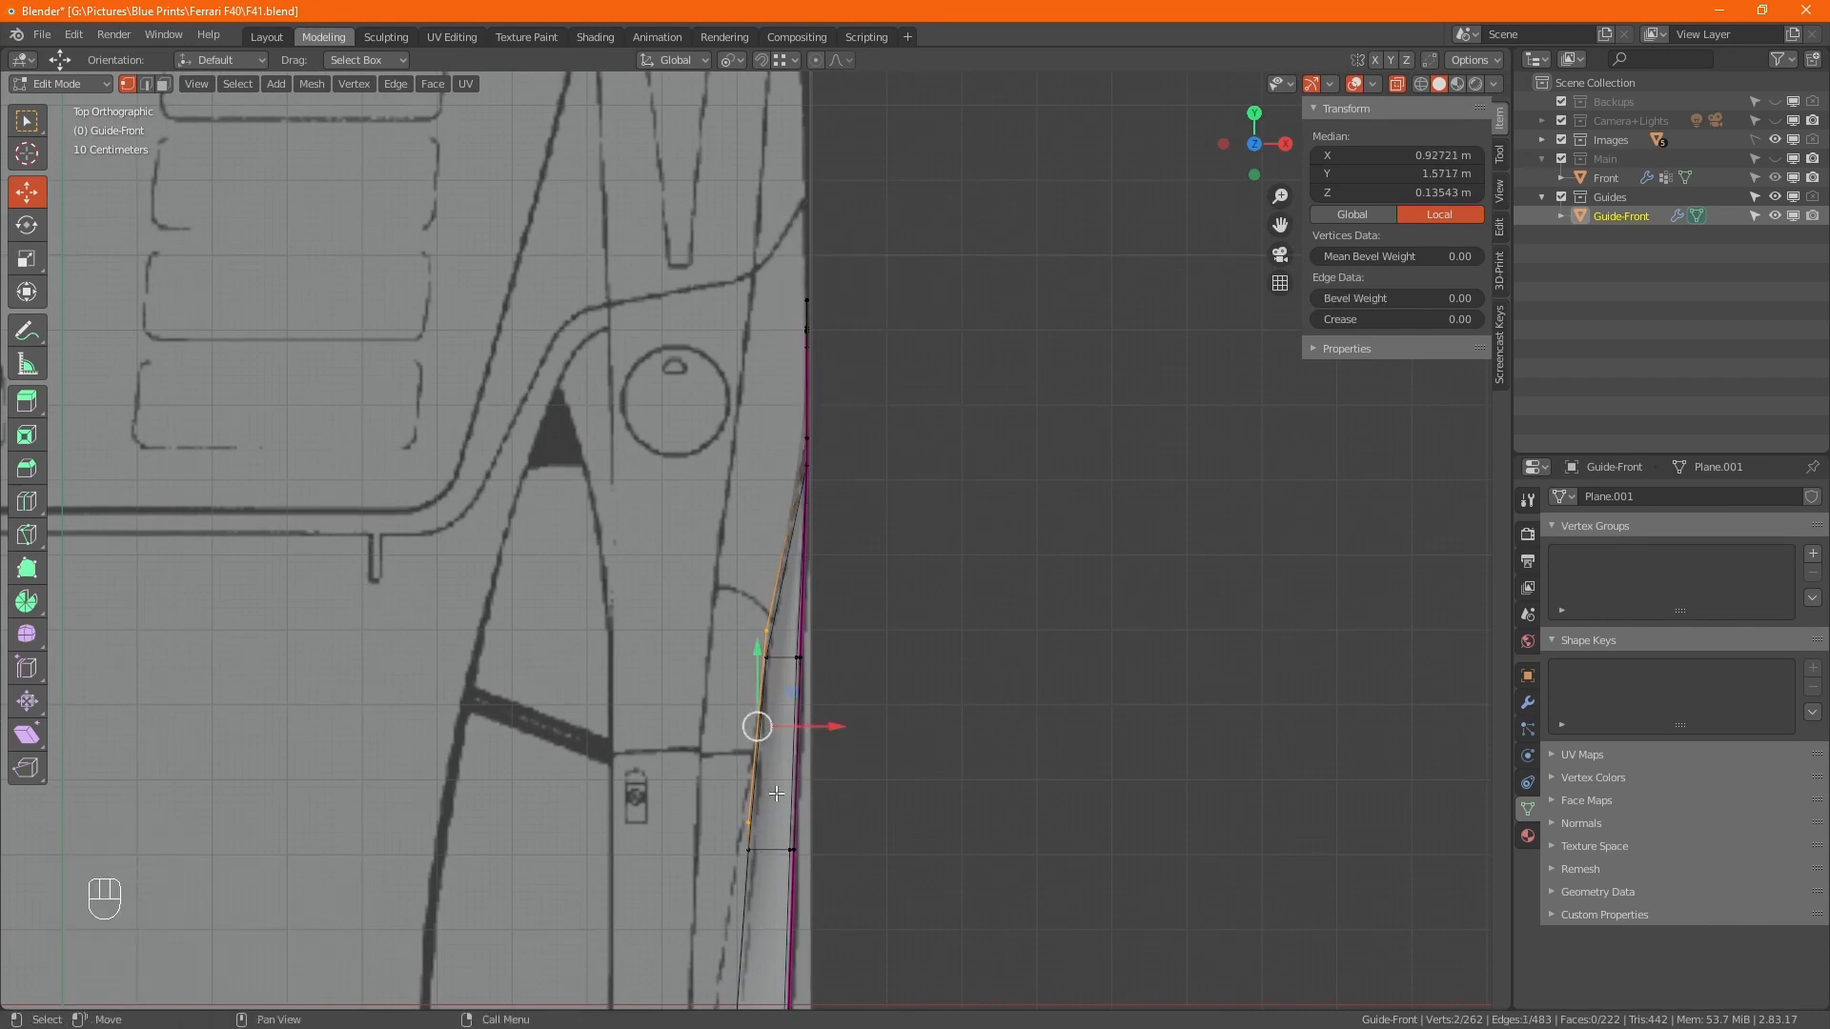
pyautogui.scroll(-3, 777, 794)
pyautogui.moveTo(777, 794); pyautogui.dragTo(858, 533, button='middle')
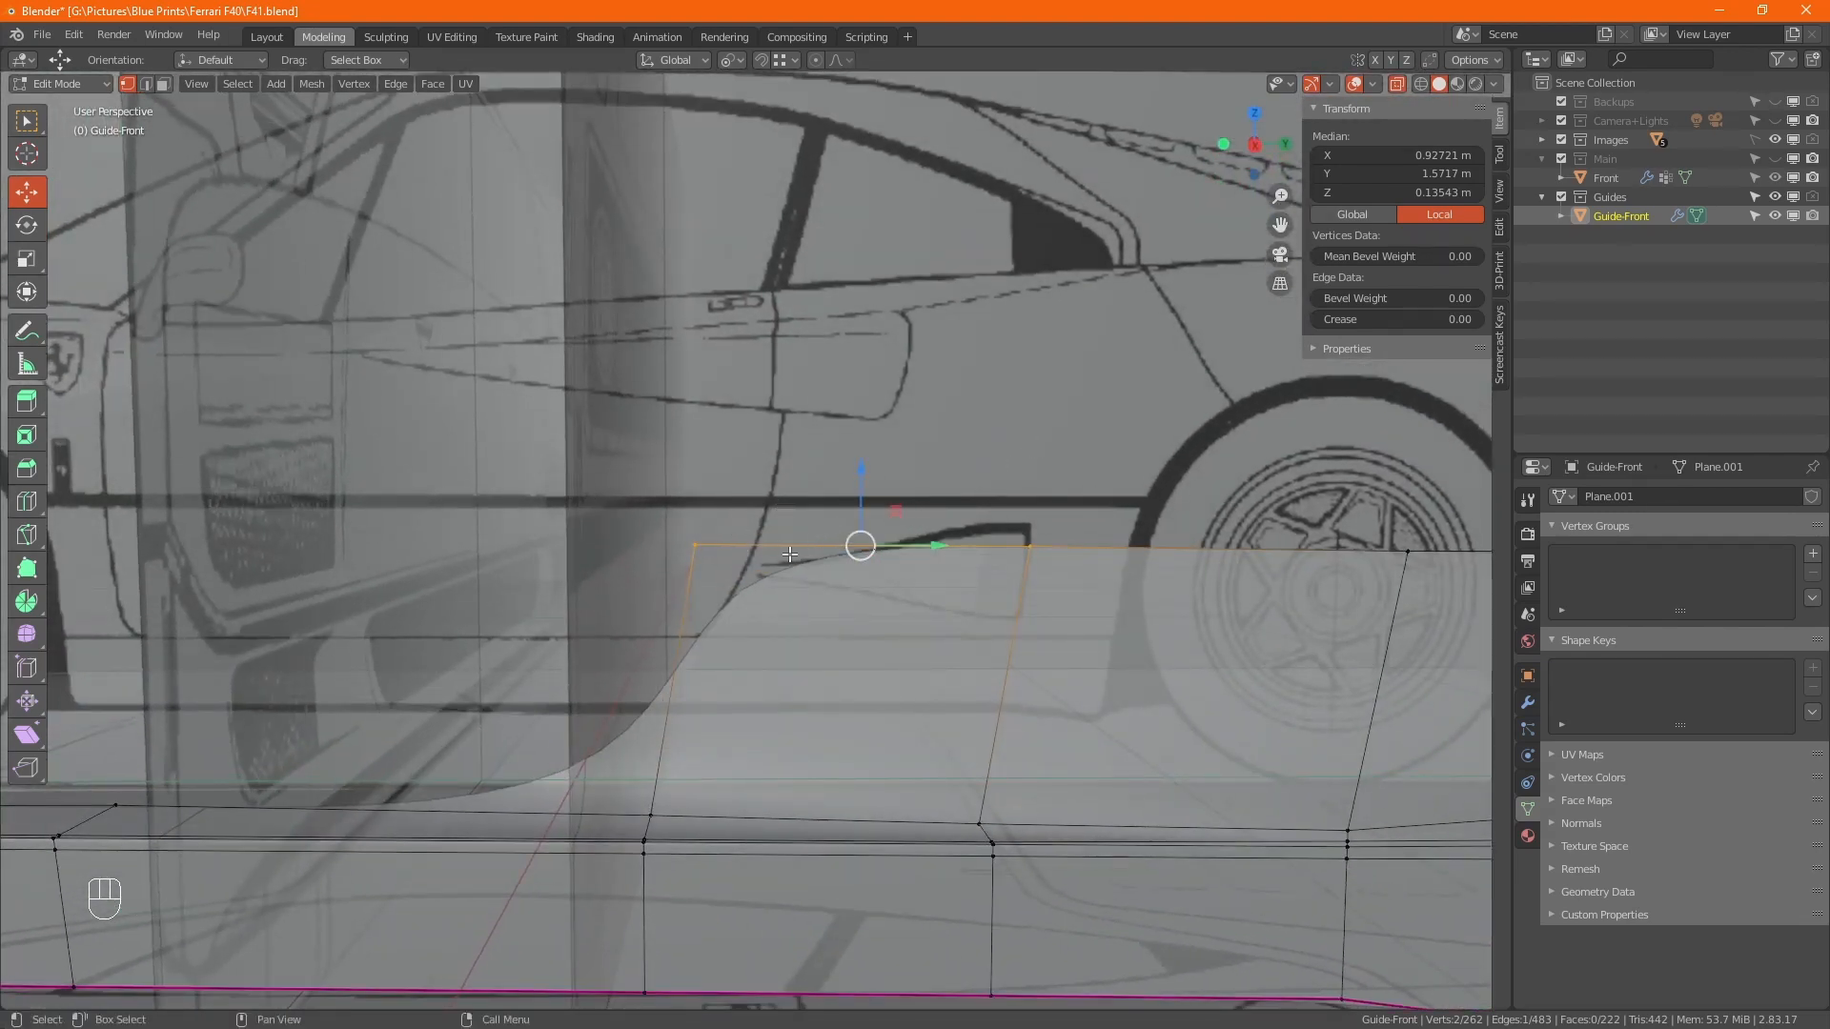
pyautogui.press('KP_7')
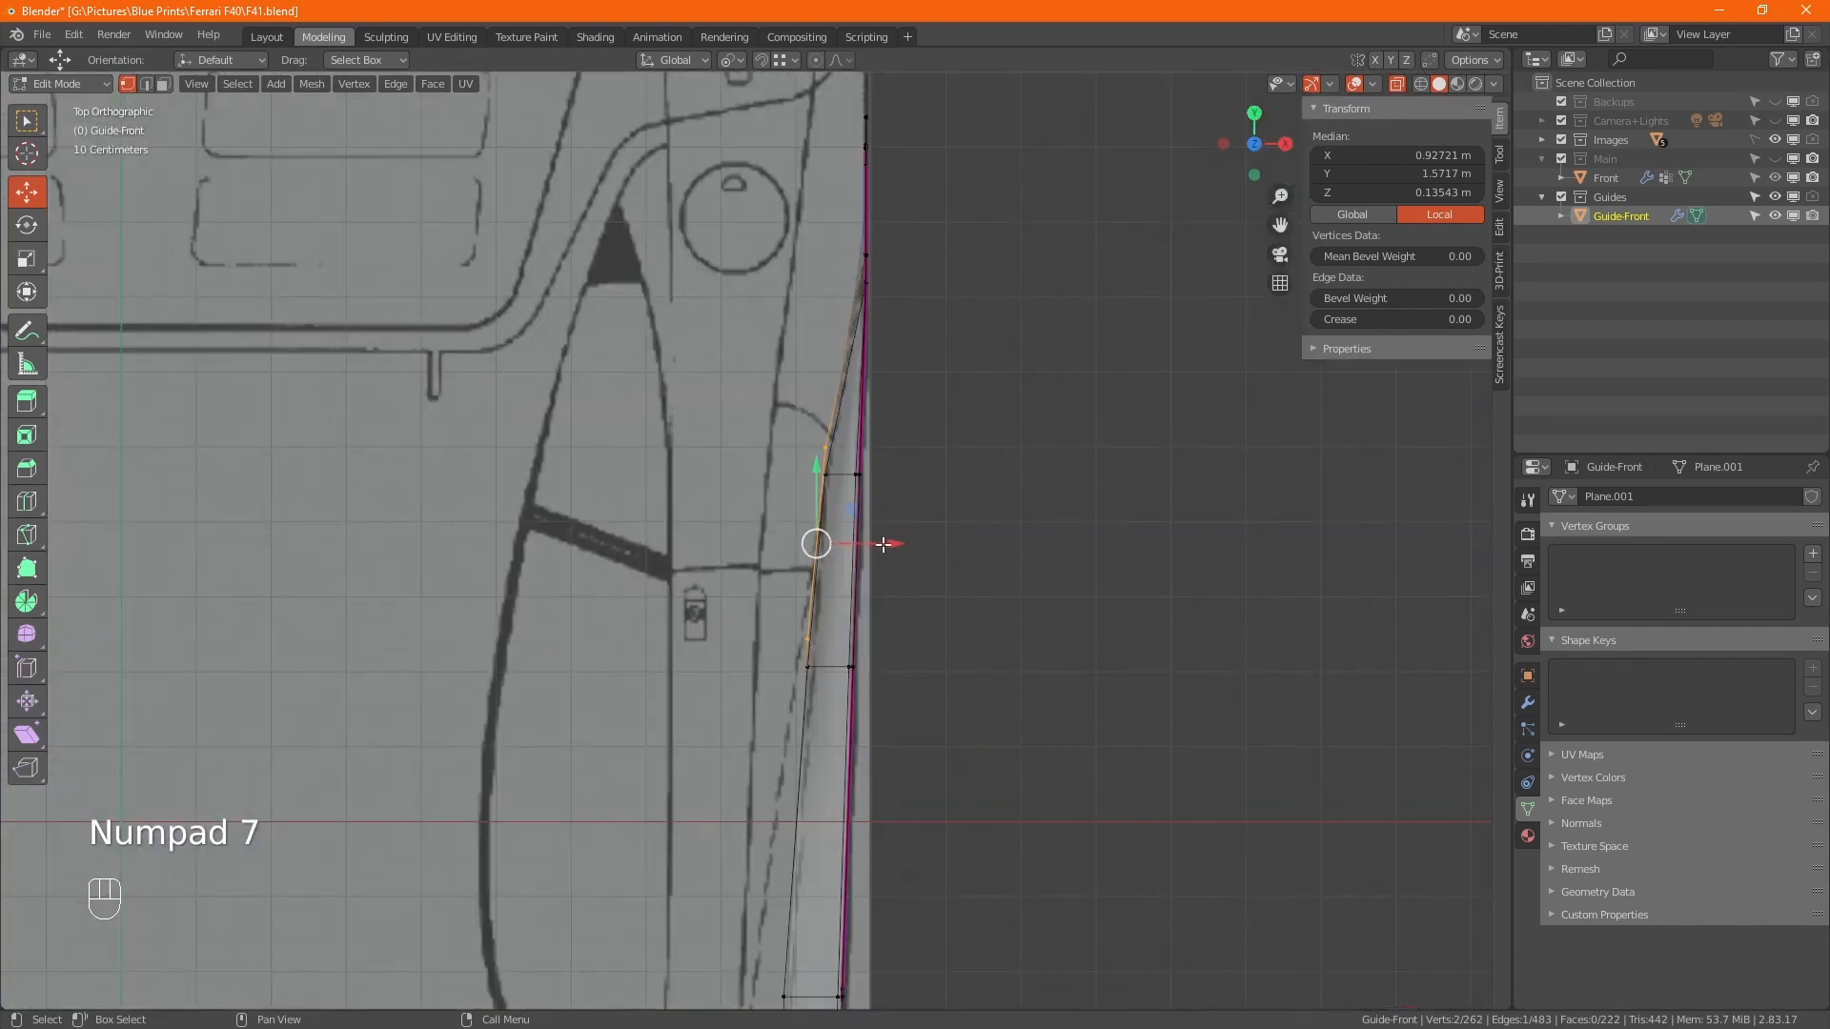
pyautogui.moveTo(873, 544); pyautogui.dragTo(887, 544)
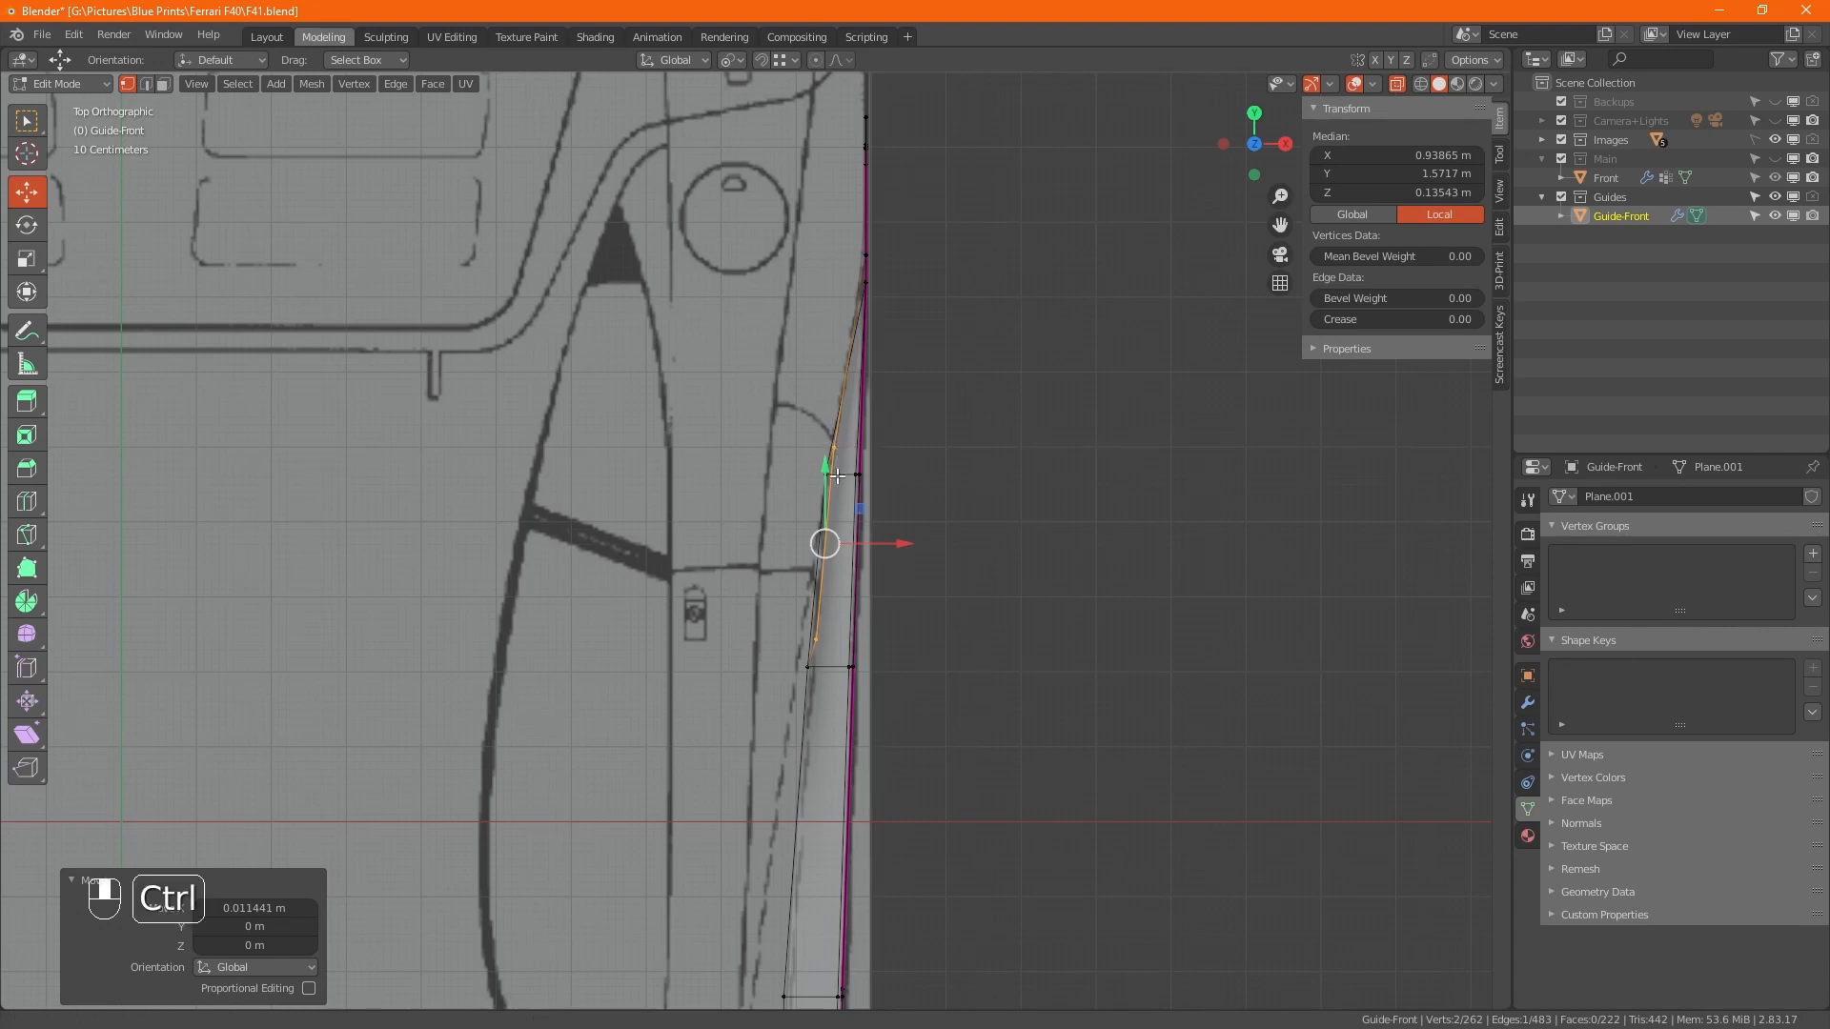
# Move the rear vertex of that pair another 0.003 m or so outward along X to follow the top blueprint.
pyautogui.keyDown('ctrl'); pyautogui.moveTo(837, 479); pyautogui.dragTo(855, 408, button='middle'); pyautogui.keyUp('ctrl')
pyautogui.click(833, 409)
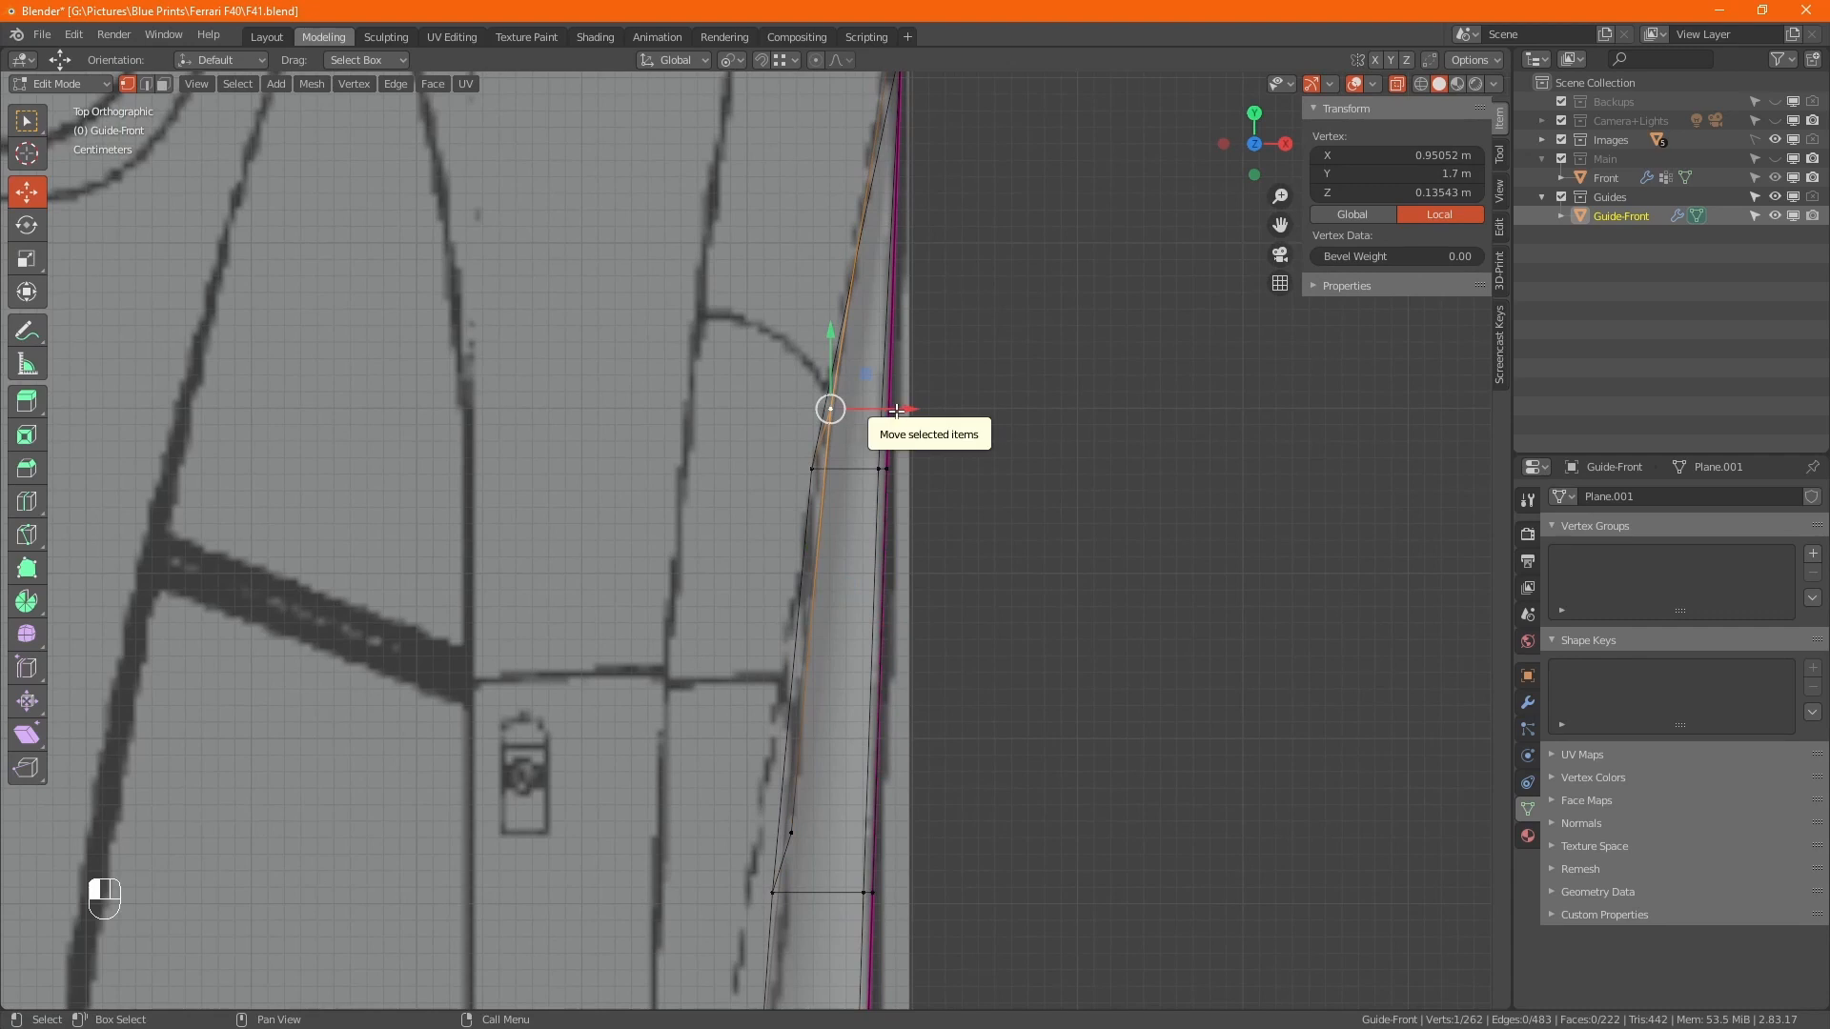
pyautogui.moveTo(893, 409); pyautogui.dragTo(904, 404)
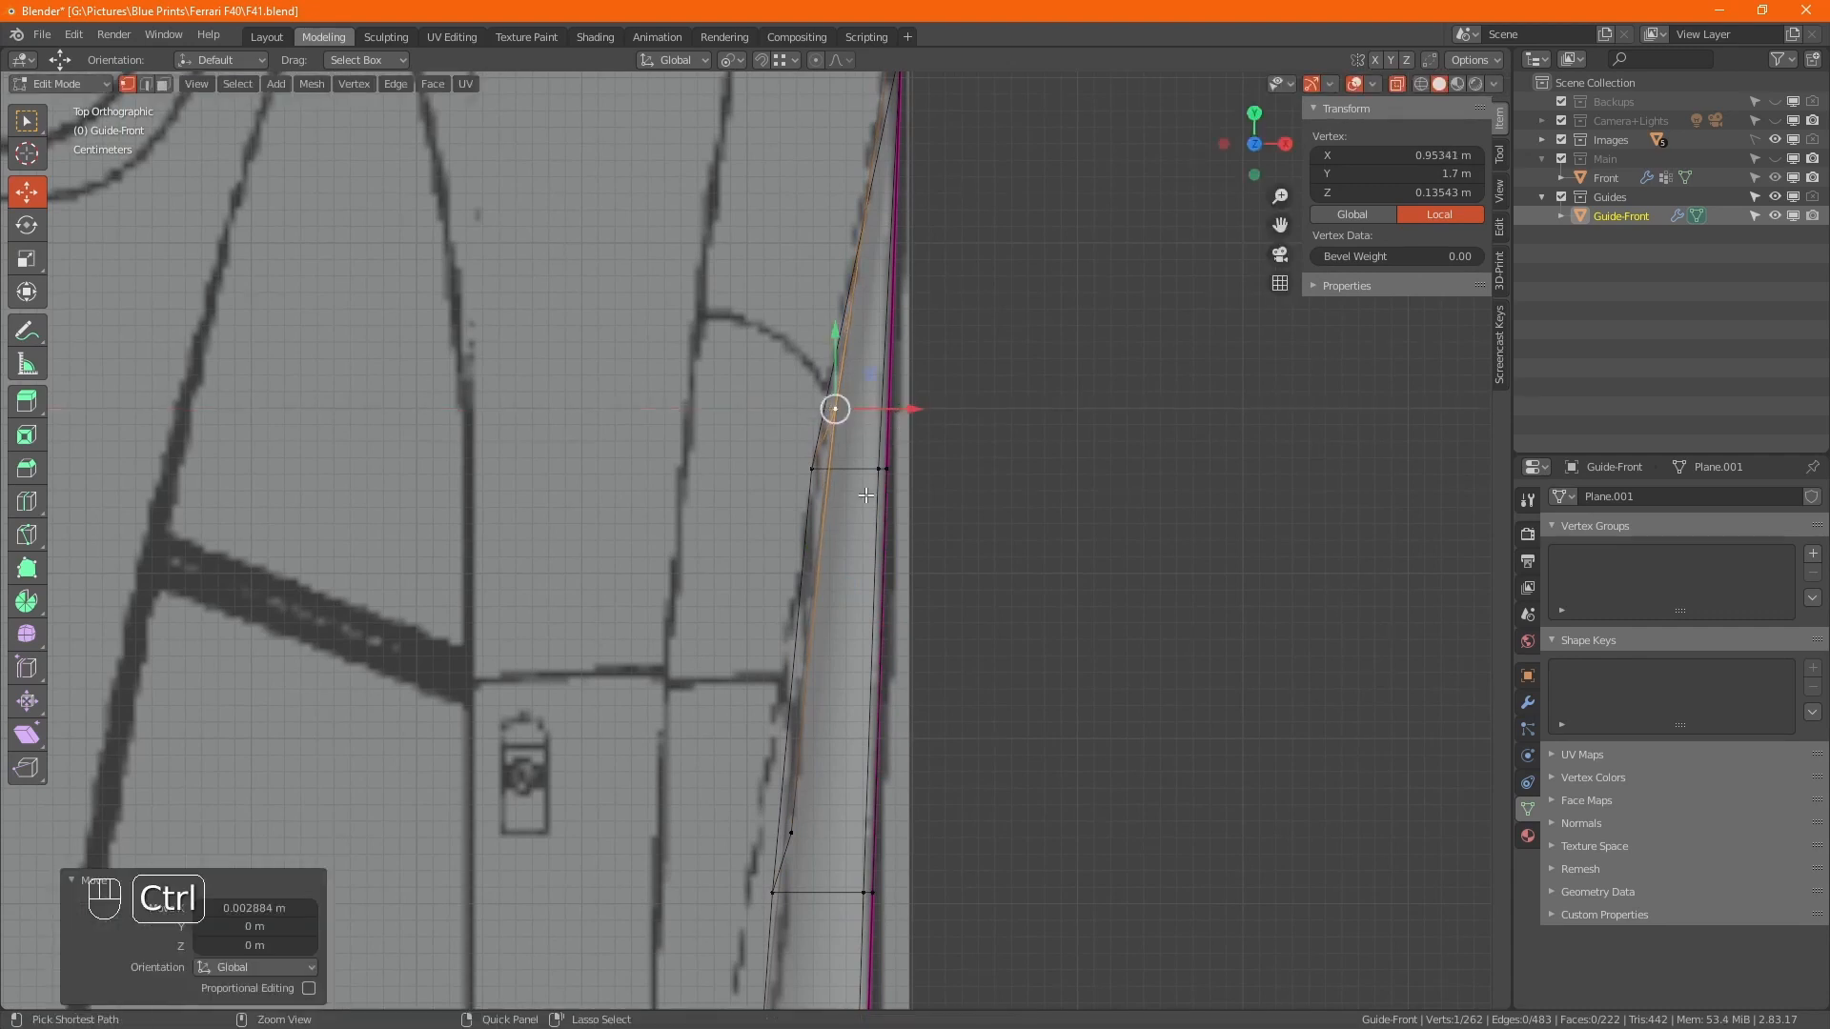
# Select the remaining front edges of the ledge's inner border and, in right view, extrude them about 0.216 m up to meet the rear upper edge.
pyautogui.keyDown('ctrl'); pyautogui.moveTo(915, 366); pyautogui.dragTo(904, 690, button='middle'); pyautogui.keyUp('ctrl')
pyautogui.keyDown('alt'); pyautogui.moveTo(1015, 743); pyautogui.dragTo(812, 559, button='middle'); pyautogui.keyUp('alt')
pyautogui.moveTo(674, 413); pyautogui.dragTo(855, 569, button='middle')
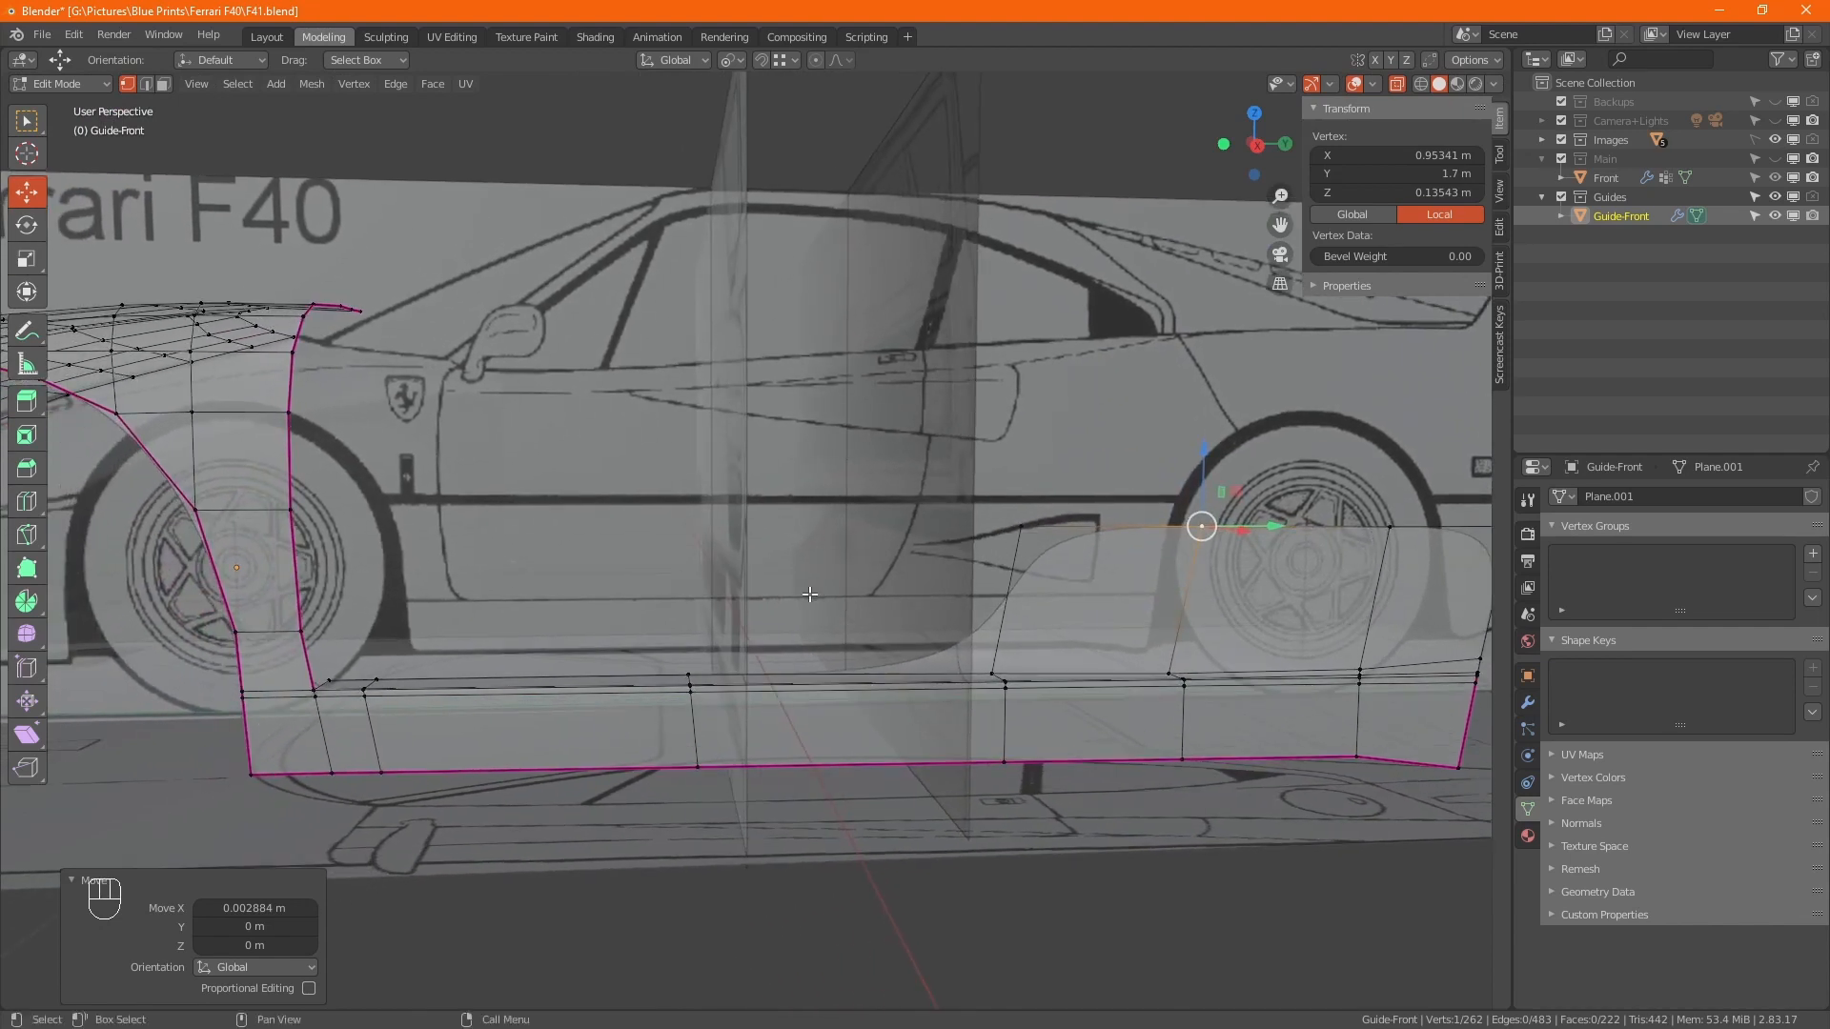
pyautogui.click(329, 680)
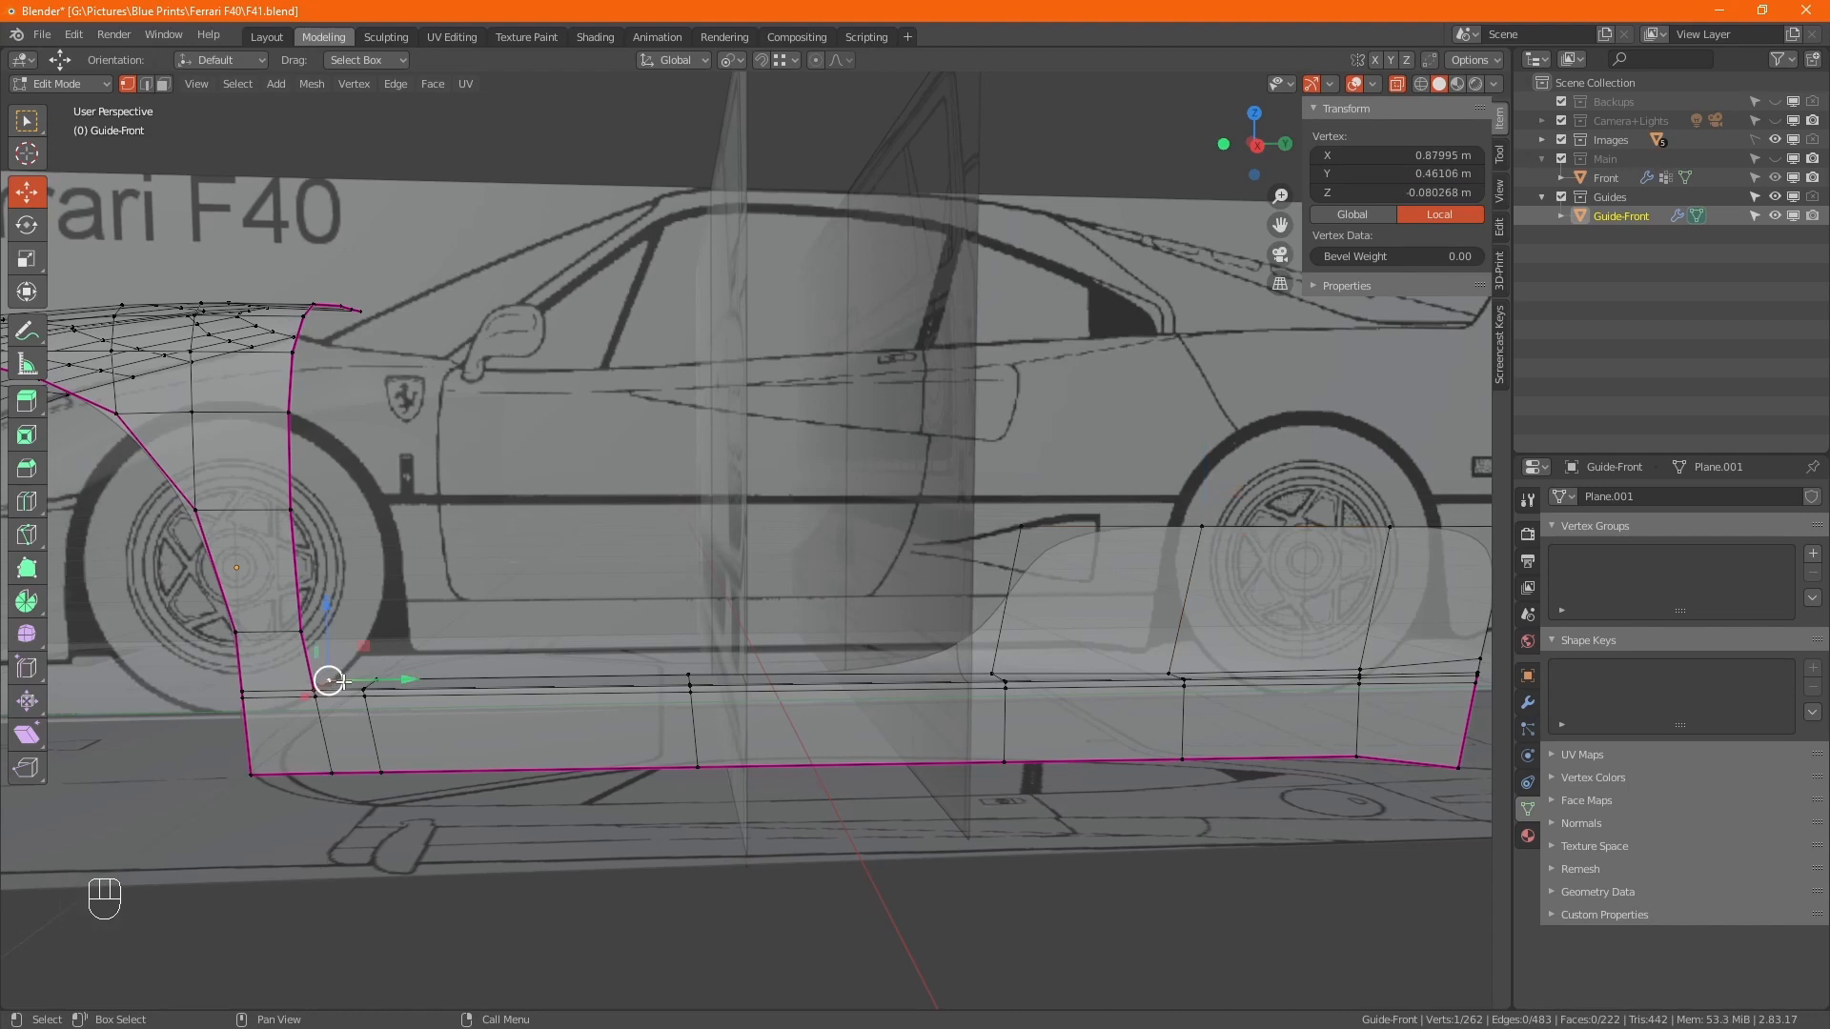
pyautogui.keyDown('ctrl'); pyautogui.click(992, 672); pyautogui.keyUp('ctrl')
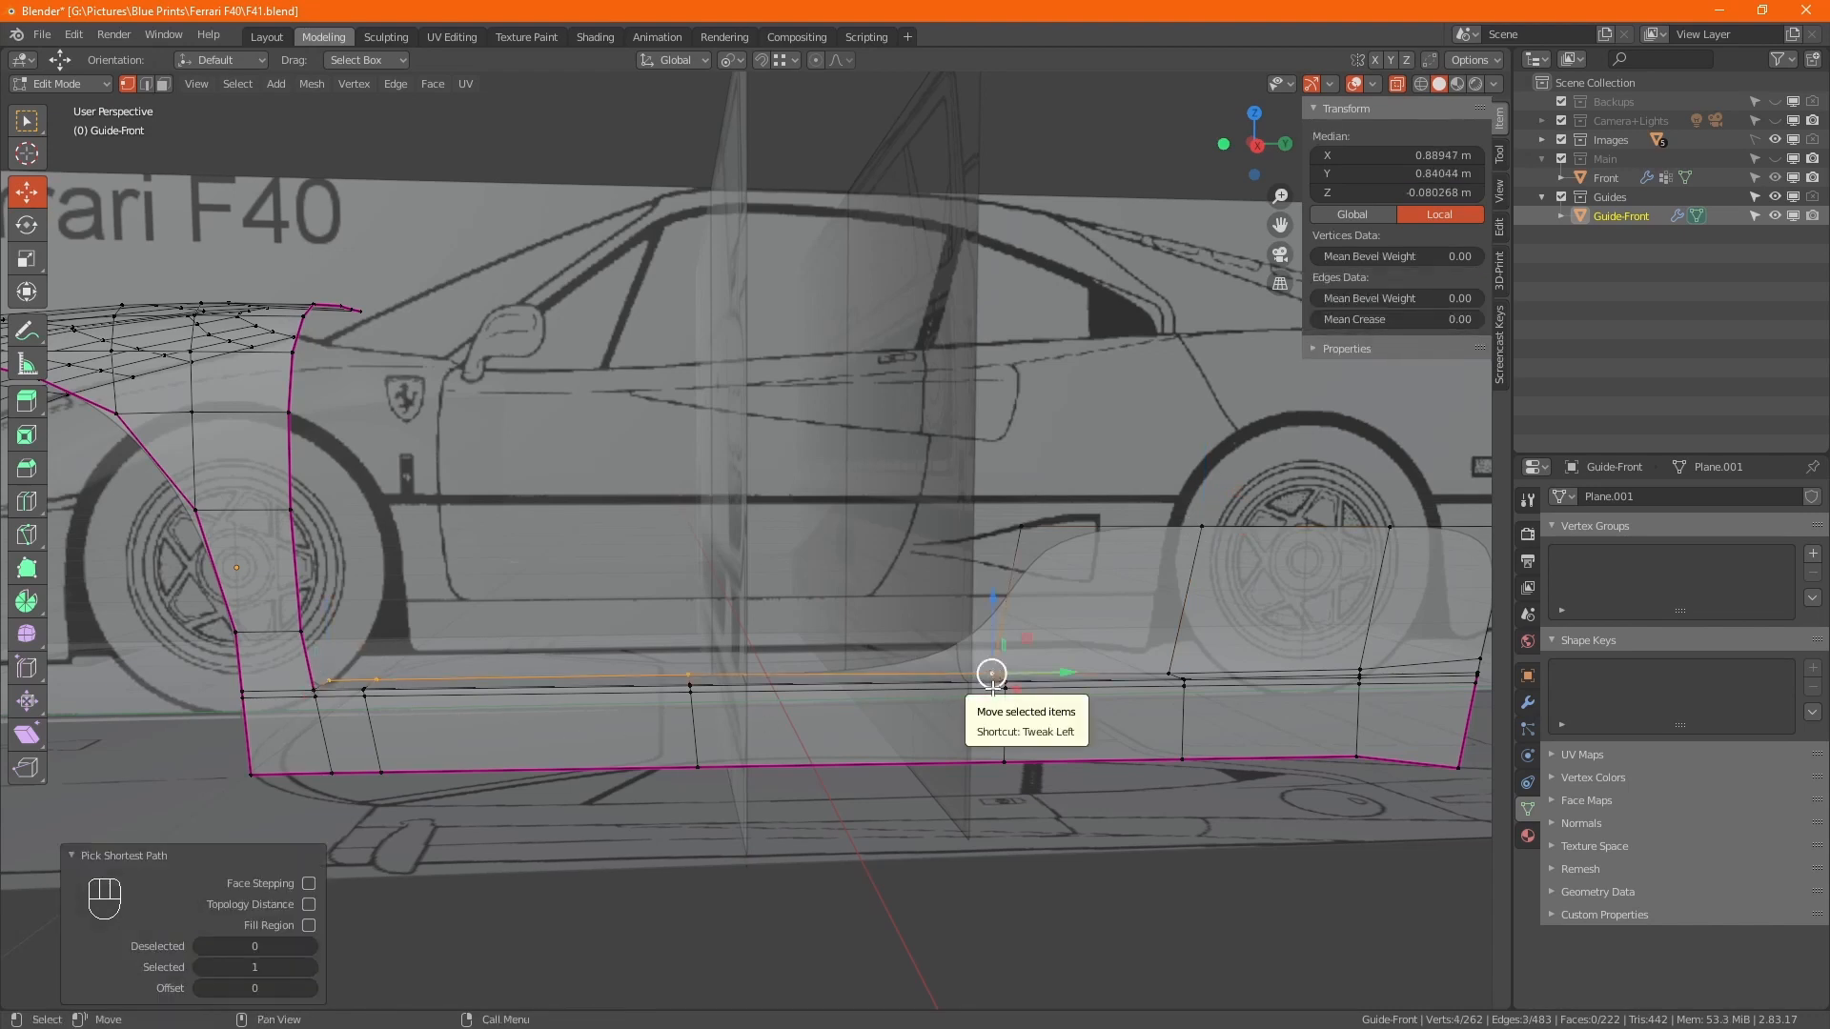
pyautogui.press('KP_3')
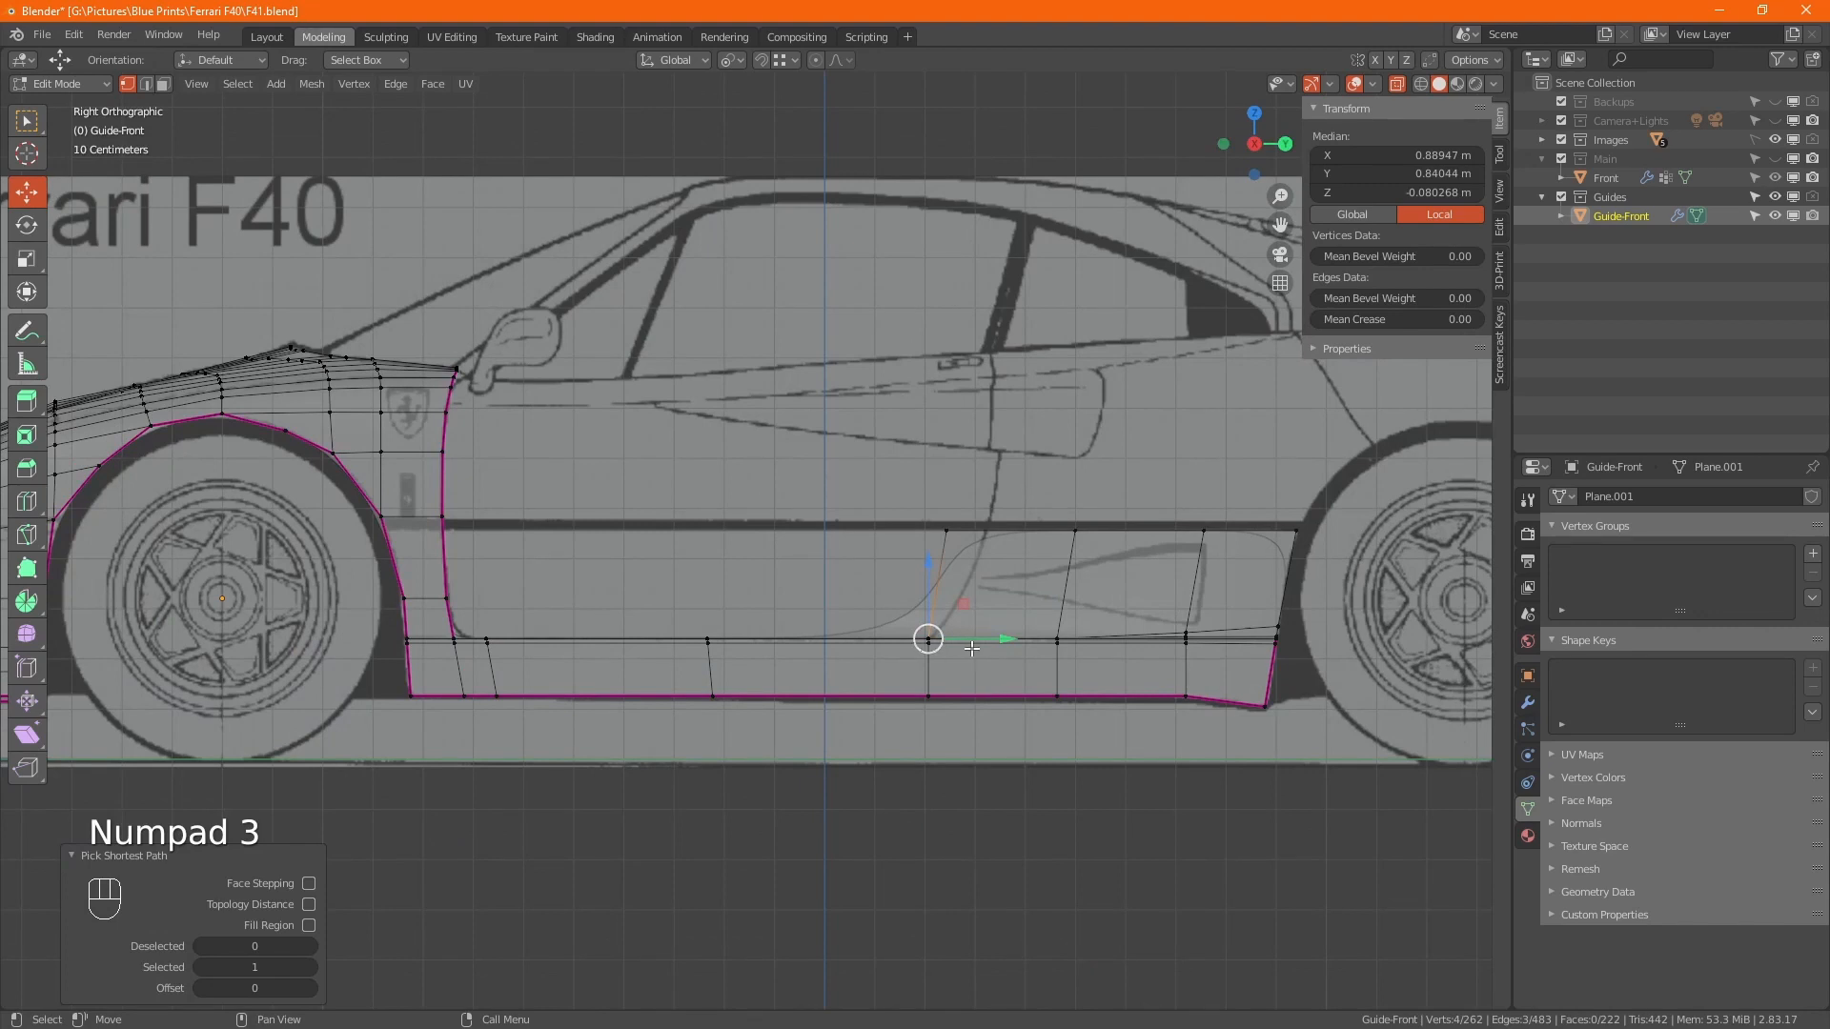
pyautogui.press('e')
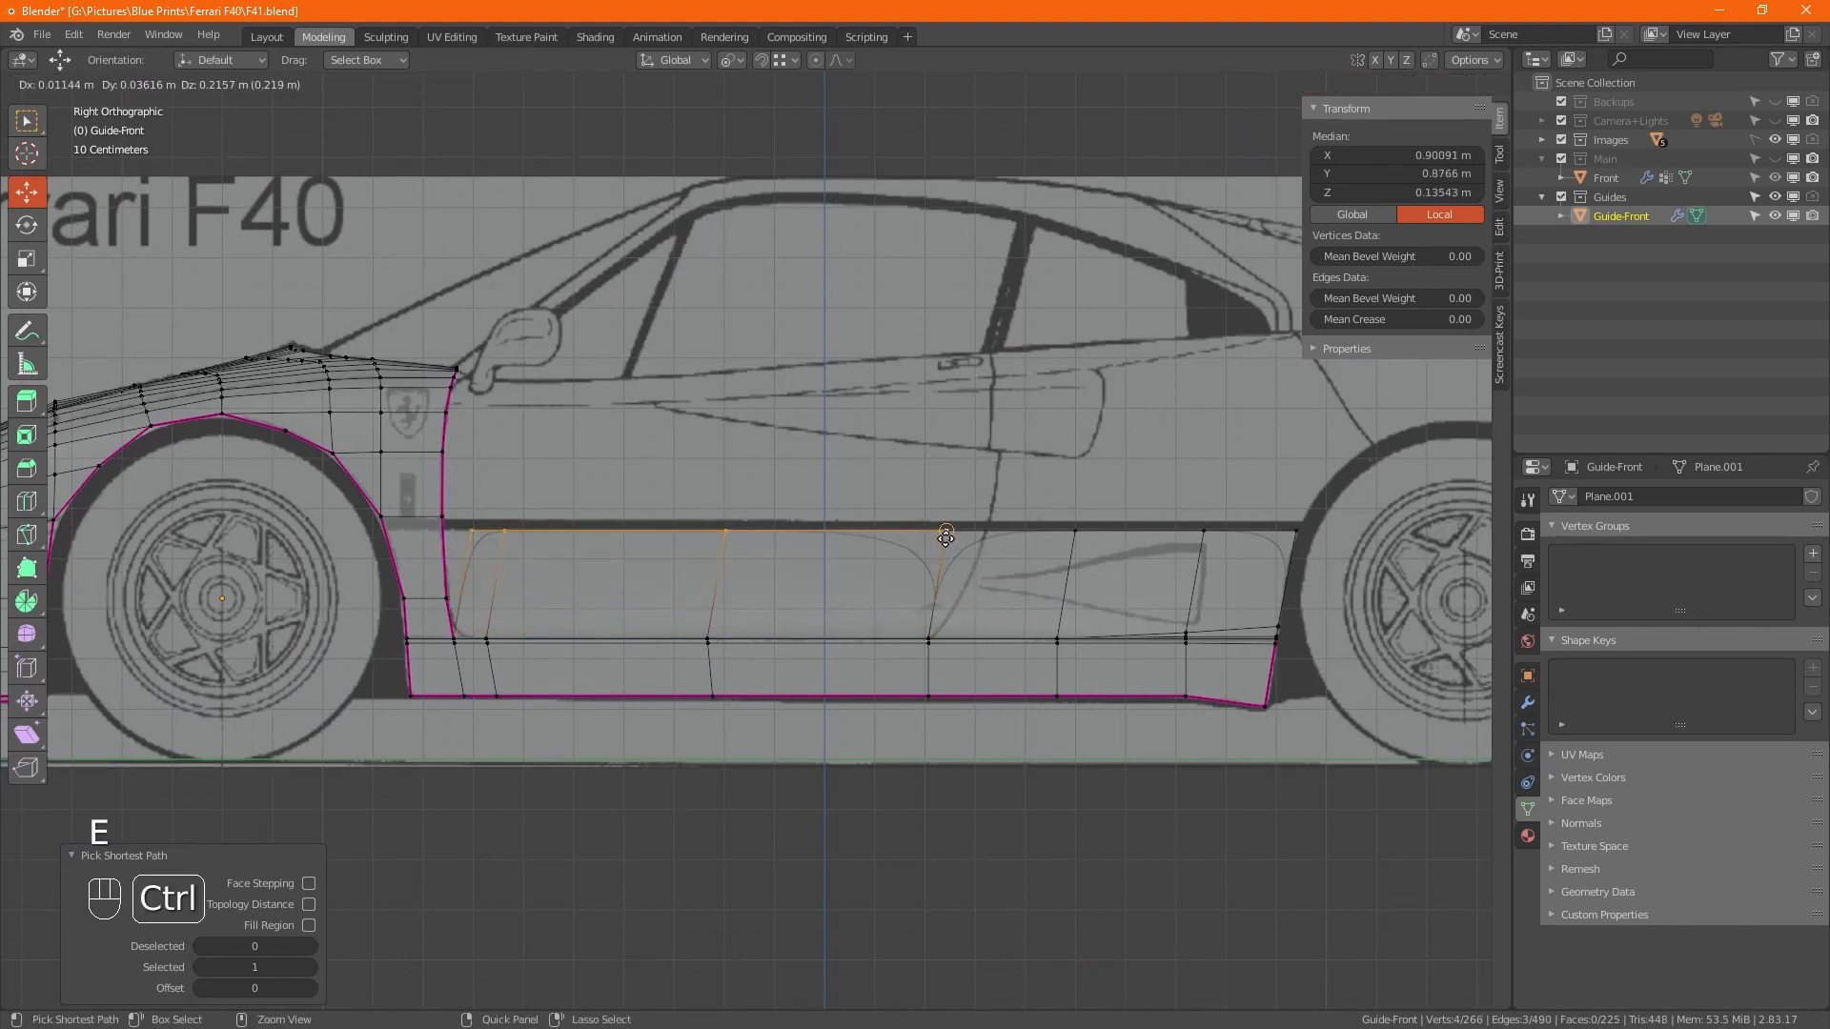
pyautogui.click(945, 538)
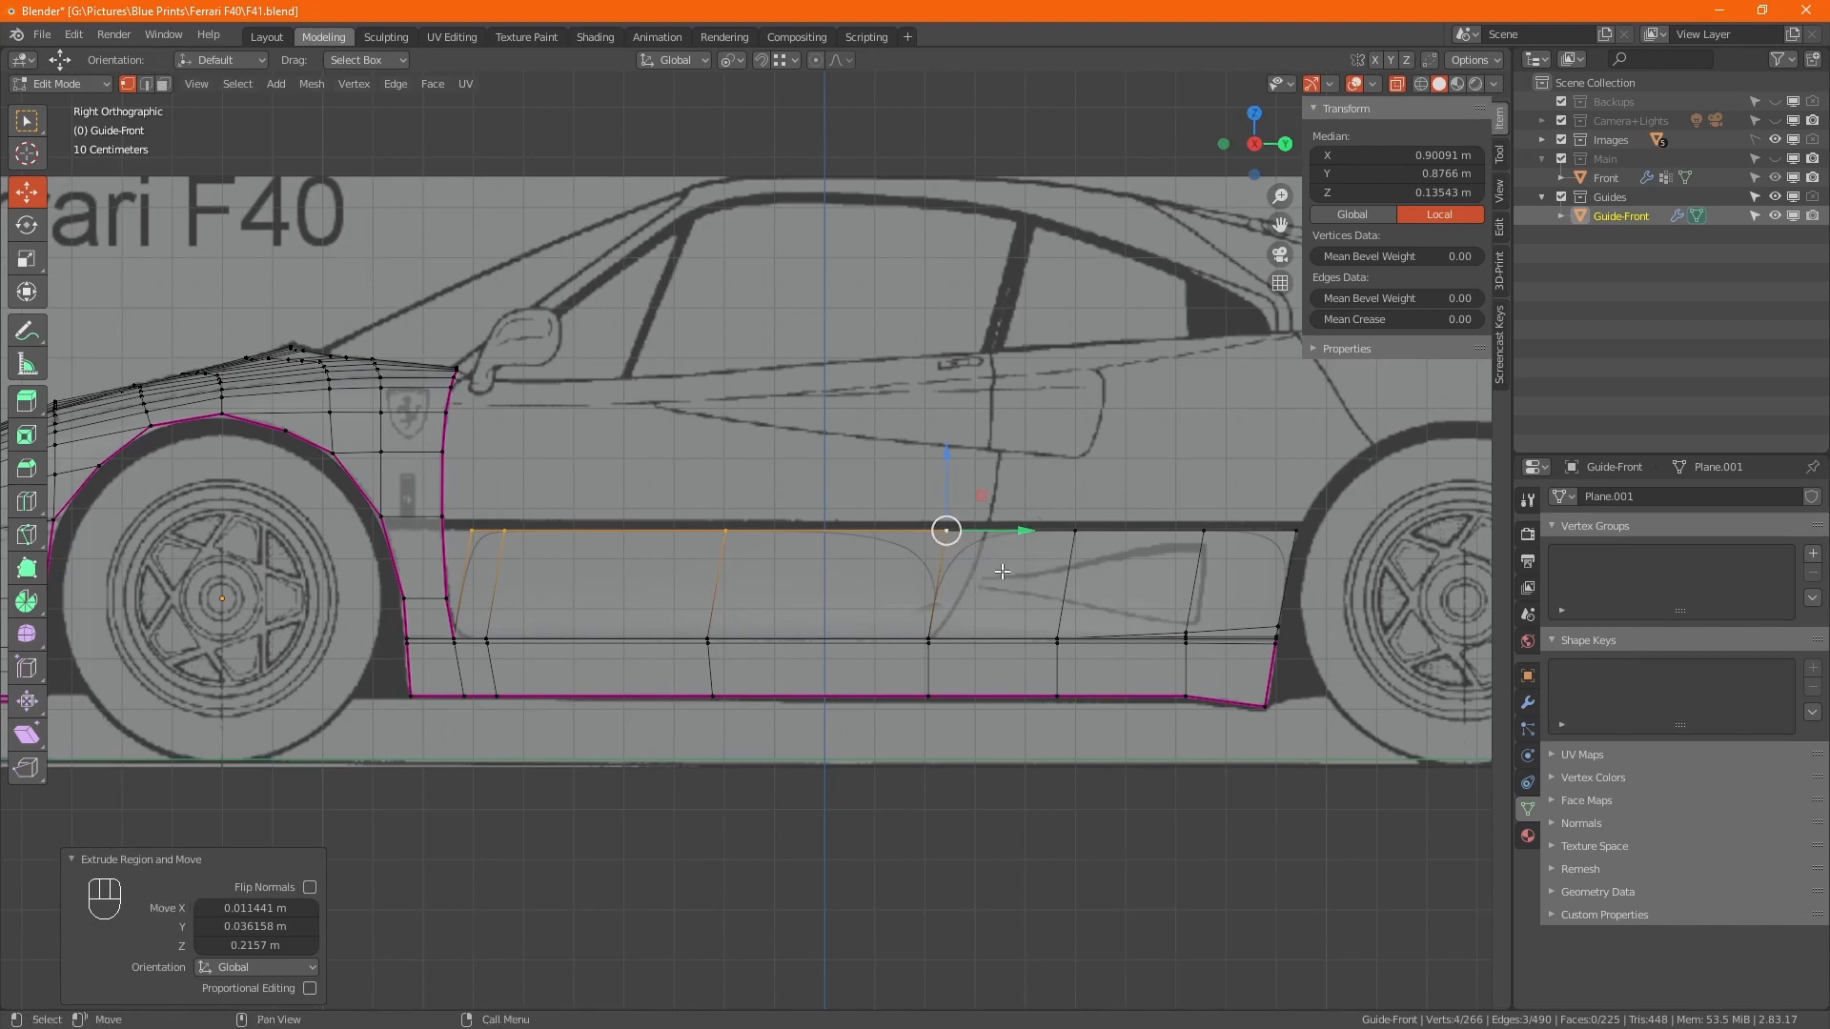
# Merge the two overlapping vertices where the new front extrusion meets the rear one.
pyautogui.moveTo(1002, 572); pyautogui.dragTo(912, 491)
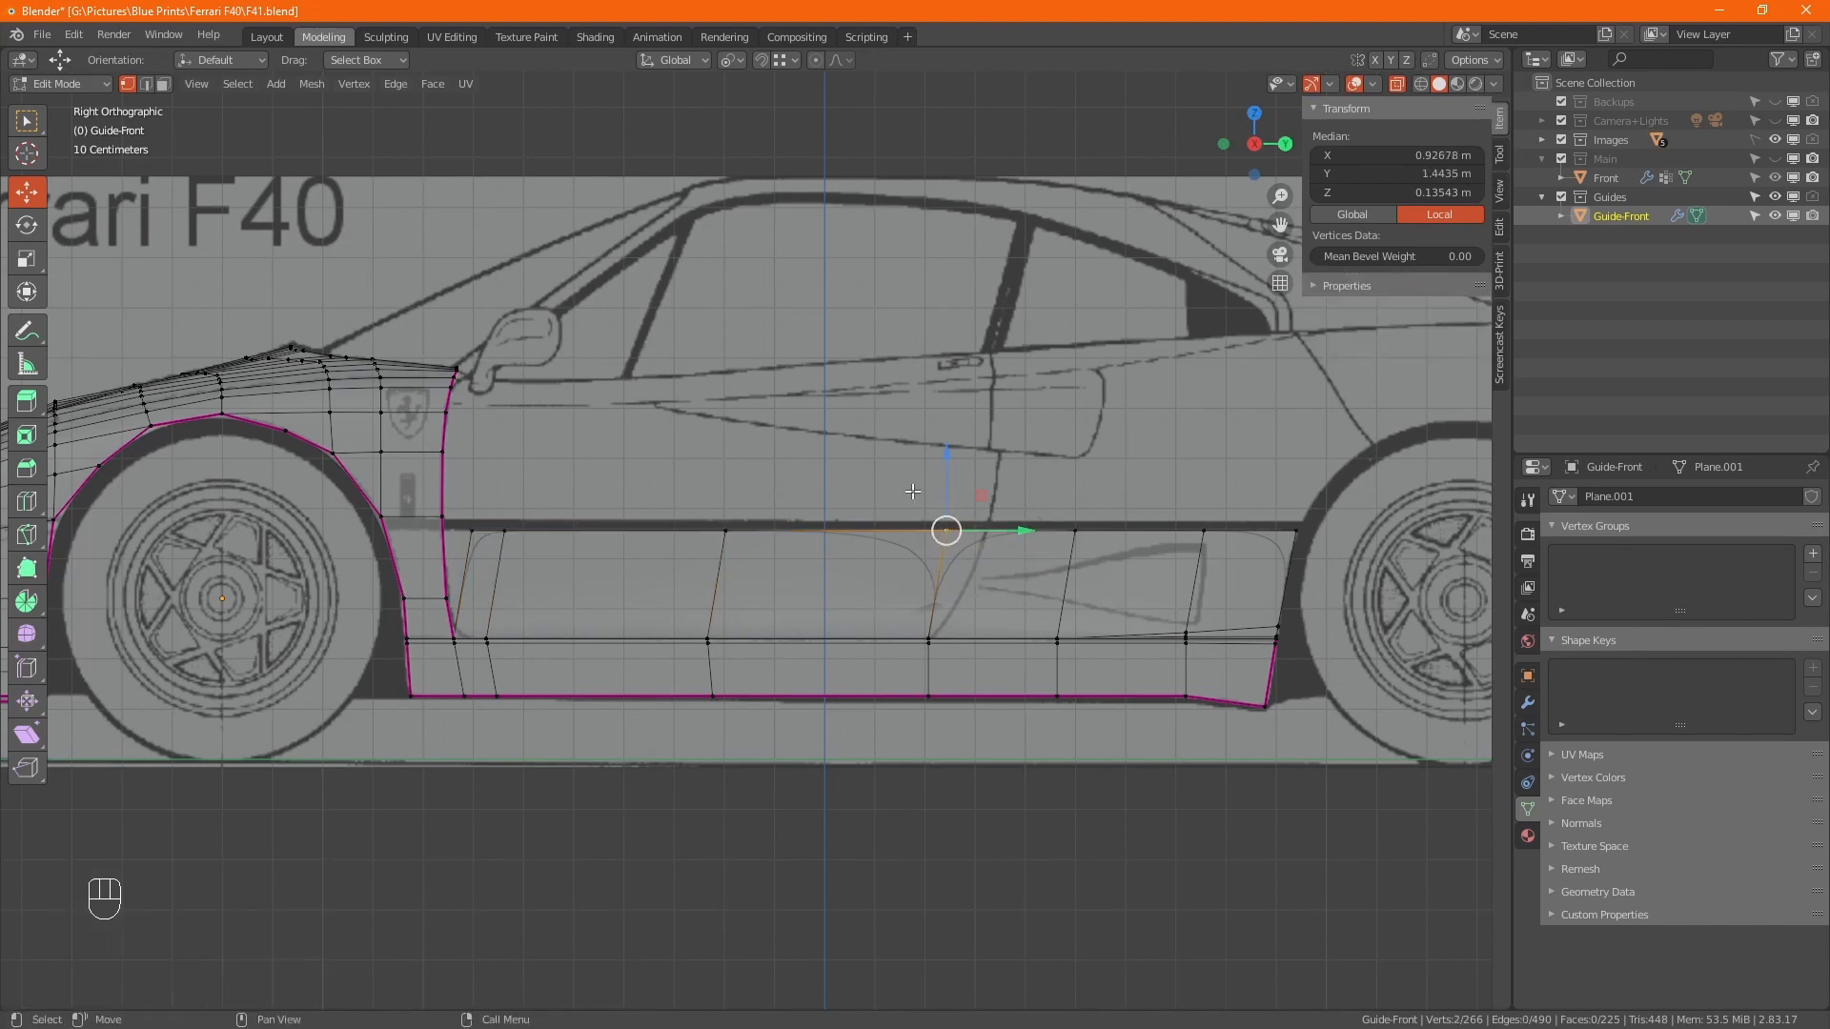
pyautogui.press('m')
pyautogui.click(912, 491)
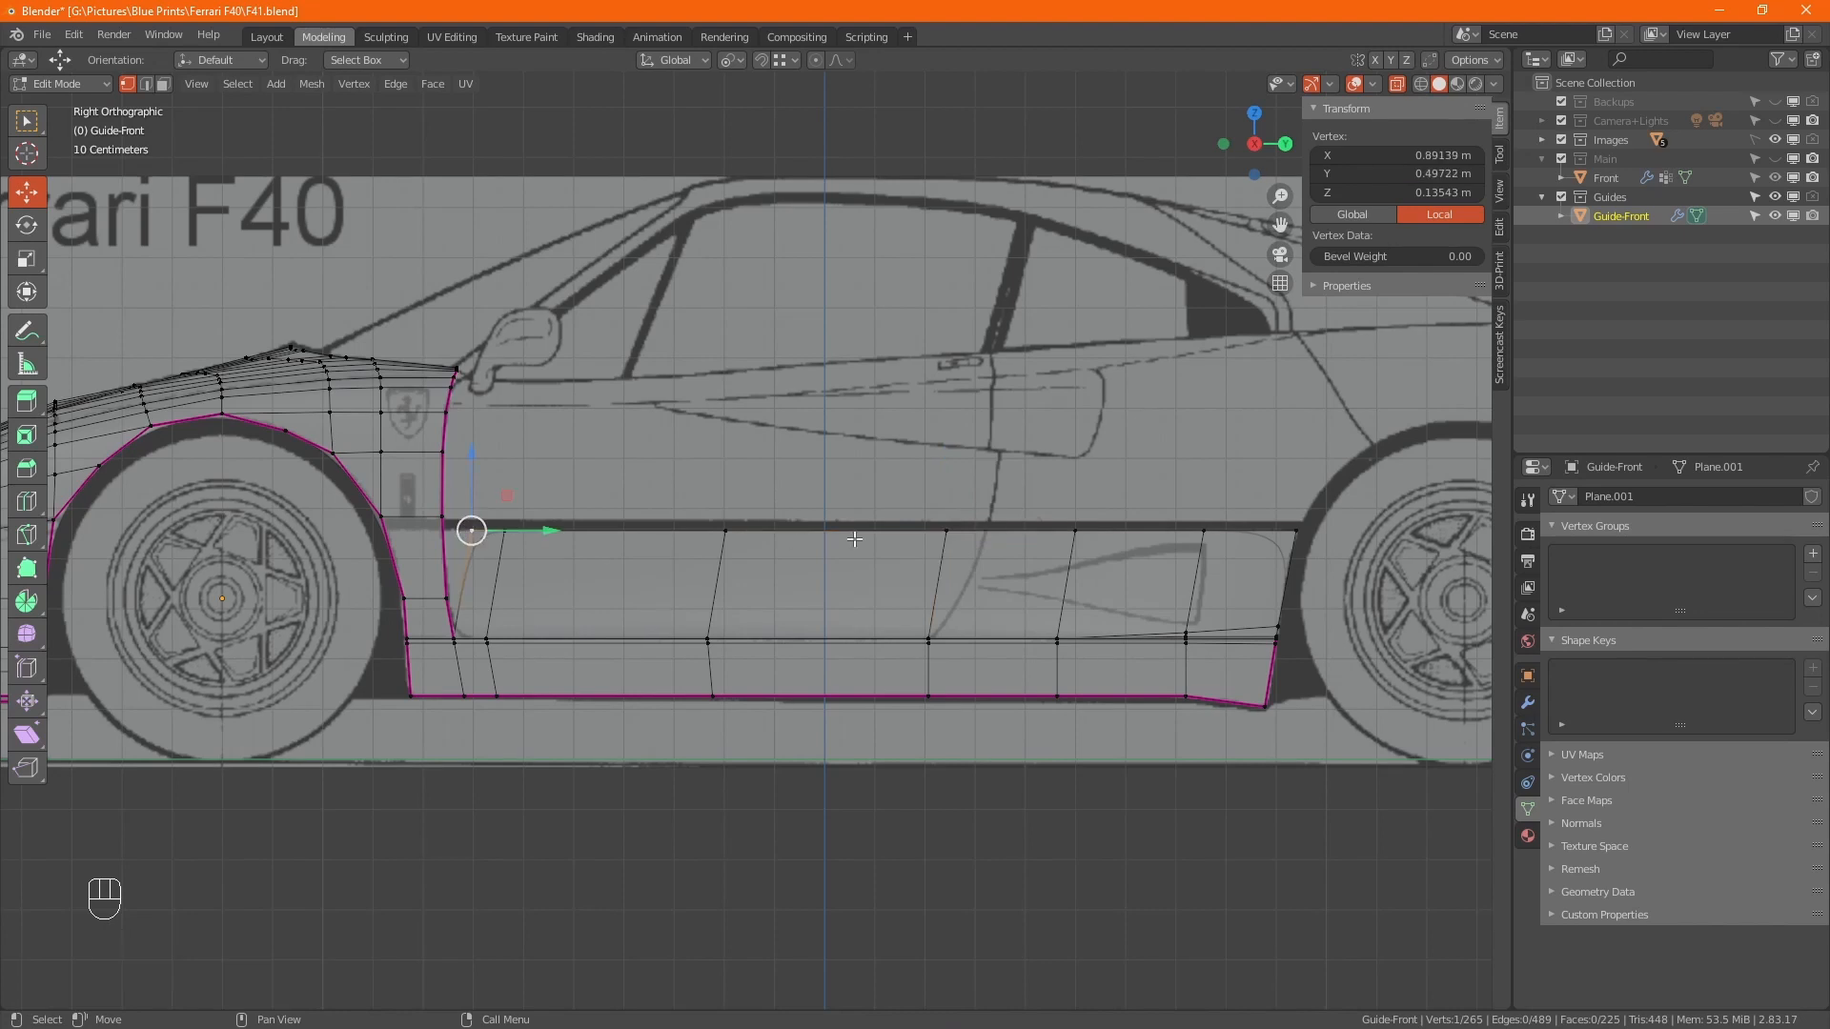
# Select the front part of the extruded upper edge and, in top view, scale it along X to about 0.722 around its rear vertex.
pyautogui.keyDown('ctrl'); pyautogui.click(471, 530); pyautogui.keyUp('ctrl')
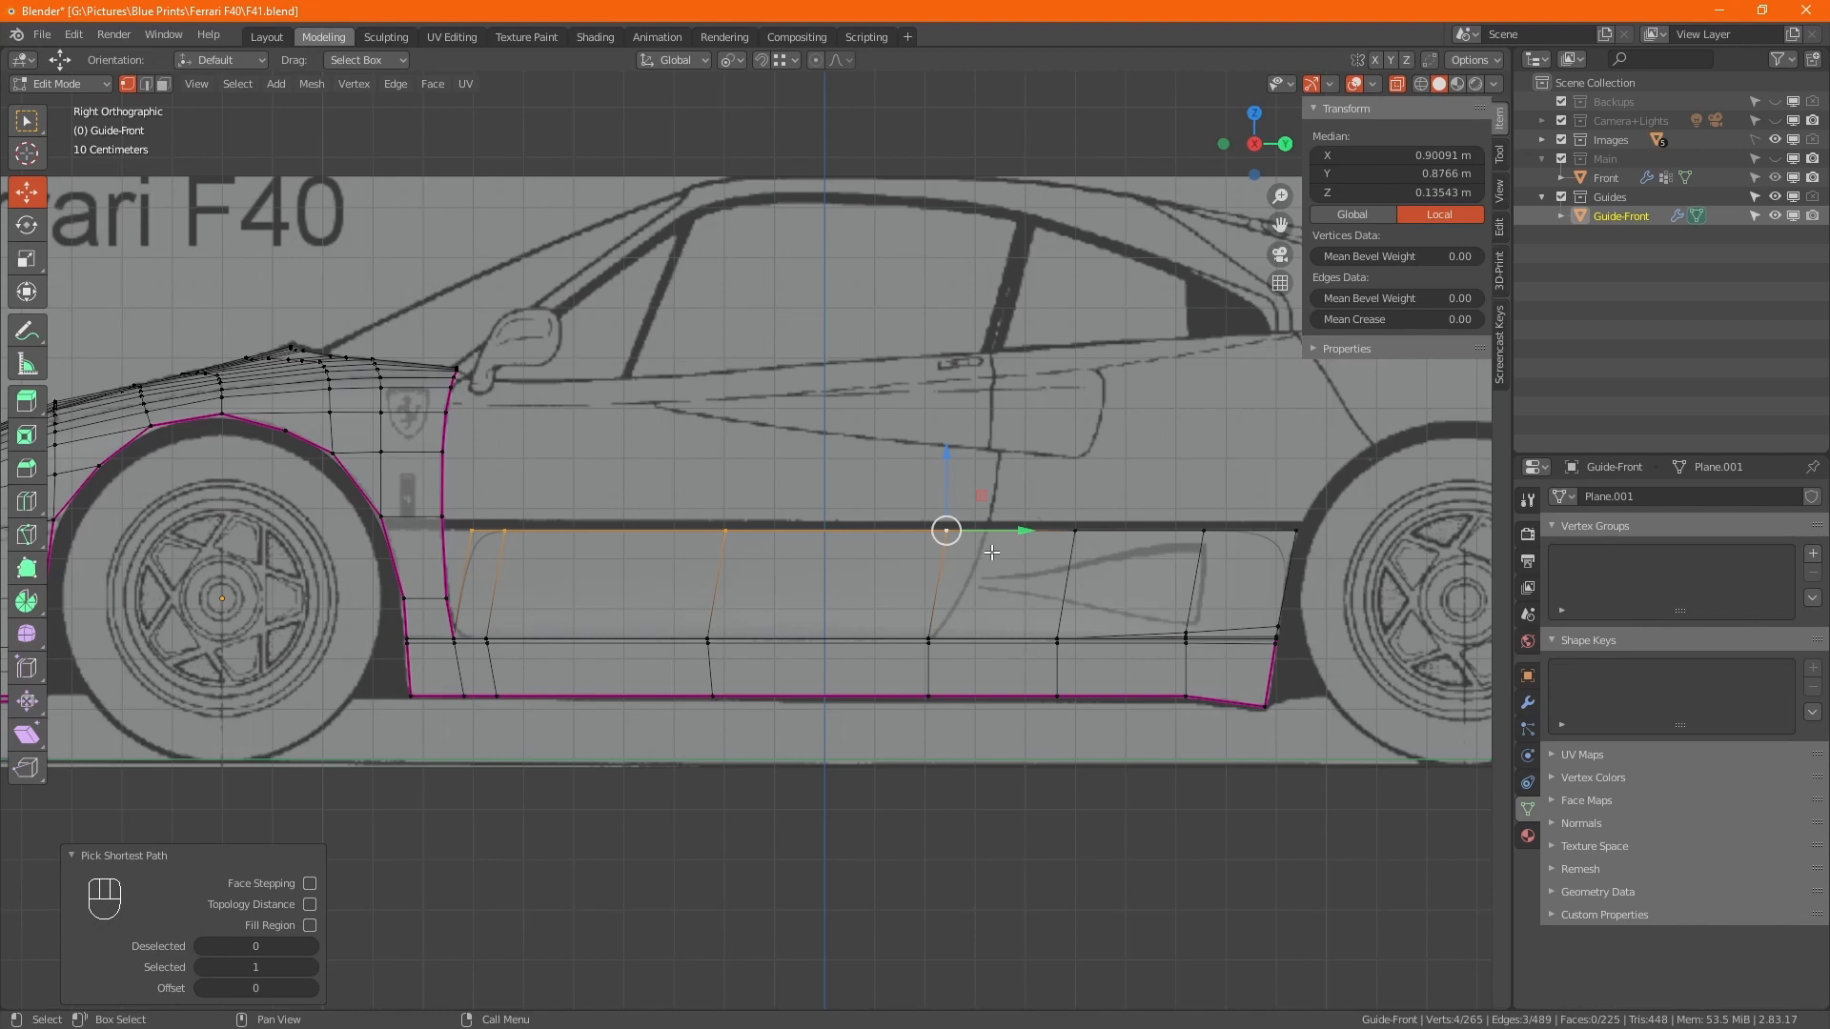
pyautogui.press('KP_7')
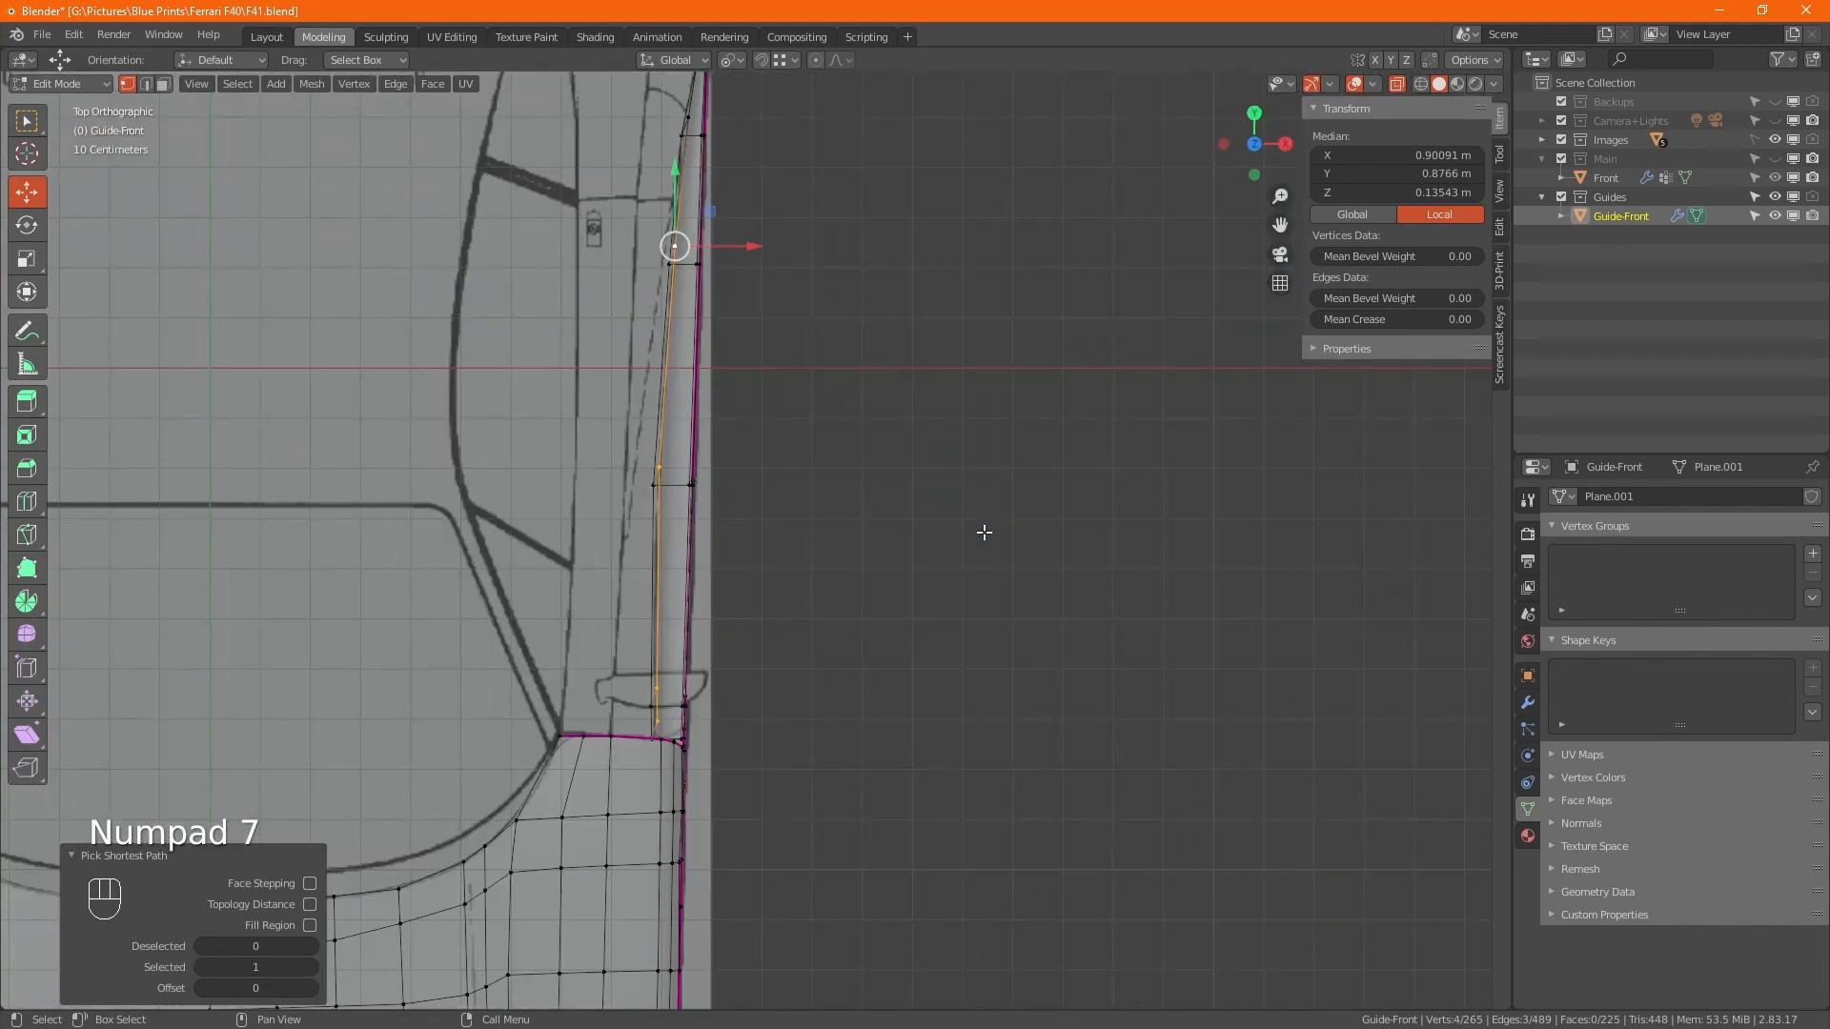
pyautogui.moveTo(673, 373); pyautogui.dragTo(708, 493, button='middle')
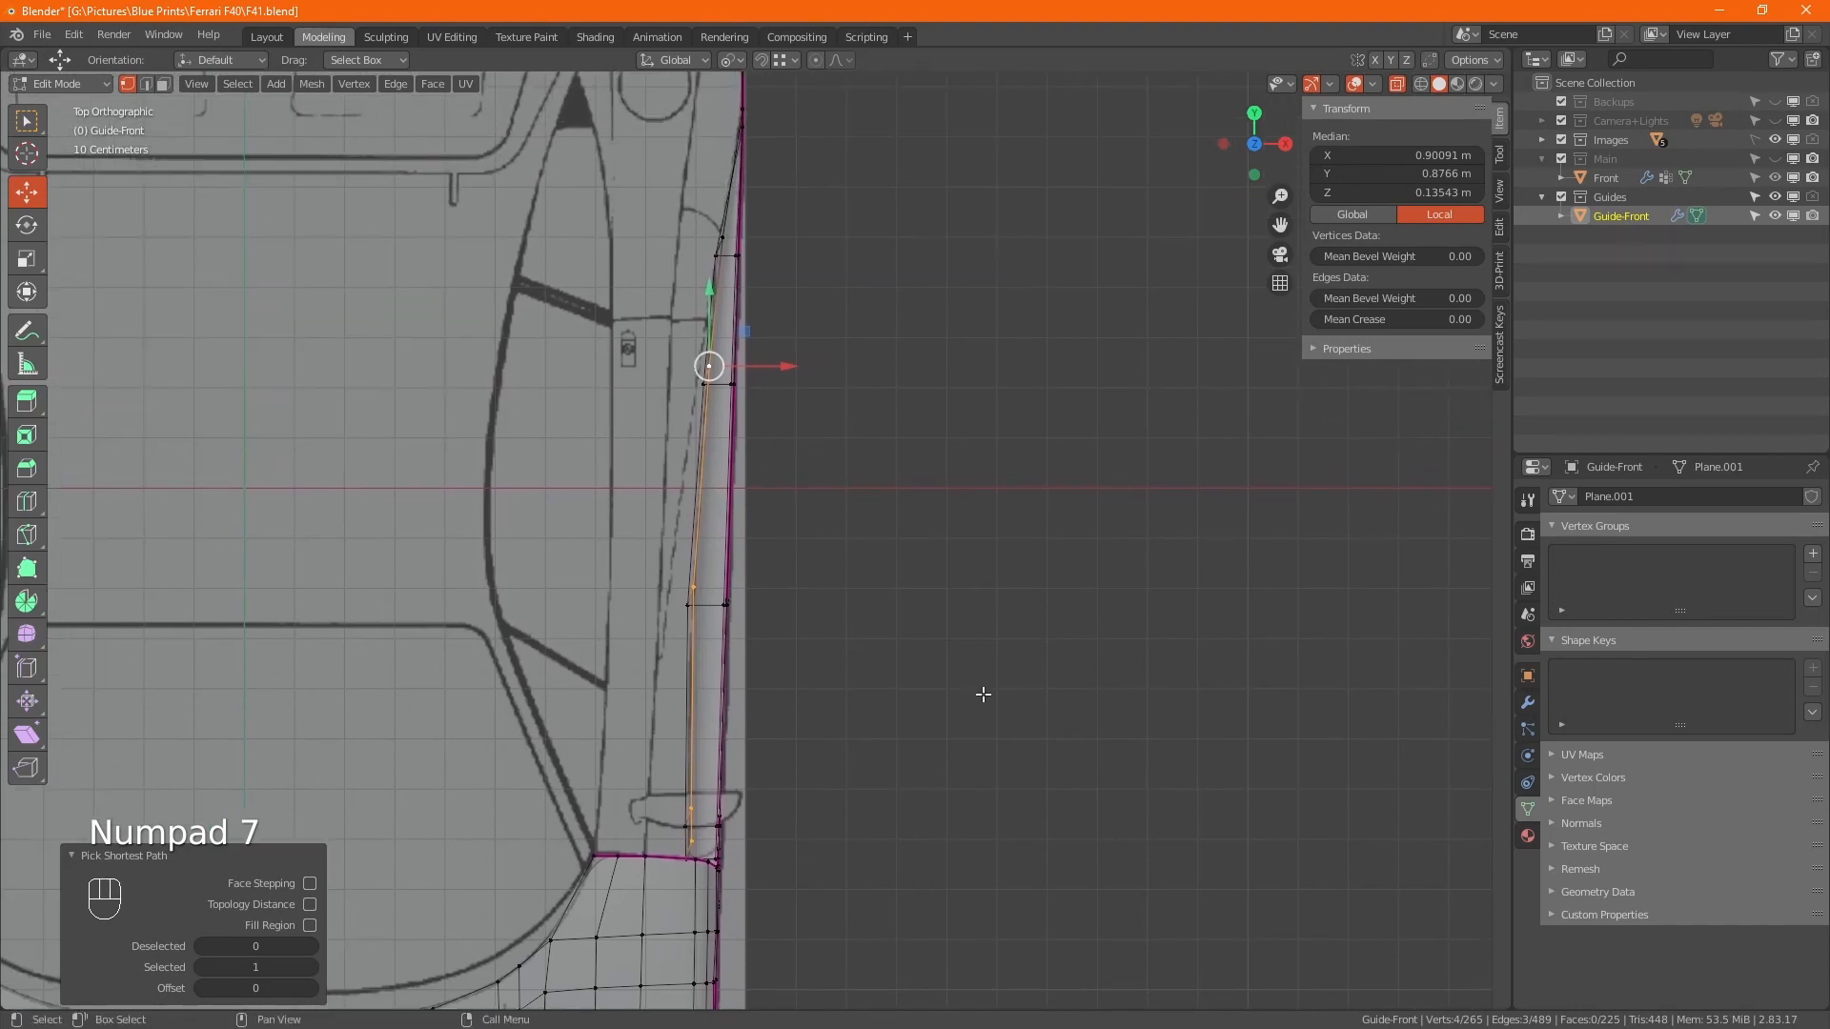
pyautogui.press('s')
pyautogui.press('x')
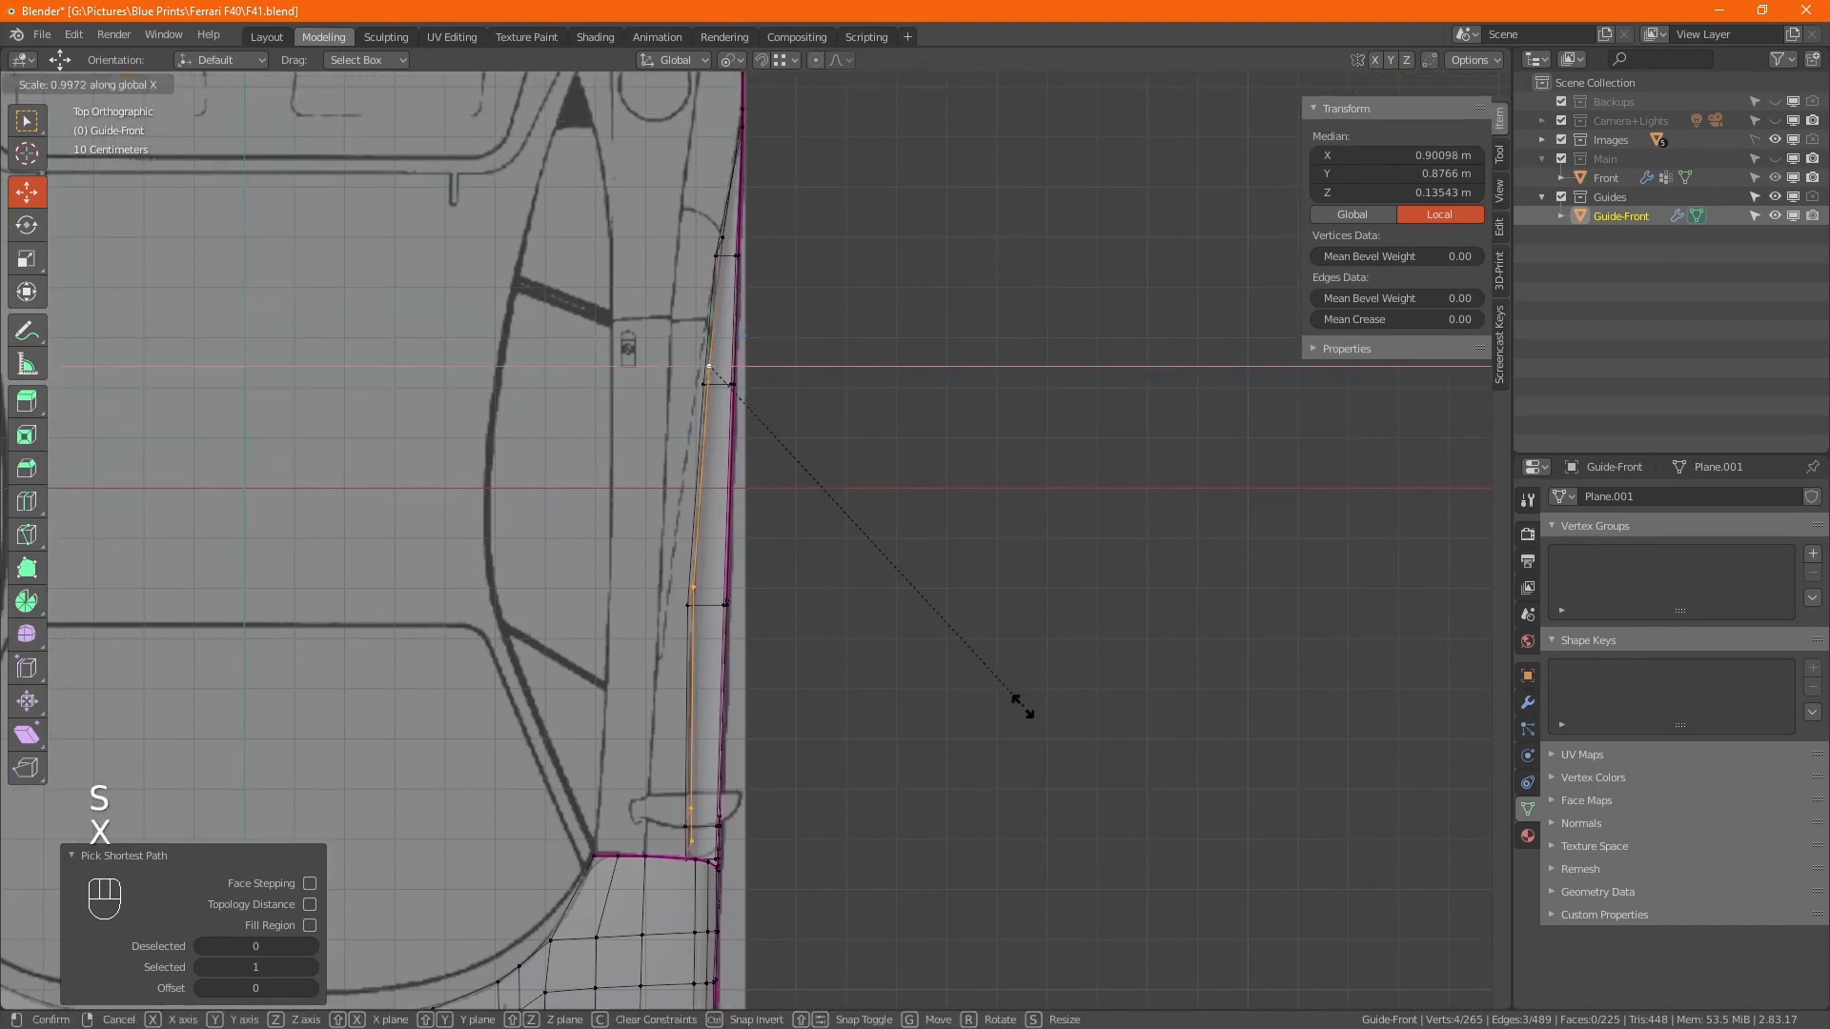
pyautogui.click(920, 627)
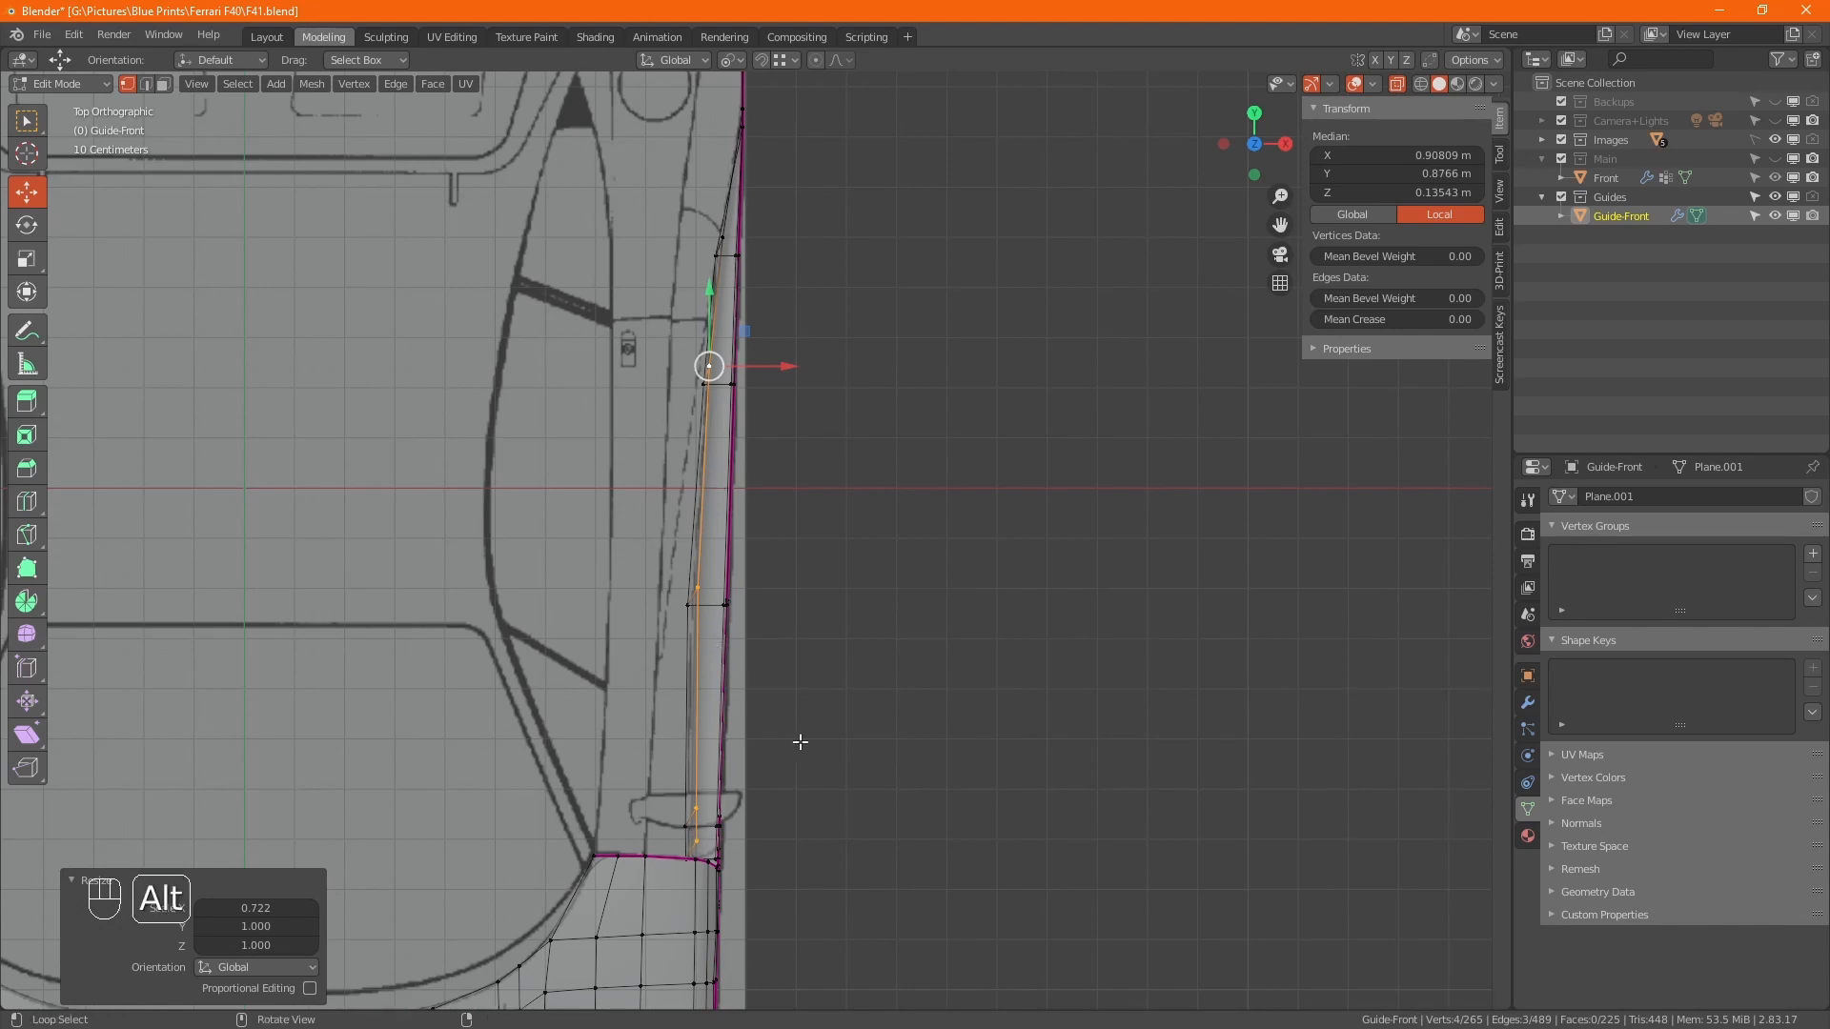
# Check the extruded wall in perspective with X-ray off and on, and hide the edge loop along the ledge's inner border.
pyautogui.keyDown('alt'); pyautogui.moveTo(800, 740); pyautogui.dragTo(784, 597, button='middle'); pyautogui.keyUp('alt')
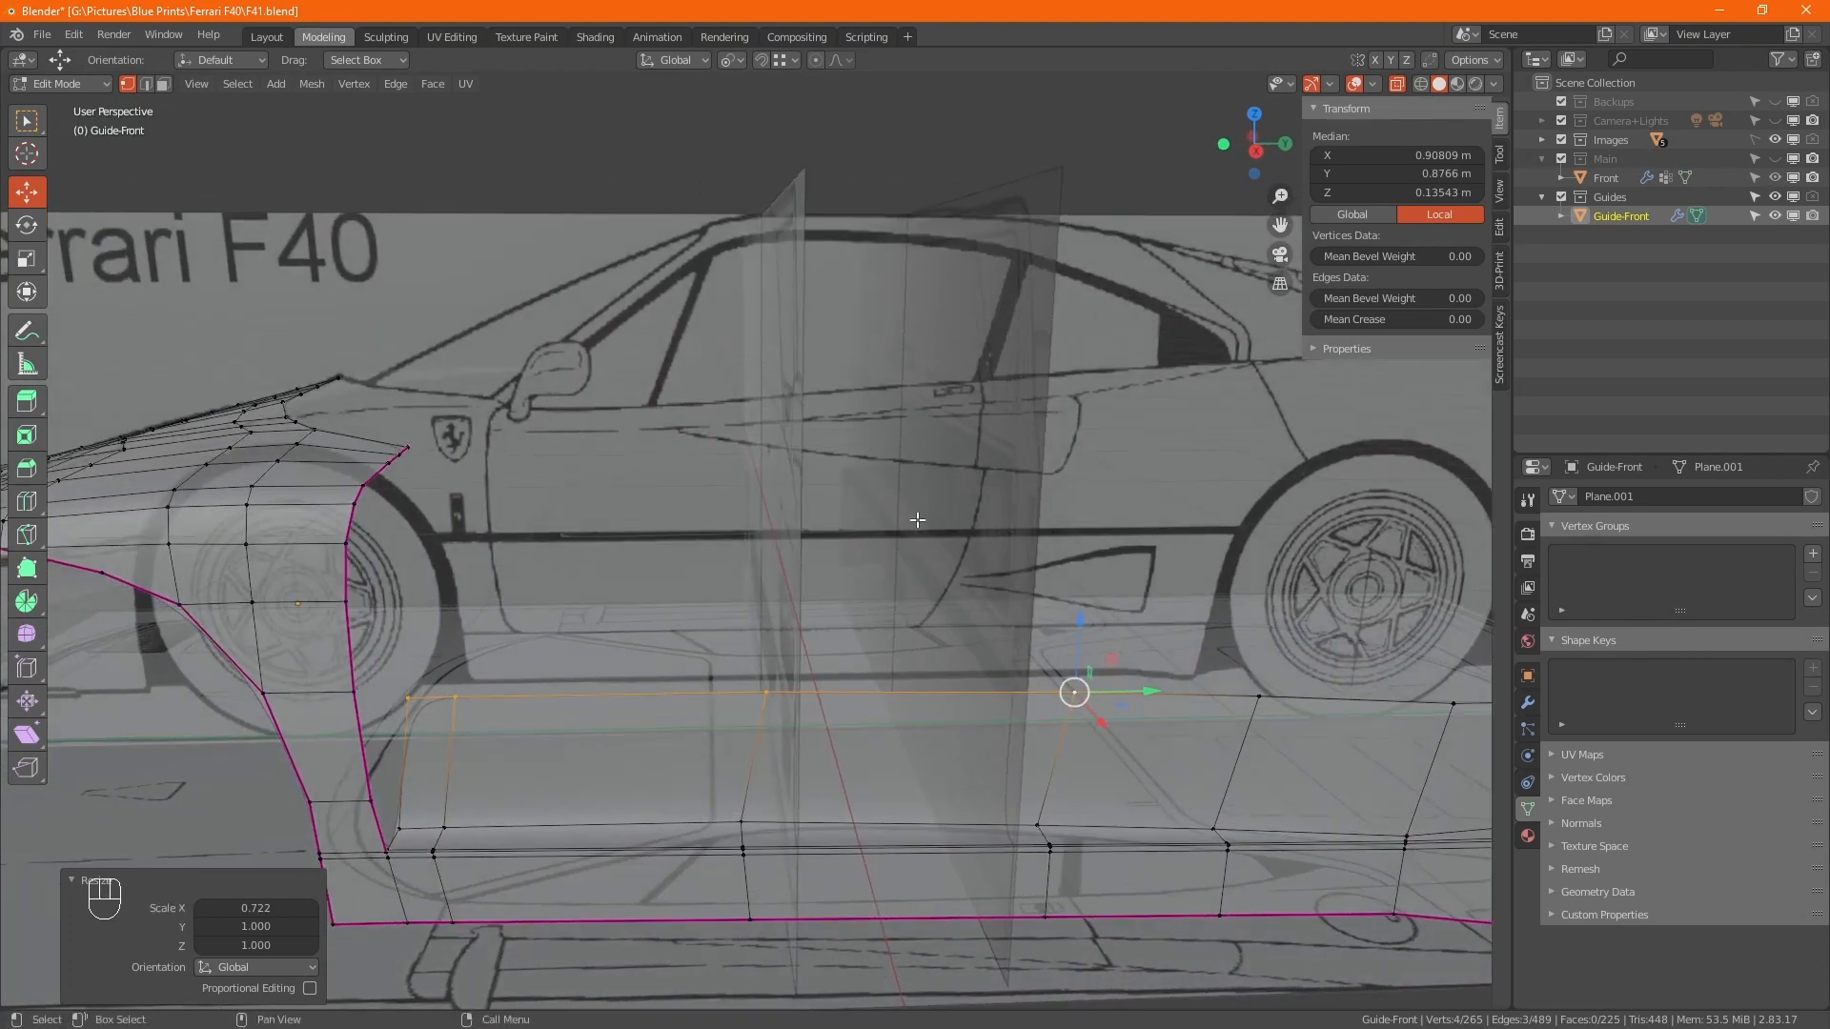
pyautogui.keyDown('alt'); pyautogui.moveTo(915, 518); pyautogui.dragTo(1070, 662, button='middle'); pyautogui.keyUp('alt')
pyautogui.hotkey('alt', 'z')
pyautogui.press('KP_7')
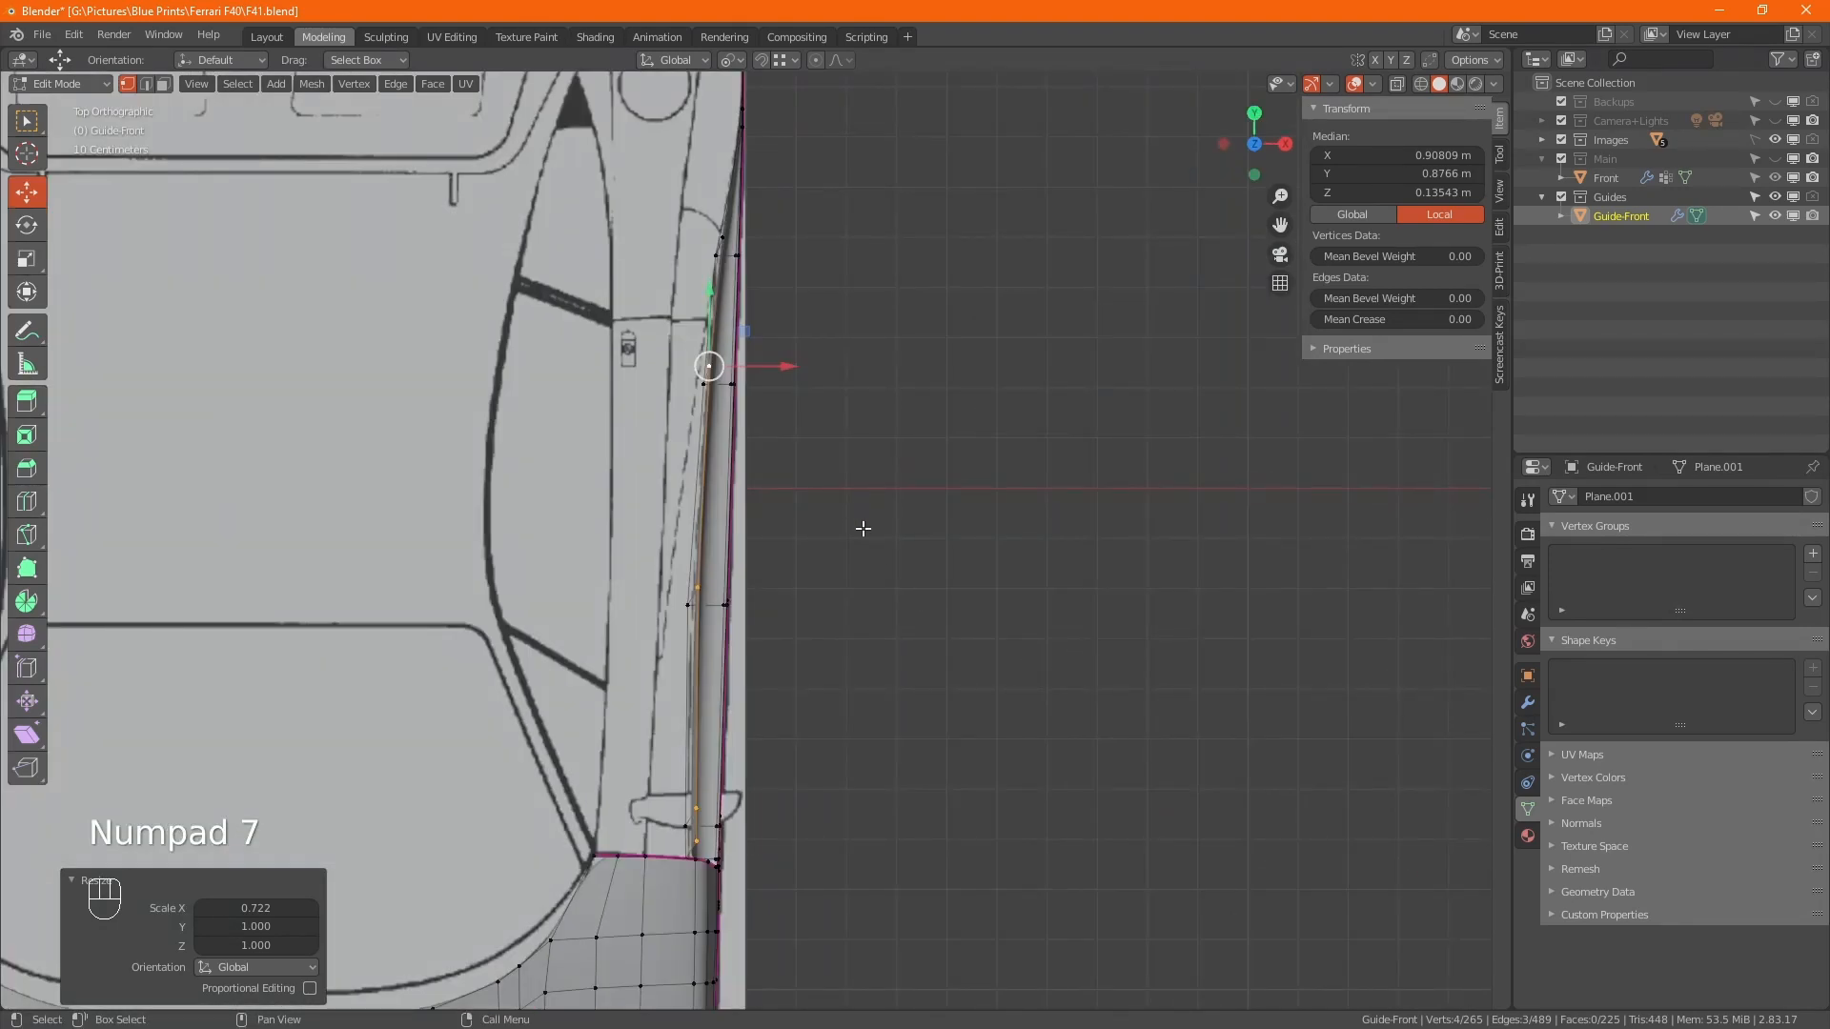
pyautogui.keyDown('alt'); pyautogui.moveTo(864, 529); pyautogui.dragTo(762, 696, button='middle'); pyautogui.keyUp('alt')
pyautogui.hotkey('alt', 'z')
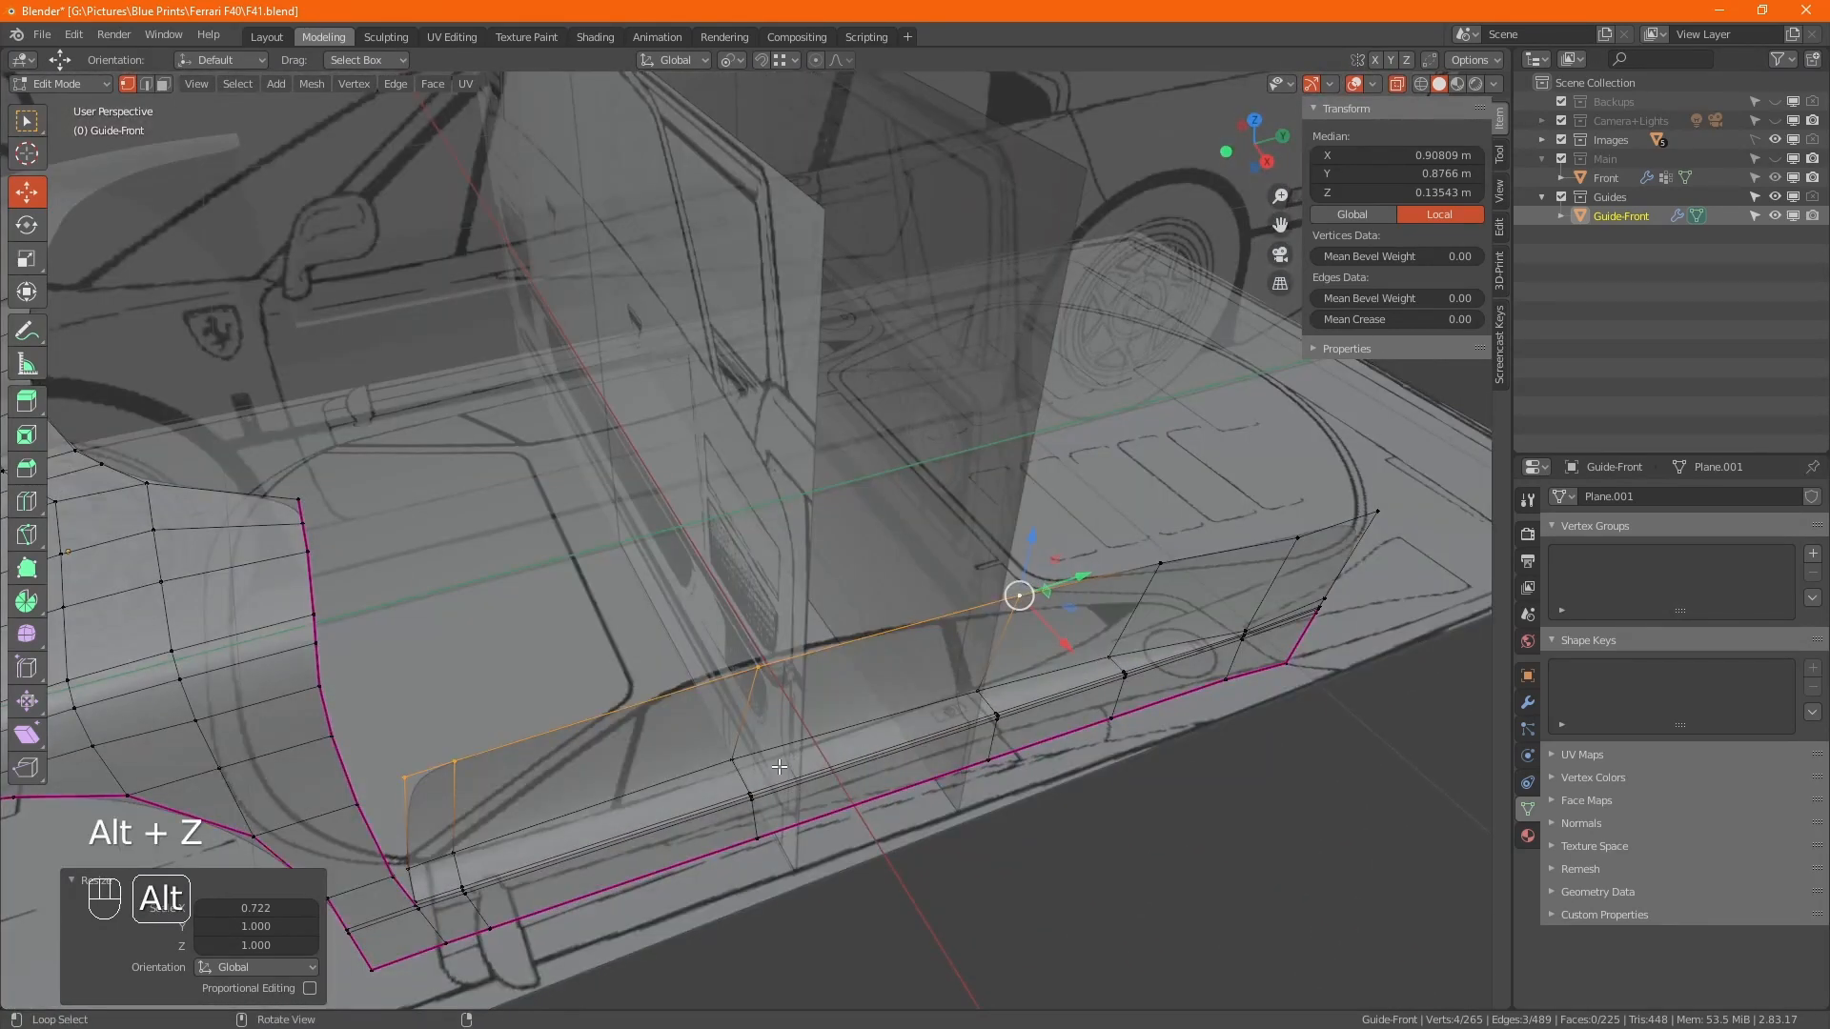
pyautogui.keyDown('alt'); pyautogui.click(709, 769); pyautogui.keyUp('alt')
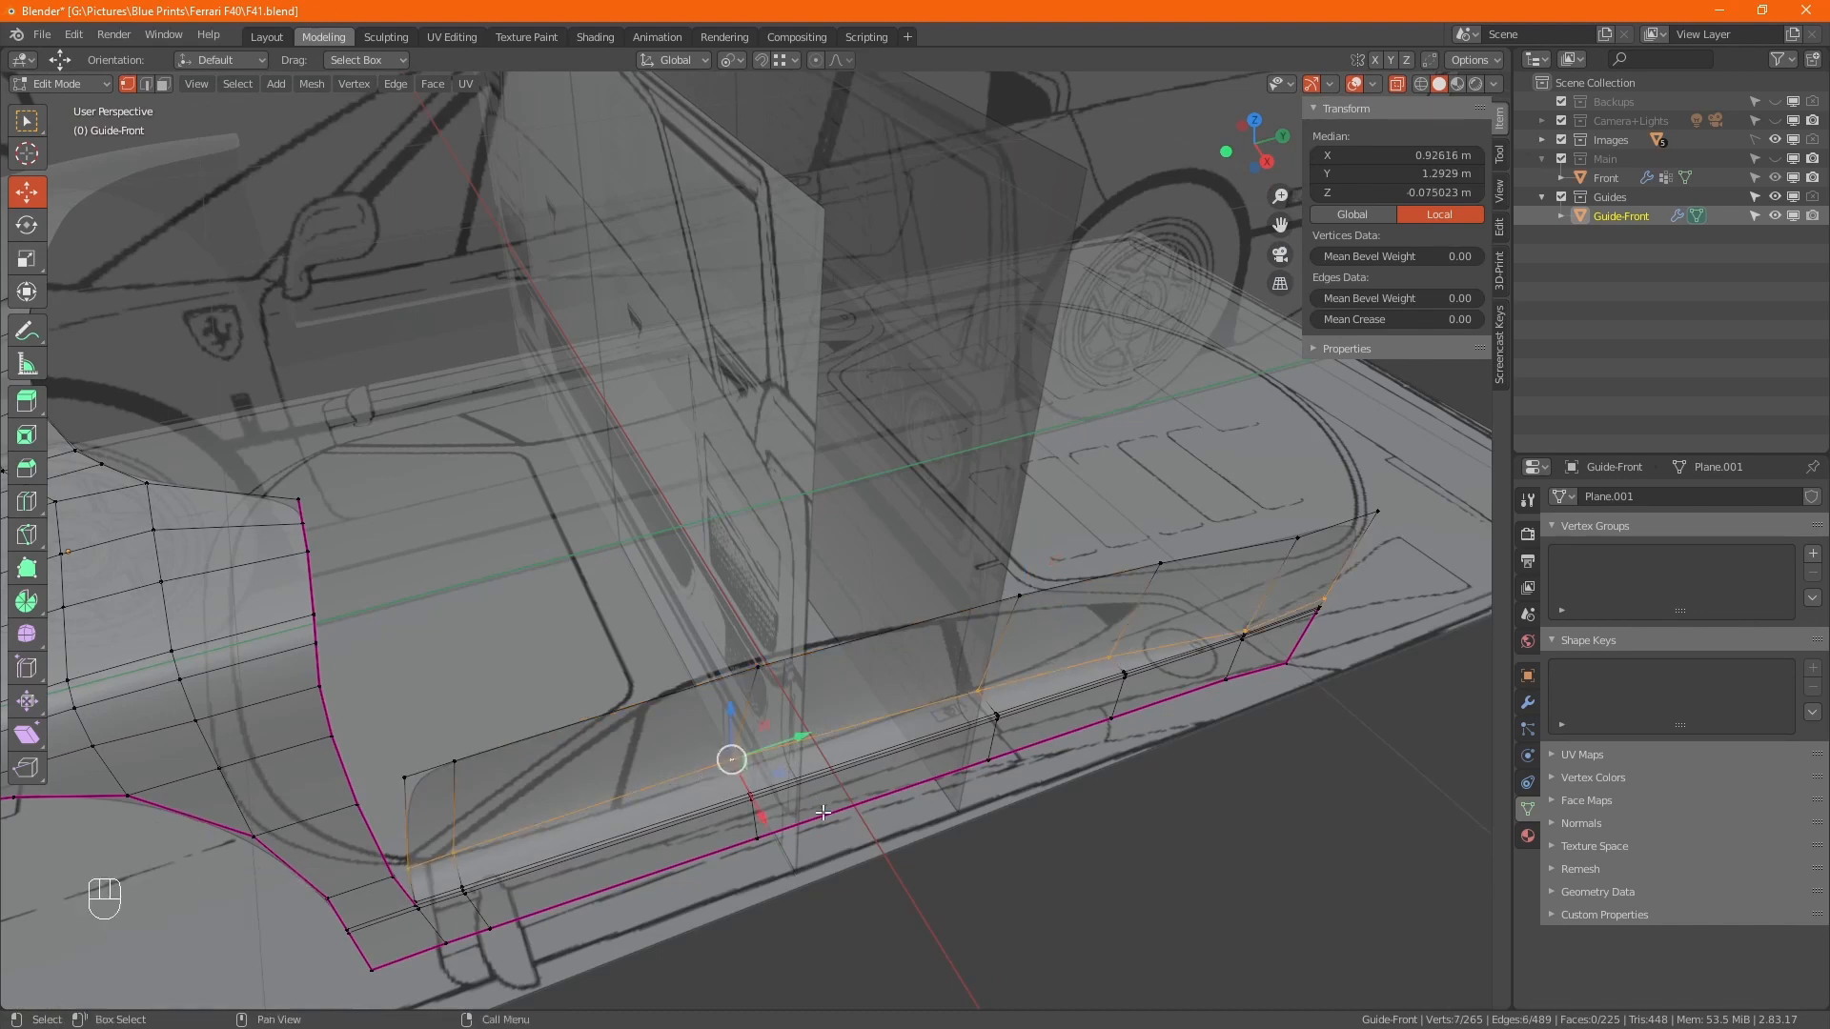
pyautogui.press('h')
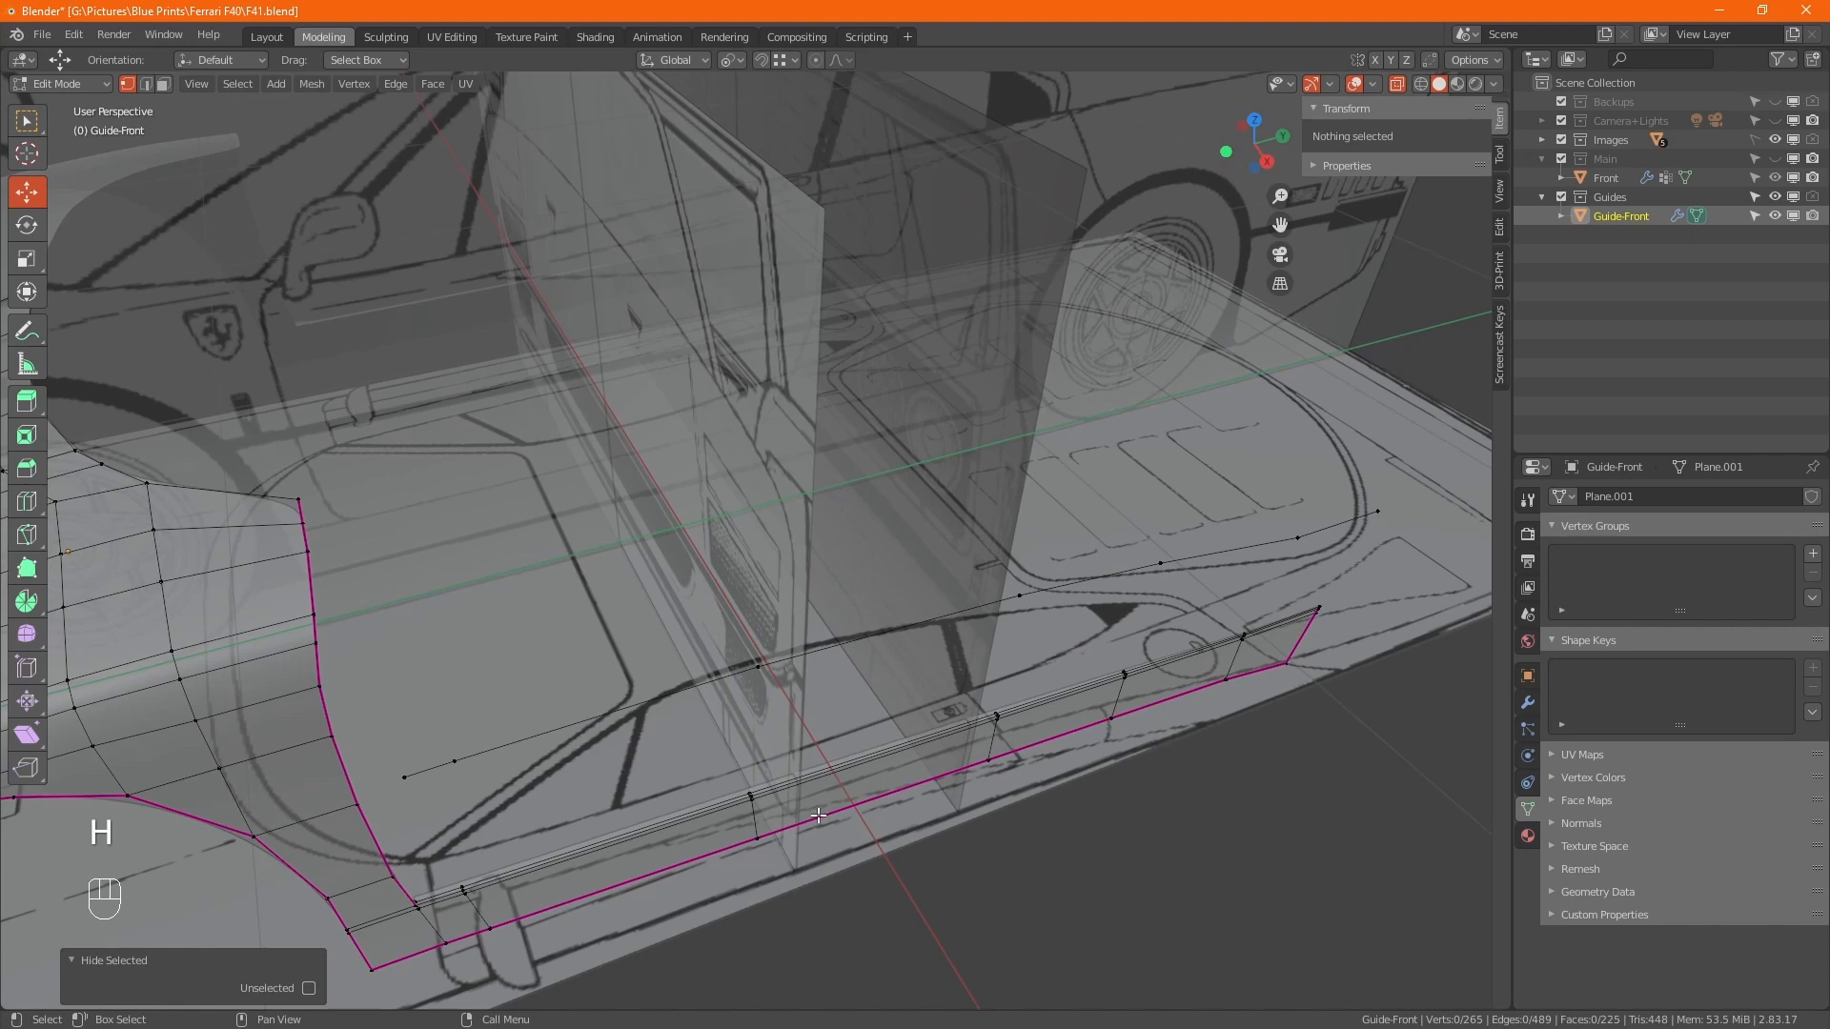
# In top view, move the upper edge's mid-door vertex about 0.008 m inward along X, and its two frontmost vertices about 0.0095 m inward.
pyautogui.keyDown('alt'); pyautogui.click(493, 741); pyautogui.keyUp('alt')
pyautogui.press('KP_7')
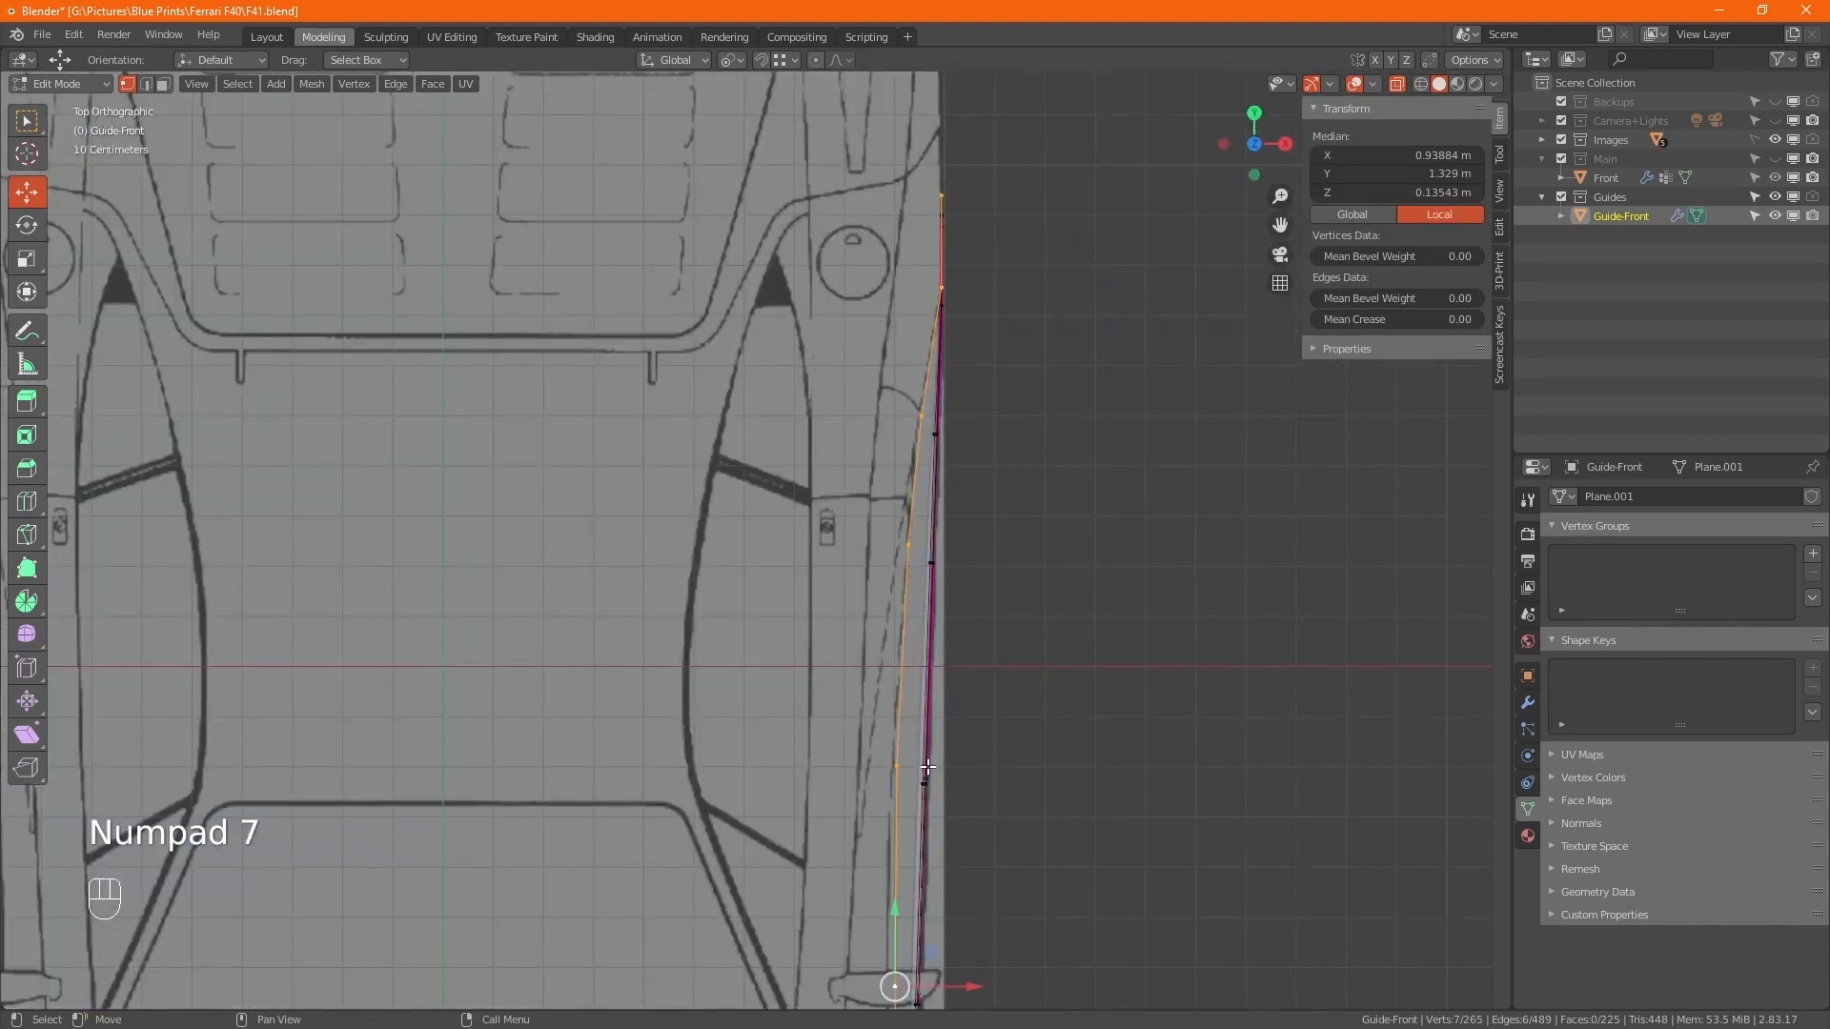
pyautogui.keyDown('shift'); pyautogui.moveTo(974, 802); pyautogui.dragTo(935, 584, button='middle'); pyautogui.keyUp('shift')
pyautogui.click(858, 548)
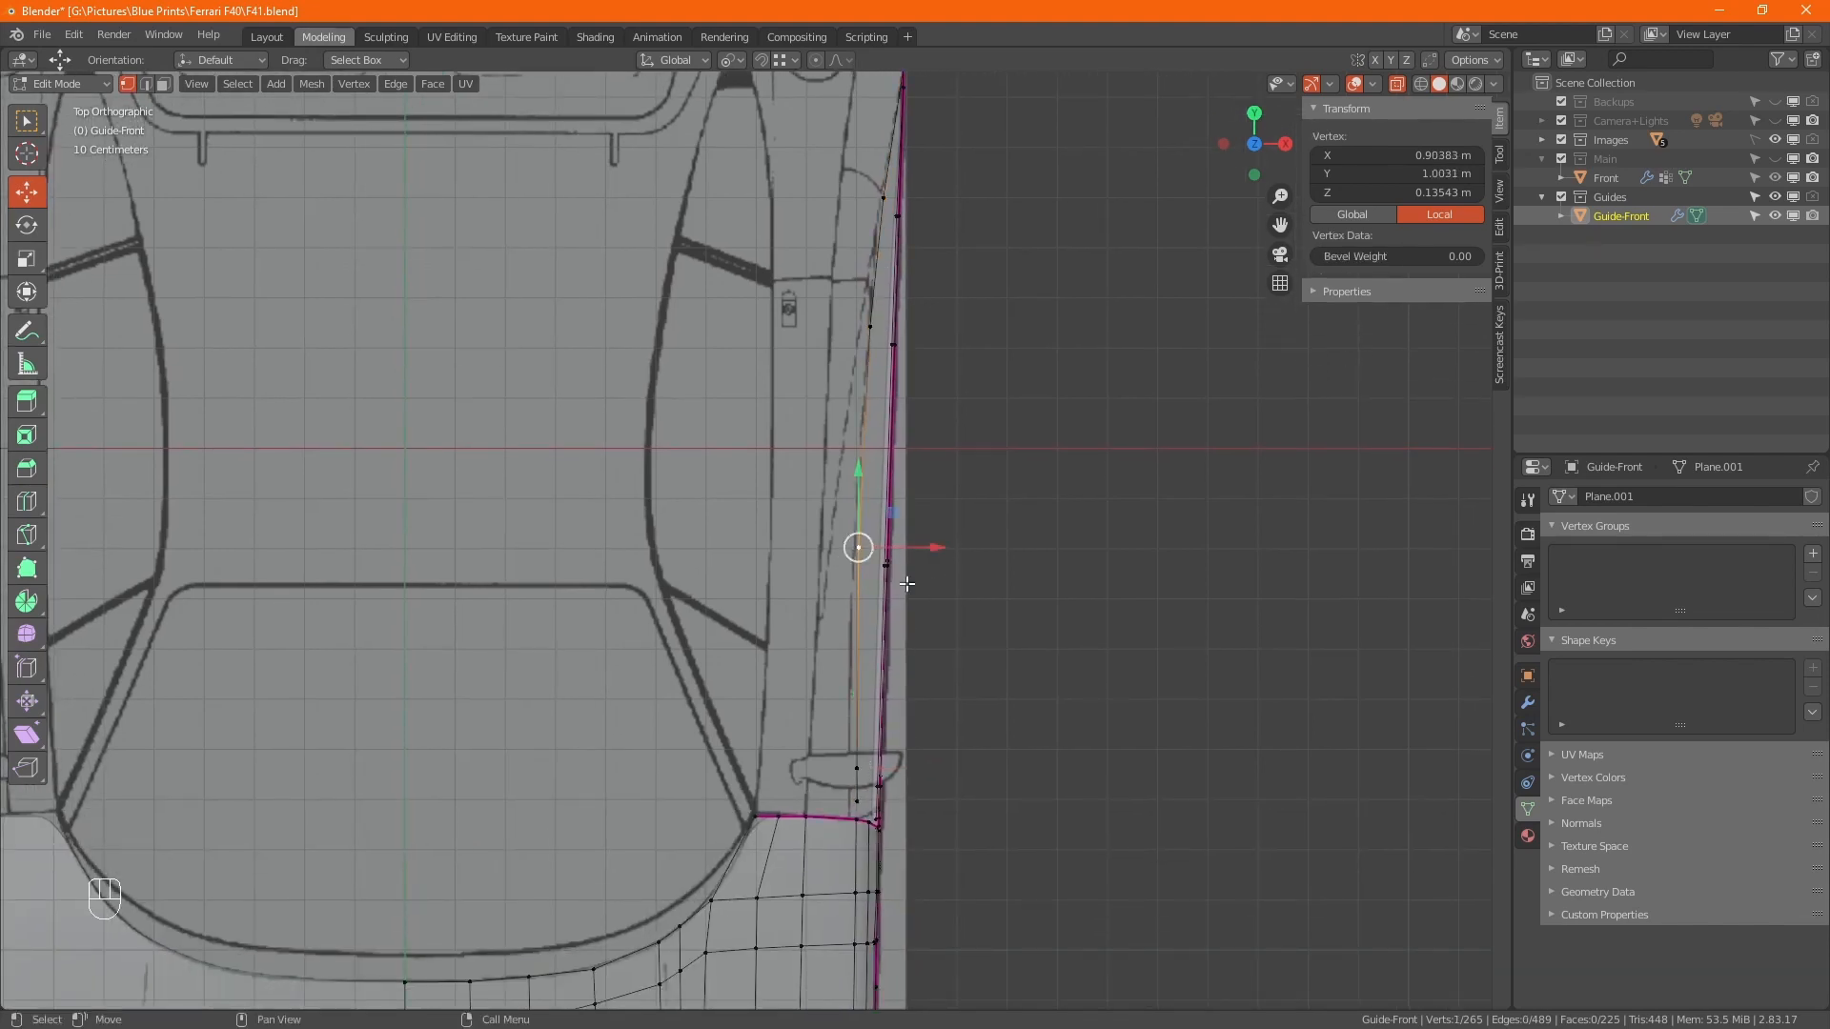
pyautogui.moveTo(936, 548); pyautogui.dragTo(932, 548)
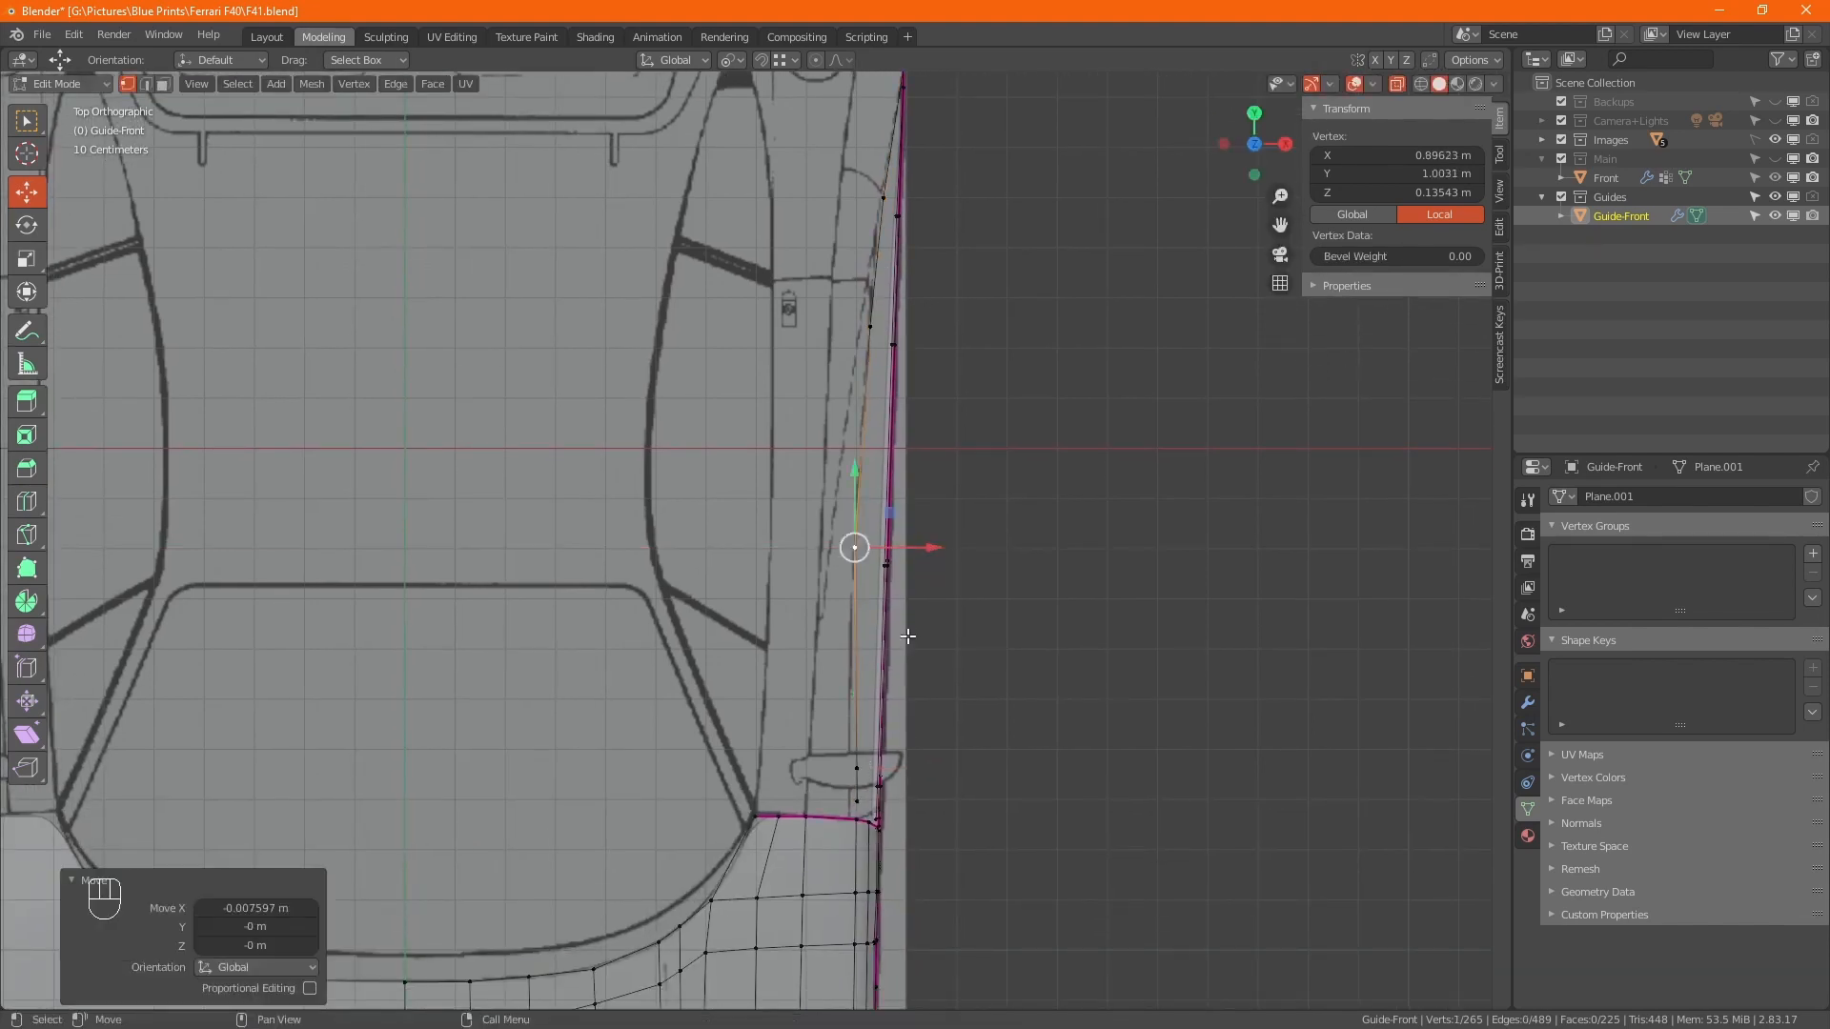
pyautogui.moveTo(834, 734); pyautogui.dragTo(910, 783)
# In side view, move the upper edge's door-rear vertex onto the shut line, the mid-door vertex about 0.048 m forward, and the two frontmost about 0.057 m forward.
pyautogui.press('KP_3')
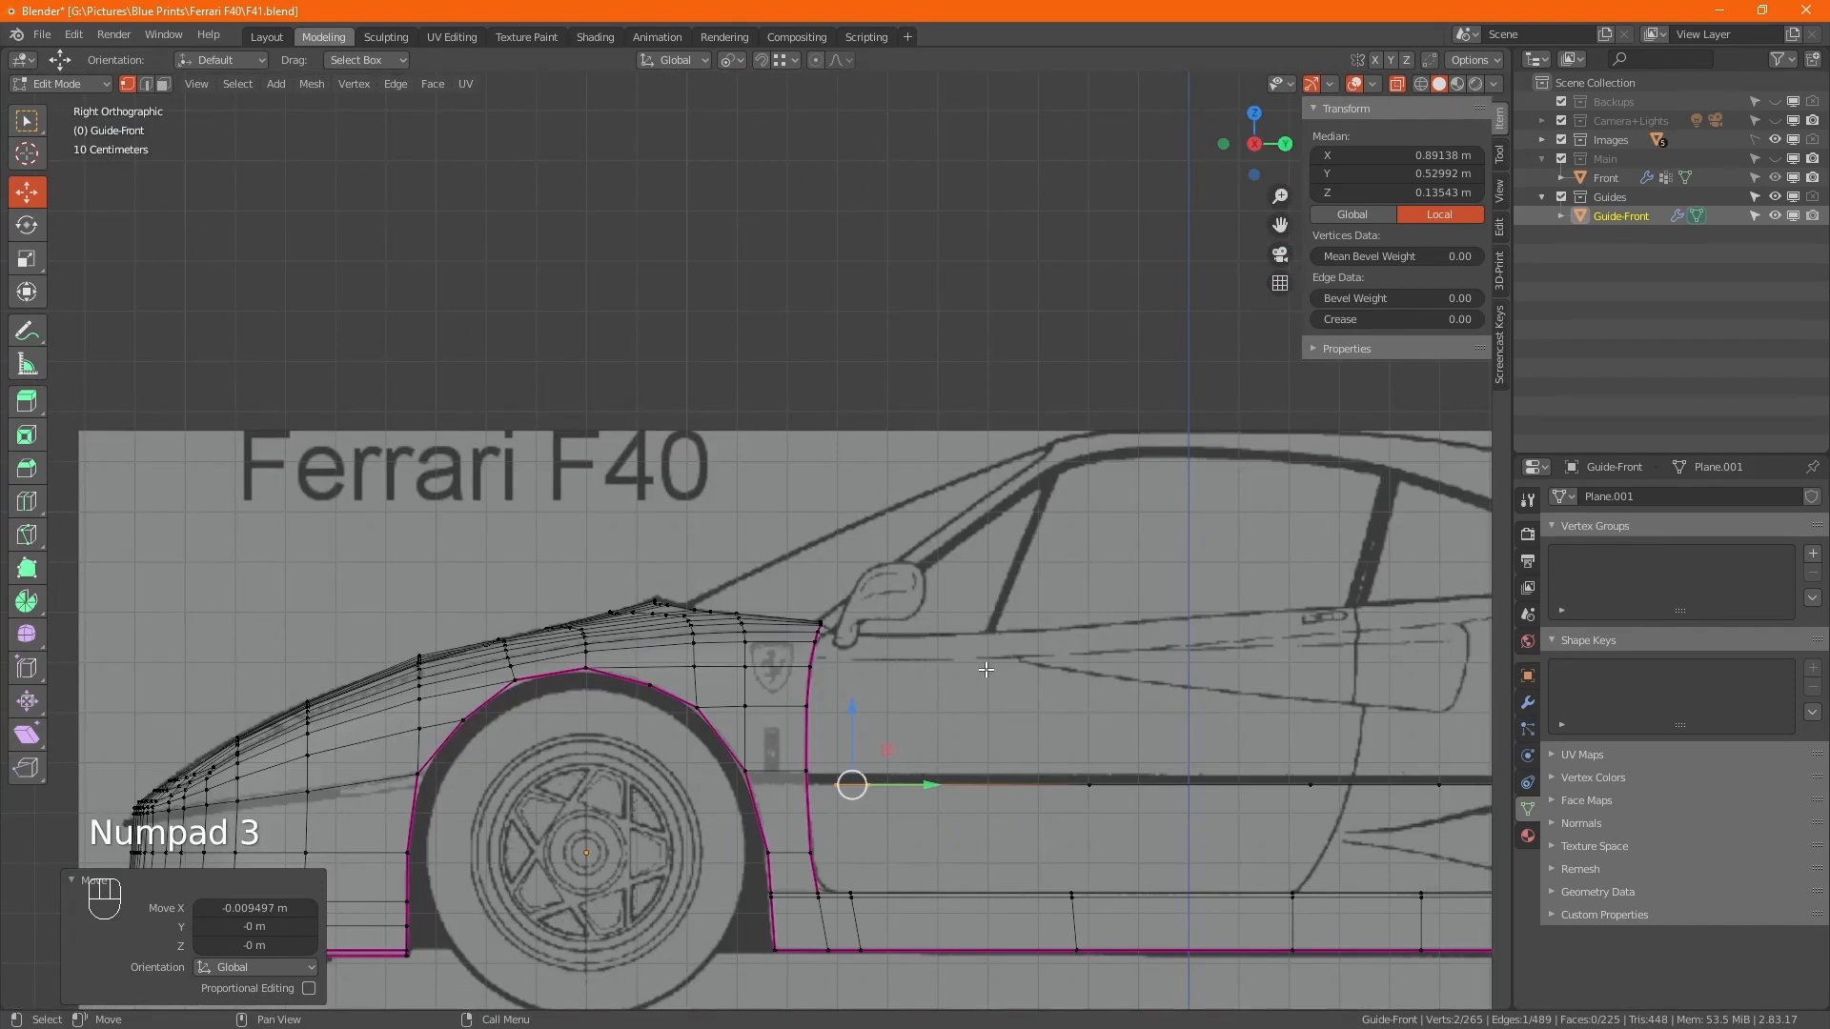
pyautogui.keyDown('shift'); pyautogui.moveTo(1058, 807); pyautogui.dragTo(839, 734, button='middle'); pyautogui.keyUp('shift')
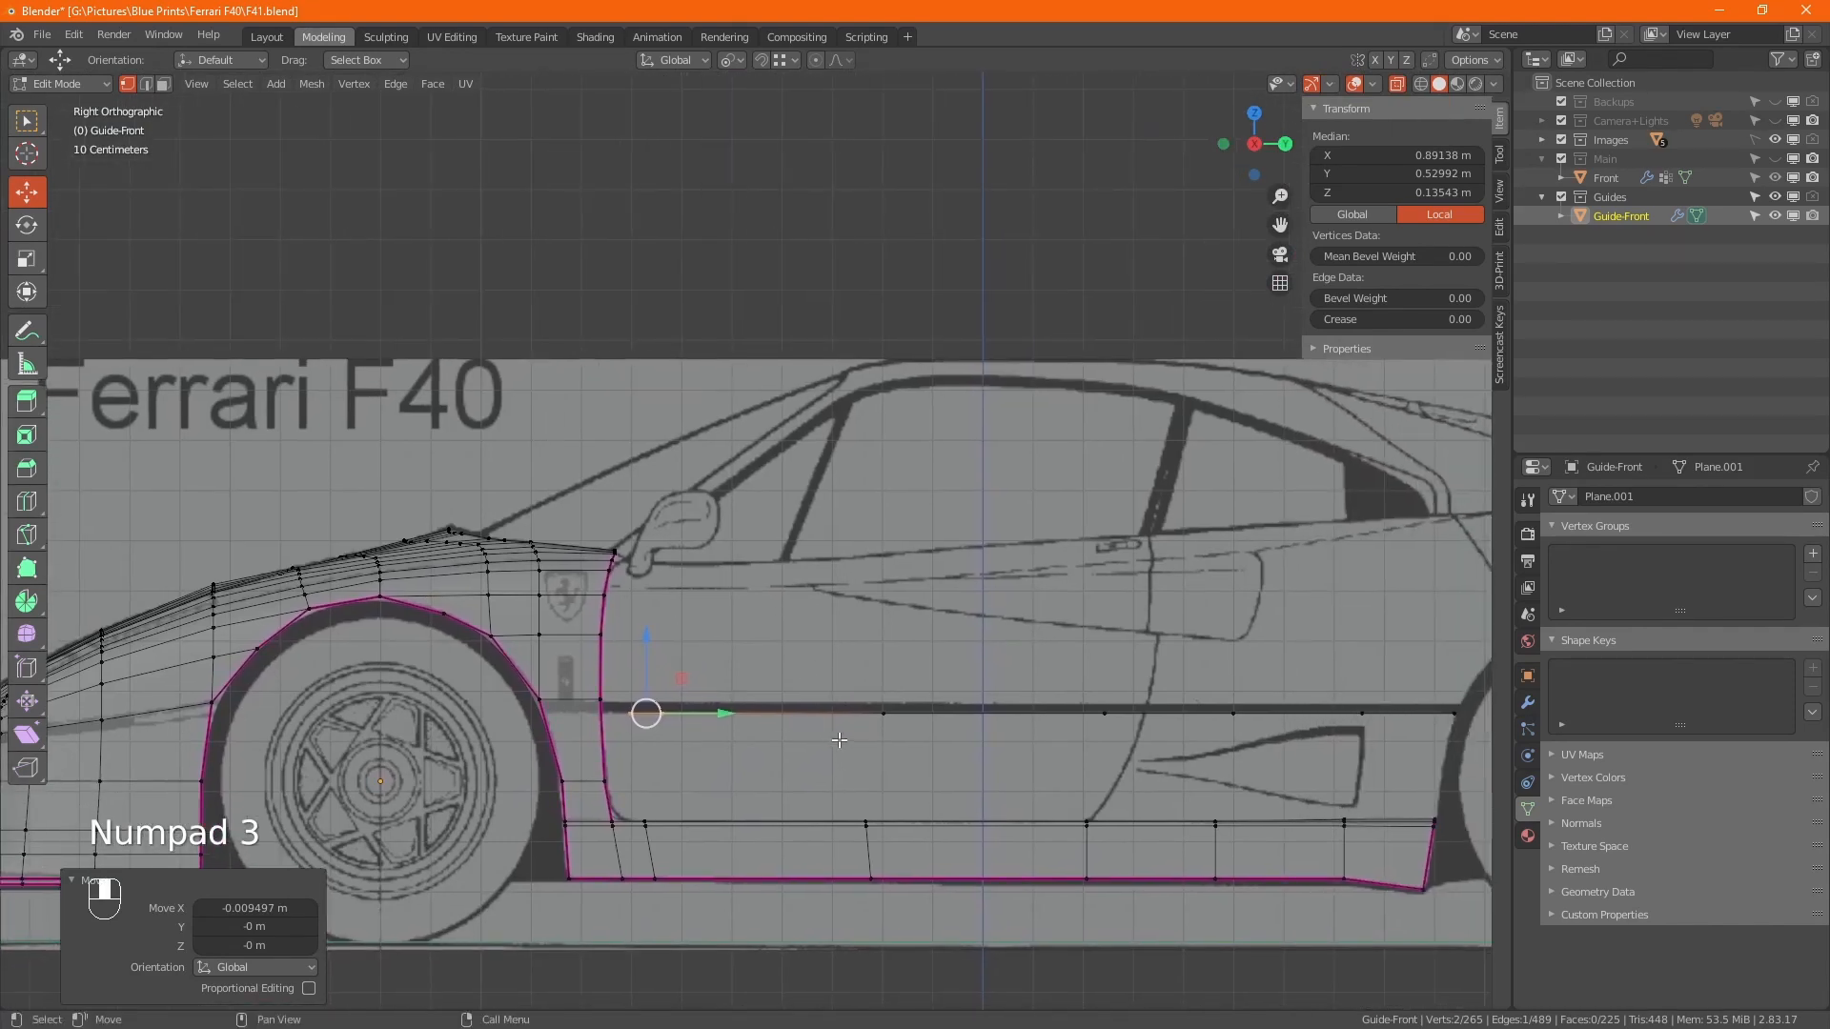
pyautogui.click(1091, 724)
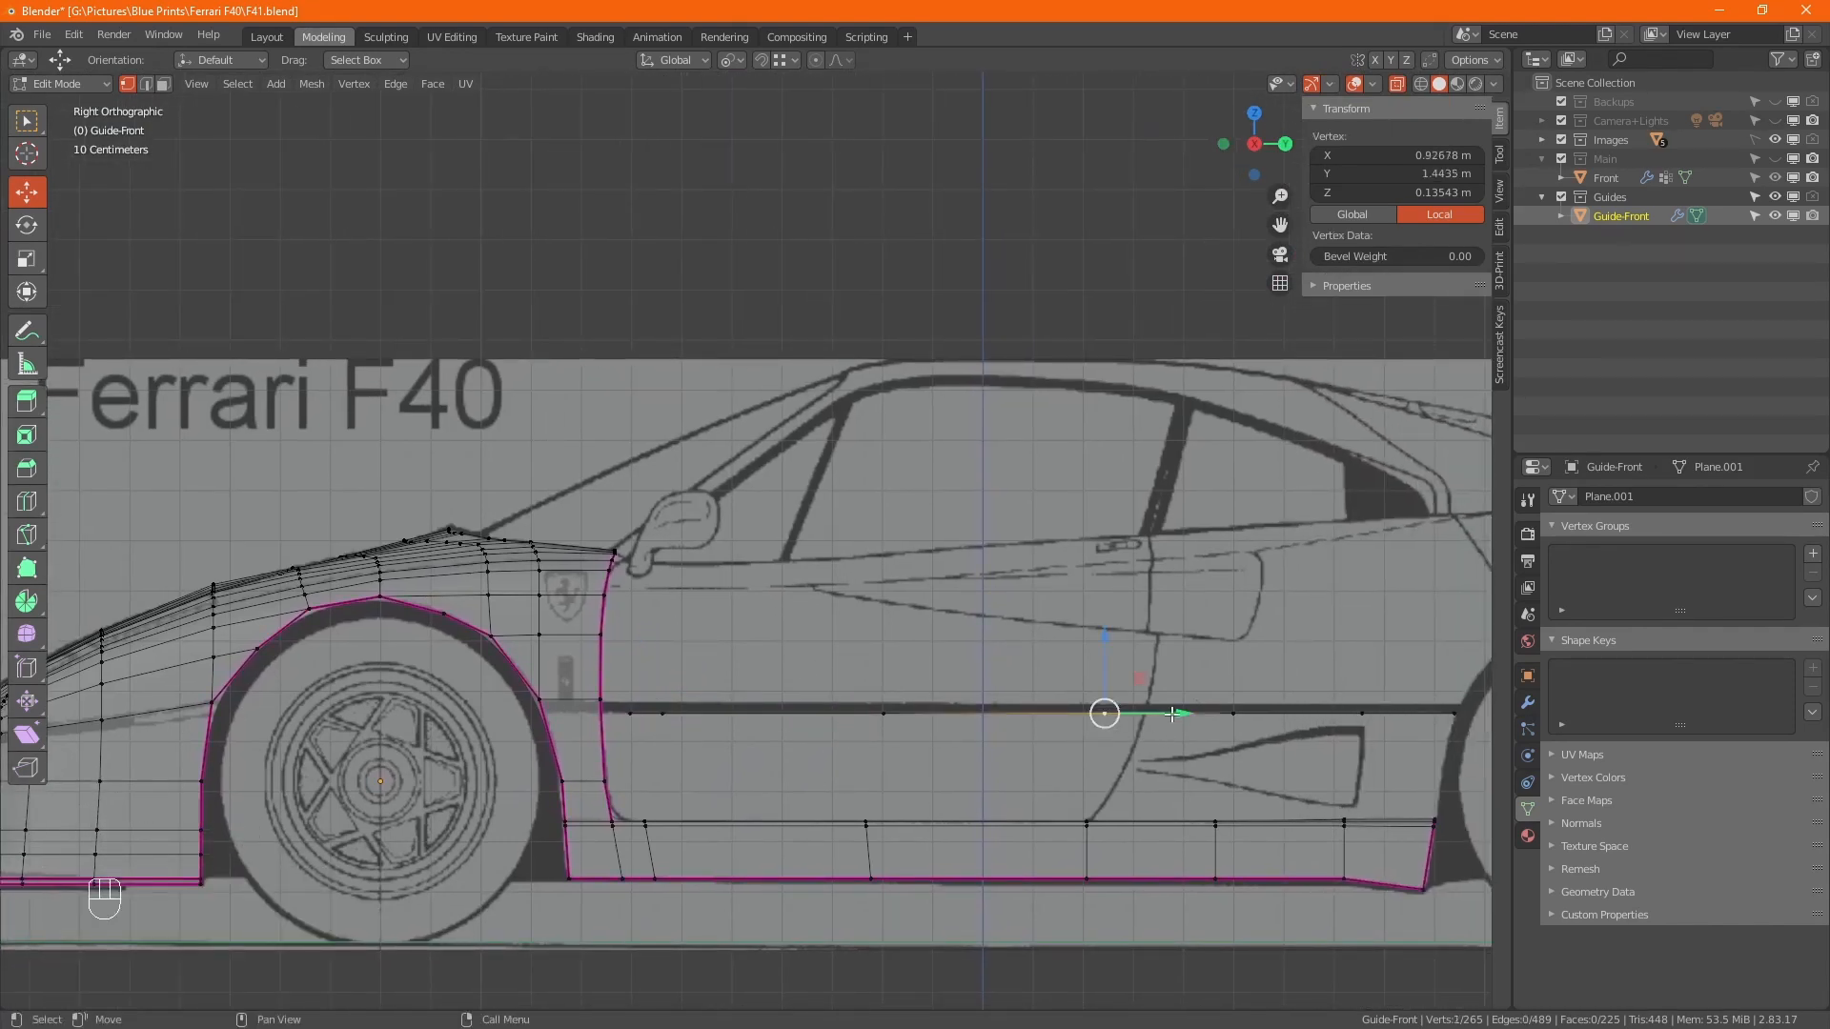
pyautogui.moveTo(1171, 713); pyautogui.dragTo(925, 711)
pyautogui.moveTo(704, 746); pyautogui.dragTo(682, 711)
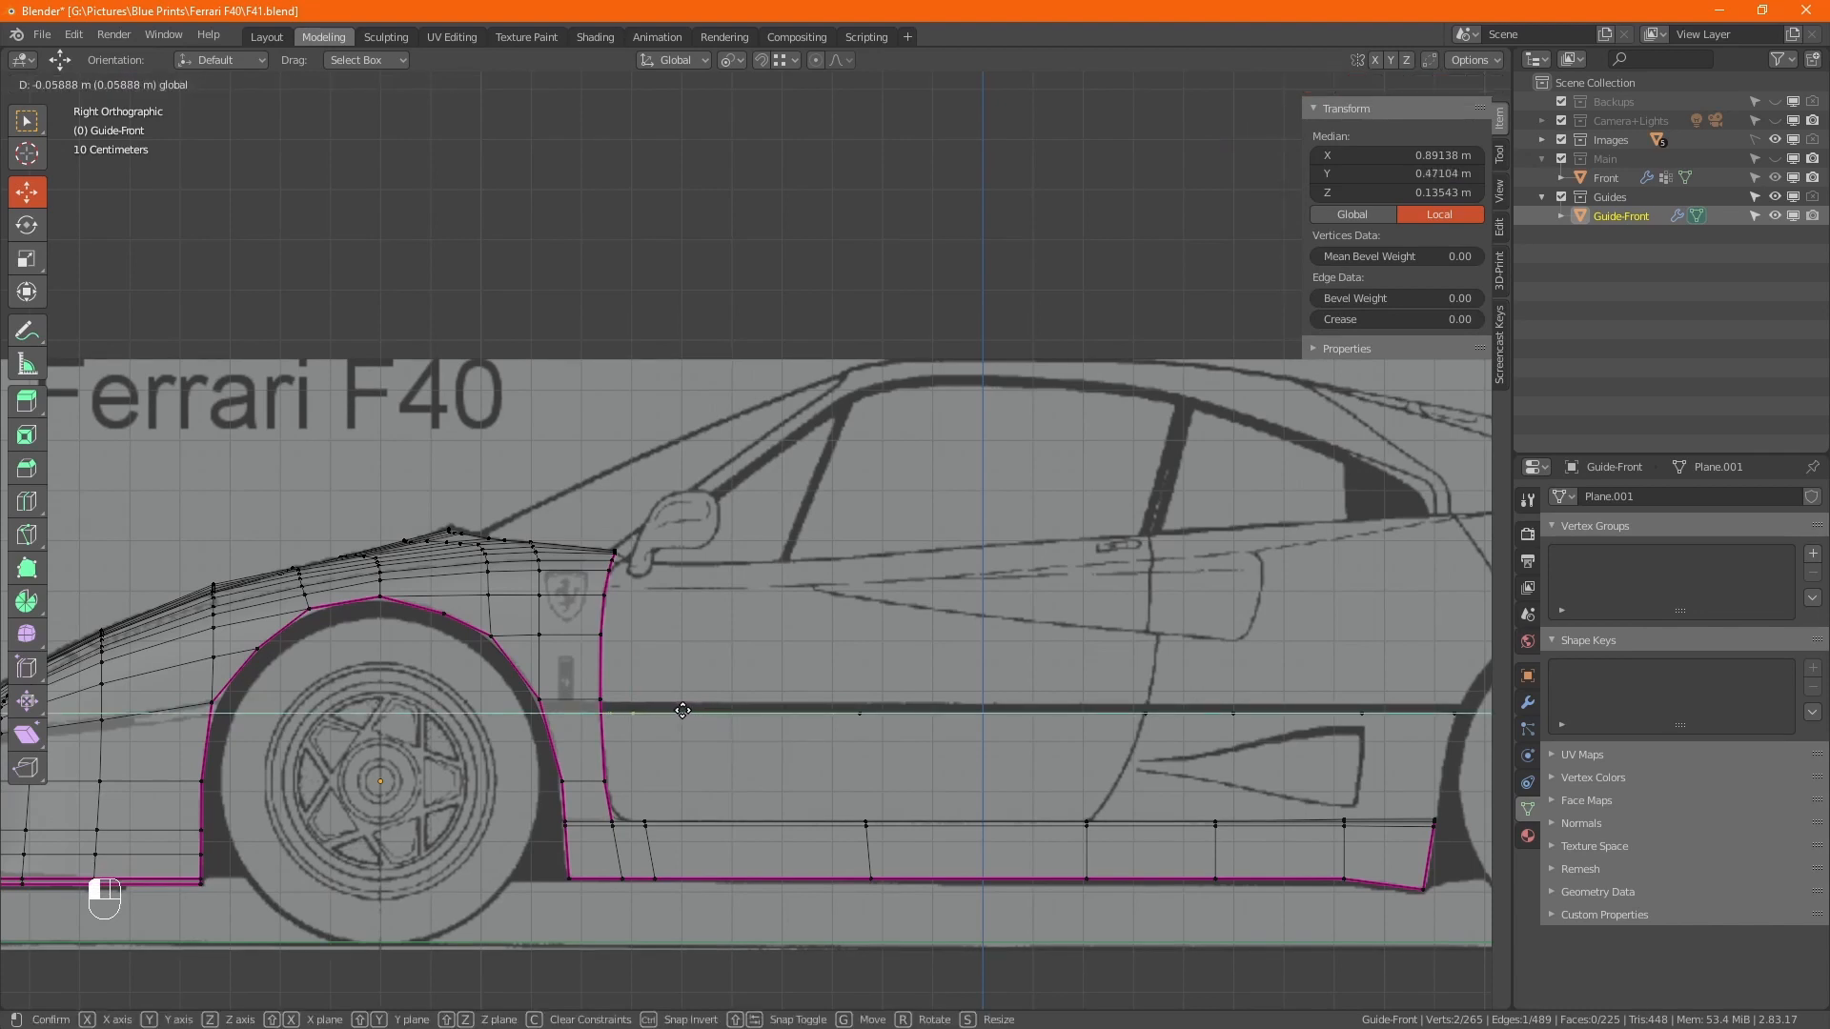
pyautogui.keyDown('shift'); pyautogui.moveTo(683, 710); pyautogui.dragTo(682, 709); pyautogui.keyUp('shift')
# Reveal the hidden geometry and extrude the wall's upper edge loop about 0.018 m upward along Z in side view.
pyautogui.keyDown('ctrl'); pyautogui.moveTo(659, 799); pyautogui.dragTo(654, 637, button='middle'); pyautogui.keyUp('ctrl')
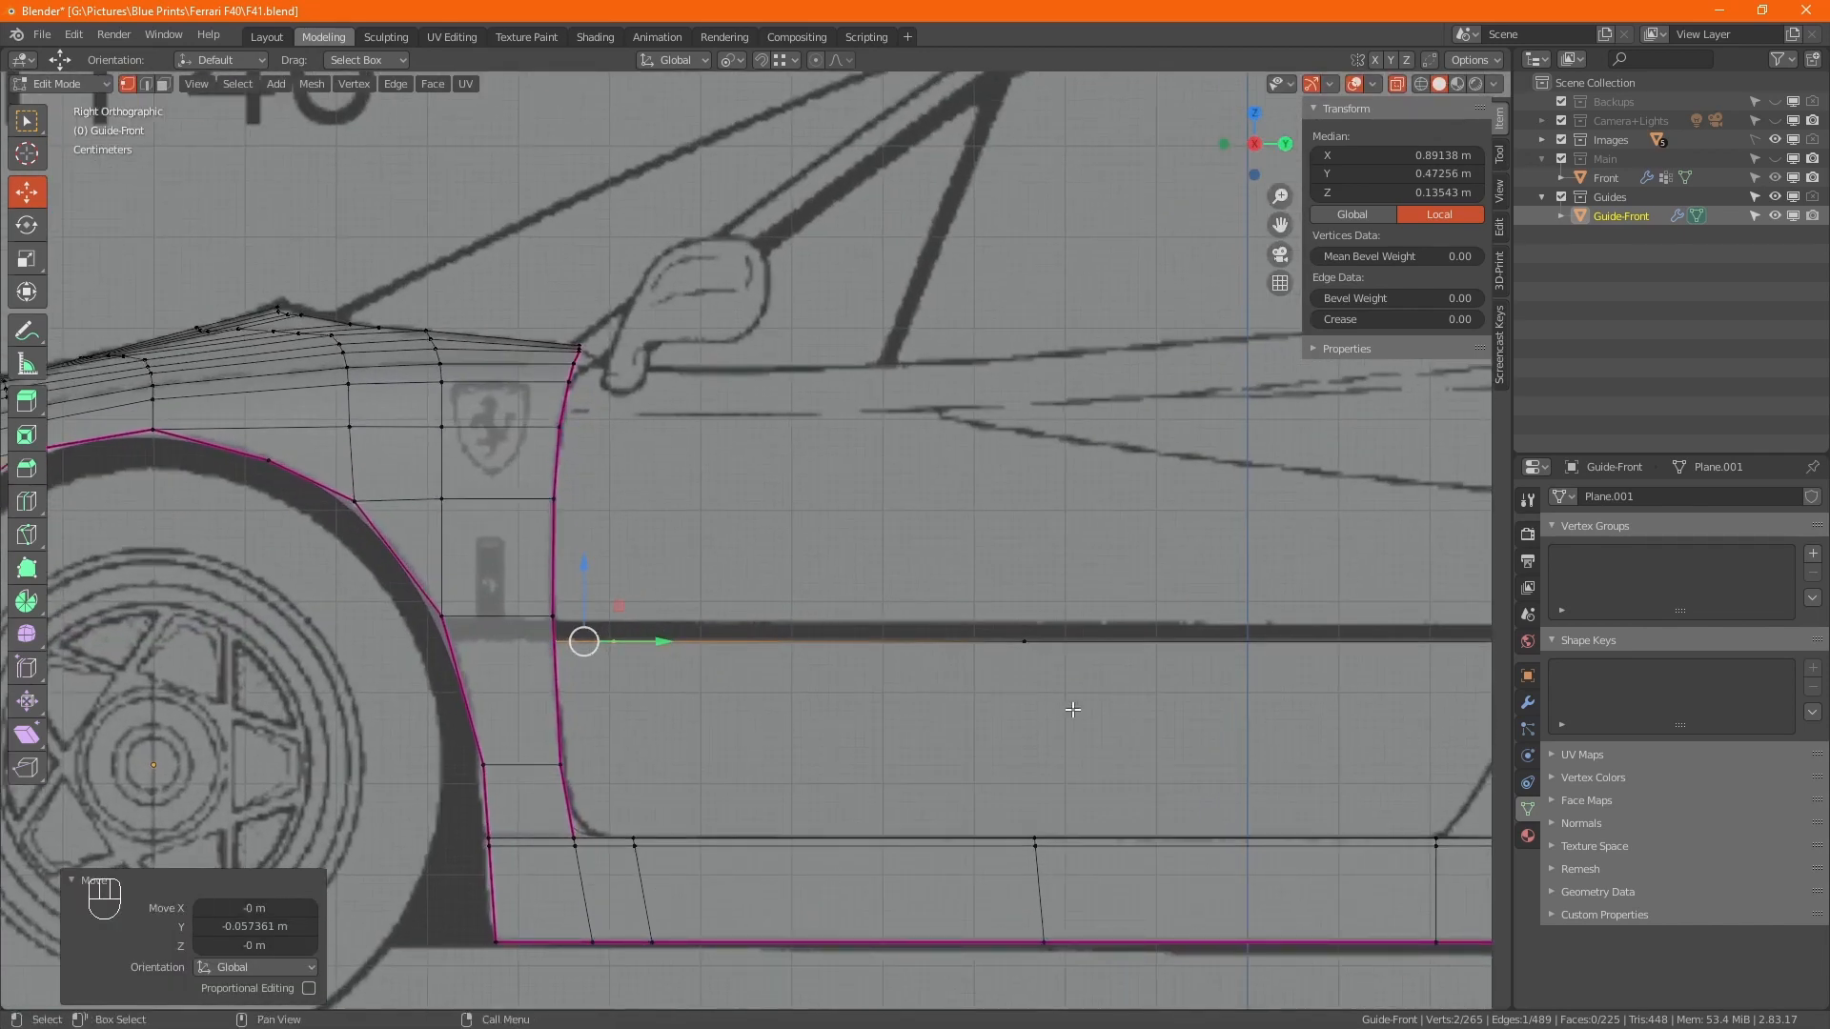
pyautogui.keyDown('shift'); pyautogui.moveTo(1070, 706); pyautogui.dragTo(723, 702, button='middle'); pyautogui.keyUp('shift')
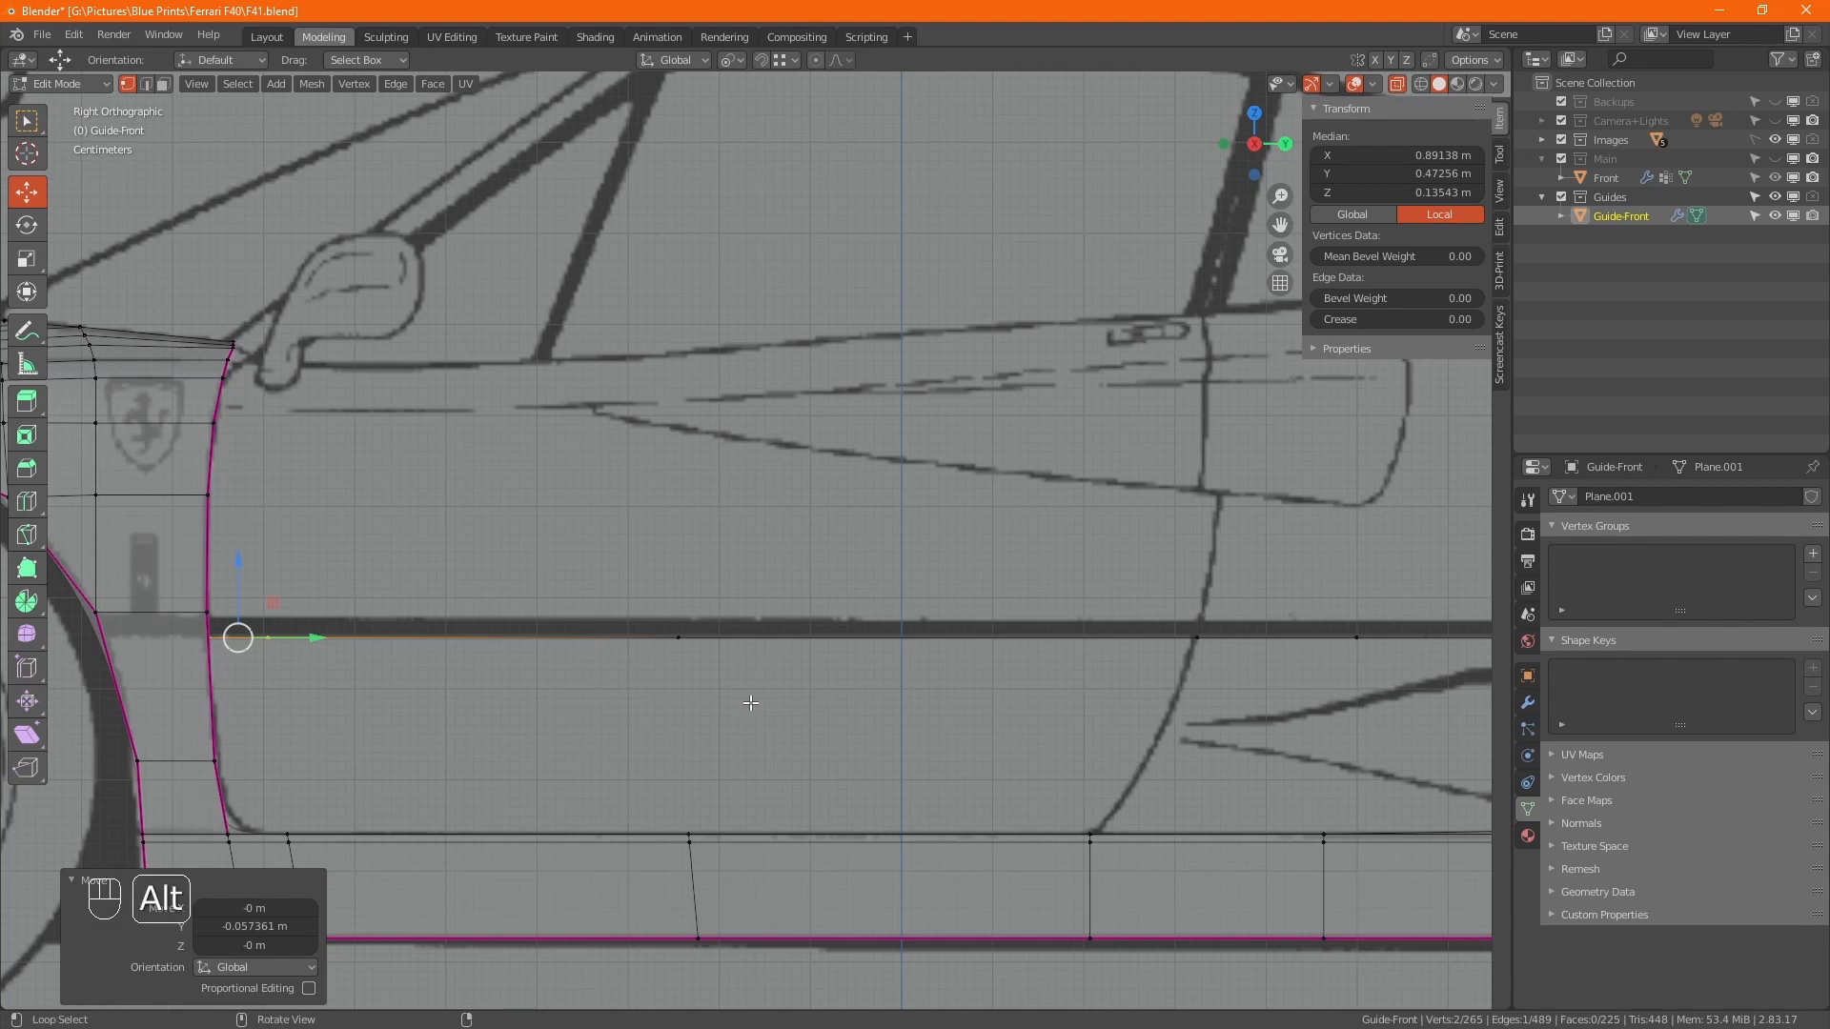
pyautogui.hotkey('alt', 'h')
pyautogui.keyDown('ctrl'); pyautogui.moveTo(804, 693); pyautogui.dragTo(1076, 758, button='middle'); pyautogui.keyUp('ctrl')
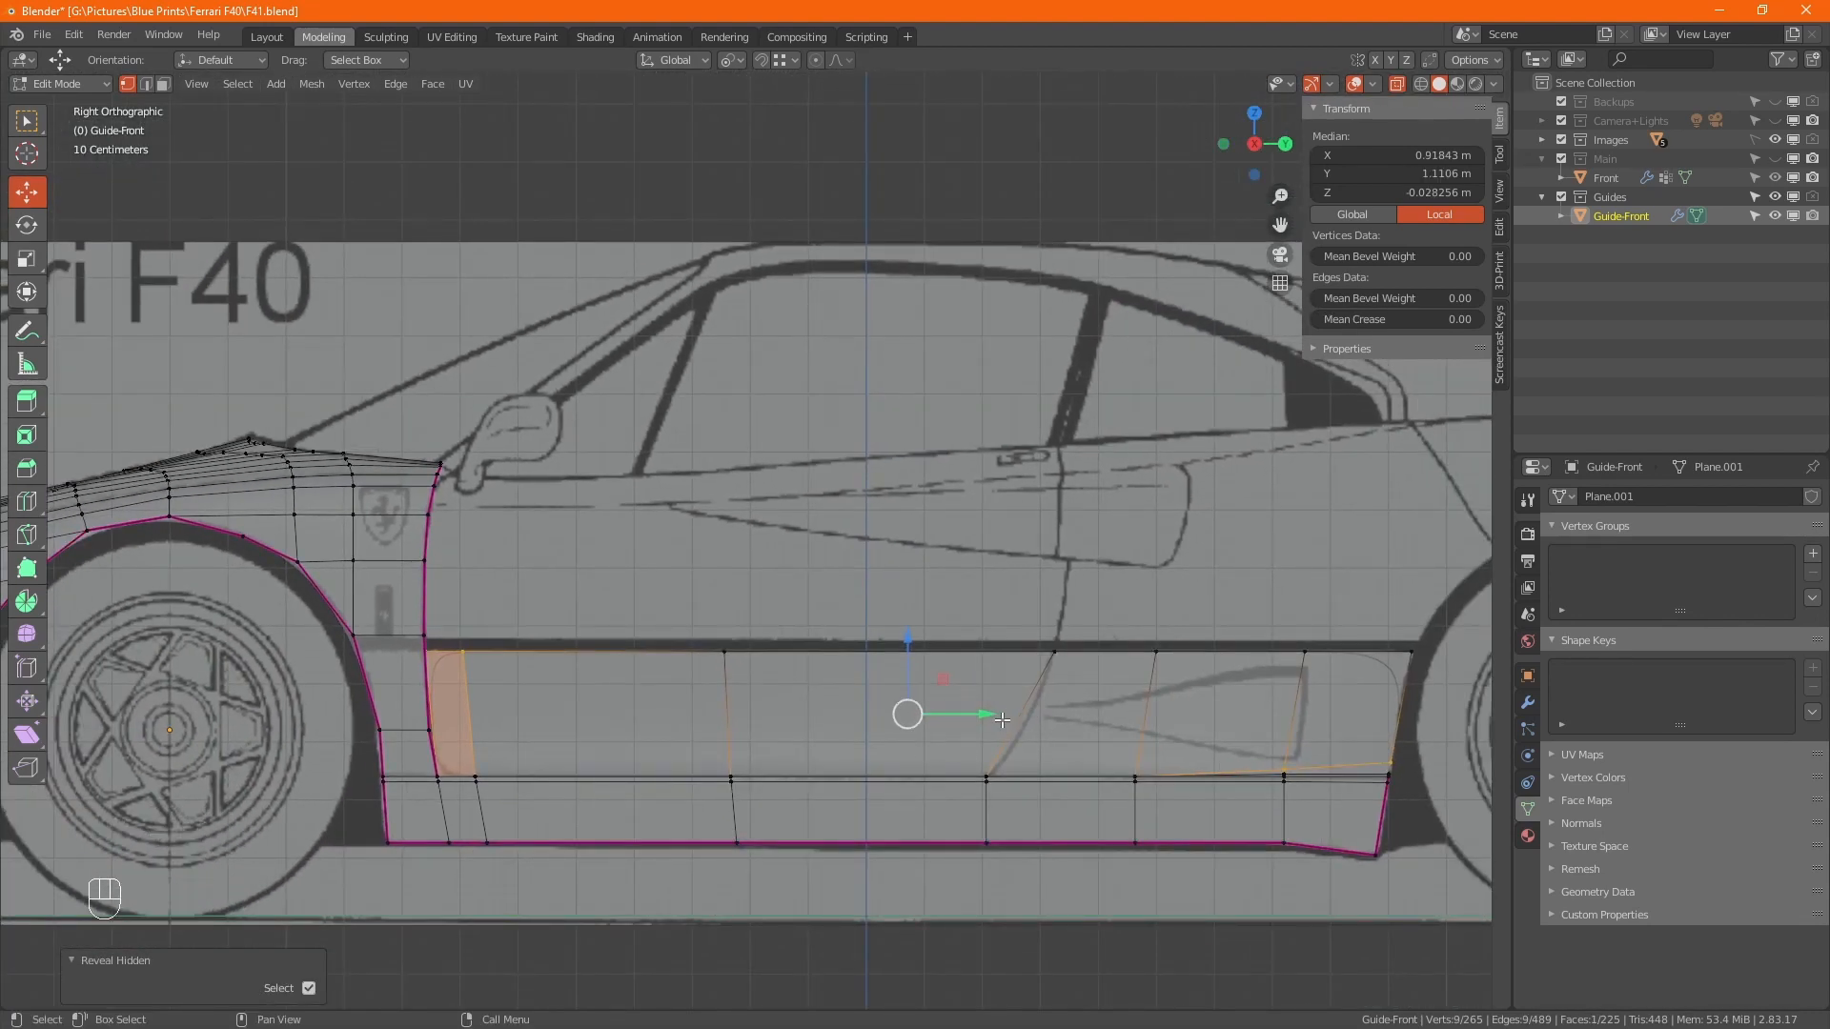
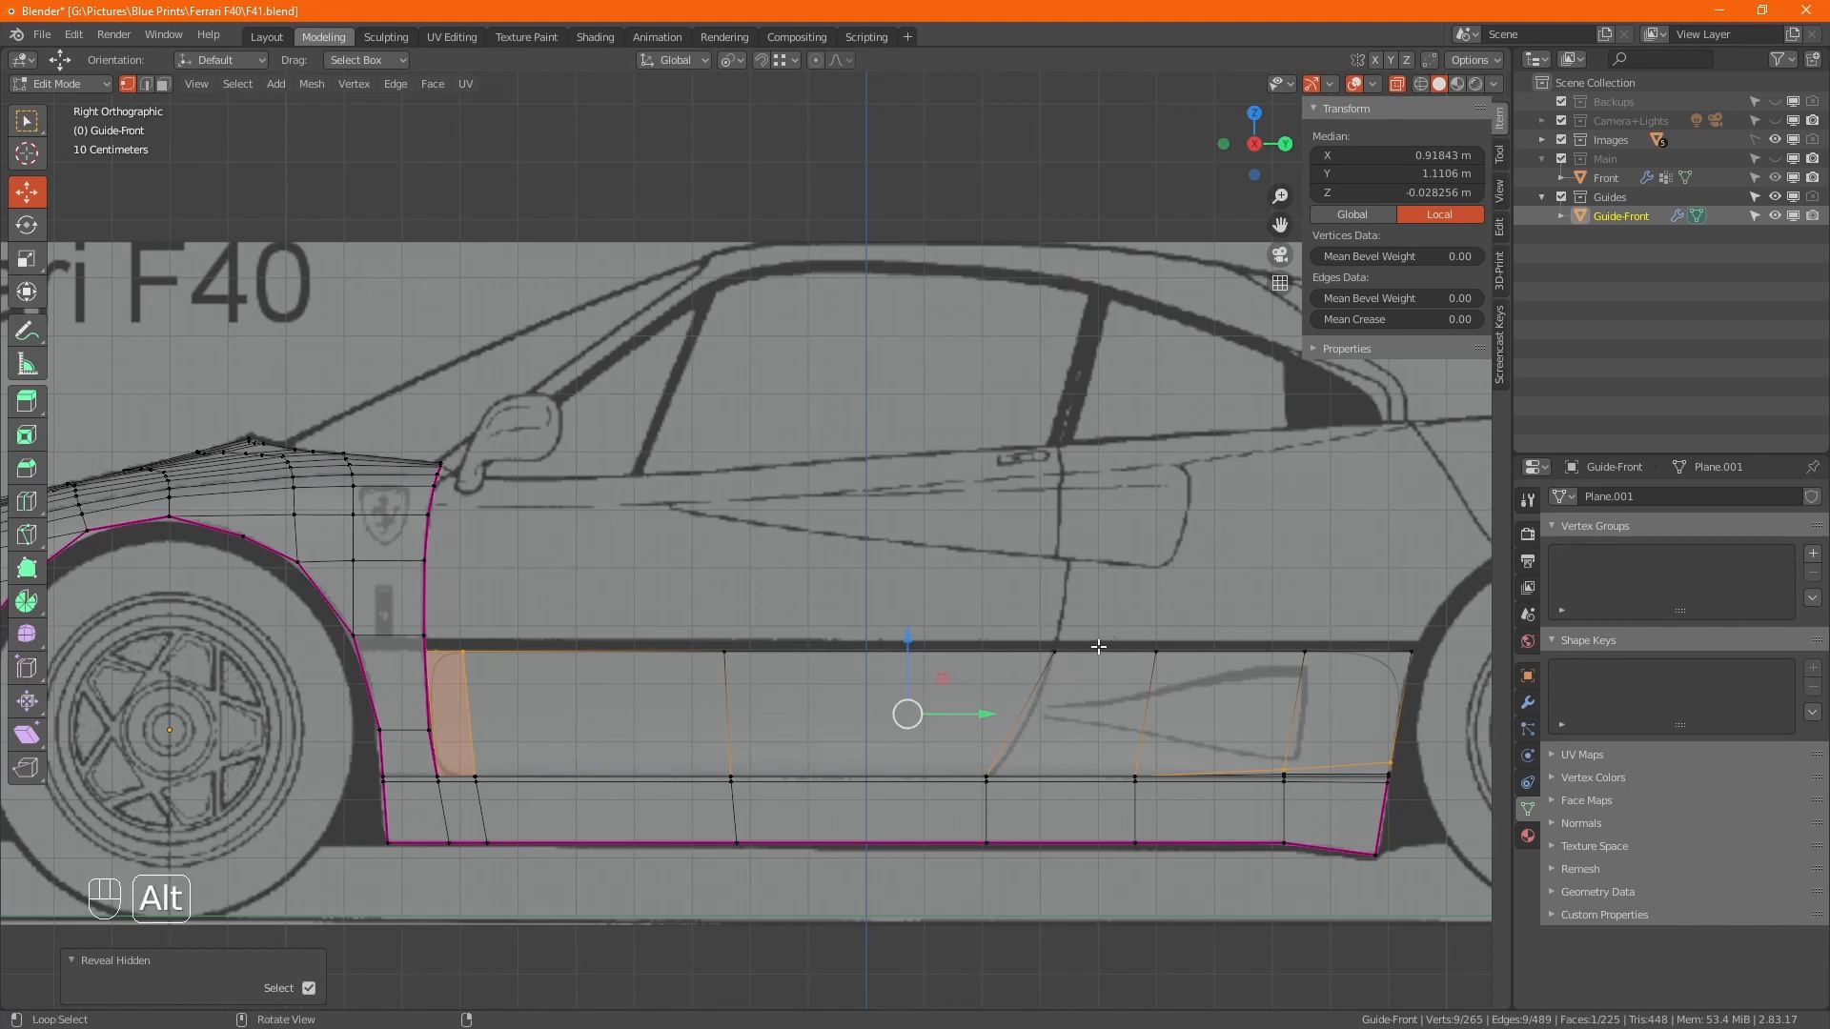
pyautogui.keyDown('alt'); pyautogui.click(1058, 650); pyautogui.keyUp('alt')
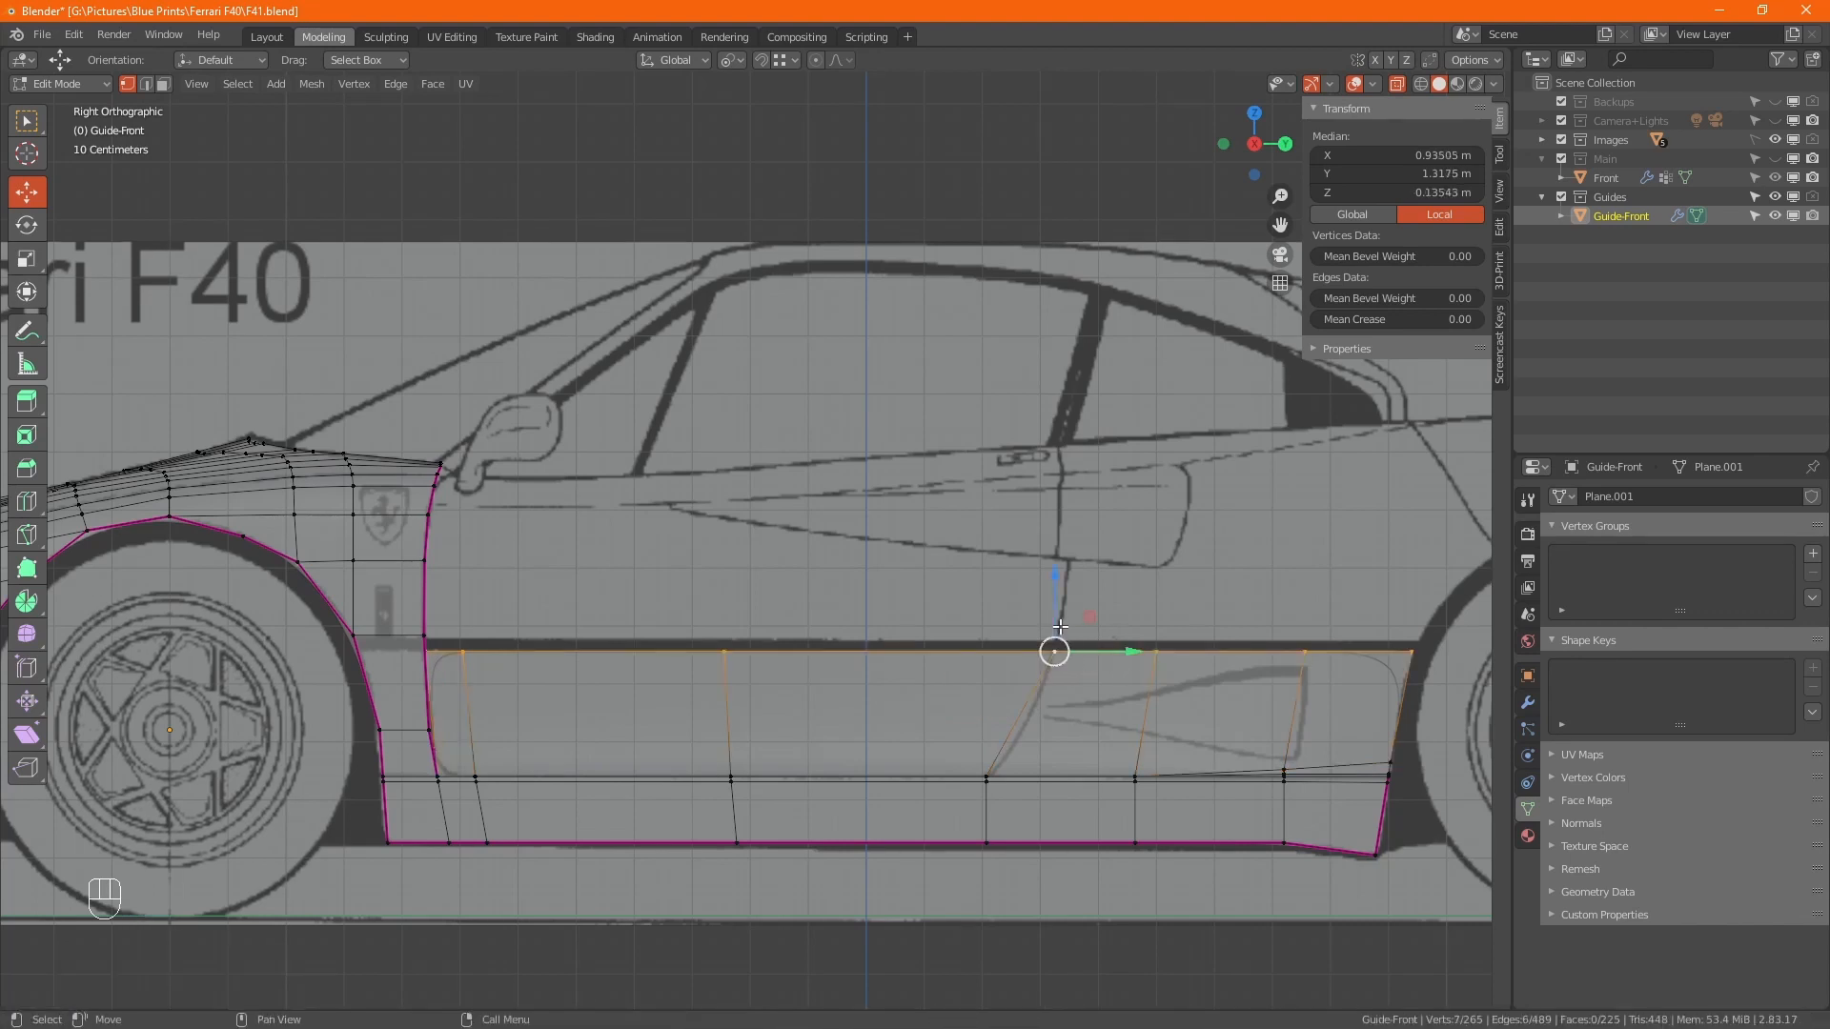
pyautogui.moveTo(1056, 620); pyautogui.dragTo(1056, 605)
pyautogui.hotkey('ctrl', 'z')
pyautogui.press('e')
pyautogui.press('z')
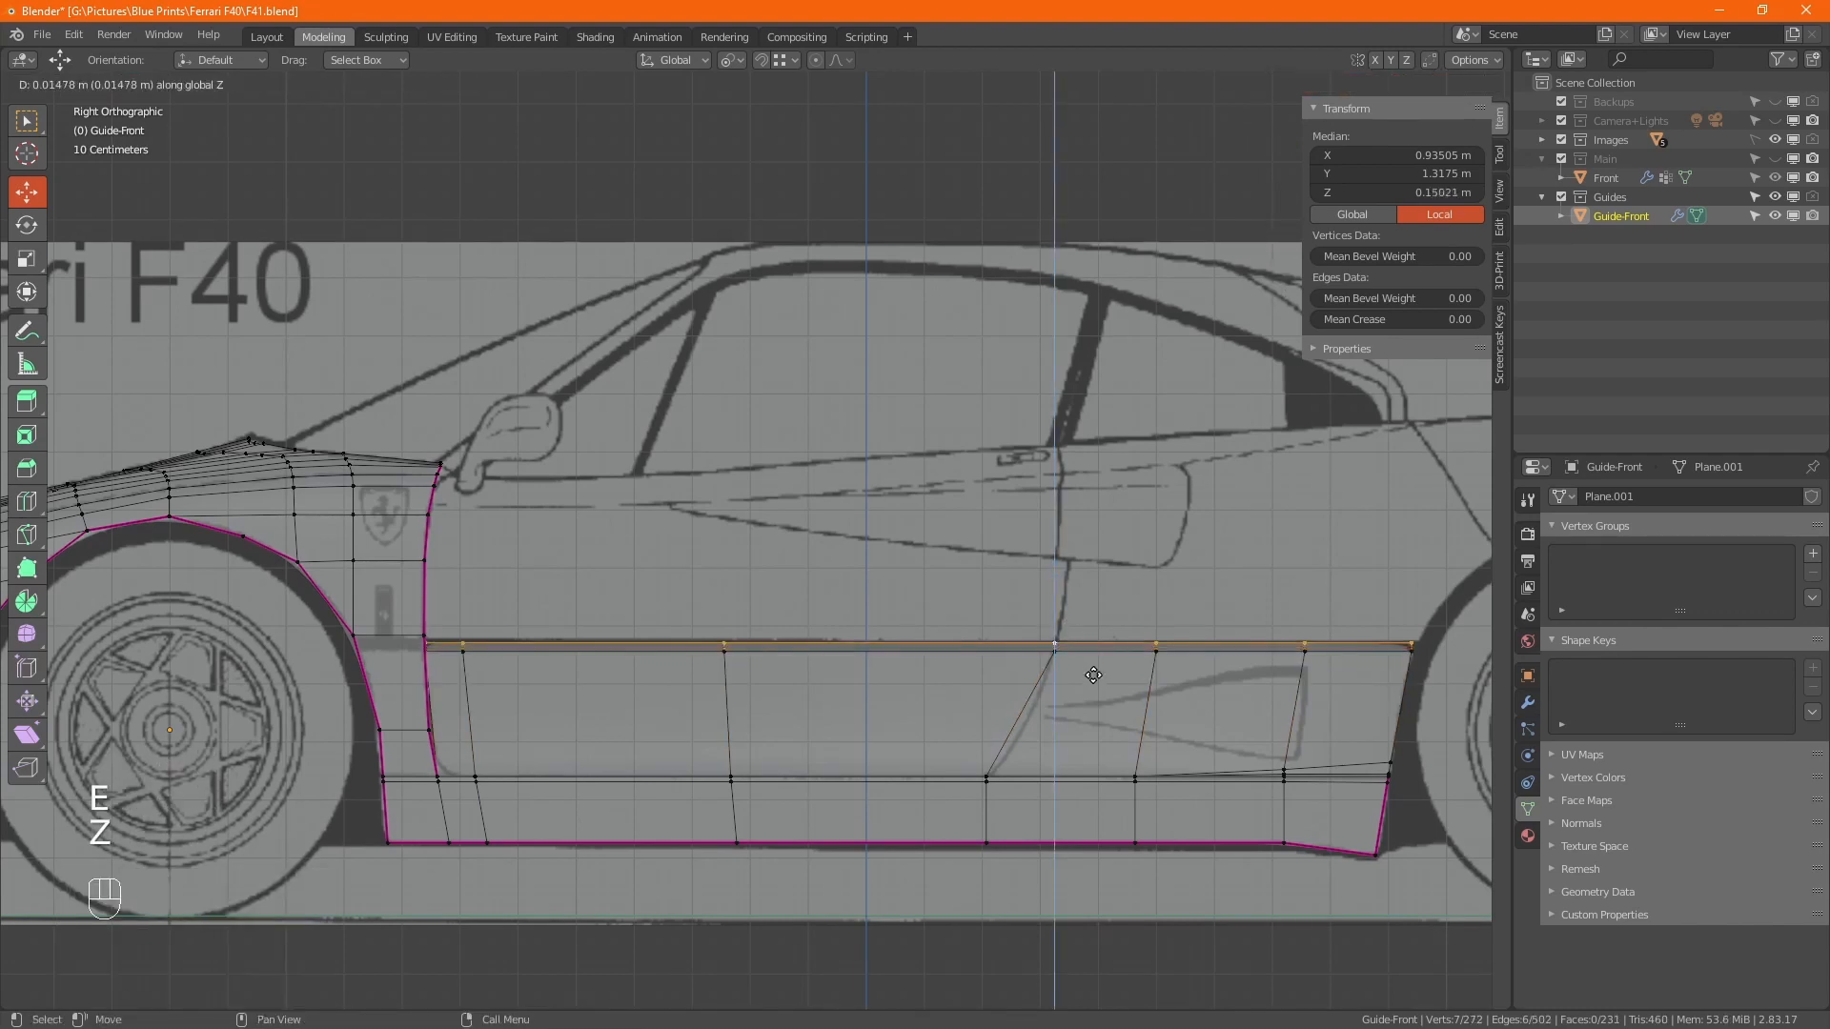
pyautogui.press('shift')
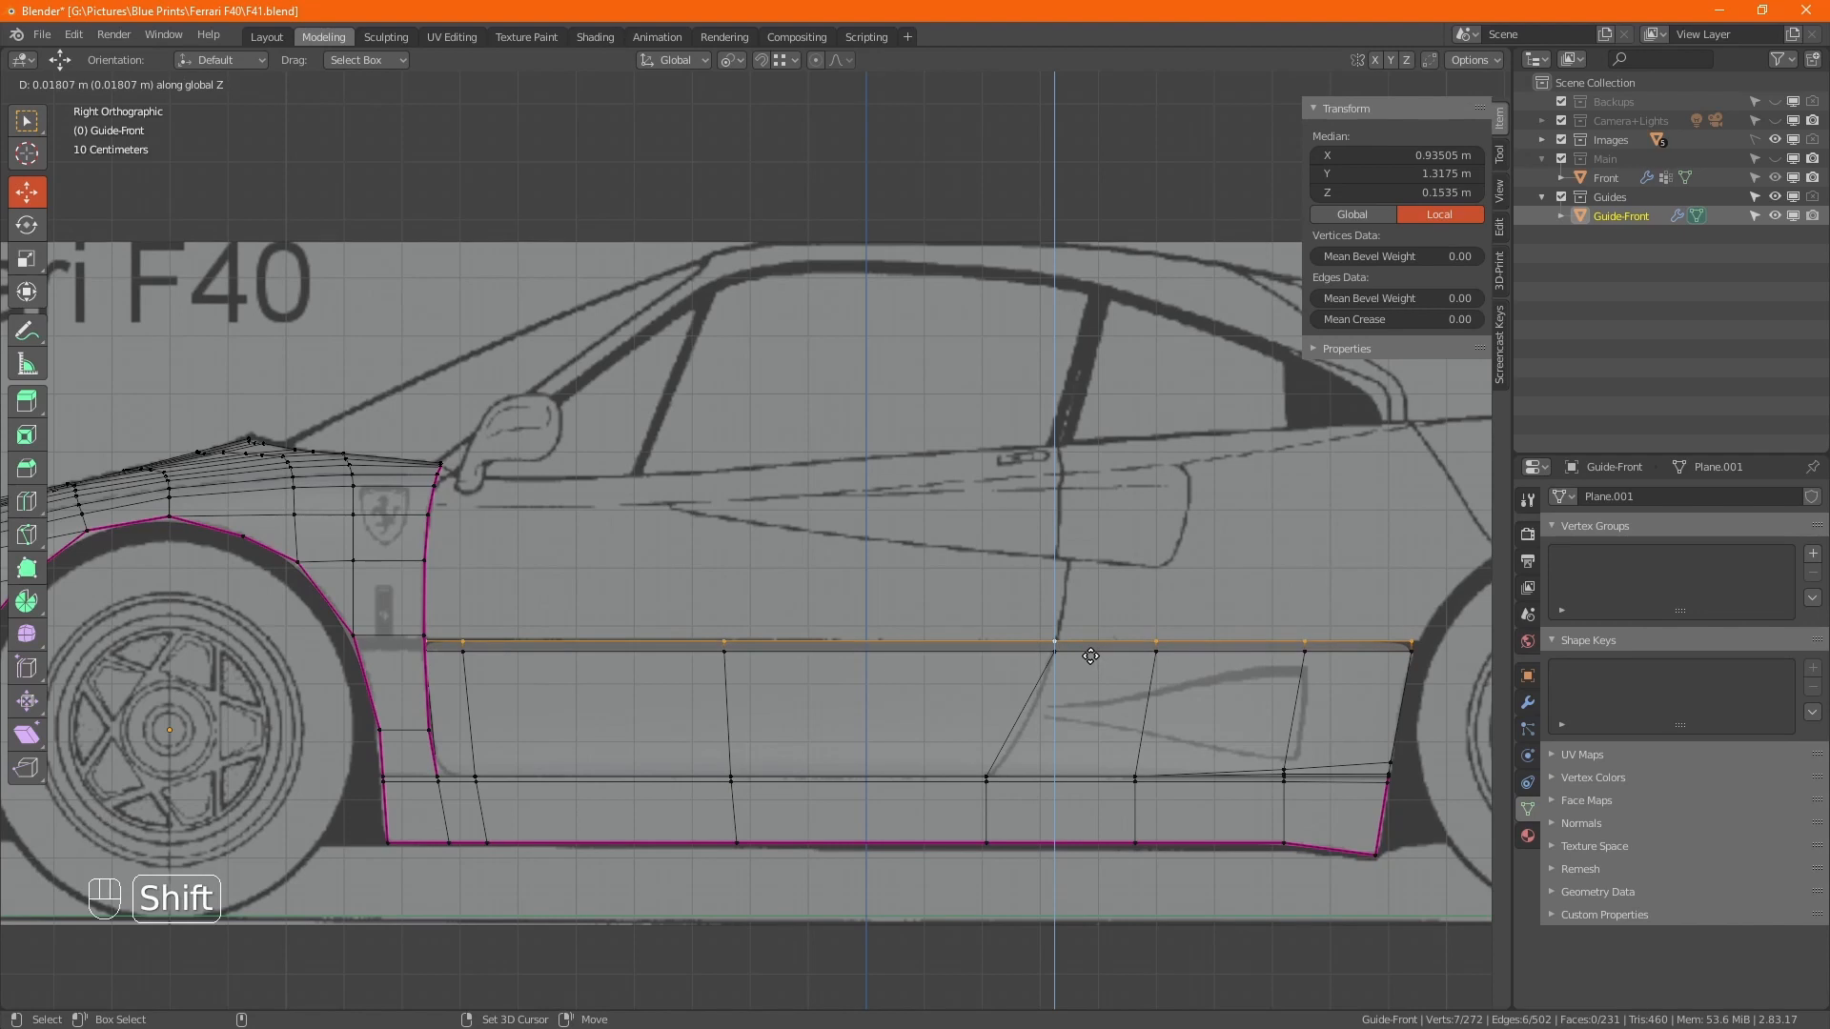
pyautogui.click(1090, 655)
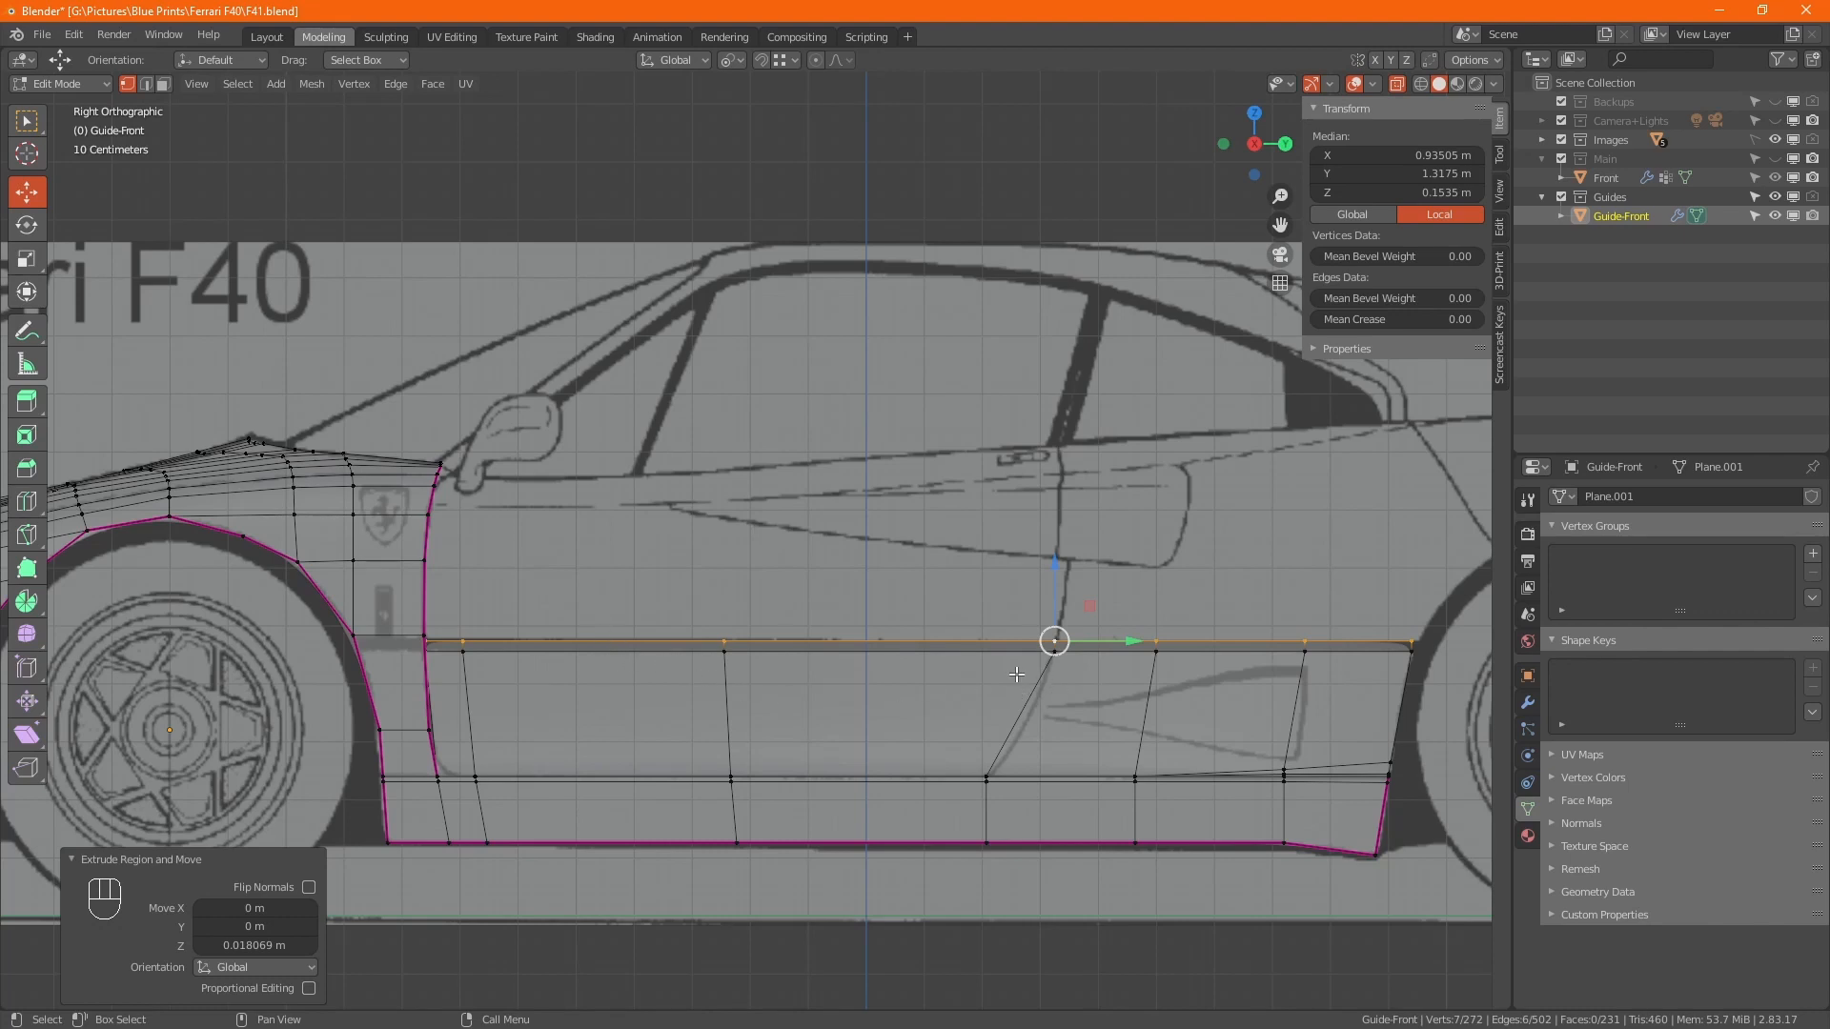
# In perspective, select the edge loop along the ledge's inner border, below the new strip, and hide it.
pyautogui.press('KP_7')
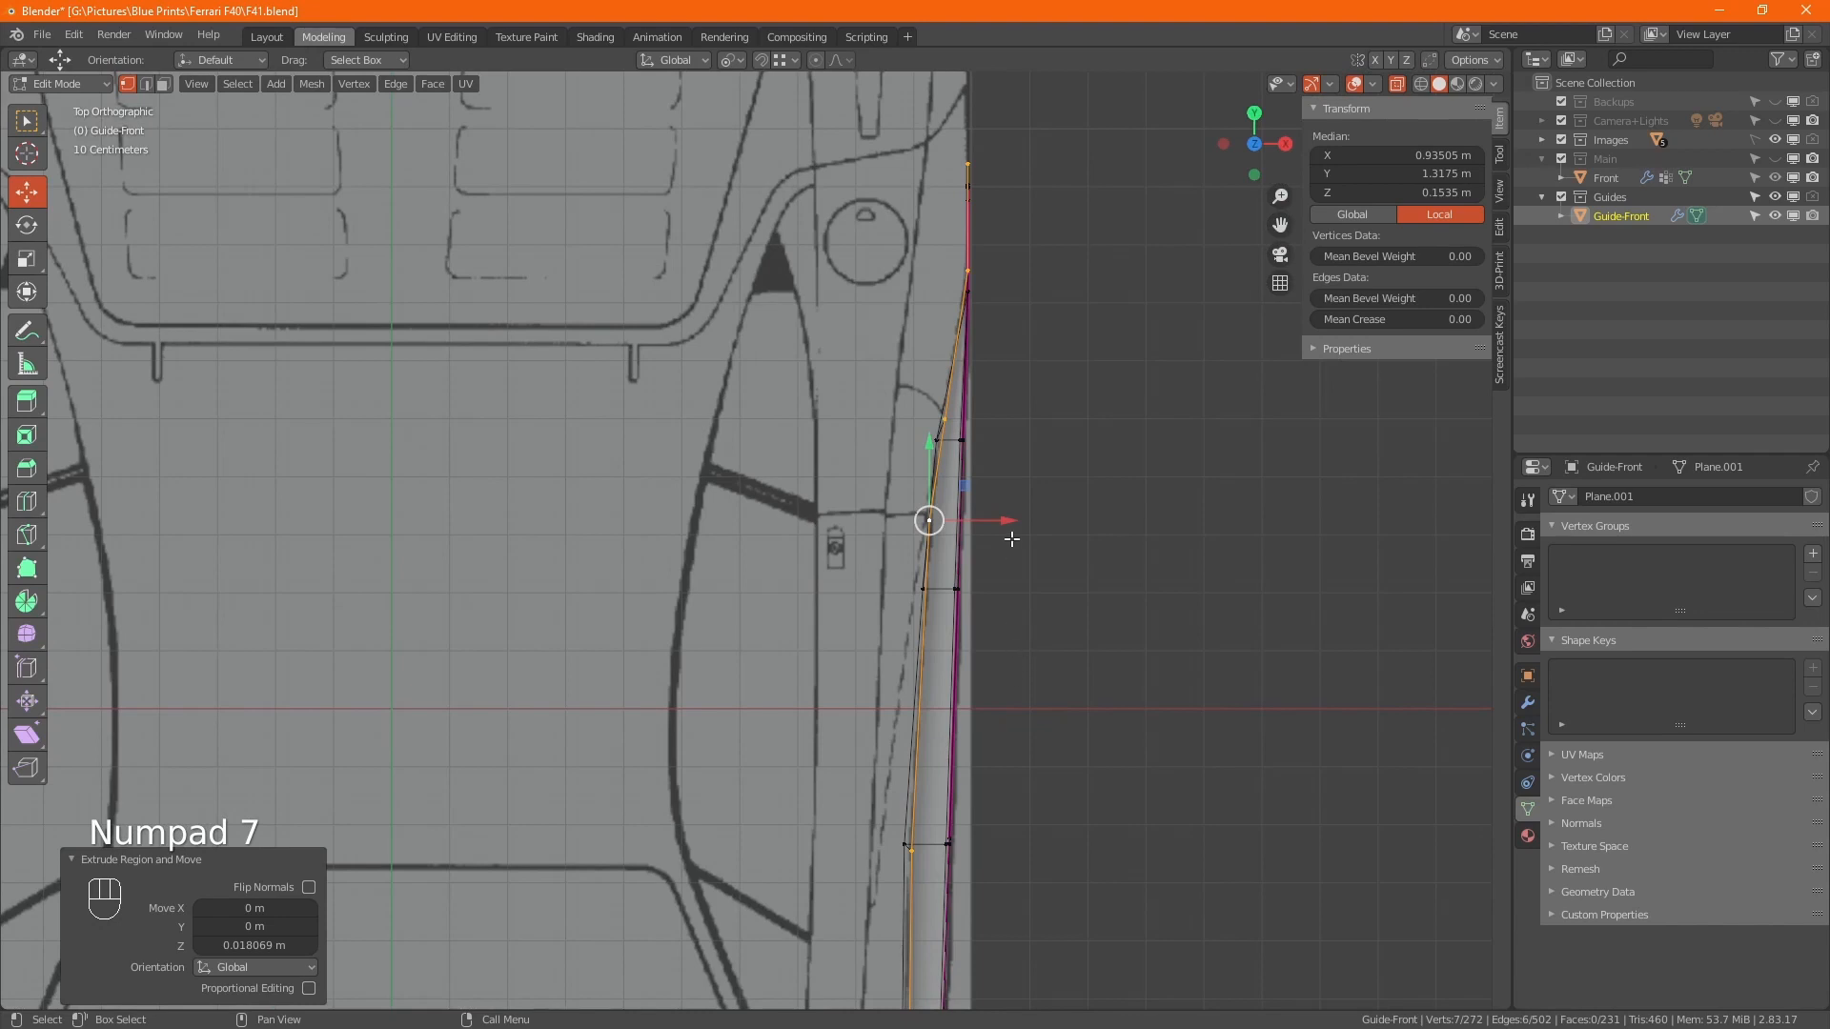
pyautogui.moveTo(986, 471); pyautogui.dragTo(1053, 780, button='middle')
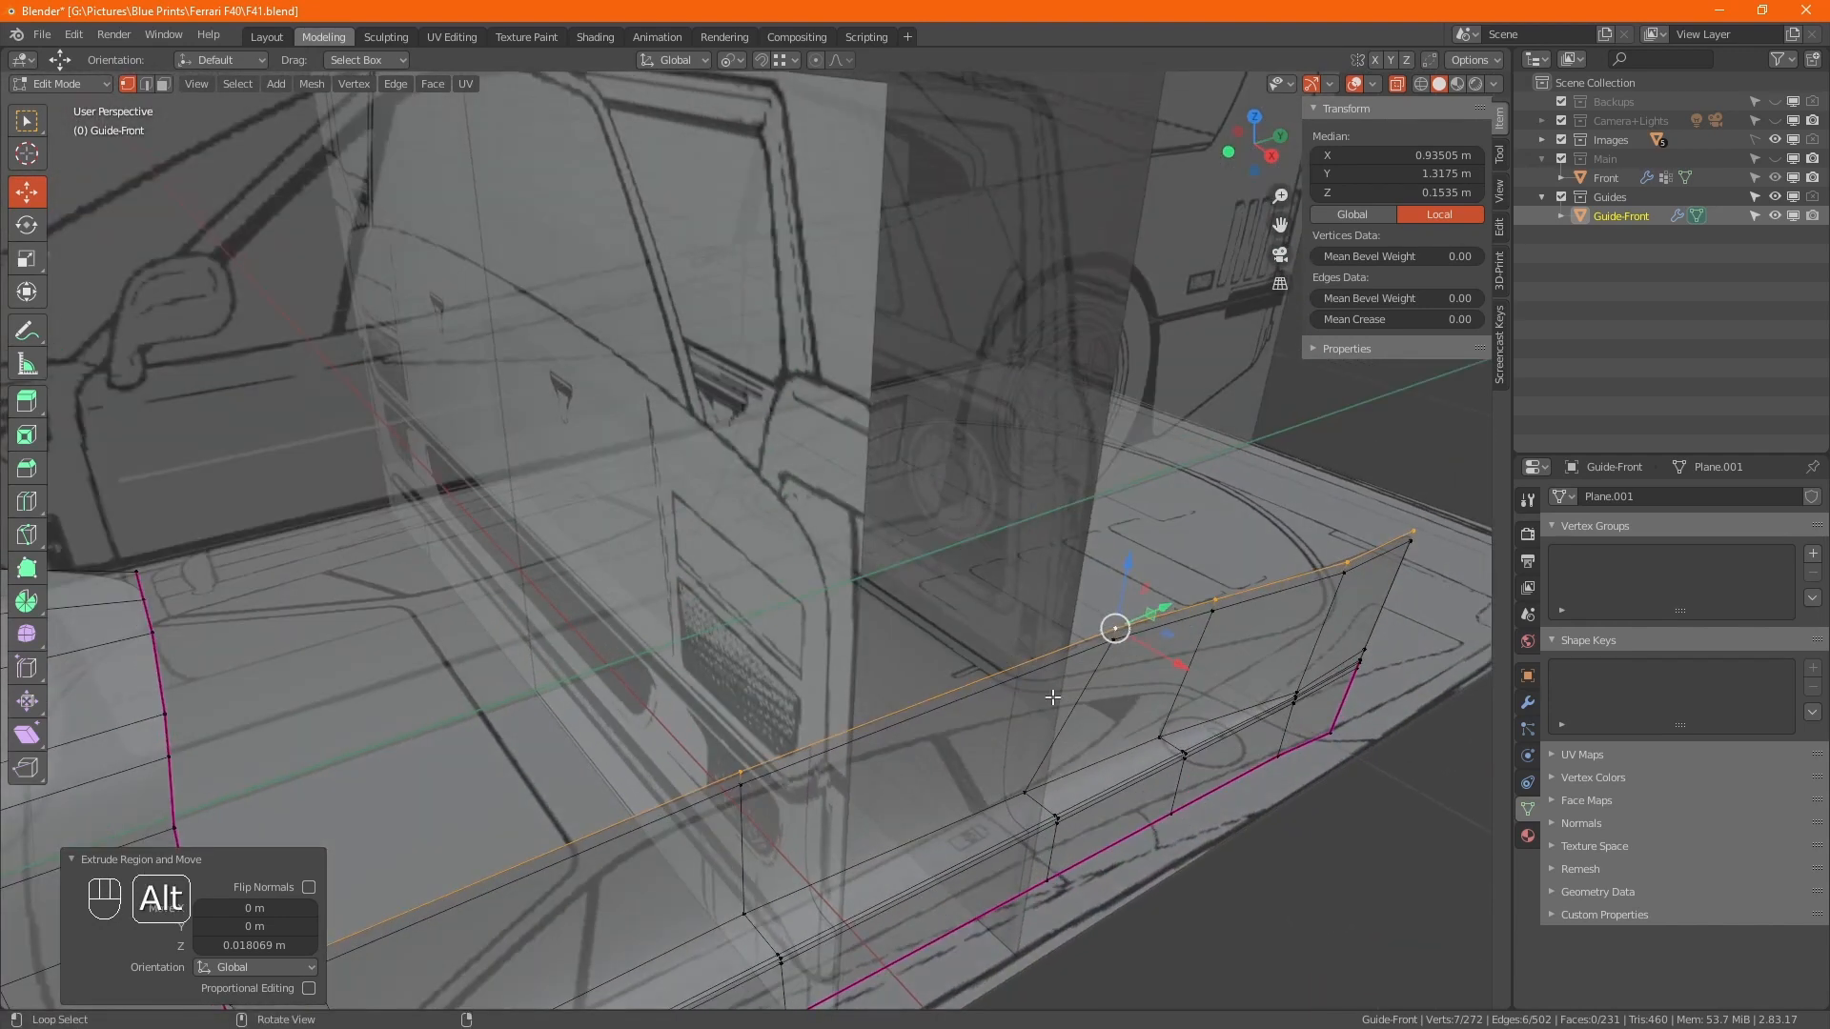
pyautogui.keyDown('alt'); pyautogui.click(977, 804); pyautogui.keyUp('alt')
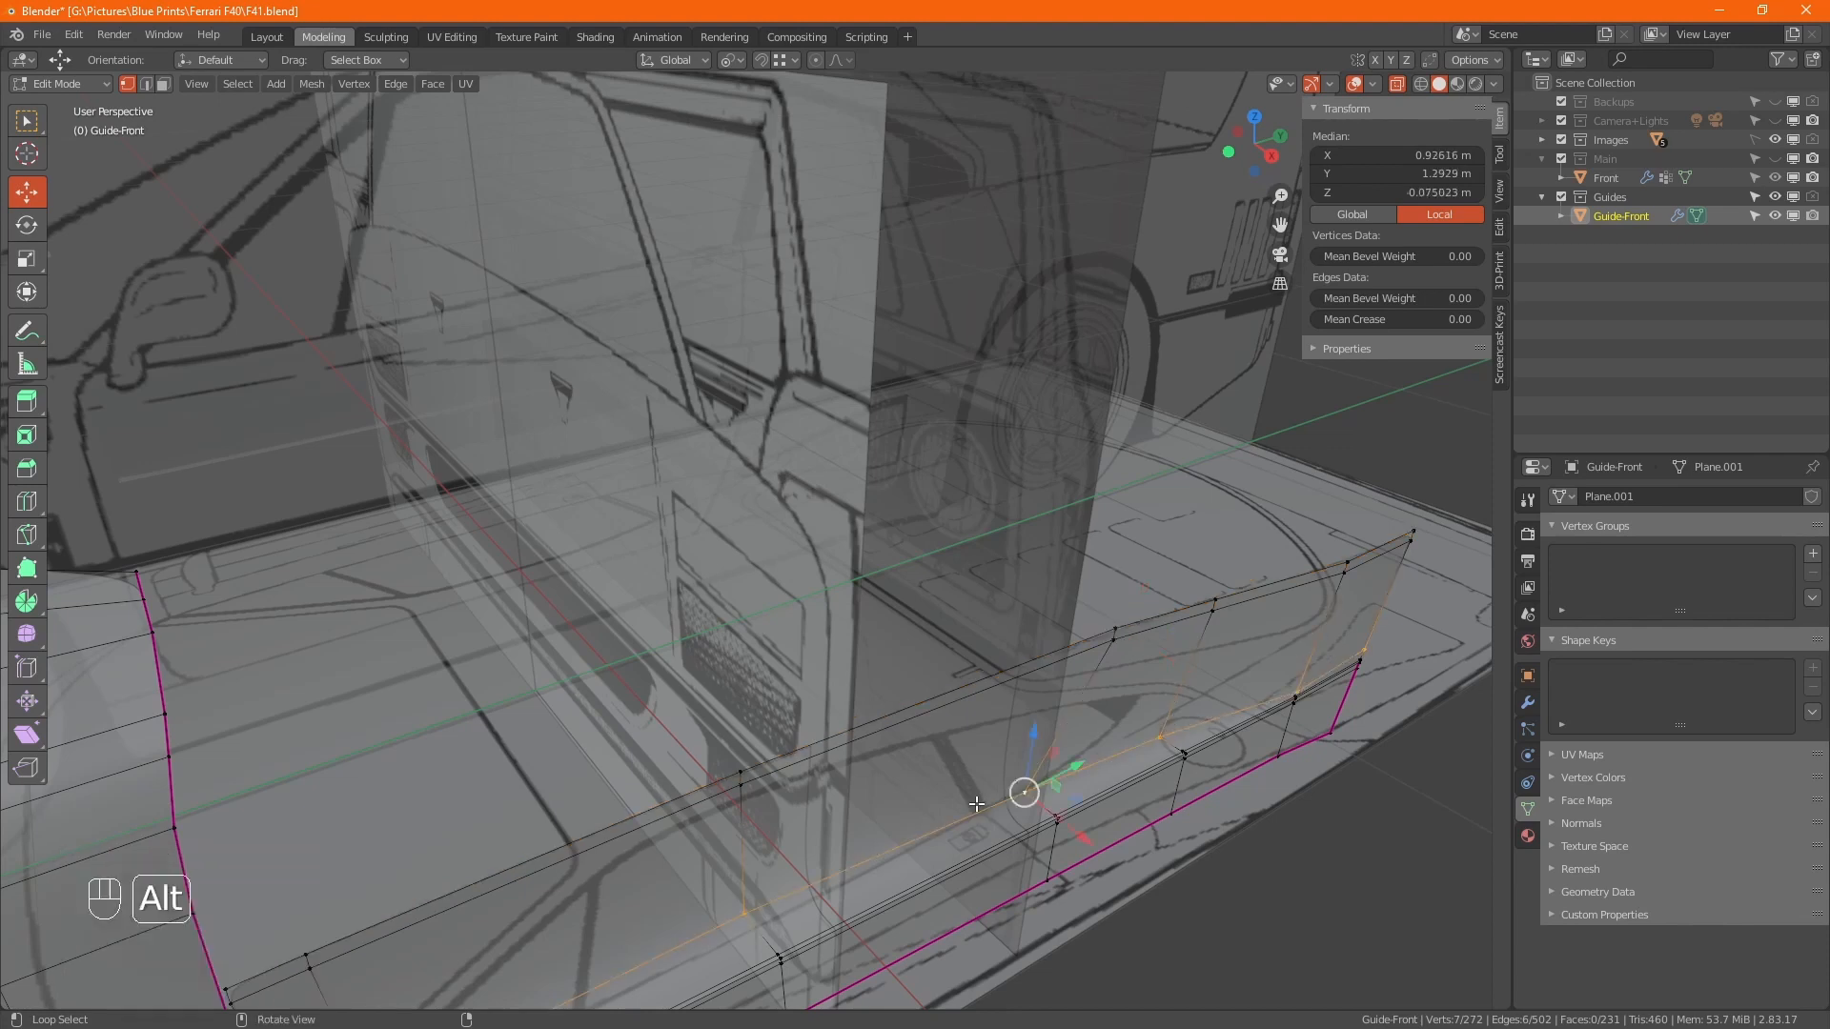
pyautogui.press('h')
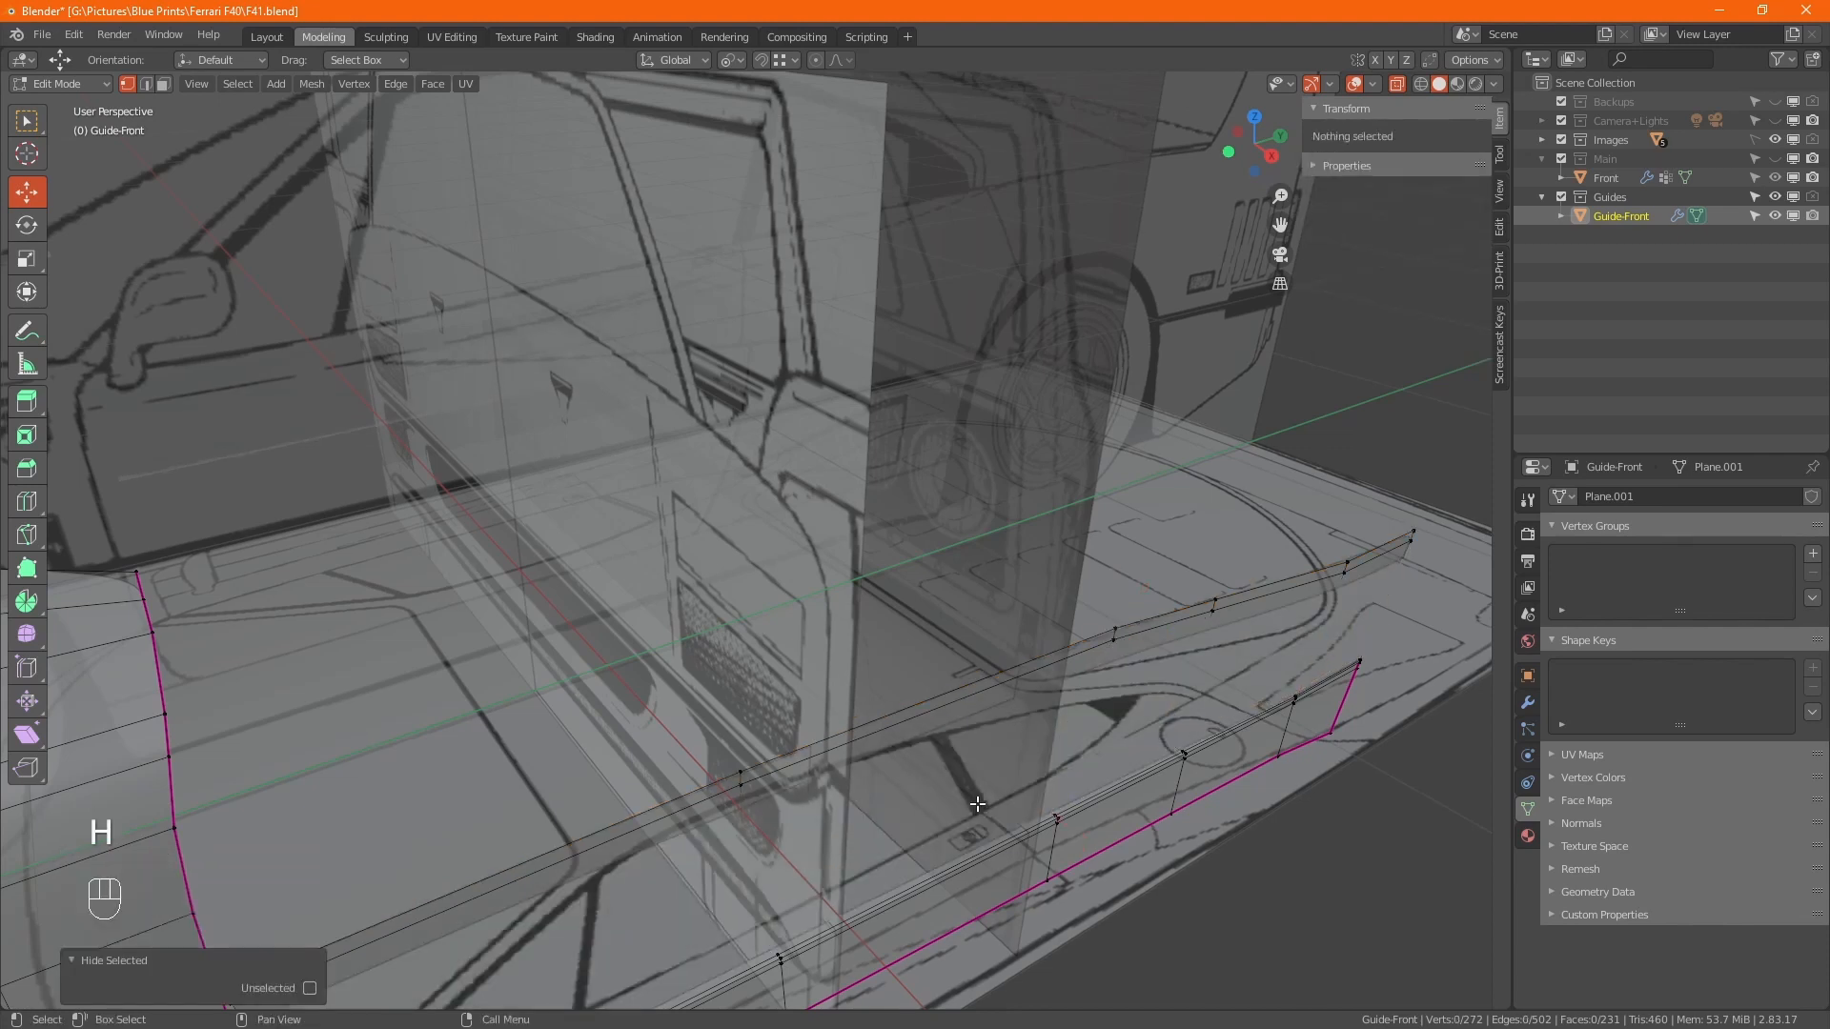
# In top view, move the strip's mid-door vertex pair about 0.0026 m inward along X and its front vertices about 0.007 m inward.
pyautogui.press('KP_7')
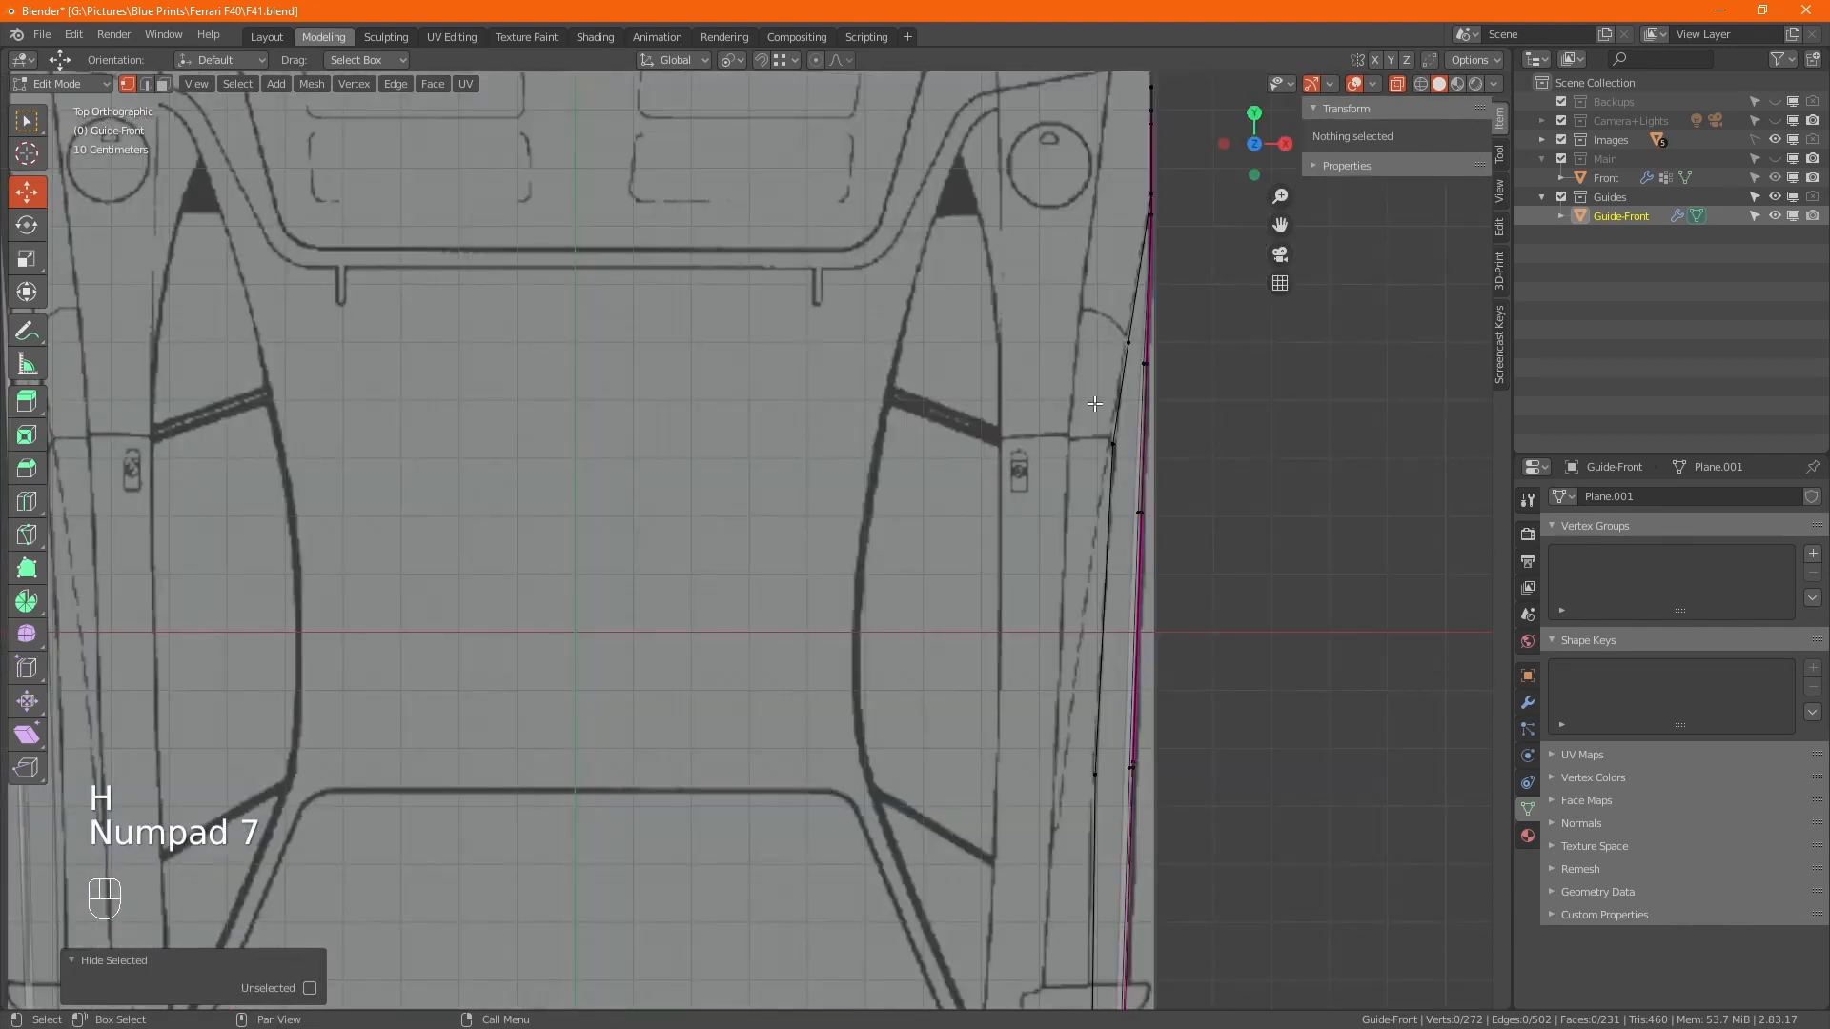
pyautogui.moveTo(1094, 404); pyautogui.dragTo(905, 412, button='middle')
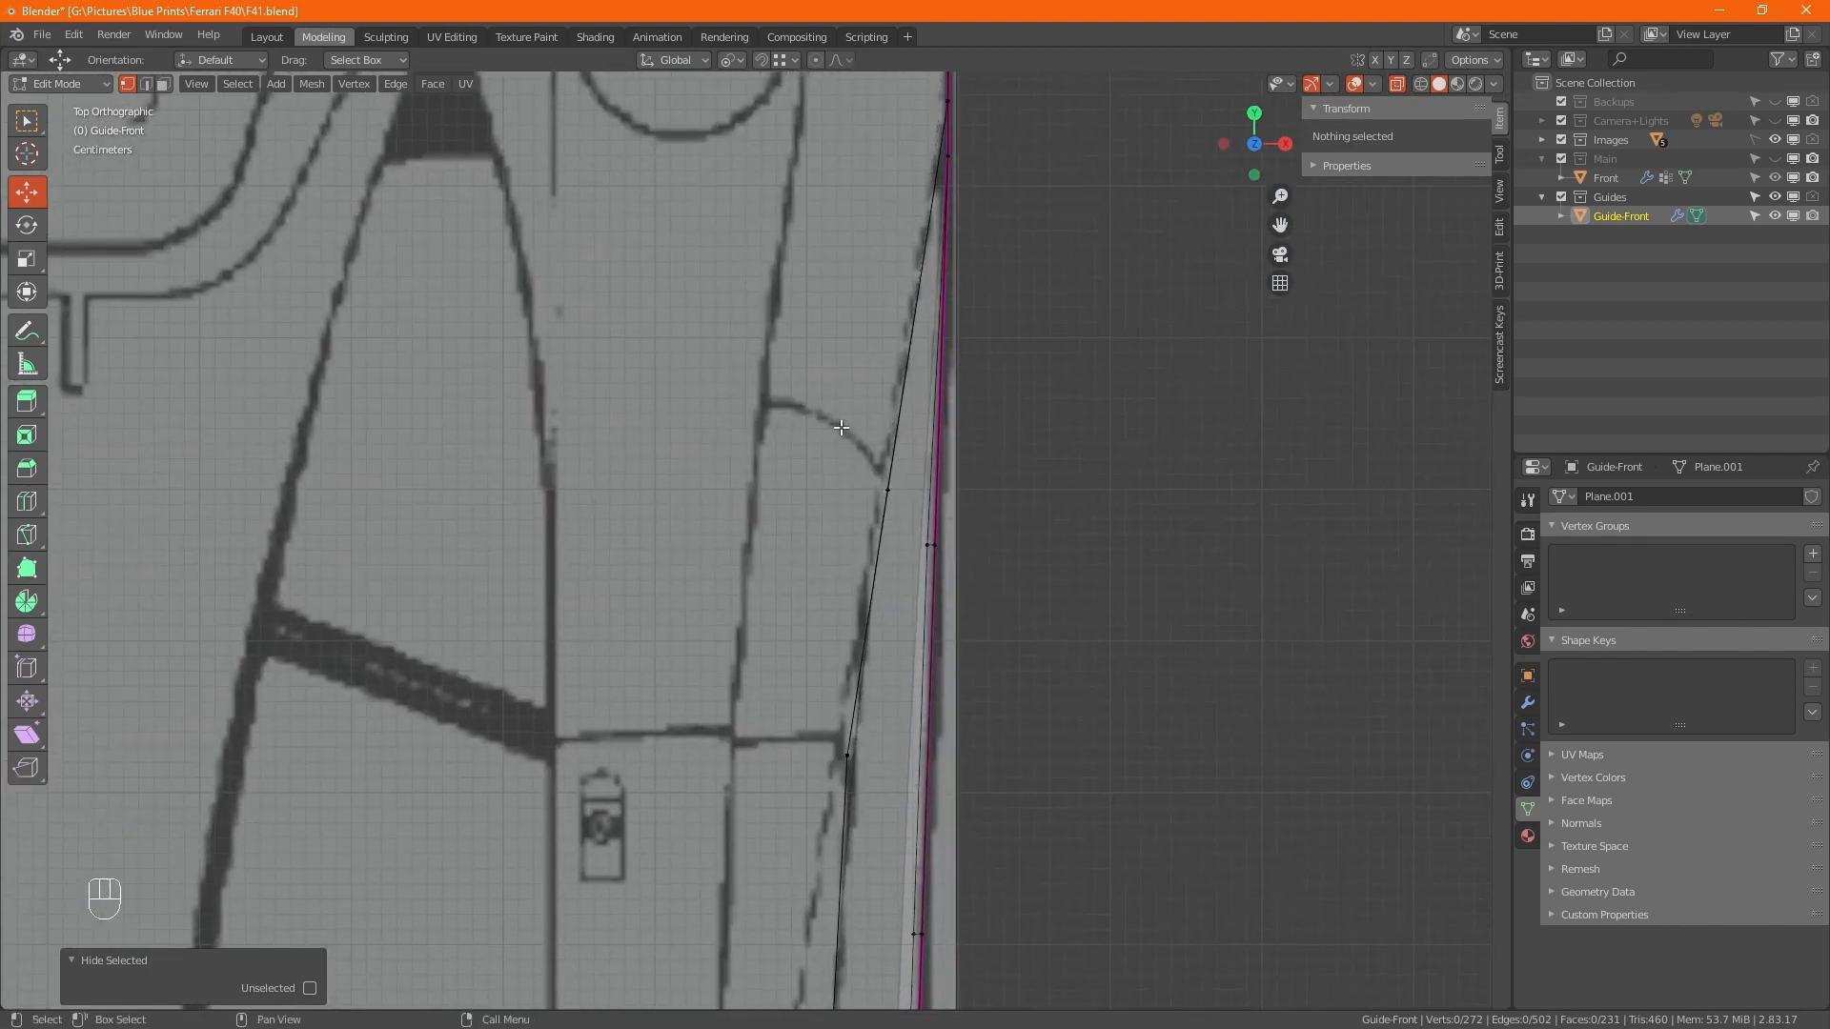
pyautogui.moveTo(831, 437); pyautogui.dragTo(944, 483)
pyautogui.moveTo(817, 726); pyautogui.dragTo(868, 793)
pyautogui.moveTo(887, 894); pyautogui.dragTo(750, 462, button='middle')
pyautogui.click(747, 376)
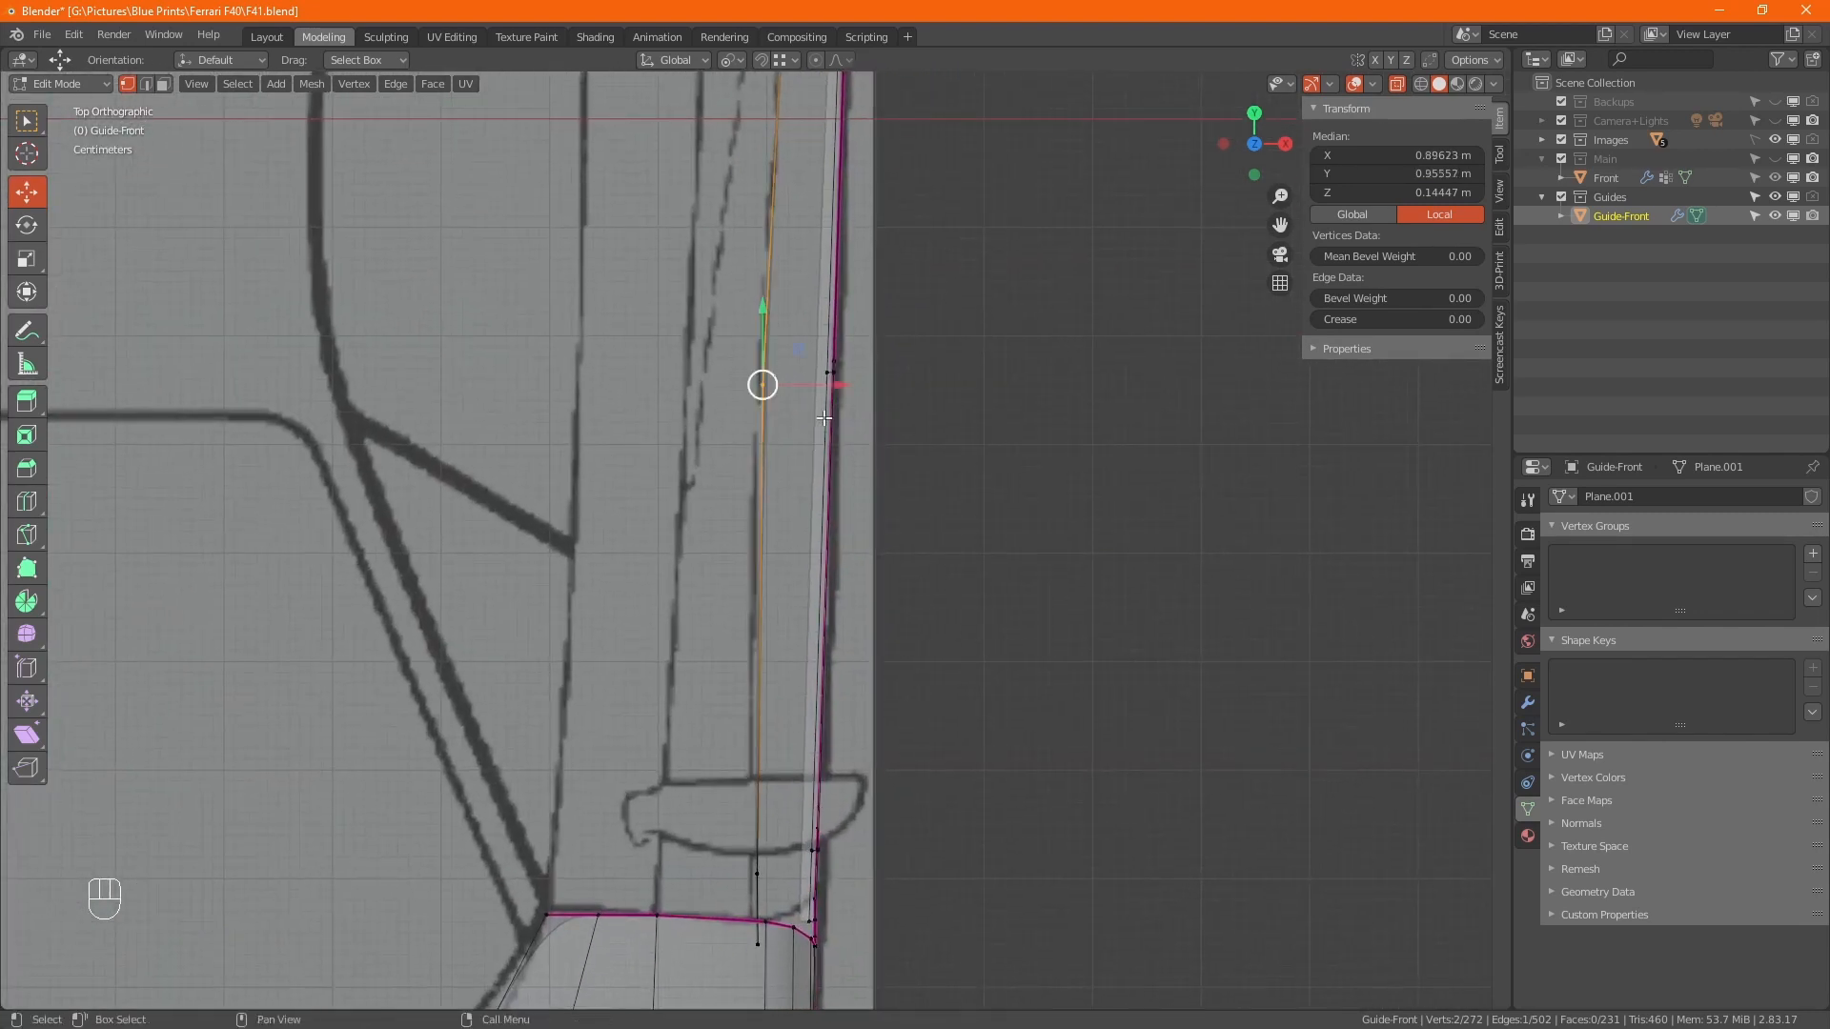
pyautogui.moveTo(830, 385); pyautogui.dragTo(826, 386)
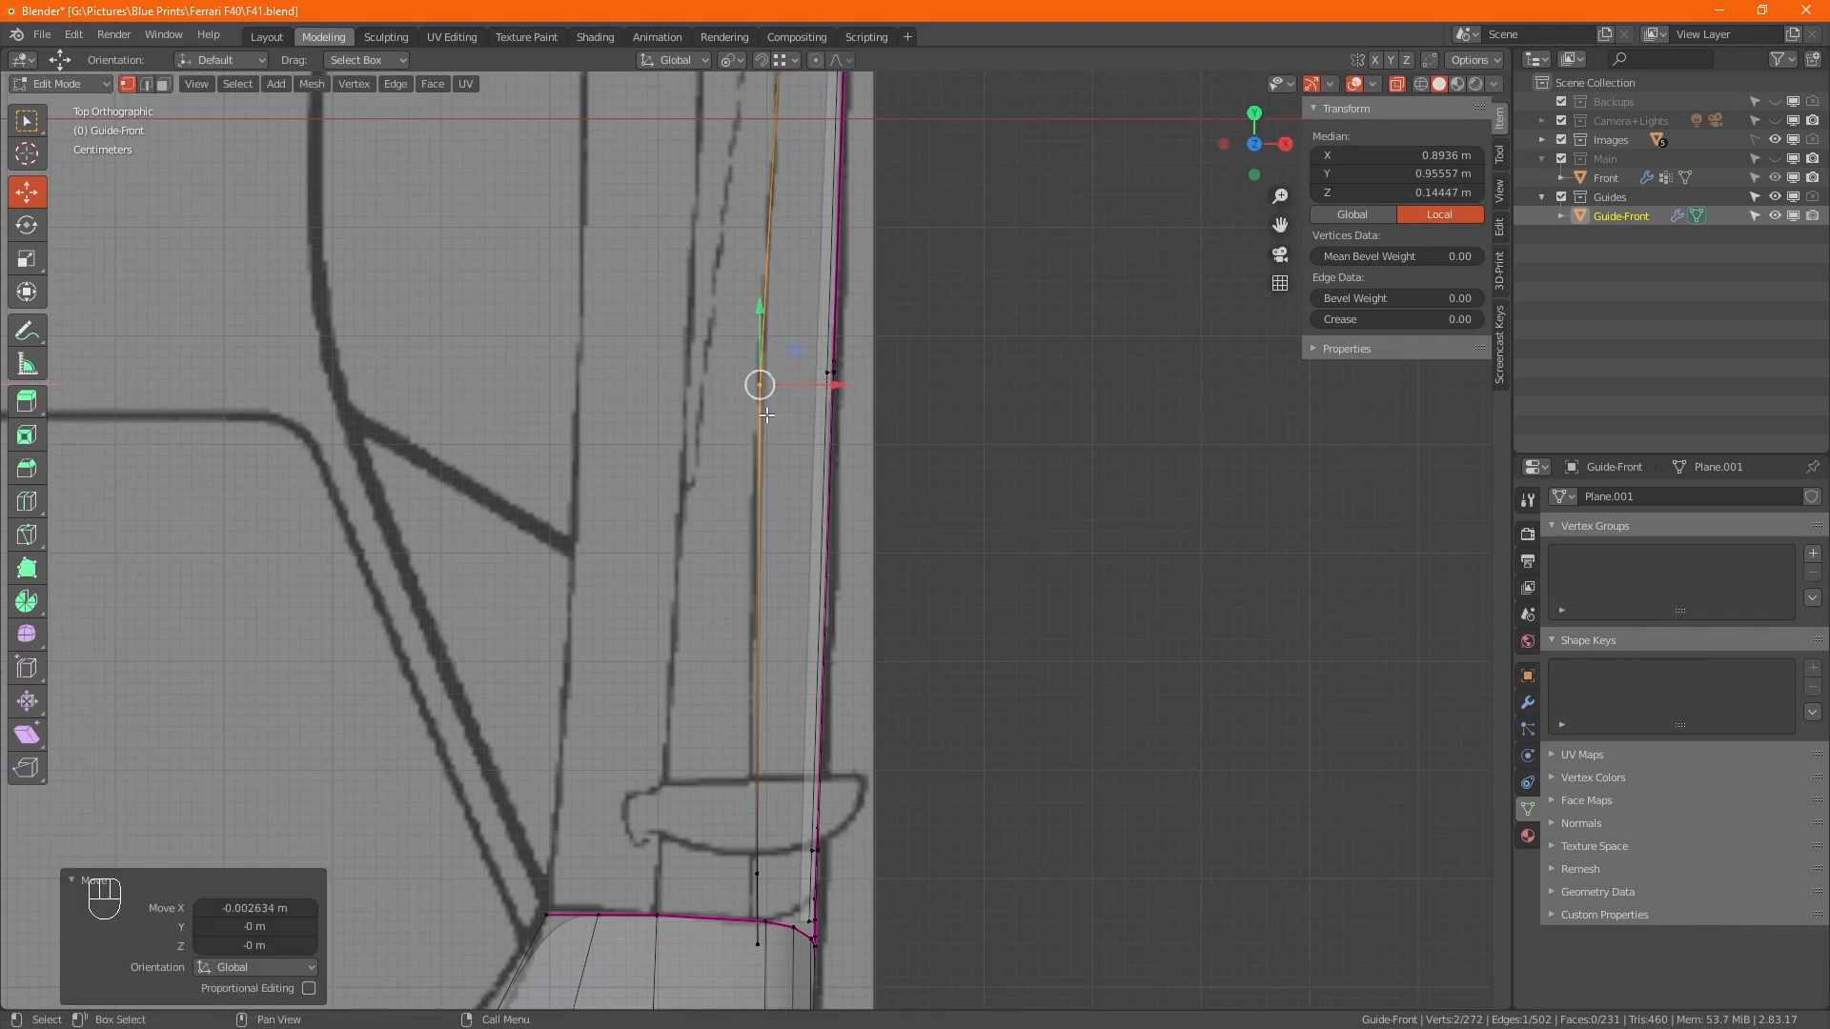
pyautogui.click(754, 943)
pyautogui.moveTo(826, 909); pyautogui.dragTo(814, 903)
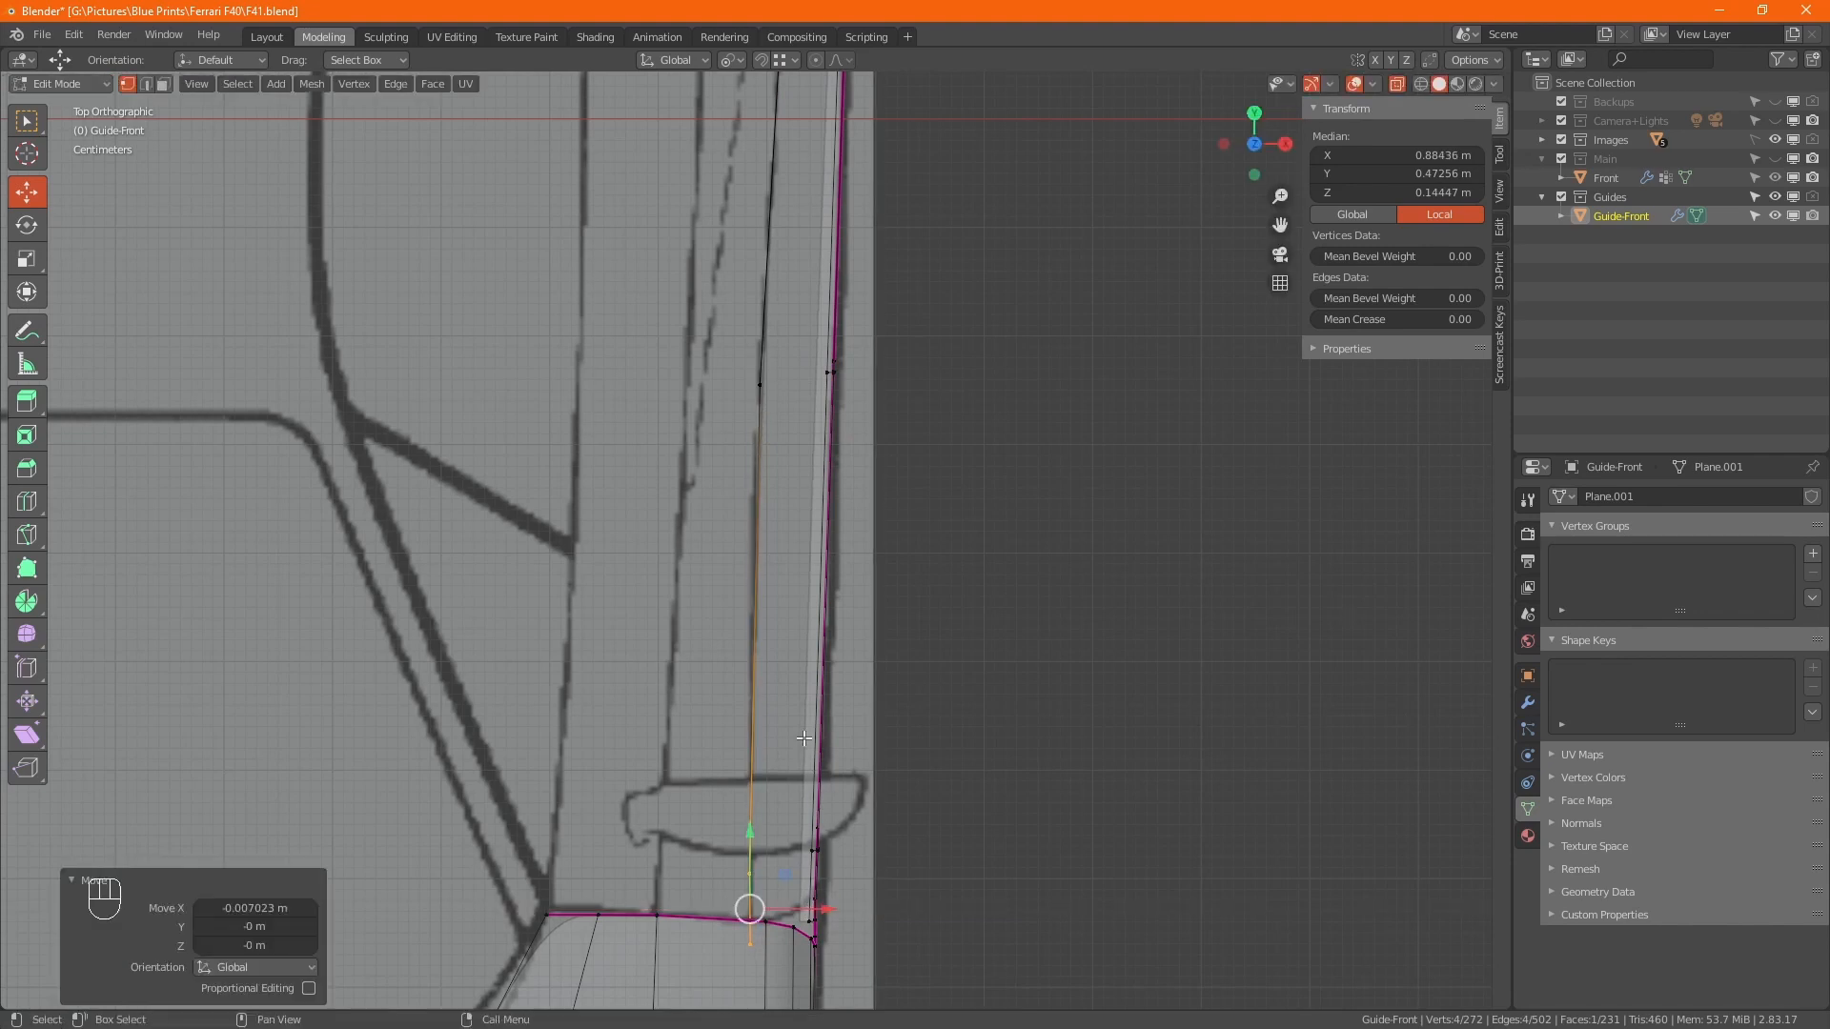
# In side view, move the upper edge's rearmost vertex about 0.0097 m rearward along Y onto the rear wheel-arch outline.
pyautogui.moveTo(759, 951); pyautogui.dragTo(767, 544, button='middle')
pyautogui.click(758, 540)
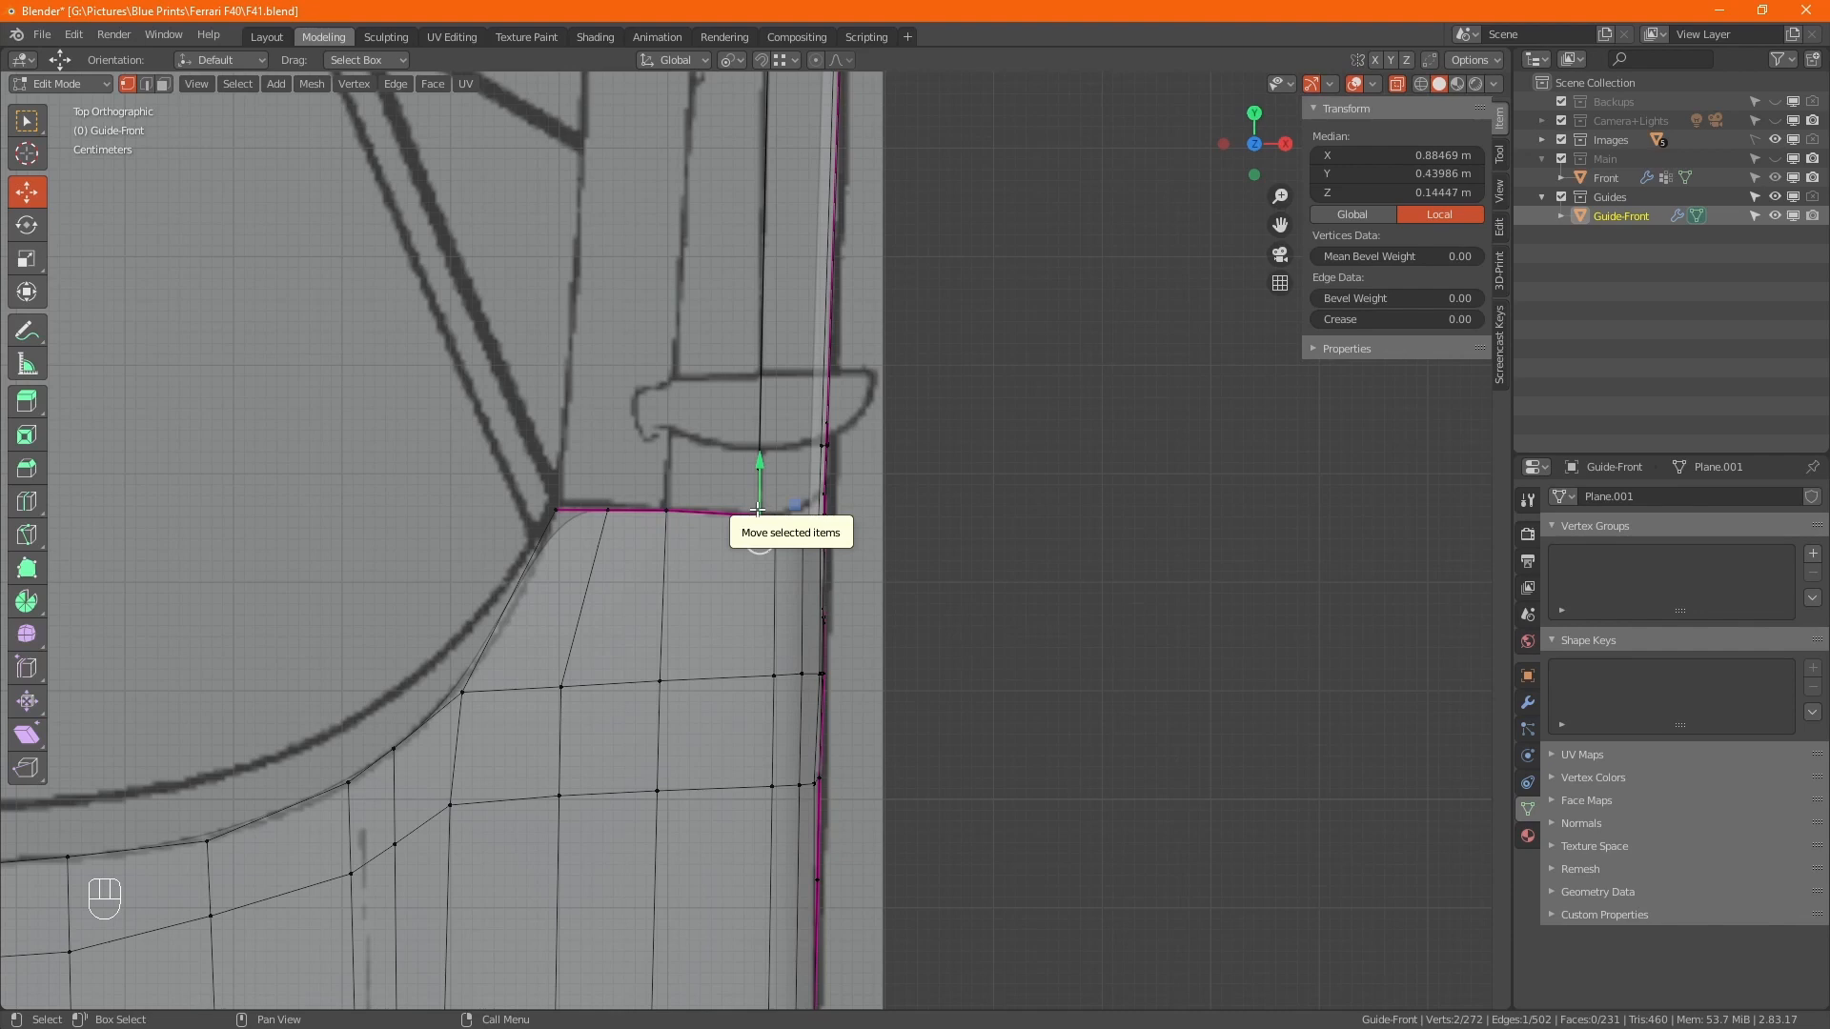
pyautogui.press('KP_3')
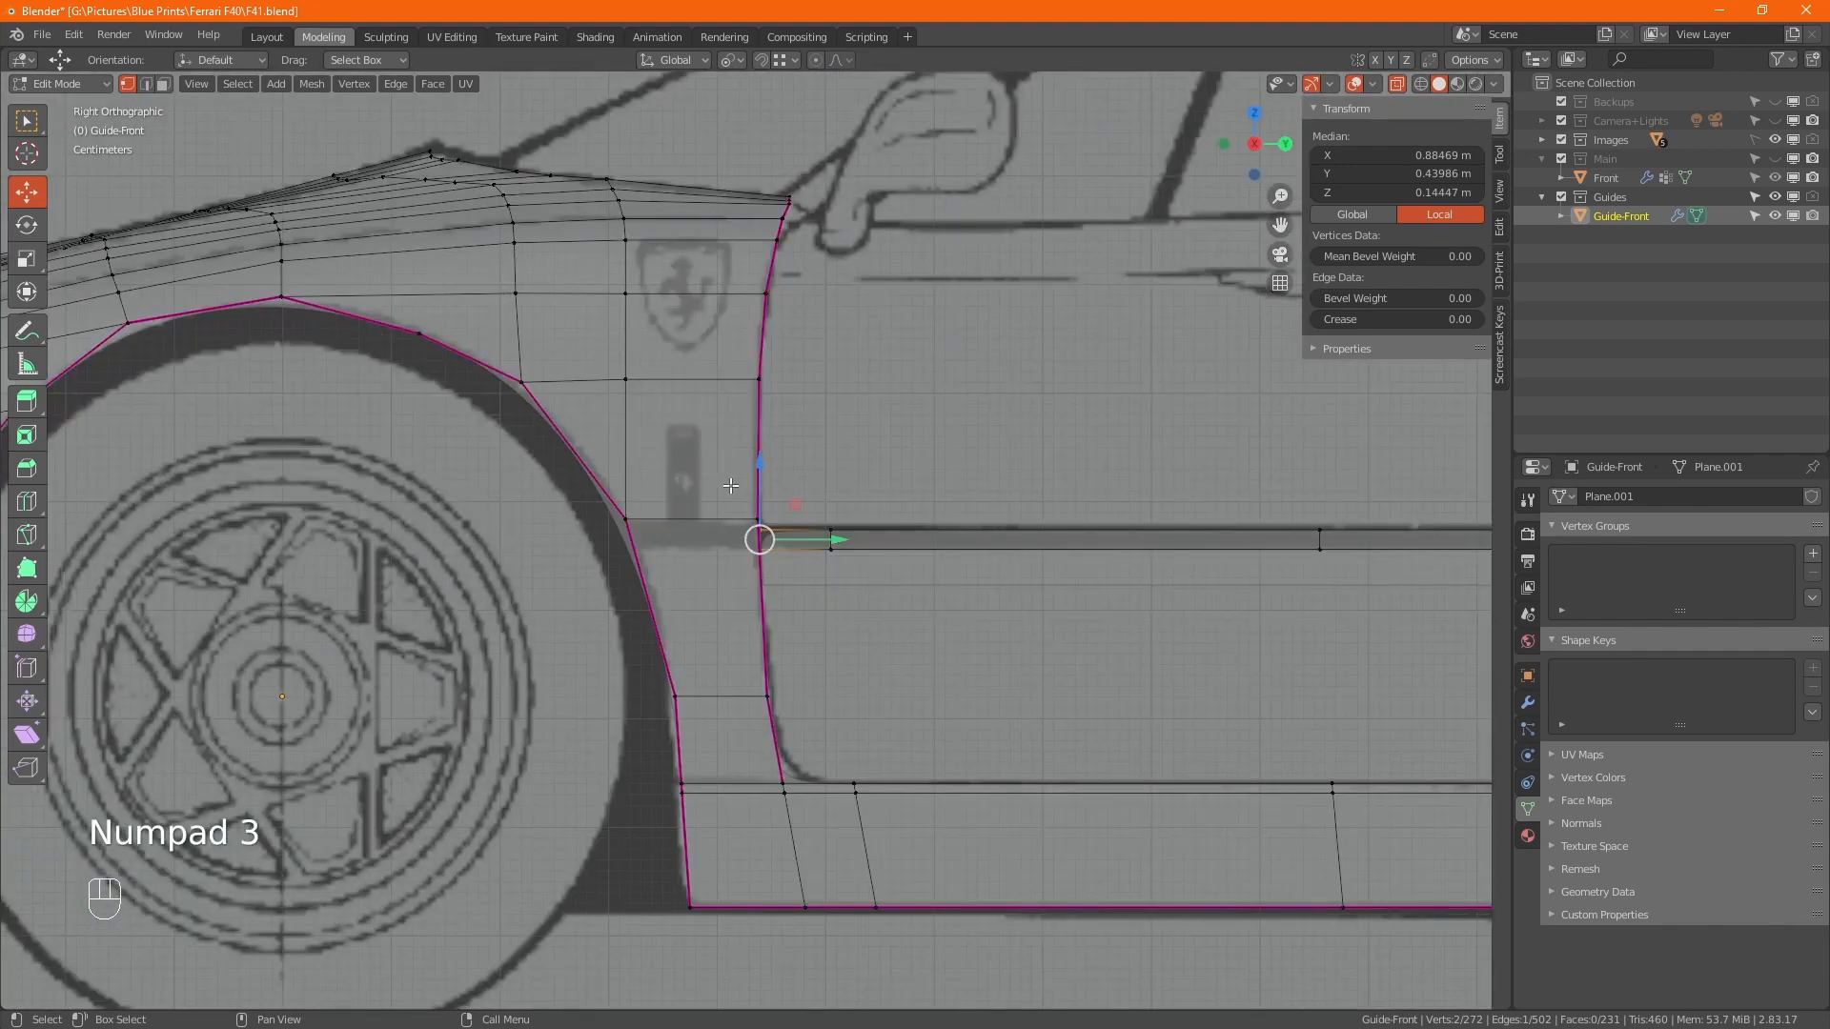
pyautogui.keyDown('alt'); pyautogui.click(886, 527); pyautogui.keyUp('alt')
pyautogui.moveTo(946, 457); pyautogui.dragTo(290, 527, button='middle')
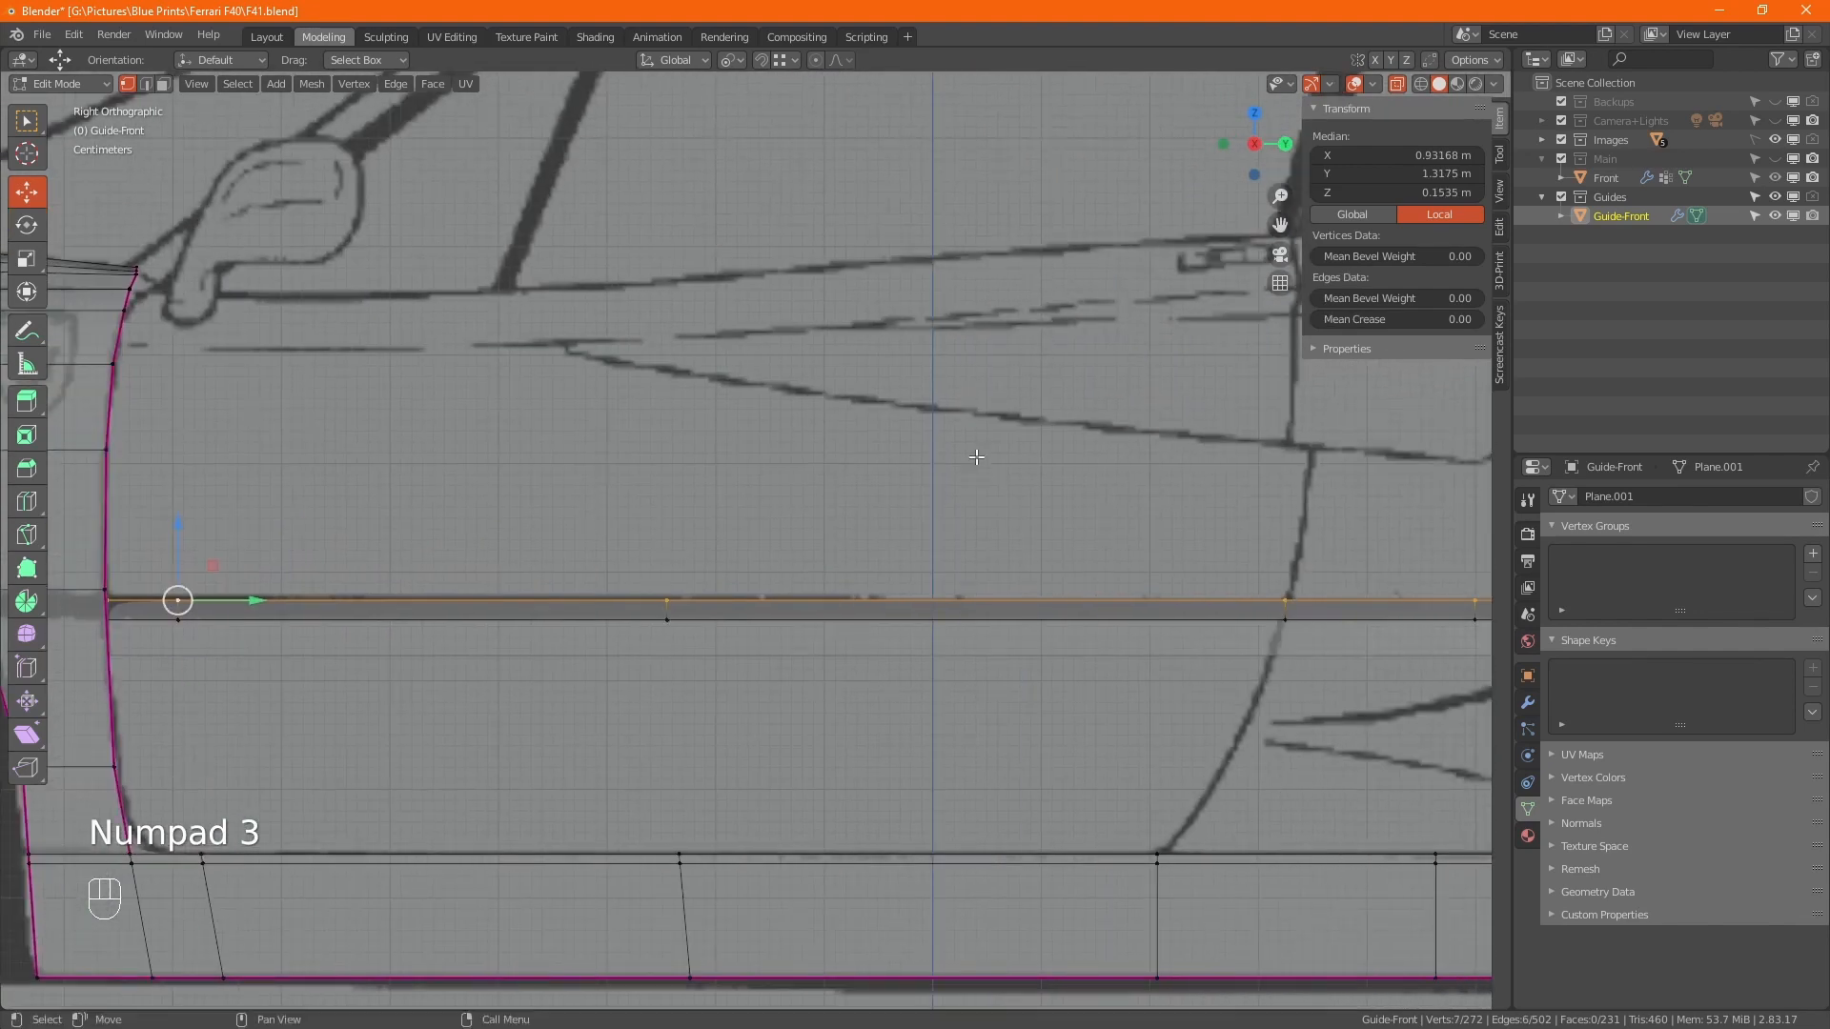
pyautogui.keyDown('ctrl'); pyautogui.moveTo(990, 485); pyautogui.dragTo(998, 720, button='middle'); pyautogui.keyUp('ctrl')
pyautogui.keyDown('ctrl'); pyautogui.moveTo(1057, 514); pyautogui.dragTo(786, 569, button='middle'); pyautogui.keyUp('ctrl')
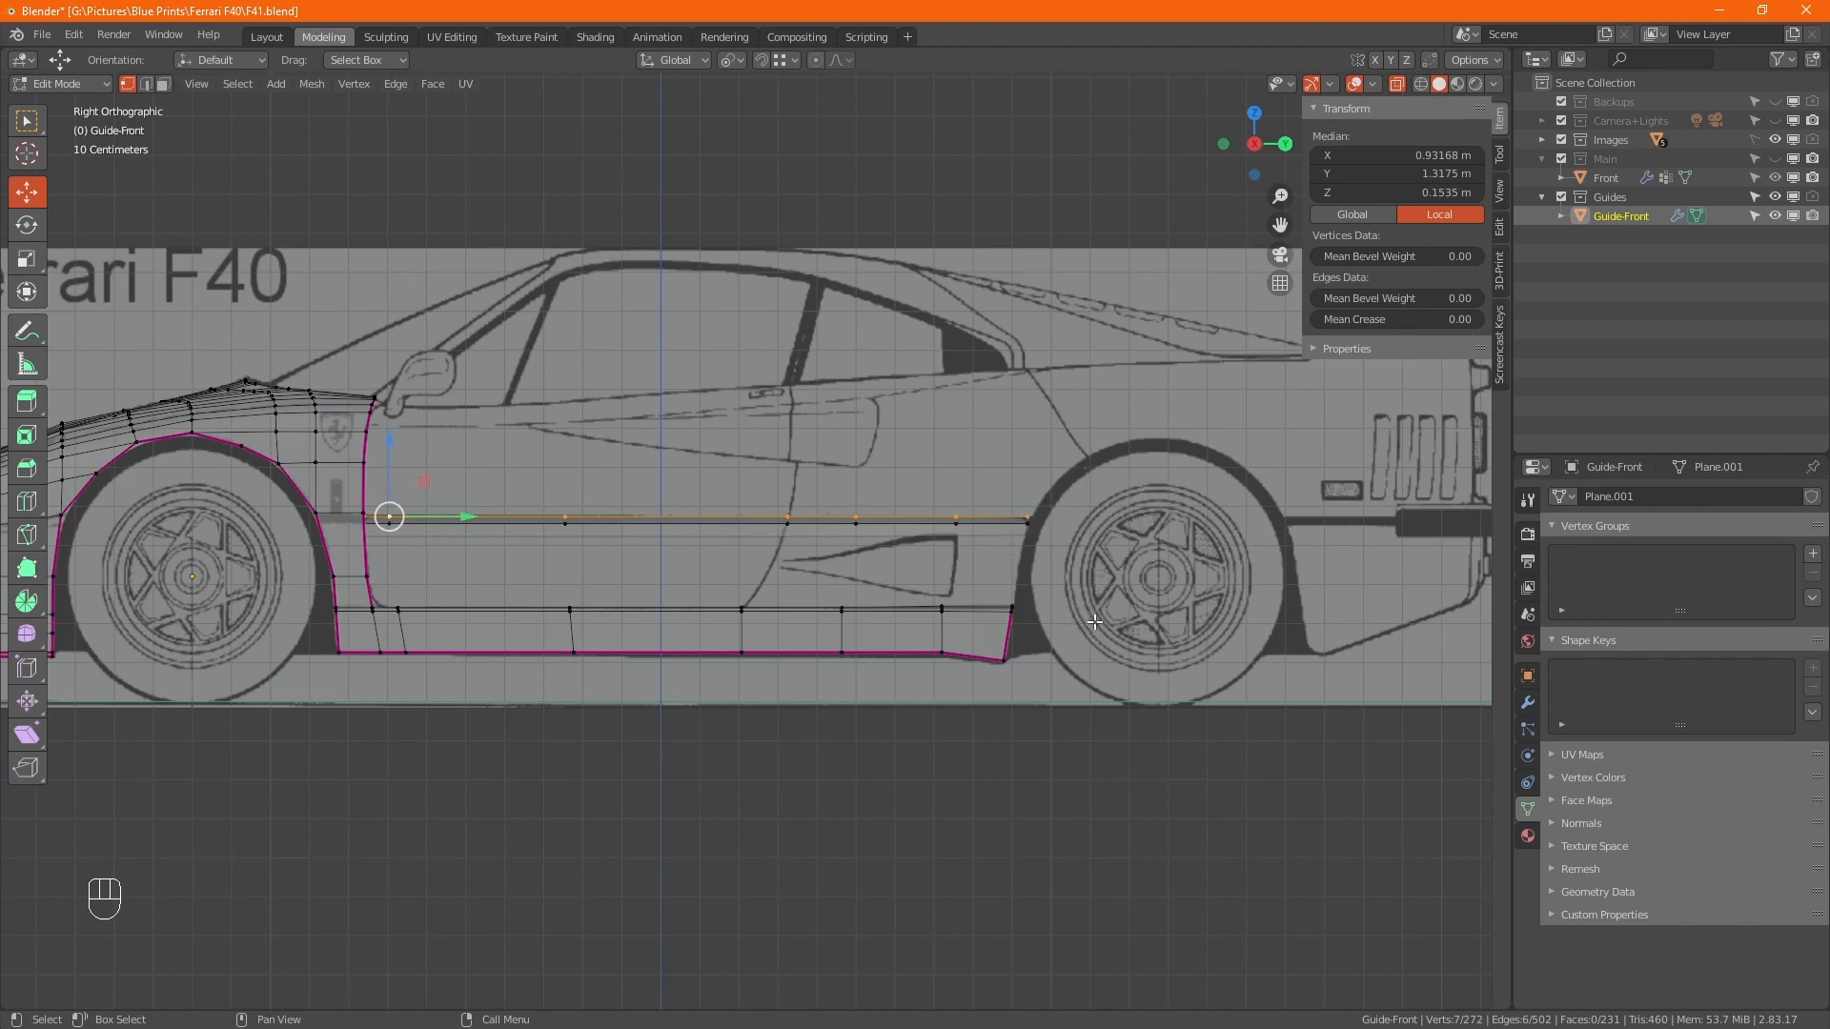
pyautogui.keyDown('shift'); pyautogui.moveTo(1107, 576); pyautogui.dragTo(795, 637, button='middle'); pyautogui.keyUp('shift')
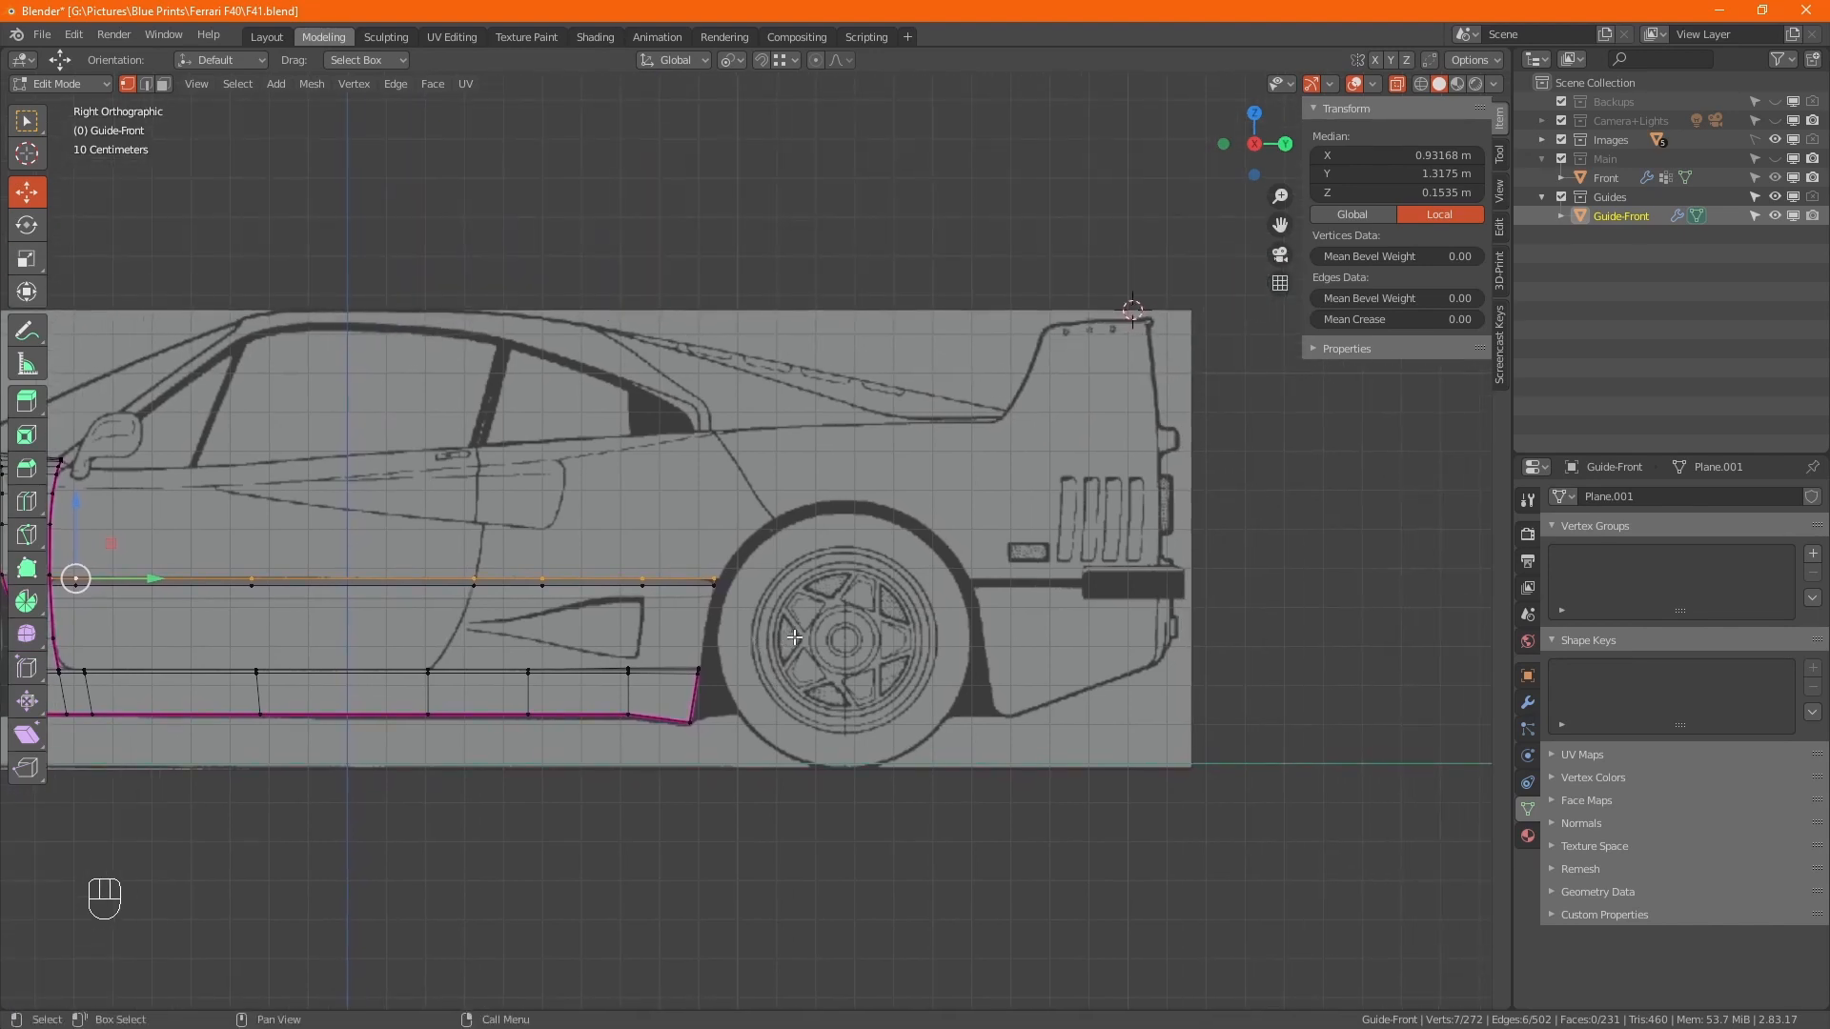
pyautogui.scroll(8, 725, 582)
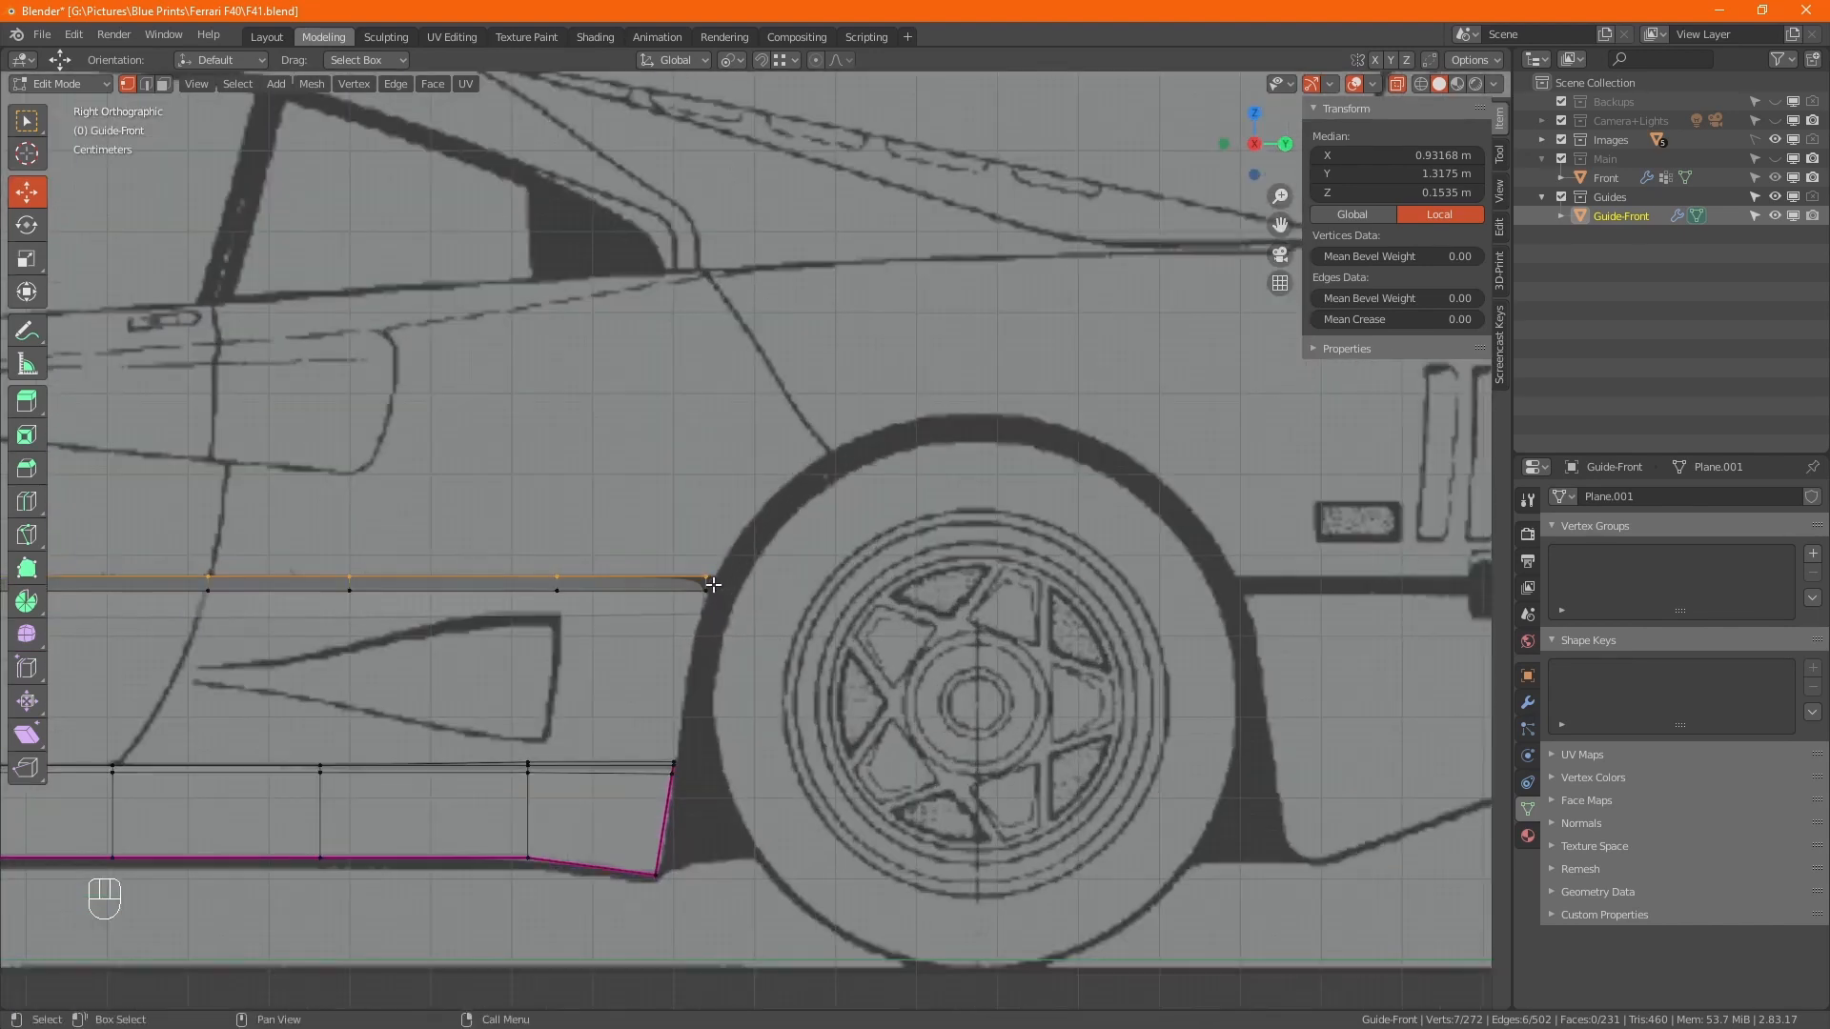
pyautogui.click(699, 567)
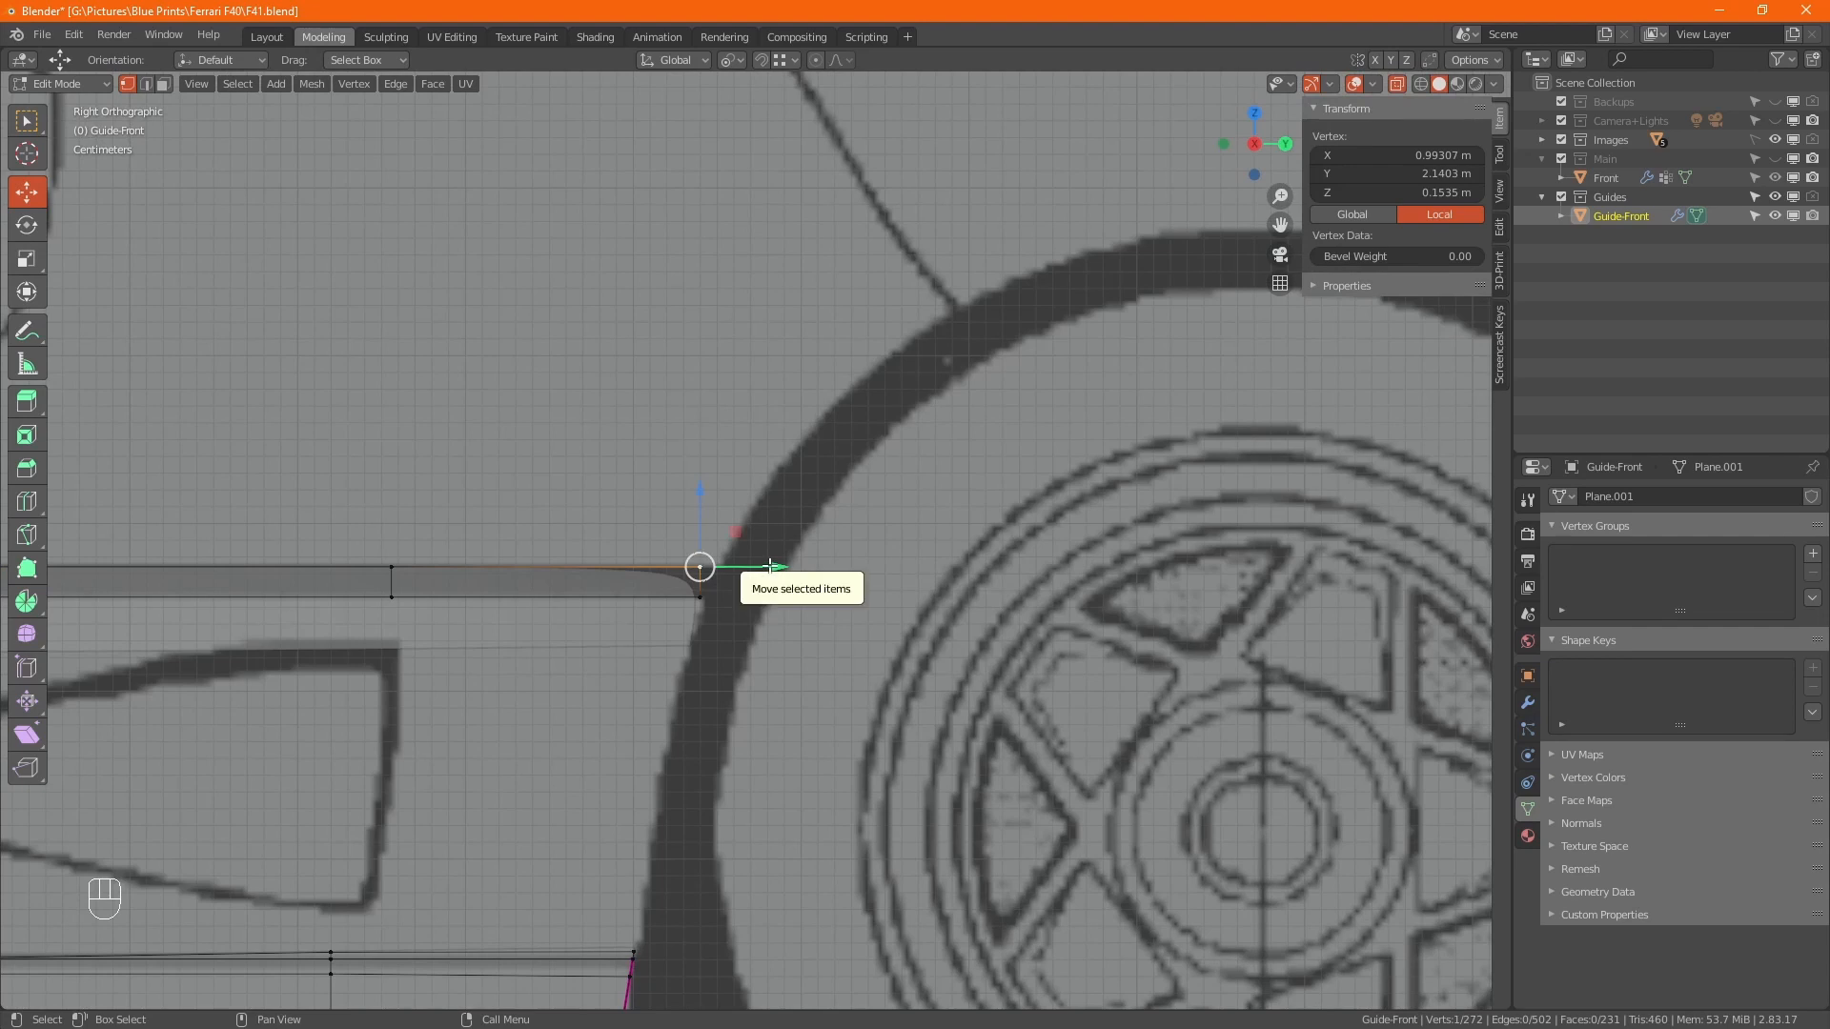
pyautogui.moveTo(768, 572); pyautogui.dragTo(791, 556)
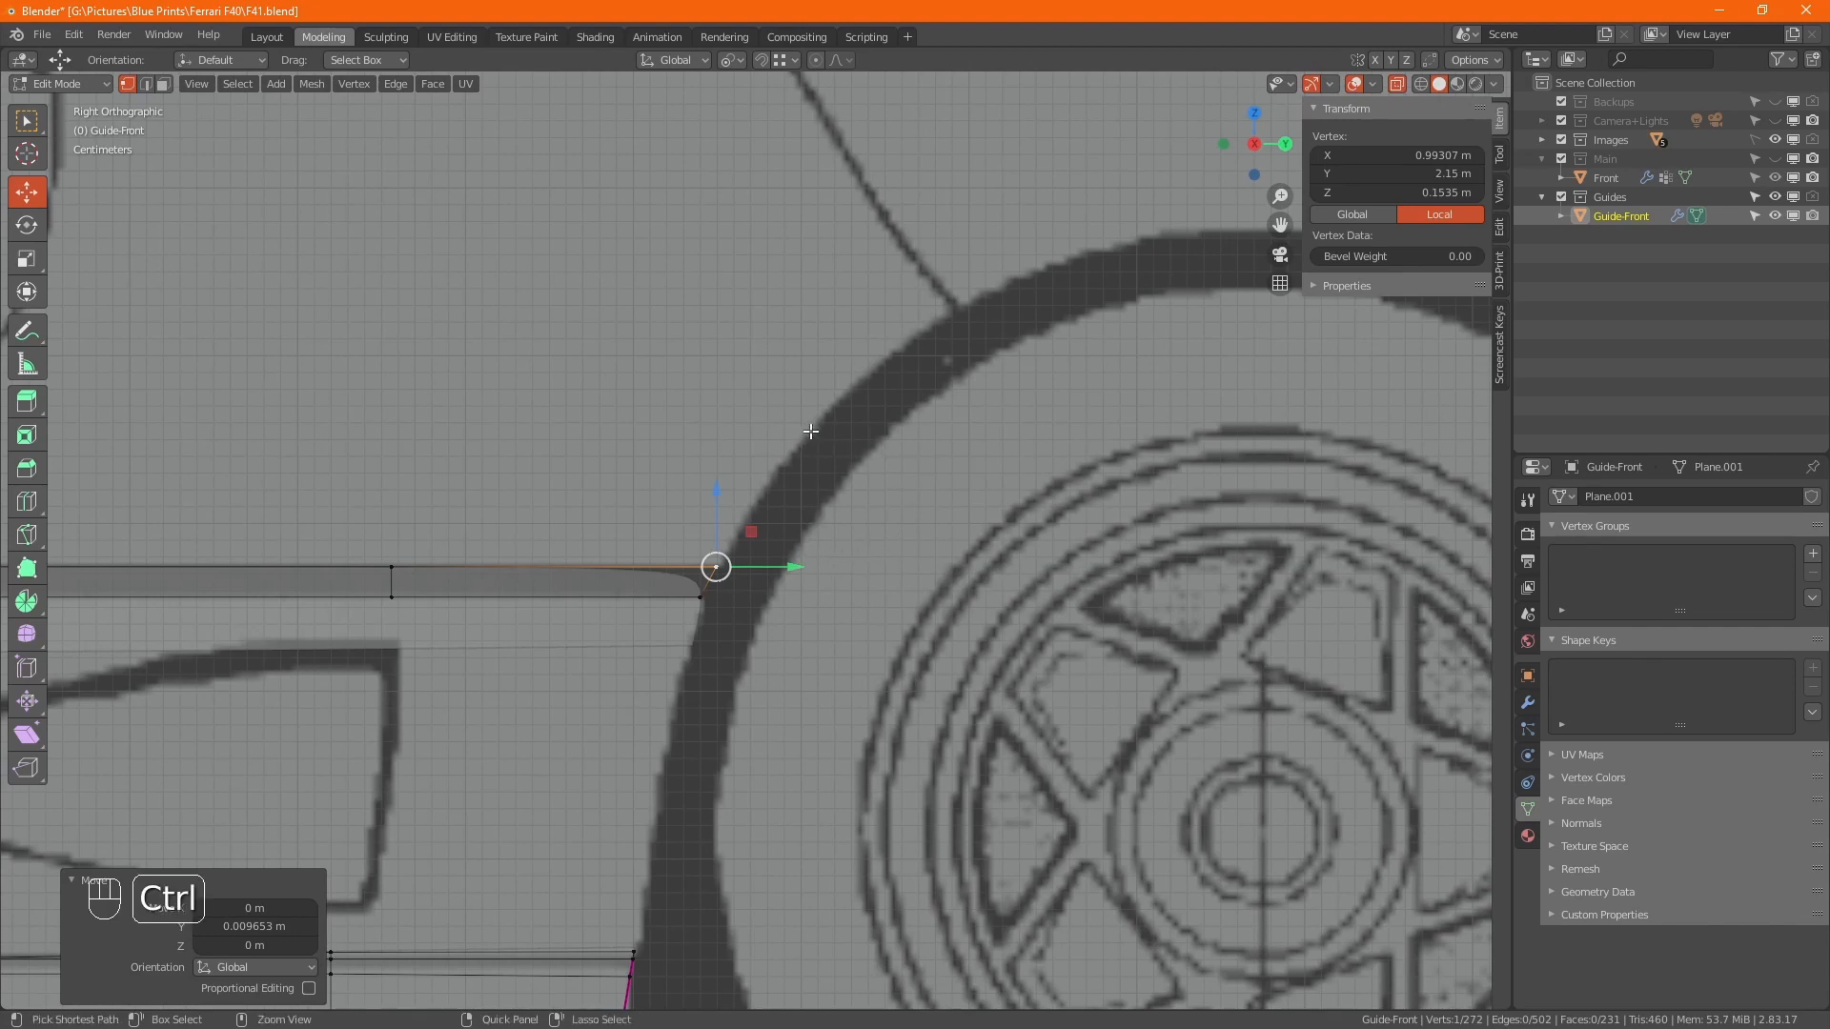
# Extrude two vertices up the front of the rear wheel-arch outline, ending at the body panel seam at about Y 2.29 m, Z 0.306 m.
pyautogui.keyDown('ctrl'); pyautogui.rightClick(808, 431); pyautogui.keyUp('ctrl')
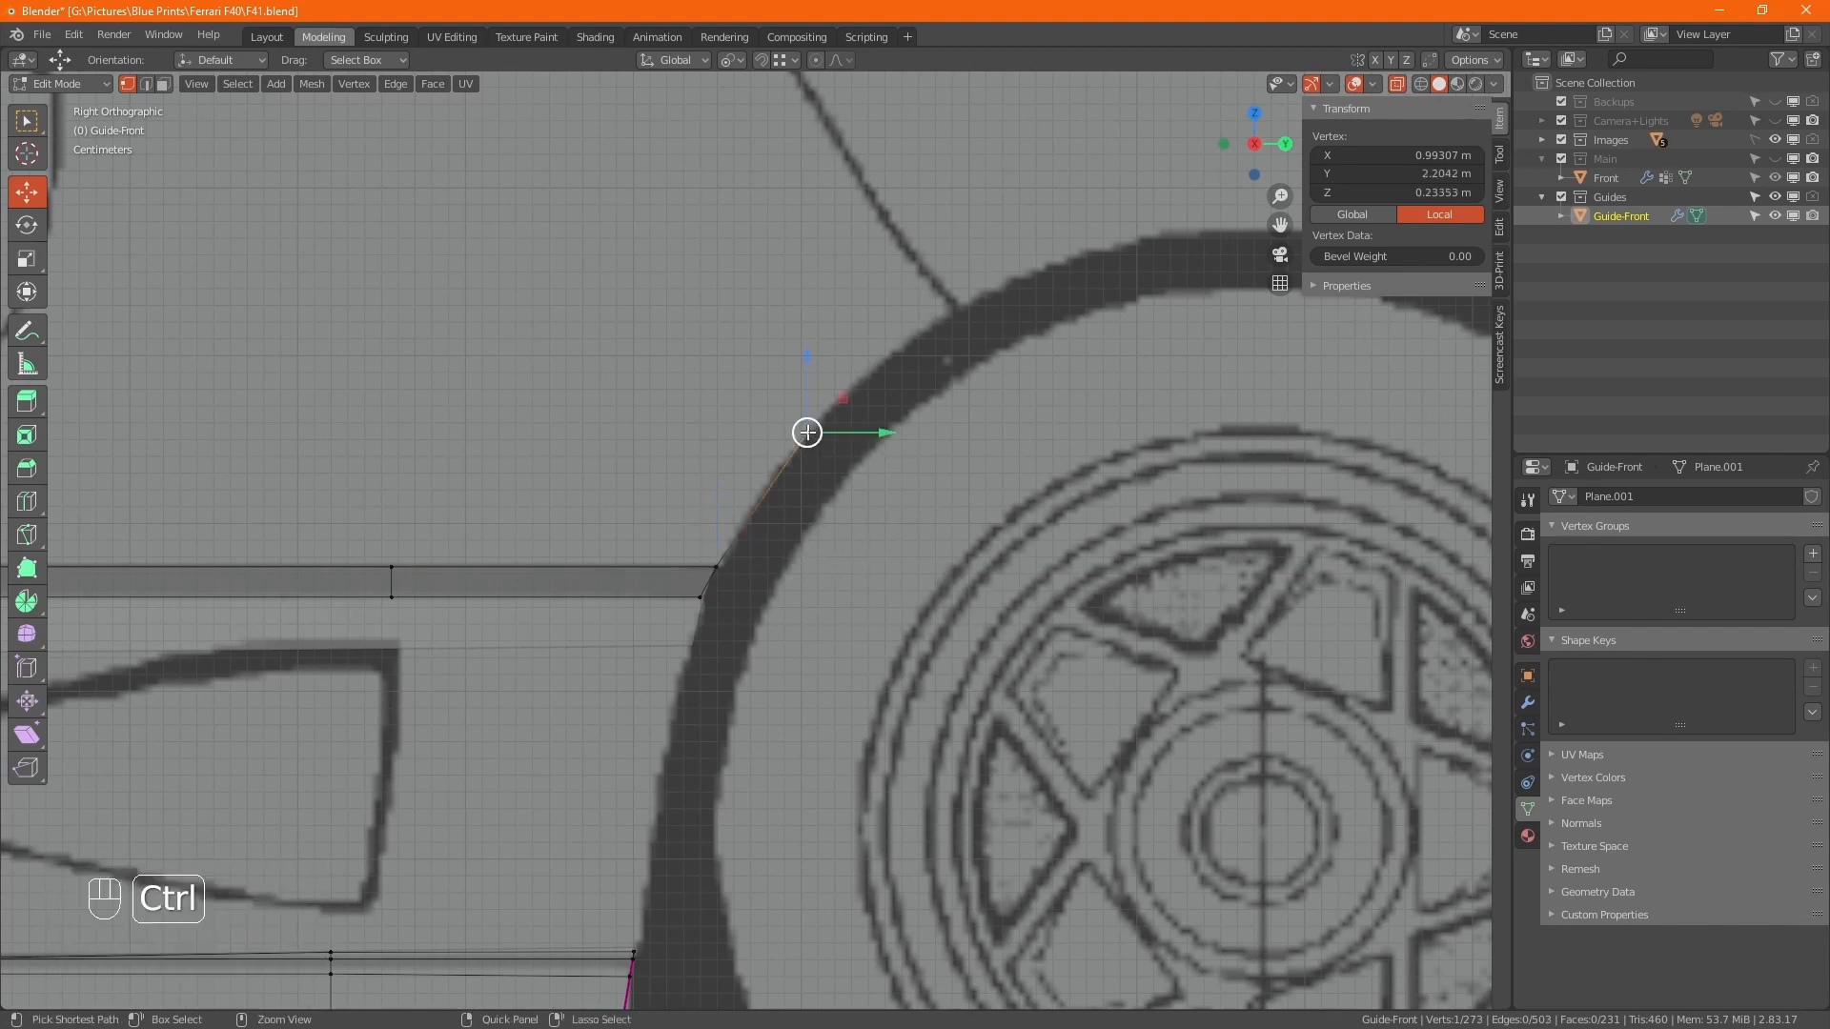
pyautogui.keyDown('ctrl'); pyautogui.rightClick(957, 310); pyautogui.keyUp('ctrl')
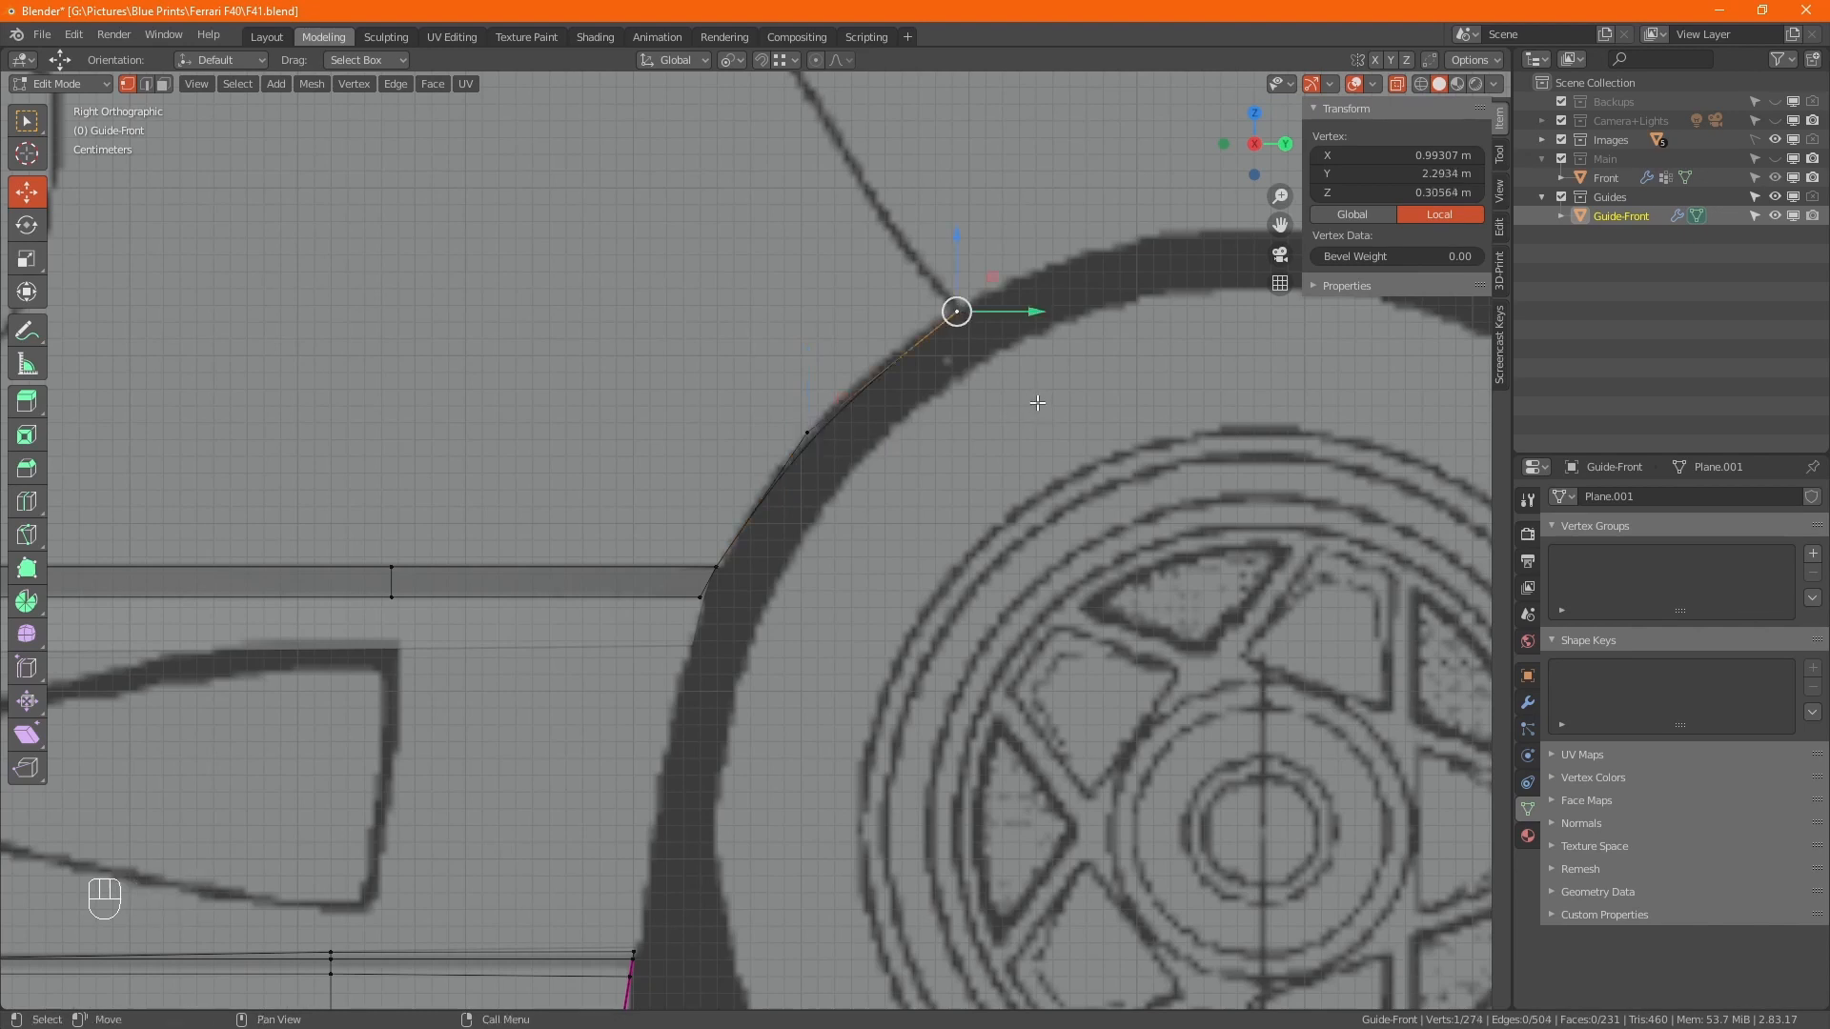
pyautogui.press('KP_7')
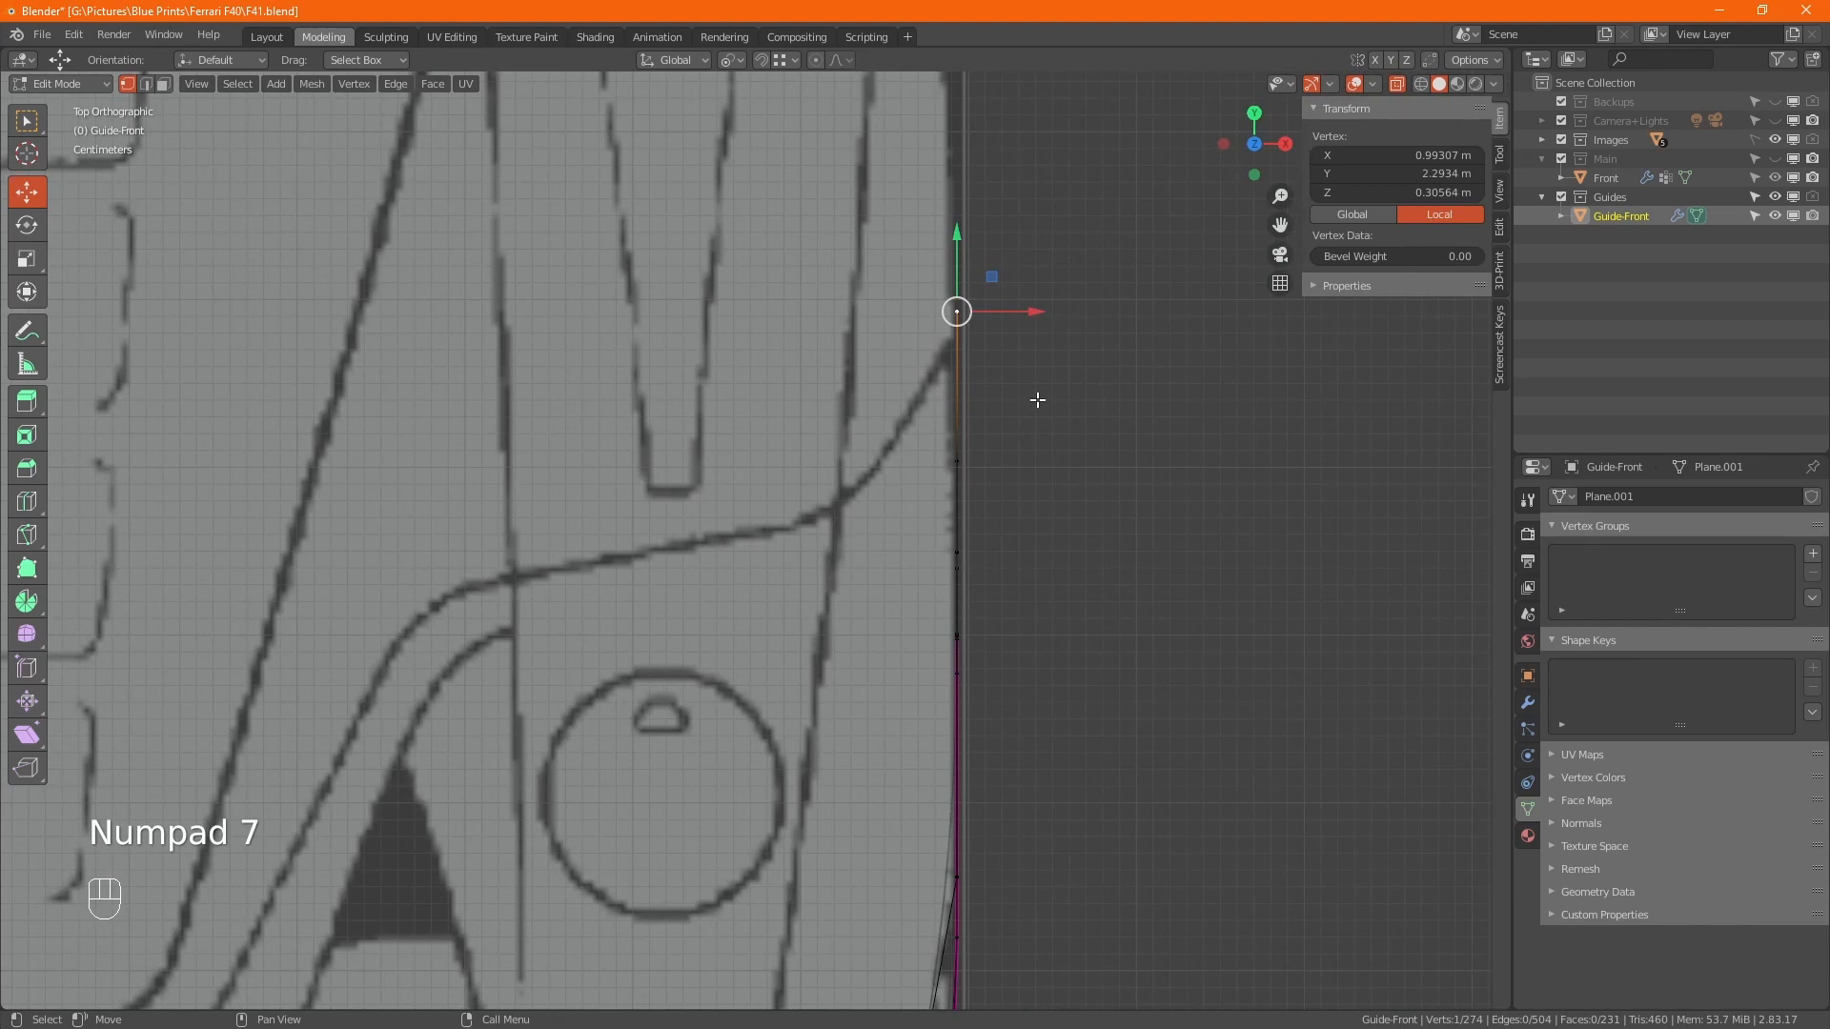
pyautogui.press('KP_3')
pyautogui.scroll(-4, 1037, 399)
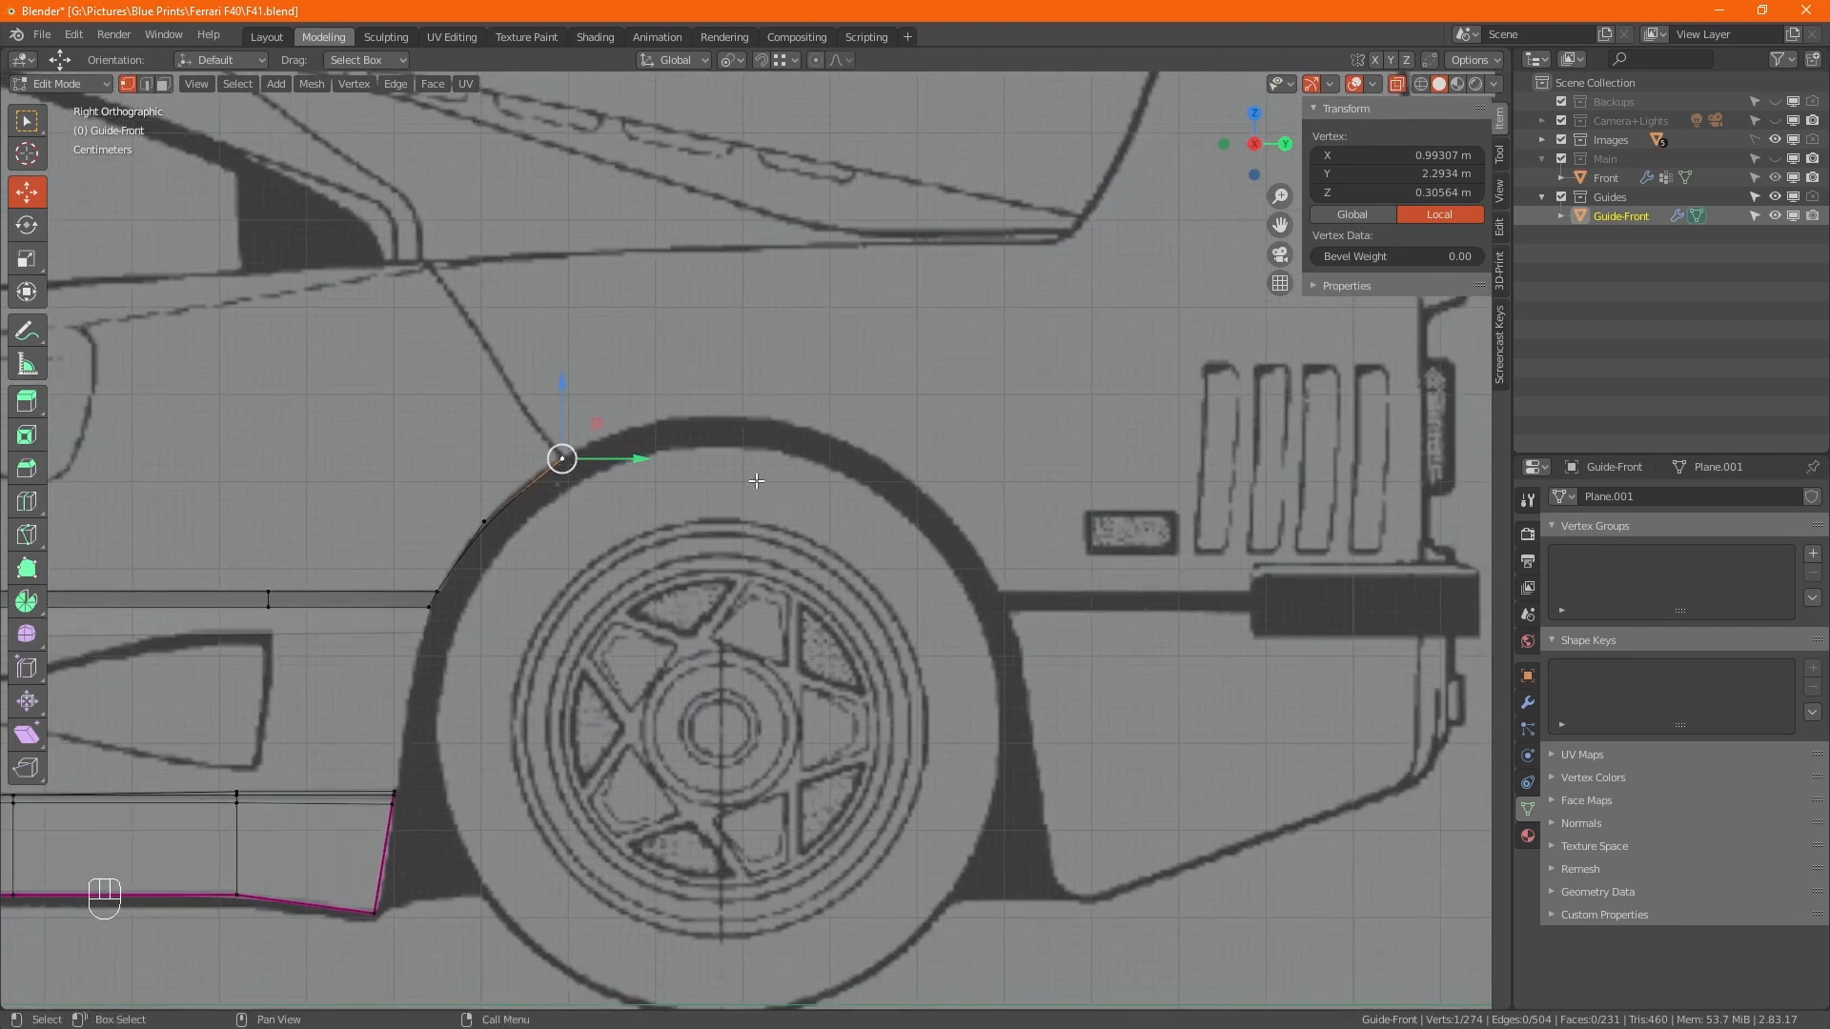
# Continue the arch over the rear wheel with five more extruded vertices, ending at the rear trim line at about Y 2.795 m, Z 0.154 m.
pyautogui.keyDown('ctrl'); pyautogui.rightClick(656, 418); pyautogui.keyUp('ctrl')
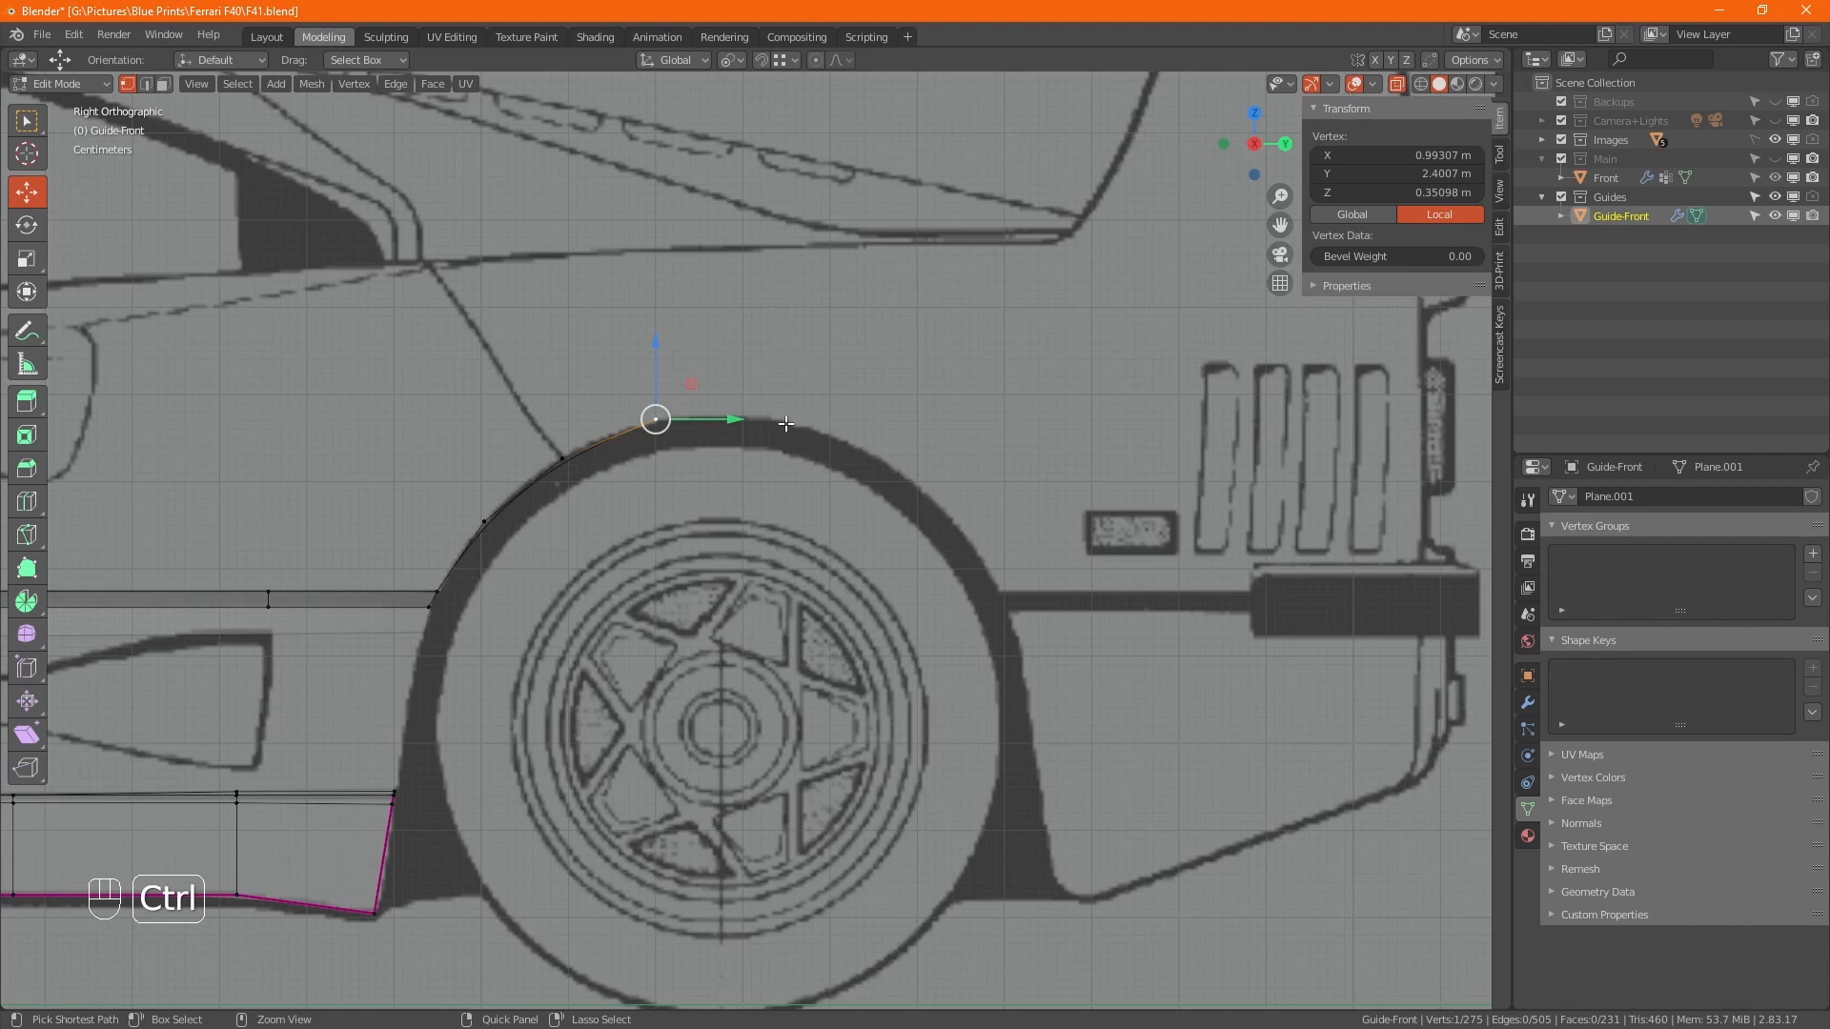
pyautogui.keyDown('ctrl'); pyautogui.rightClick(777, 419); pyautogui.keyUp('ctrl')
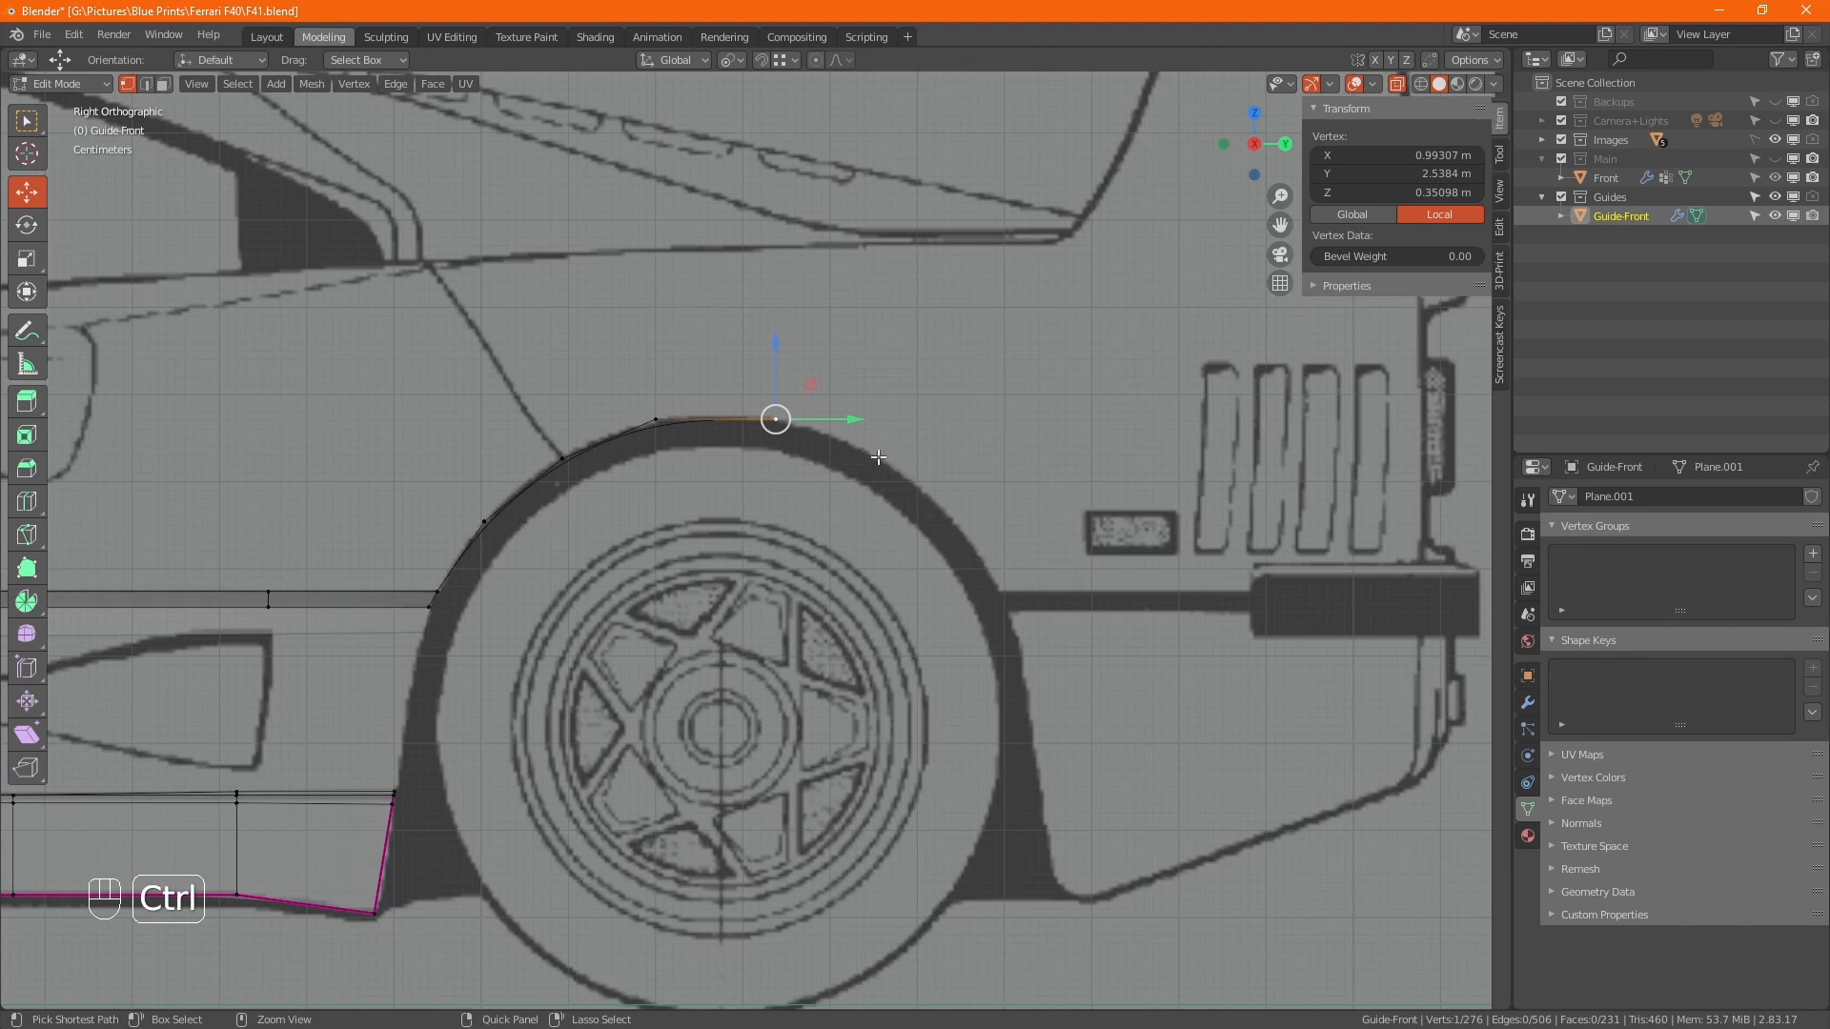
pyautogui.keyDown('ctrl'); pyautogui.rightClick(877, 457); pyautogui.keyUp('ctrl')
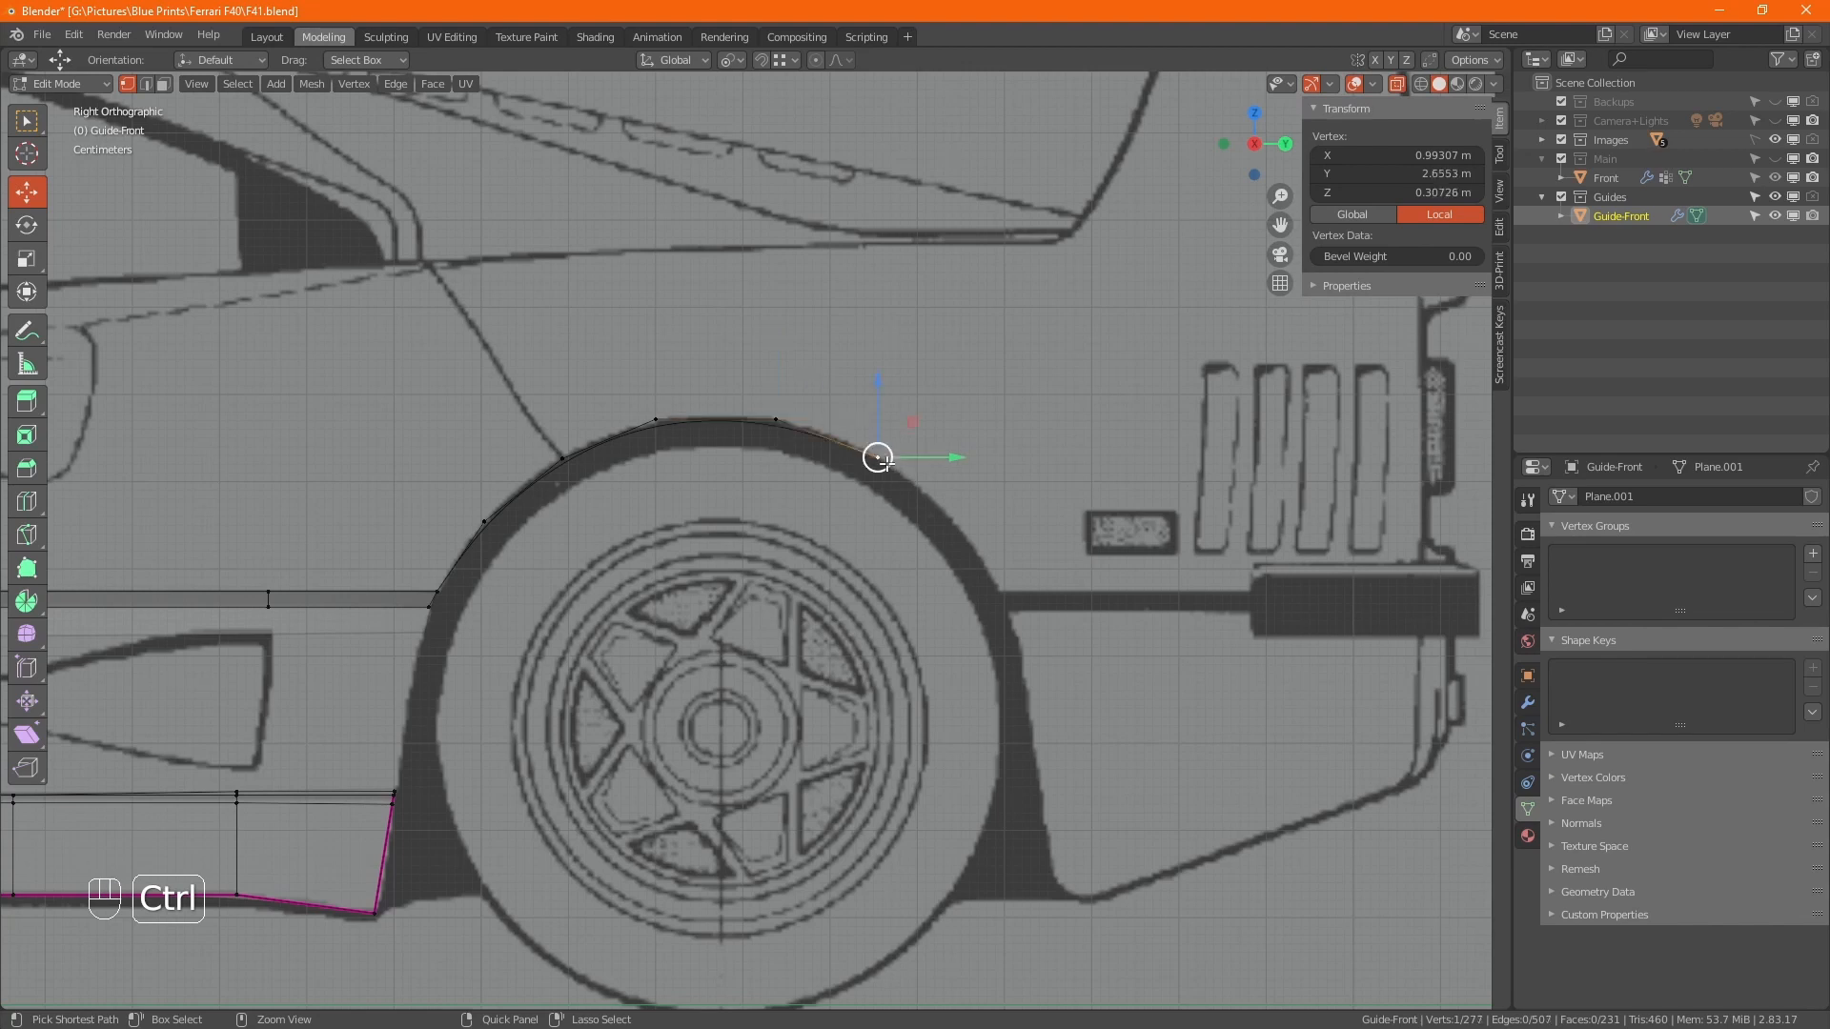
pyautogui.keyDown('ctrl'); pyautogui.rightClick(952, 517); pyautogui.keyUp('ctrl')
pyautogui.keyDown('ctrl'); pyautogui.rightClick(1000, 591); pyautogui.keyUp('ctrl')
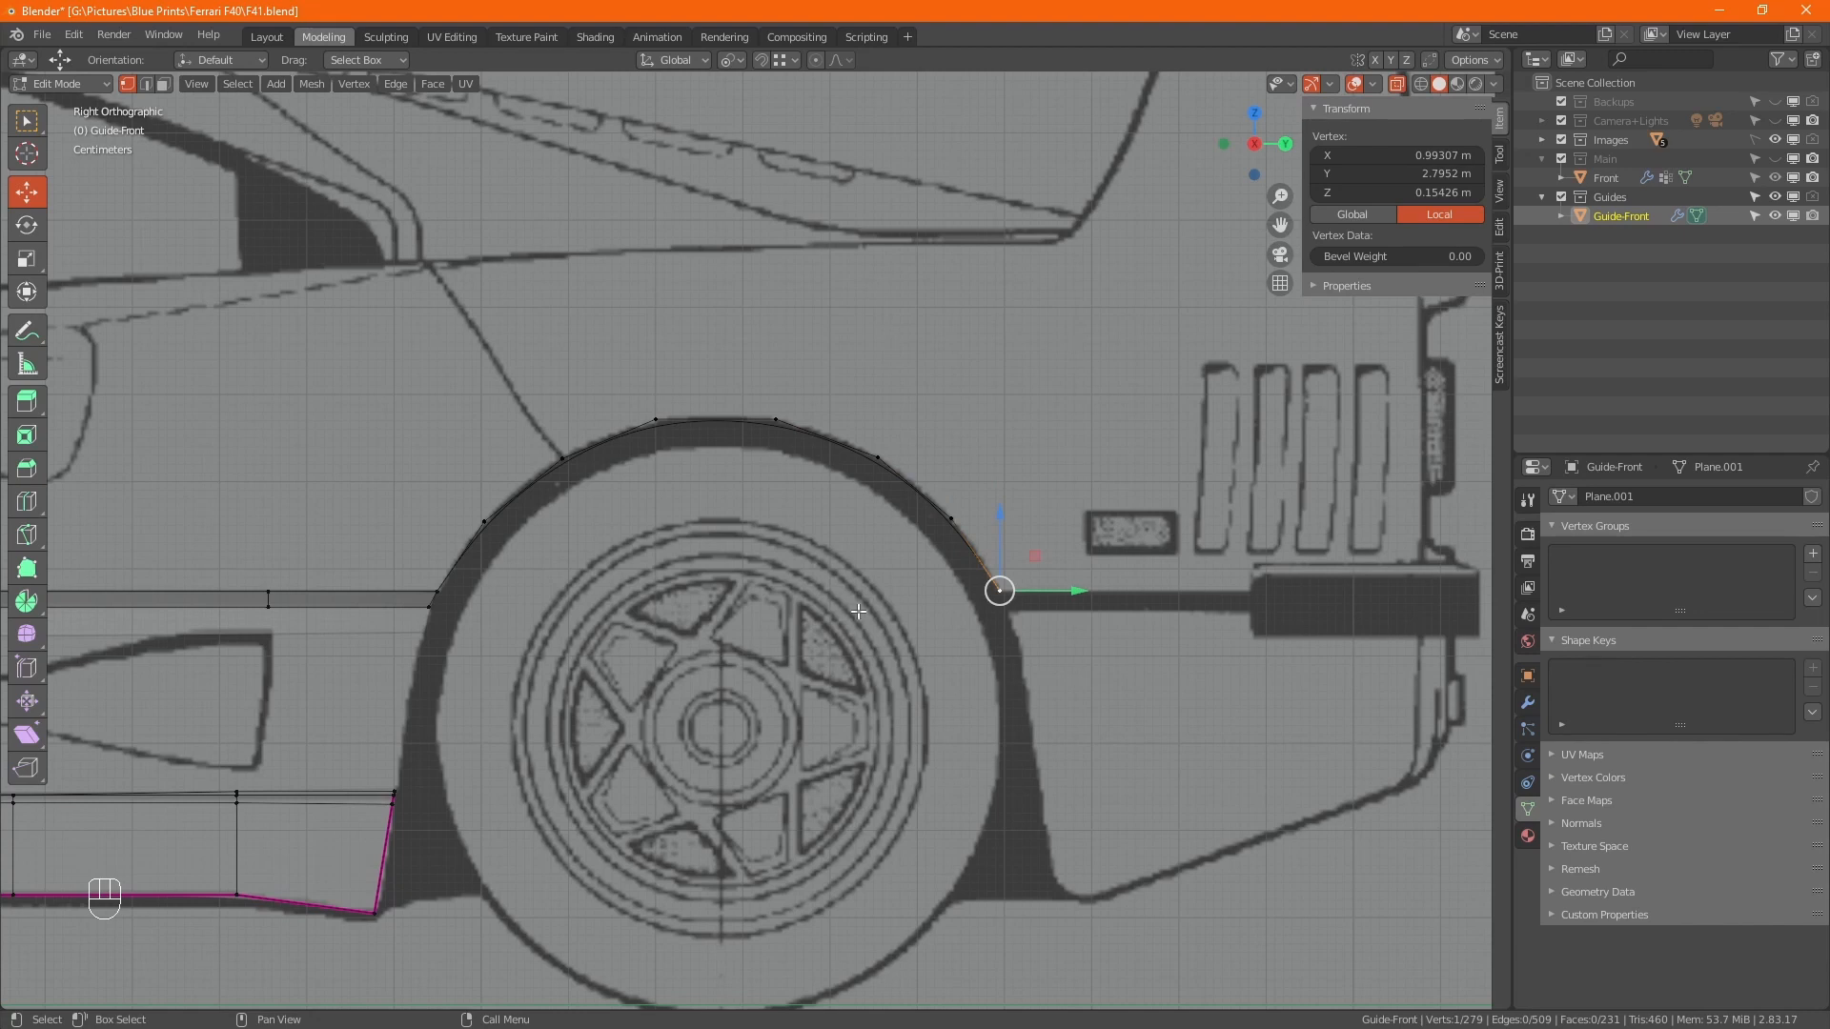
# Reveal the hidden geometry and inspect the side panel in Object Mode with X-ray off.
pyautogui.moveTo(563, 530); pyautogui.dragTo(795, 506, button='middle')
pyautogui.keyDown('ctrl'); pyautogui.moveTo(796, 506); pyautogui.dragTo(818, 667, button='middle'); pyautogui.keyUp('ctrl')
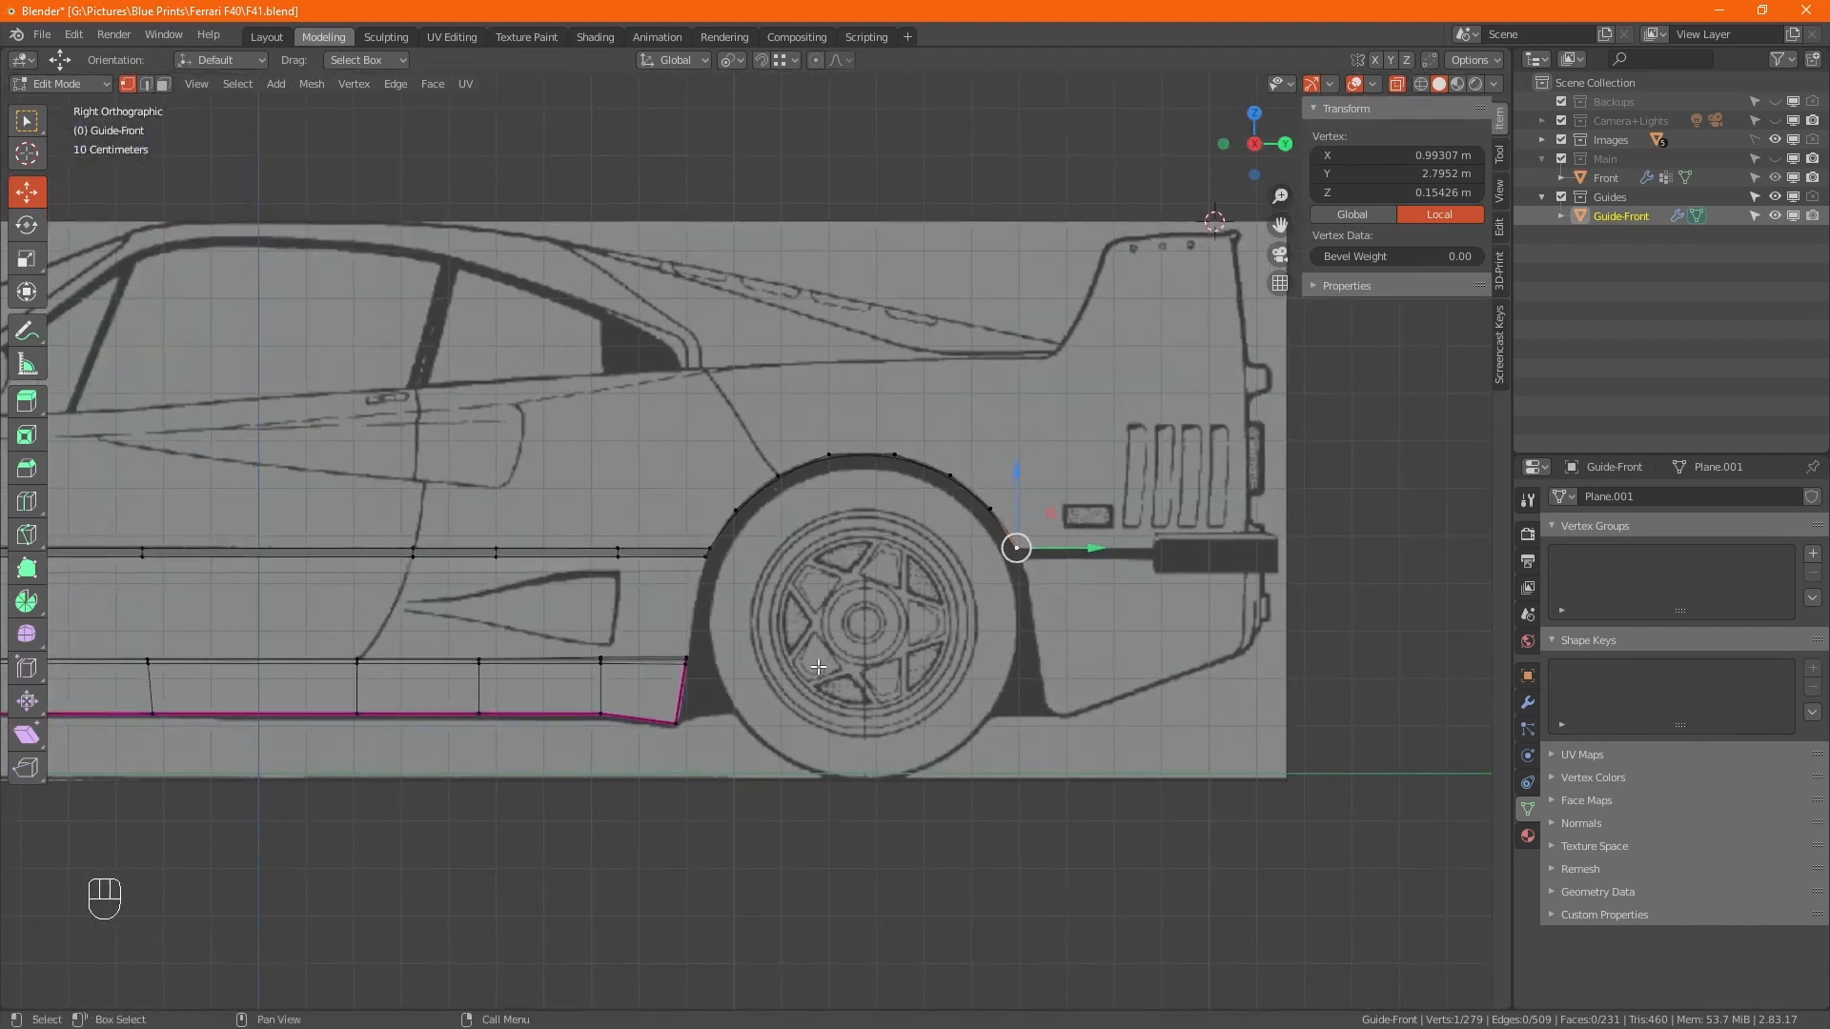
pyautogui.hotkey('alt', 'h')
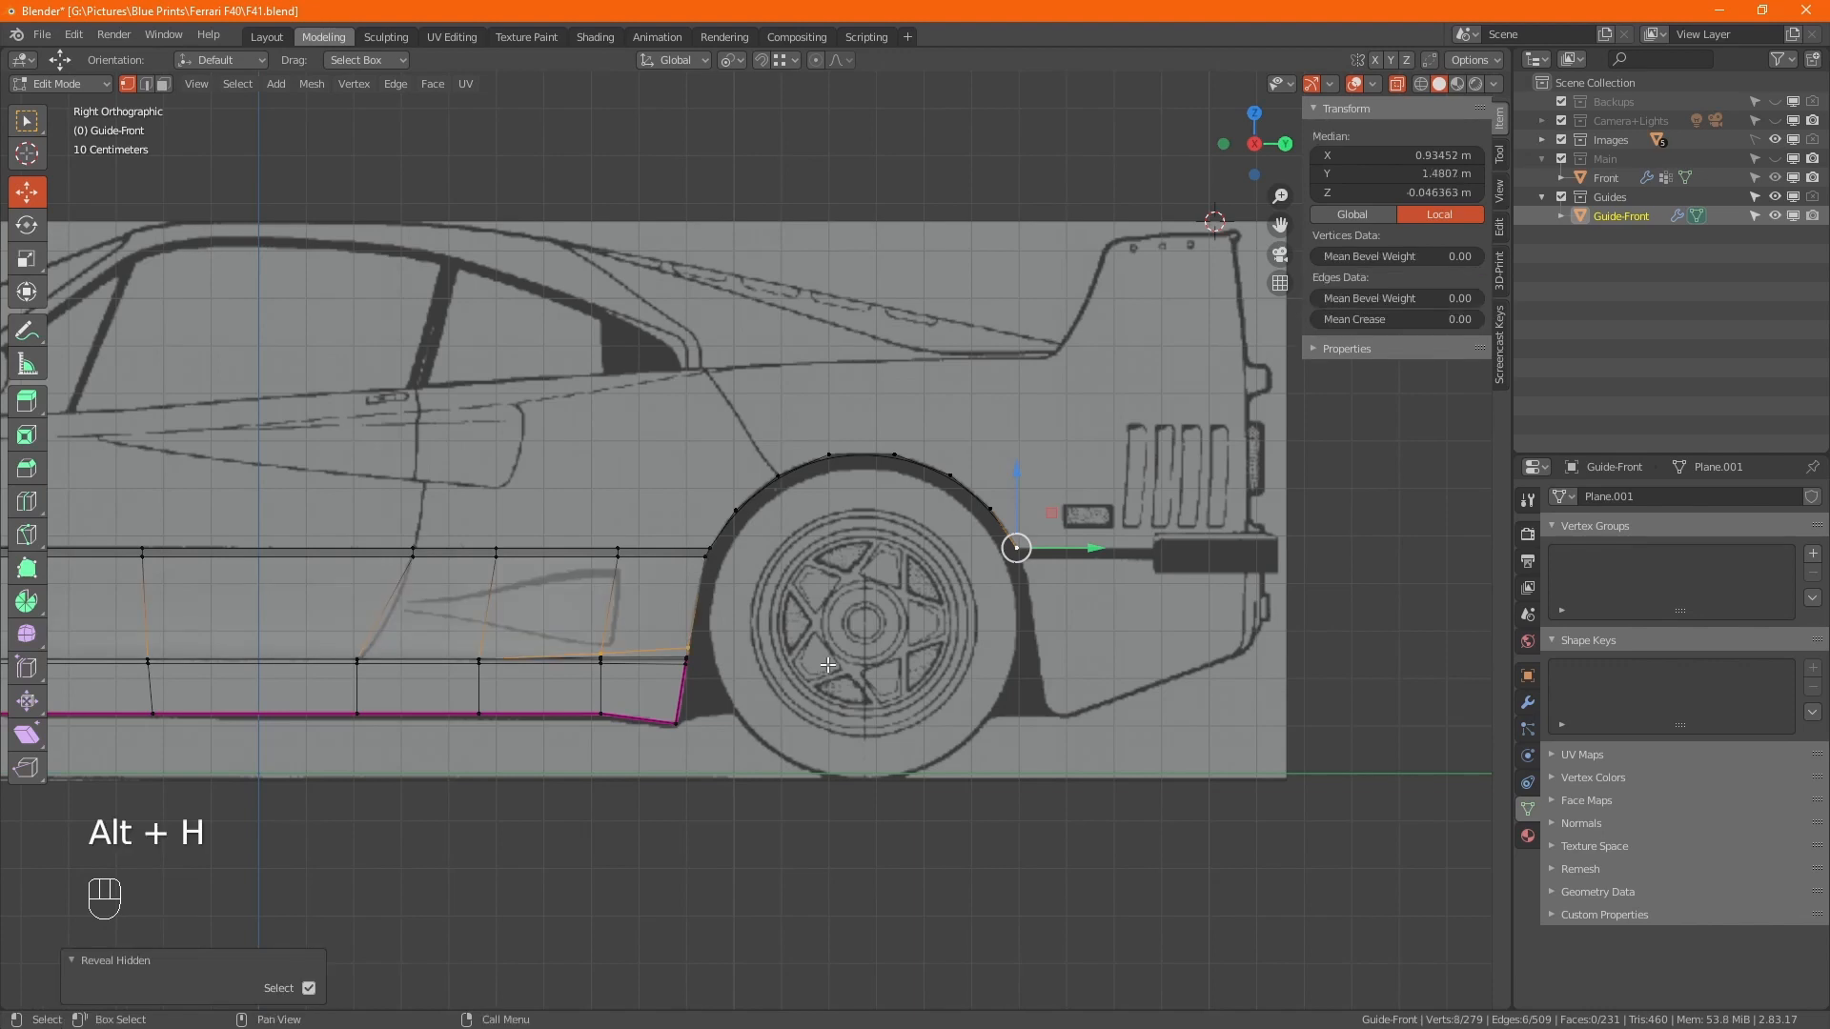
pyautogui.press('Tab')
pyautogui.hotkey('alt', 'z')
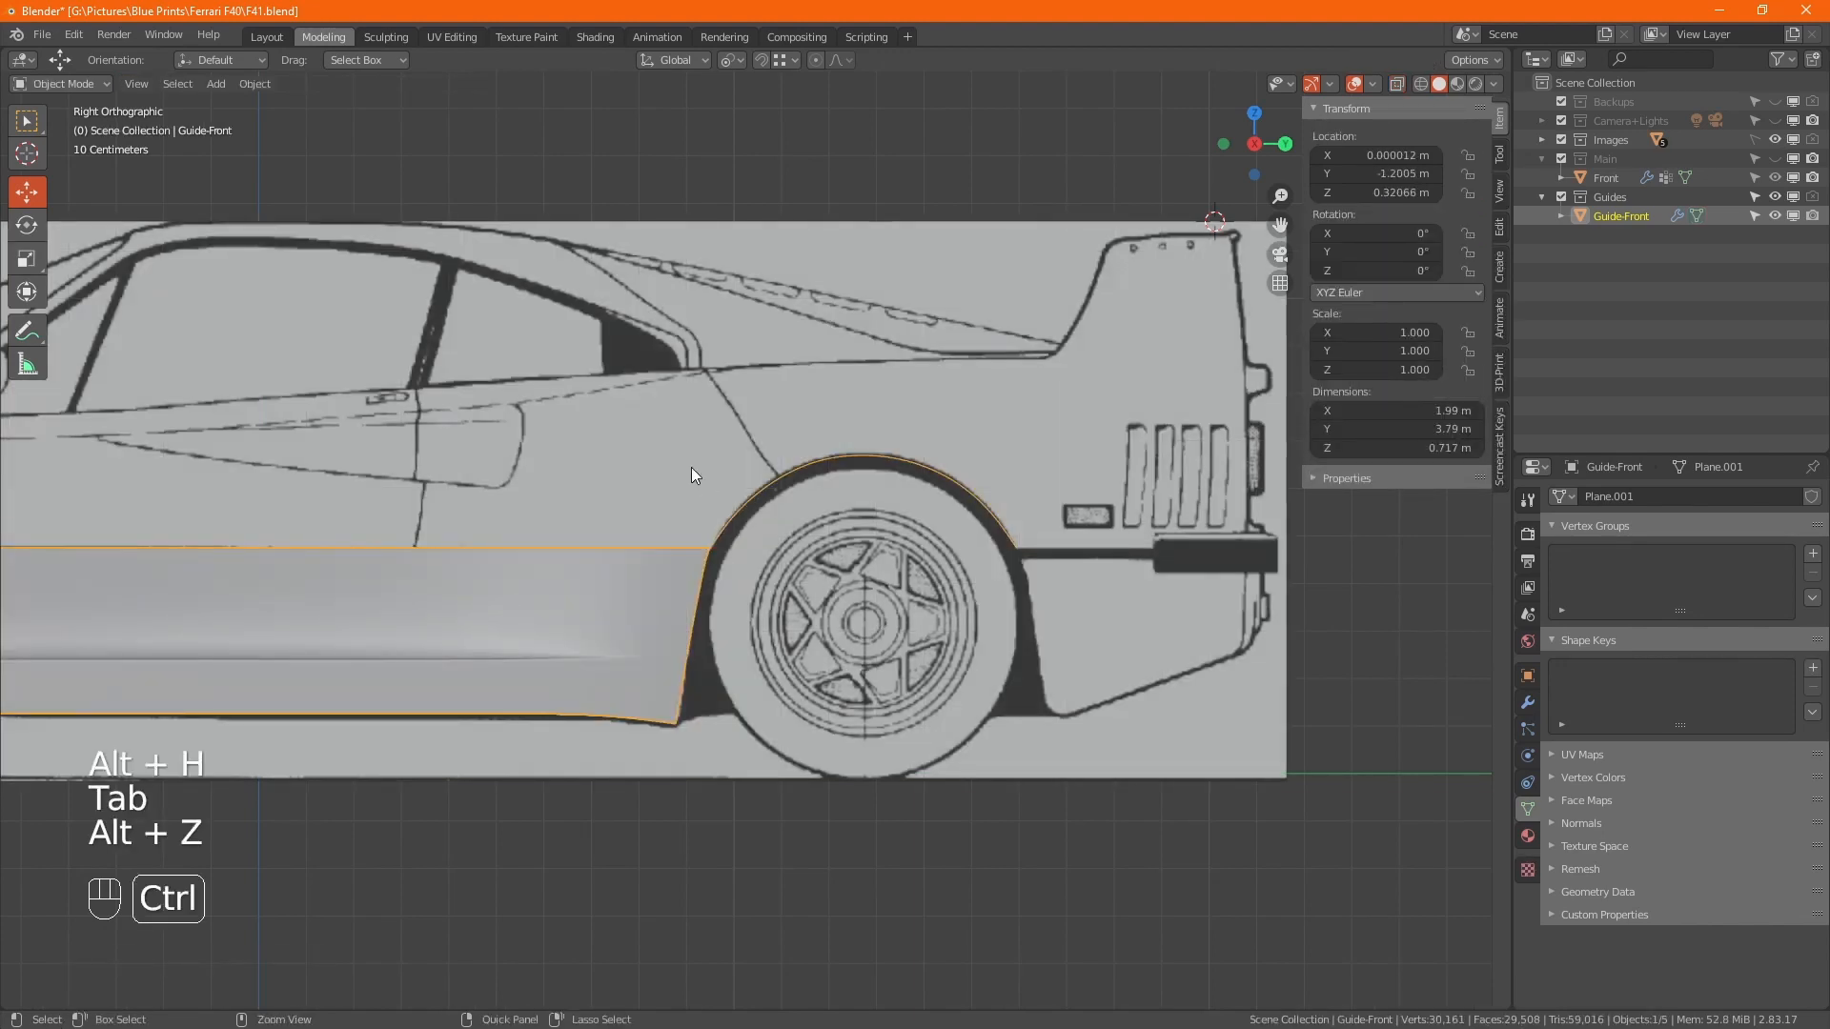
pyautogui.keyDown('ctrl'); pyautogui.moveTo(690, 477); pyautogui.dragTo(694, 709, button='middle'); pyautogui.keyUp('ctrl')
pyautogui.moveTo(610, 508); pyautogui.dragTo(636, 433, button='middle')
# In Edit Mode with X-ray on, add a lengthwise loop cut to the side wall and slide it down near the ledge with factor 0.855.
pyautogui.press('Tab')
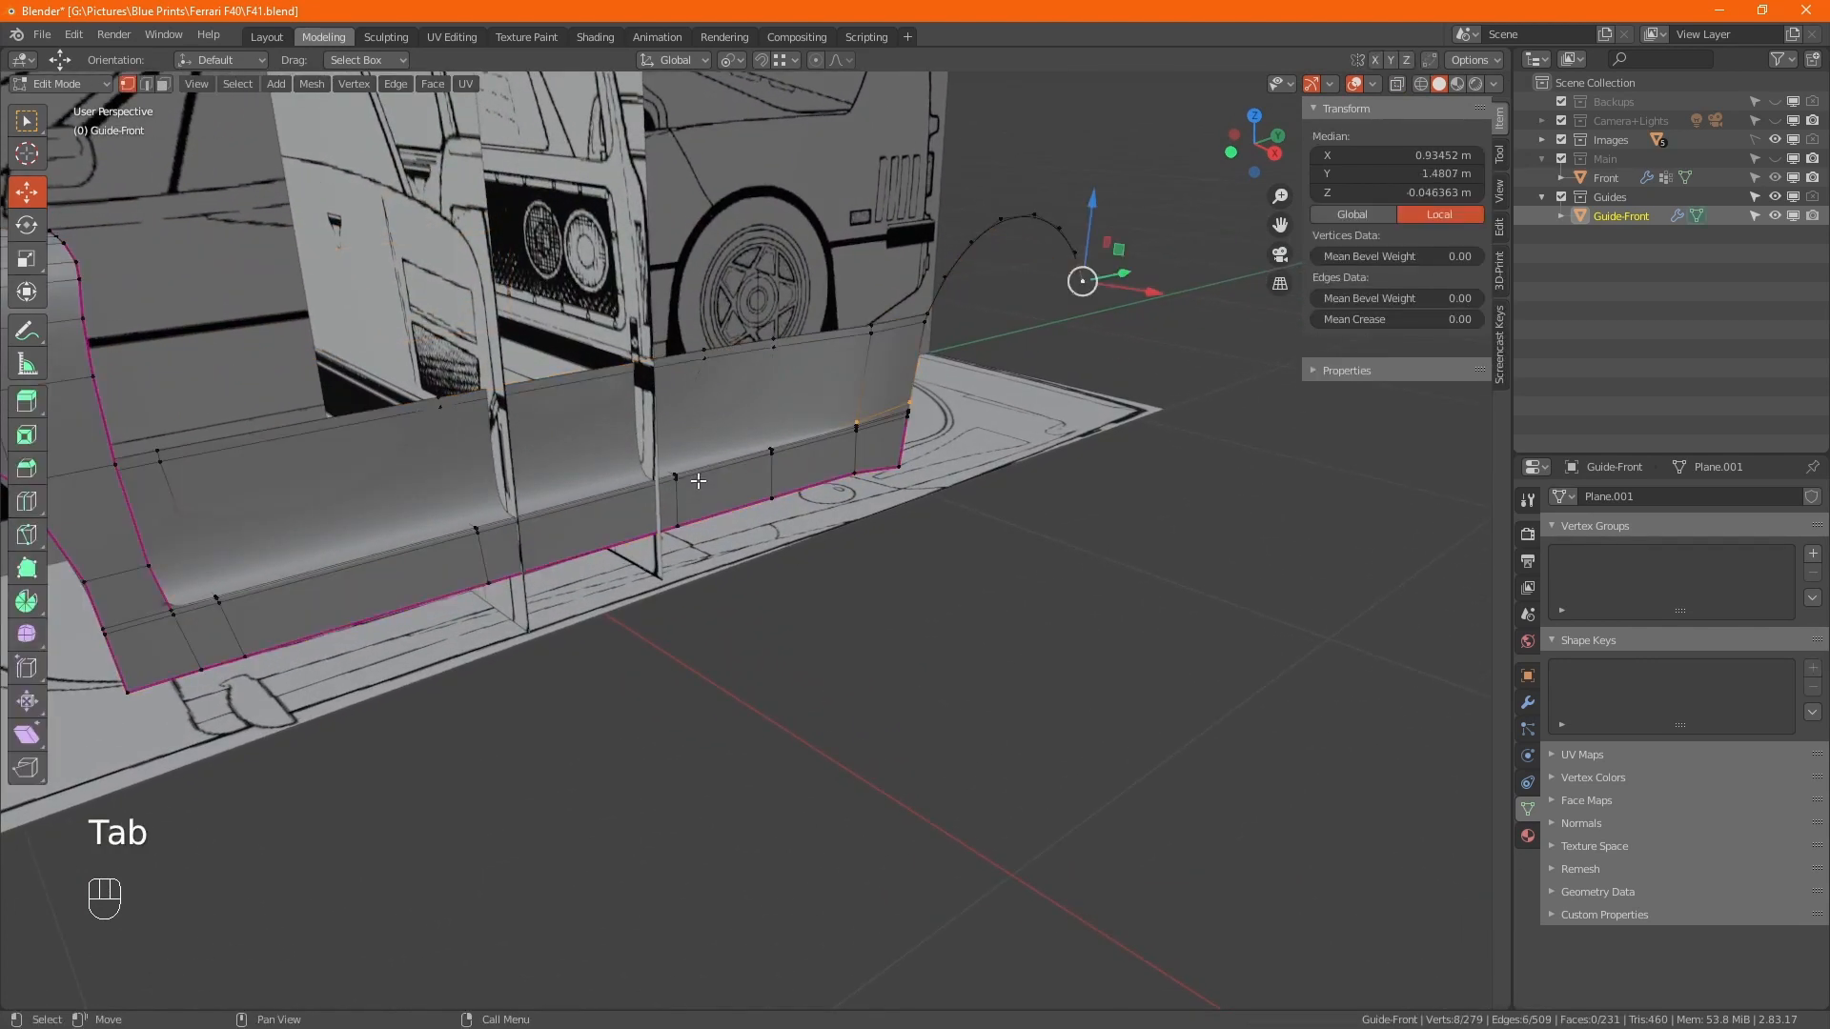
pyautogui.hotkey('alt', 'z')
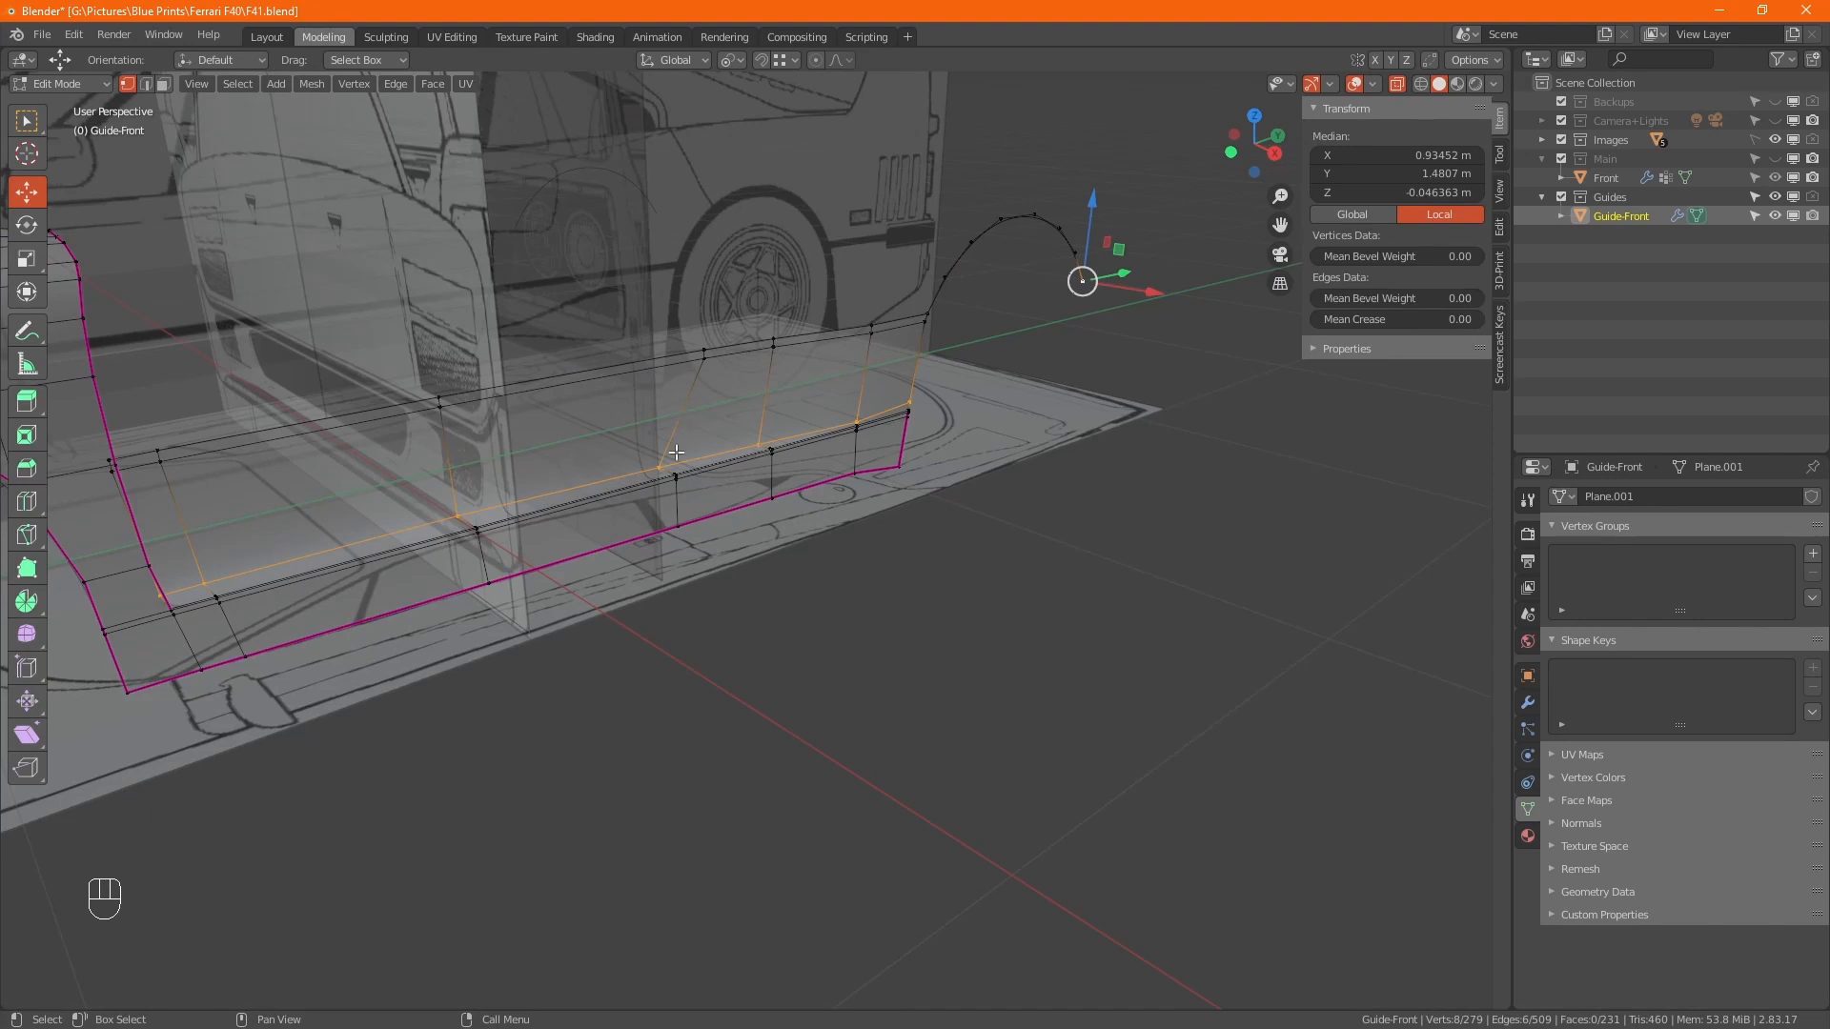
pyautogui.keyDown('ctrl'); pyautogui.moveTo(649, 515); pyautogui.dragTo(956, 409, button='middle'); pyautogui.keyUp('ctrl')
pyautogui.hotkey('ctrl', 'r')
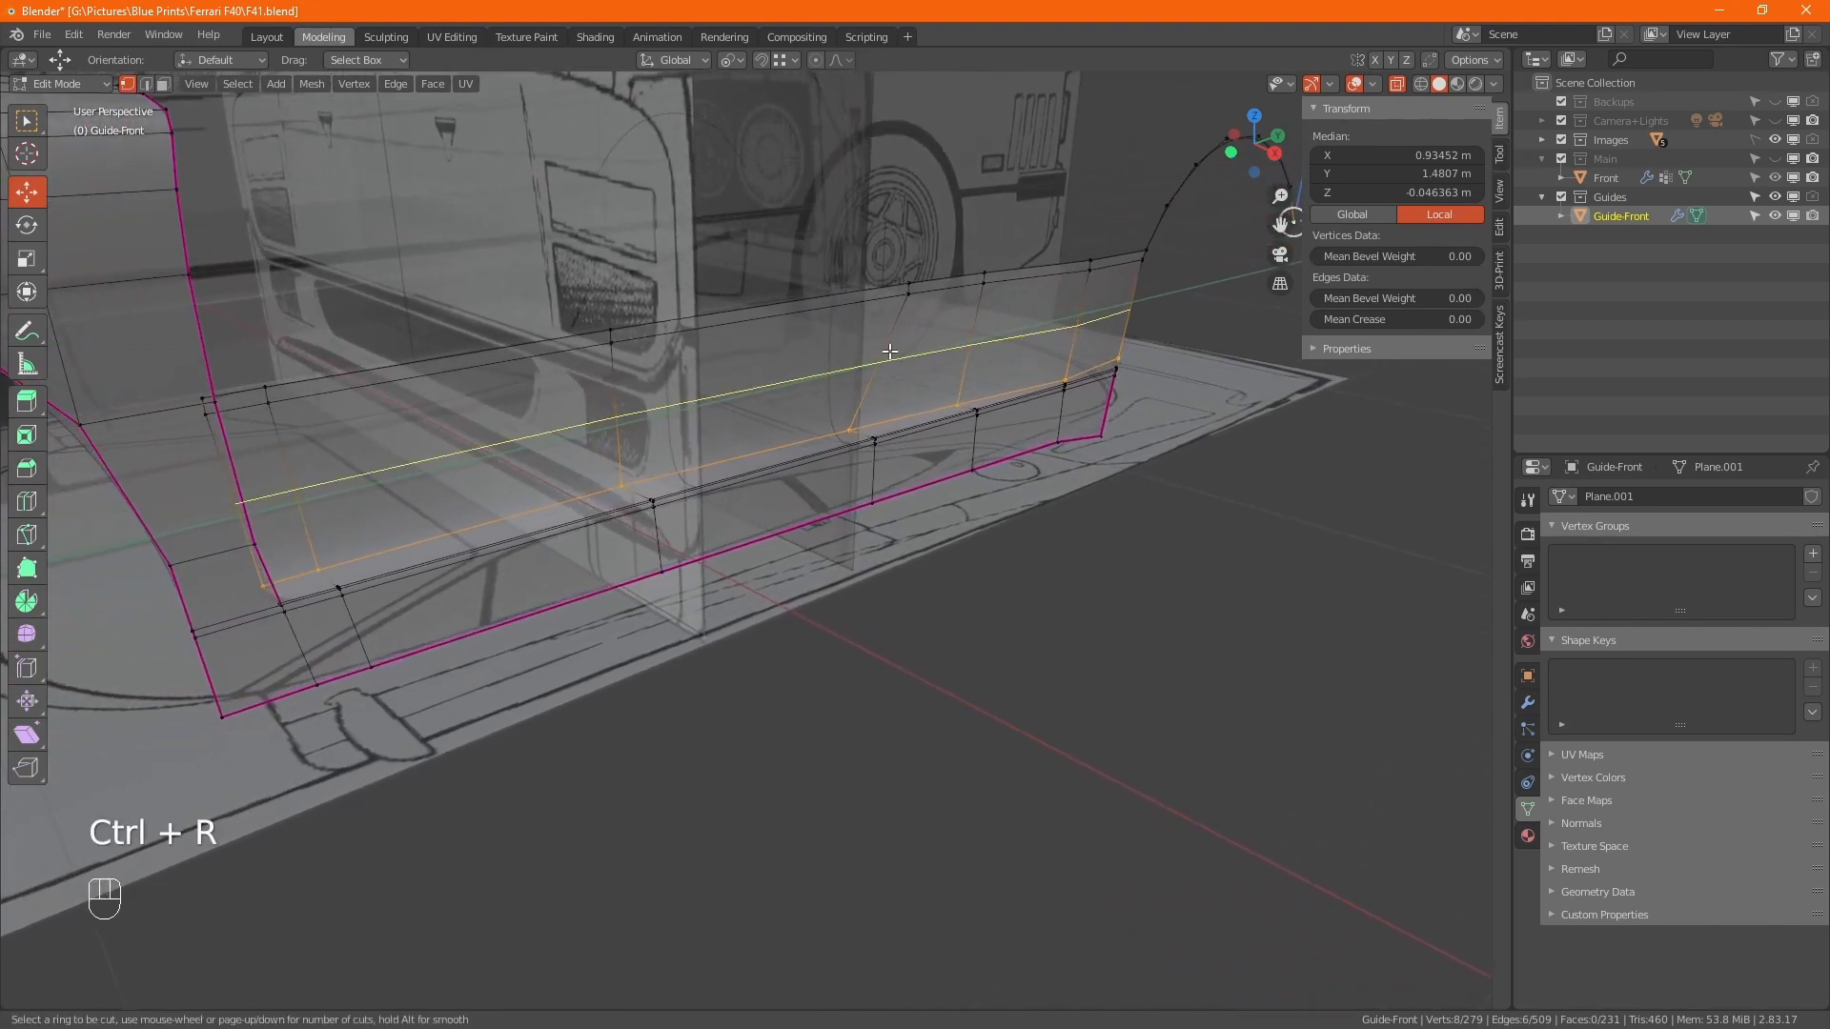
pyautogui.click(888, 352)
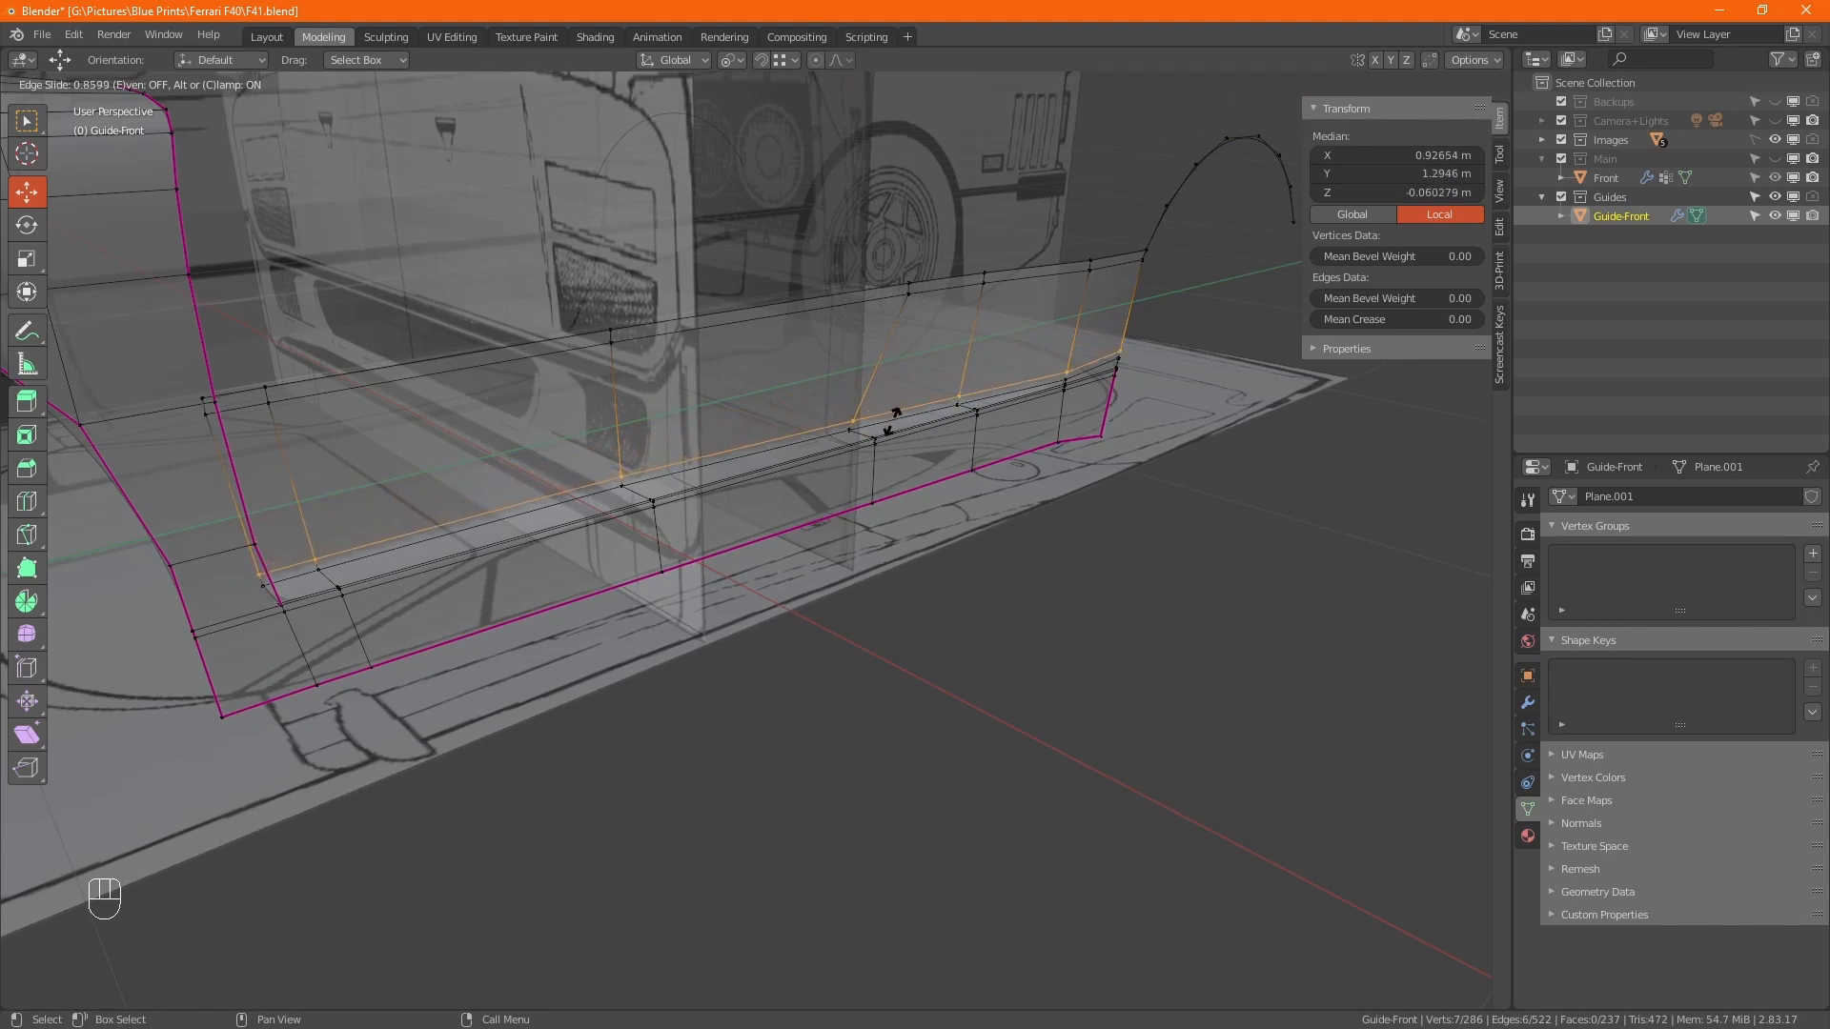
pyautogui.click(893, 420)
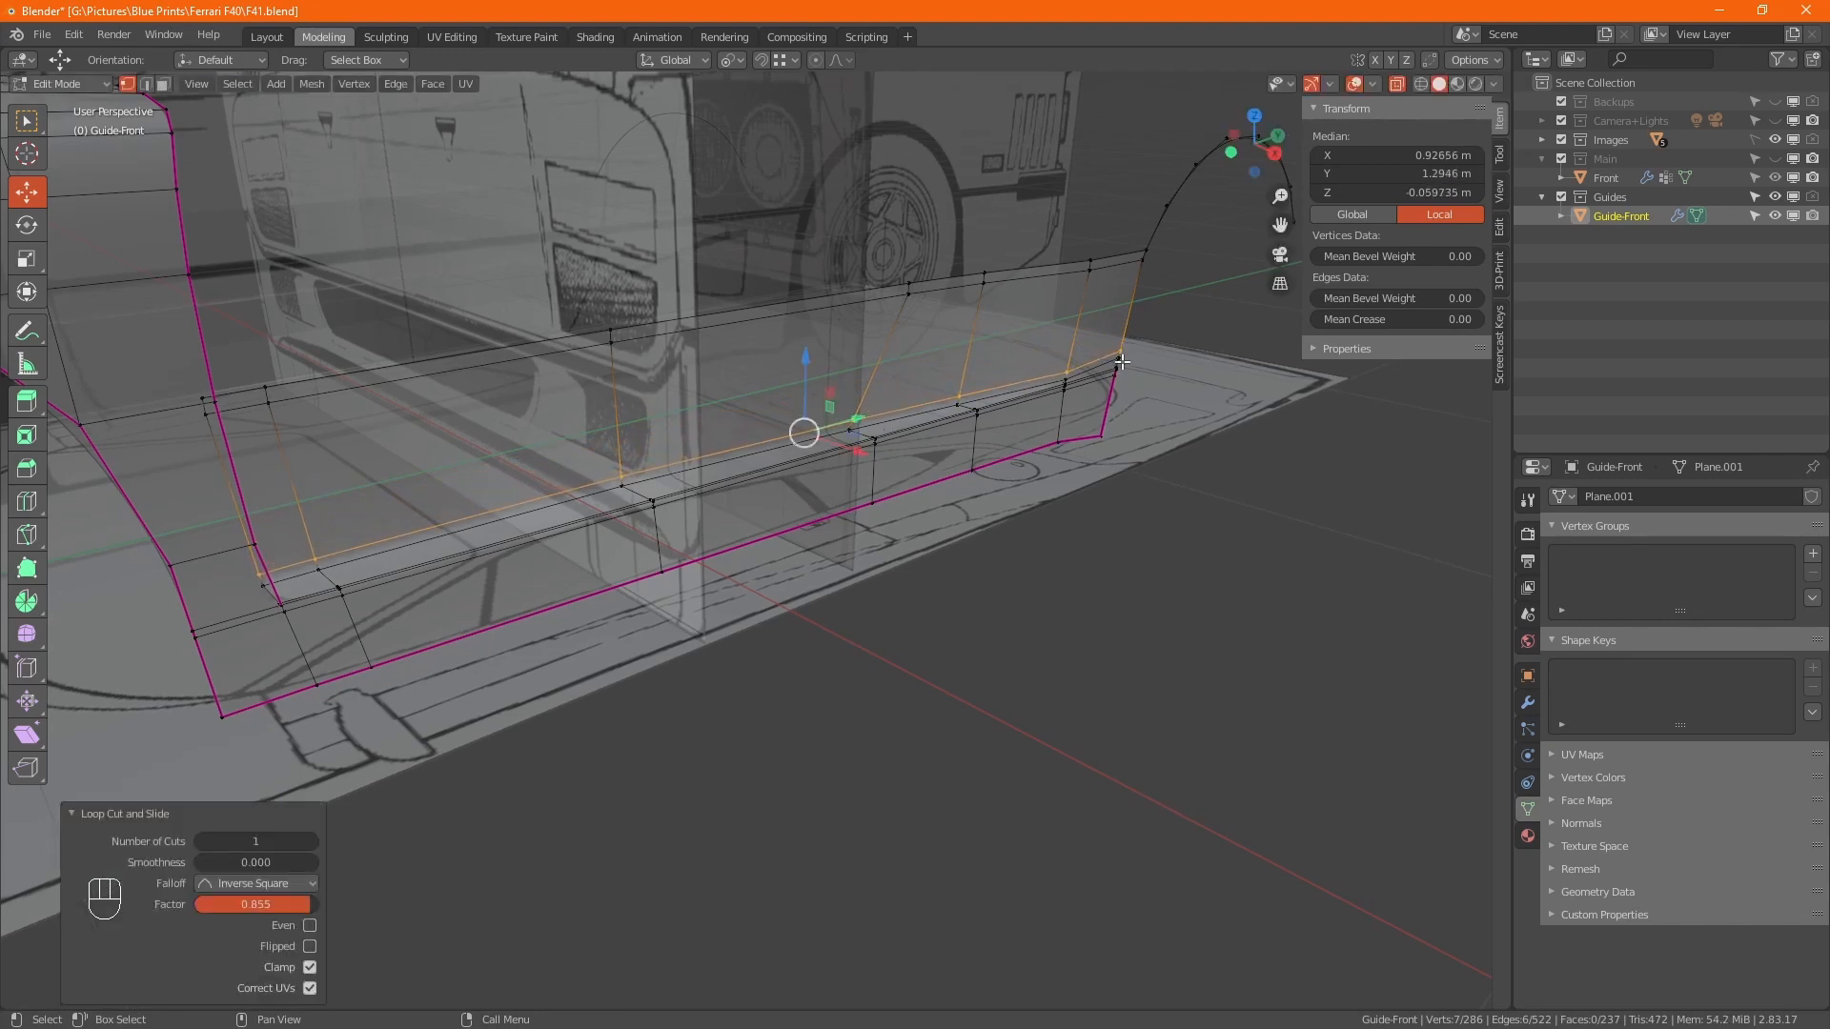
# Examine the crease and surface shading at the rear end of the side panel, with X-ray off and in both modes.
pyautogui.moveTo(1115, 382); pyautogui.dragTo(895, 418, button='middle')
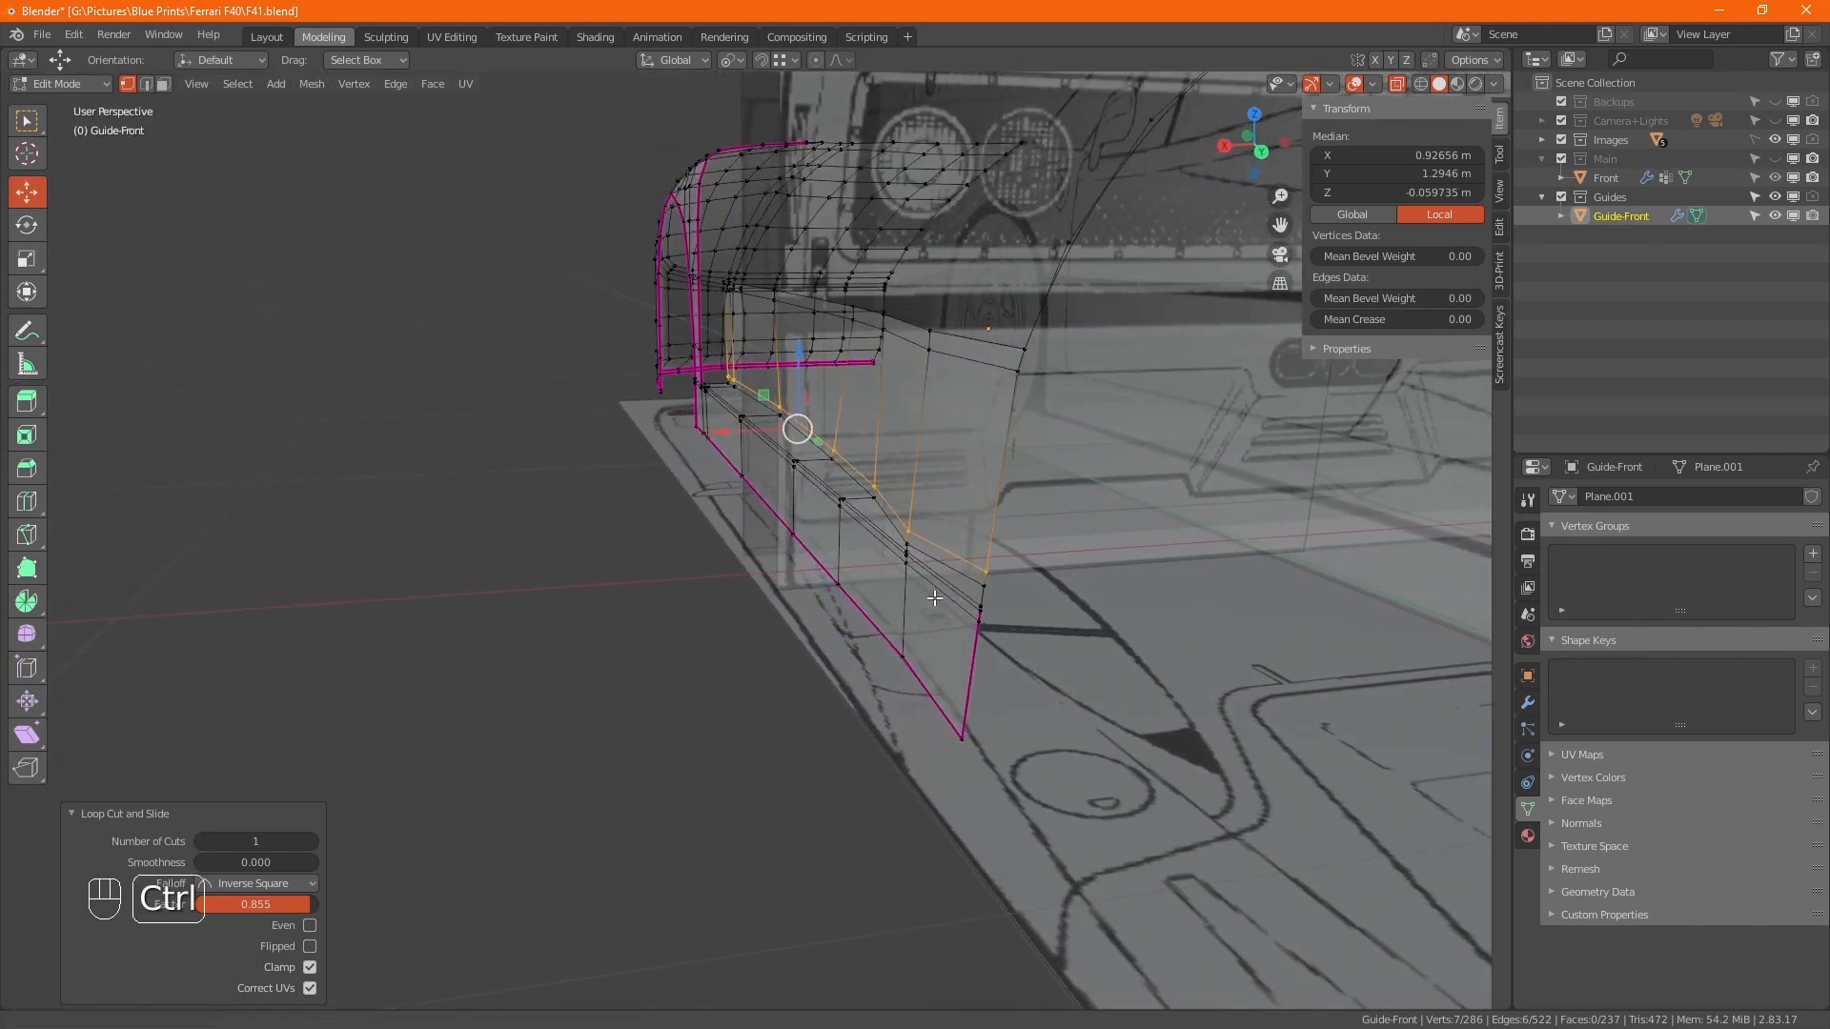
pyautogui.keyDown('ctrl'); pyautogui.moveTo(931, 600); pyautogui.dragTo(907, 470, button='middle'); pyautogui.keyUp('ctrl')
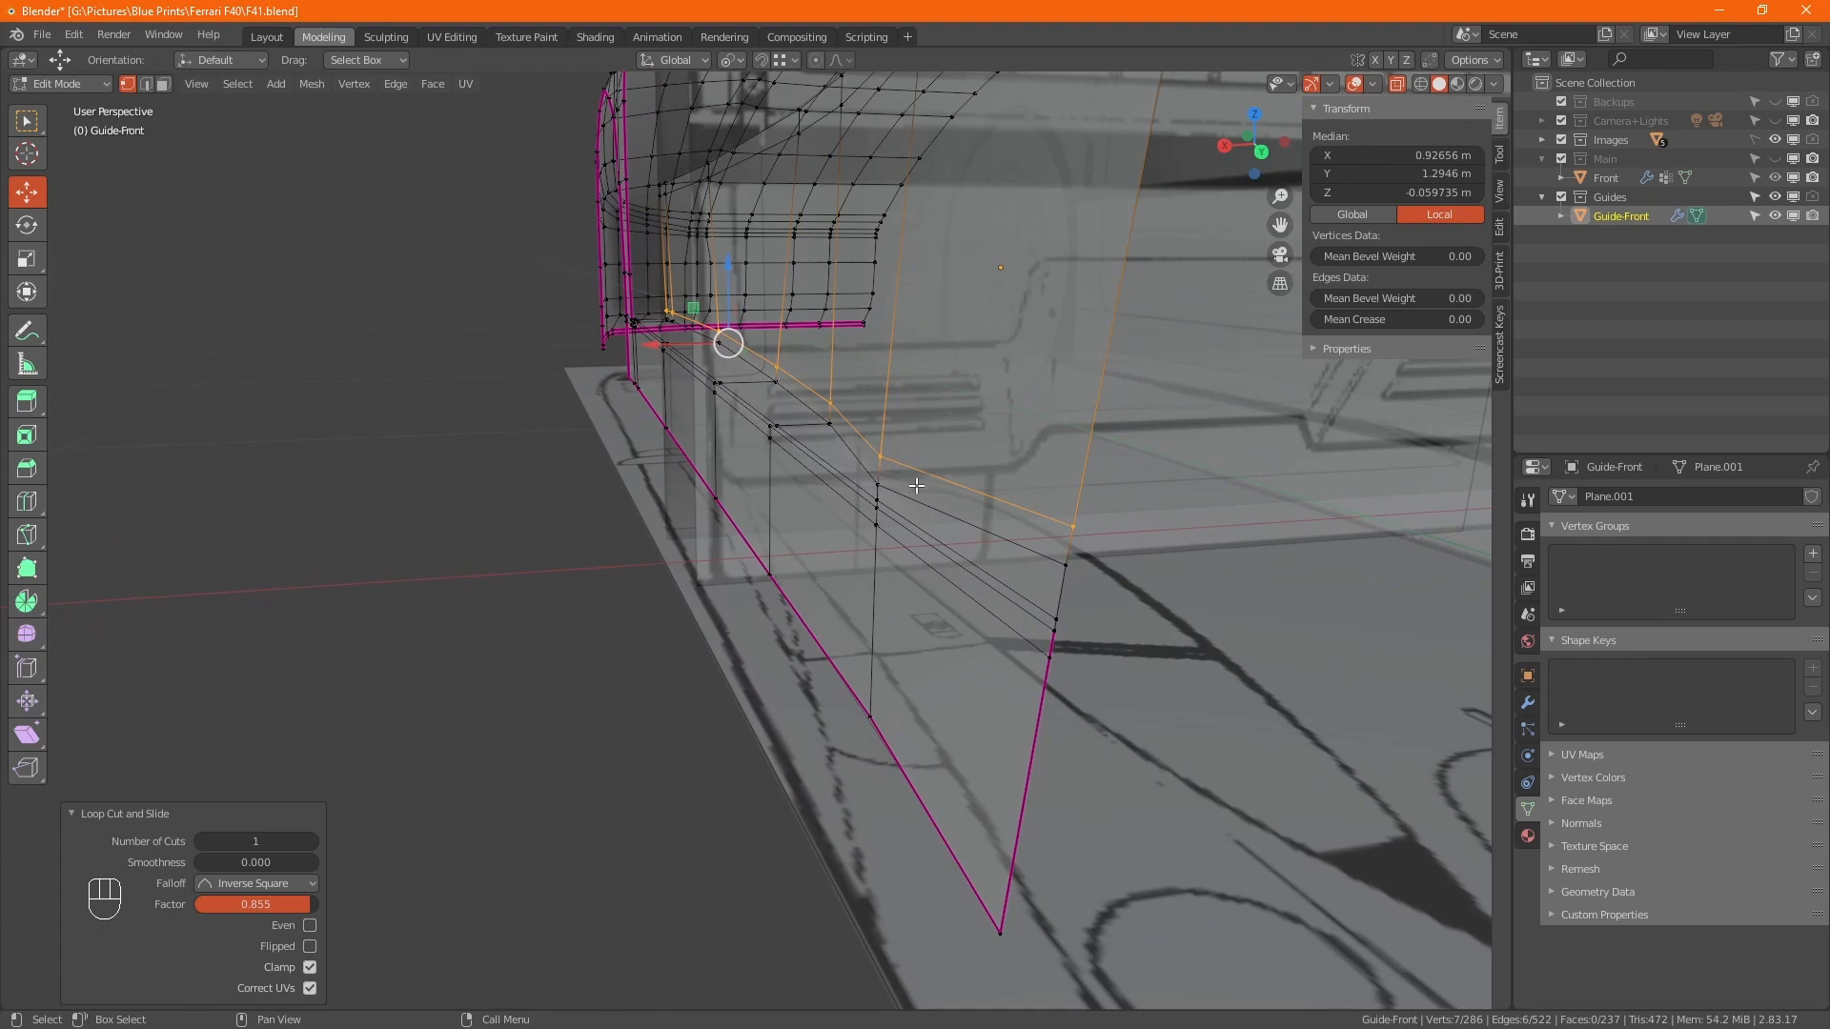
pyautogui.keyDown('alt'); pyautogui.moveTo(923, 555); pyautogui.dragTo(896, 551, button='middle'); pyautogui.keyUp('alt')
pyautogui.hotkey('alt', 'z')
pyautogui.press('Tab')
pyautogui.keyDown('ctrl'); pyautogui.moveTo(952, 477); pyautogui.dragTo(911, 734, button='middle'); pyautogui.keyUp('ctrl')
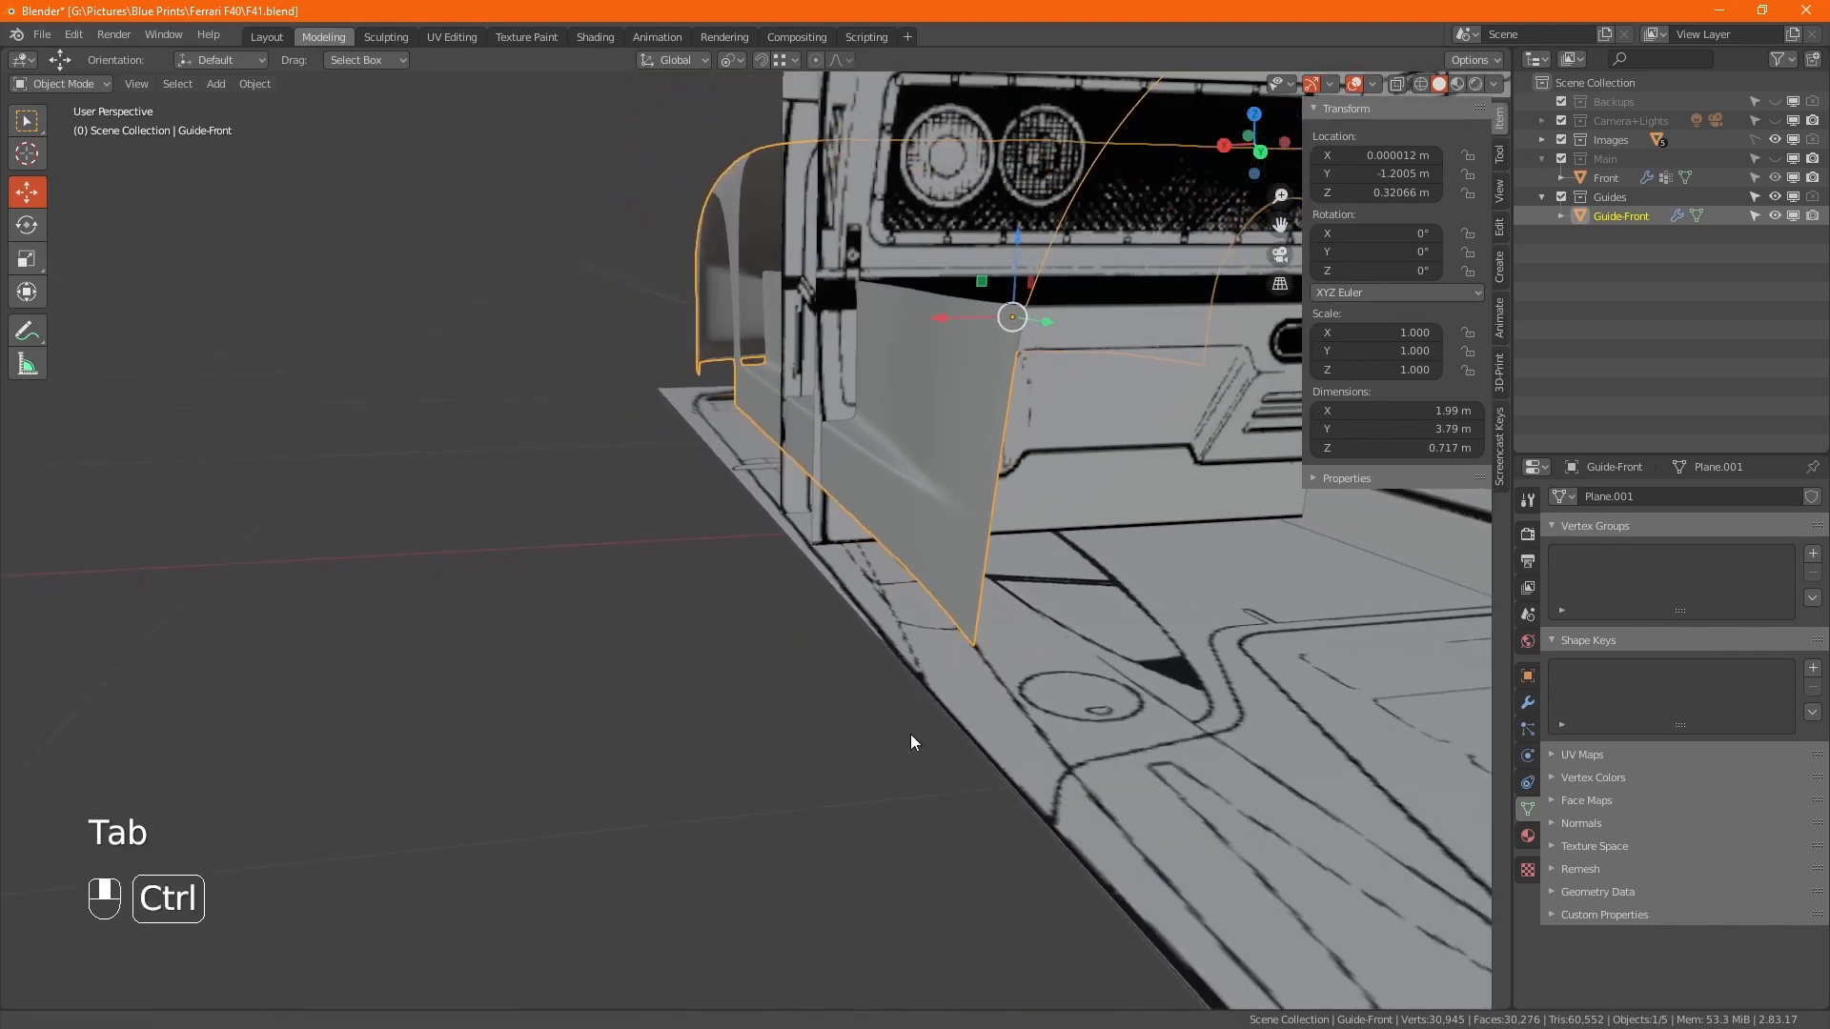
pyautogui.keyDown('alt'); pyautogui.moveTo(907, 533); pyautogui.dragTo(324, 565, button='middle'); pyautogui.keyUp('alt')
pyautogui.press('Tab')
pyautogui.press('Tab')
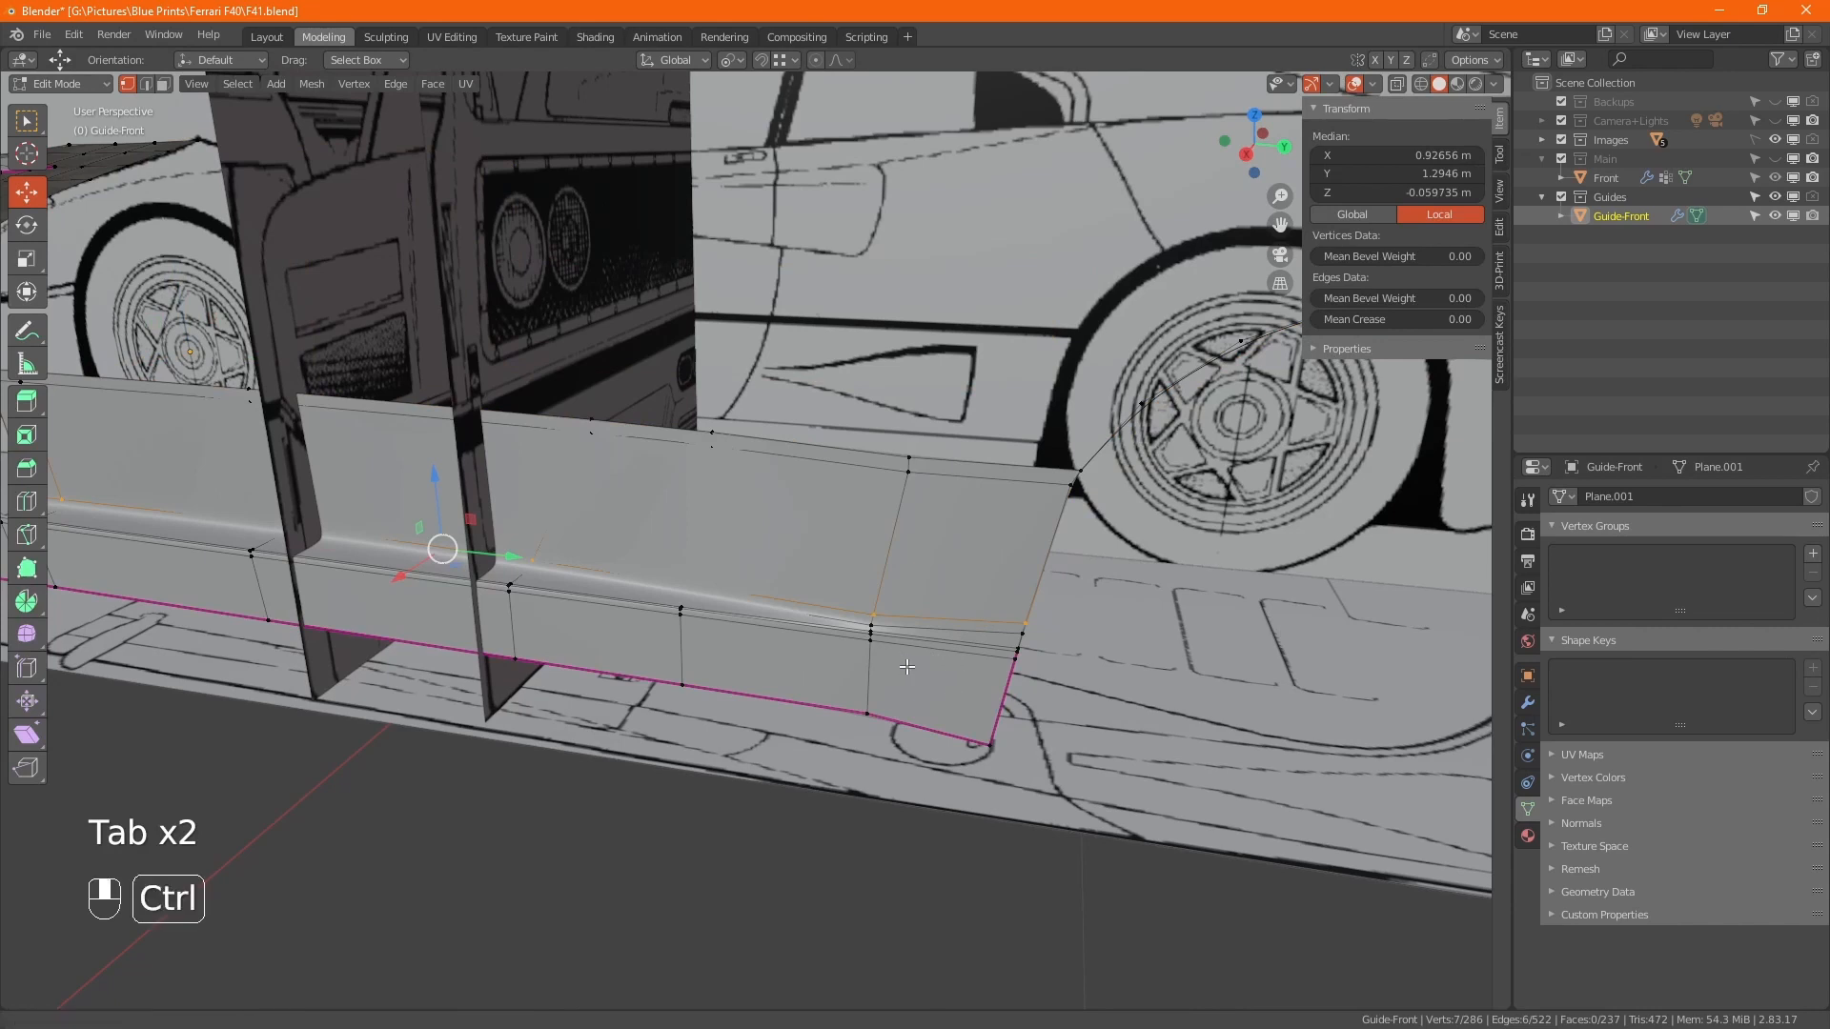
# Add a vertical loop cut in the side panel's rearmost segment, slide it forward towards the neighbouring loop, and review the smoothed body in Object Mode.
pyautogui.keyDown('ctrl'); pyautogui.moveTo(910, 658); pyautogui.dragTo(848, 634, button='middle'); pyautogui.keyUp('ctrl')
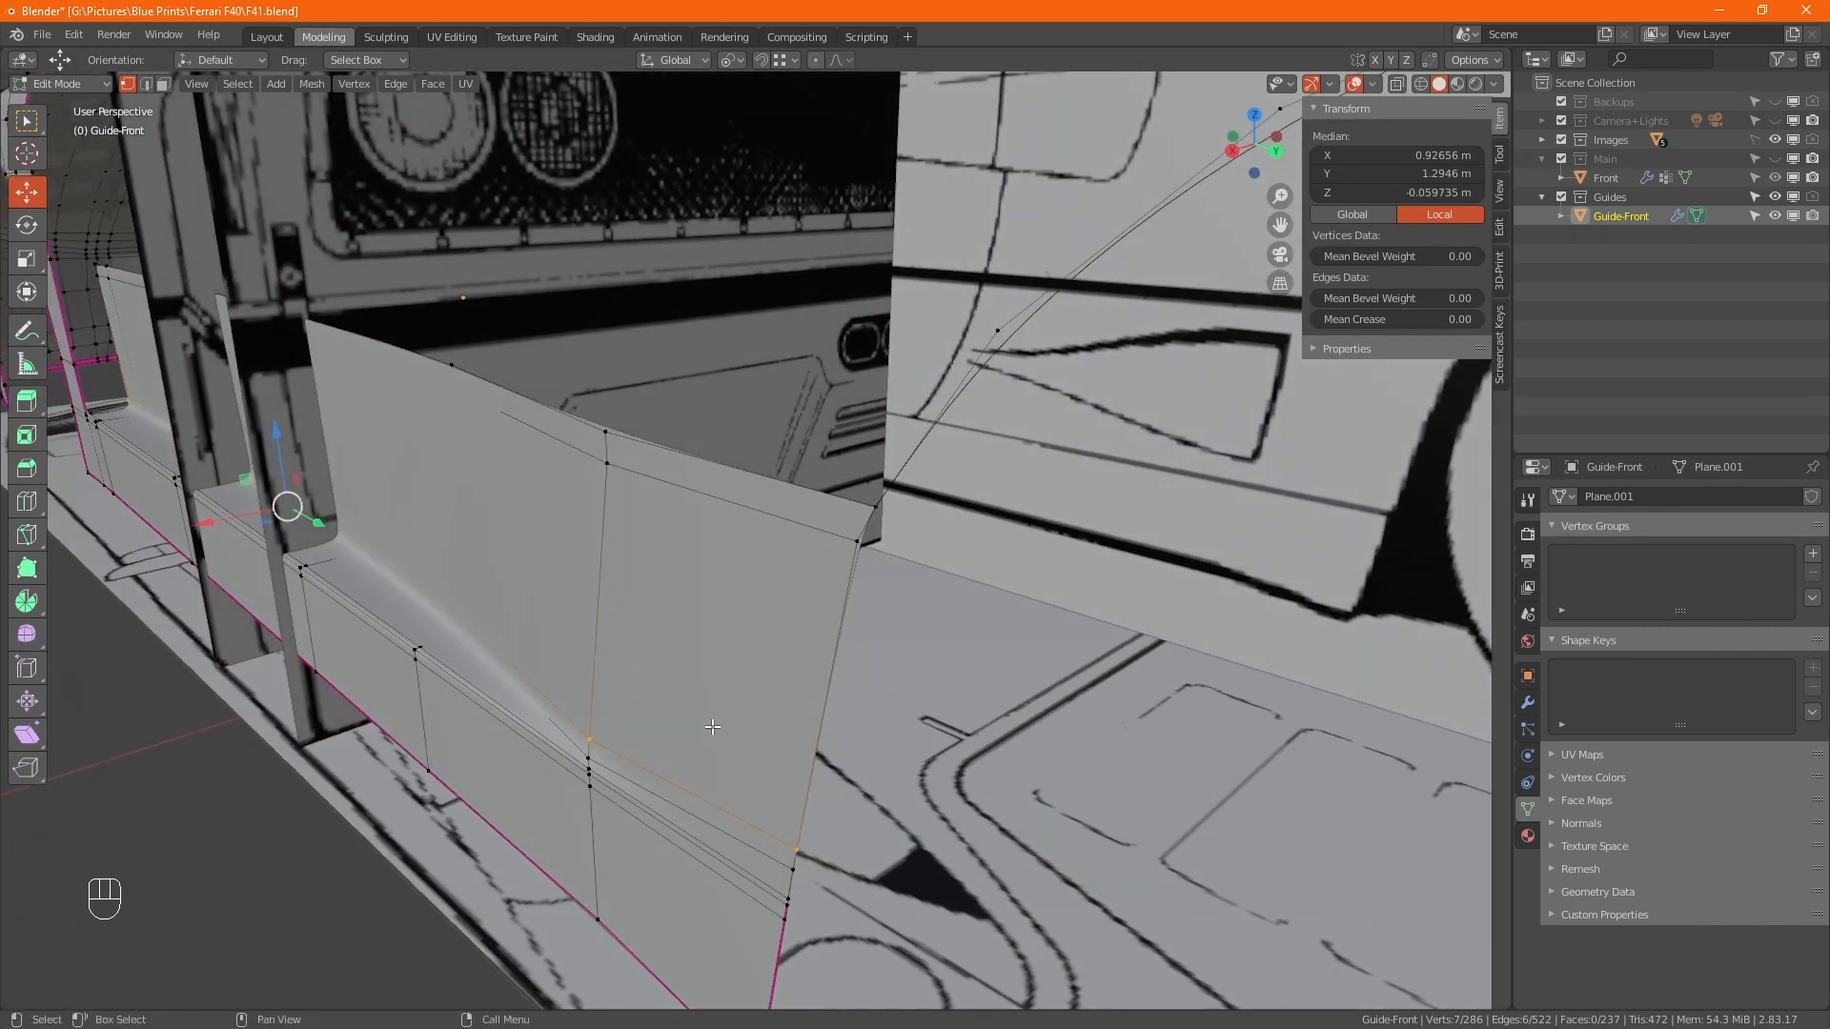
pyautogui.keyDown('alt'); pyautogui.moveTo(685, 793); pyautogui.dragTo(494, 706, button='middle'); pyautogui.keyUp('alt')
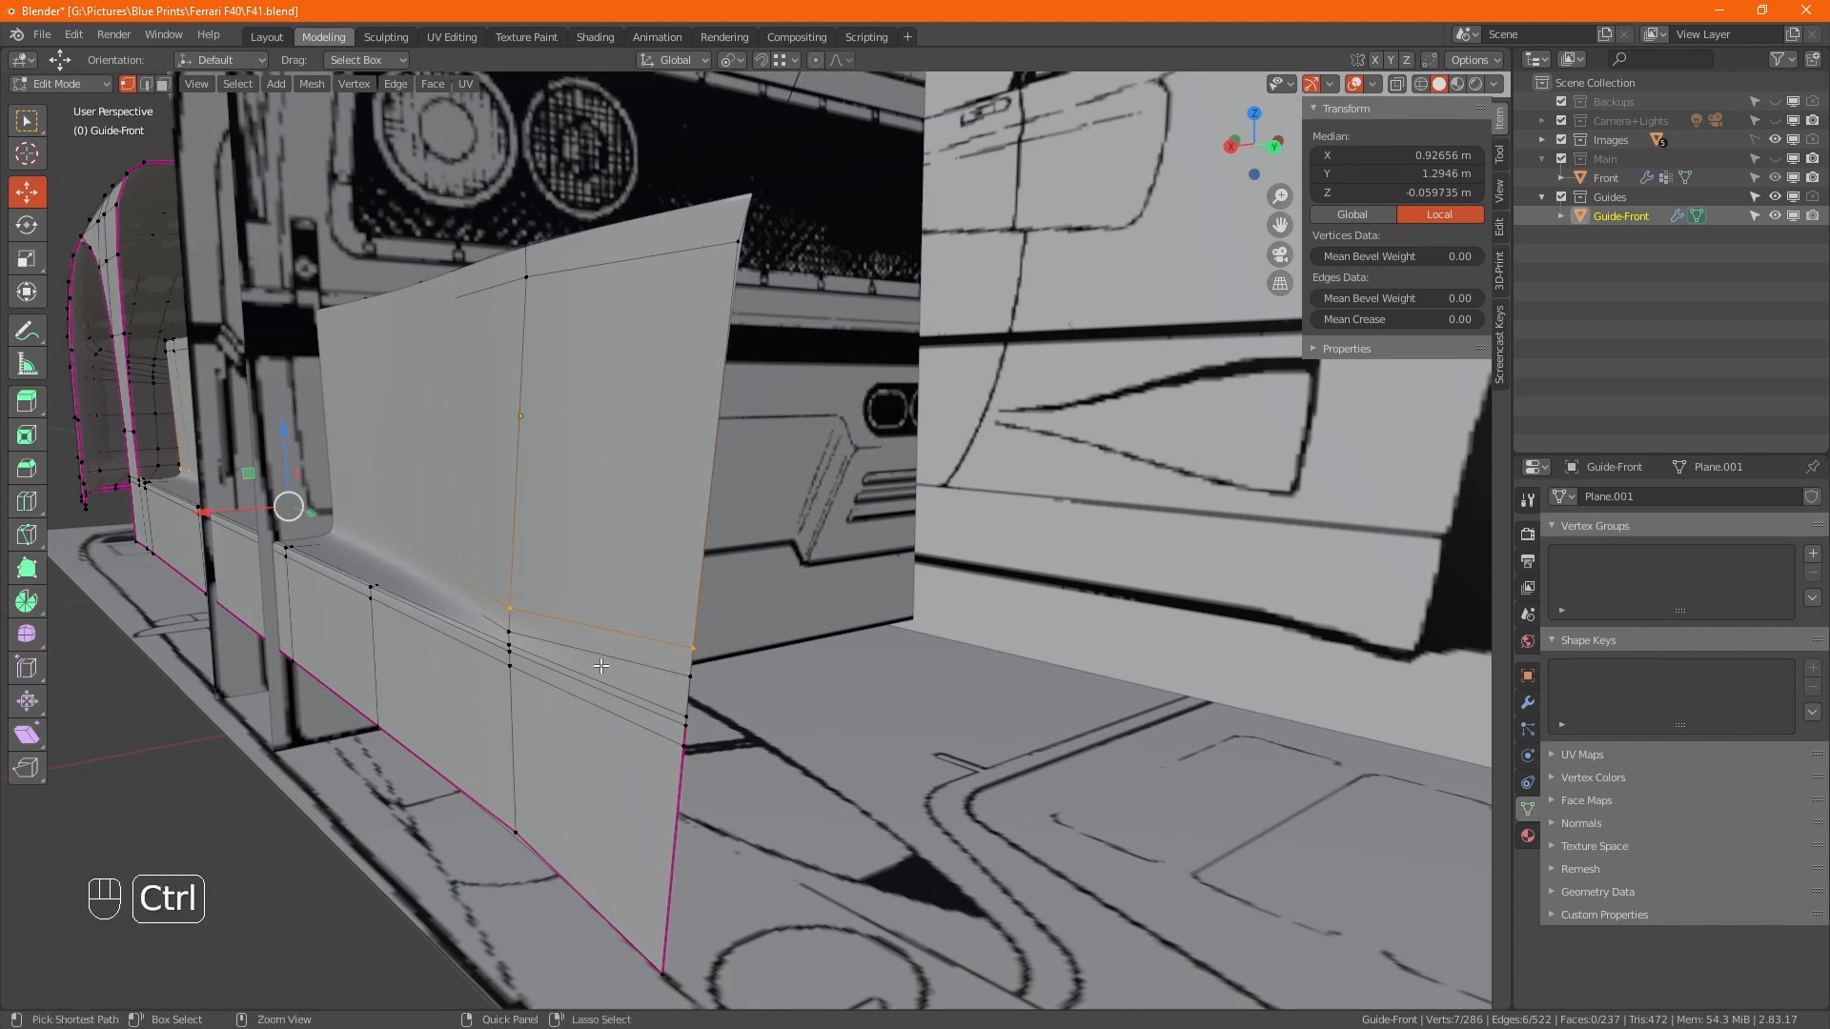
pyautogui.hotkey('ctrl', 'r')
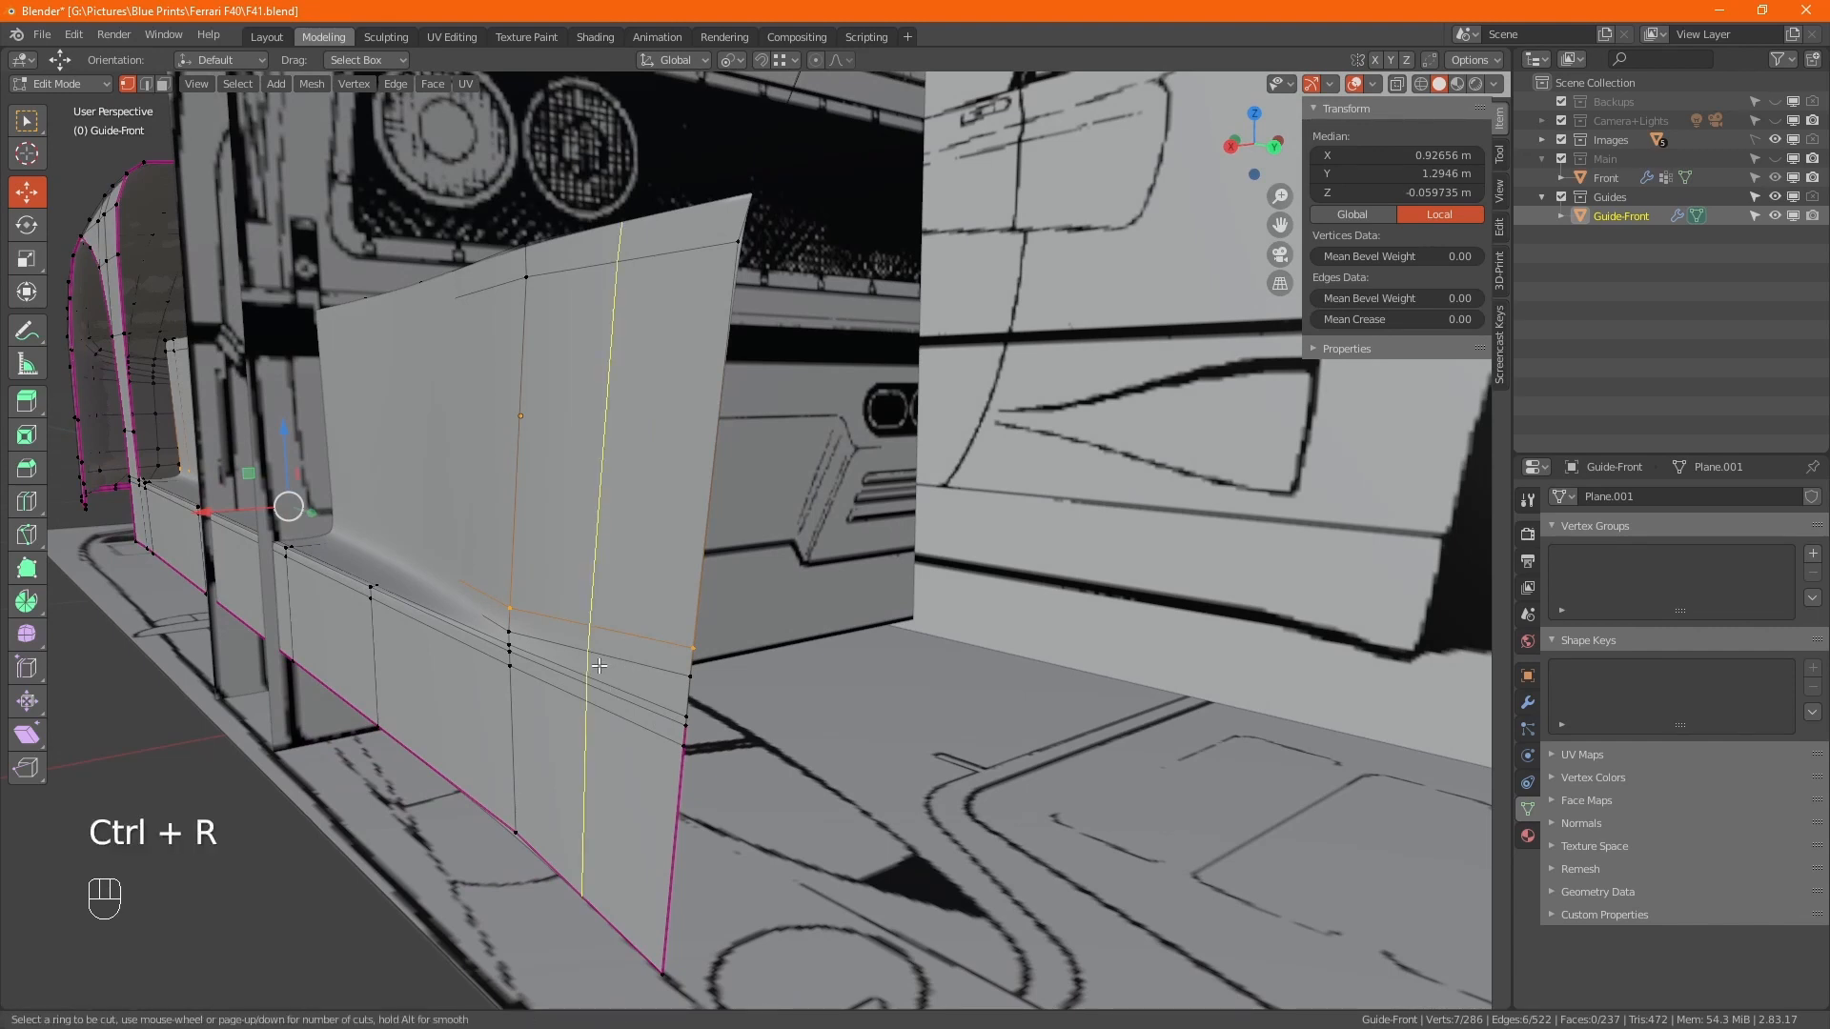
pyautogui.click(598, 665)
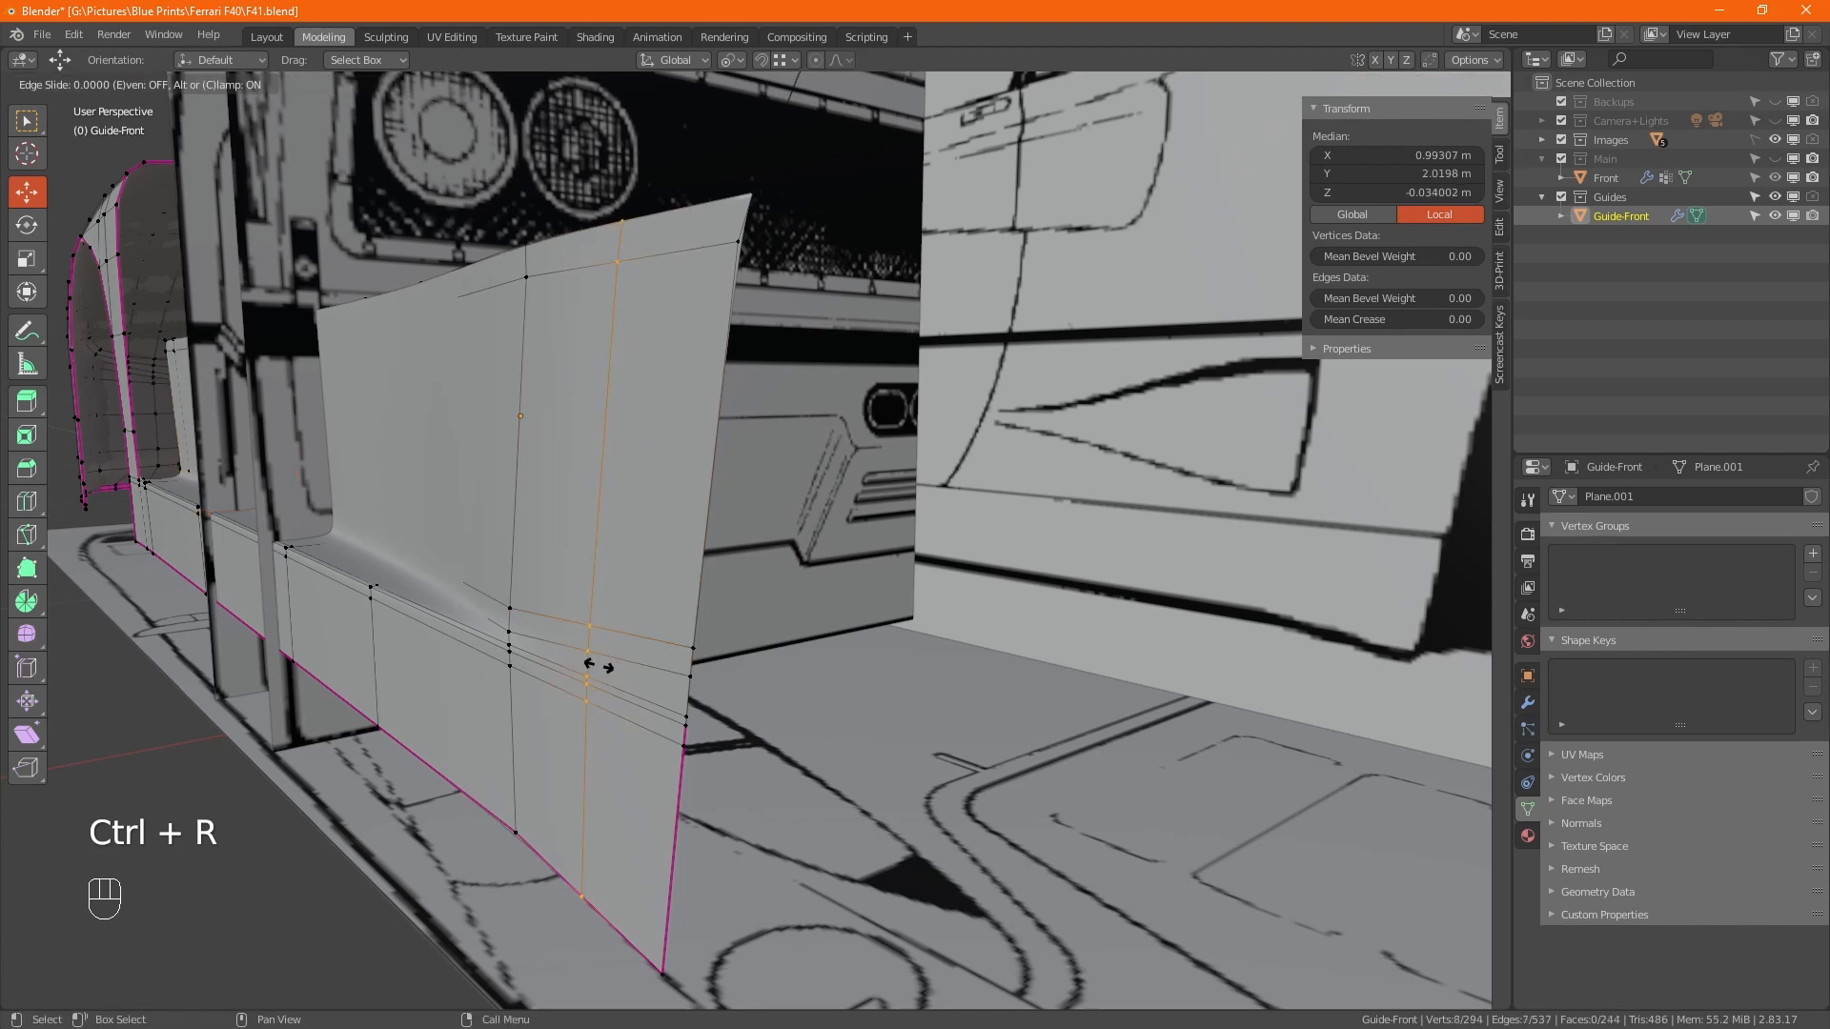
pyautogui.click(548, 641)
pyautogui.press('Tab')
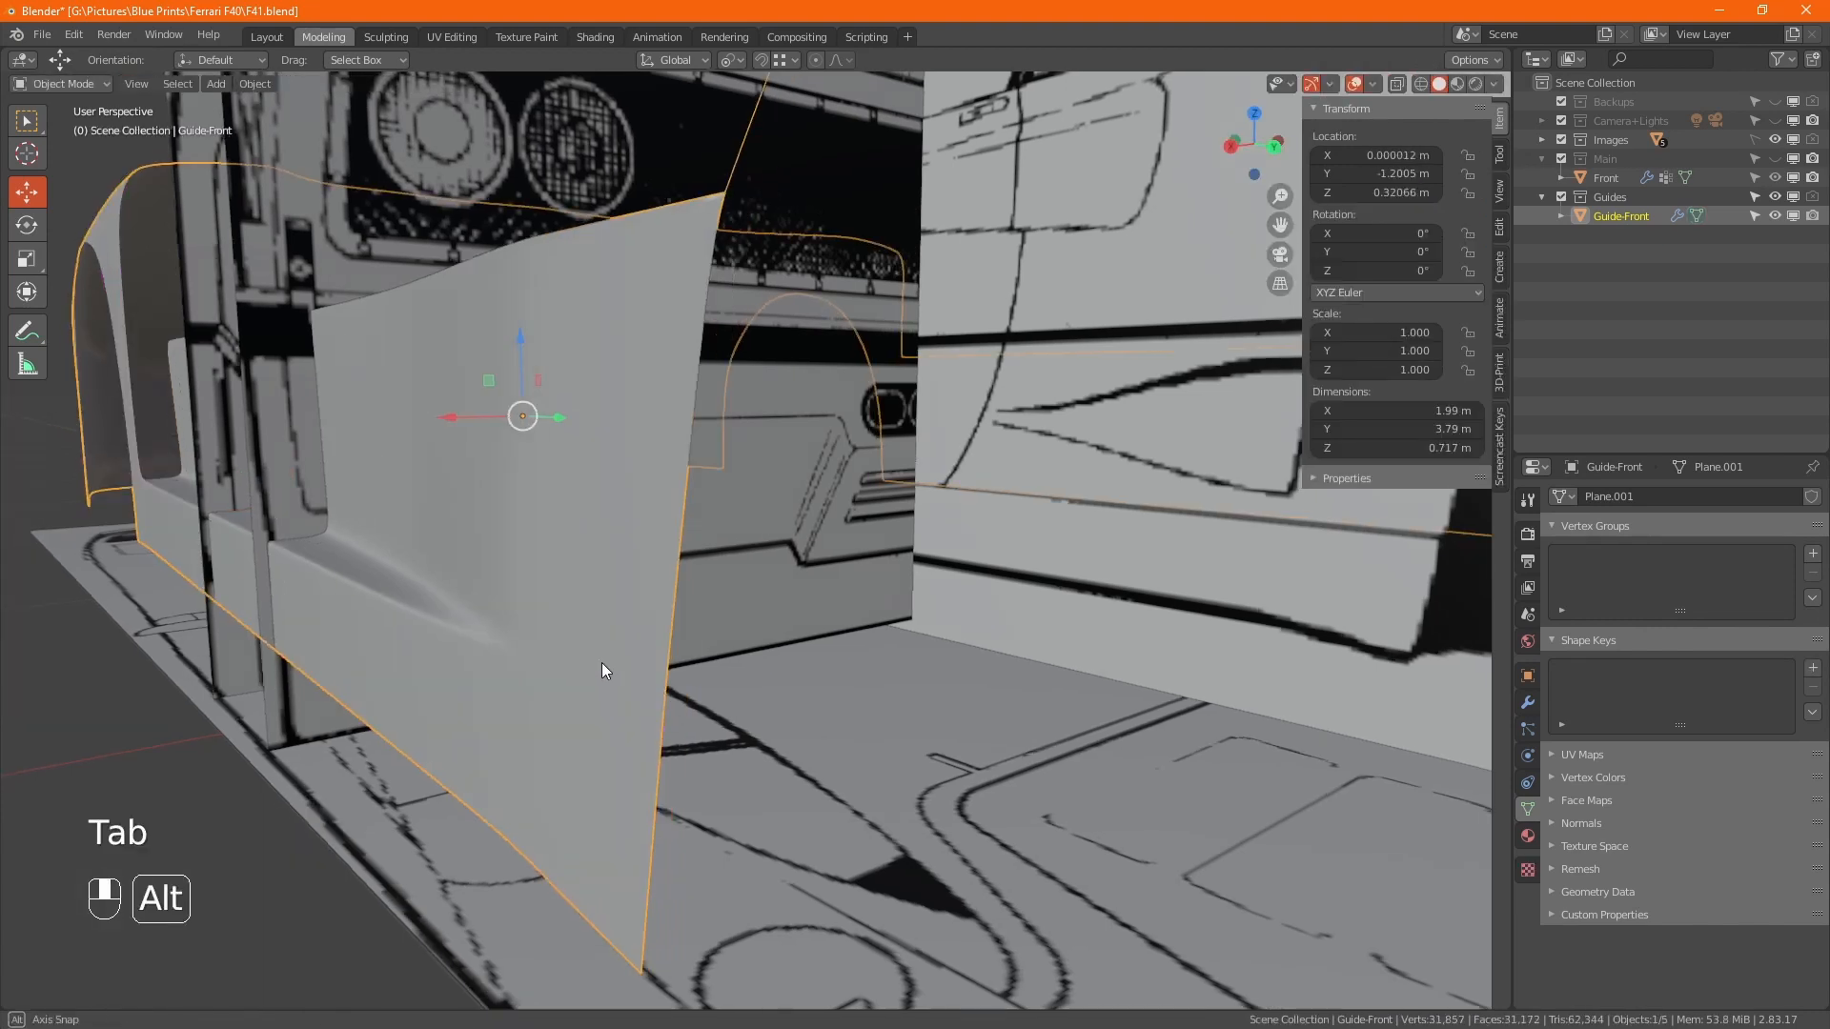
pyautogui.moveTo(602, 663); pyautogui.dragTo(444, 689, button='middle')
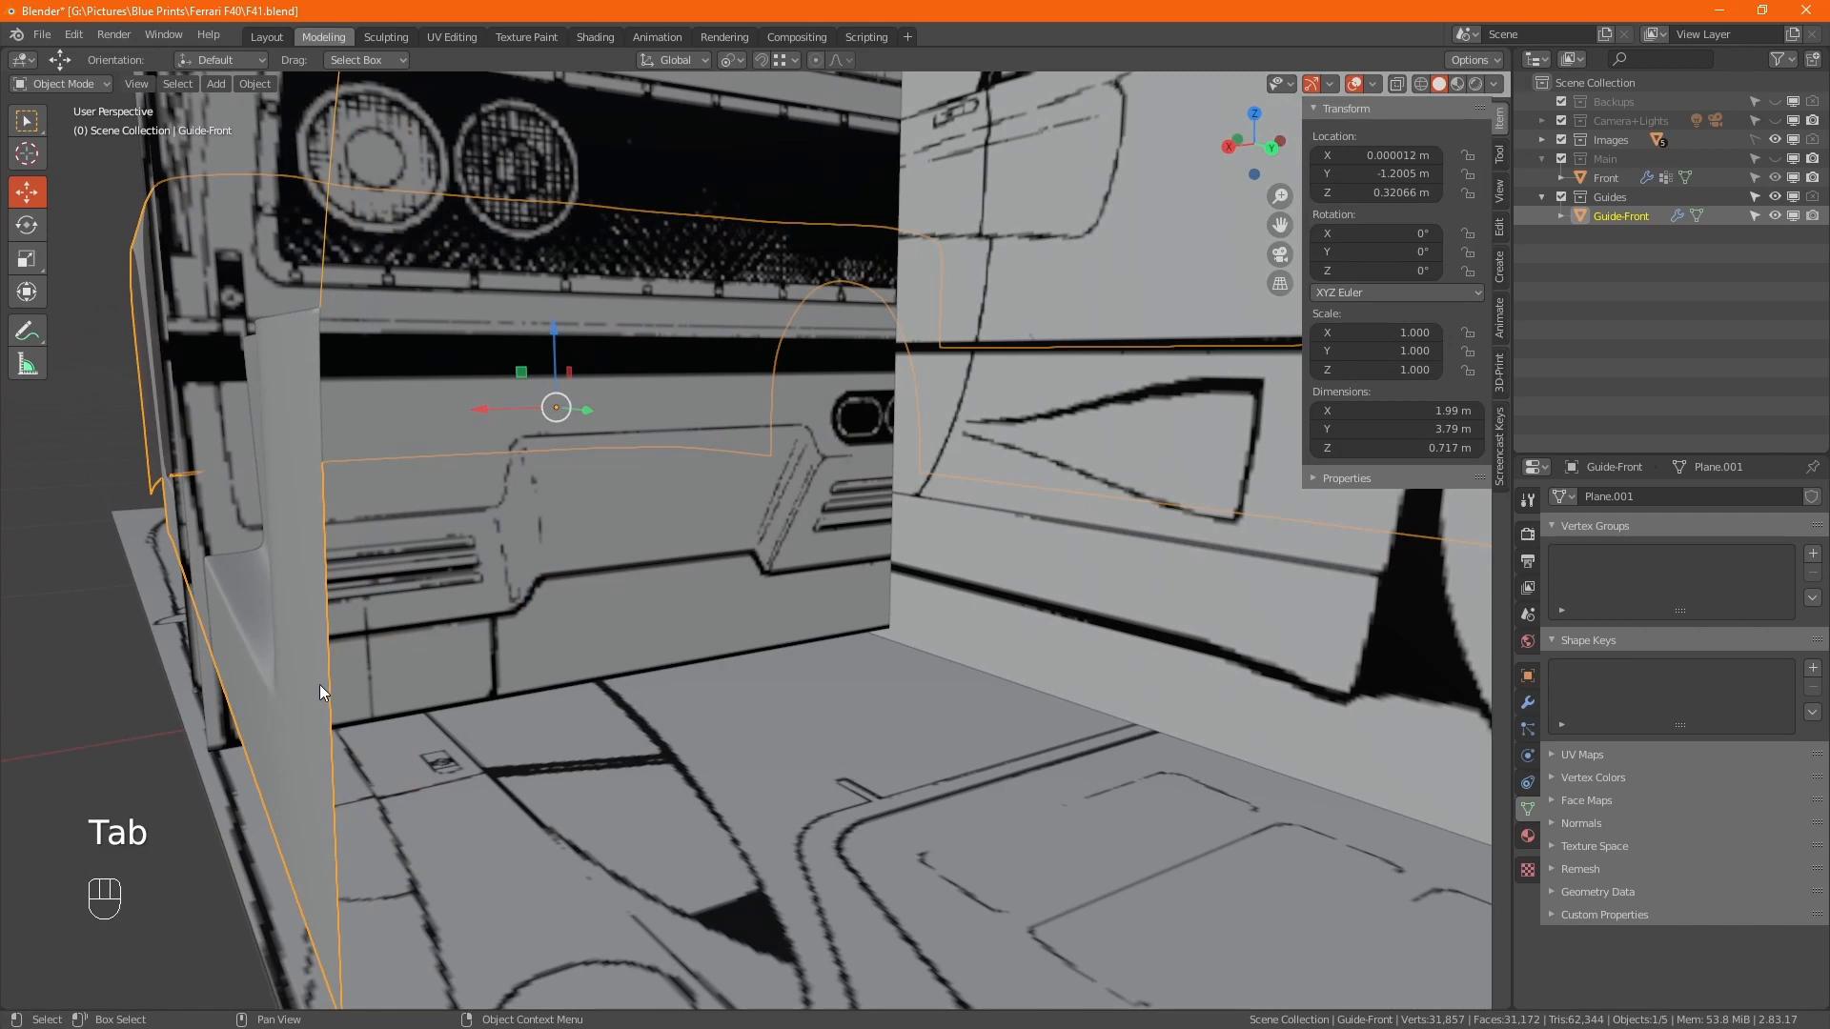
pyautogui.keyDown('shift'); pyautogui.moveTo(319, 685); pyautogui.dragTo(671, 729, button='middle'); pyautogui.keyUp('shift')
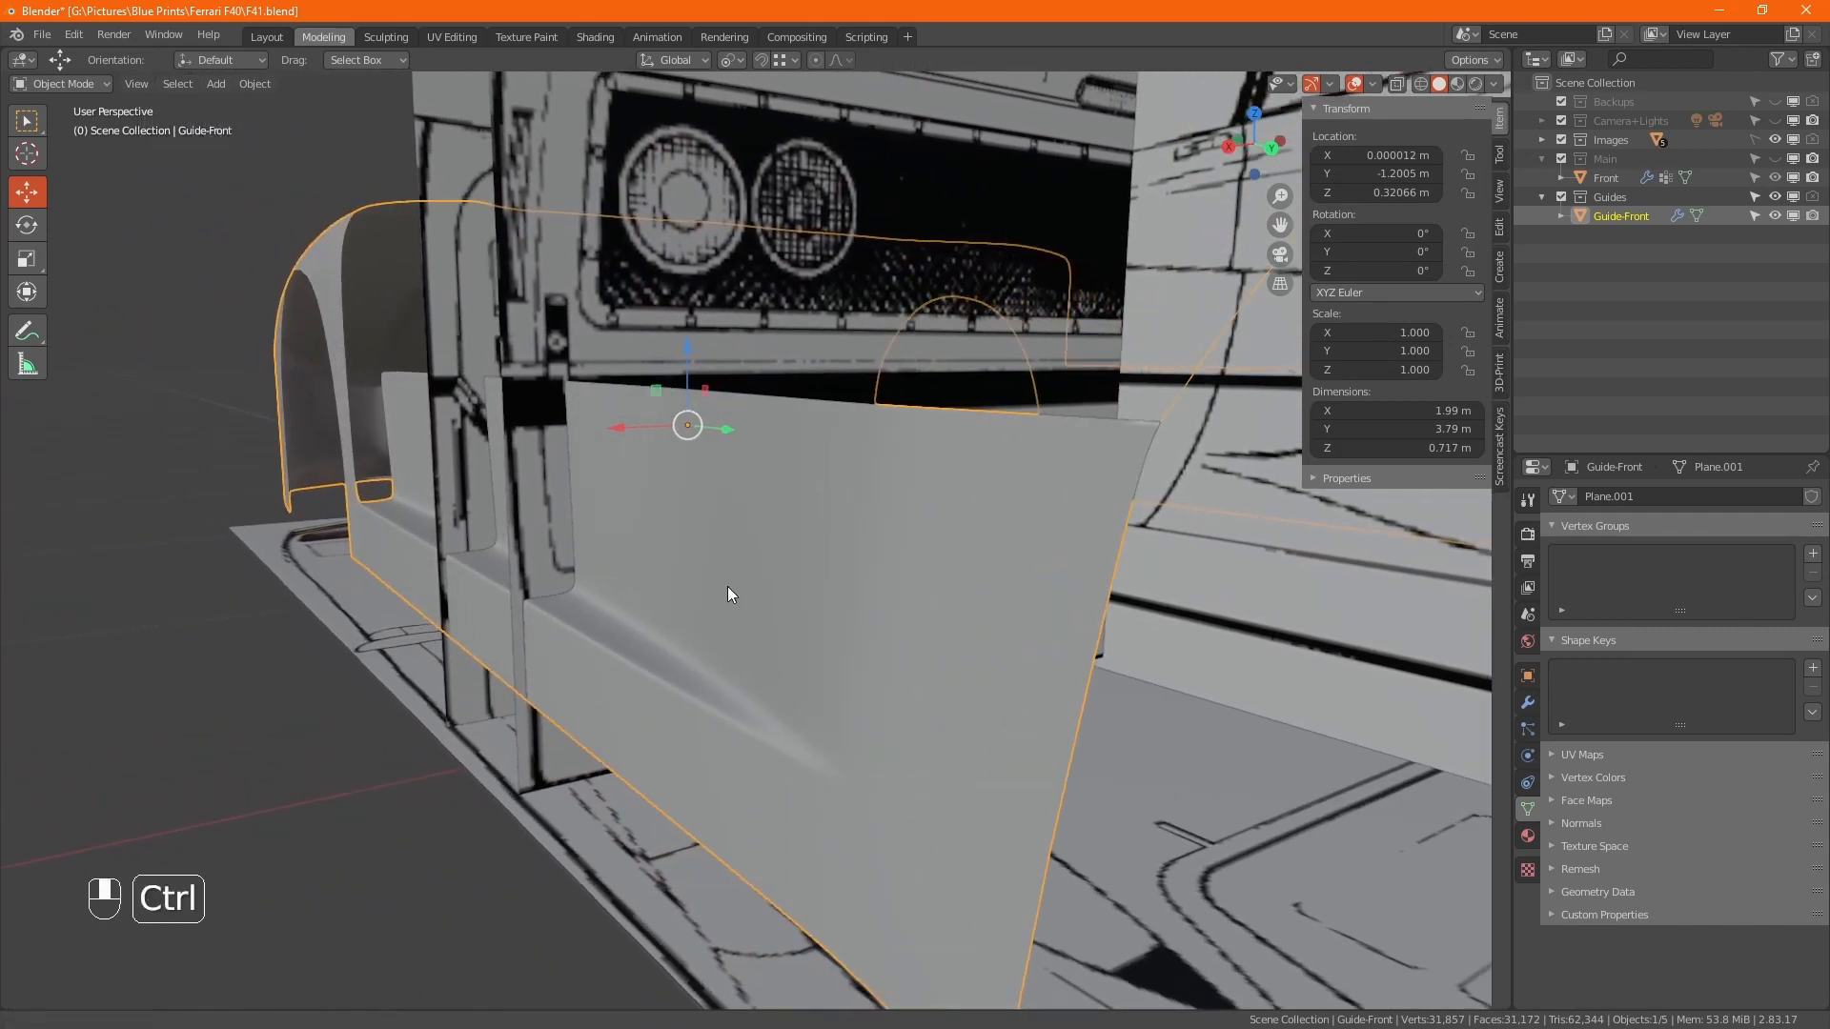
pyautogui.keyDown('ctrl'); pyautogui.moveTo(728, 594); pyautogui.dragTo(763, 780, button='middle'); pyautogui.keyUp('ctrl')
pyautogui.moveTo(749, 649); pyautogui.dragTo(963, 639, button='middle')
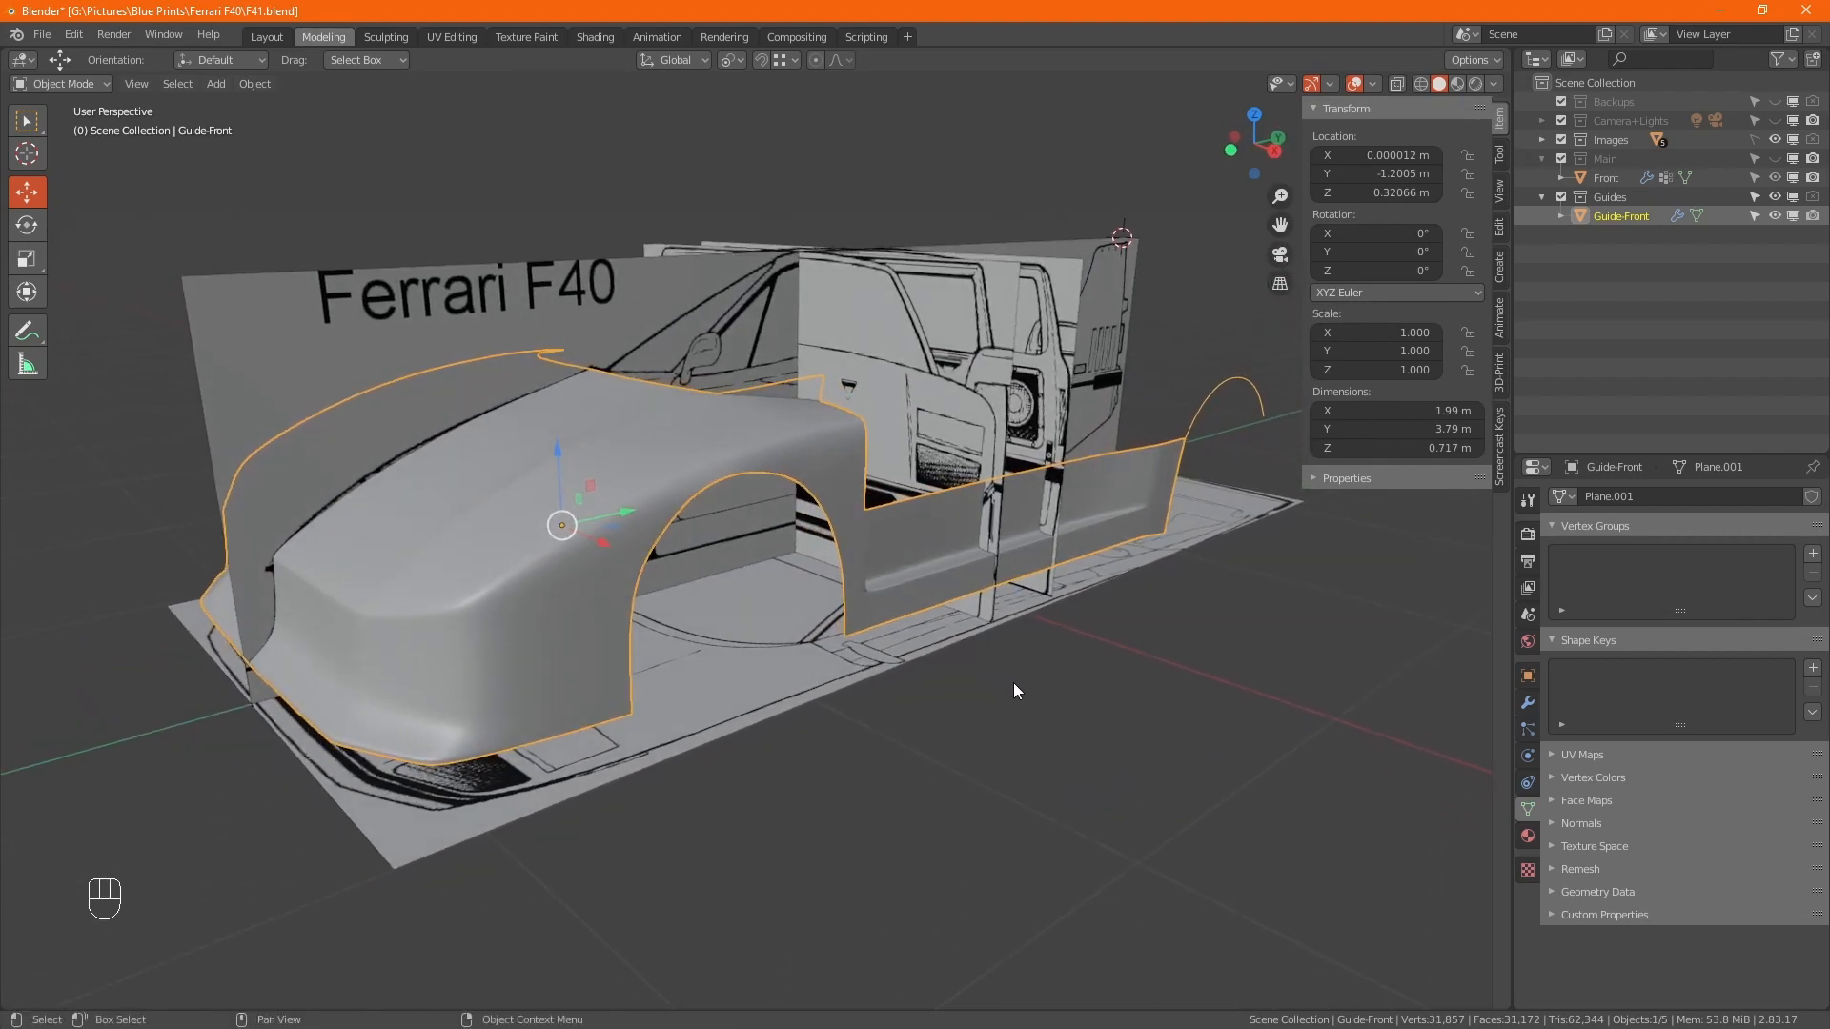
# Snap the 3D cursor to the world origin and save the file.
pyautogui.press('shift')
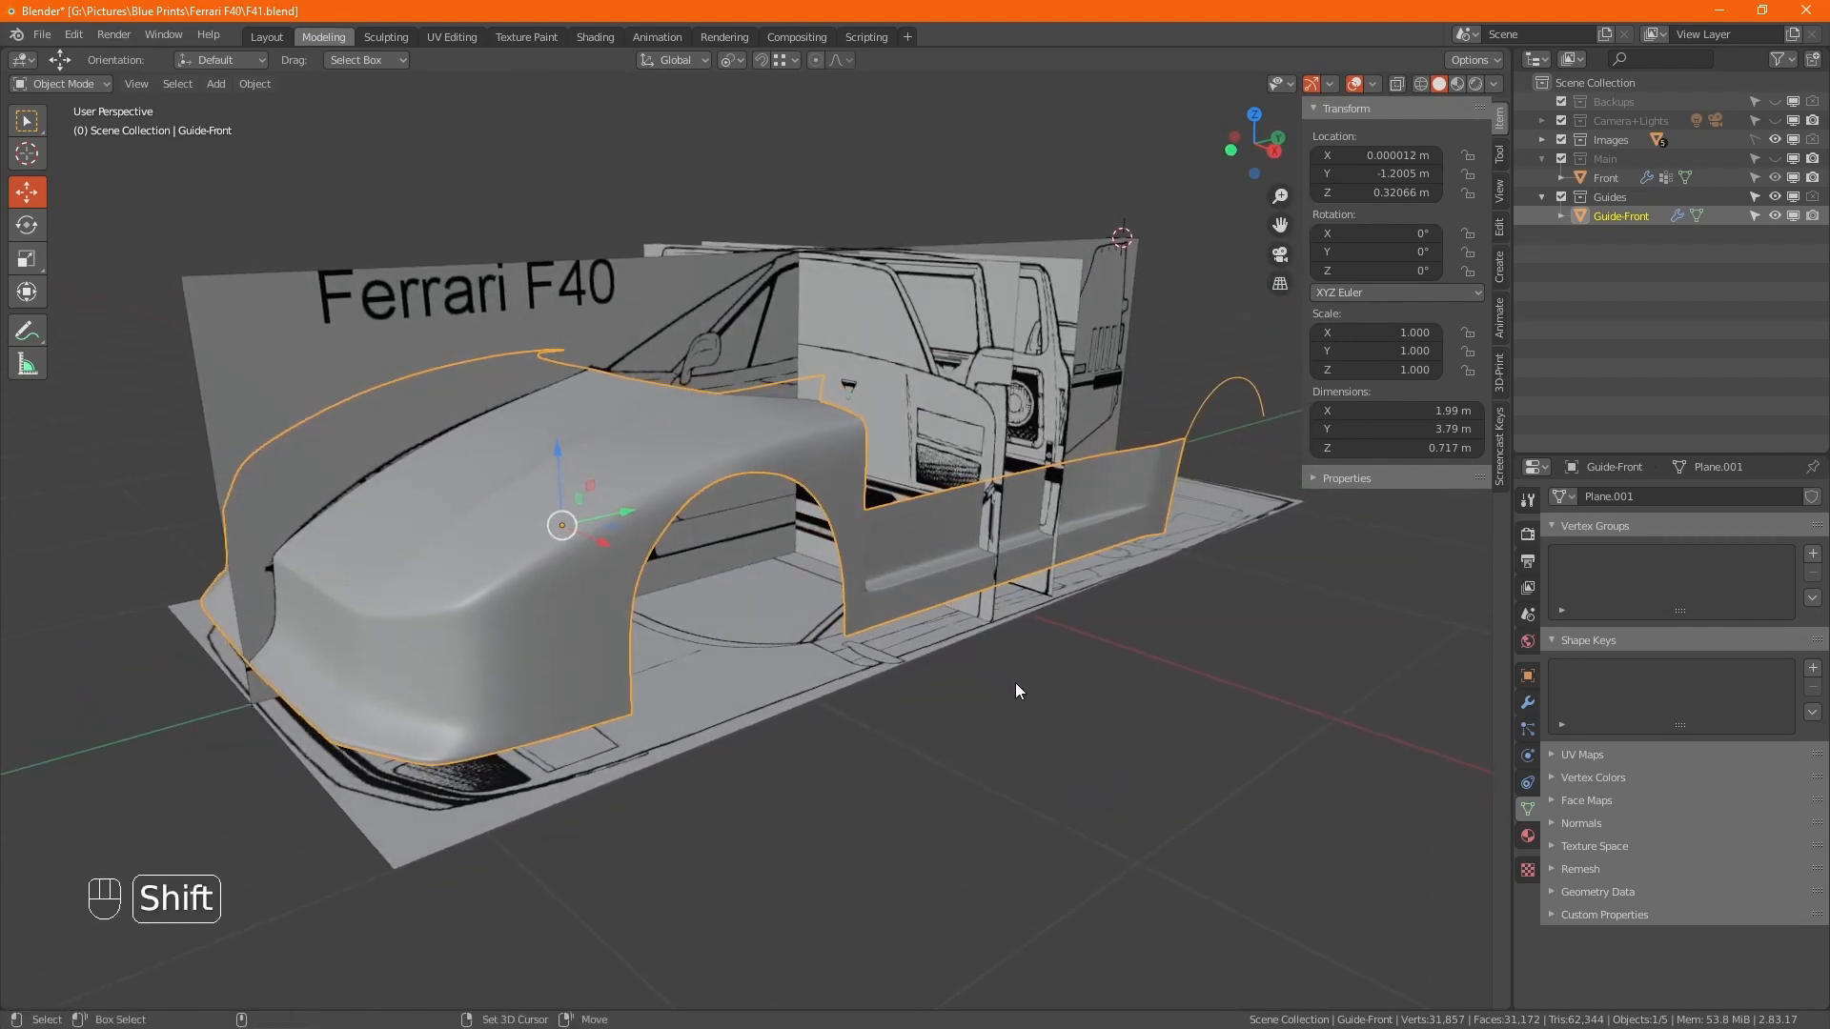
pyautogui.hotkey('shift', 's')
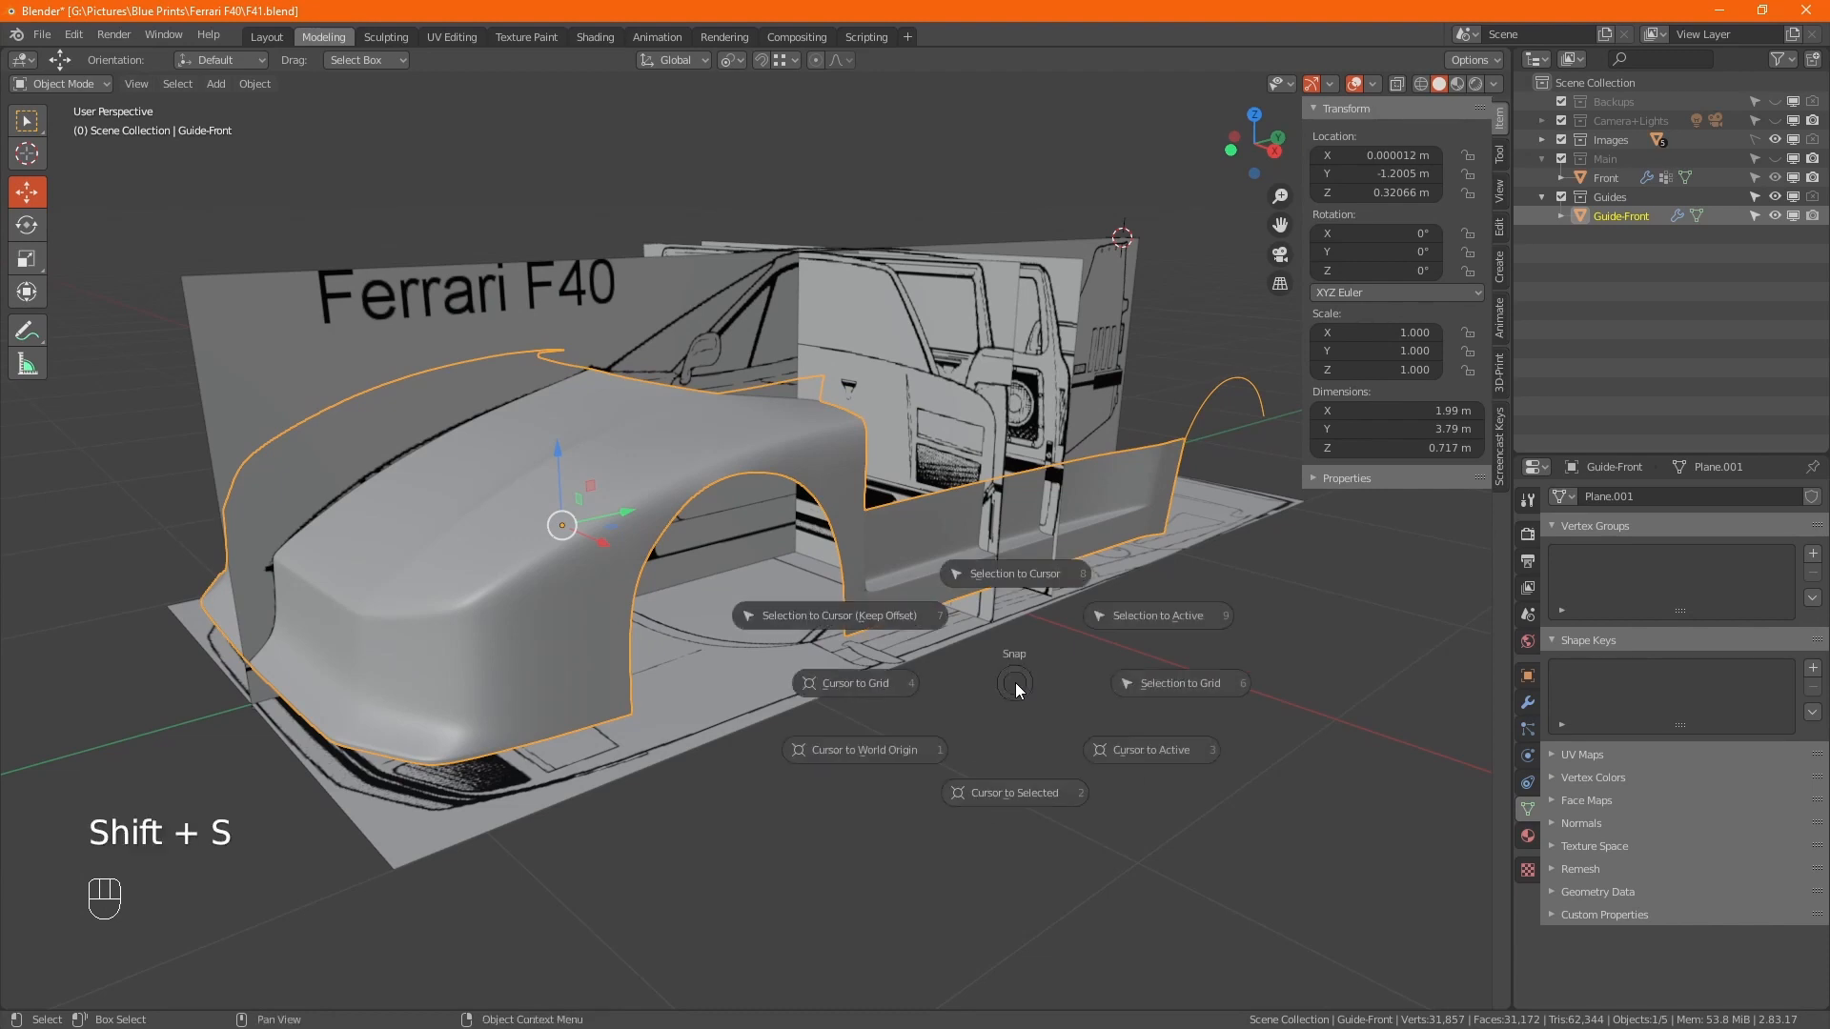
pyautogui.click(898, 752)
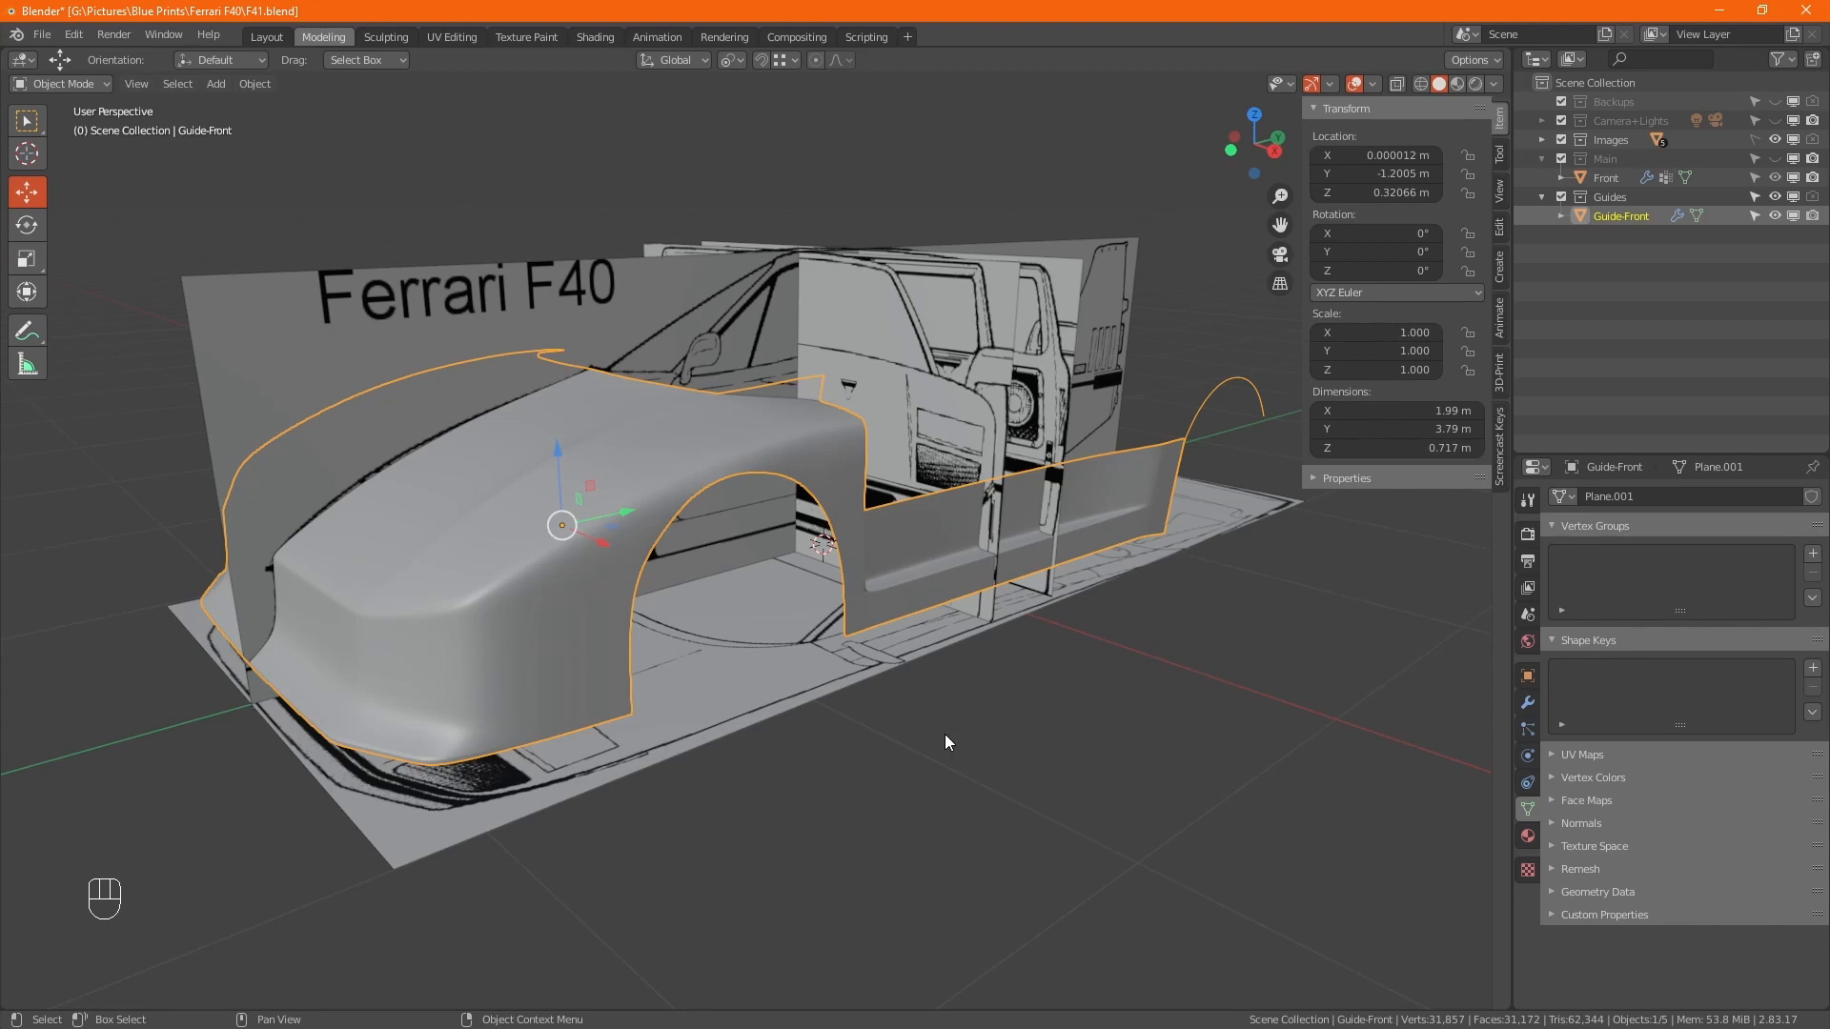
pyautogui.press('ctrl')
pyautogui.hotkey('ctrl', 's')
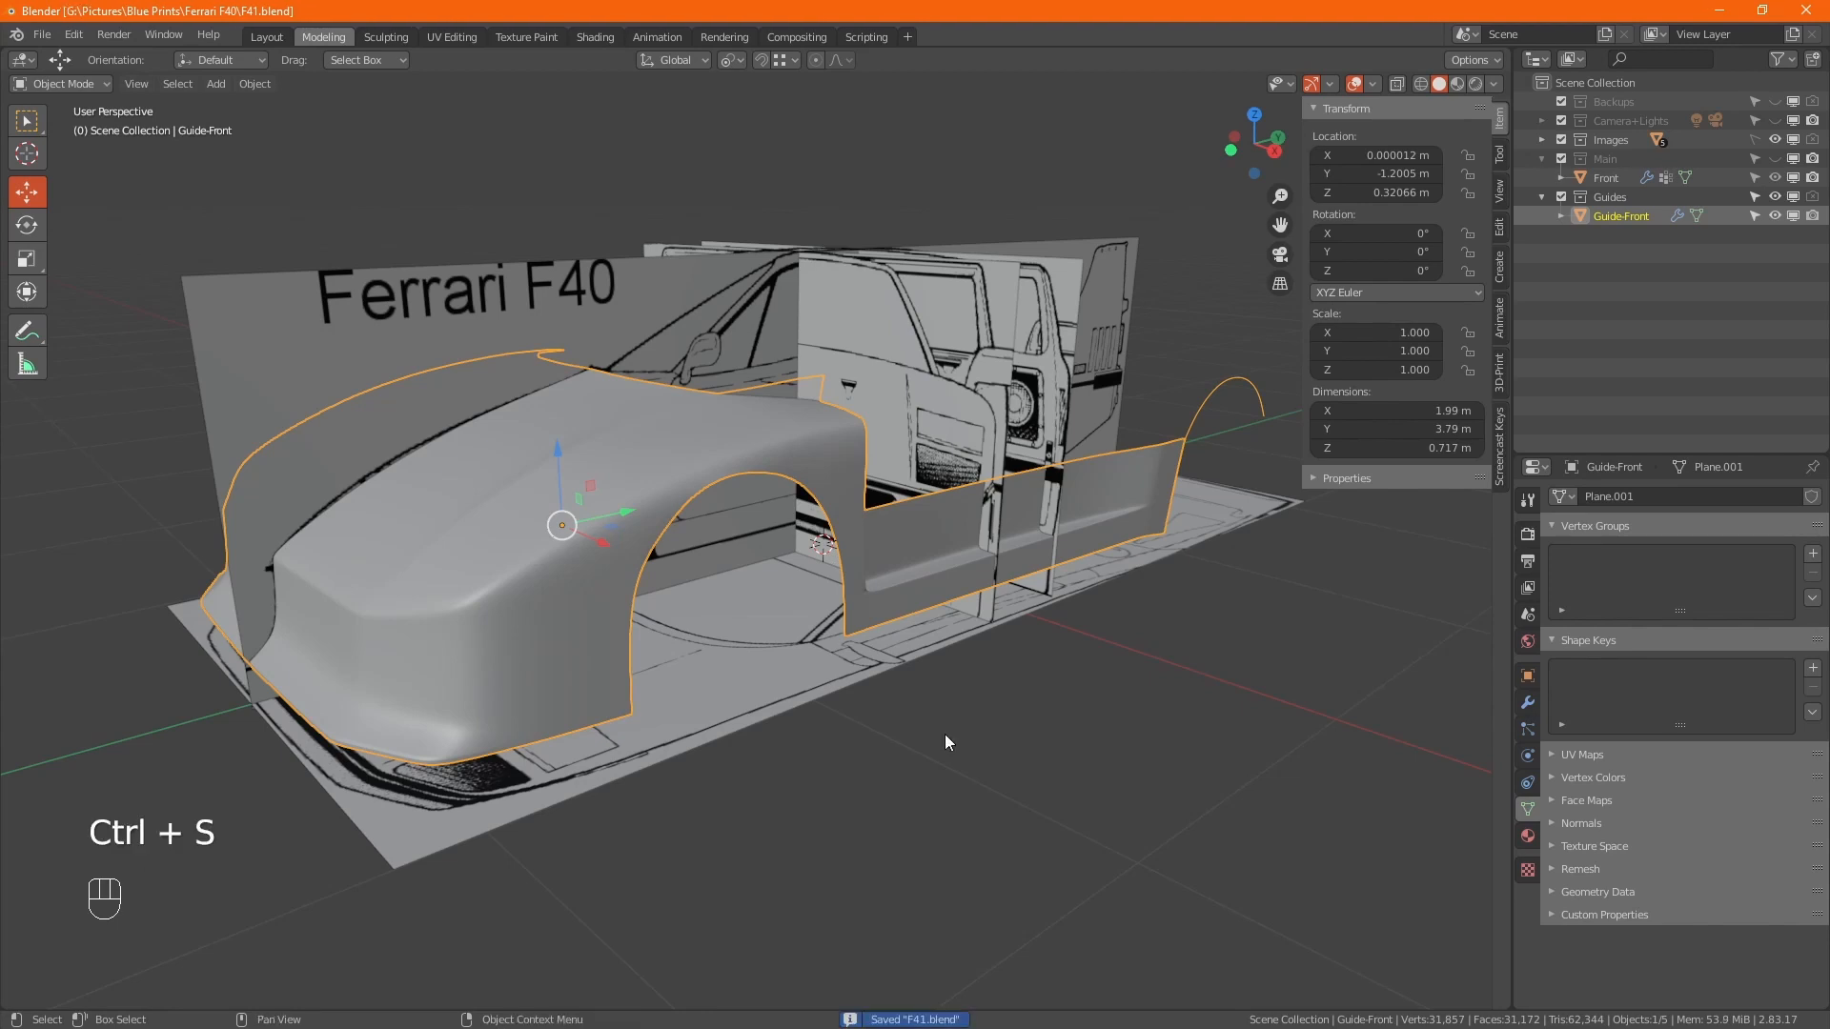